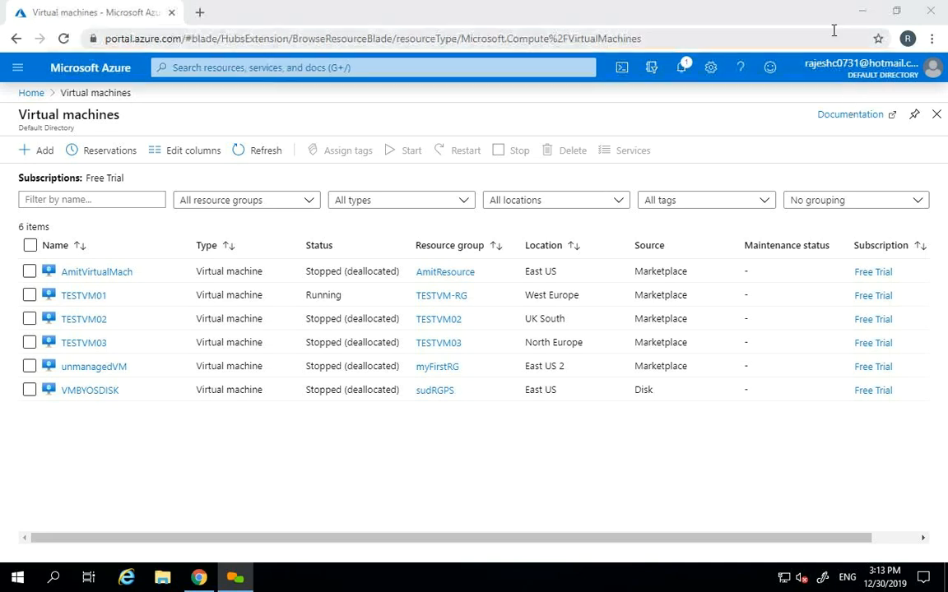
- Open TESTVM01 from the refreshed VM list, refresh its overview, then return to the portal home
left_click(269, 156)
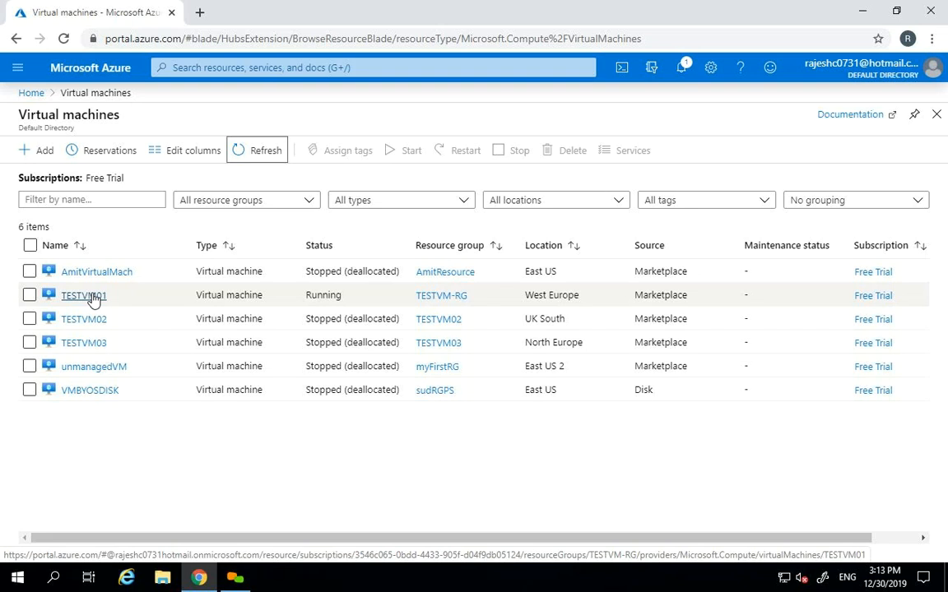
left_click(90, 297)
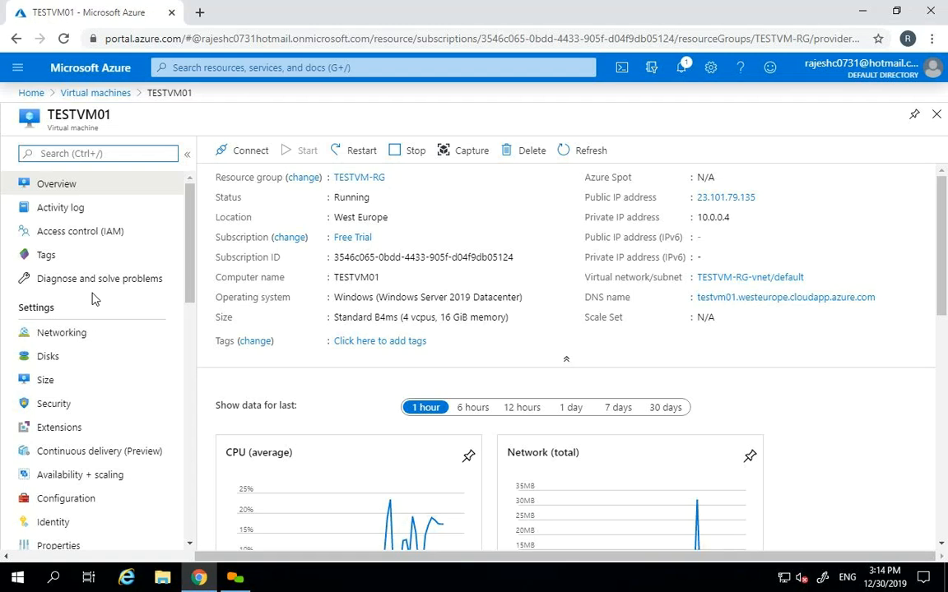
left_click(578, 153)
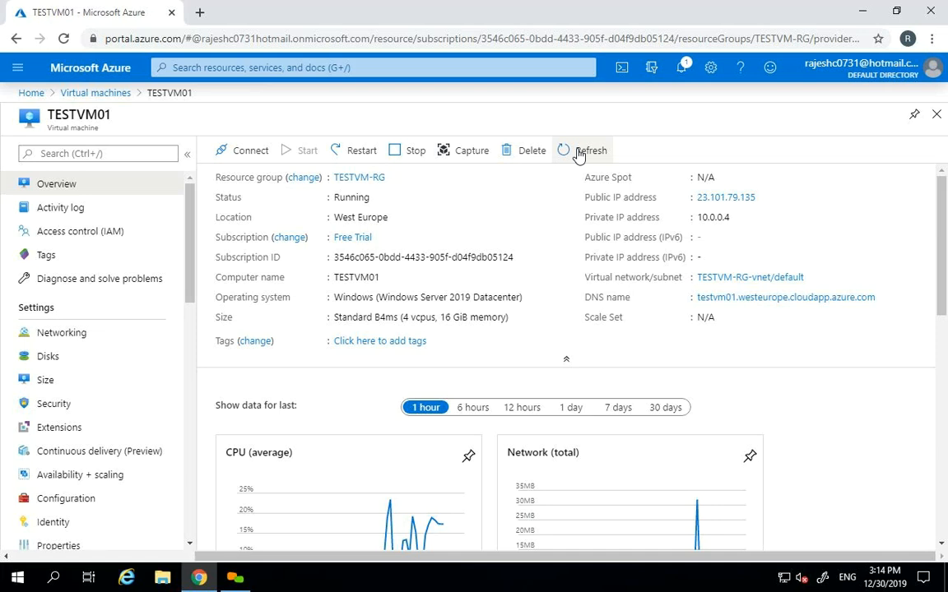
left_click(91, 70)
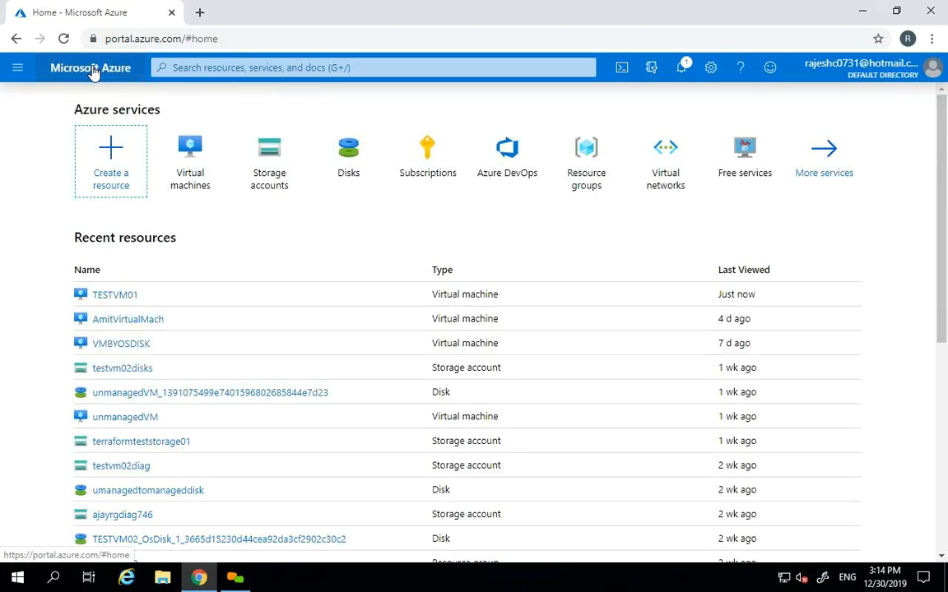
left_click(195, 154)
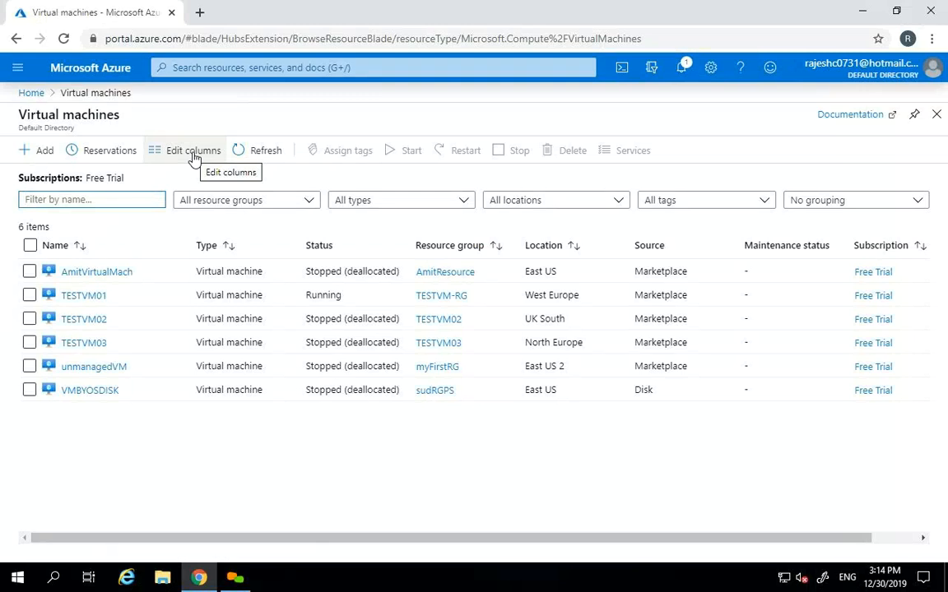
left_click(88, 297)
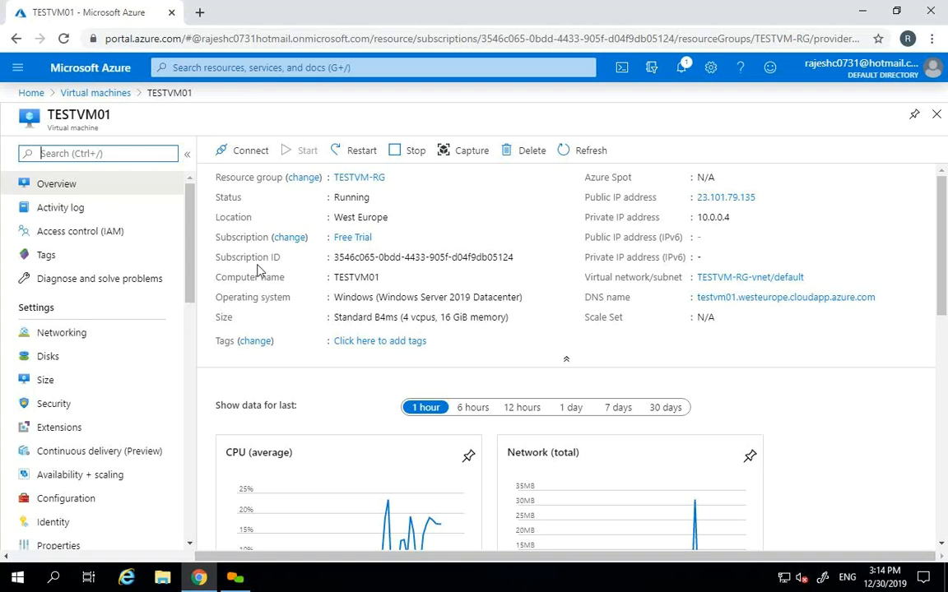
left_click_drag(190, 240, 188, 342)
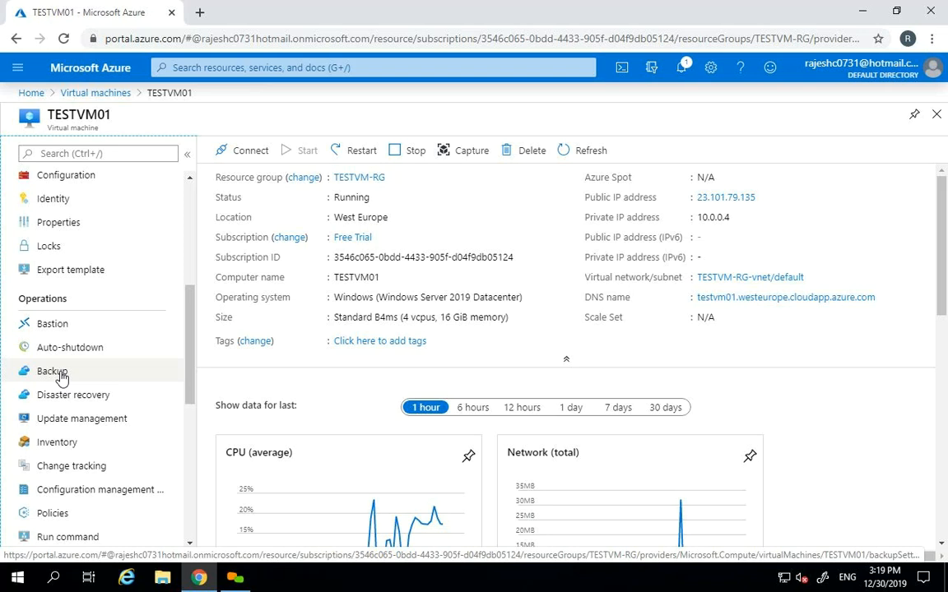
left_click(61, 376)
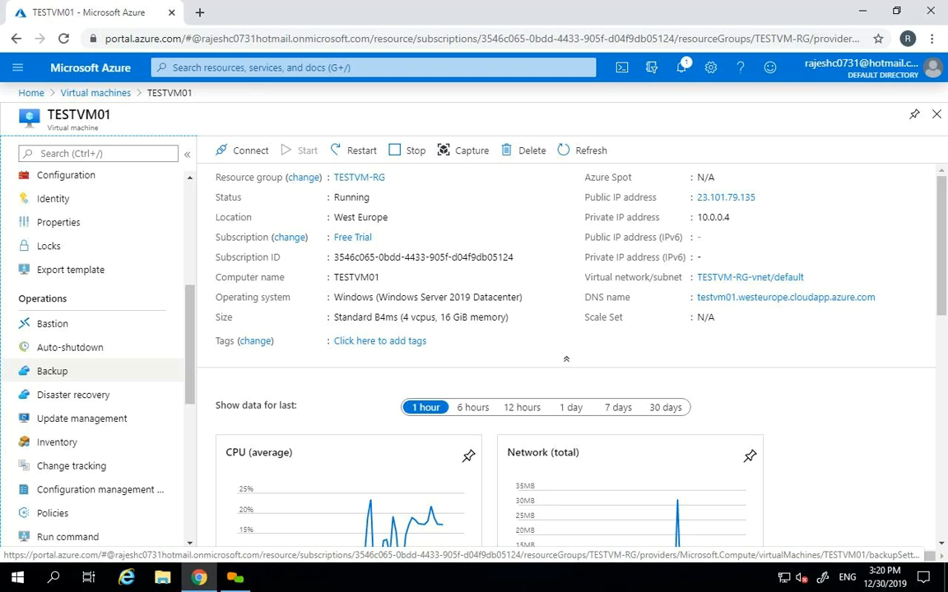
- Open TESTVM01's Backup page, which proposes new vault vault737 in TESTVM-RG with DailyPolicy
left_click(52, 371)
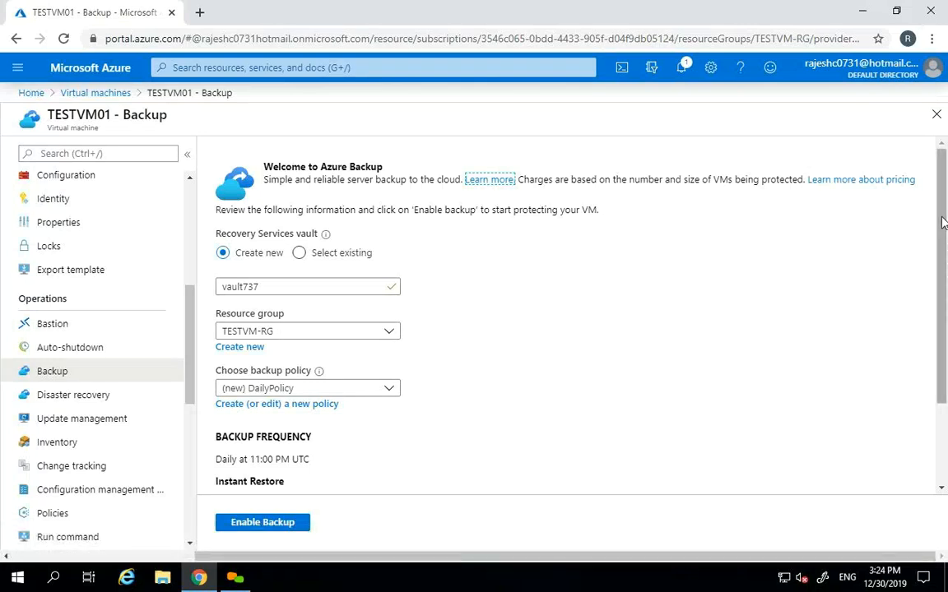
- Review the proposed vault737 in TESTVM-RG with DailyPolicy, daily at 11:00 PM UTC
scroll(943, 241, "down", 1)
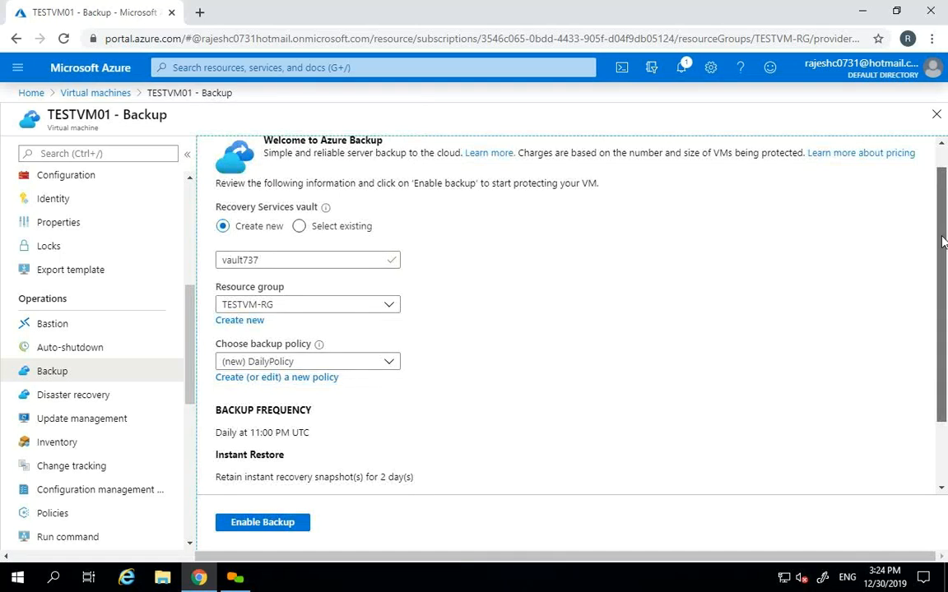
scroll(943, 222, "down", 1)
scroll(945, 206, "up", 3)
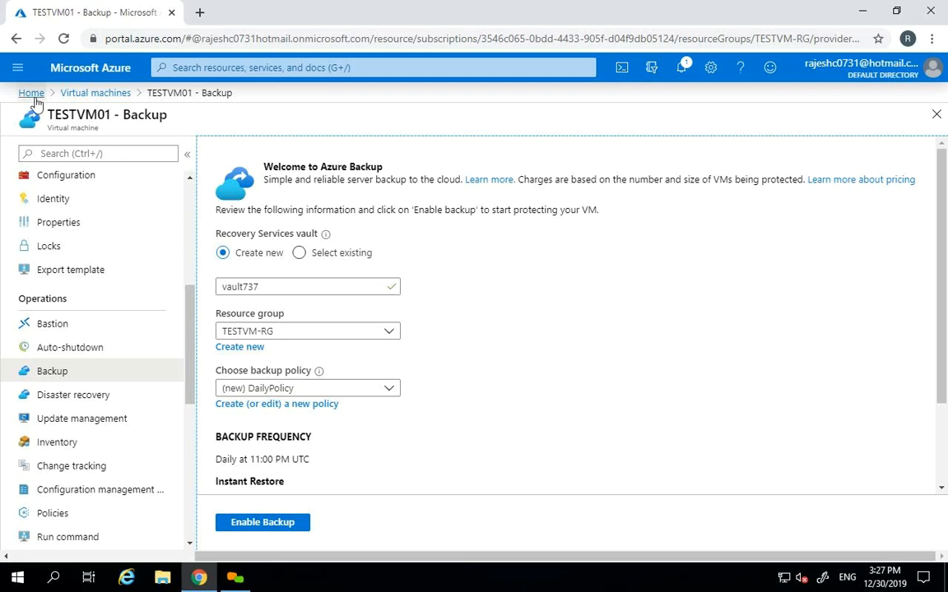
left_click(17, 67)
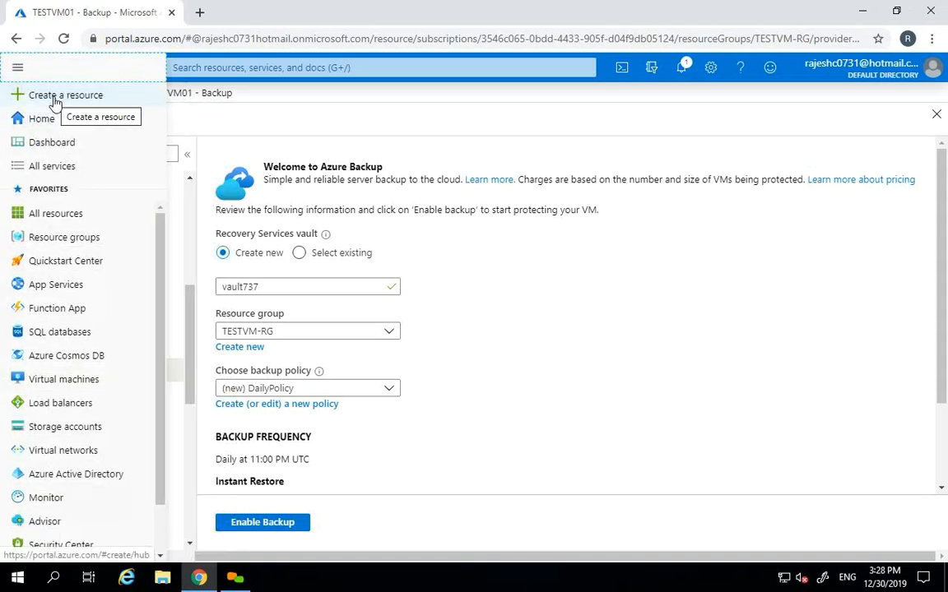
- Check the existing-vault option on the Backup page, then switch back to a new vault
left_click(509, 275)
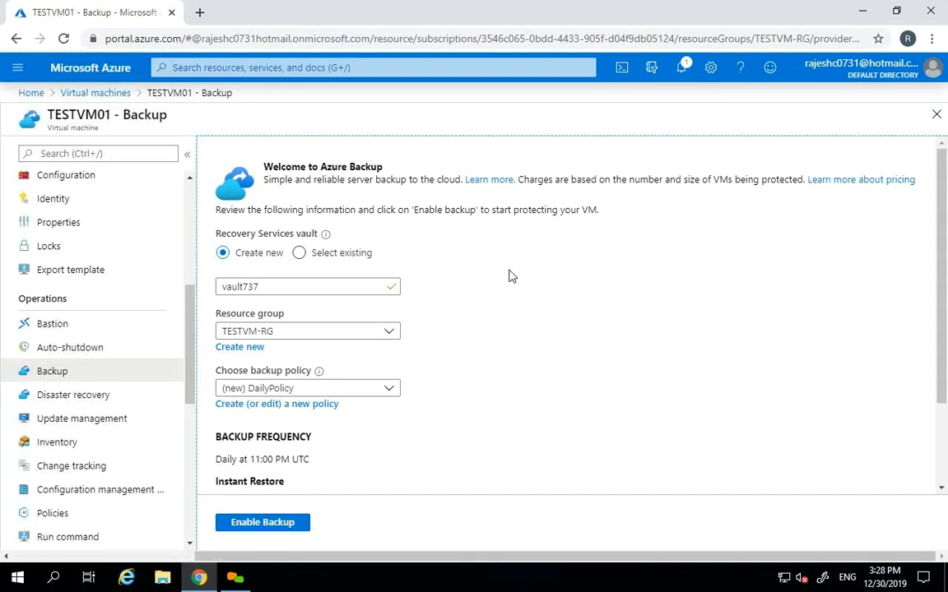
left_click(302, 254)
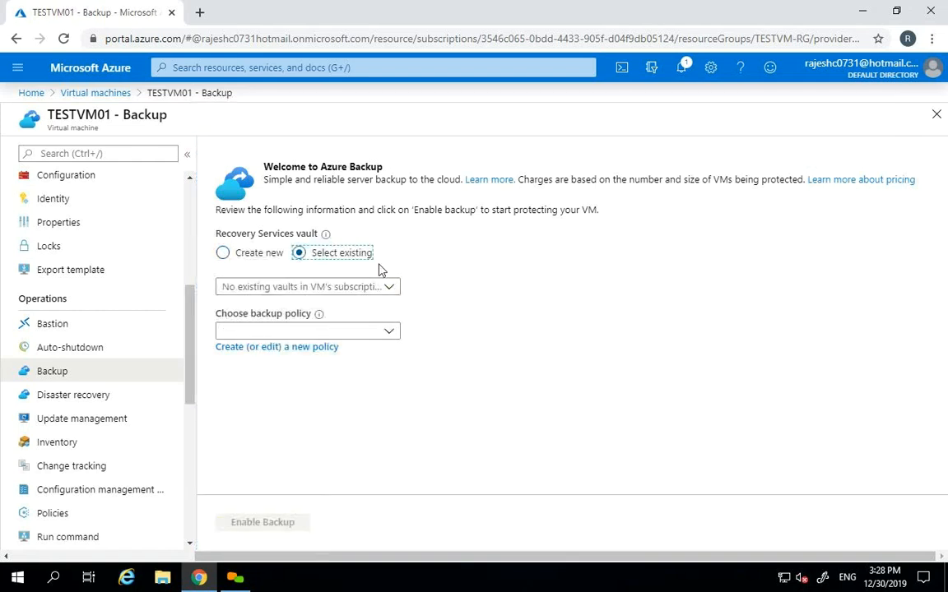
left_click(389, 291)
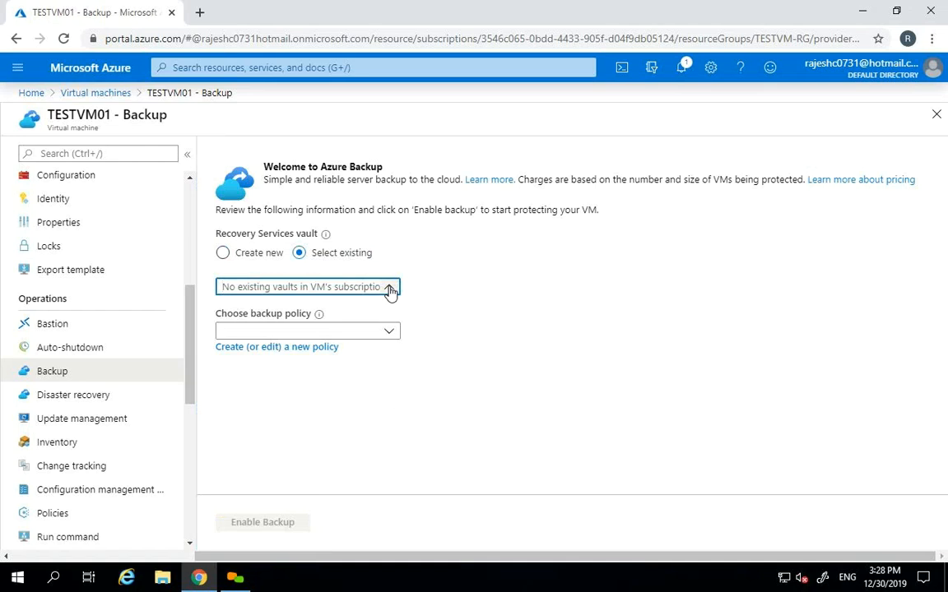
left_click(255, 255)
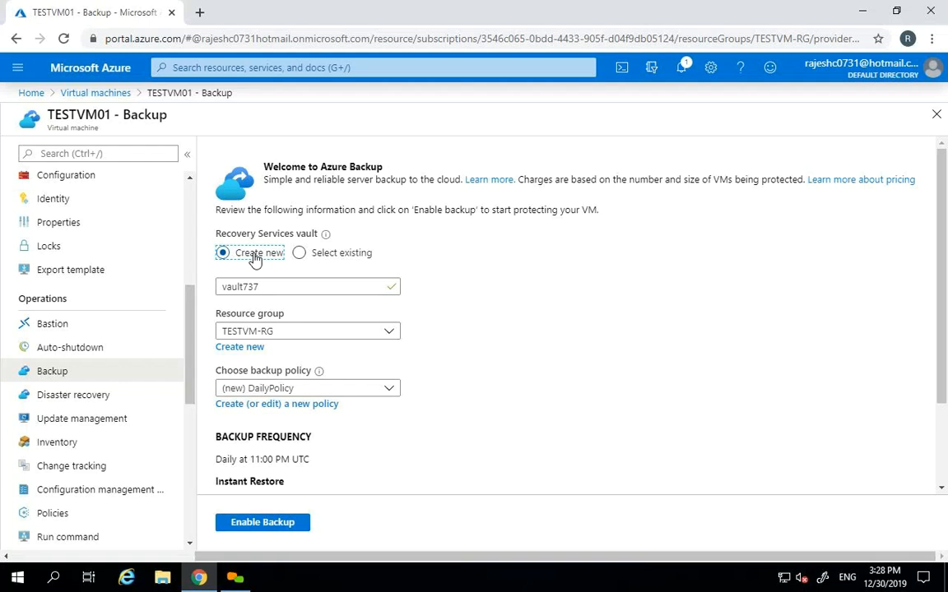
- Find Recovery Services vaults by searching 'recovery' in All services and start adding a vault
left_click(18, 69)
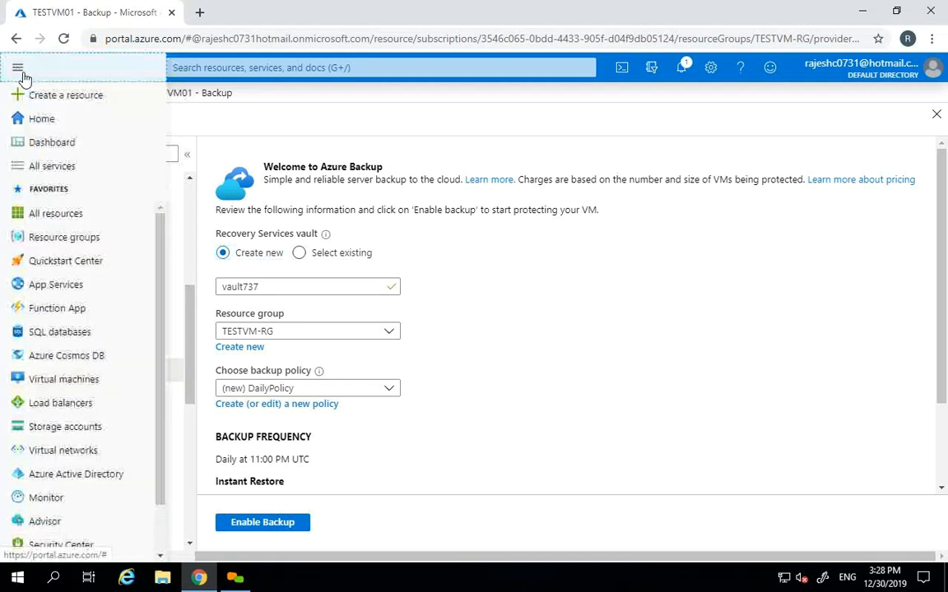
left_click(22, 93)
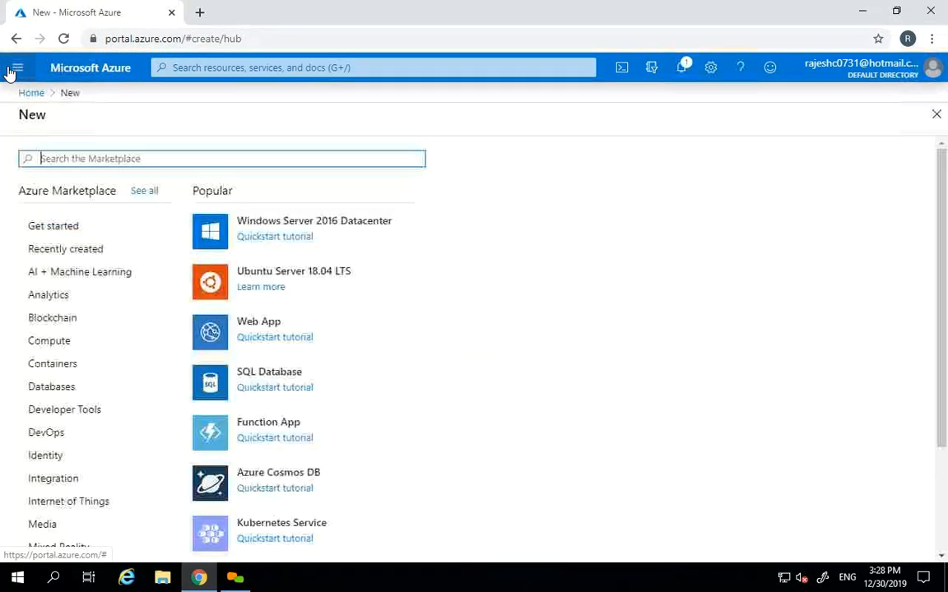
left_click(16, 68)
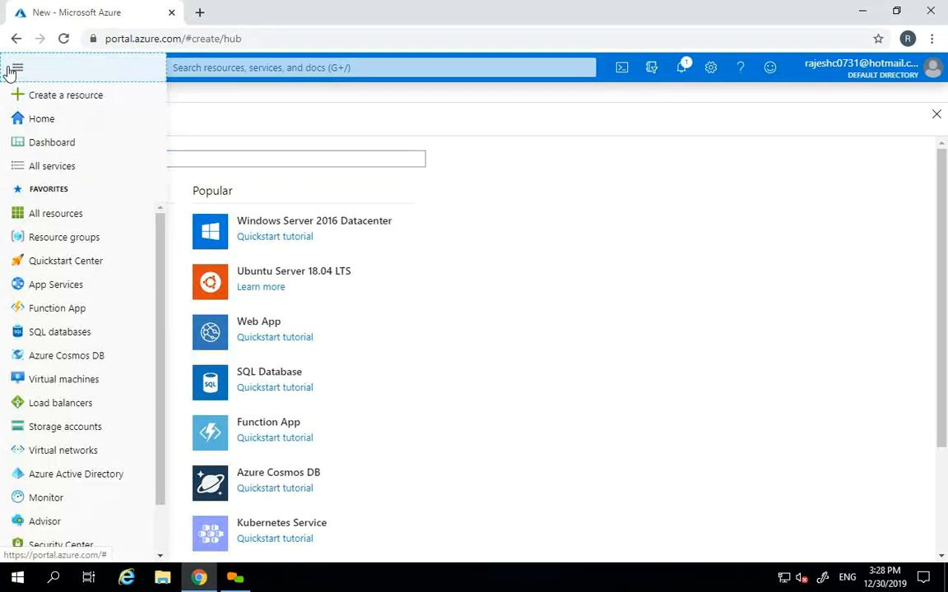
left_click(58, 163)
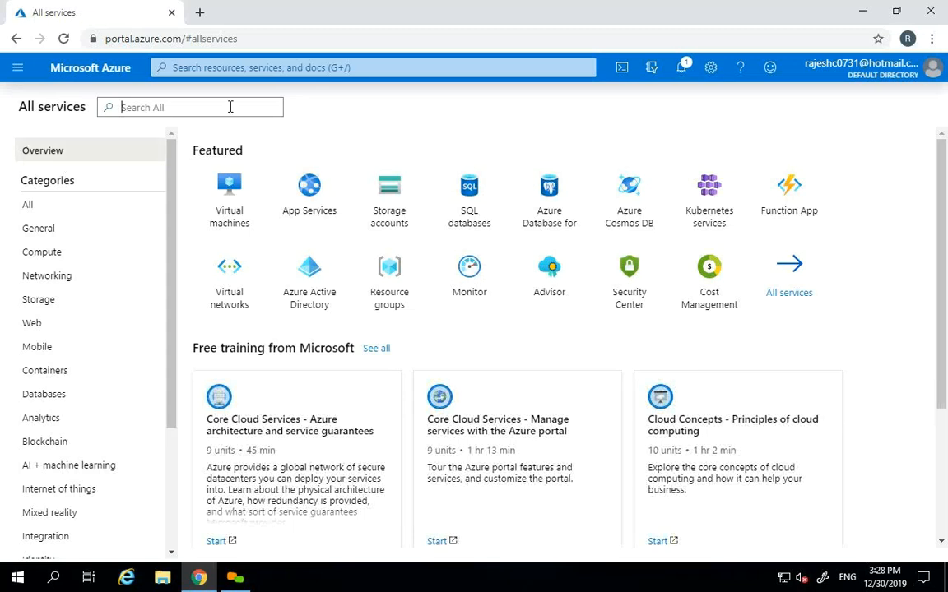
type("recovery")
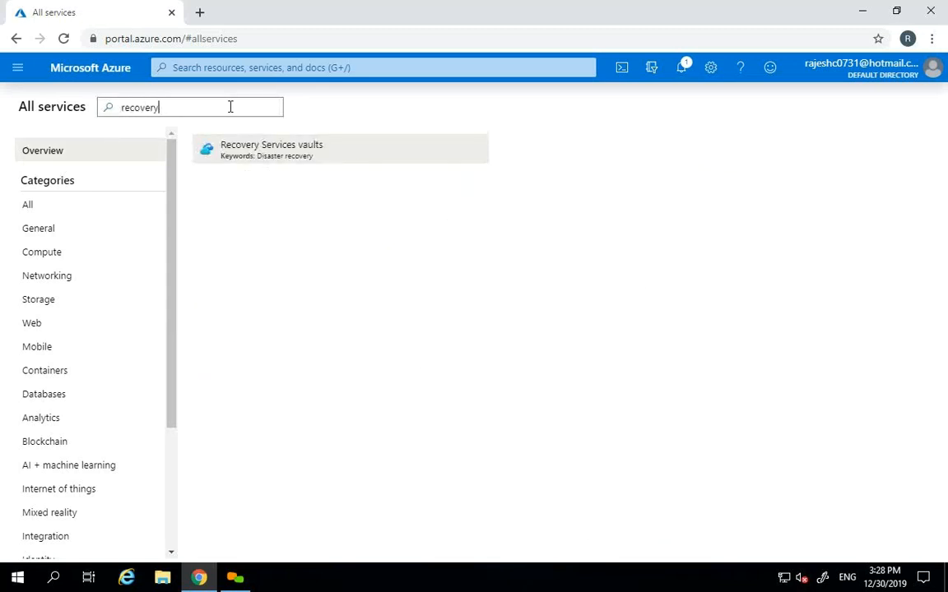
left_click(306, 156)
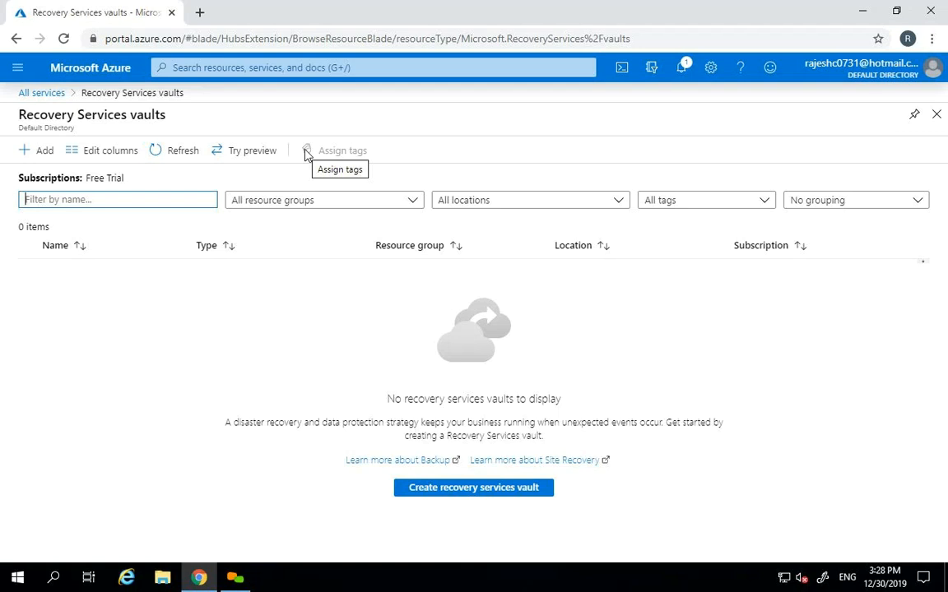
left_click(45, 152)
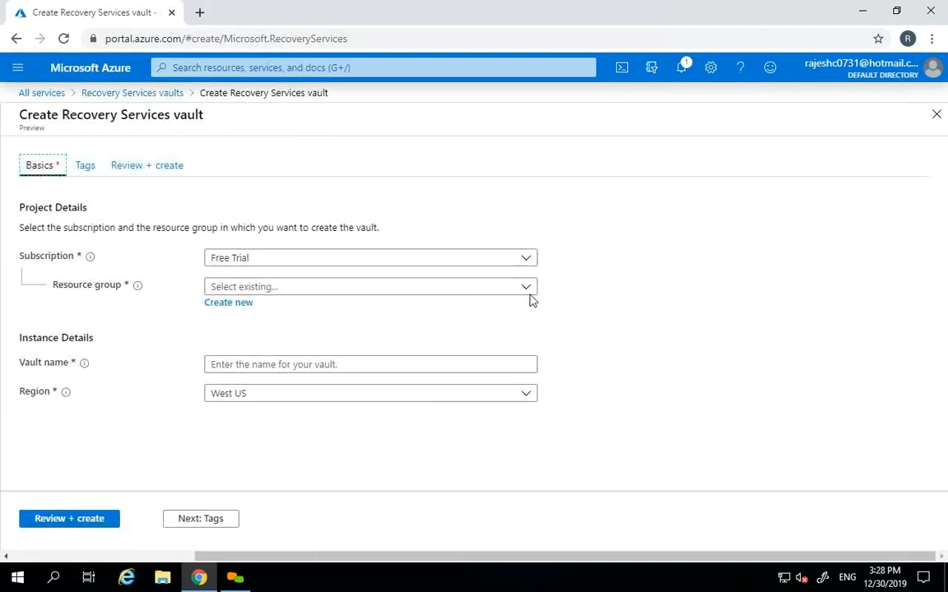
- Name the vault TESTVMRECOVERYVAULT in resource group TESTVM-RG, West Europe, and review it
left_click(528, 288)
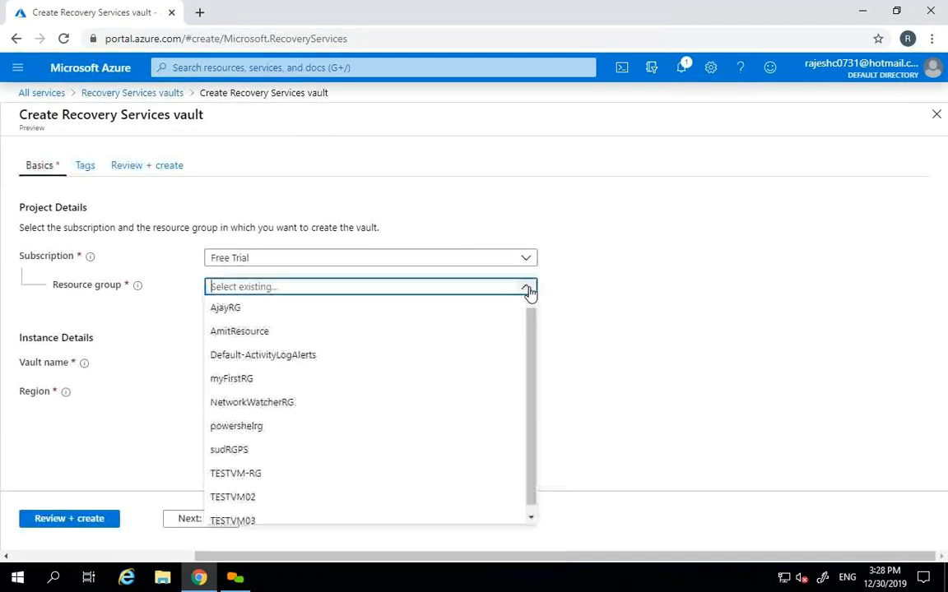
left_click(270, 473)
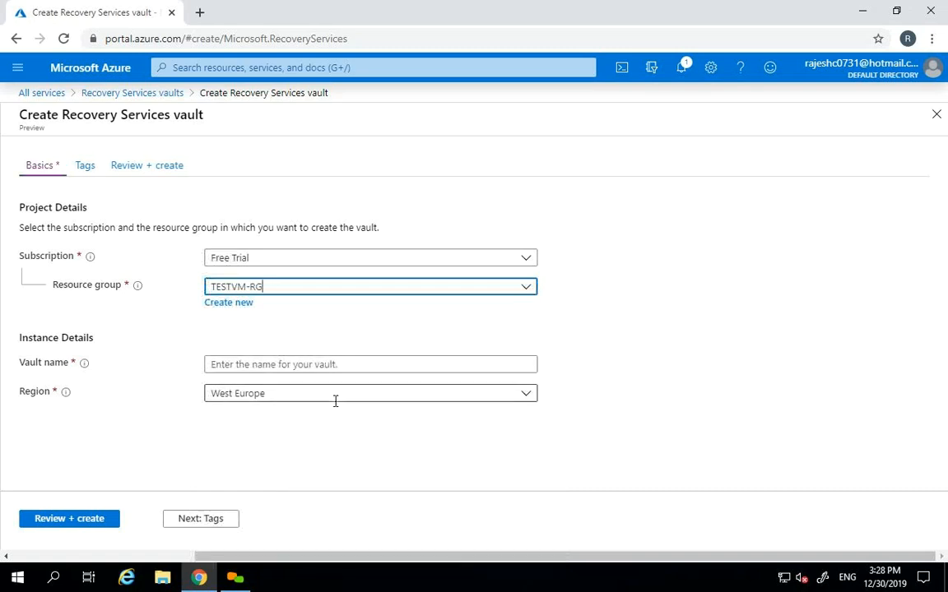
left_click(324, 364)
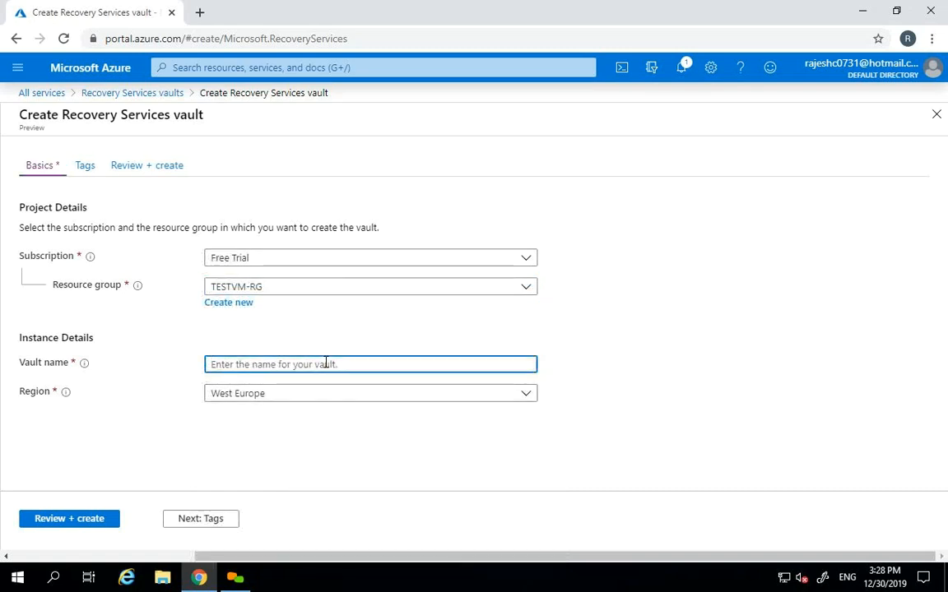
type("TESTVM")
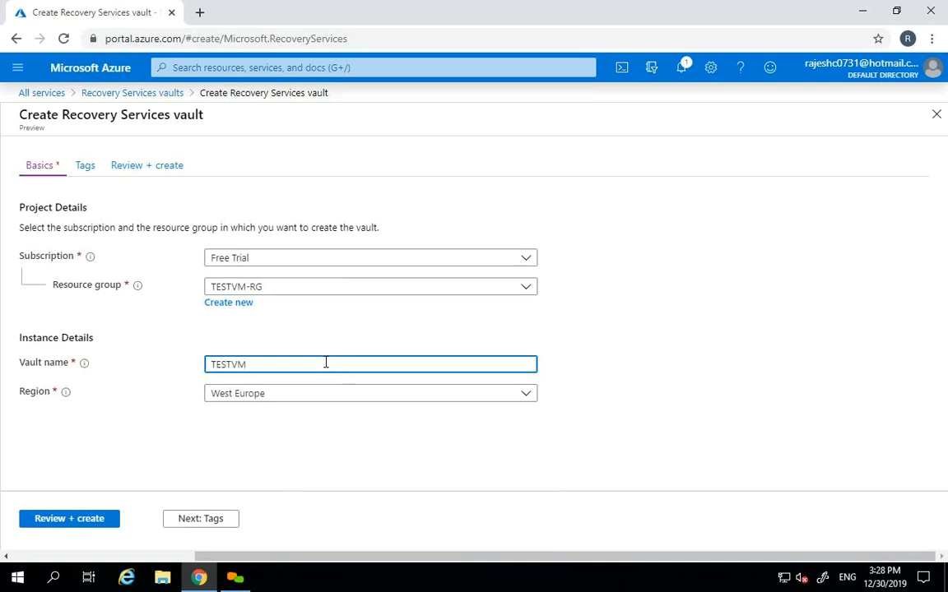
type("RECOVER")
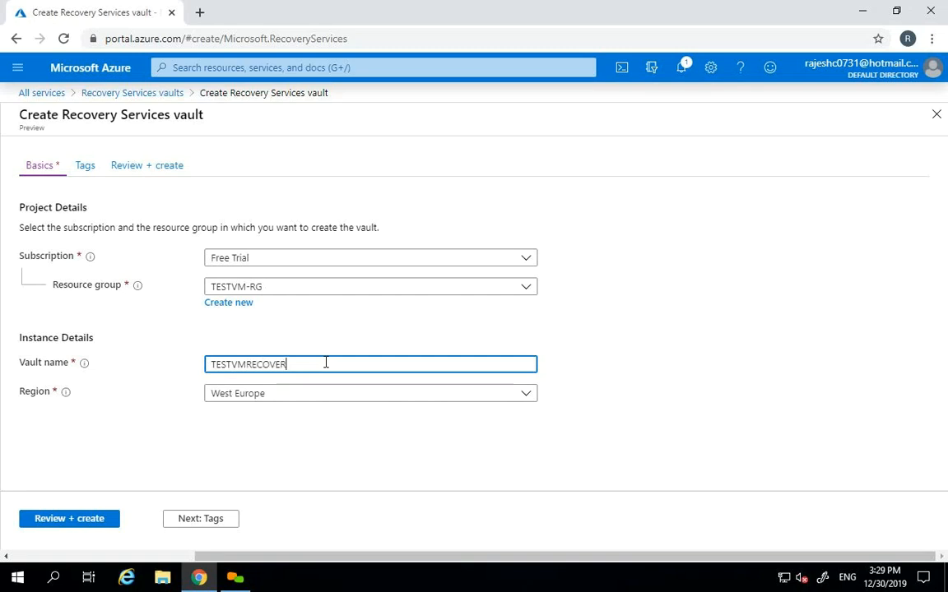
type("YVAULT")
key("Tab")
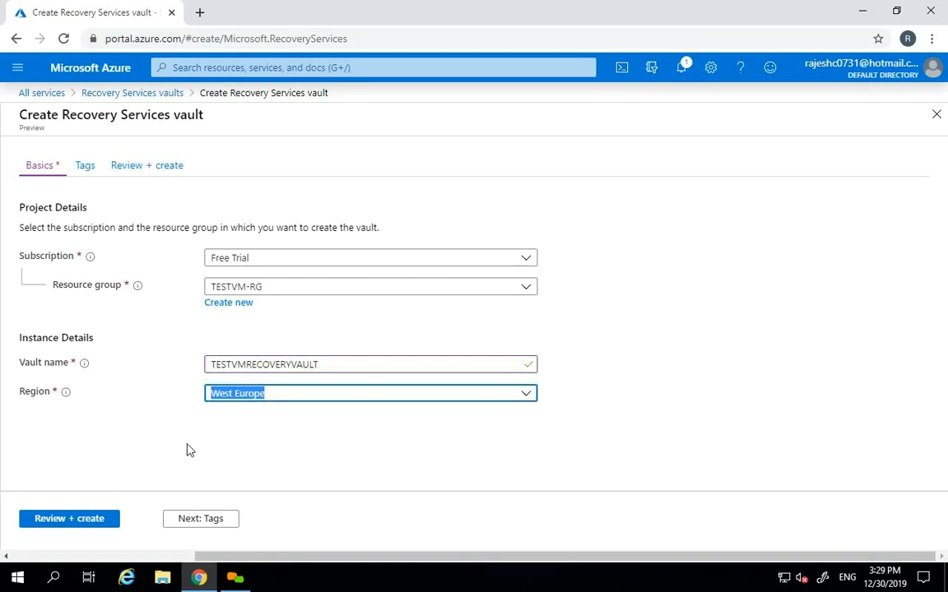
left_click(54, 524)
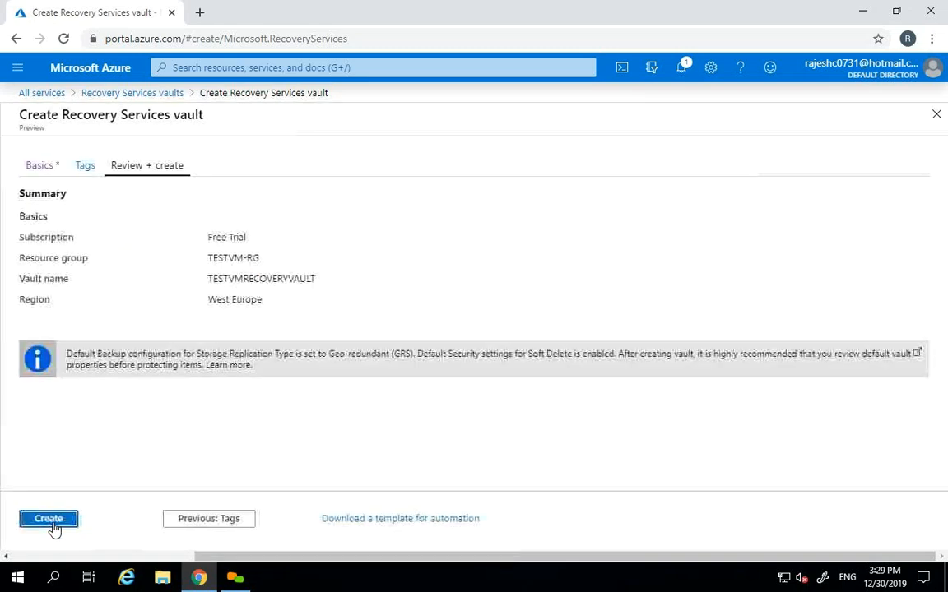
- Create the TESTVMRECOVERYVAULT vault and check its deployment progress
left_click(49, 519)
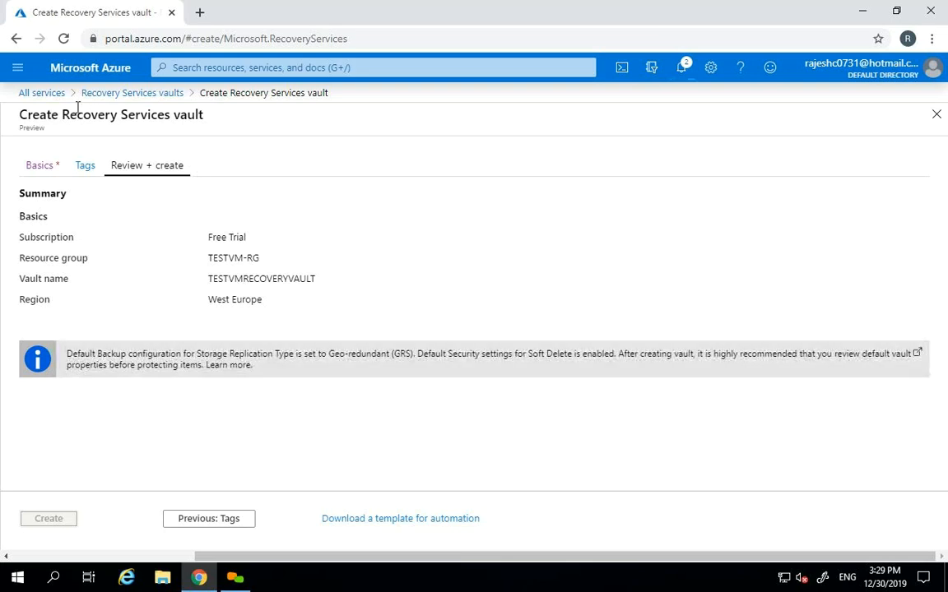
left_click(92, 70)
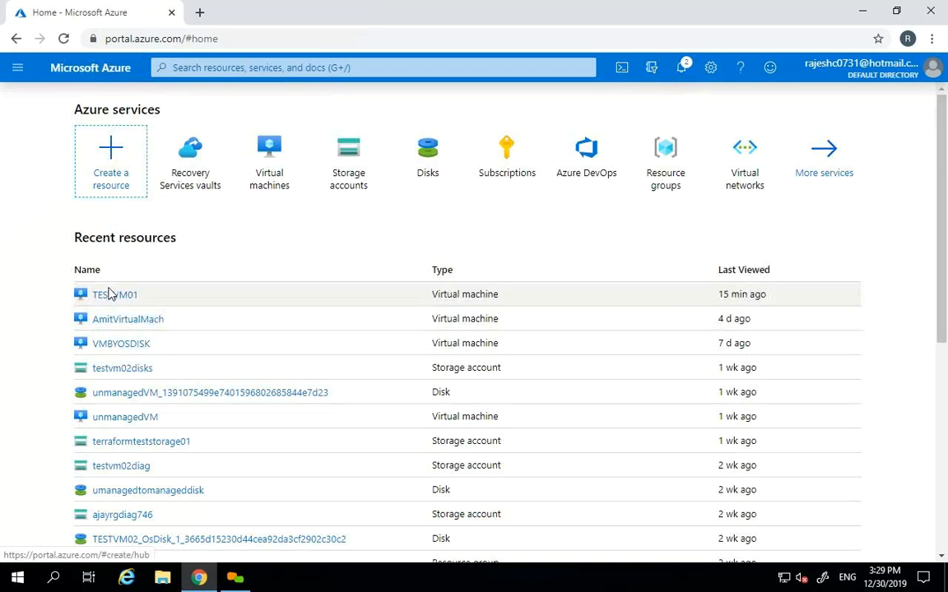
left_click(108, 295)
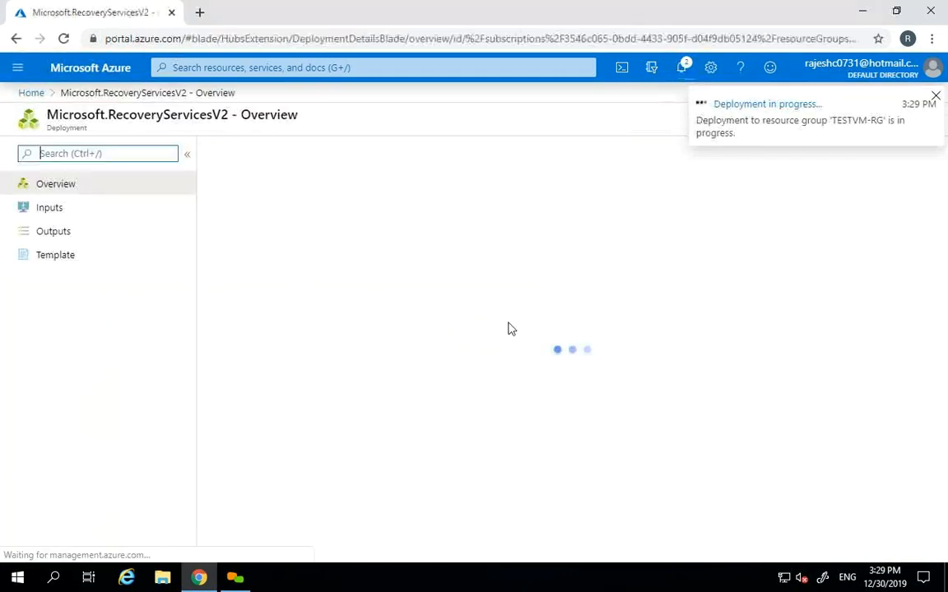
left_click(935, 95)
left_click(937, 114)
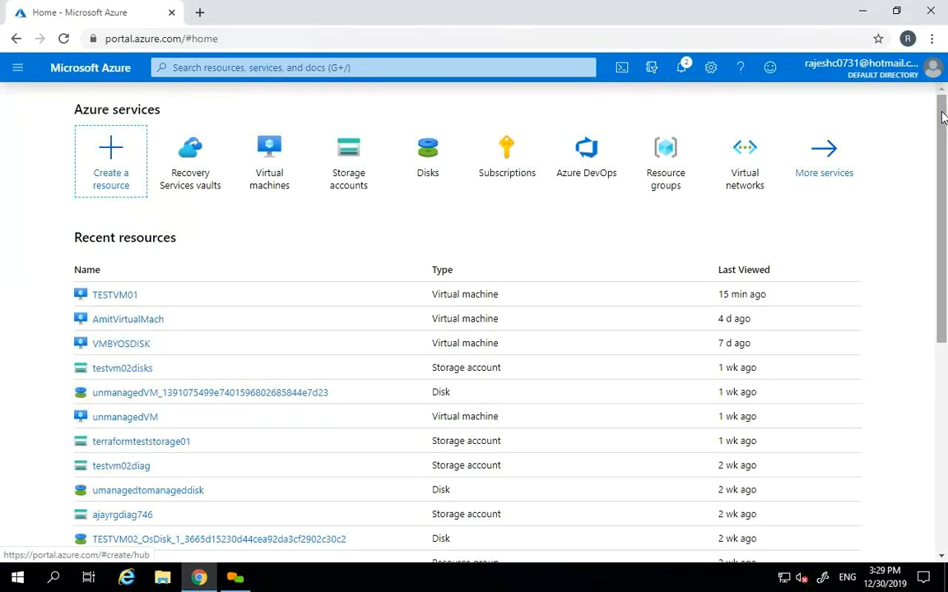
- Open TESTVM01's Backup page, now using existing vault TESTVMRECOVERYVAULT with DefaultPolicy
left_click(115, 295)
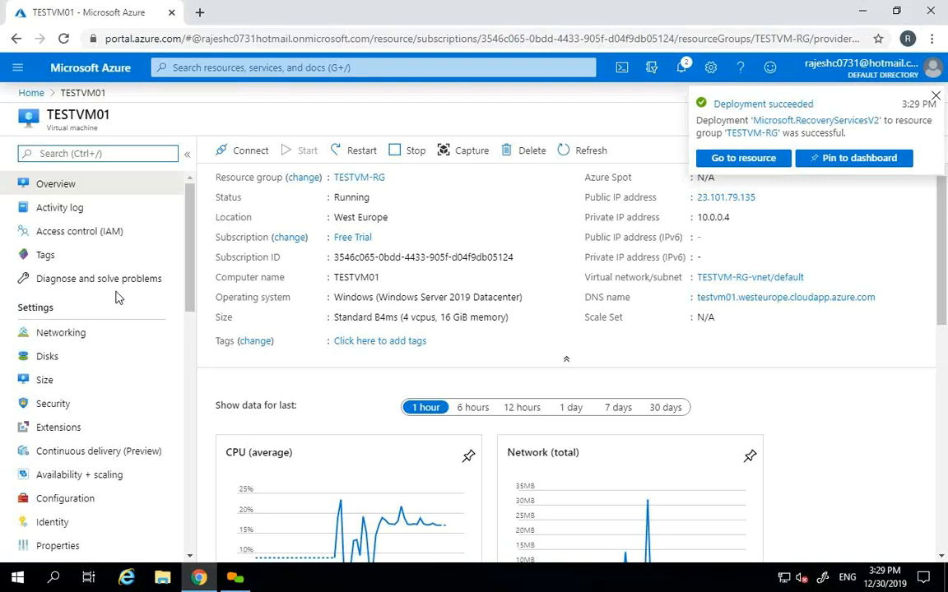
left_click(935, 96)
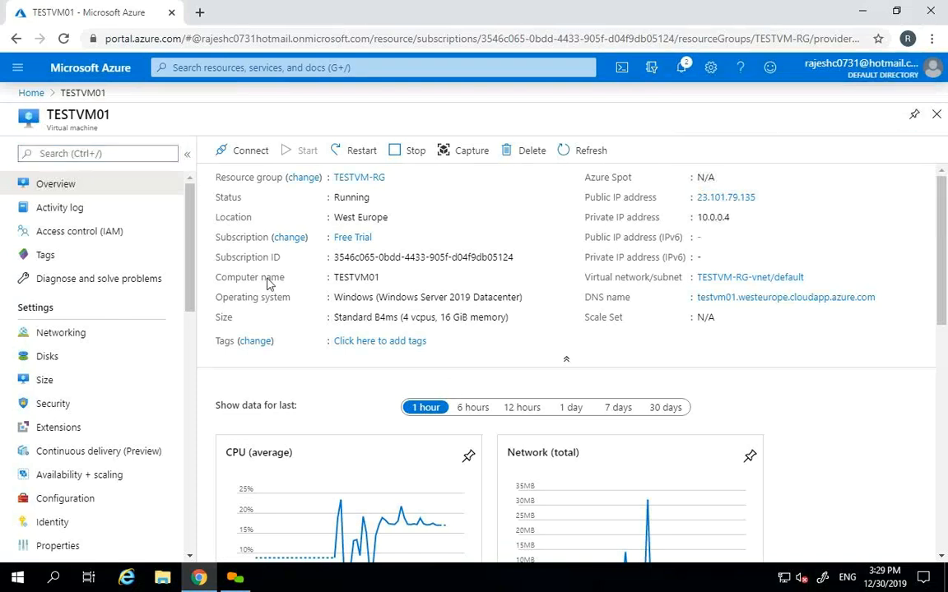
scroll(184, 304, "down", 2)
scroll(184, 304, "down", 3)
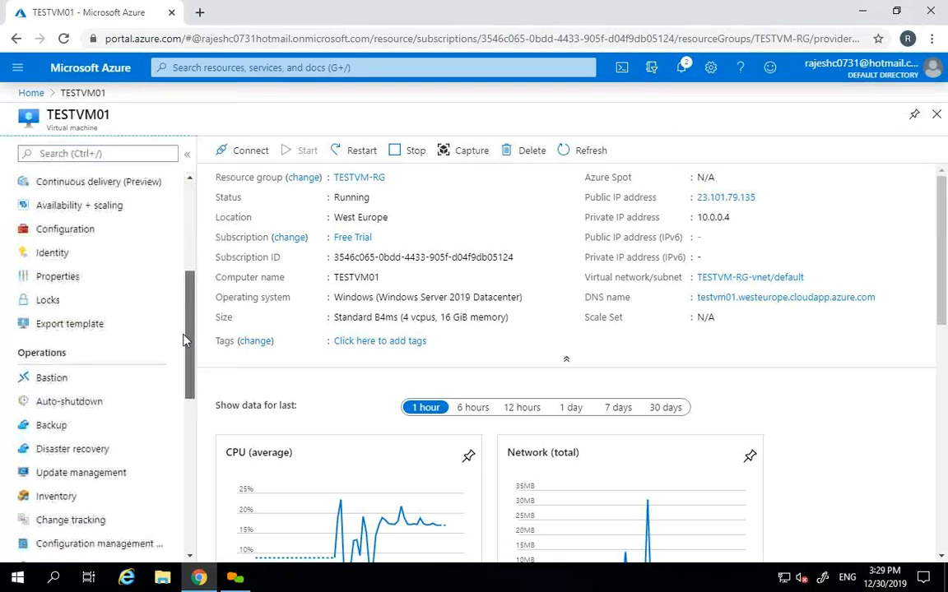
left_click(74, 428)
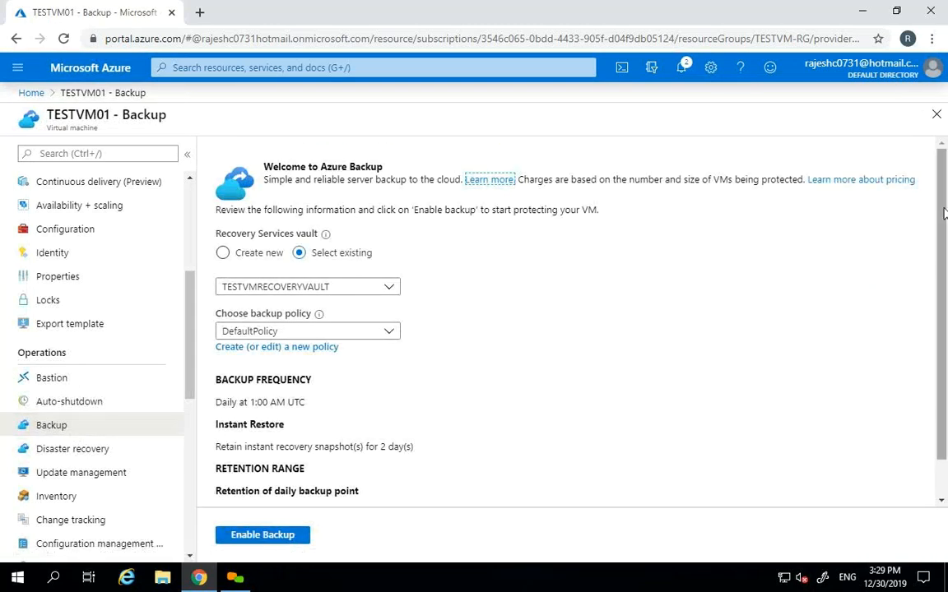
- Switch the vault choice to create new vault vault917 with a new DailyPolicy
scroll(941, 230, "down", 1)
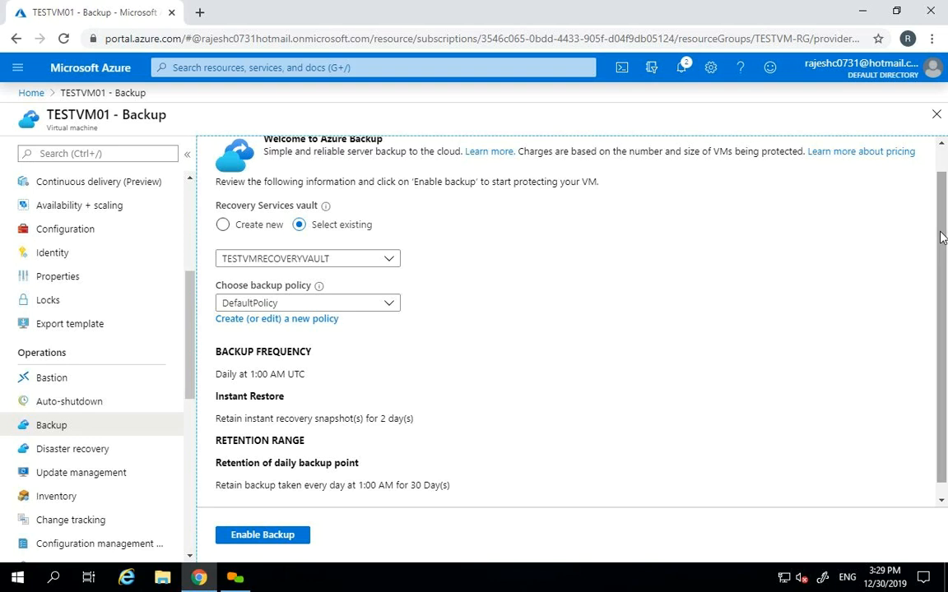
left_click_drag(942, 237, 942, 250)
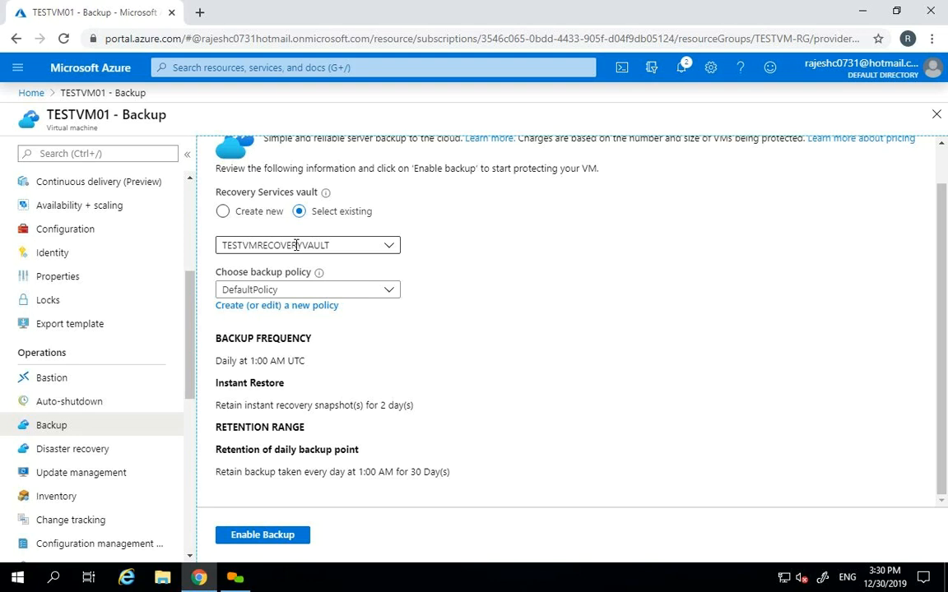
left_click(223, 213)
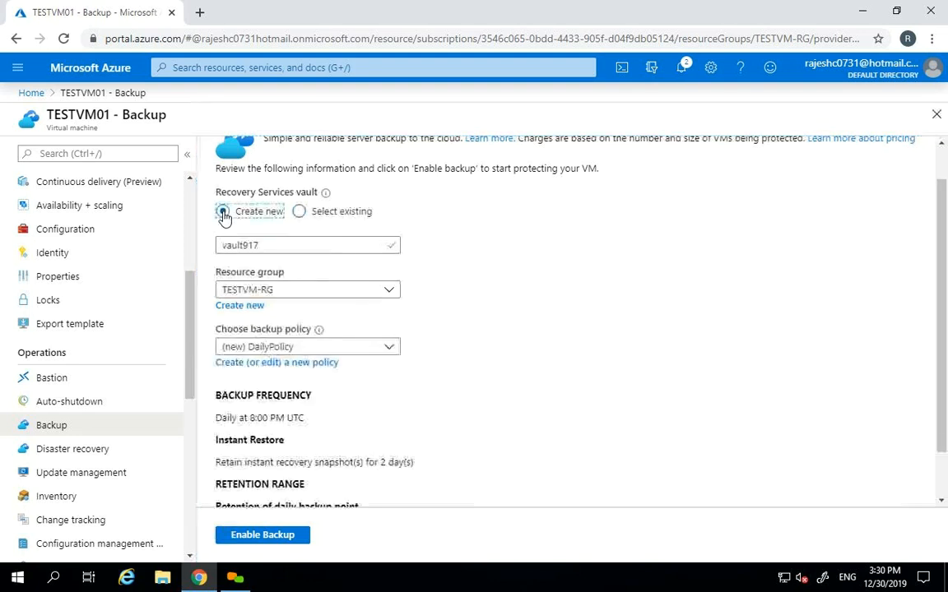
- Revert to existing vault TESTVMRECOVERYVAULT and keep DefaultPolicy as the backup policy
left_click(297, 213)
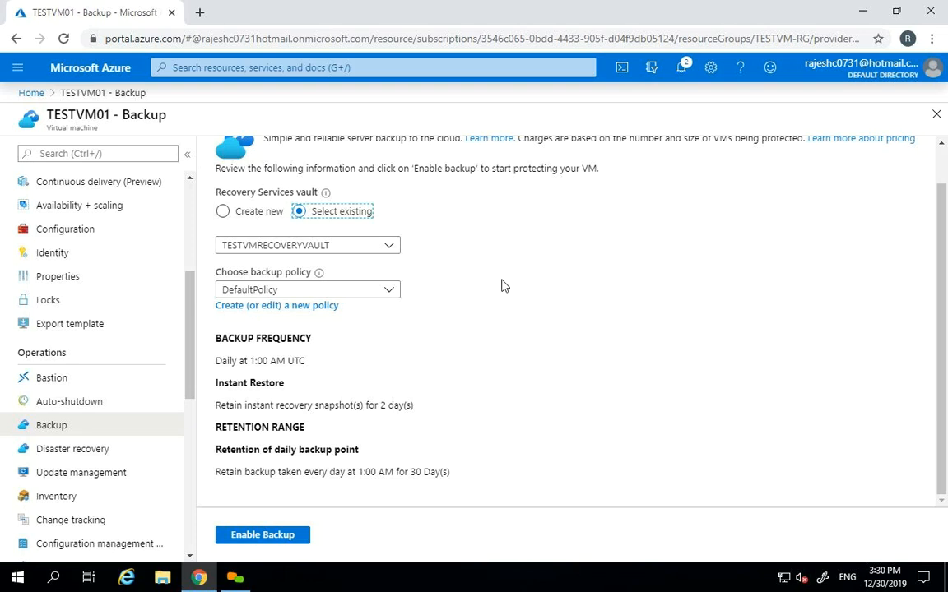
left_click(388, 293)
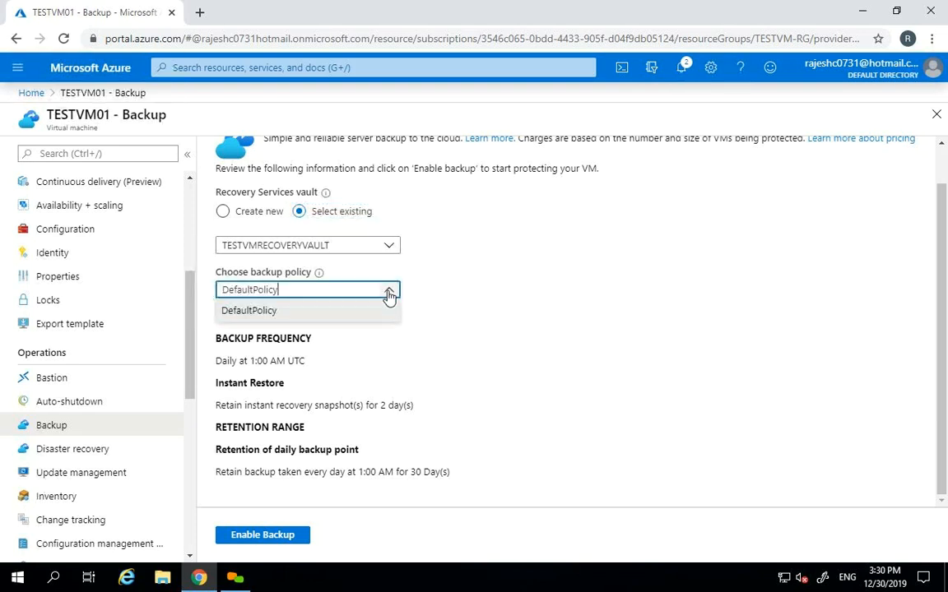
left_click(388, 292)
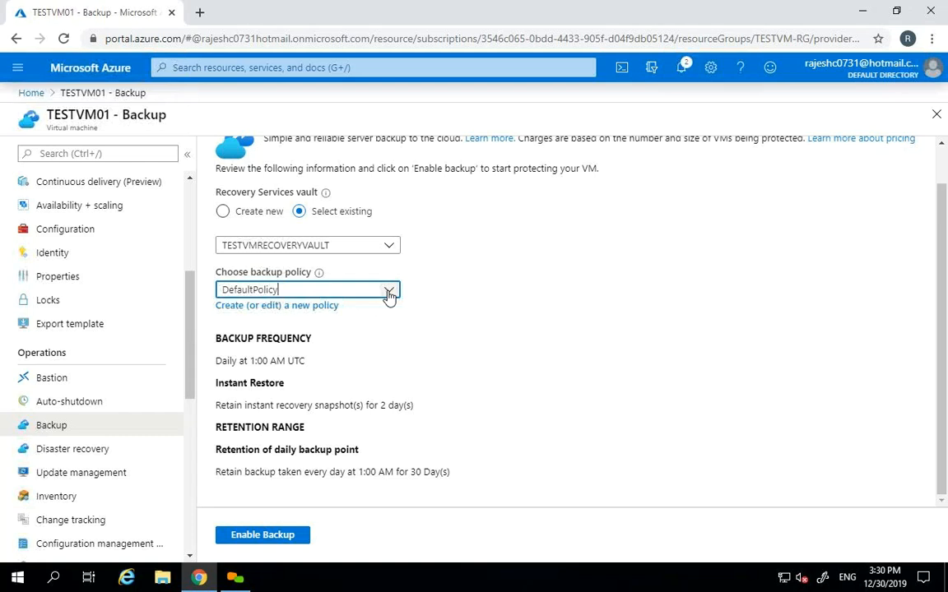
- Start a new backup policy named TESTVM-BACKUP-POLICY with Daily frequency
left_click(281, 307)
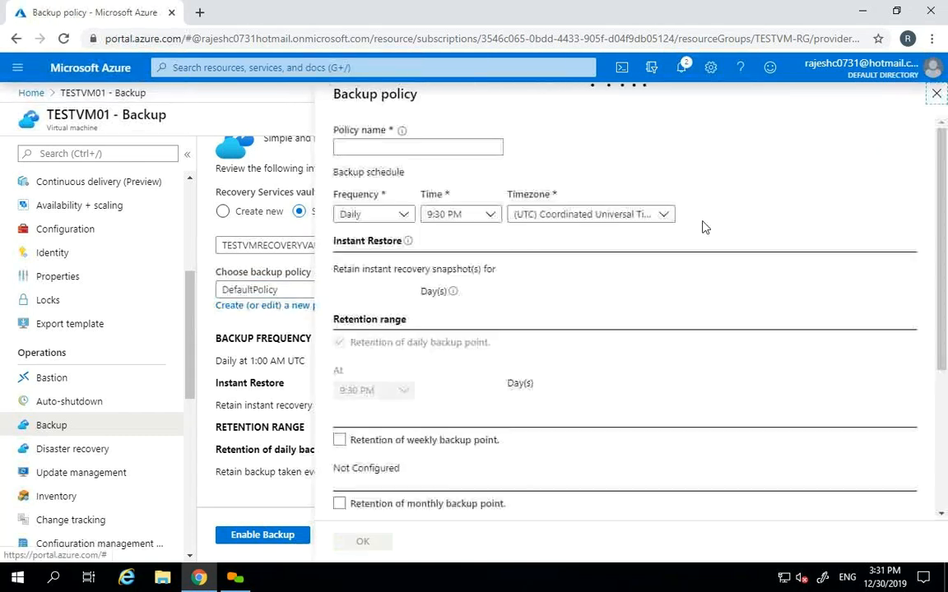
type("TESTVM")
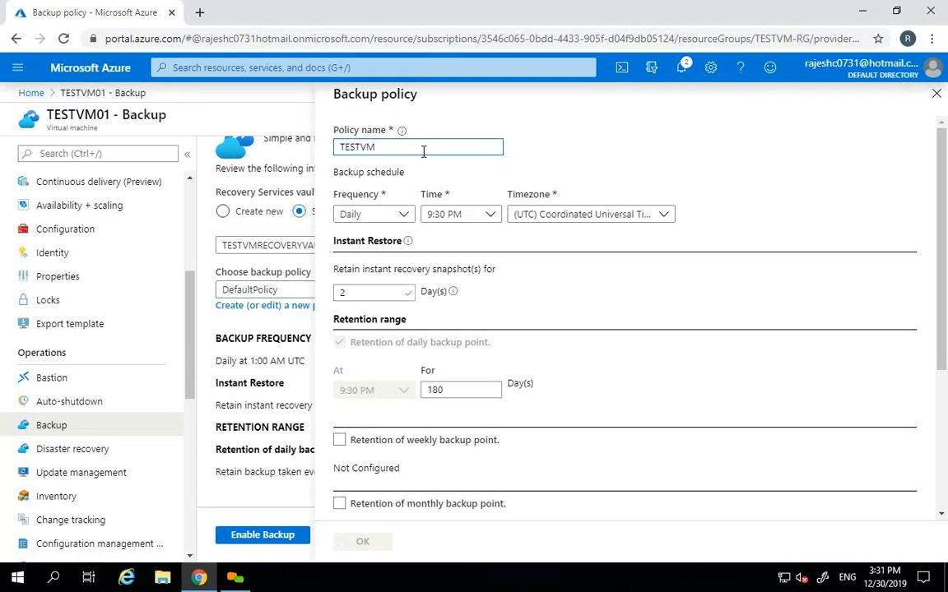
type("-BACKUP-POLICY")
key("Tab")
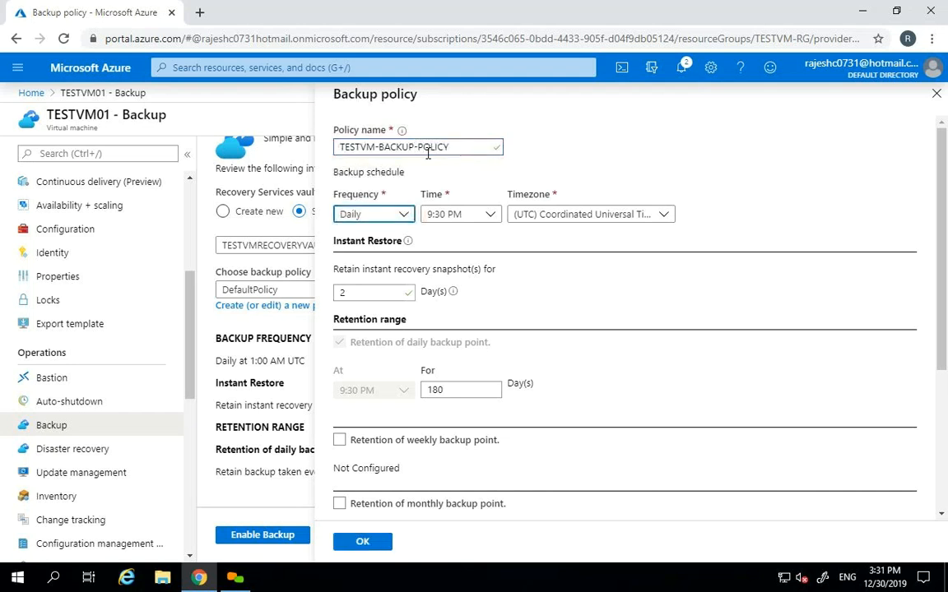
left_click(403, 218)
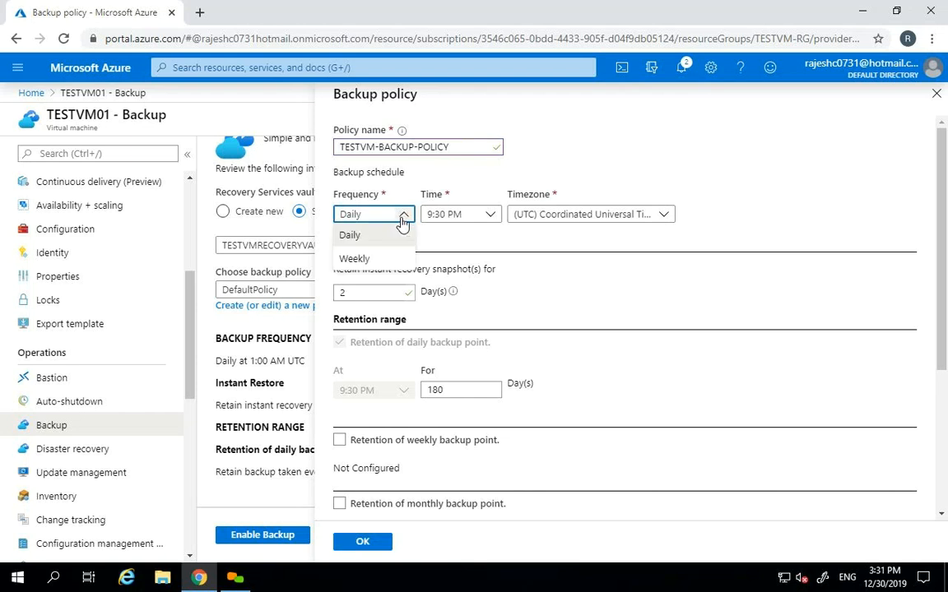
left_click(359, 236)
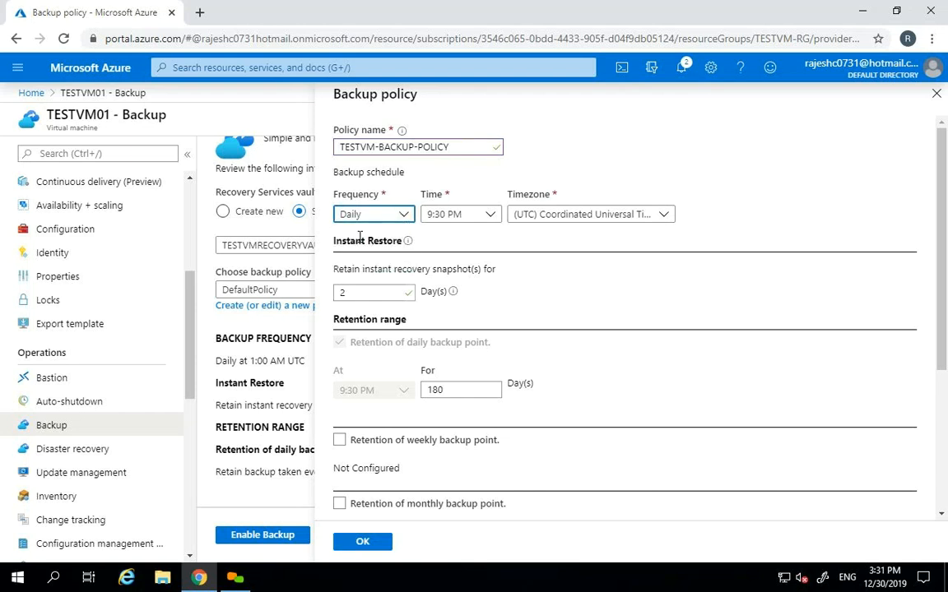
- Set TESTVM-BACKUP-POLICY's daily backup time to 1:00 AM
left_click(491, 216)
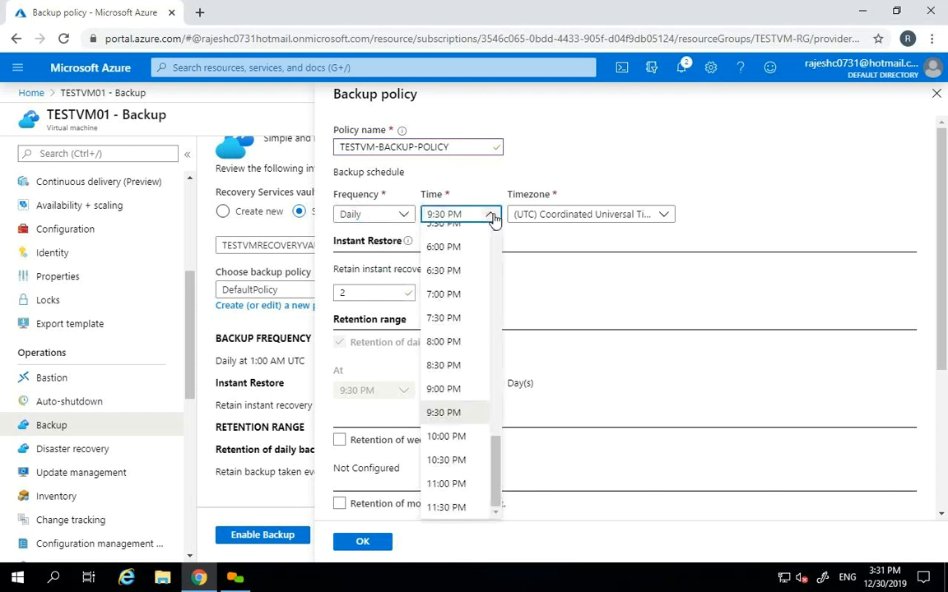
left_click_drag(497, 470, 501, 384)
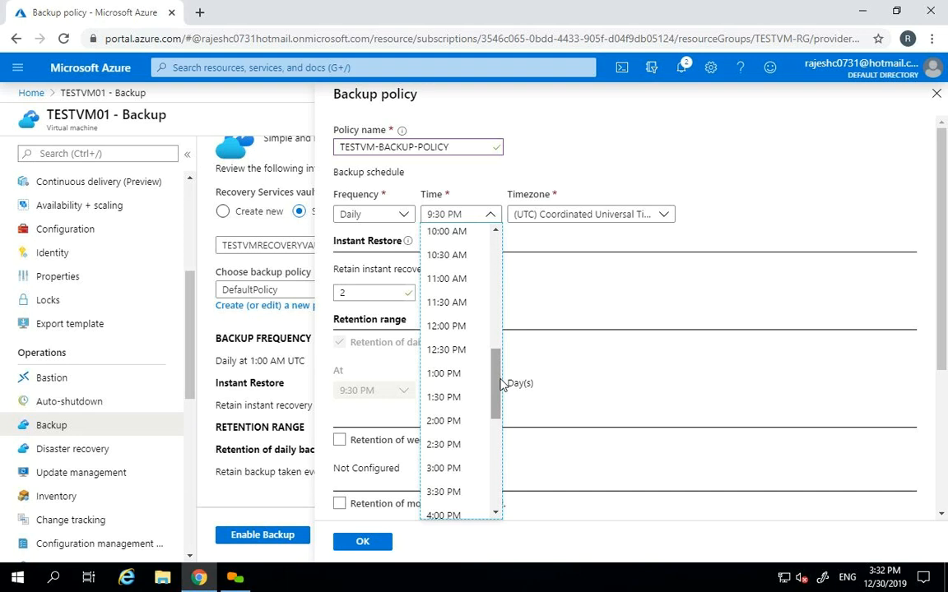
left_click_drag(501, 384, 487, 254)
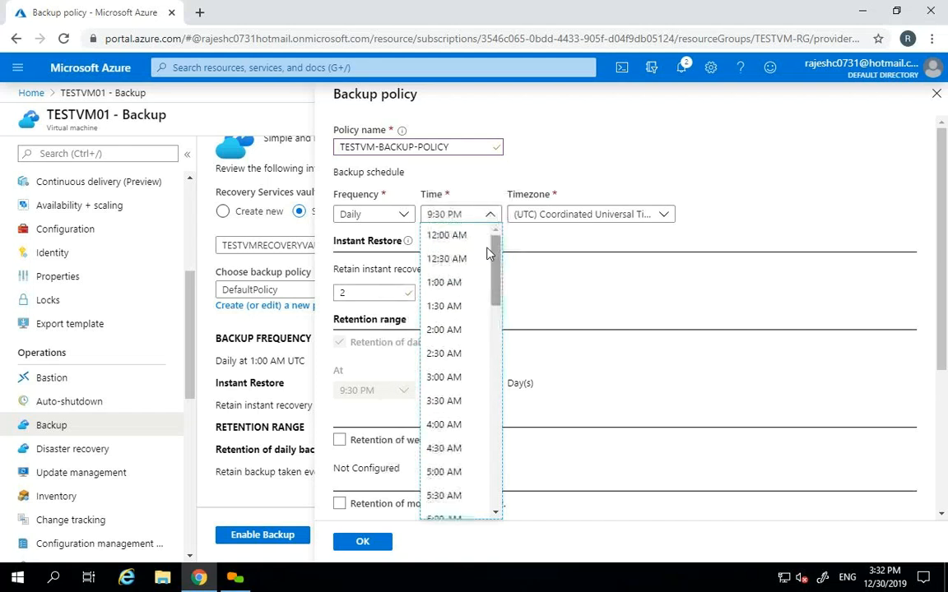
left_click(461, 281)
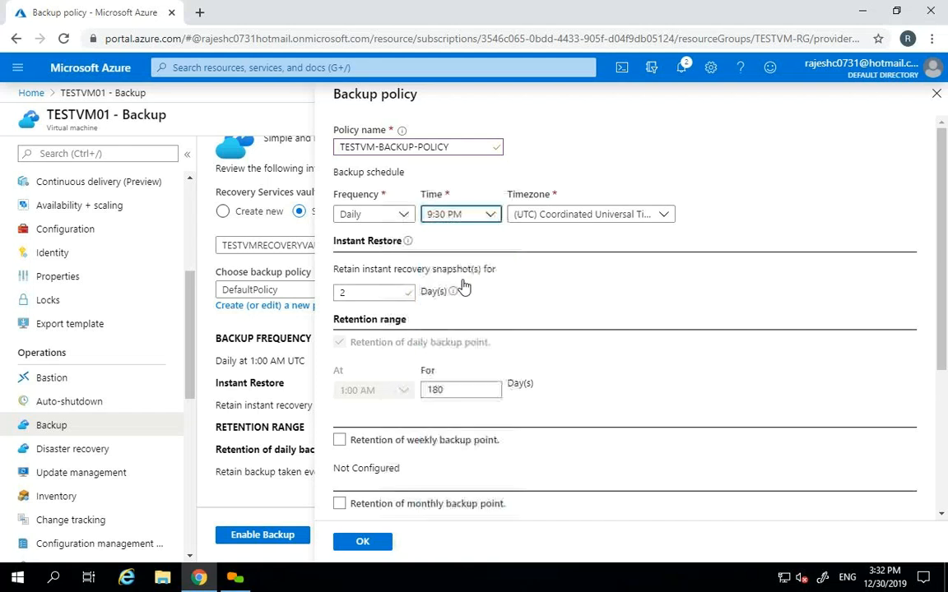
left_click(666, 216)
- Set the backup schedule's time zone to UTC+05:30 India
left_click_drag(668, 424, 668, 327)
left_click(542, 242)
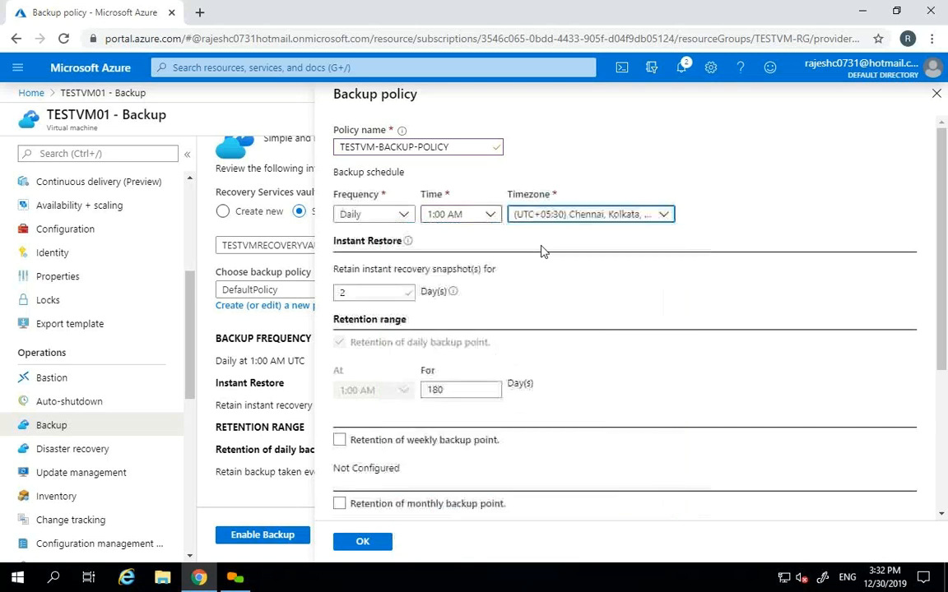
left_click(797, 219)
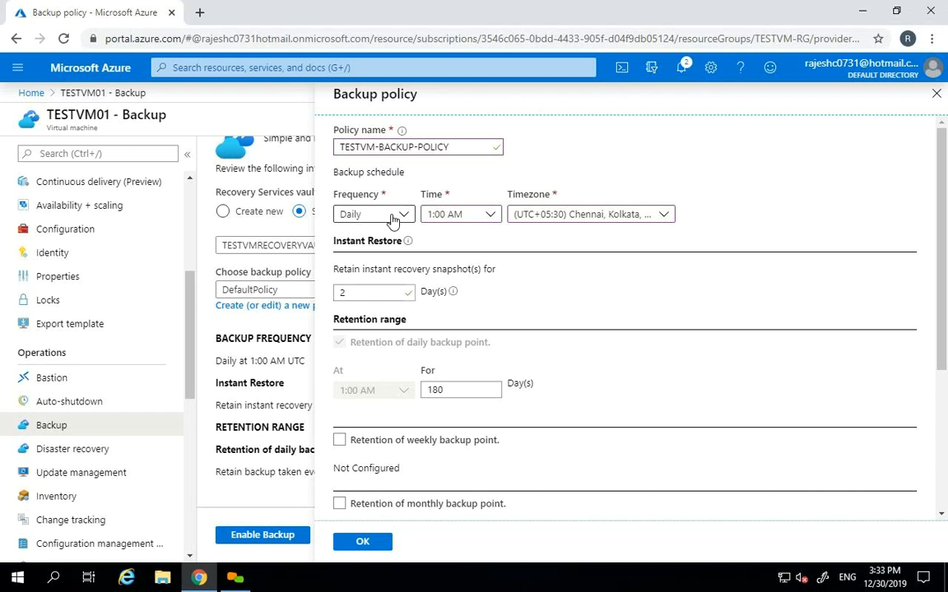
- Try instant-restore values 30, 10 and 7, then settle on 3 days of snapshot retention
left_click_drag(372, 292, 321, 295)
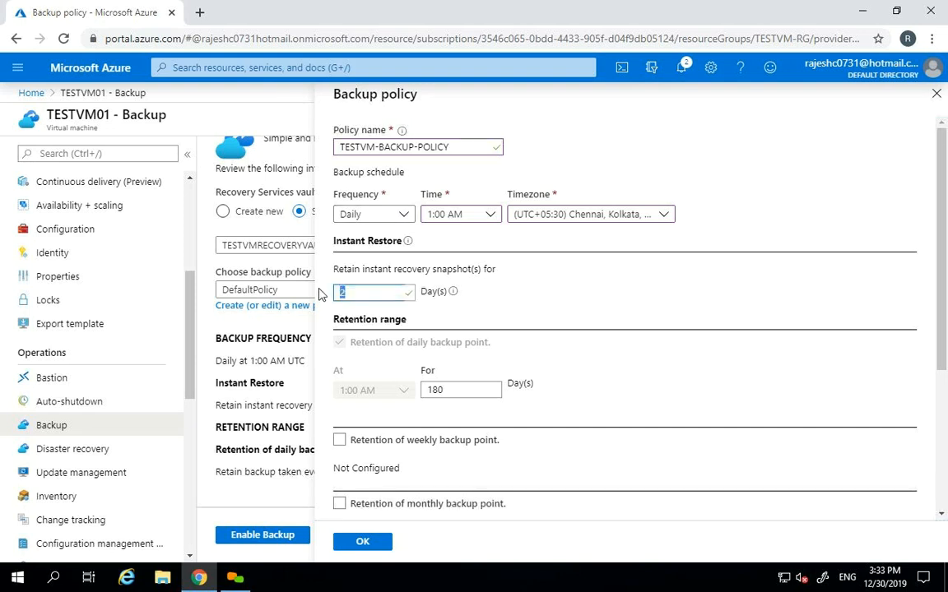
type("30")
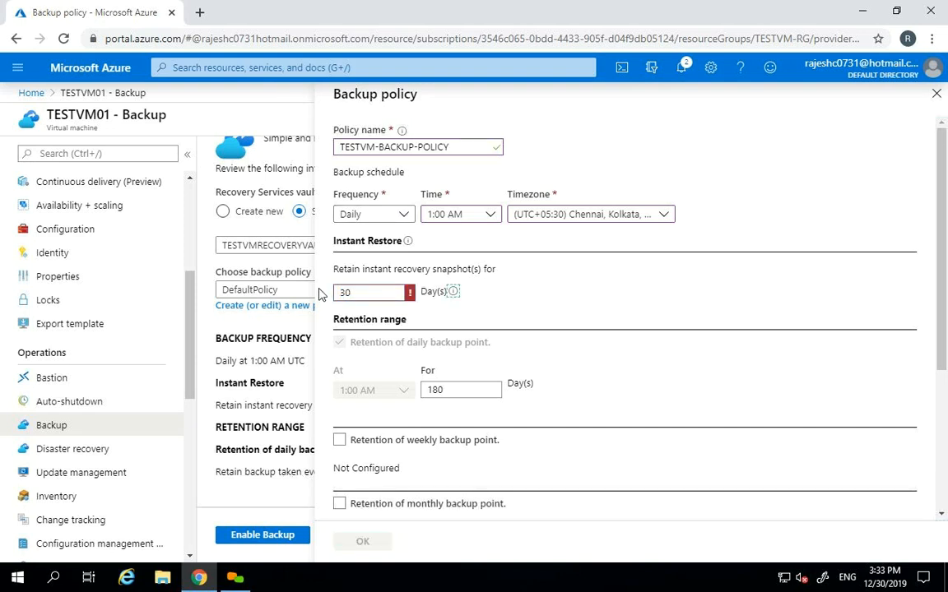
mouse_move(455, 294)
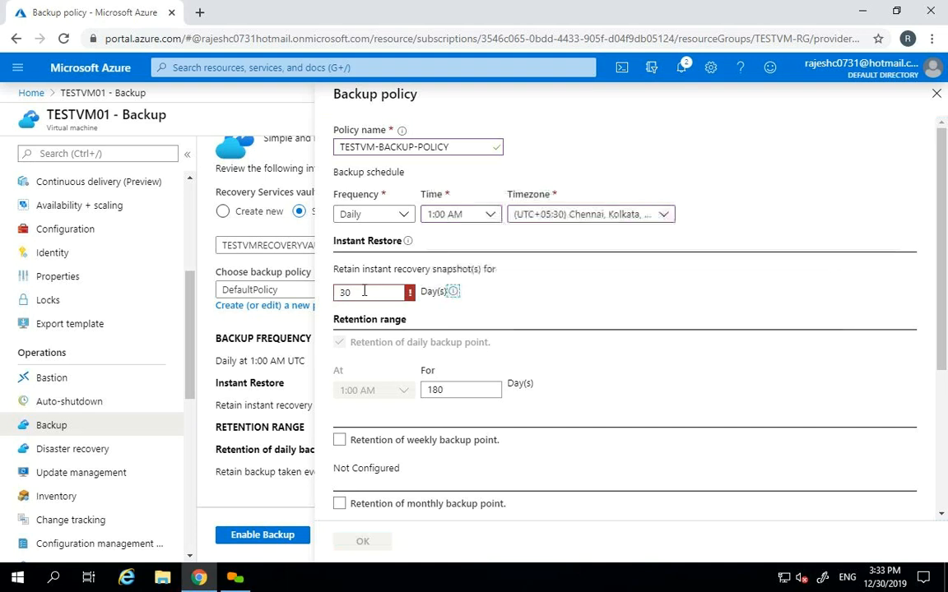
left_click_drag(366, 290, 306, 288)
type("10")
key("Tab")
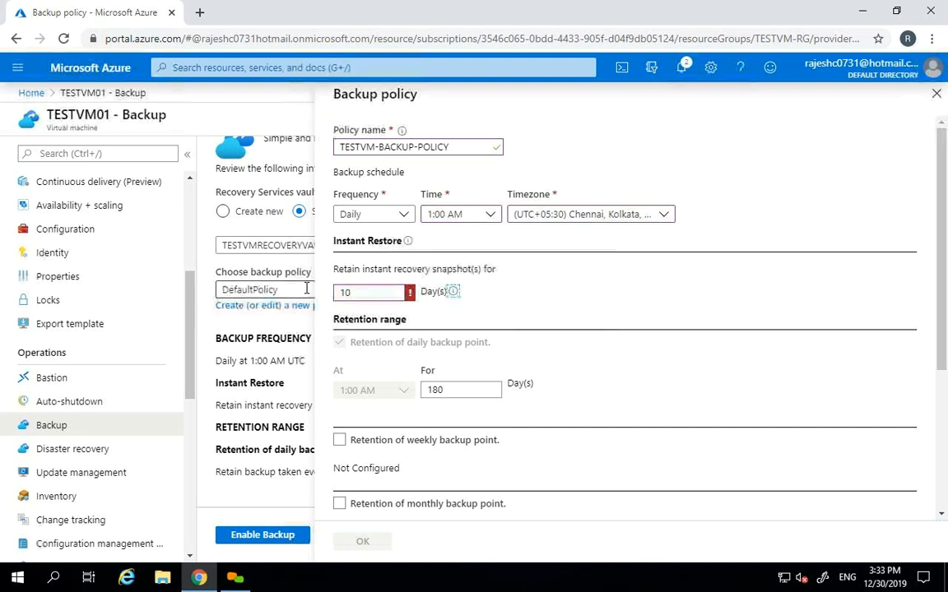
key("shift+Tab")
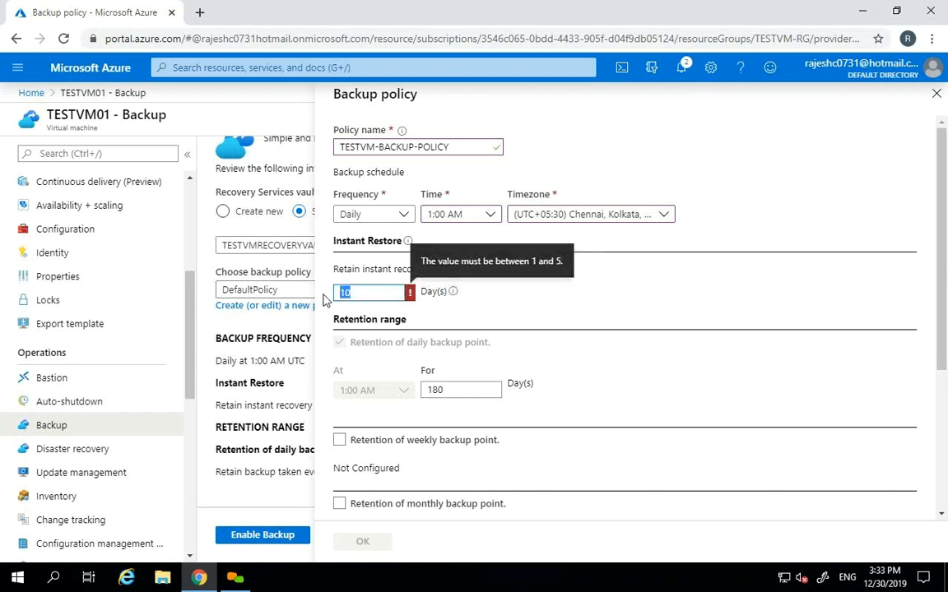
type("3")
key("Tab")
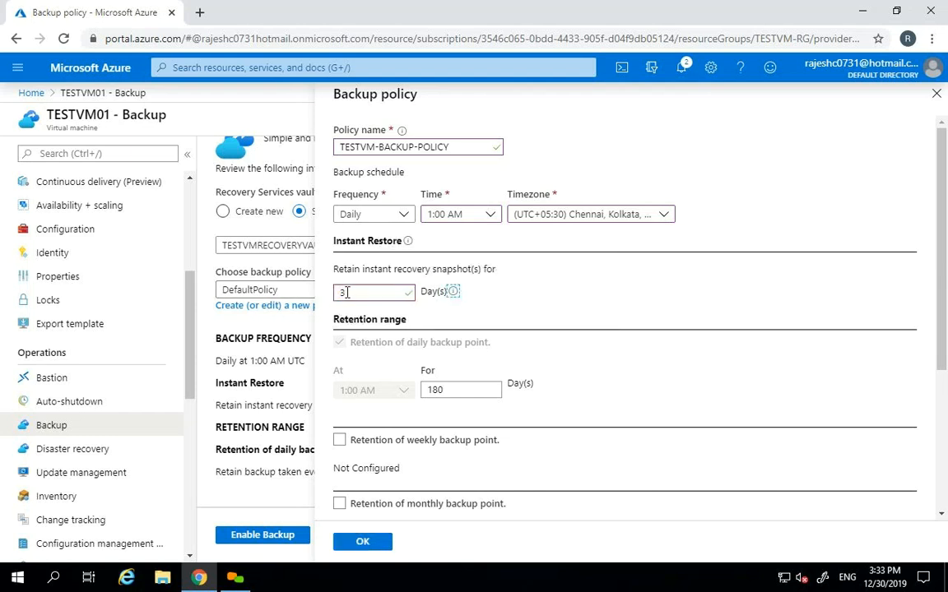
key("shift+Tab")
type("7")
key("Tab")
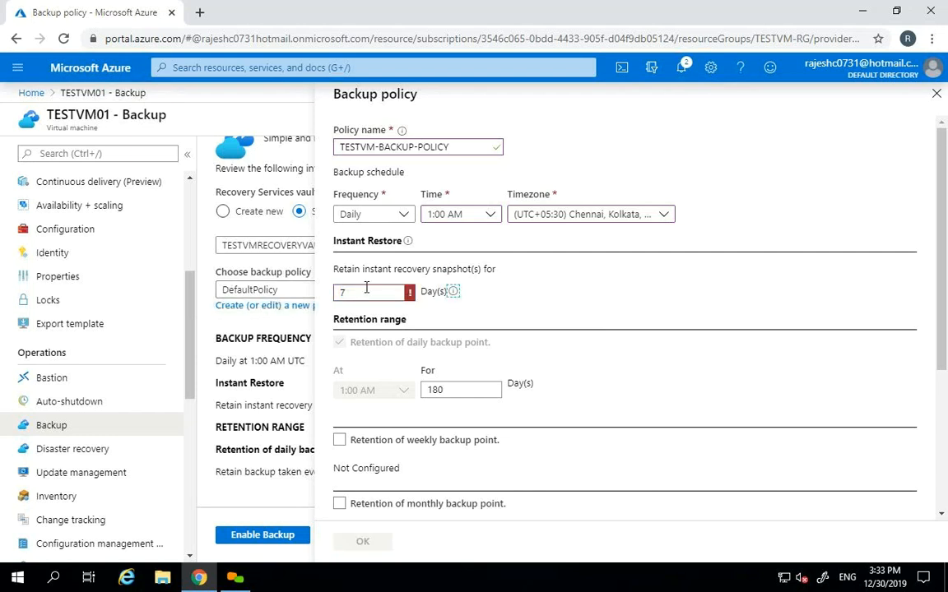
key("shift+Tab")
type("3")
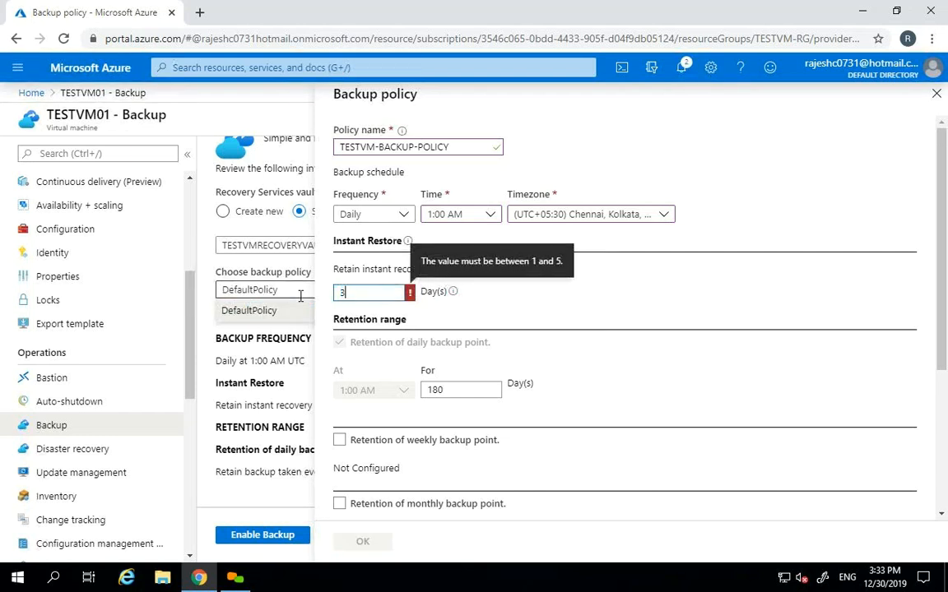
left_click_drag(944, 208, 939, 313)
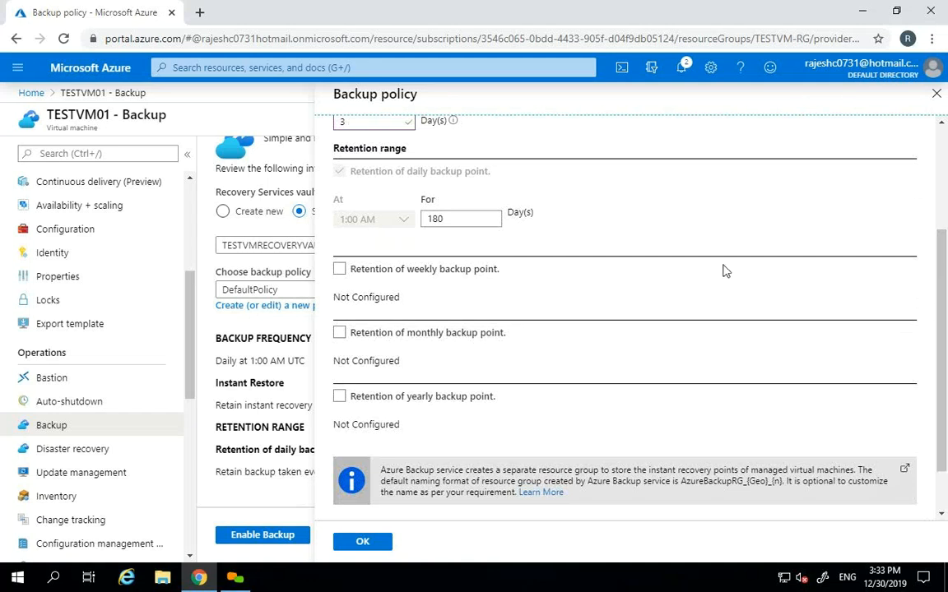
- Turn on retention for weekly Sunday points (12 weeks), monthly first-Sunday points (60 months) and yearly points (10 years)
left_click(340, 269)
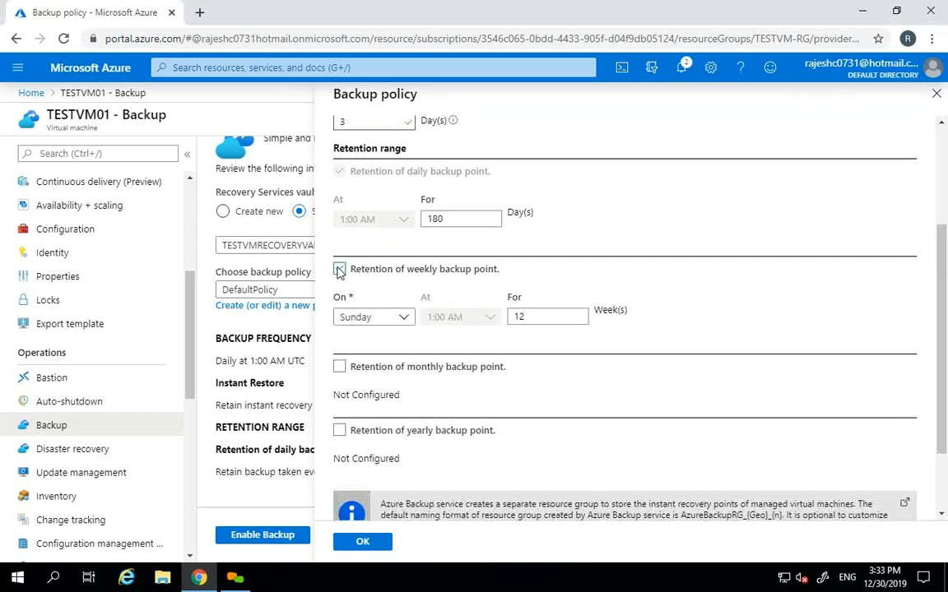
scroll(847, 280, "down", 1)
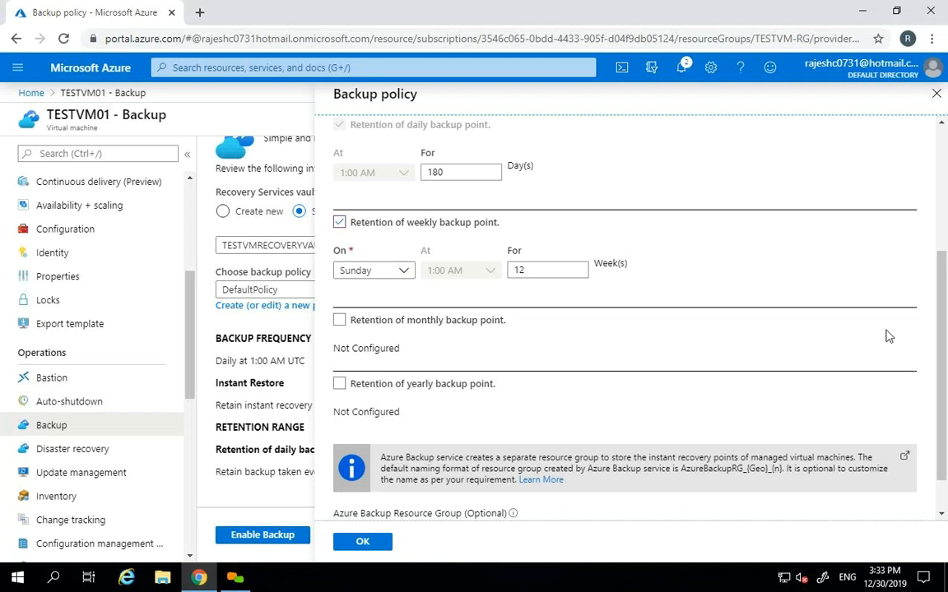
scroll(940, 317, "down", 1)
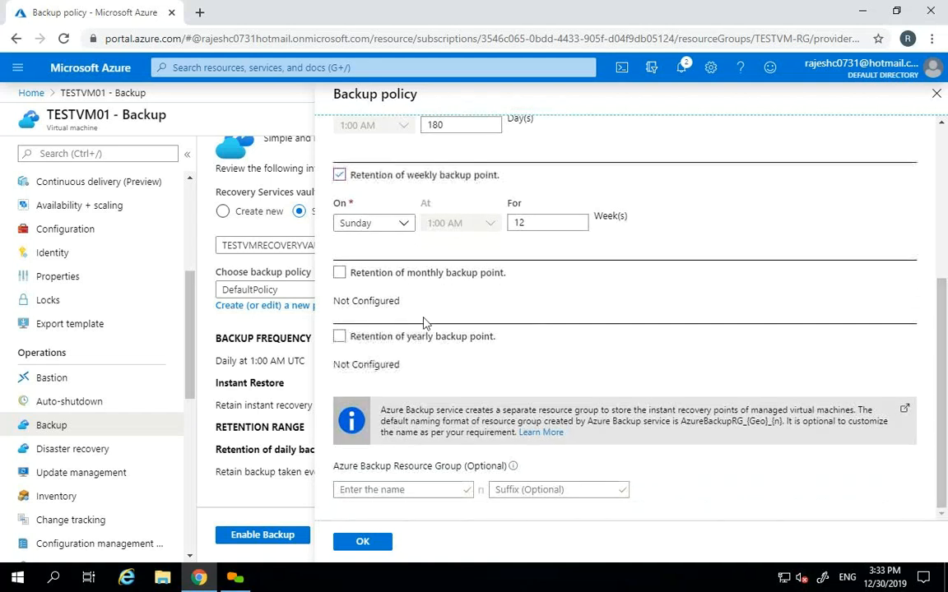
left_click(338, 274)
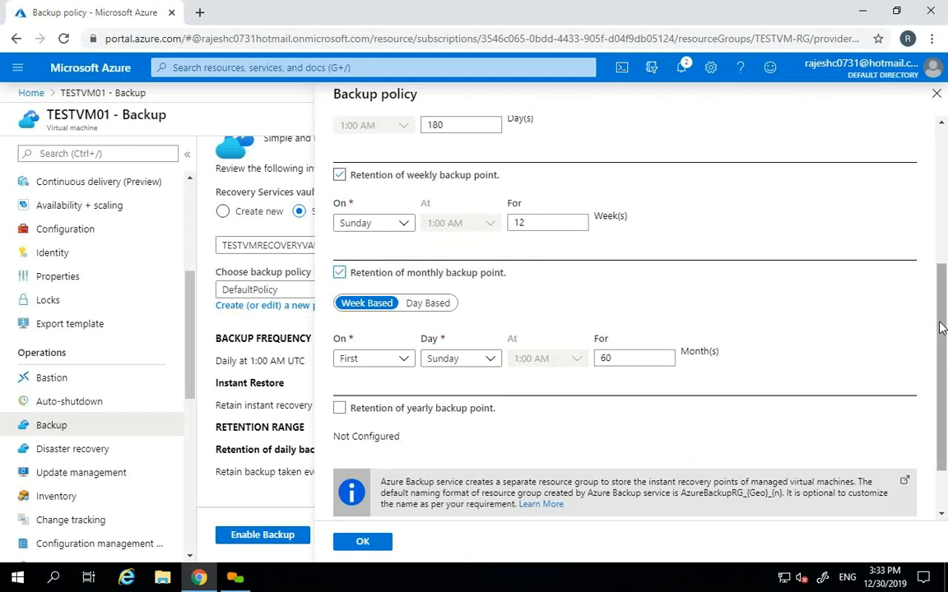
left_click(339, 408)
scroll(943, 395, "down", 2)
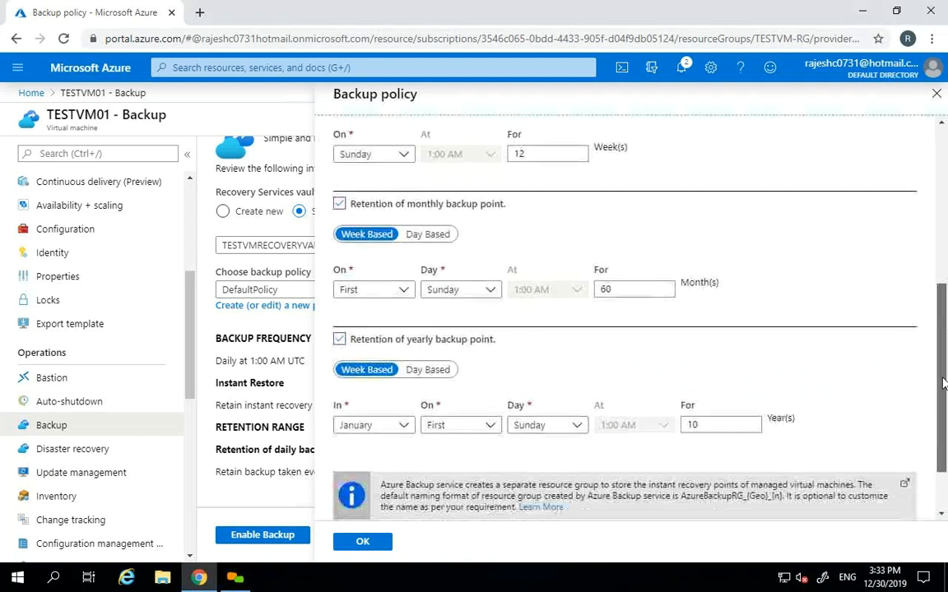
left_click_drag(943, 395, 938, 286)
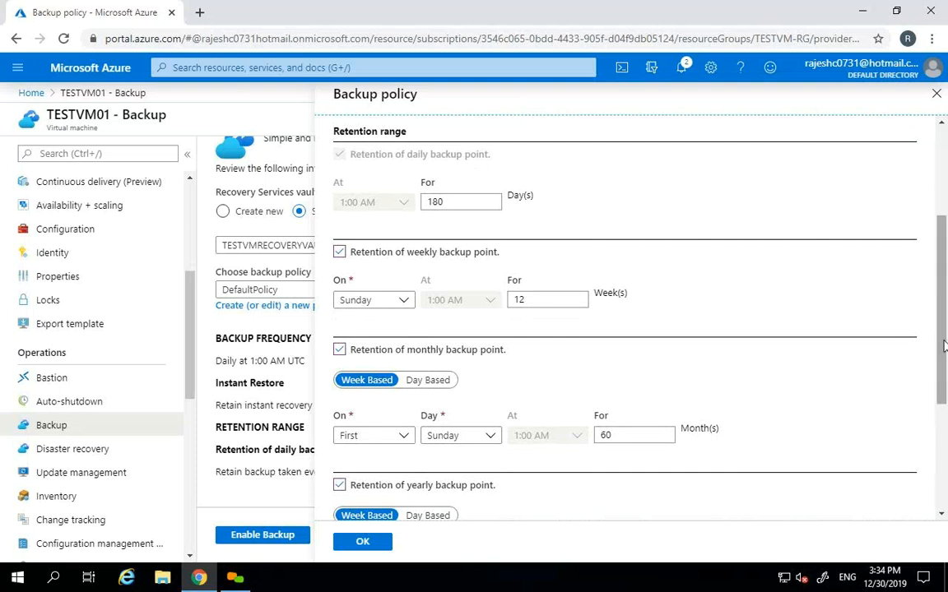
left_click_drag(941, 331, 942, 249)
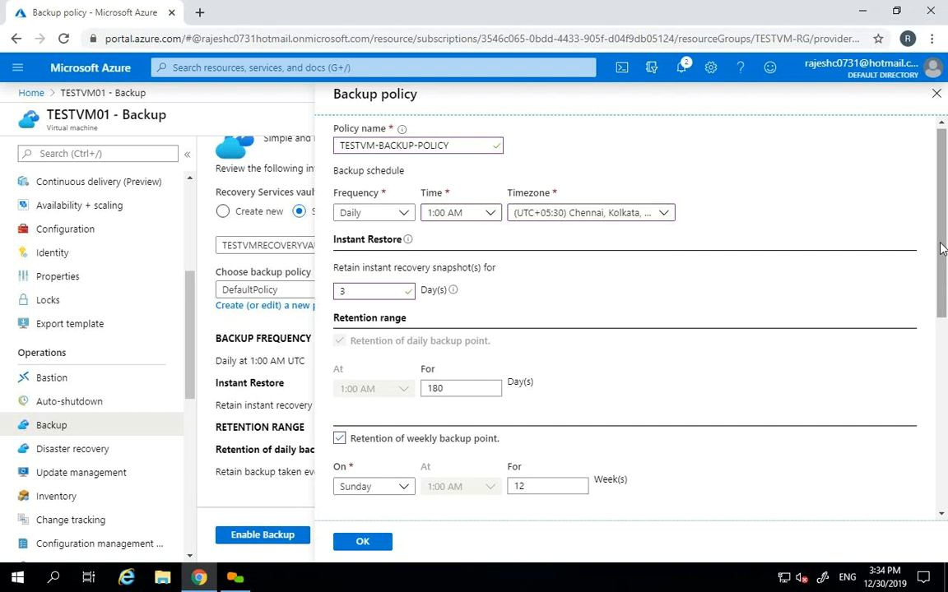
left_click_drag(942, 248, 942, 340)
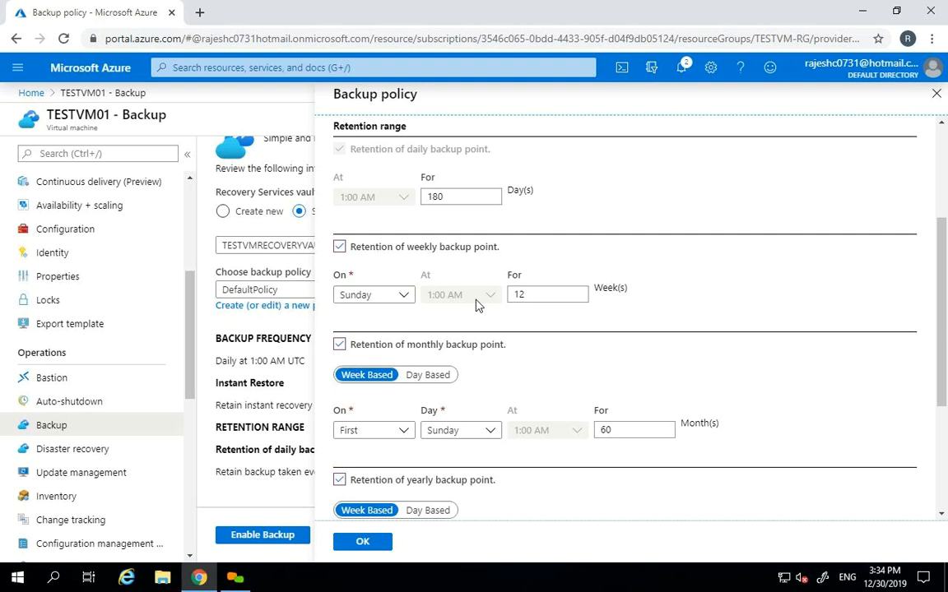
left_click_drag(943, 264, 943, 295)
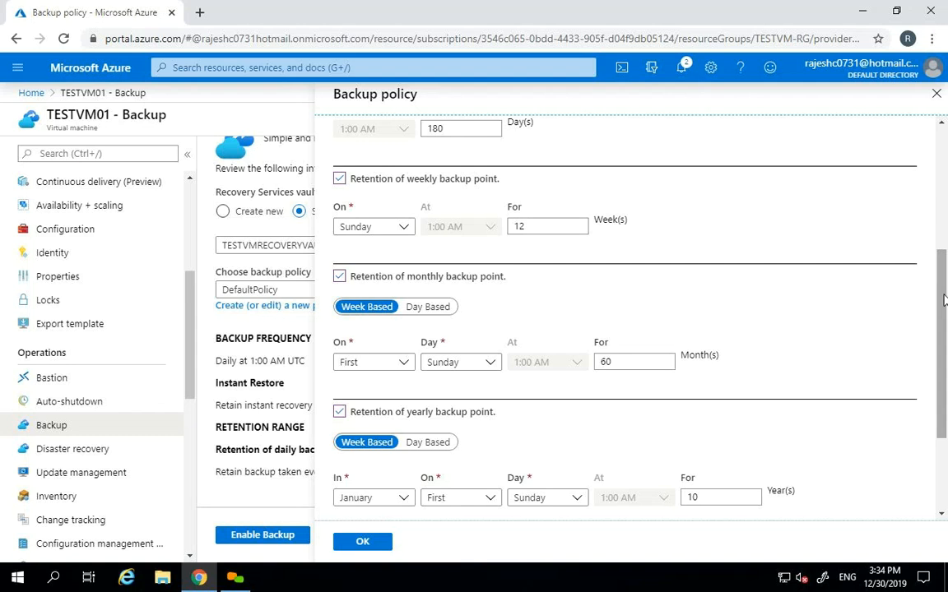
- Confirm 180-day daily and 12-week weekly retention, then save the backup policy
left_click_drag(944, 300, 943, 331)
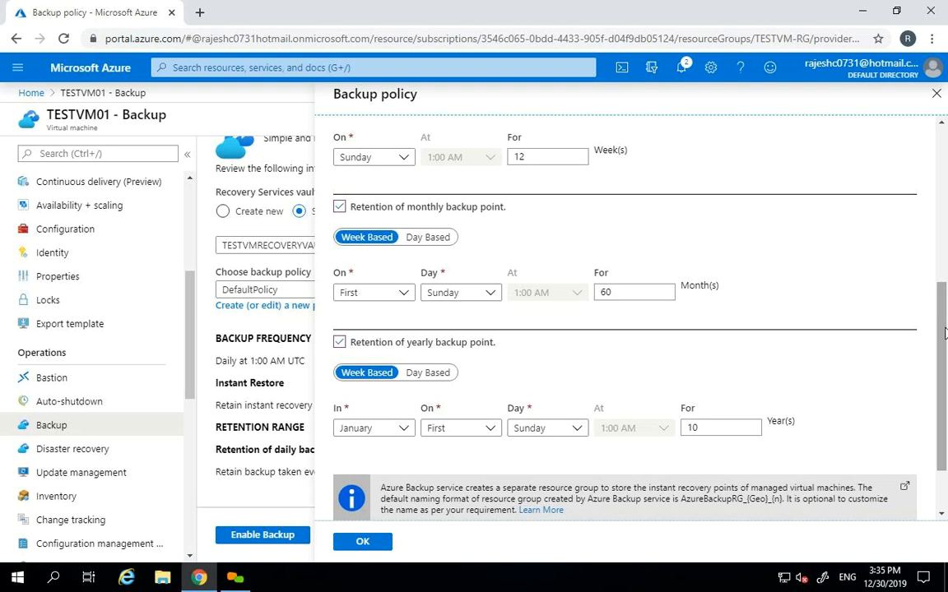
left_click_drag(944, 332, 944, 243)
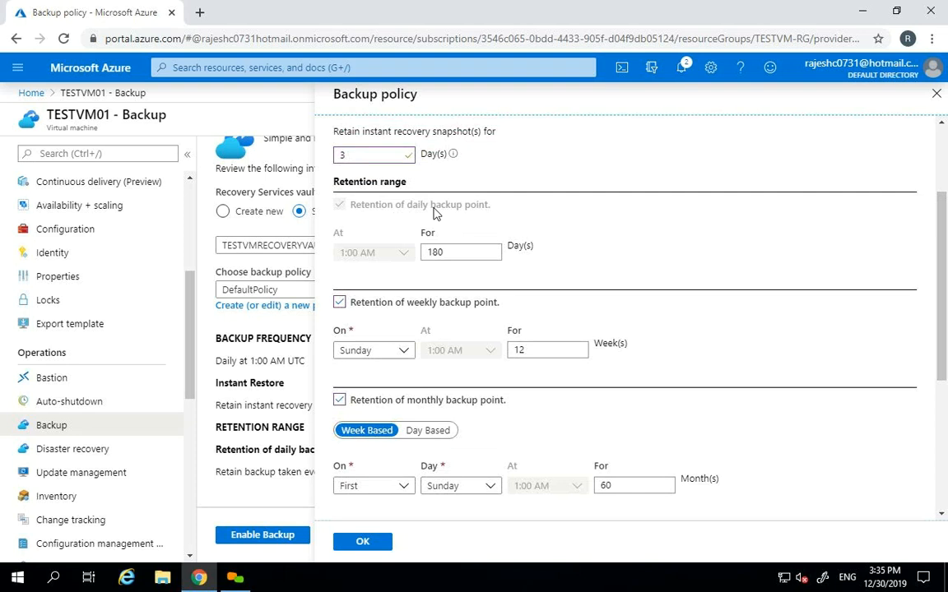
left_click_drag(455, 245, 421, 251)
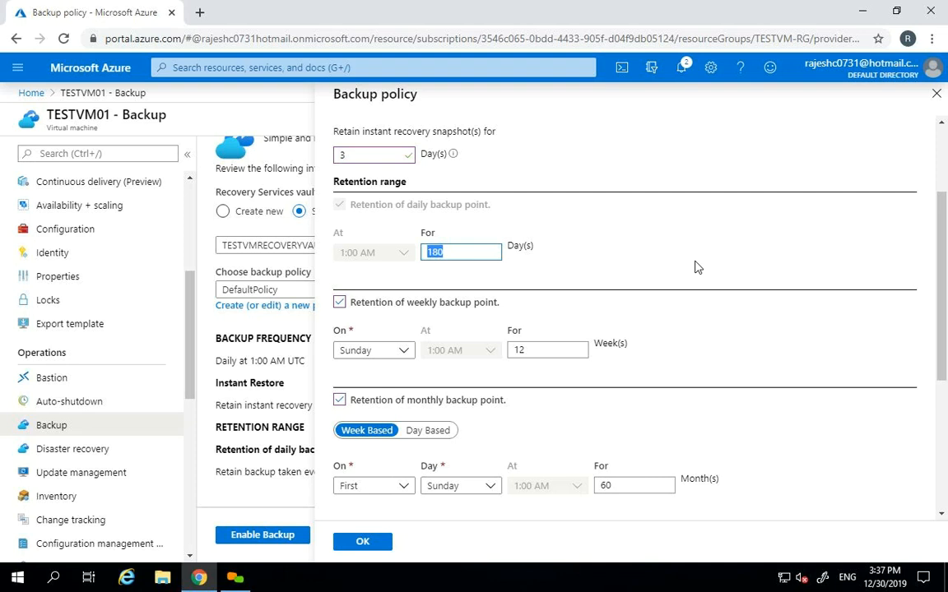
left_click(531, 349)
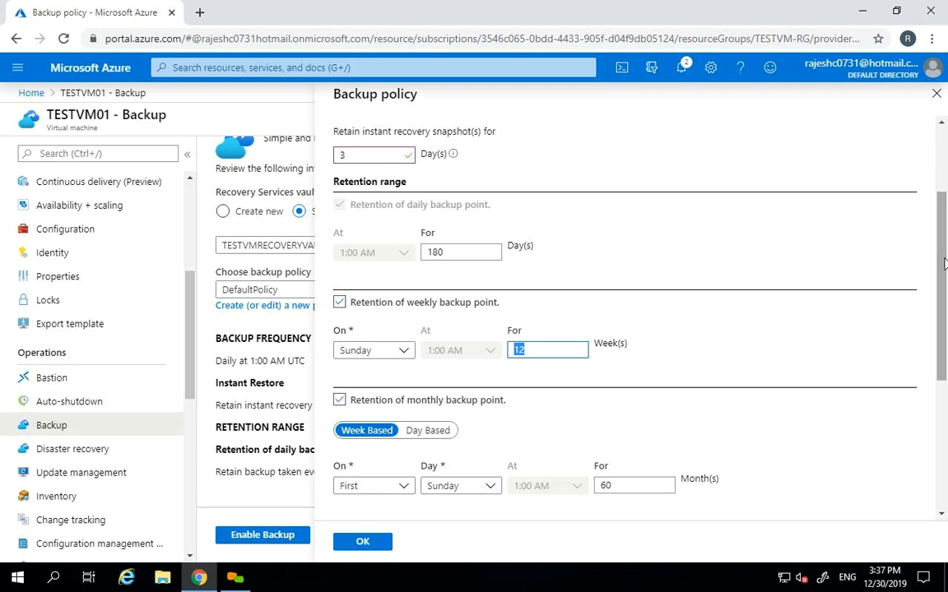
left_click_drag(944, 264, 944, 398)
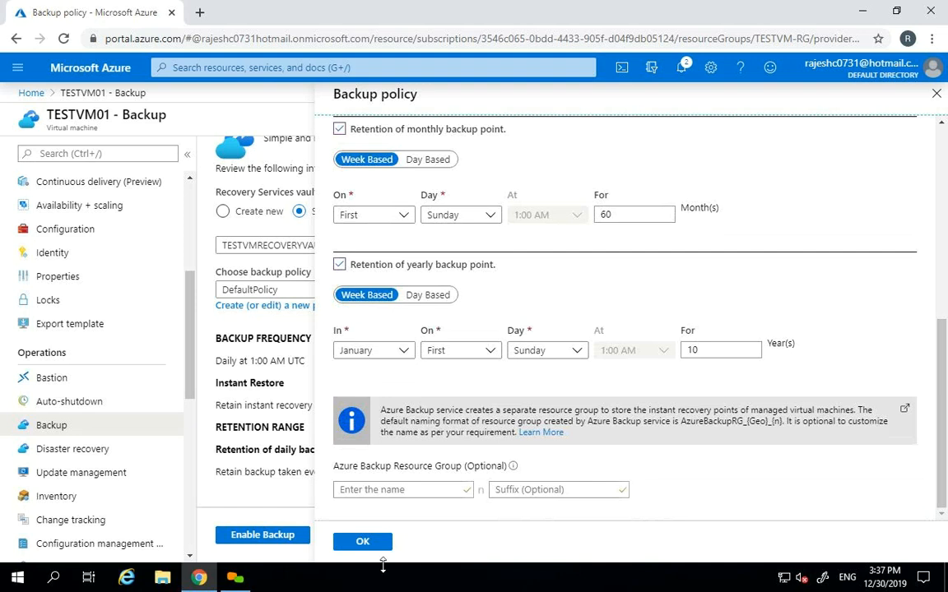
left_click(359, 543)
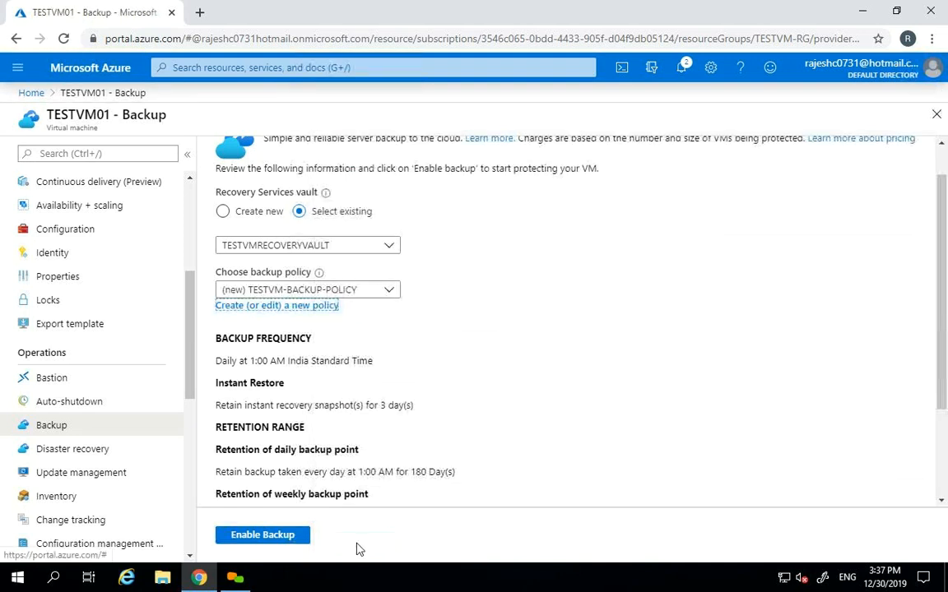
- Reopen TESTVM-BACKUP-POLICY's settings from the Backup page summary for editing
scroll(402, 279, "down", 2)
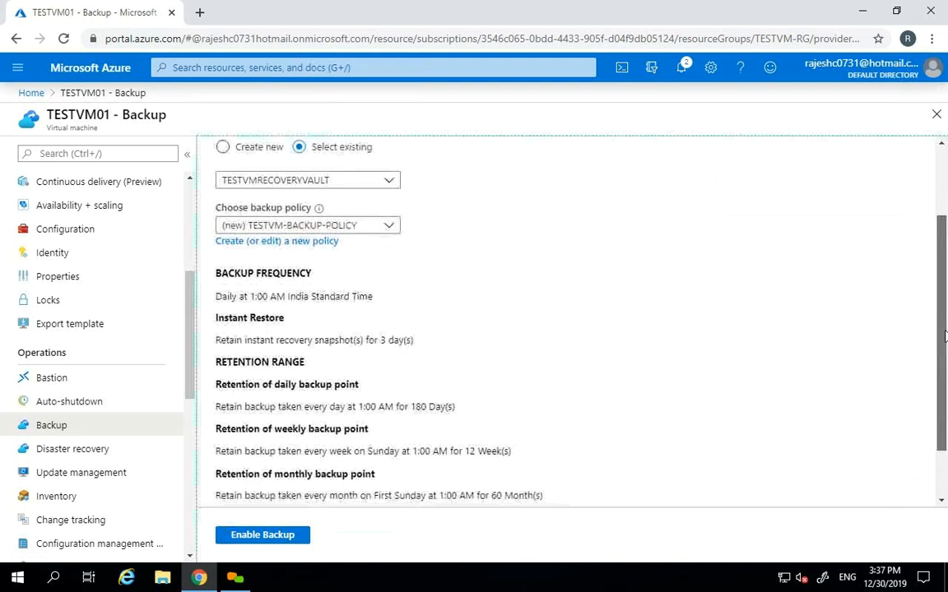
left_click(312, 242)
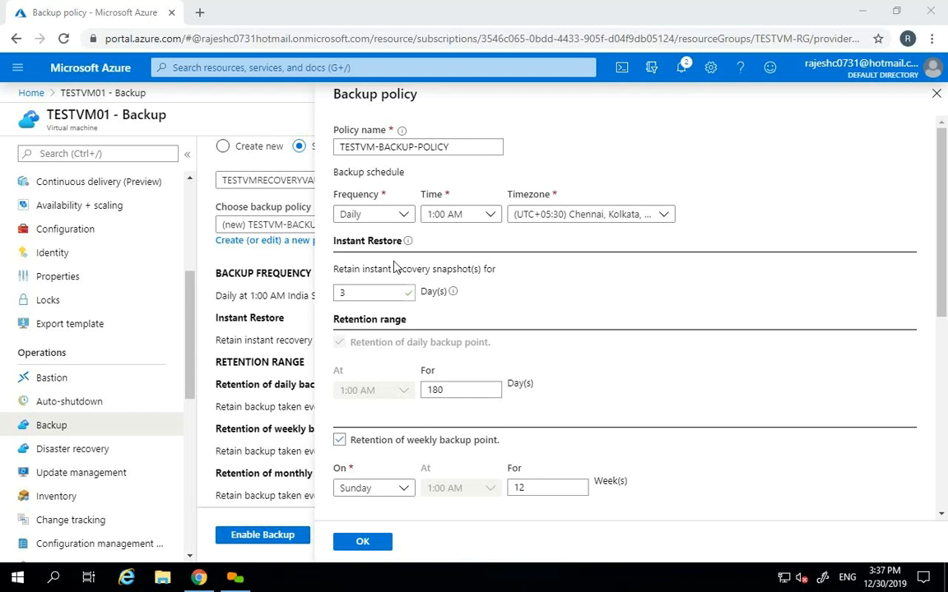
- Change the instant recovery snapshot retention from 3 to 5 days
mouse_move(453, 294)
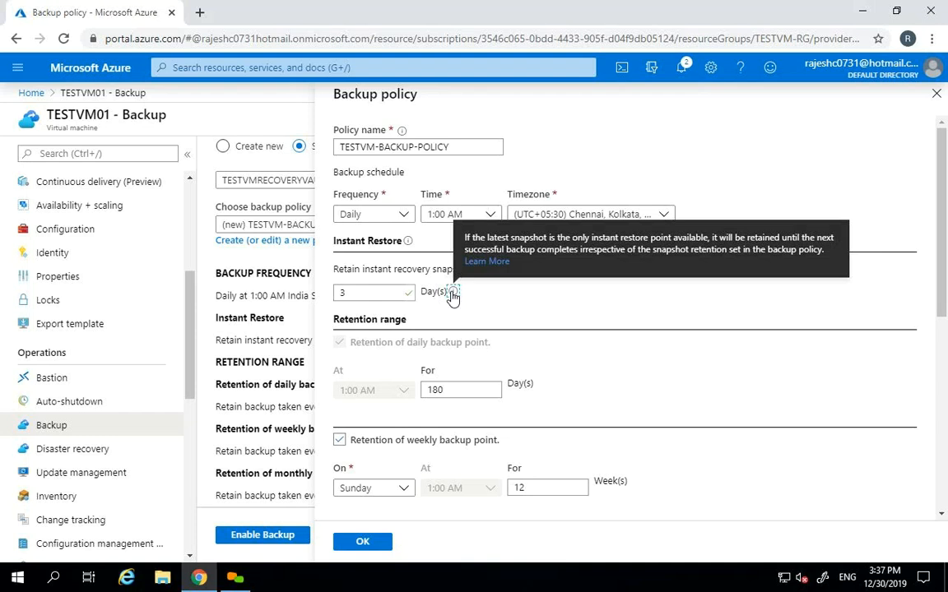
left_click(453, 293)
left_click_drag(375, 294, 299, 289)
type("5")
key("Tab")
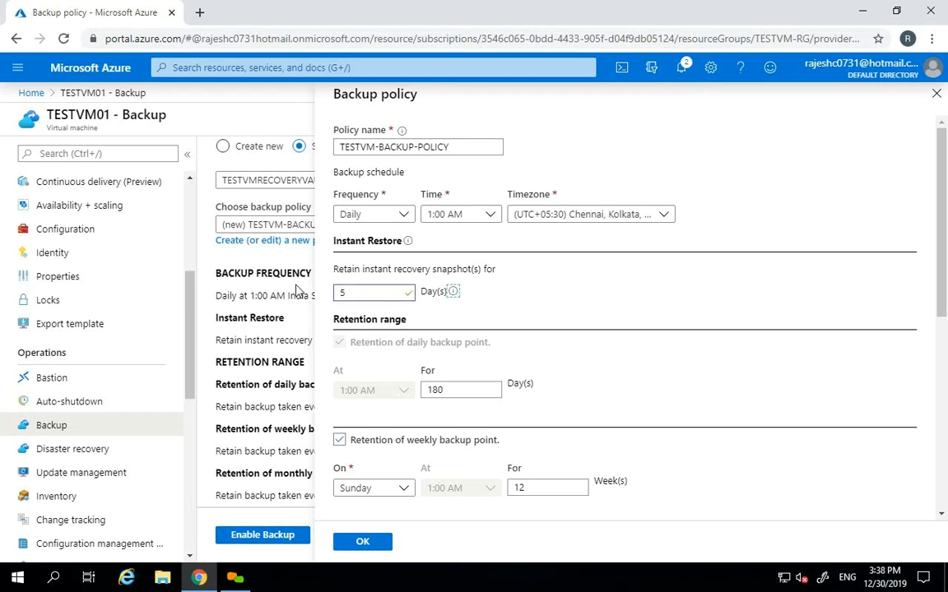
left_click_drag(362, 294, 309, 294)
key("BackSpace")
type("7")
key("BackSpace")
type("6")
key("BackSpace")
type("4")
key("BackSpace")
type("5")
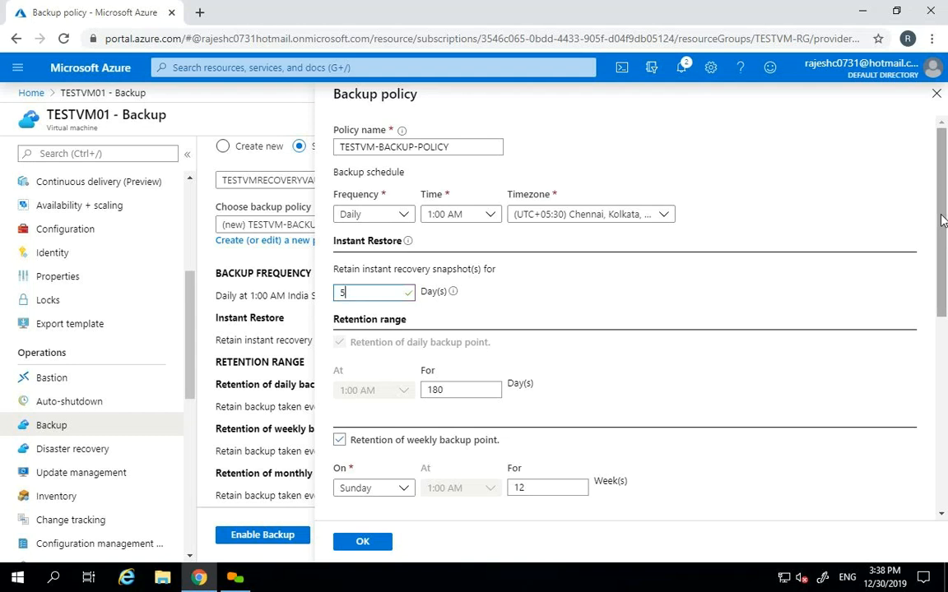
left_click_drag(486, 390, 415, 393)
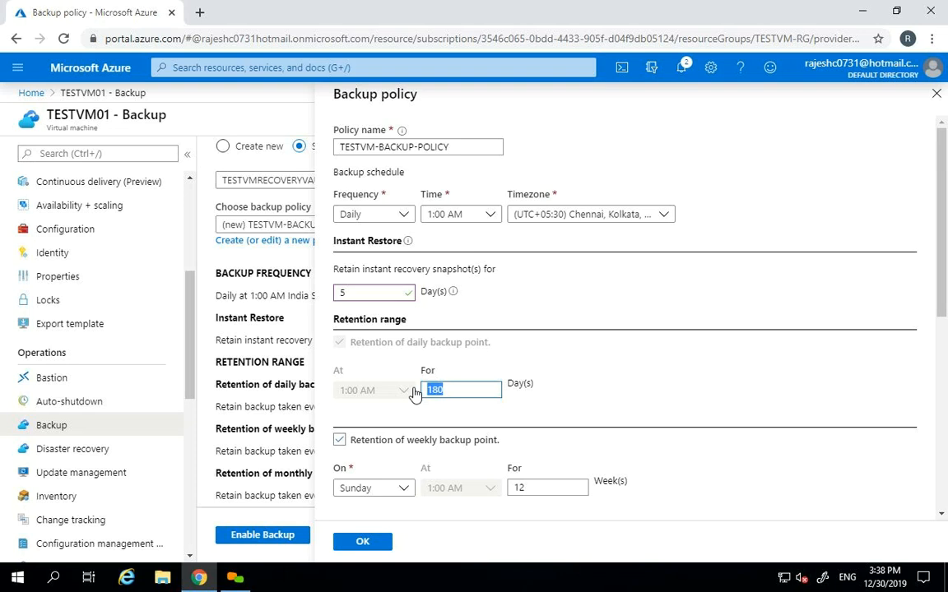
double_click(355, 294)
key("BackSpace")
type("1")
key("Tab")
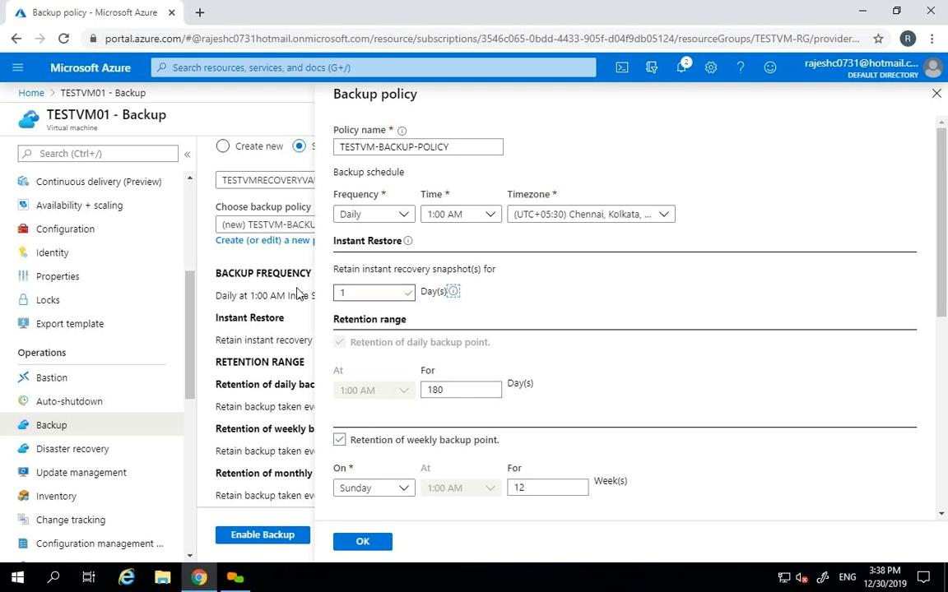
left_click_drag(372, 292, 327, 299)
key("BackSpace")
type("5")
key("Tab")
left_click_drag(488, 383, 420, 395)
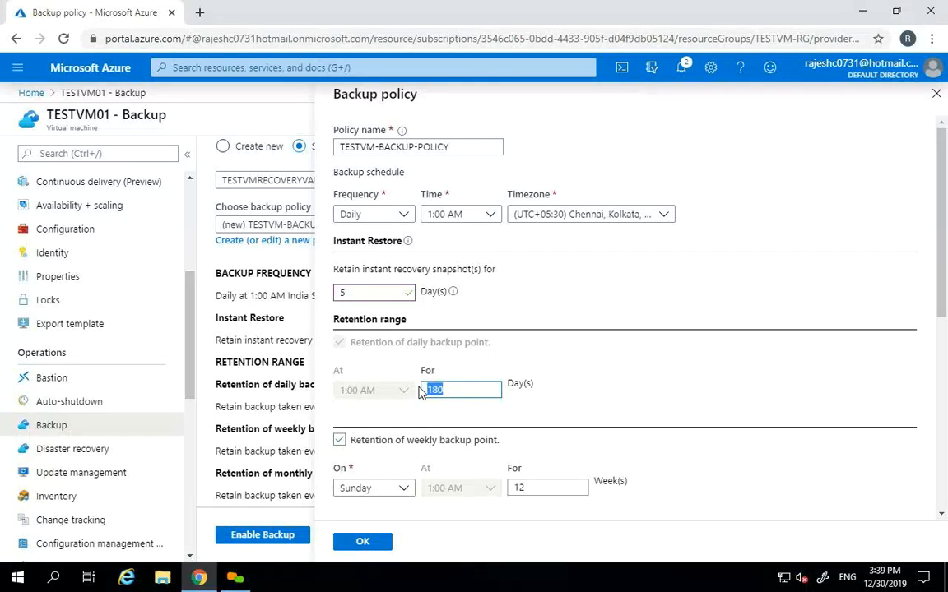
left_click_drag(943, 284, 943, 424)
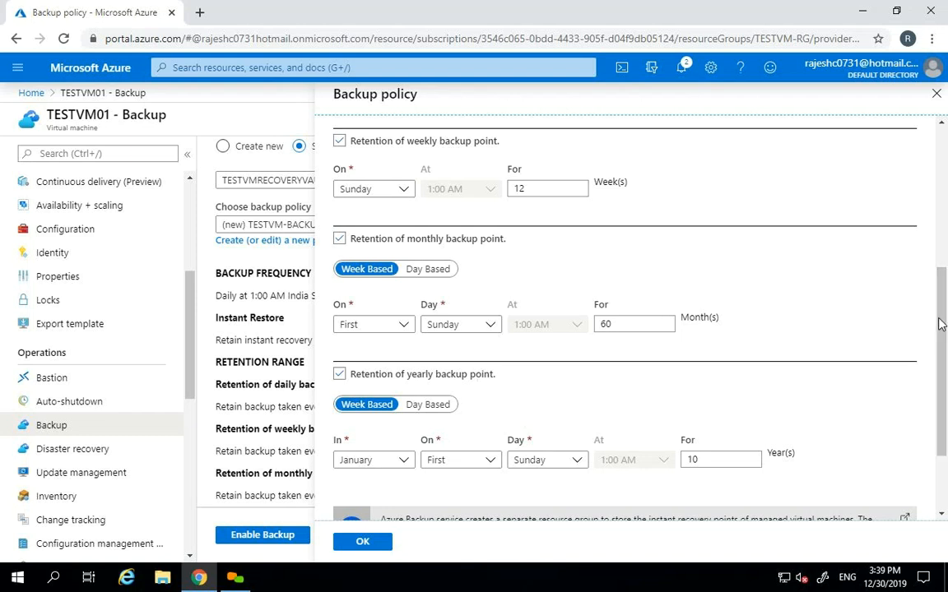
left_click(360, 541)
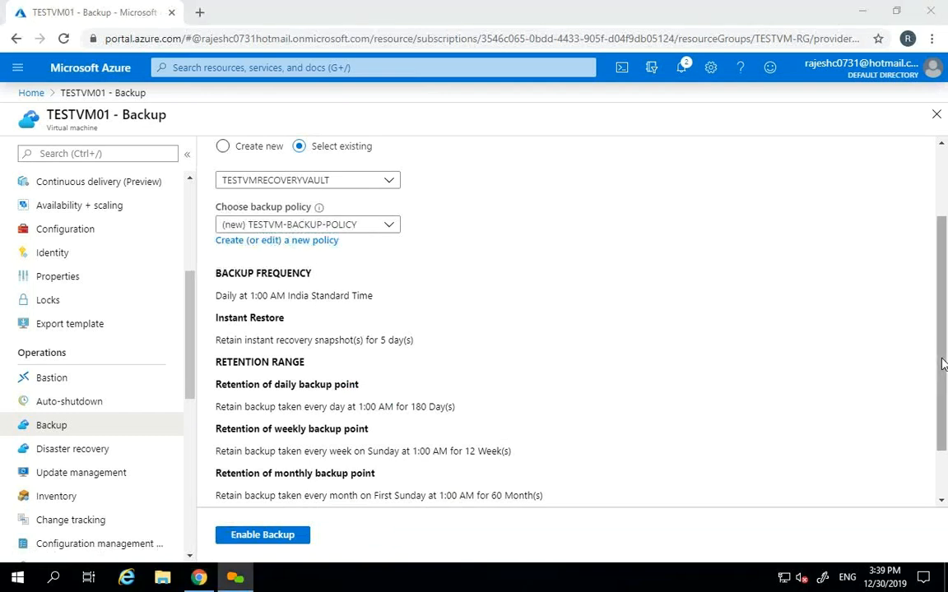
- Review the Backup page summary and enable backup for TESTVM01 with TESTVM-BACKUP-POLICY
left_click_drag(944, 364, 939, 421)
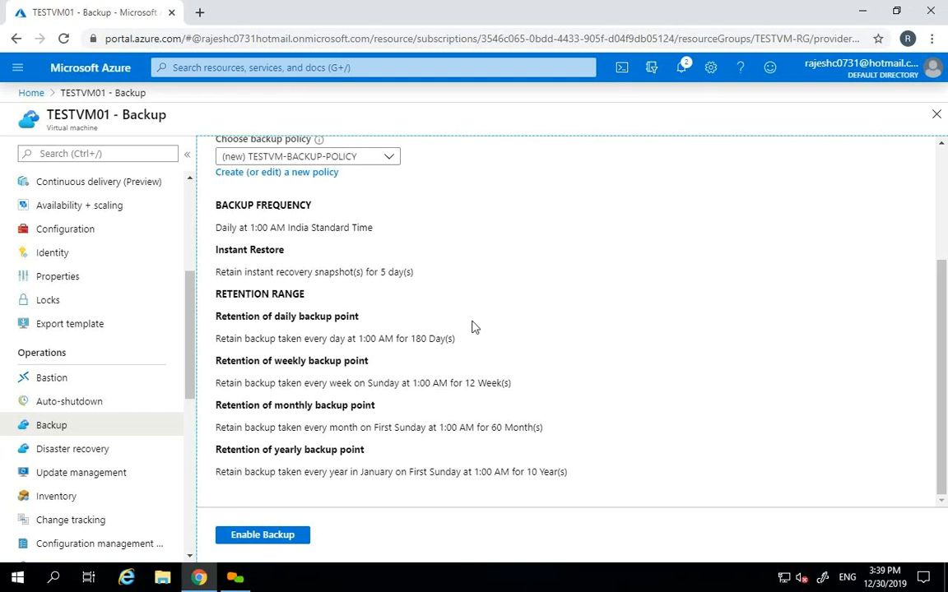
left_click_drag(943, 303, 942, 193)
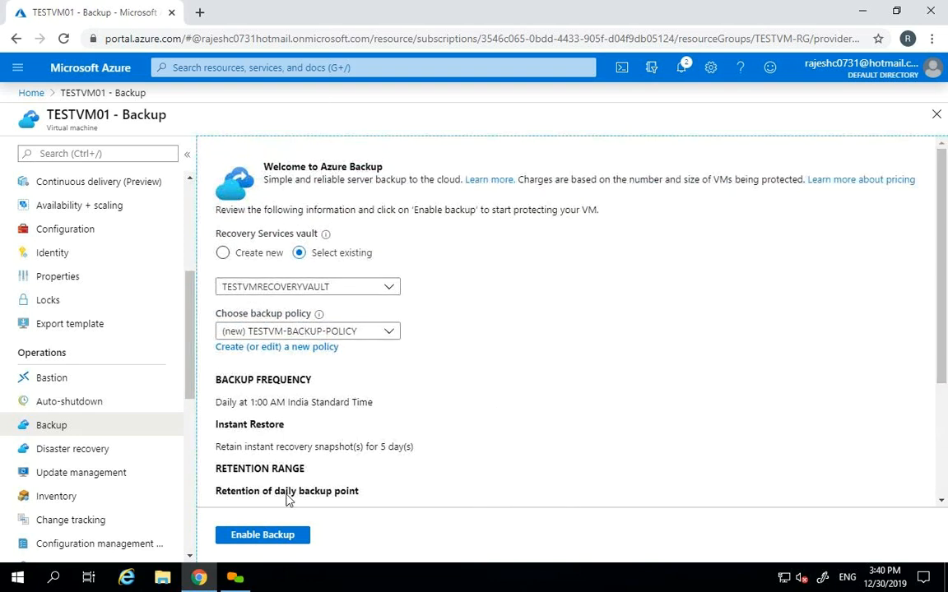
left_click(263, 535)
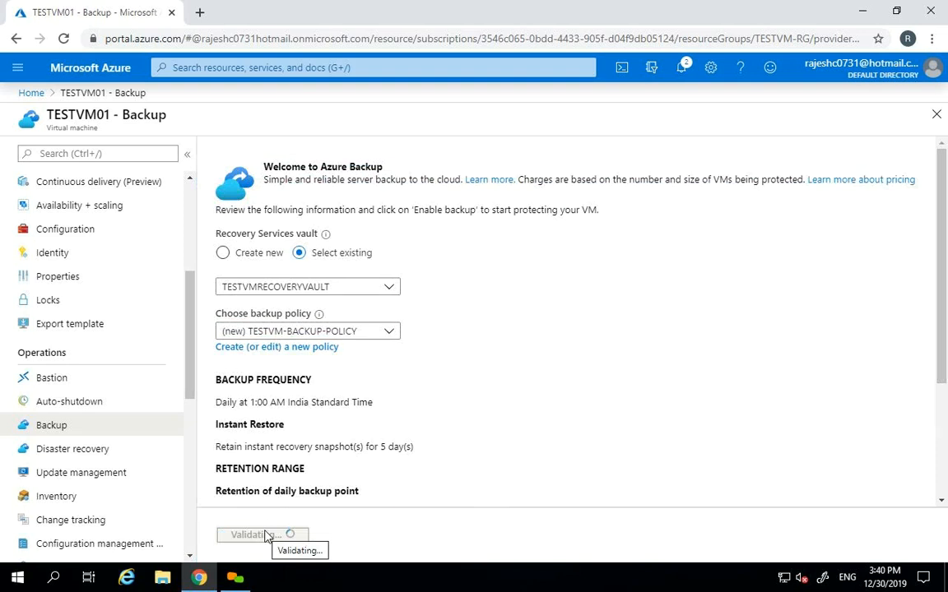
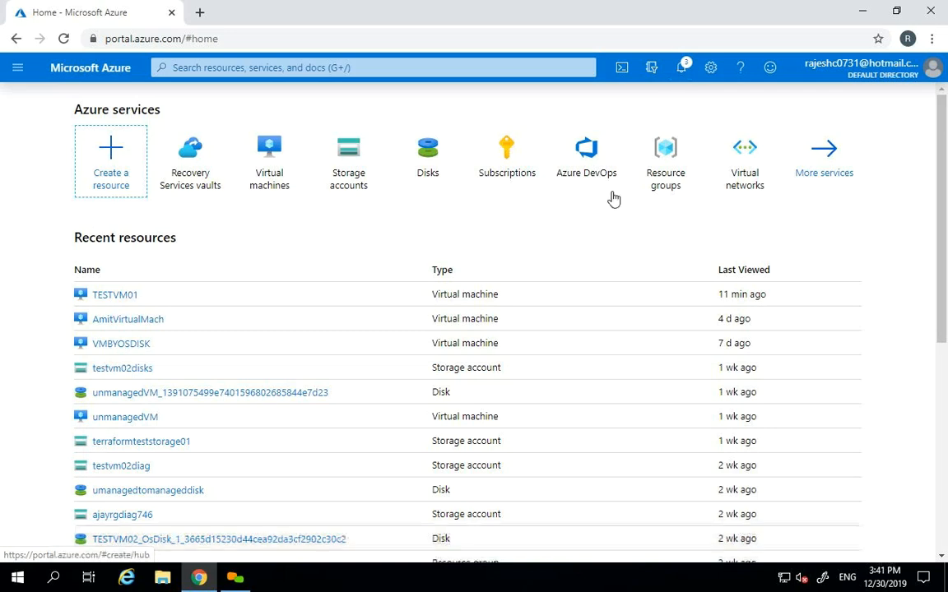
- After checking notifications, open TESTVM01's Backup page and bring up its Backup now pane
left_click(683, 66)
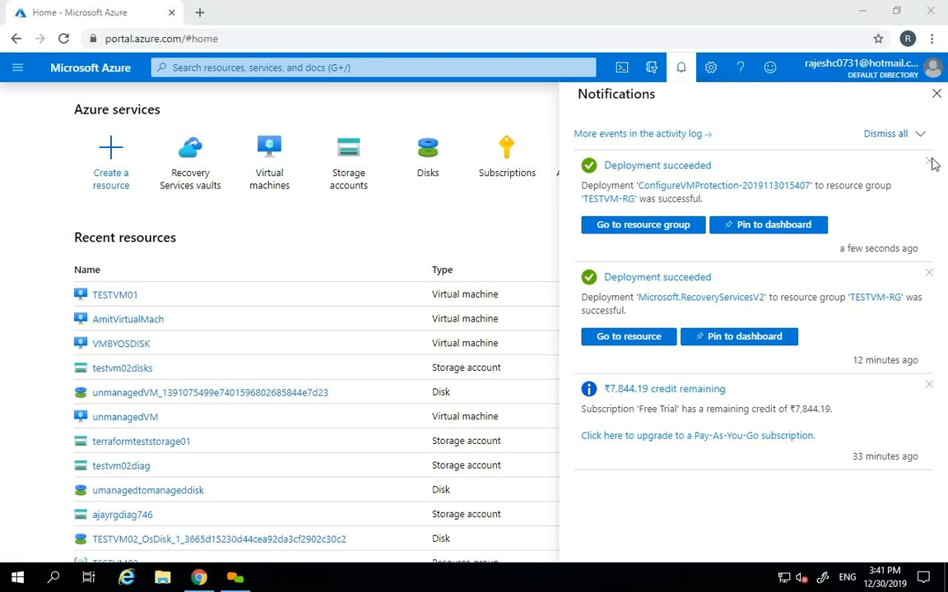
left_click(936, 93)
left_click(276, 155)
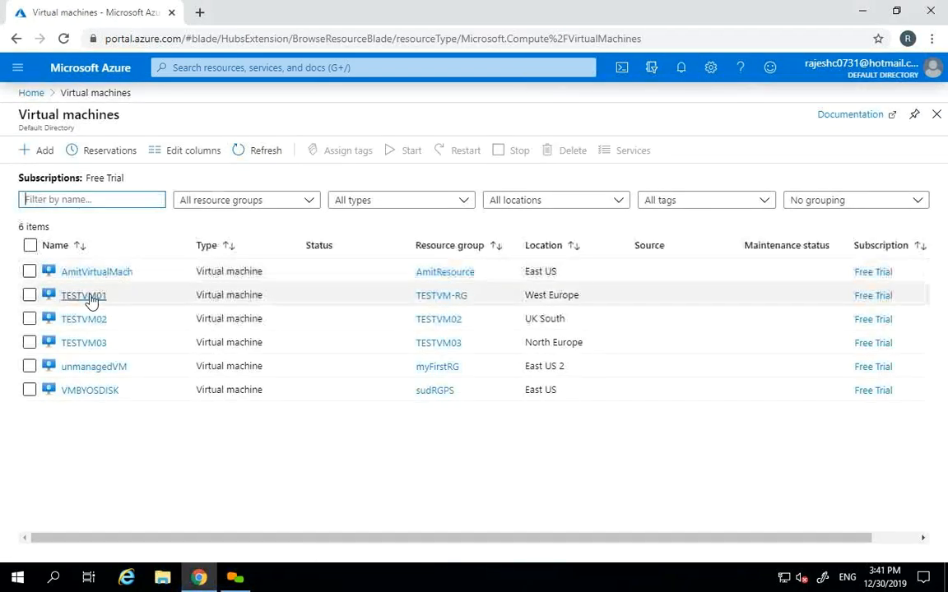
left_click(88, 297)
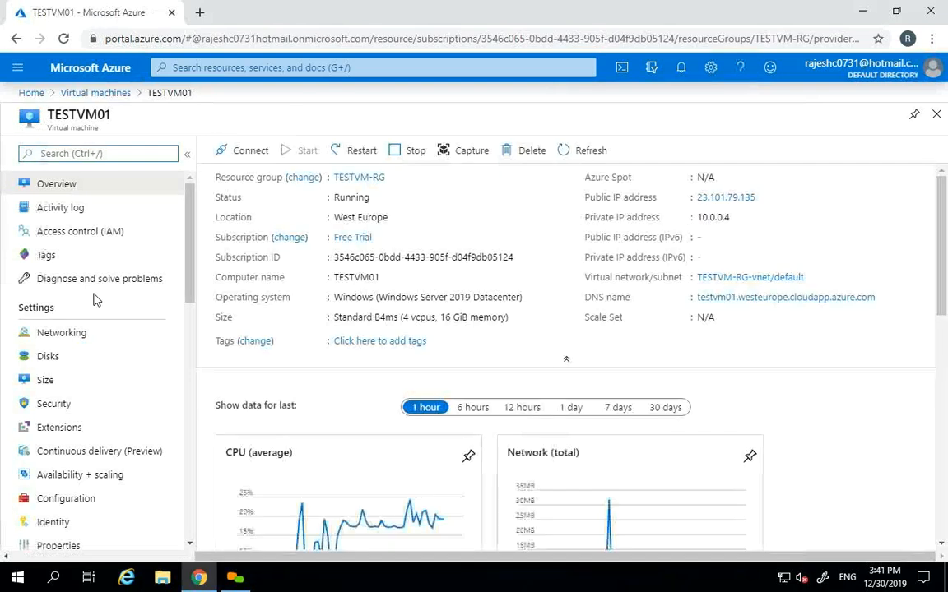
left_click_drag(190, 258, 178, 357)
left_click(74, 420)
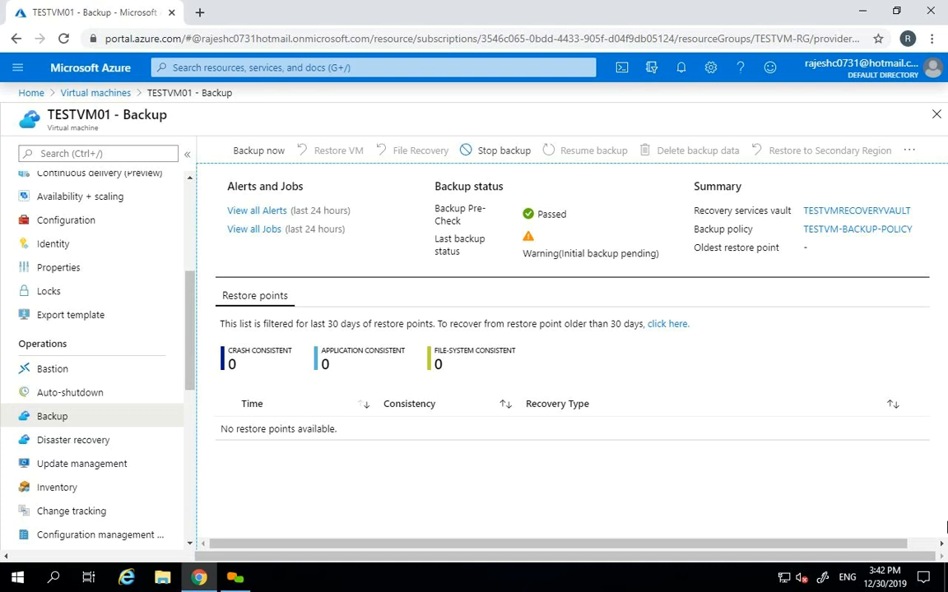
left_click(245, 156)
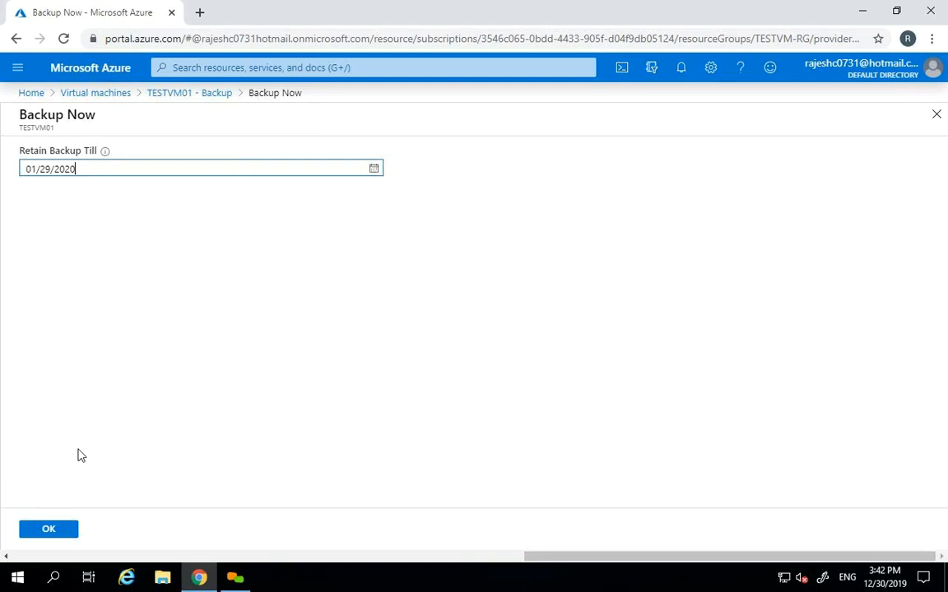
- Confirm the on-demand backup retained until 01/29/2020 and close TESTVM01's Backup blade
left_click(50, 532)
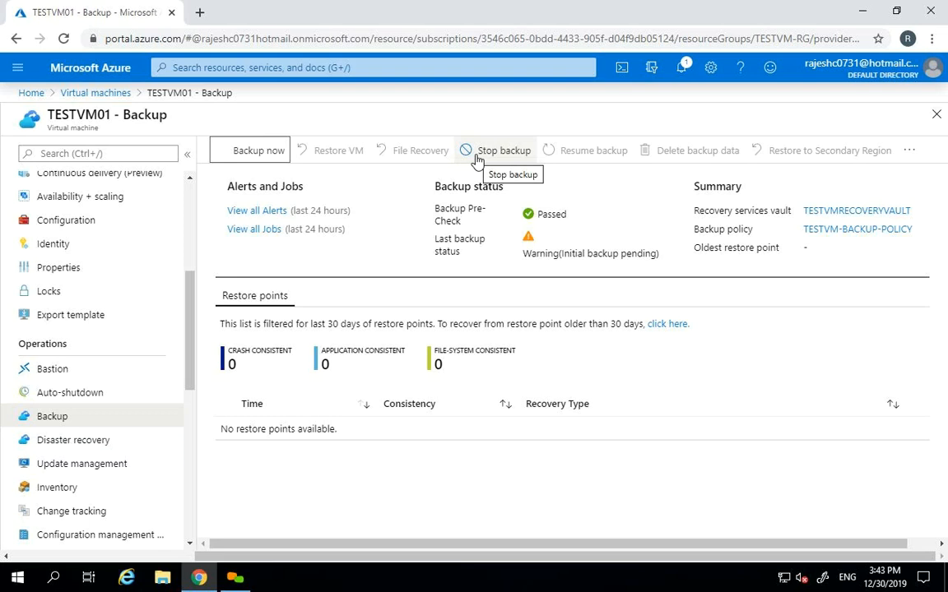
left_click(936, 114)
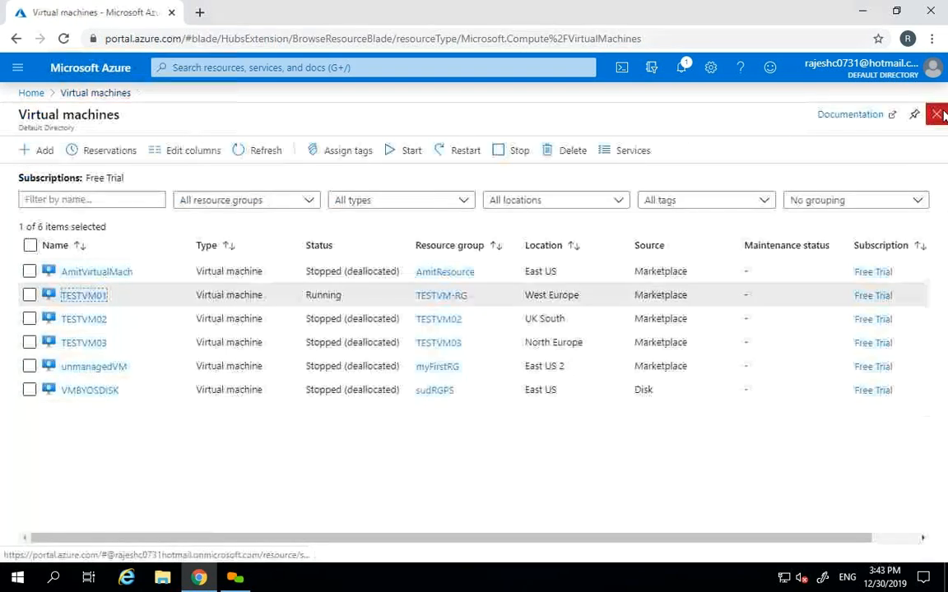
- Refresh the VM list, open TESTVM01, and confirm in notifications that its backup was triggered
left_click(248, 149)
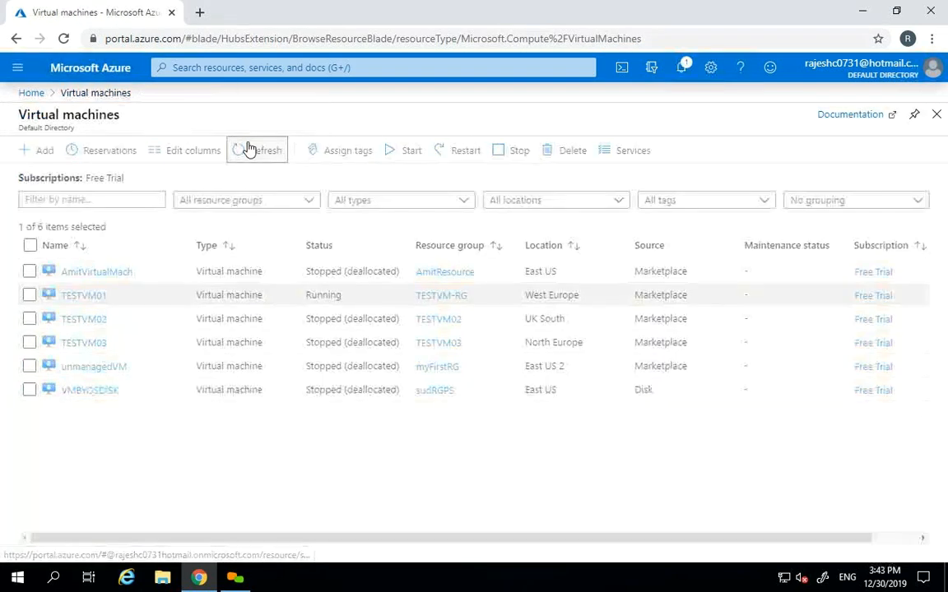
left_click(81, 297)
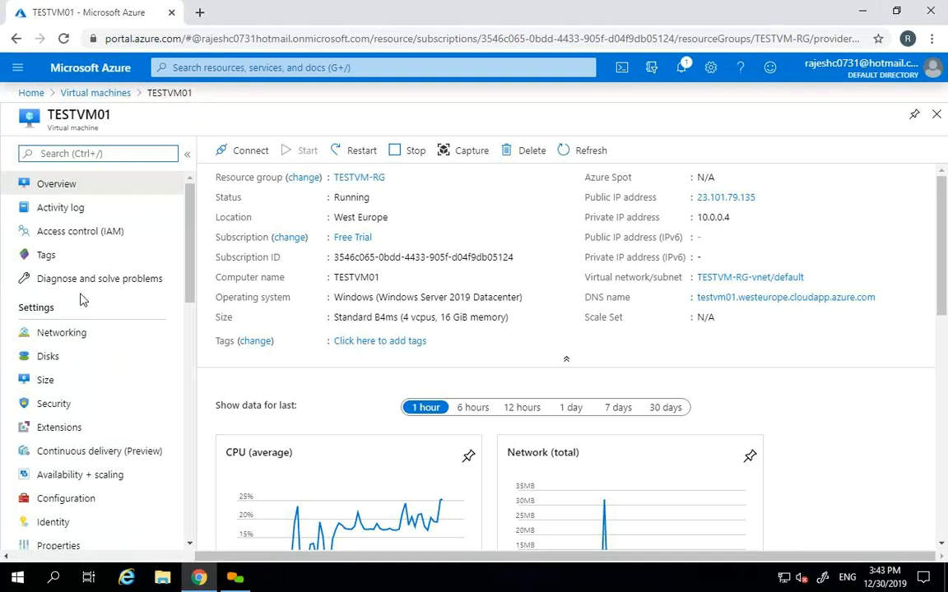
left_click(681, 67)
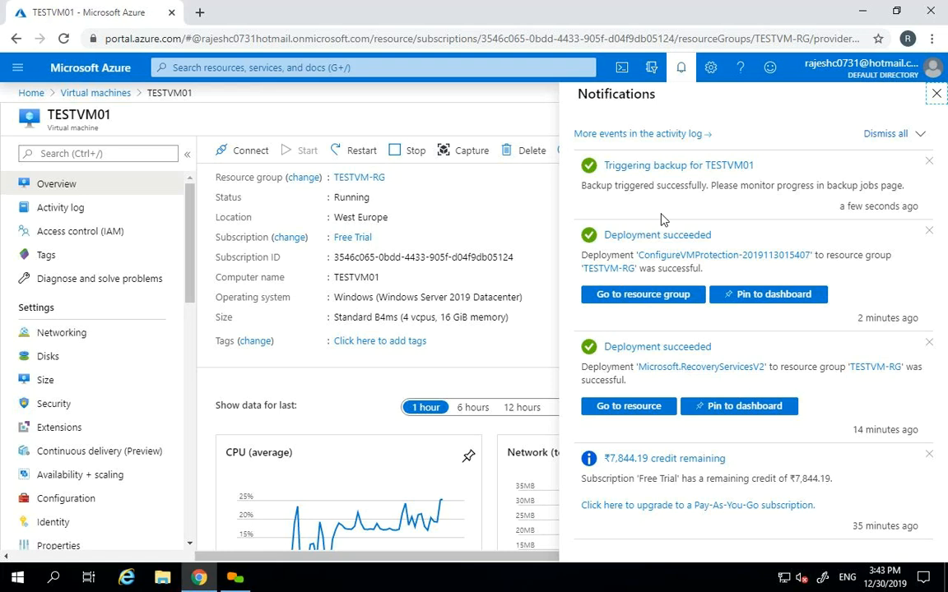
left_click(936, 94)
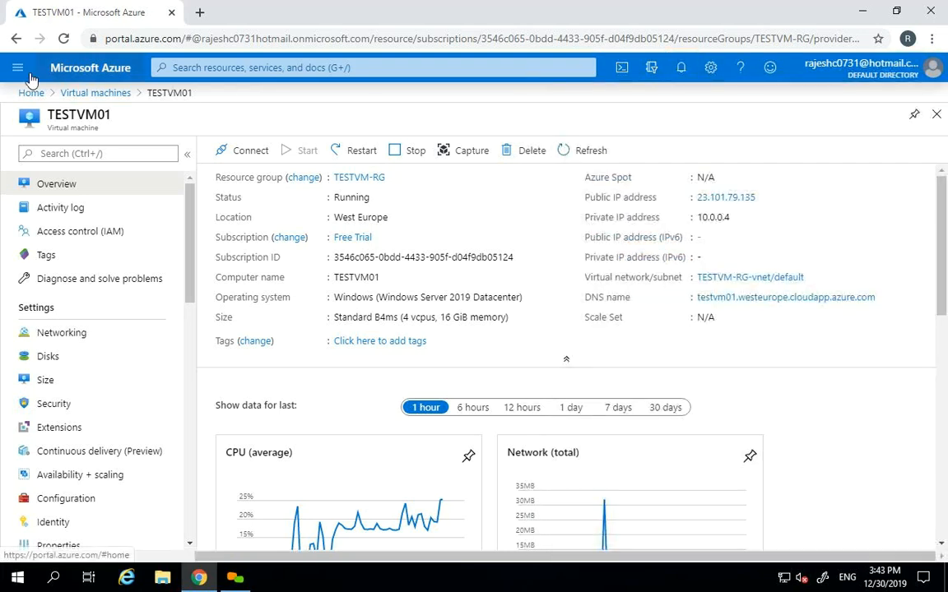
left_click(20, 71)
- Search All services for 'recovery' and open TESTVMRECOVERYVAULT's backup dashboard
left_click(47, 165)
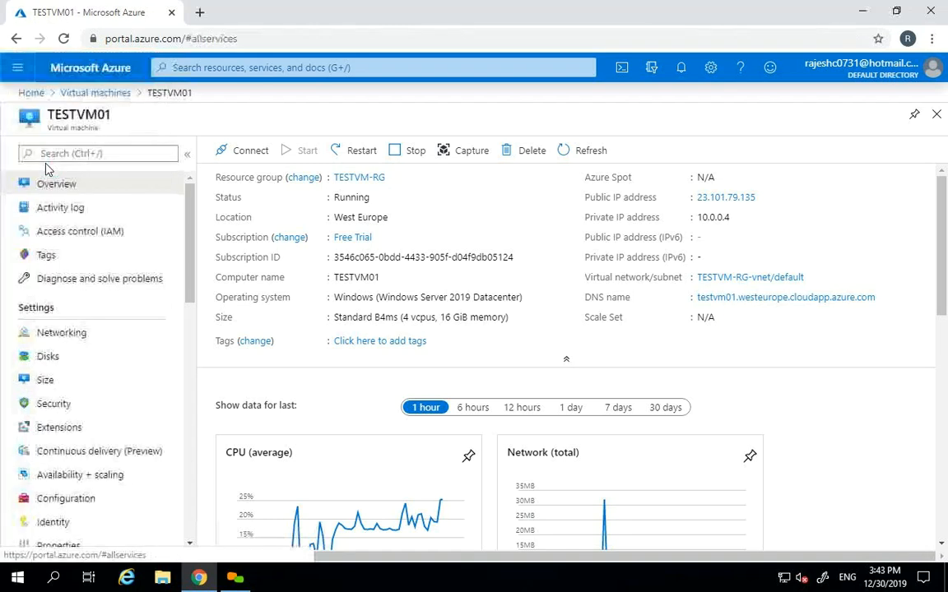
type("recovery")
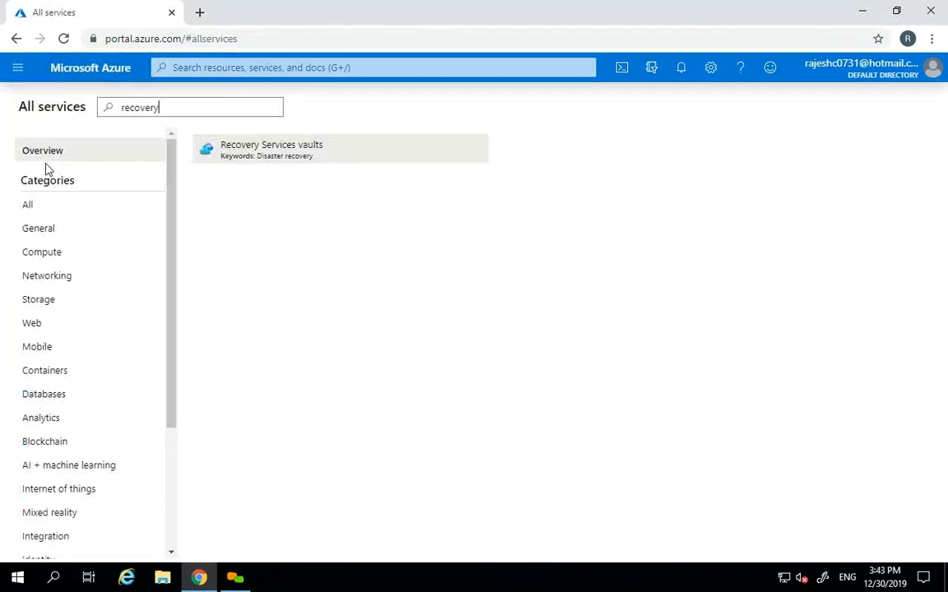
left_click(277, 157)
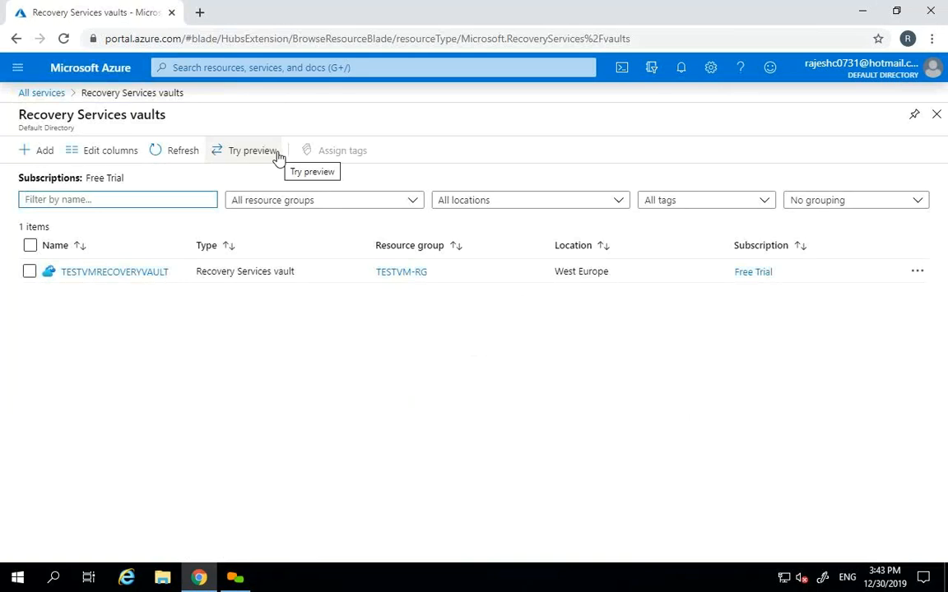
left_click(184, 155)
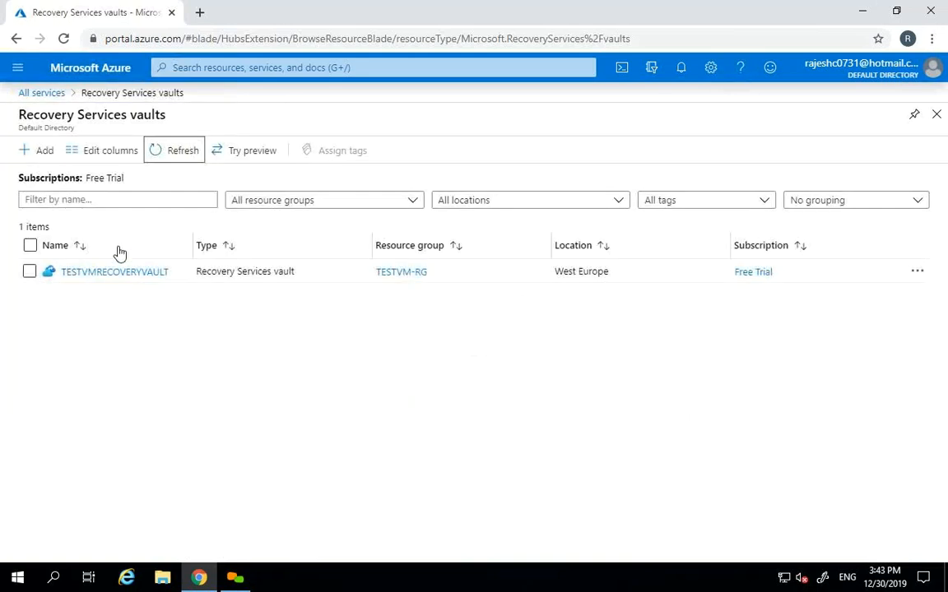
left_click(100, 273)
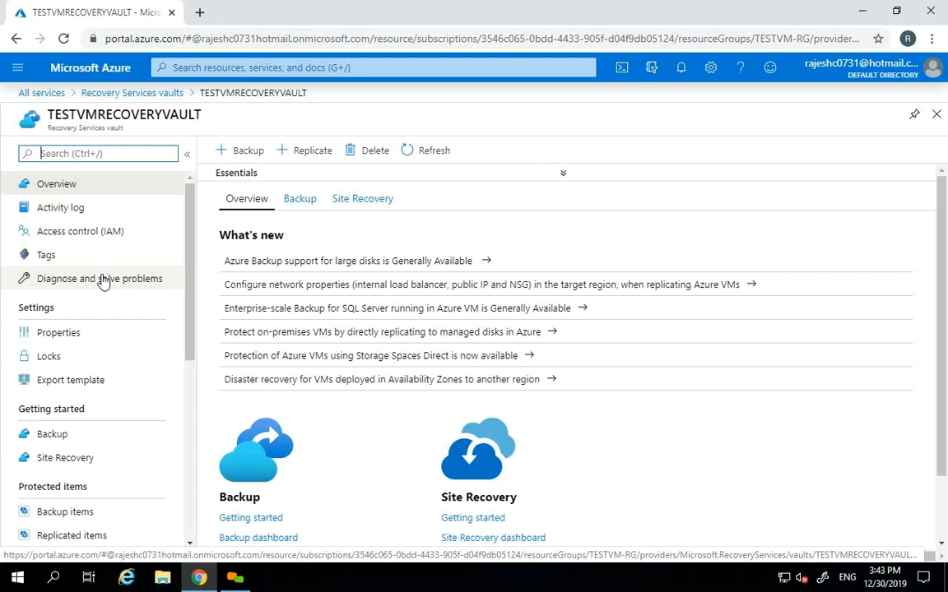
left_click(299, 200)
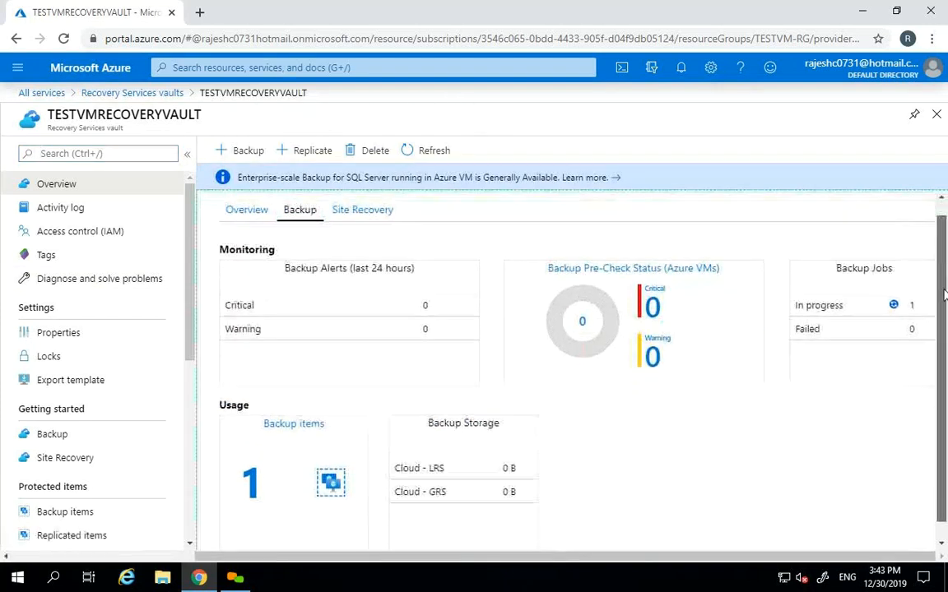
scroll(905, 301, "down", 1)
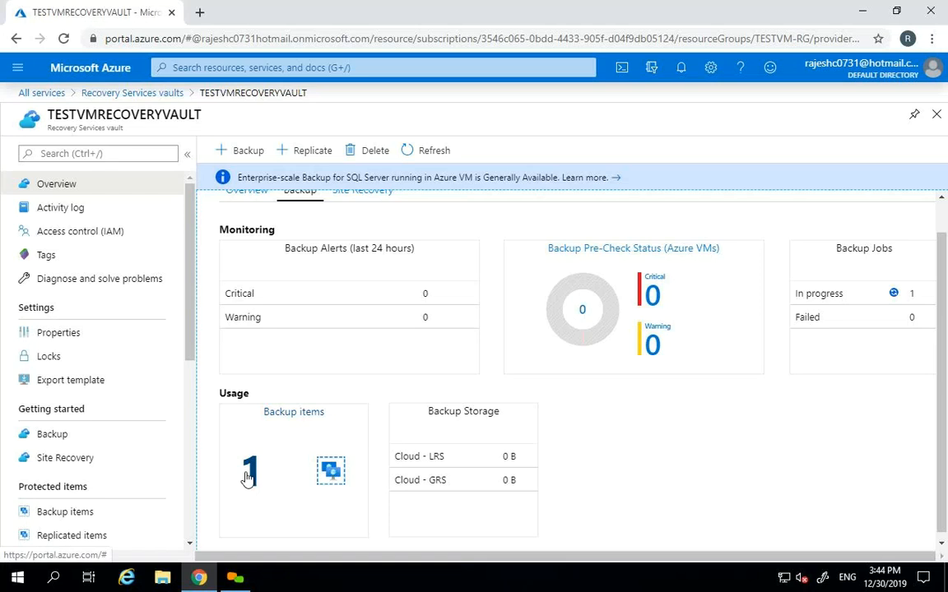
- Inspect the vault's Azure Virtual Machine backup items, noting TESTVM01 in TESTVM-RG
left_click(84, 434)
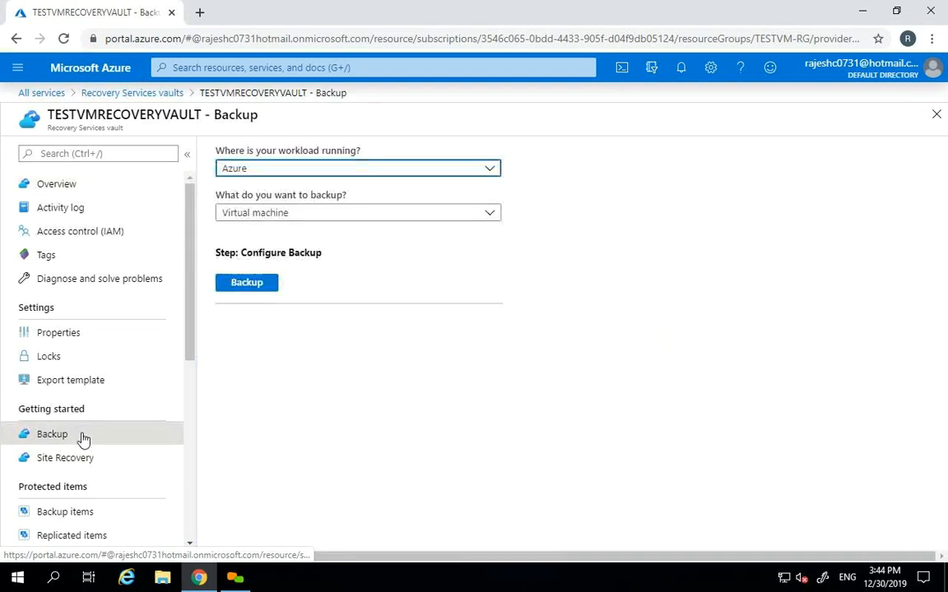
left_click(78, 513)
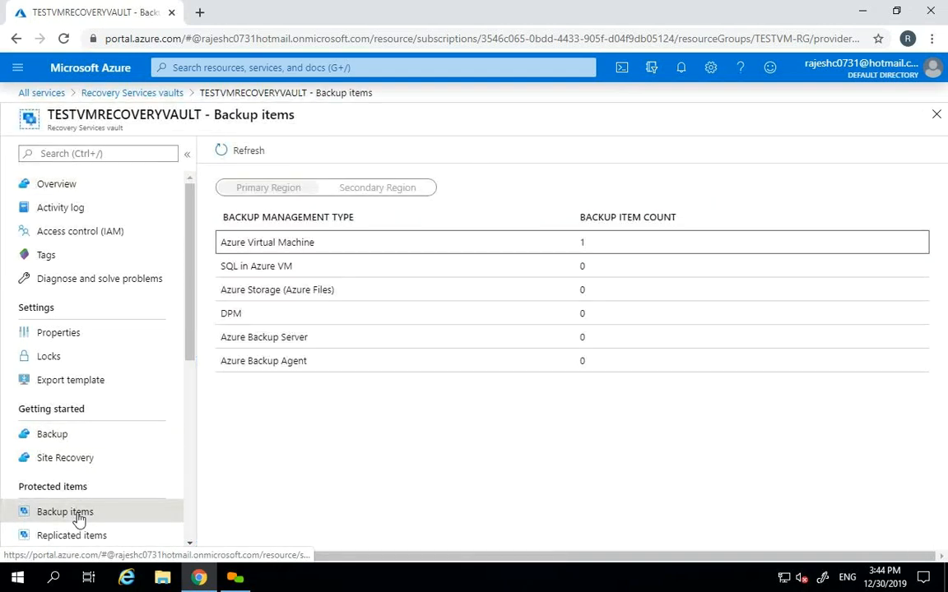
left_click(360, 251)
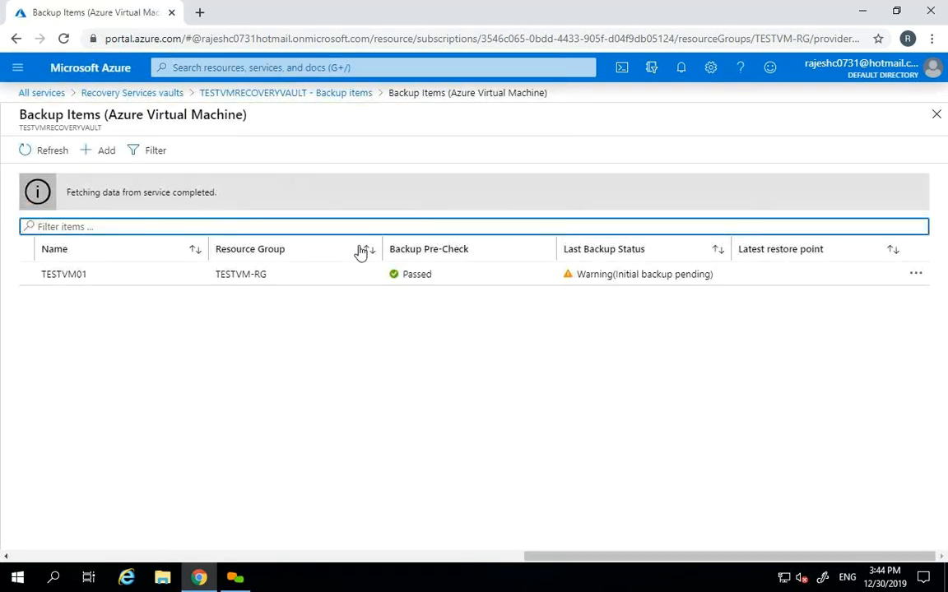
left_click(42, 279)
left_click_drag(42, 280, 89, 282)
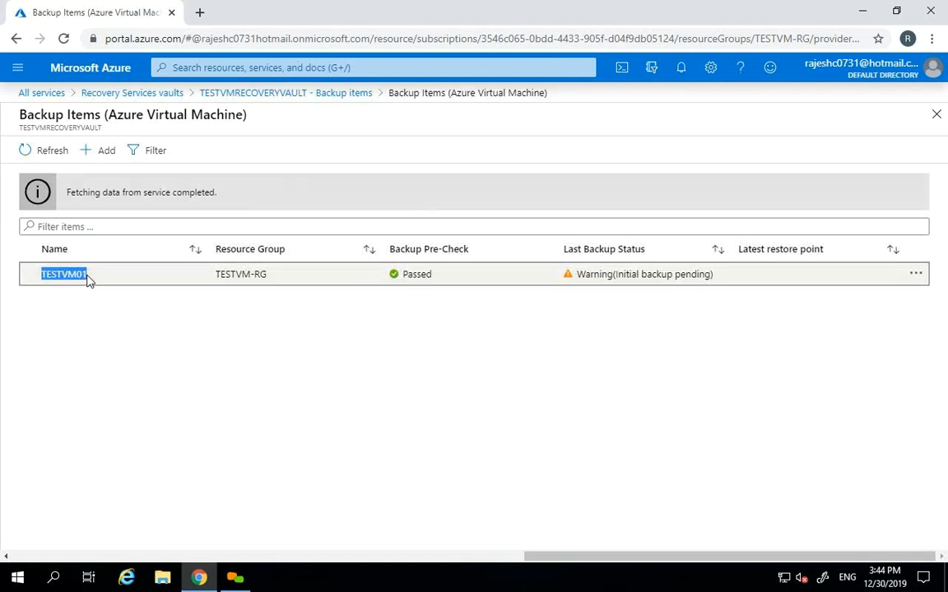
left_click_drag(207, 284, 271, 279)
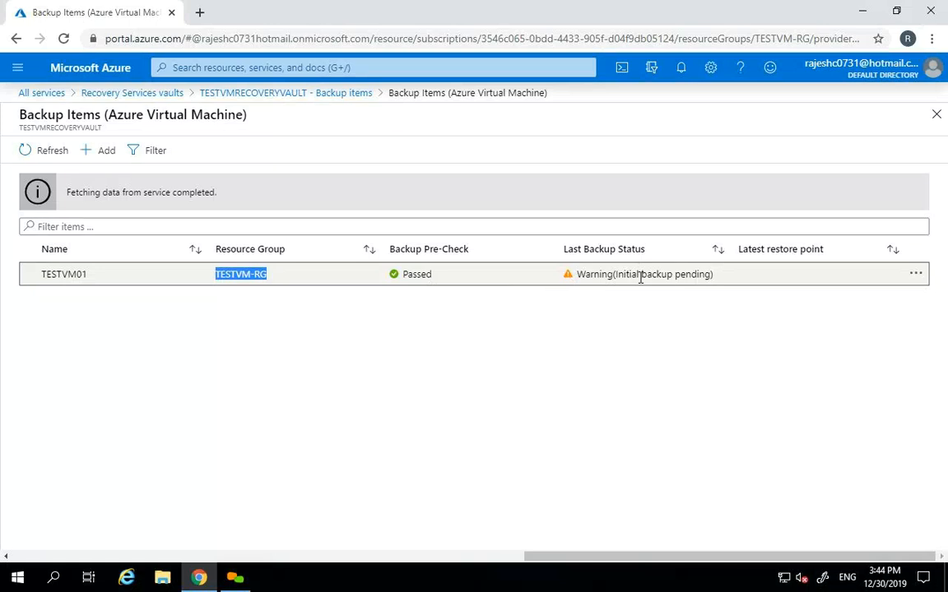
left_click(936, 115)
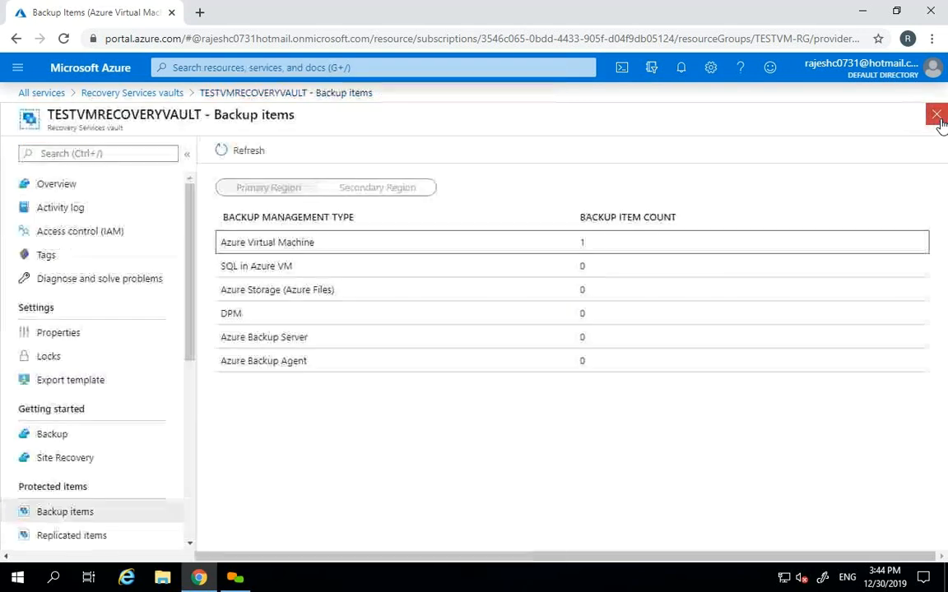
- Review the vault's backup jobs: Configure backup completed, TESTVM01's backup still in progress after refreshing
scroll(186, 304, "down", 2)
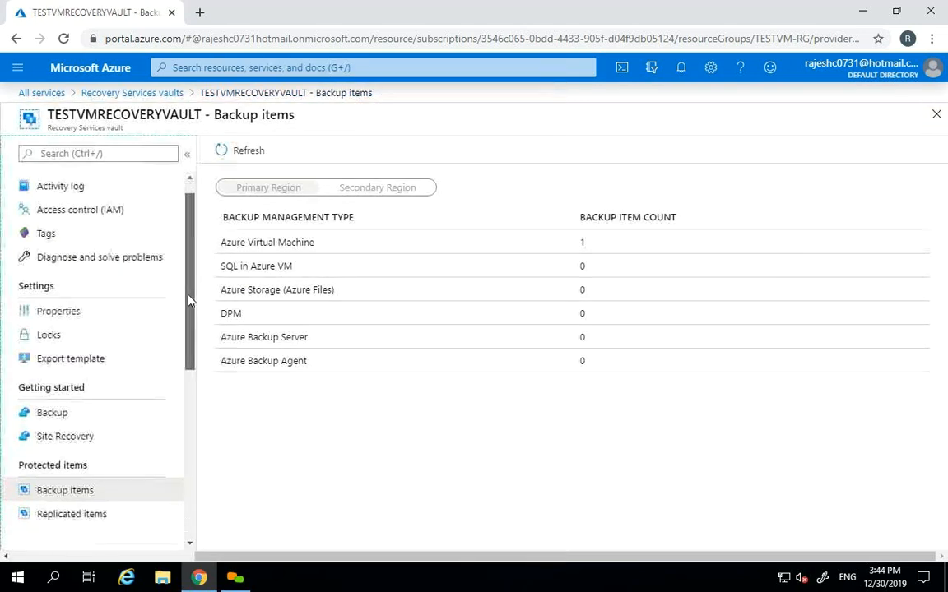
left_click_drag(188, 323, 188, 461)
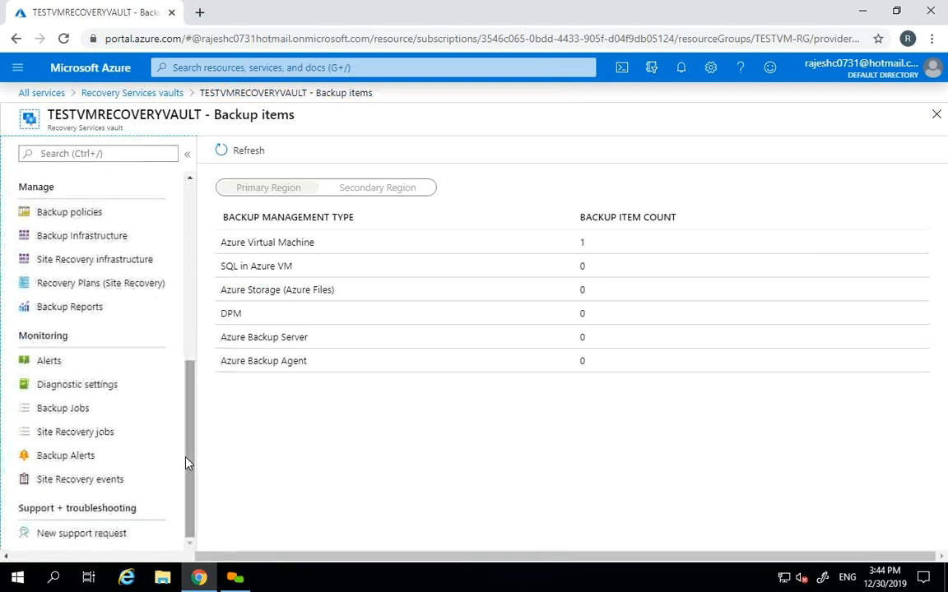
left_click(73, 410)
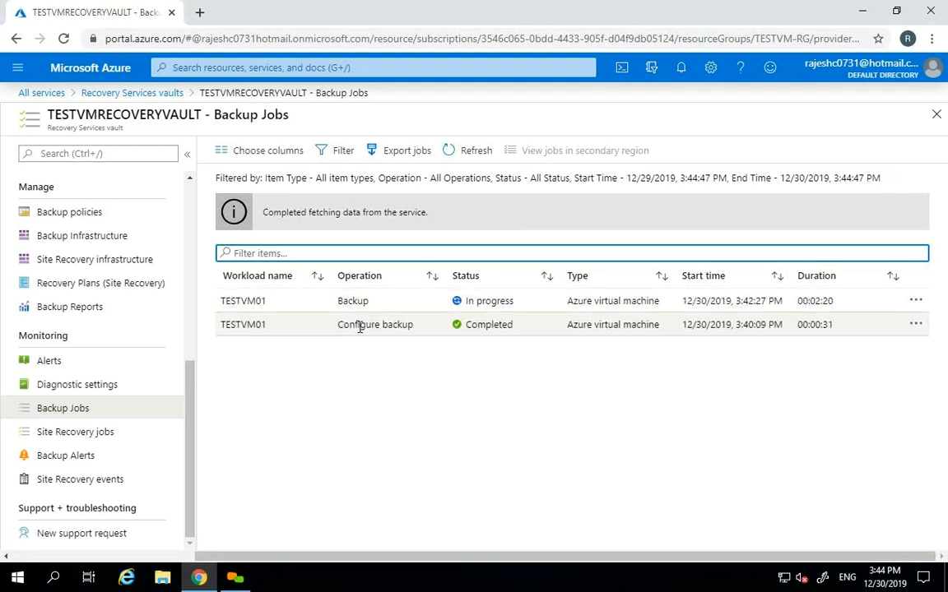
left_click_drag(338, 324, 440, 332)
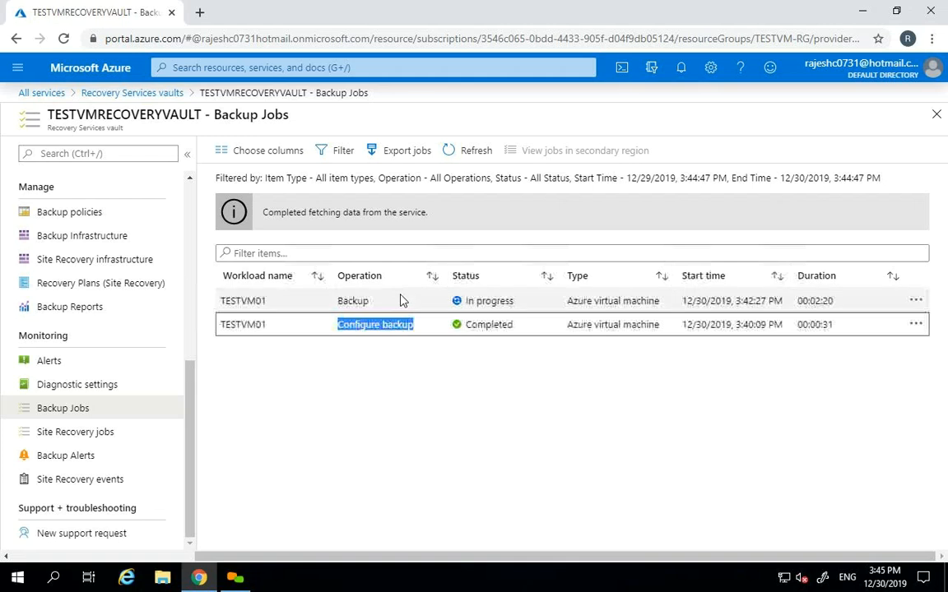
left_click_drag(512, 302, 467, 304)
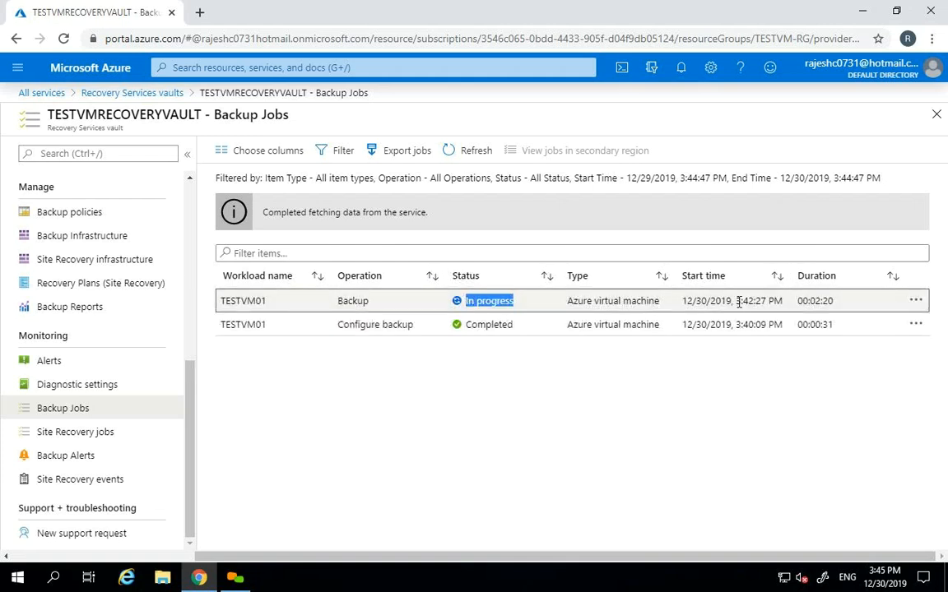
left_click_drag(743, 301, 765, 301)
left_click(451, 155)
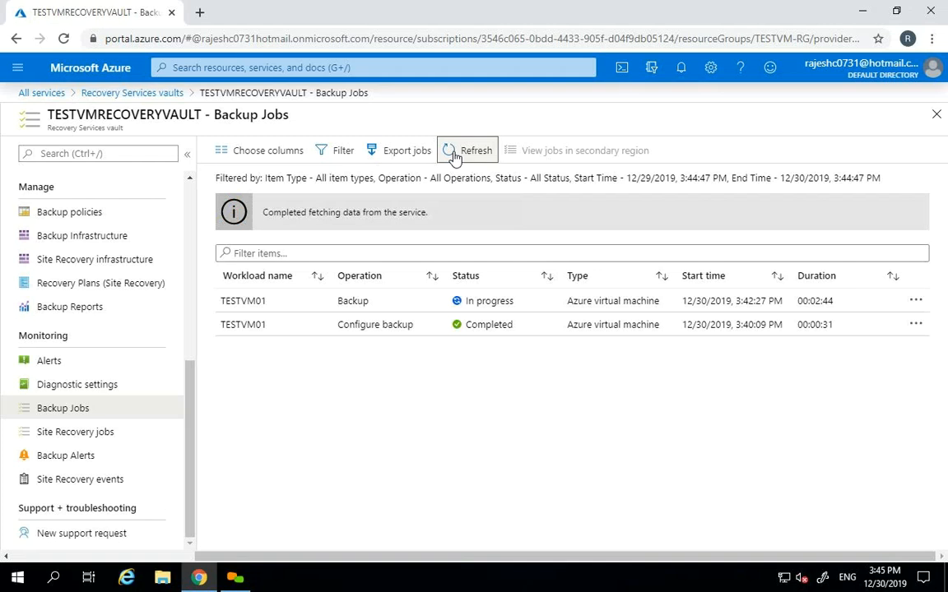
left_click(453, 155)
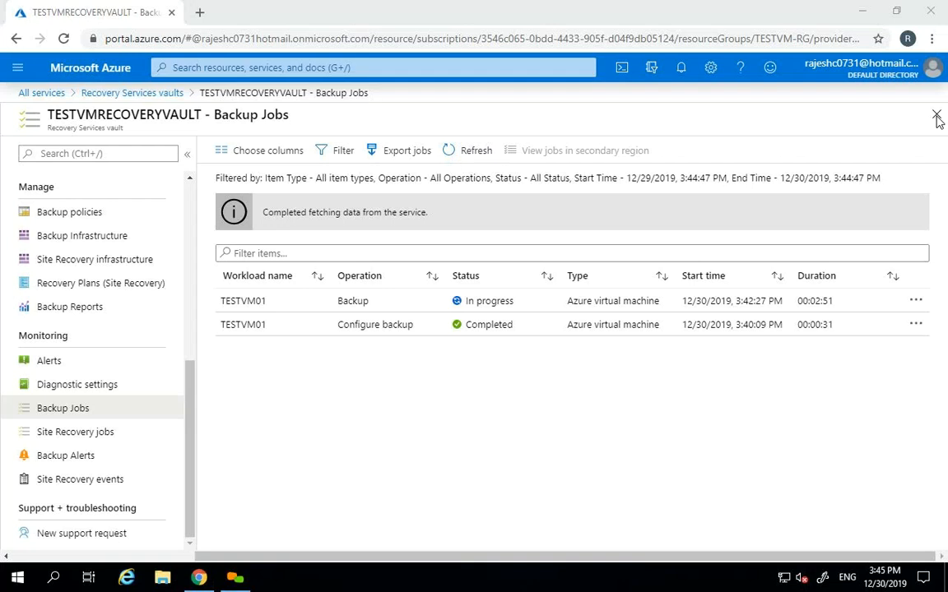
left_click(110, 93)
- Go back to TESTVM01's Backup page through Virtual machines
left_click(19, 69)
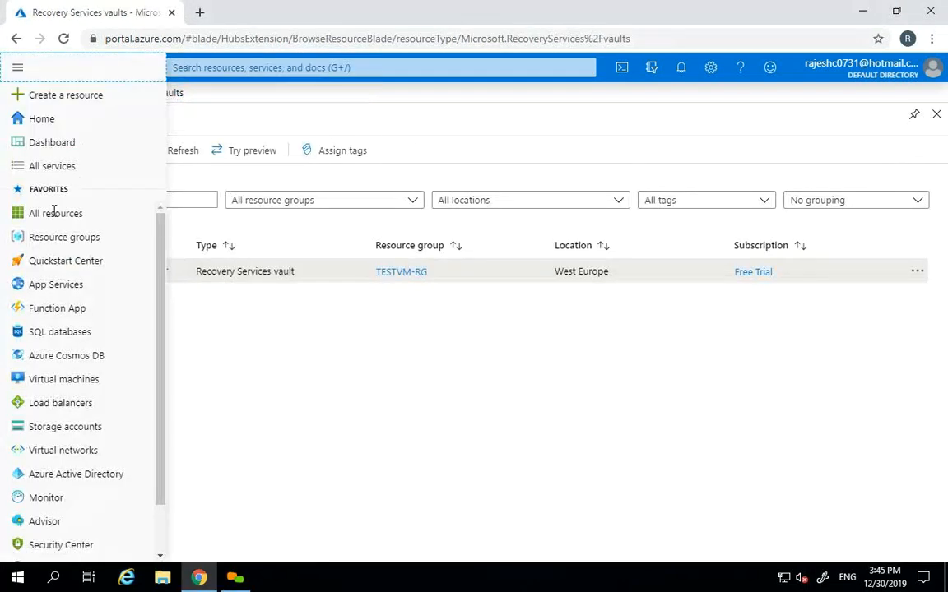
left_click(65, 377)
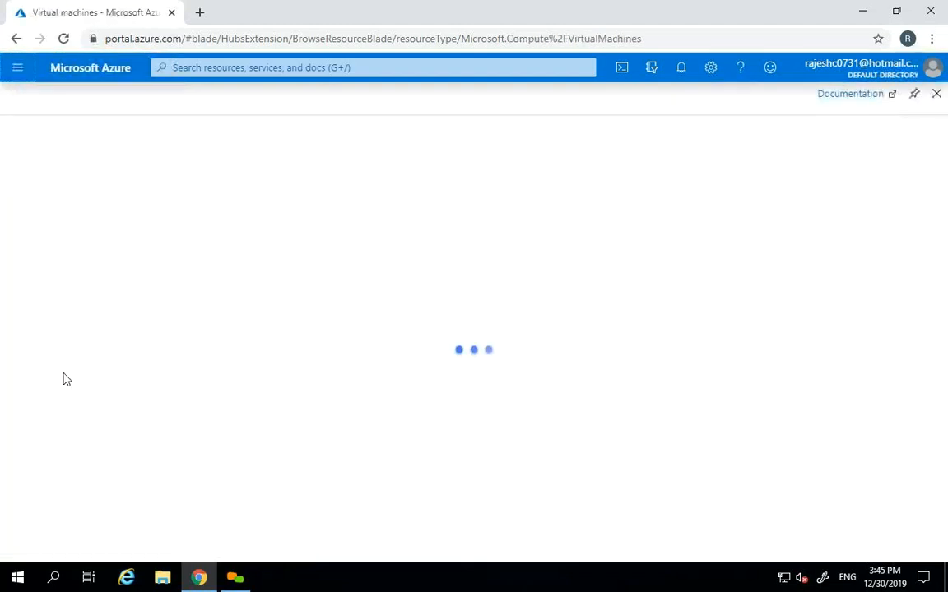
left_click(86, 296)
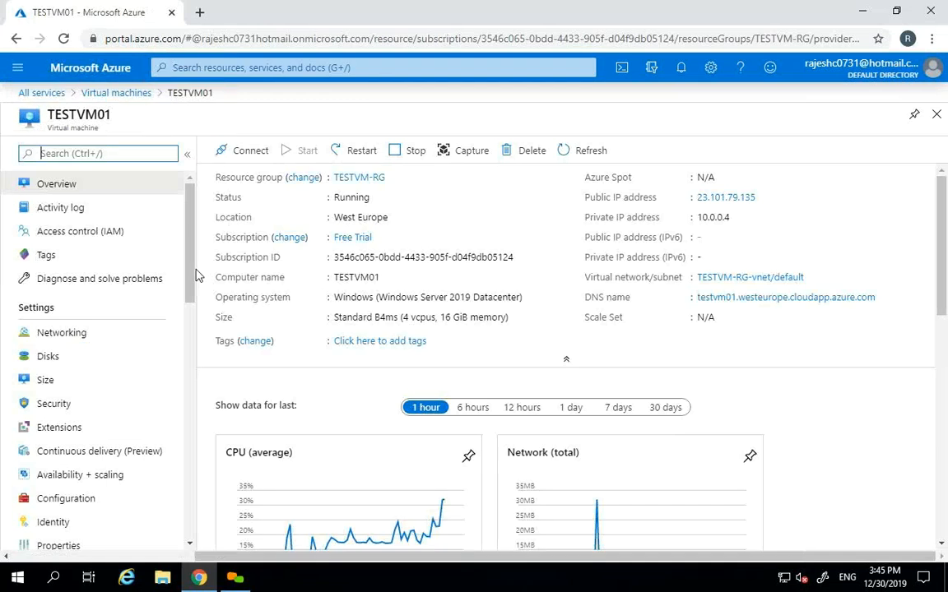
left_click_drag(187, 276, 187, 340)
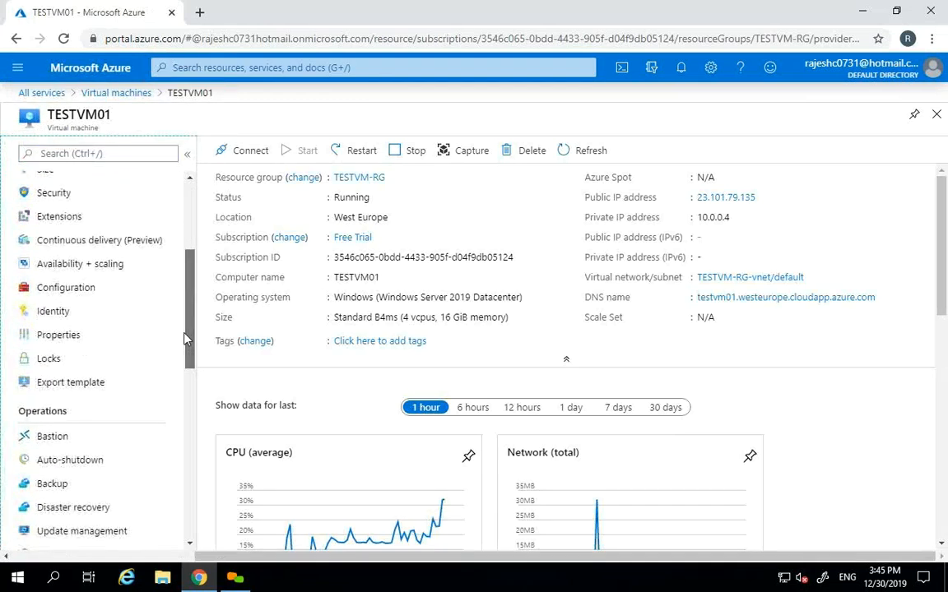
left_click(113, 481)
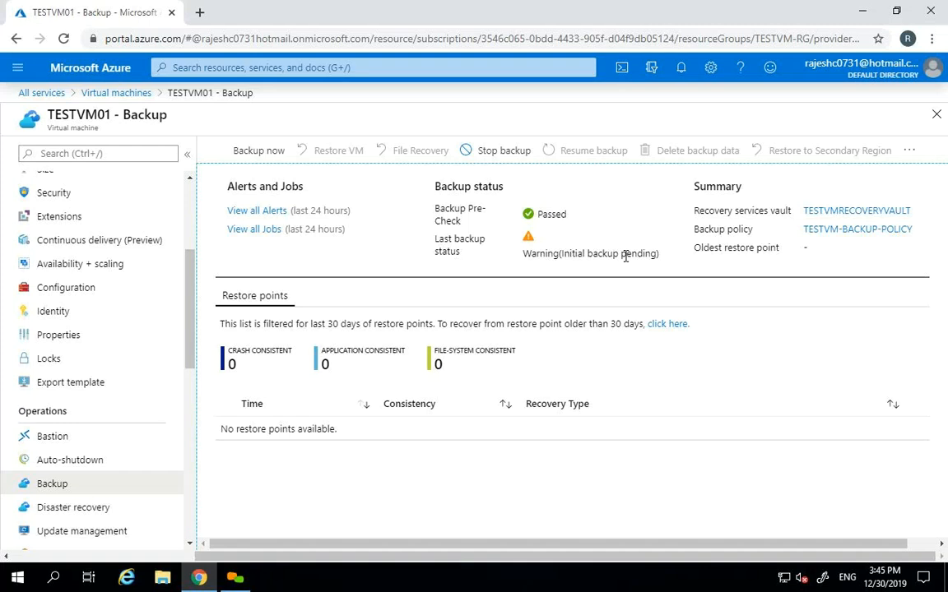
- Review the initial backup pending warning and the empty oldest restore point entry
left_click_drag(660, 256, 634, 256)
left_click_drag(700, 248, 777, 249)
left_click(773, 250)
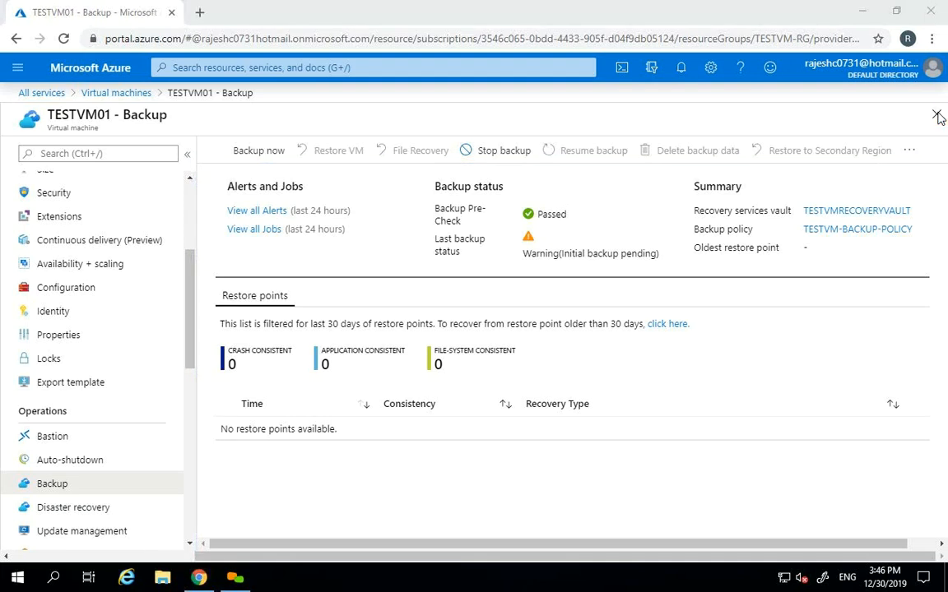
left_click(18, 69)
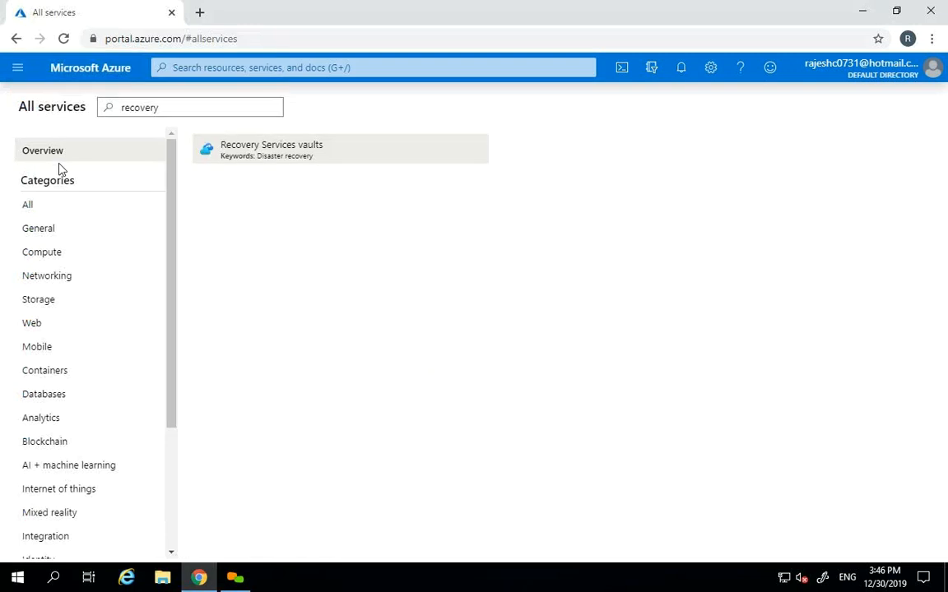
- Start a new Recovery Services vault and choose existing resource group TESTVM-RG
left_click(259, 155)
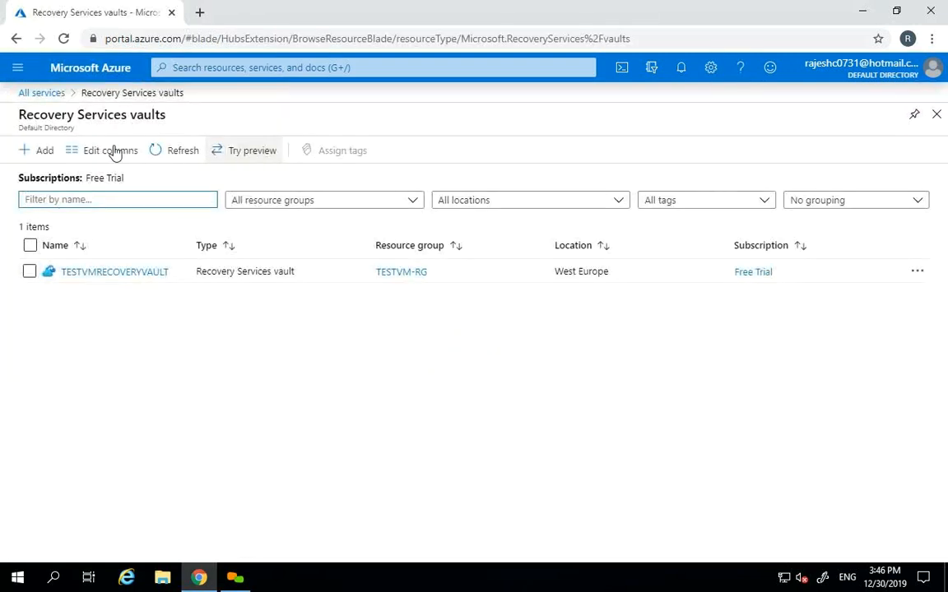
left_click(39, 152)
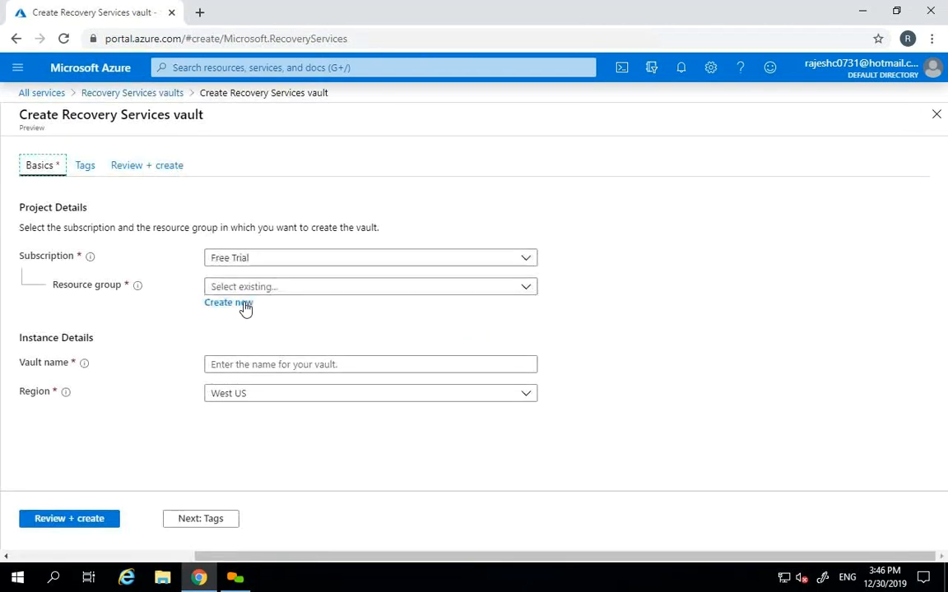
left_click(243, 304)
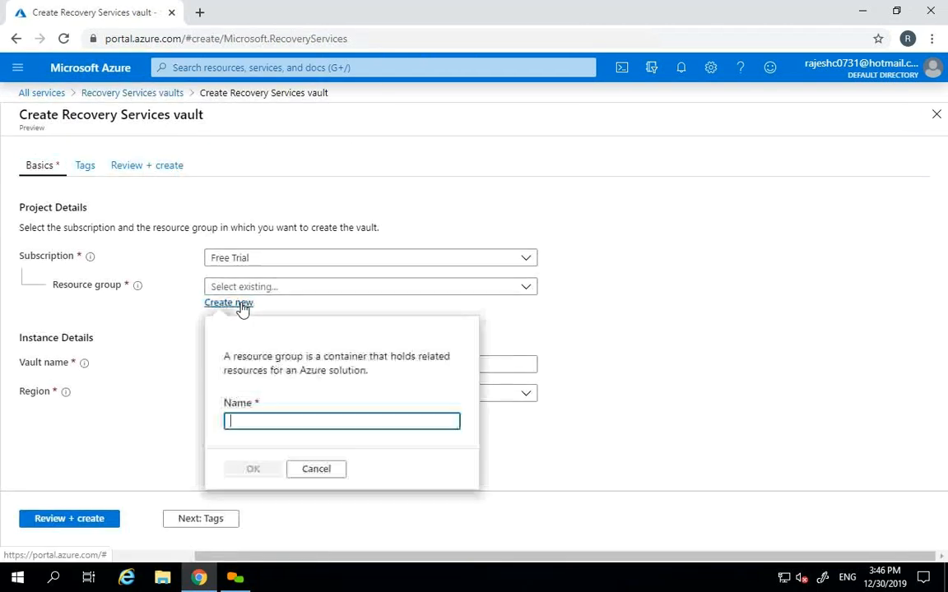
left_click(313, 469)
left_click(527, 290)
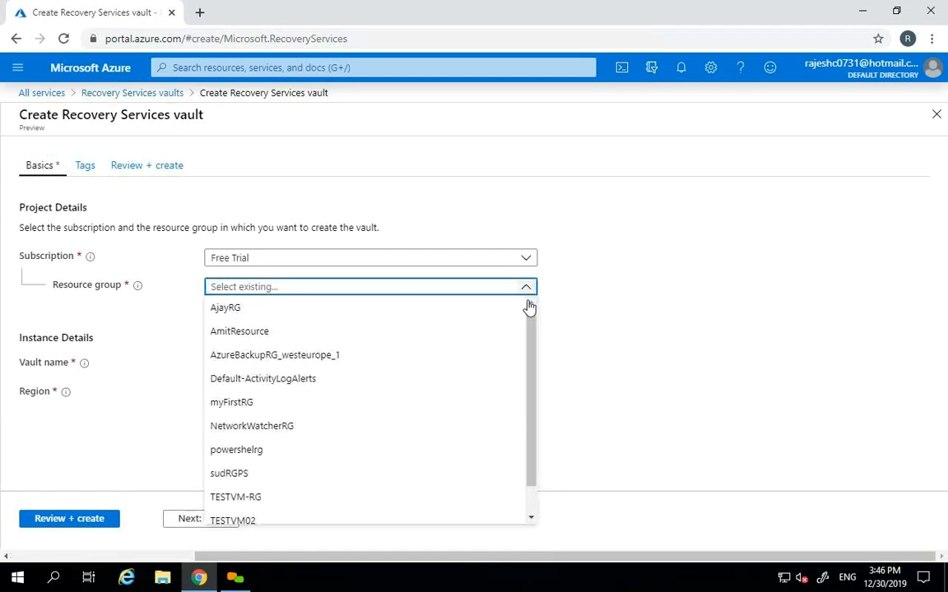
scroll(528, 354, "down", 1)
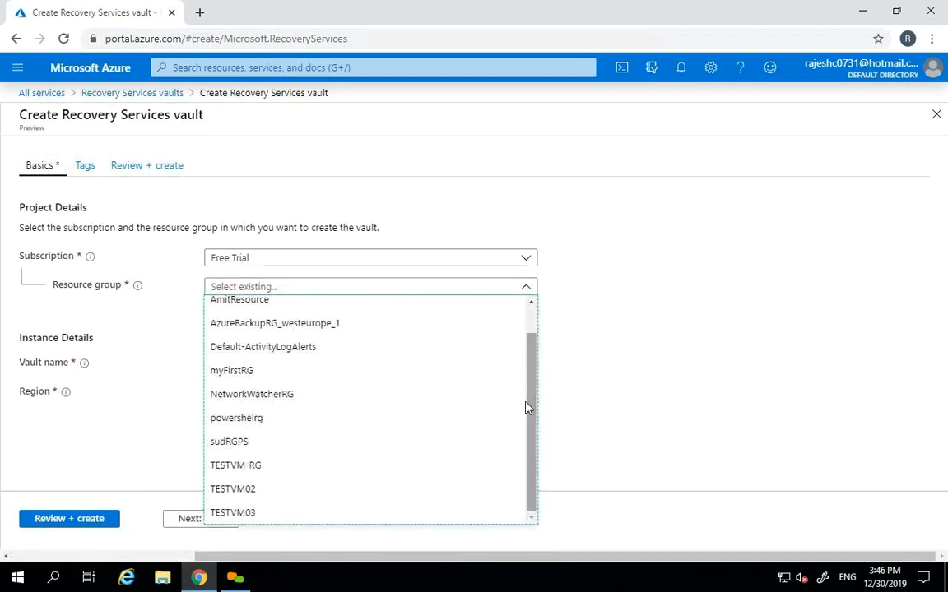
left_click(260, 469)
- Name the vault TESTVMRECOVERYVAULTNORTH, place it in North Europe, then review and create it
left_click(313, 366)
type("TE")
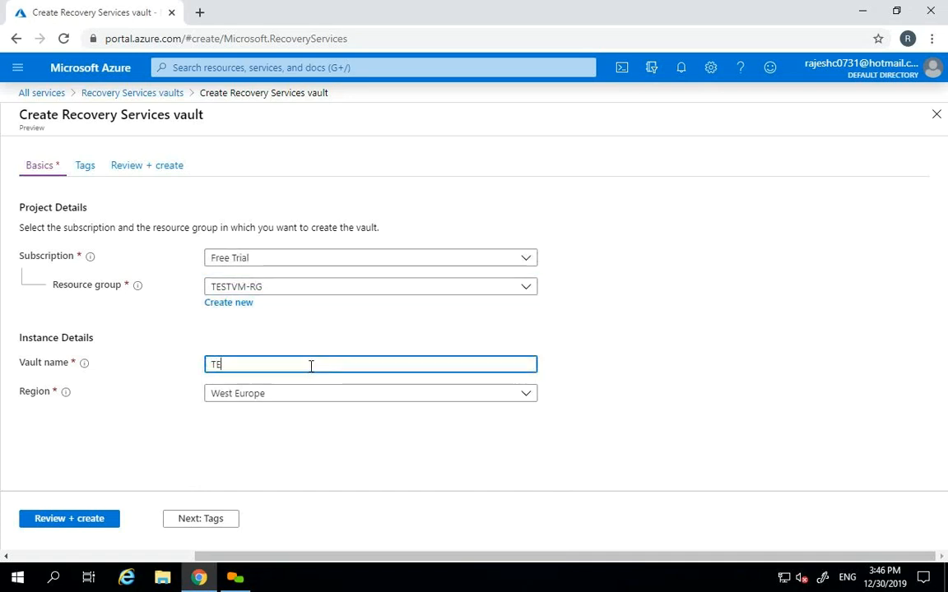
type("STVMRECOVERYVAULT")
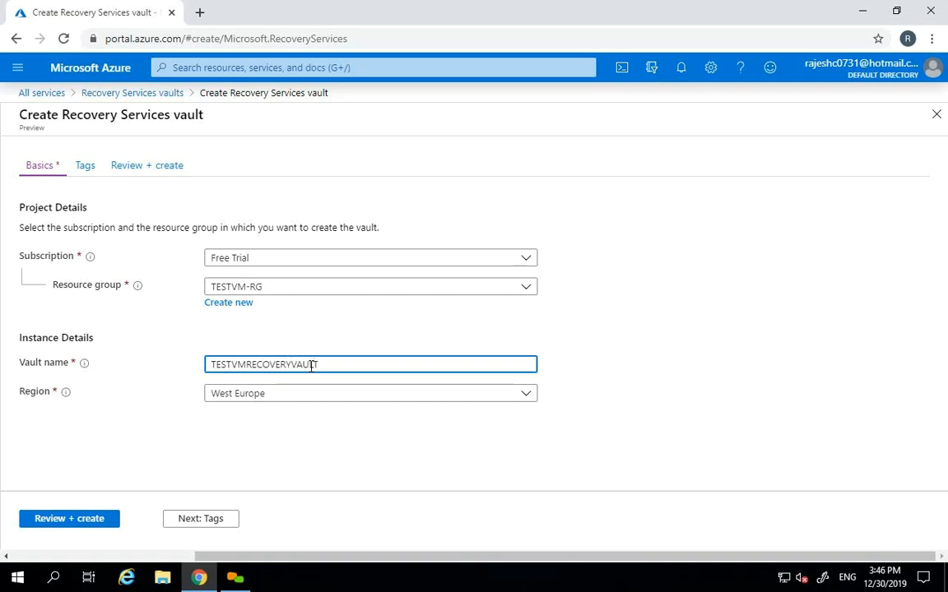
type("NORTH")
key("Tab")
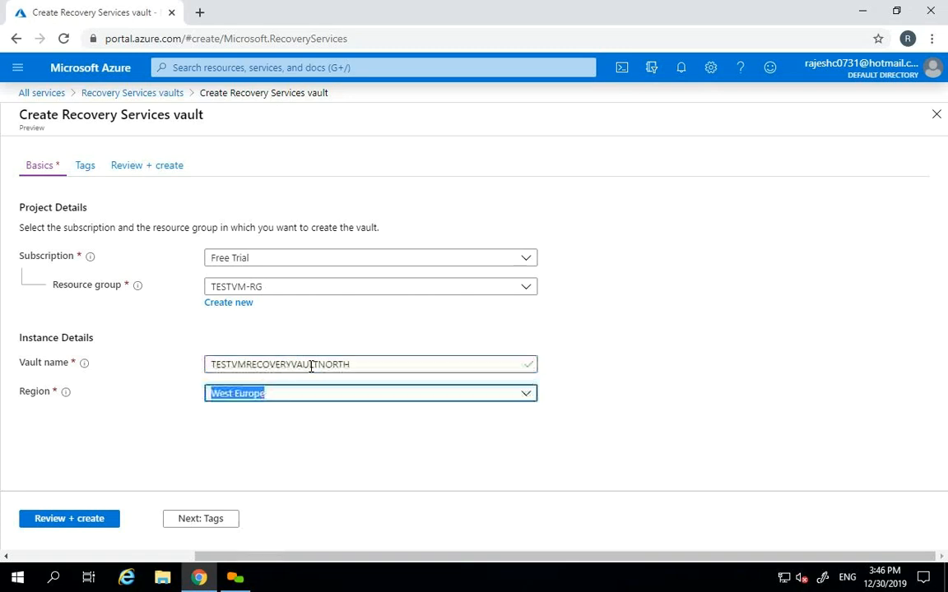
left_click(529, 398)
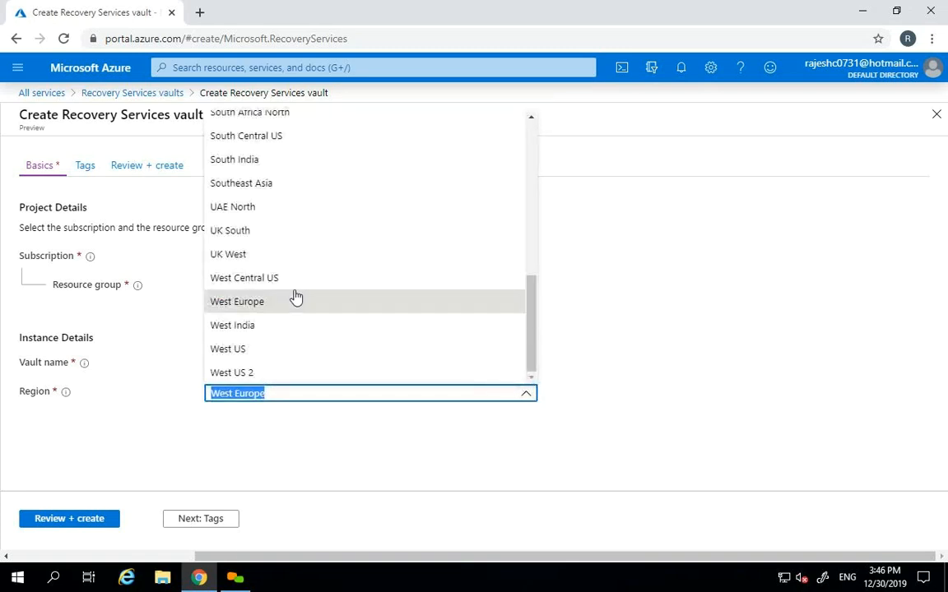
left_click_drag(531, 311, 518, 281)
left_click(300, 165)
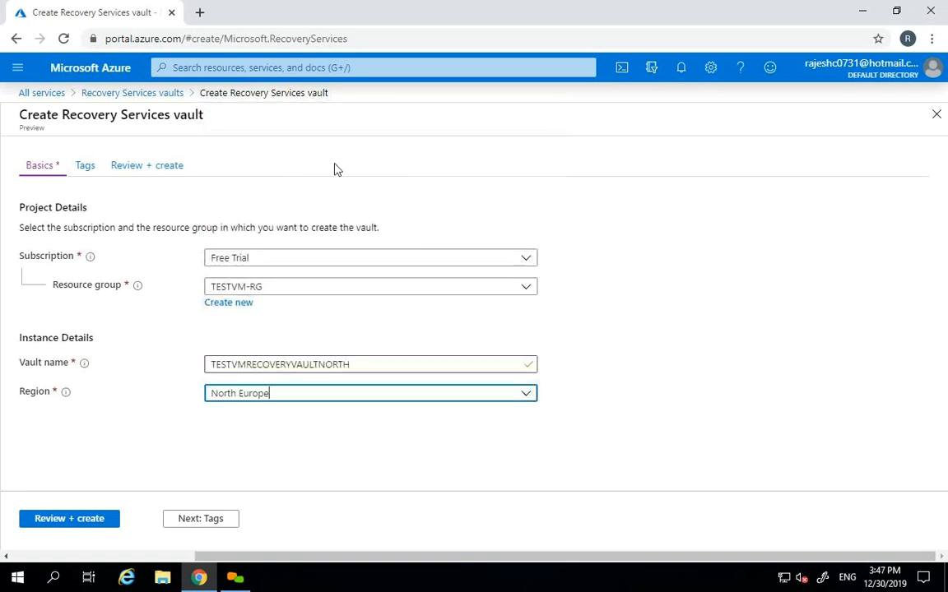
left_click(55, 521)
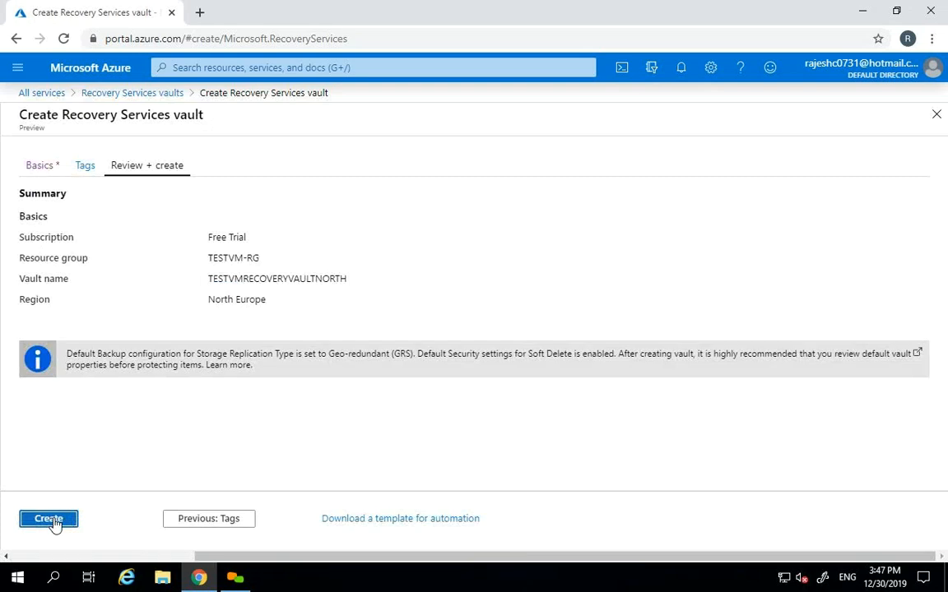
left_click(51, 520)
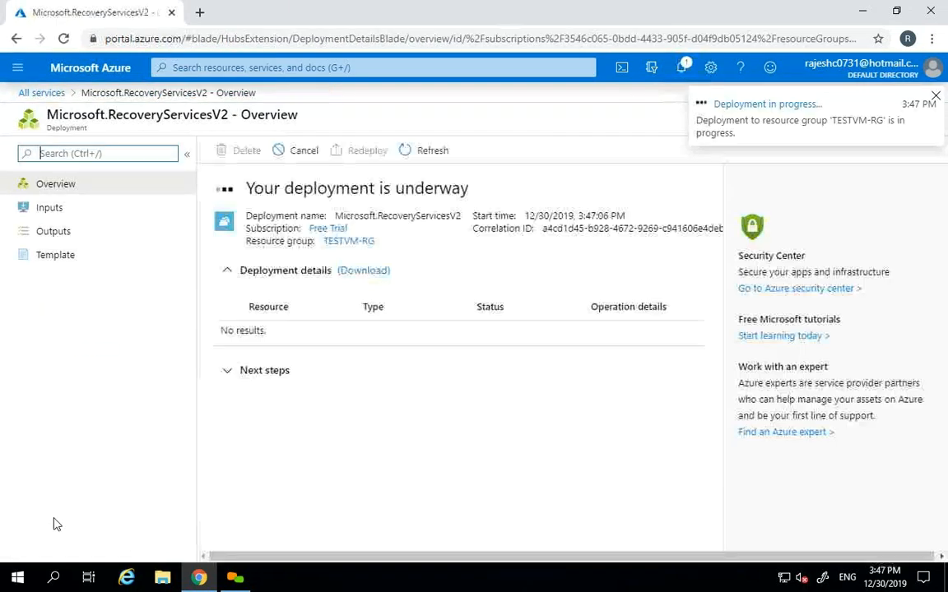
- Dismiss the vault deployment notices and reload the Virtual machines list
left_click(935, 96)
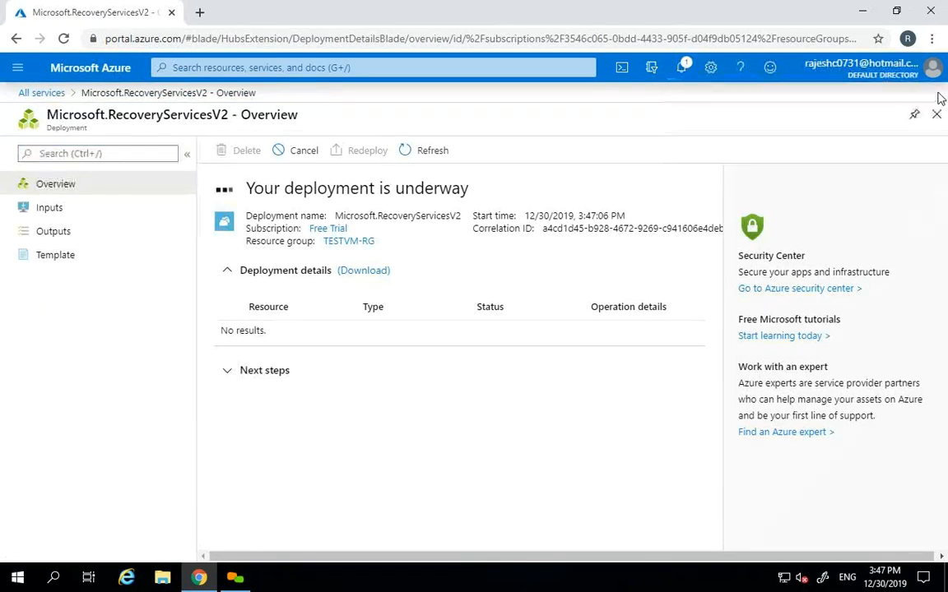
left_click(939, 116)
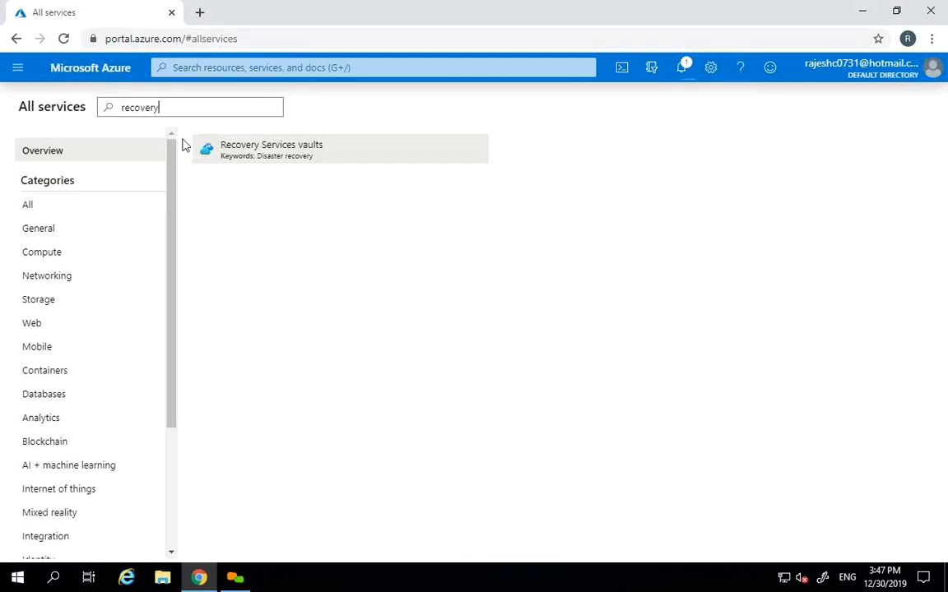
left_click(18, 74)
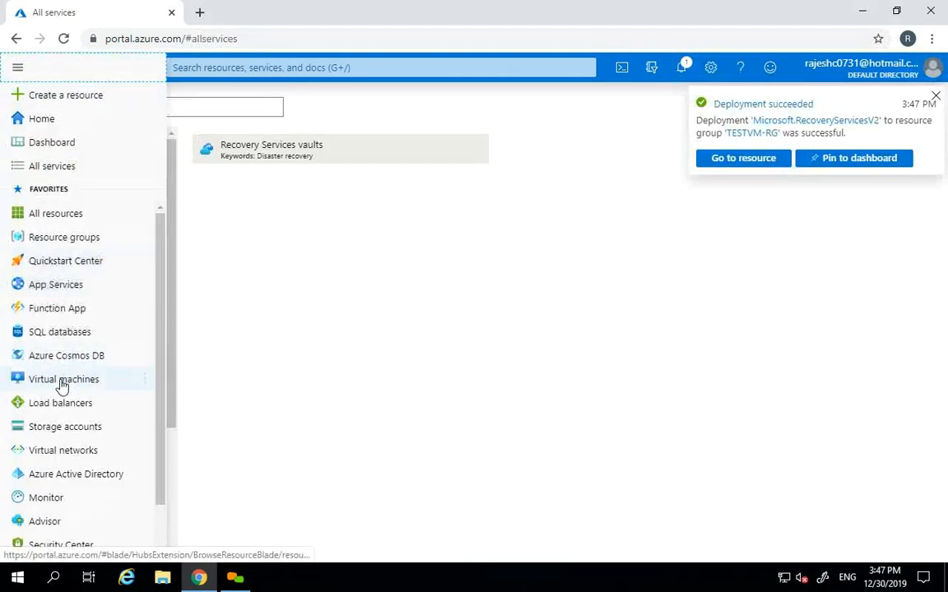
left_click(63, 385)
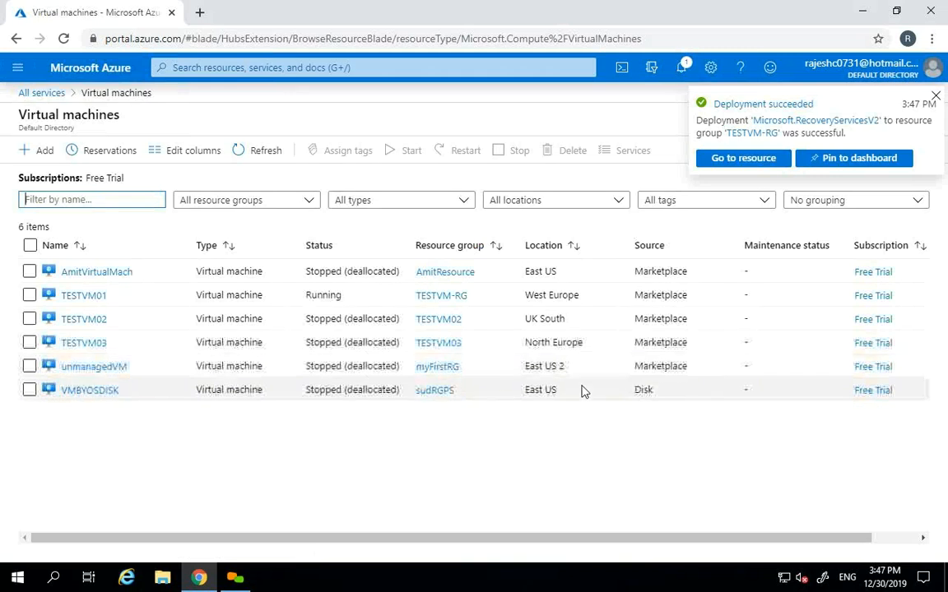
left_click(261, 153)
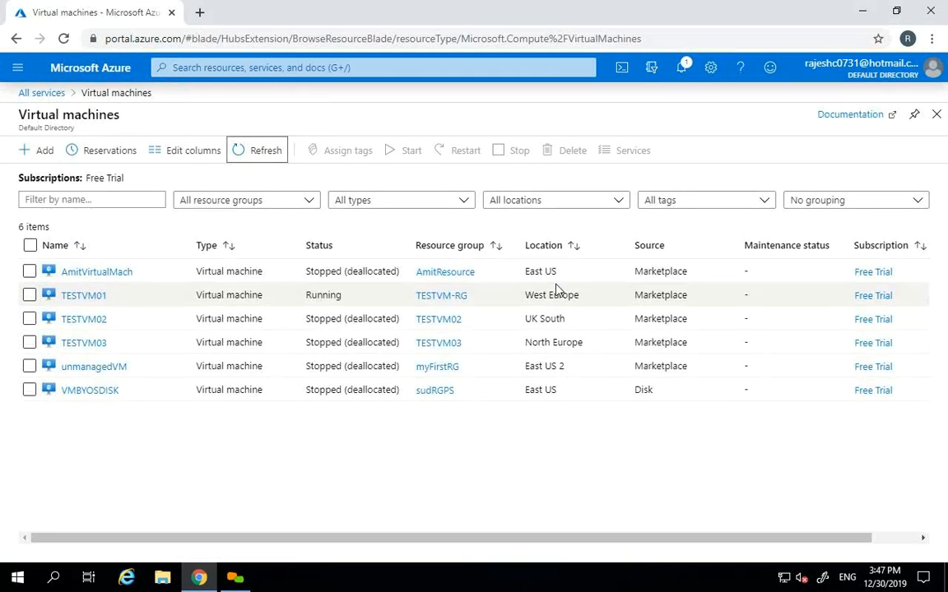
- Open TESTVM02, noting its UK South location, and go to its Backup settings
left_click(85, 321)
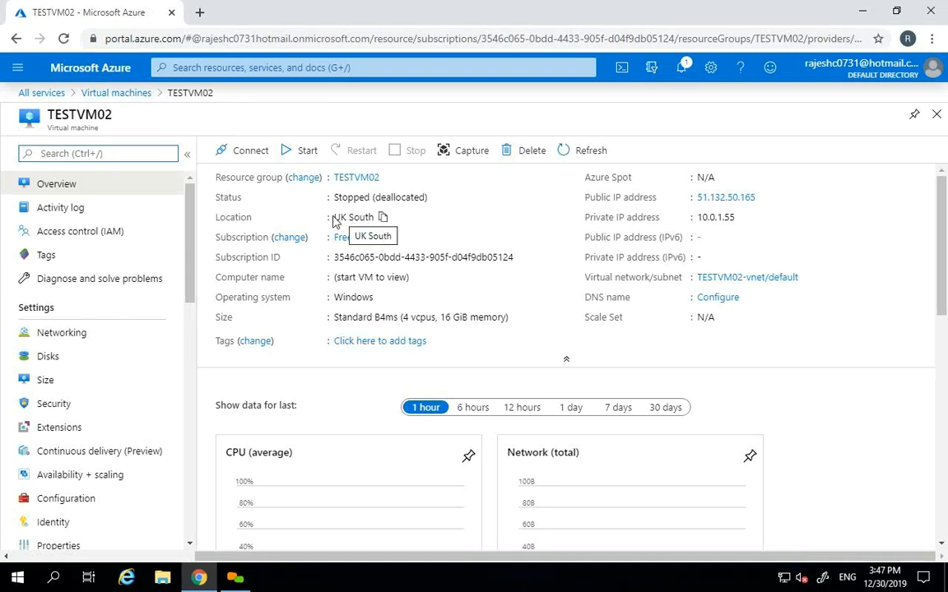
left_click_drag(335, 218, 379, 217)
left_click_drag(189, 244, 188, 309)
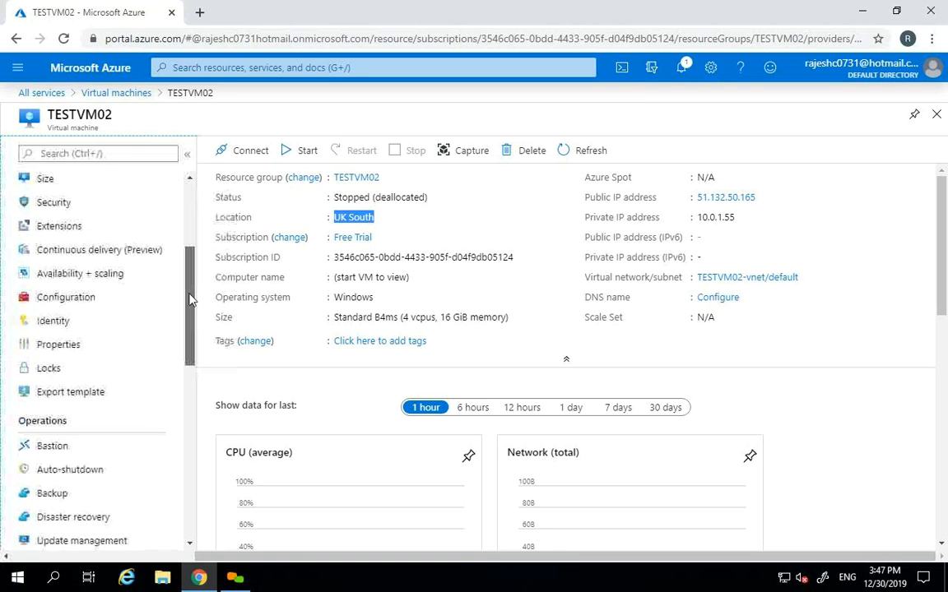
left_click(109, 493)
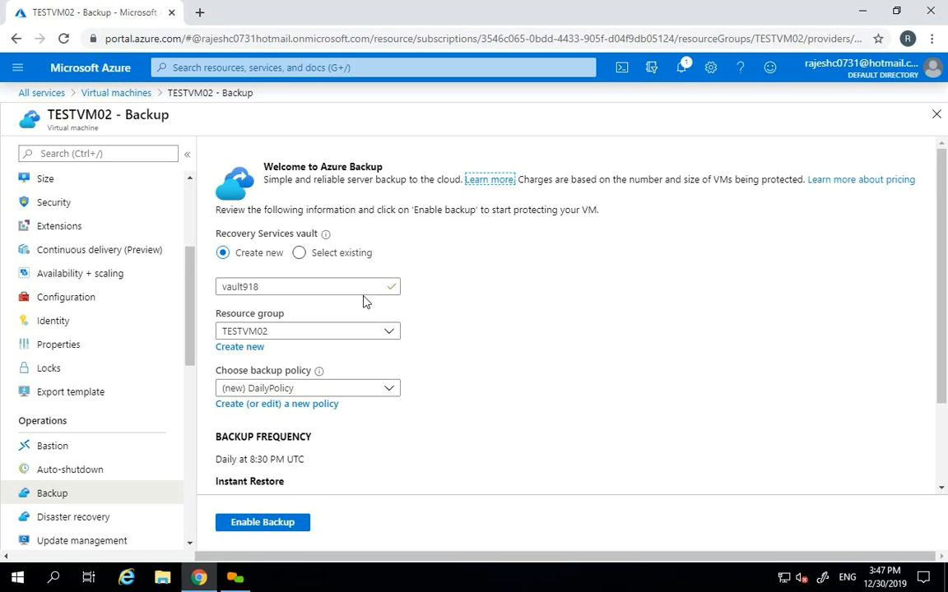
- Choose an existing vault for TESTVM02's backup, find none available, and head back to All services
left_click(299, 254)
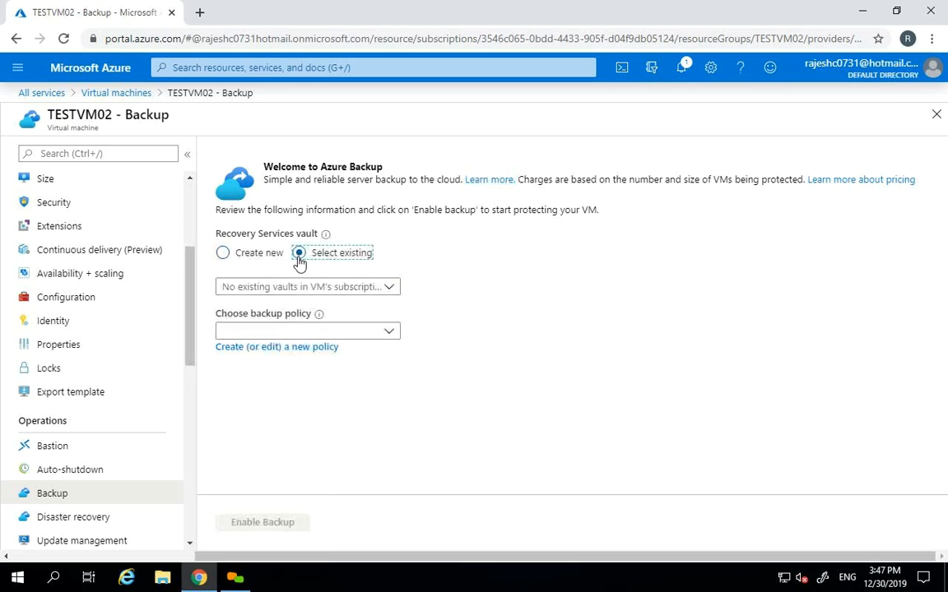
left_click(390, 288)
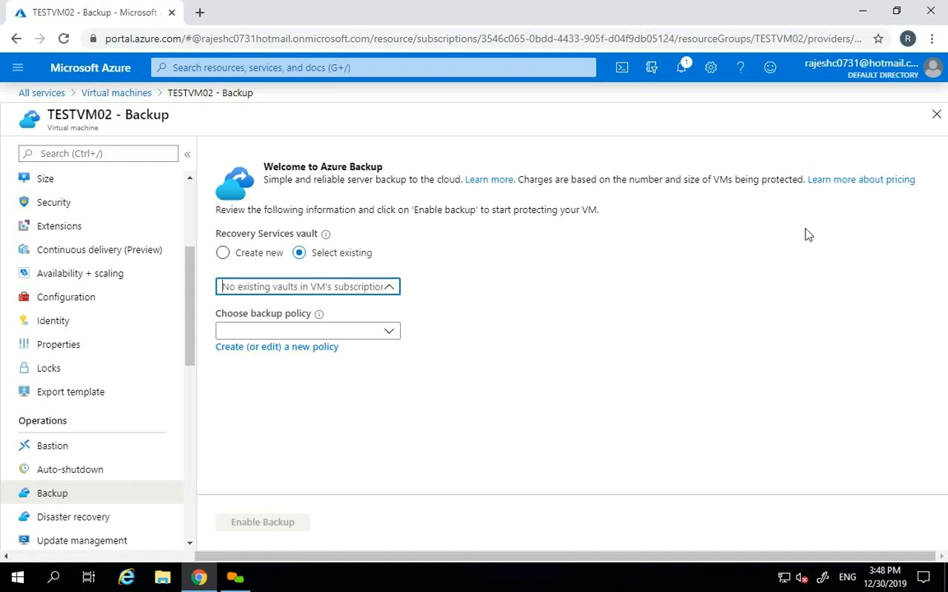
left_click(938, 120)
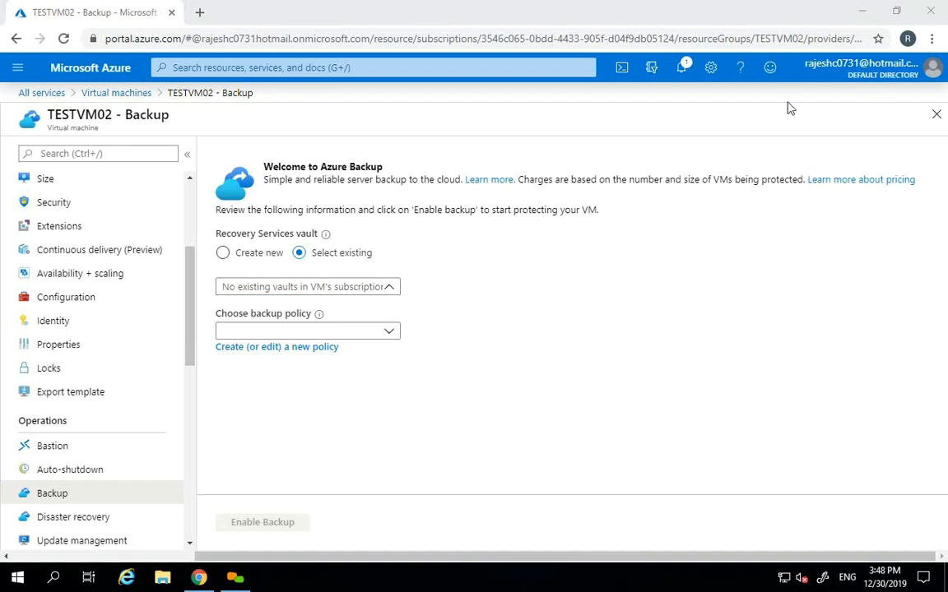
left_click(42, 96)
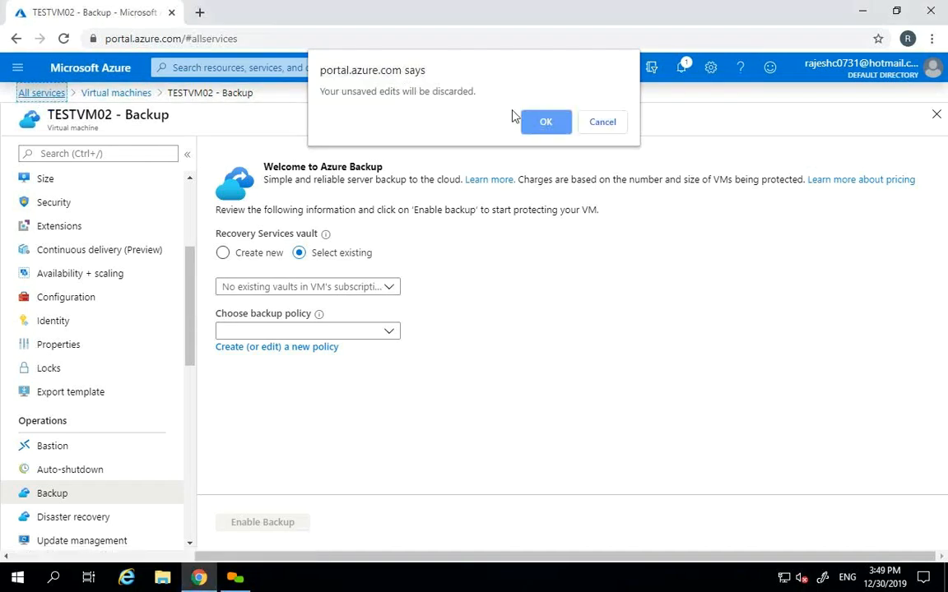
- Discard the TESTVM02 backup edits and refresh the Recovery Services vaults list to show both vaults
left_click(545, 122)
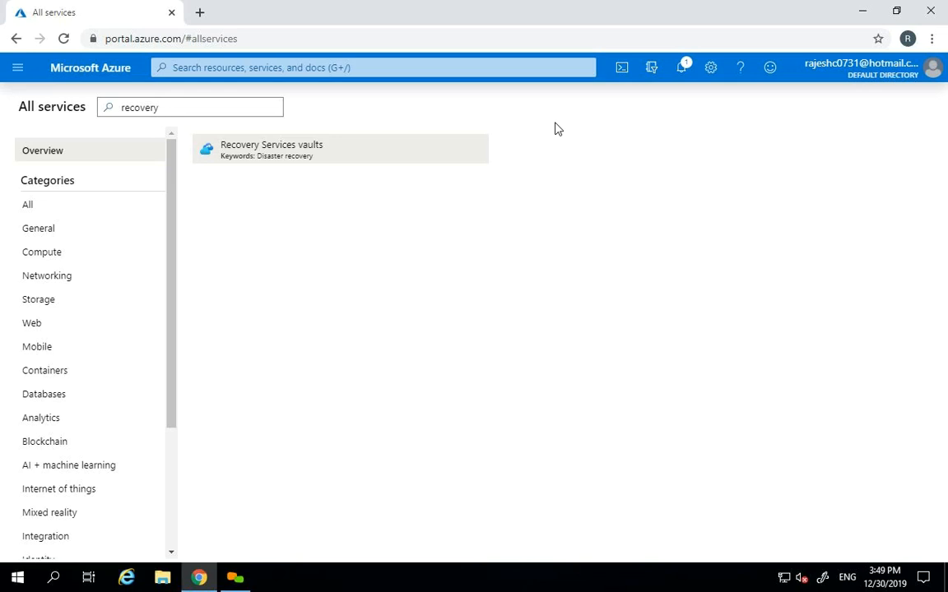
left_click(308, 154)
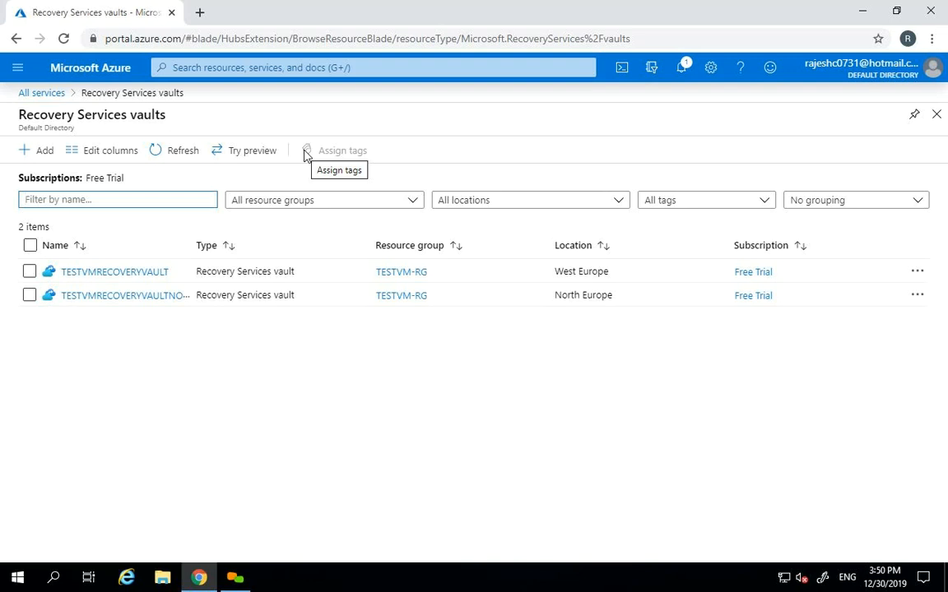
left_click(176, 153)
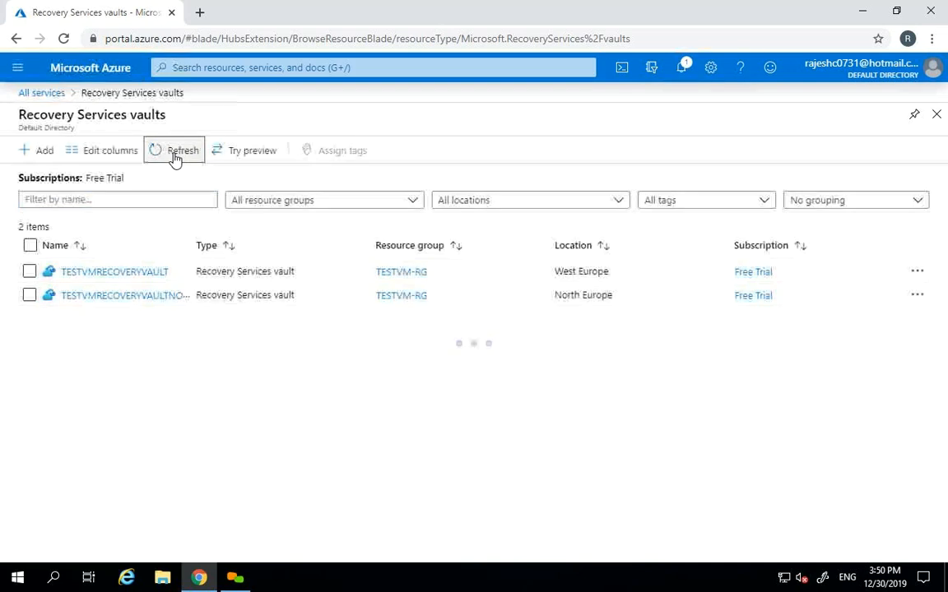
left_click(18, 69)
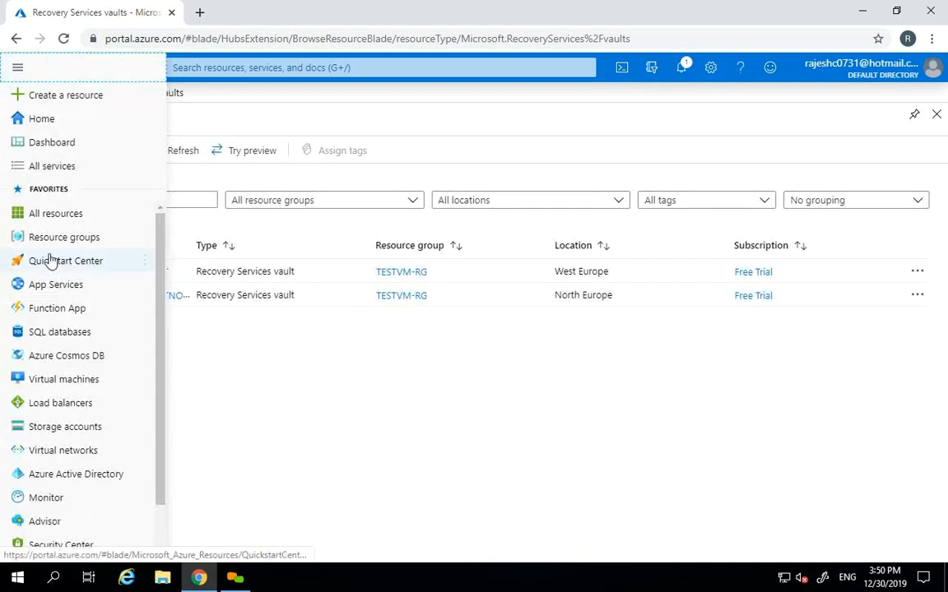
- Open the Disaster recovery setup for the TESTVM01 virtual machine
left_click(53, 376)
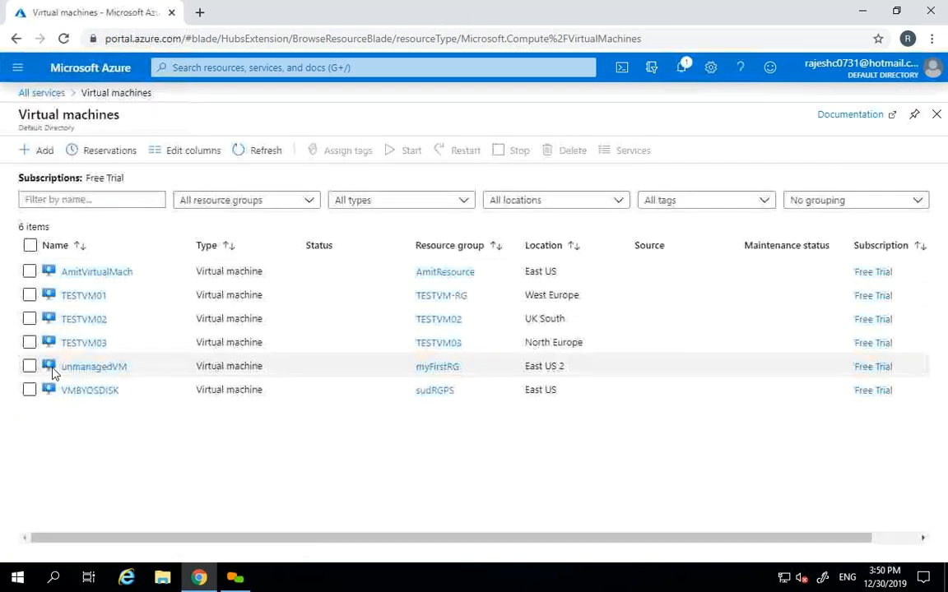
left_click(82, 297)
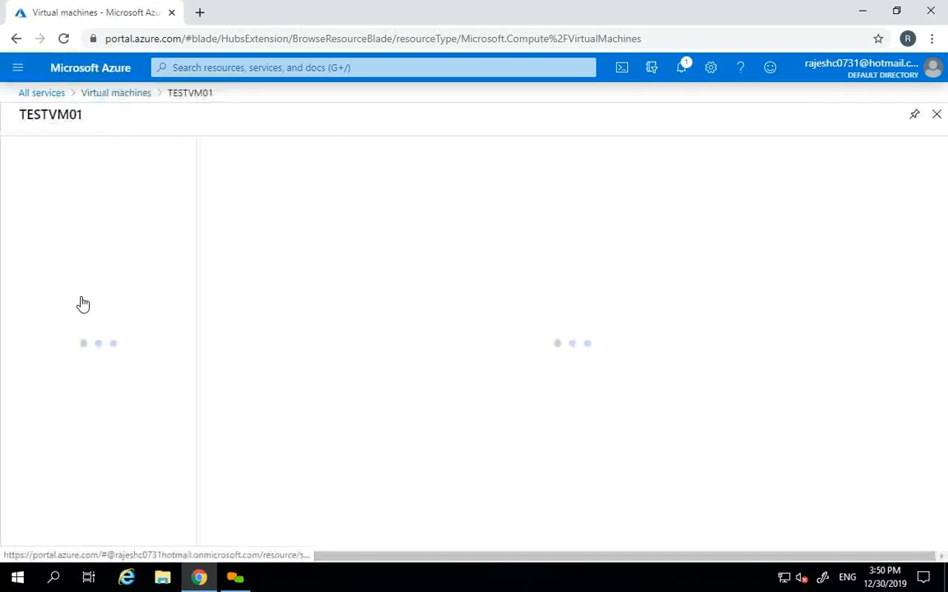
left_click_drag(190, 247, 191, 357)
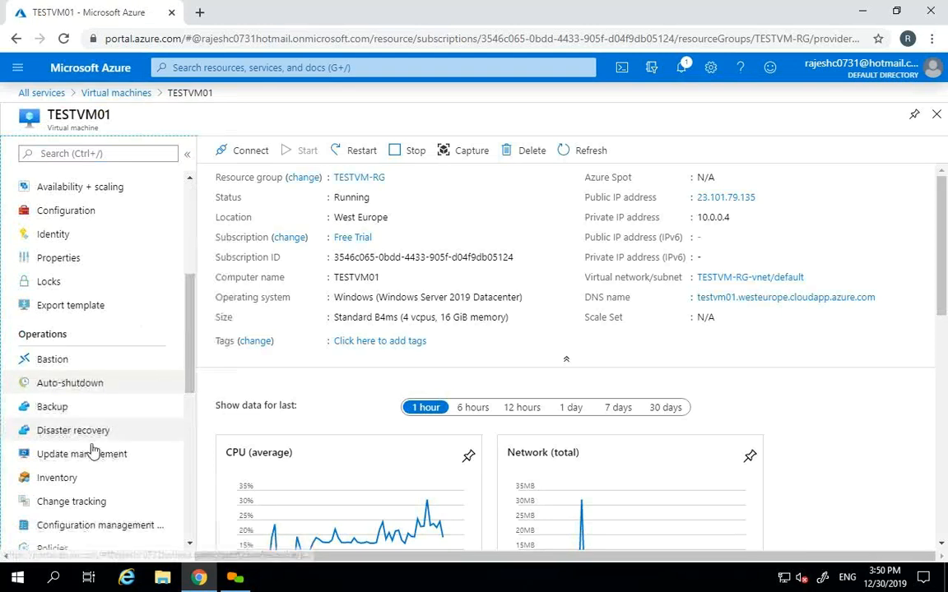
left_click(66, 433)
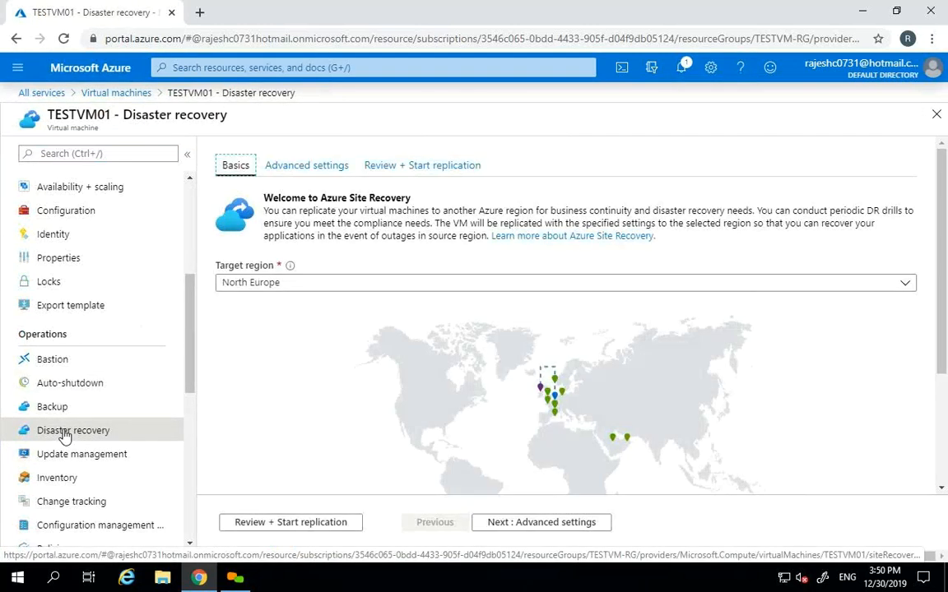
- Review the map legend: source region West Europe, target region North Europe
left_click_drag(943, 268, 944, 345)
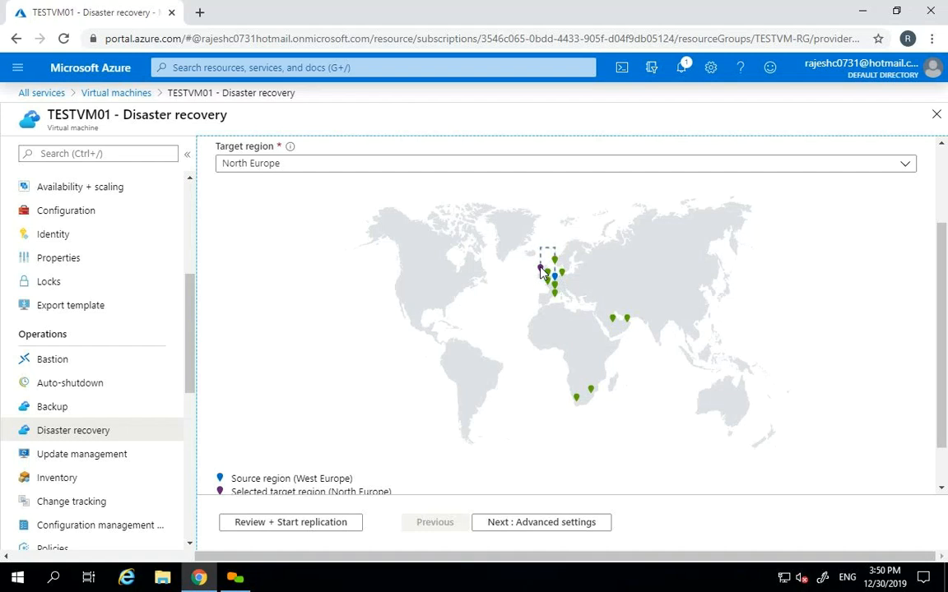
scroll(395, 362, "down", 2)
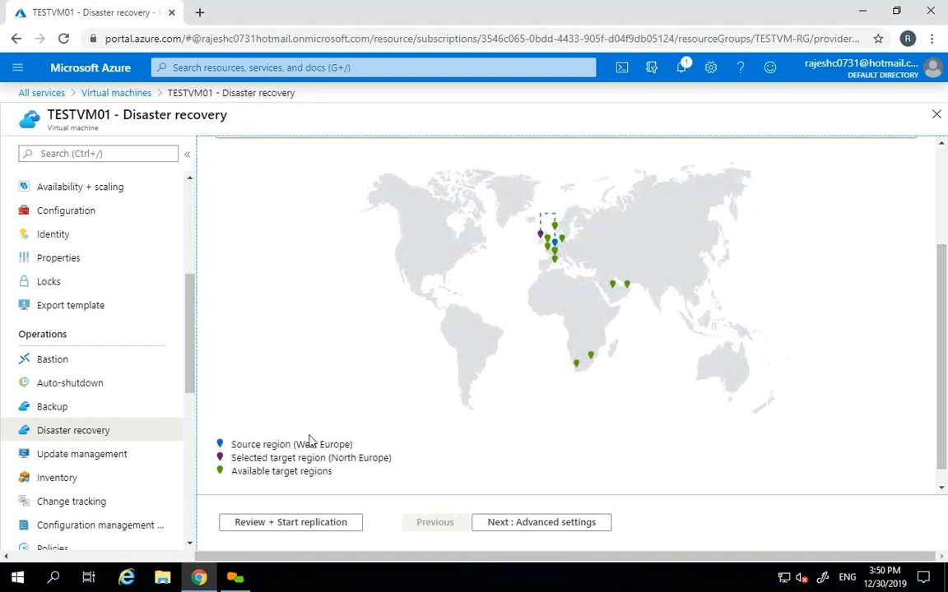
left_click_drag(298, 445, 349, 444)
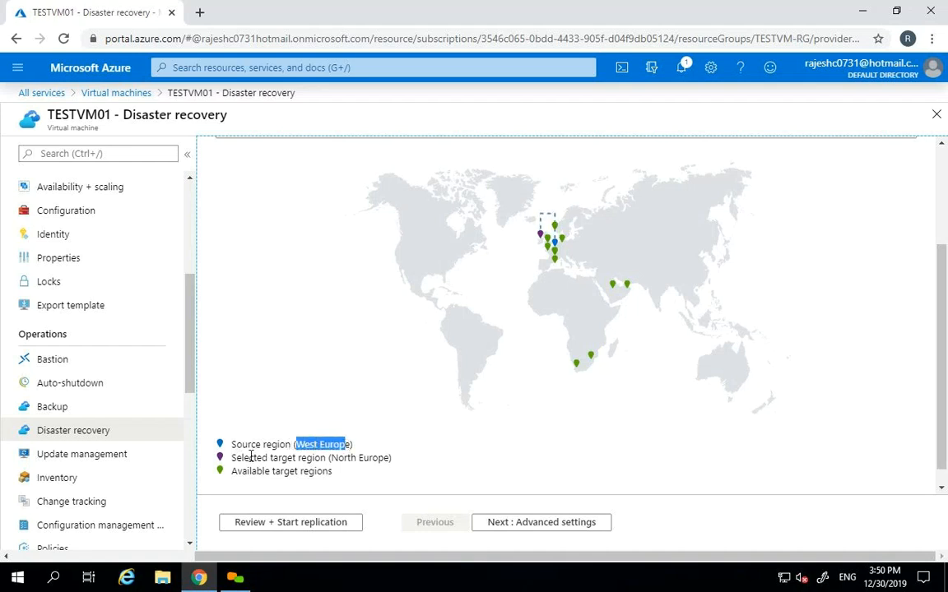
left_click_drag(329, 458, 392, 458)
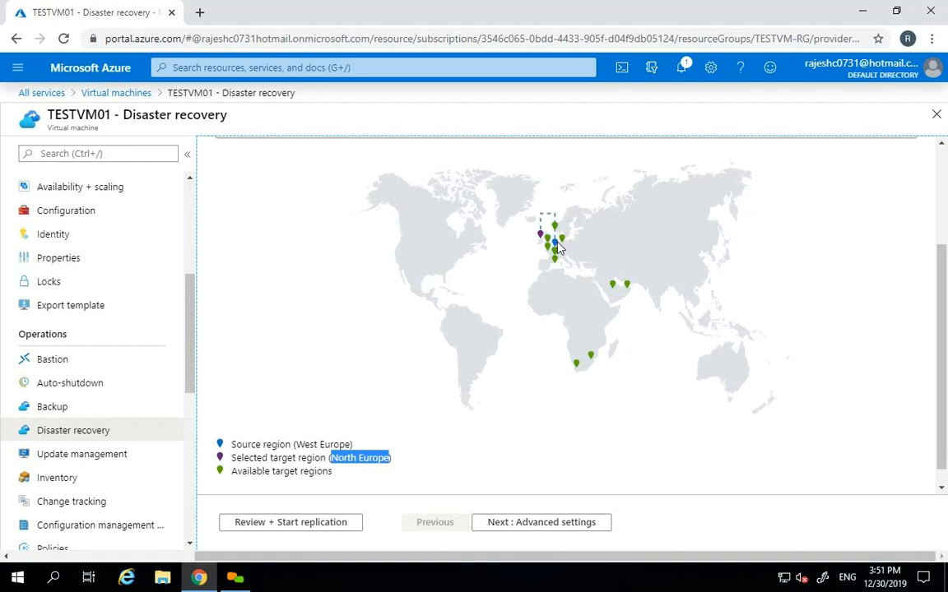
left_click_drag(939, 325, 942, 271)
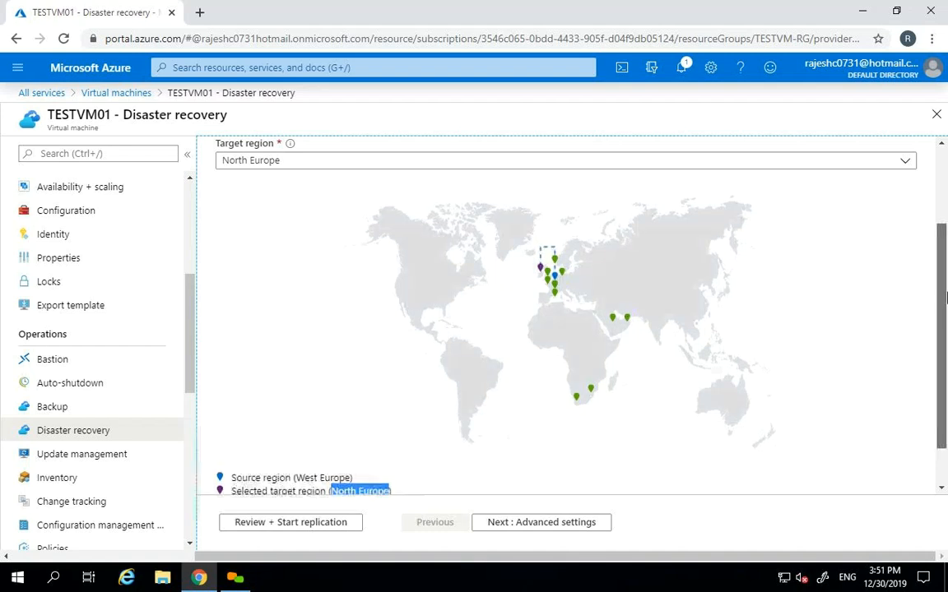
scroll(920, 229, "up", 1)
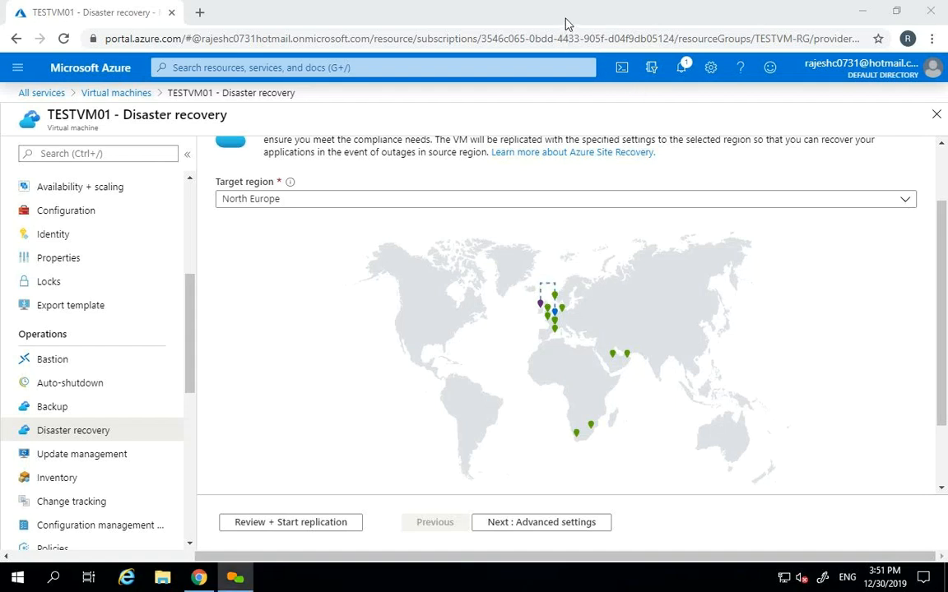
- Change TESTVM01's disaster recovery target region from North Europe to UAE North
left_click(289, 201)
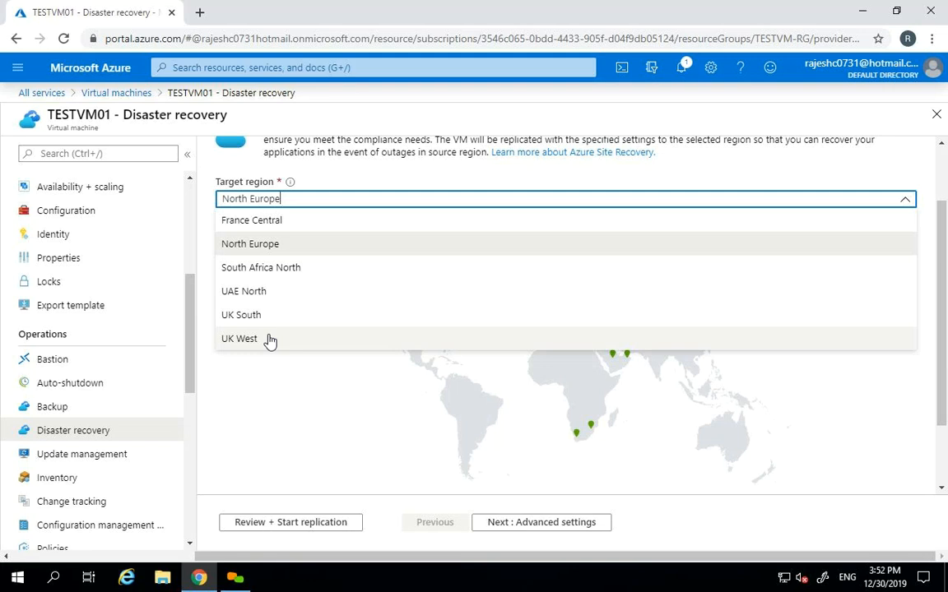
left_click(264, 242)
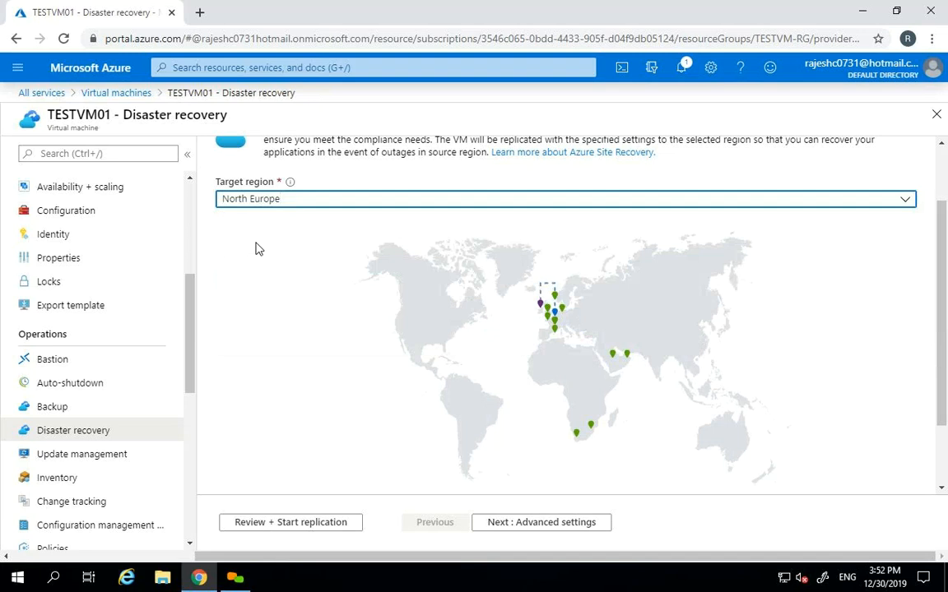
left_click(252, 200)
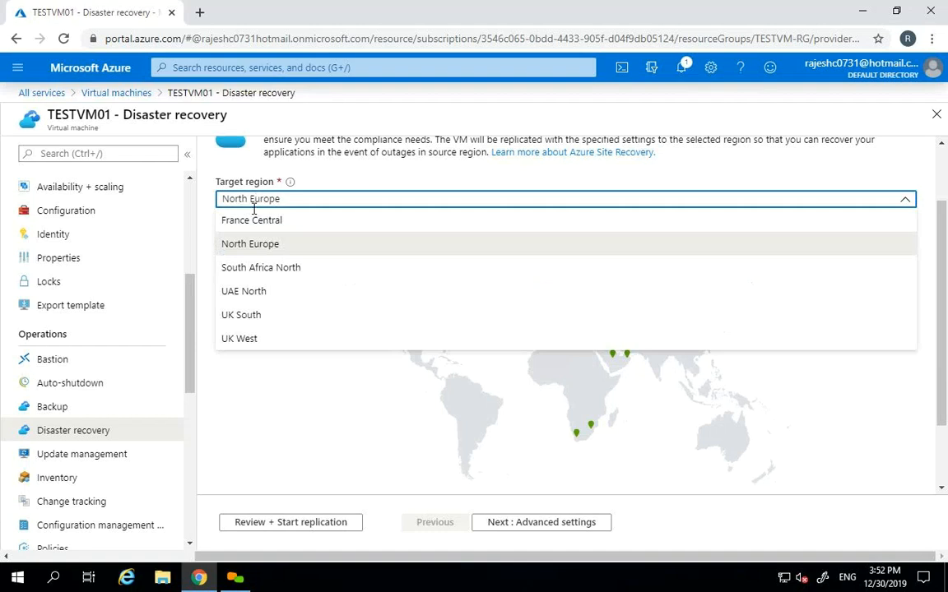
left_click(255, 247)
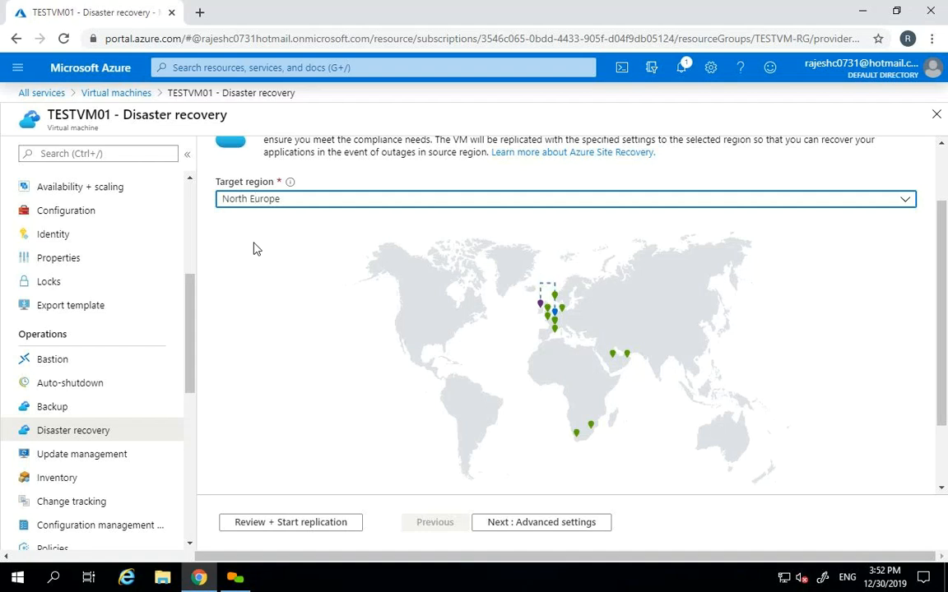
left_click(264, 201)
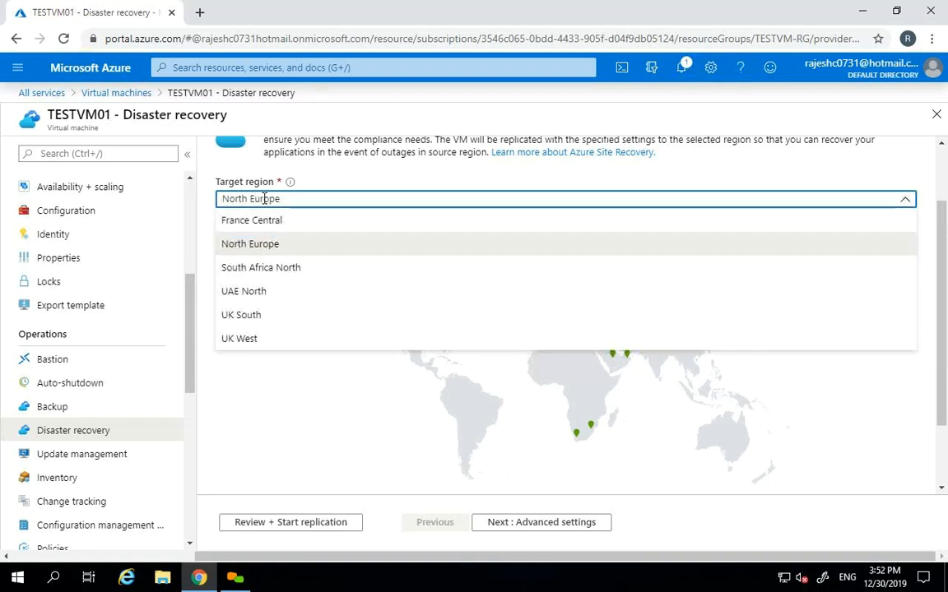
left_click(263, 293)
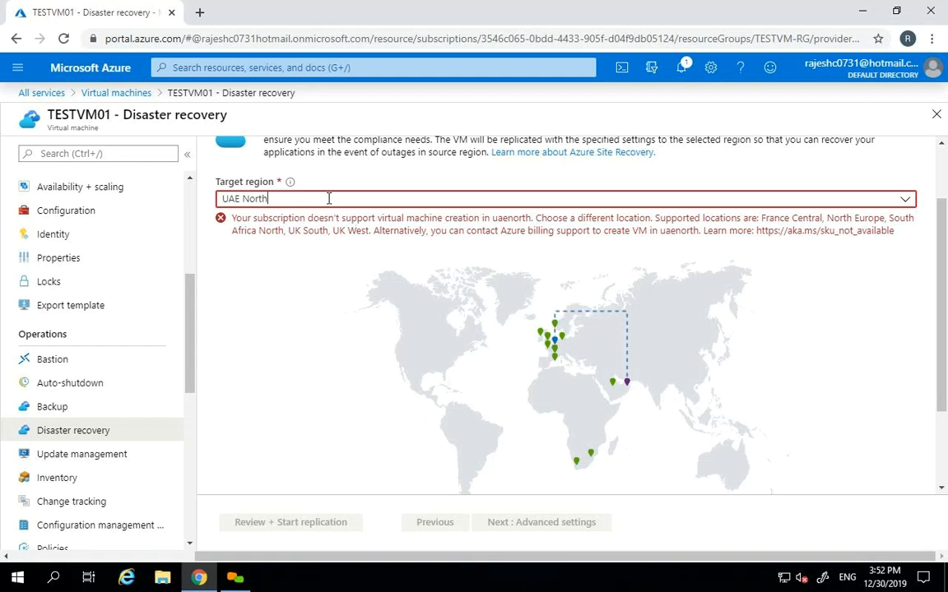
- Switch the target region from UAE North back to North Europe, clearing the error
left_click(328, 198)
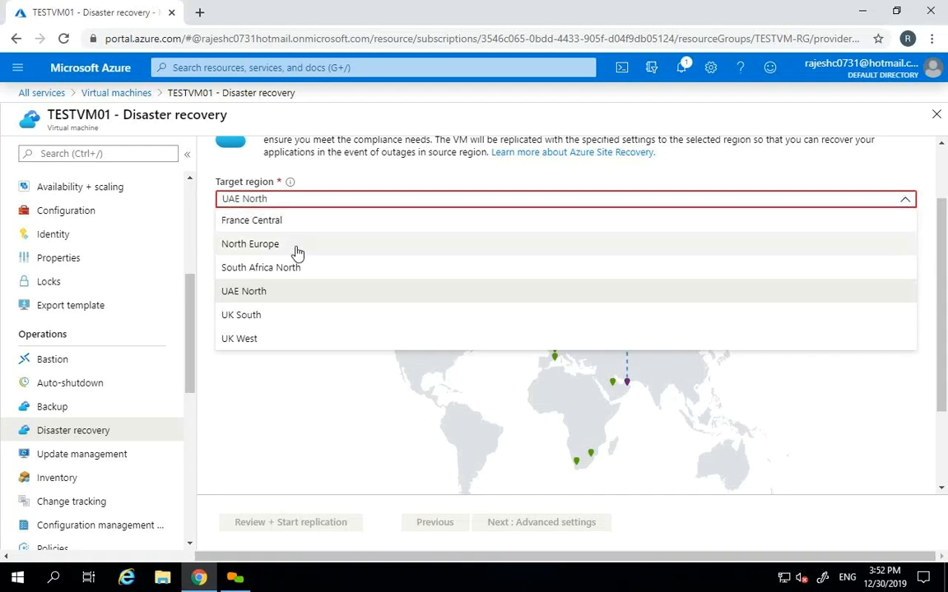
left_click(312, 303)
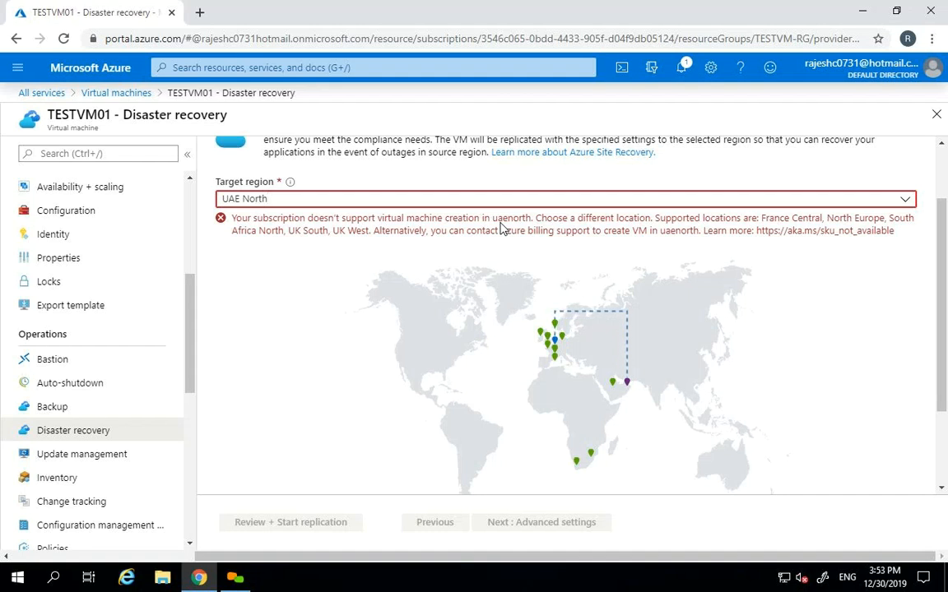
left_click(351, 199)
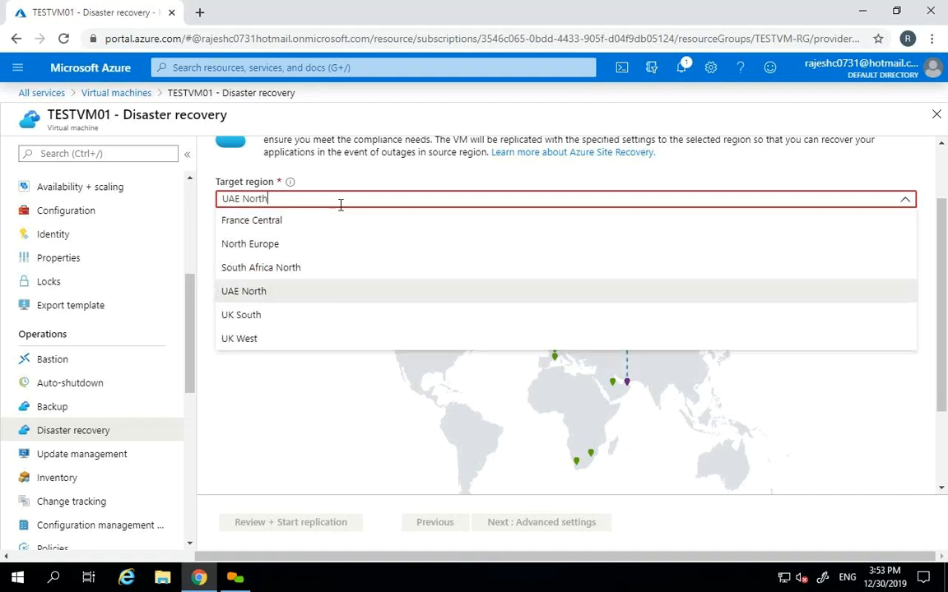
left_click(294, 251)
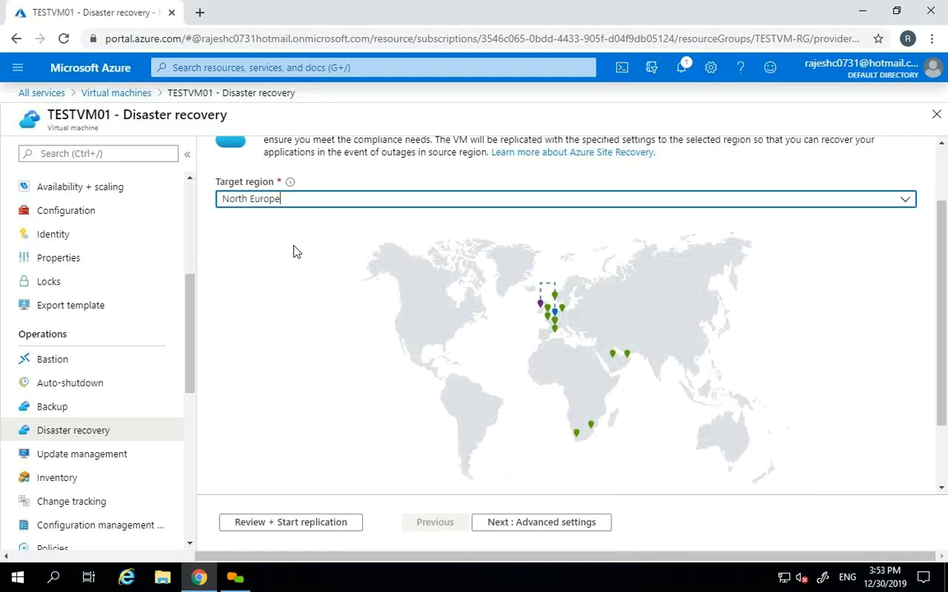
scroll(937, 296, "down", 2)
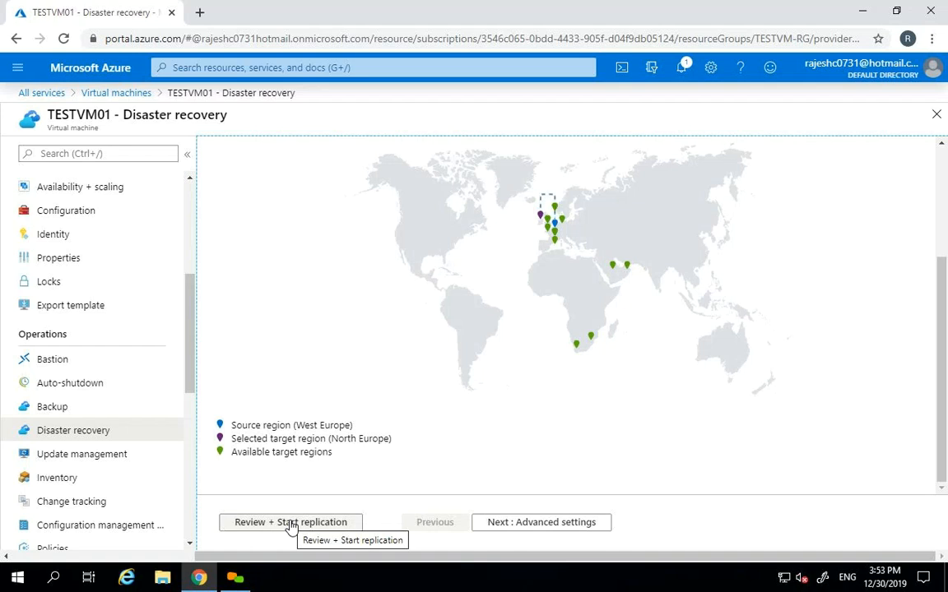
left_click(290, 523)
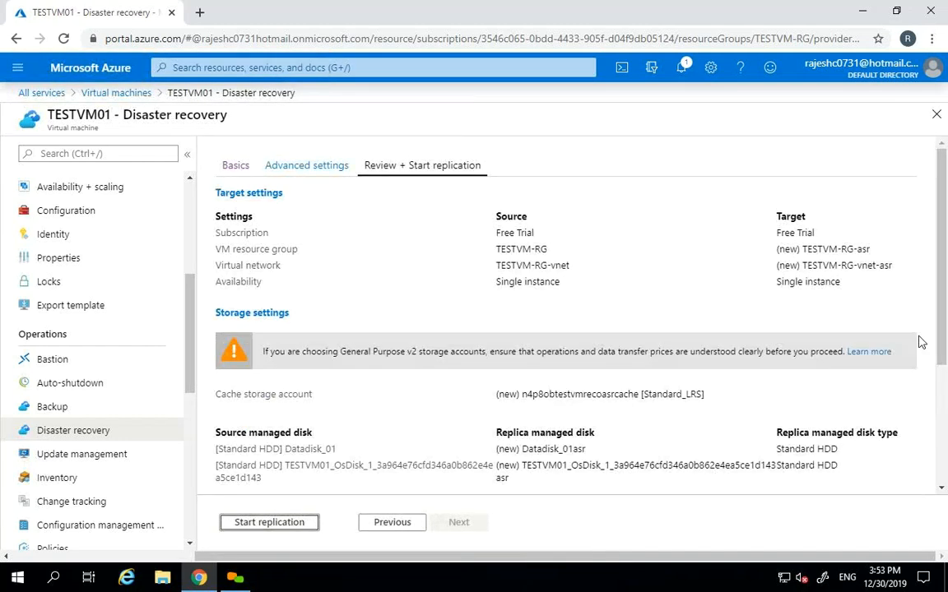
- Scroll the review summary to Replication settings showing vault TESTVMRECOVERYVAULTNORTH and Standard HDD replica disks
left_click(939, 203)
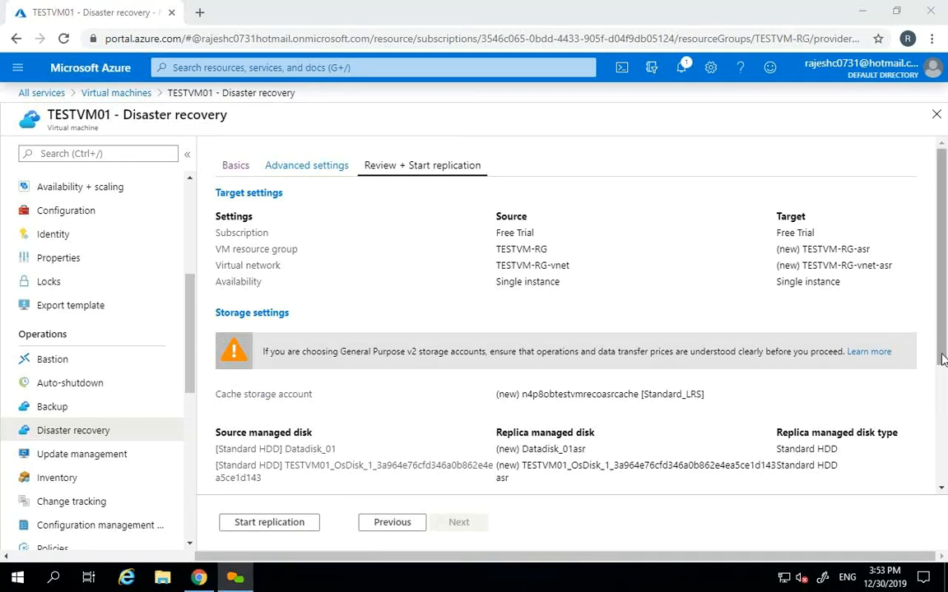
left_click(941, 490)
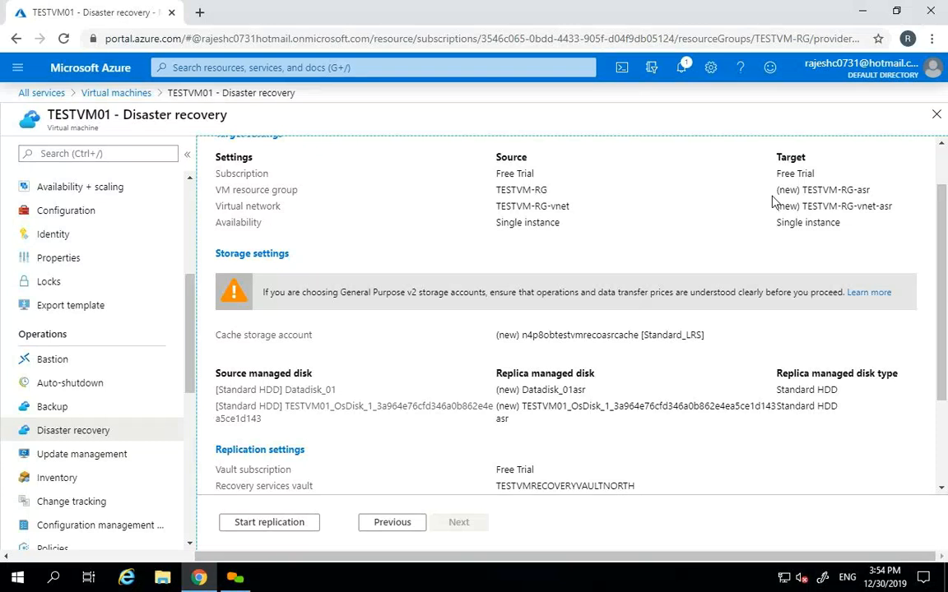
left_click_drag(497, 174, 534, 172)
left_click_drag(777, 174, 816, 172)
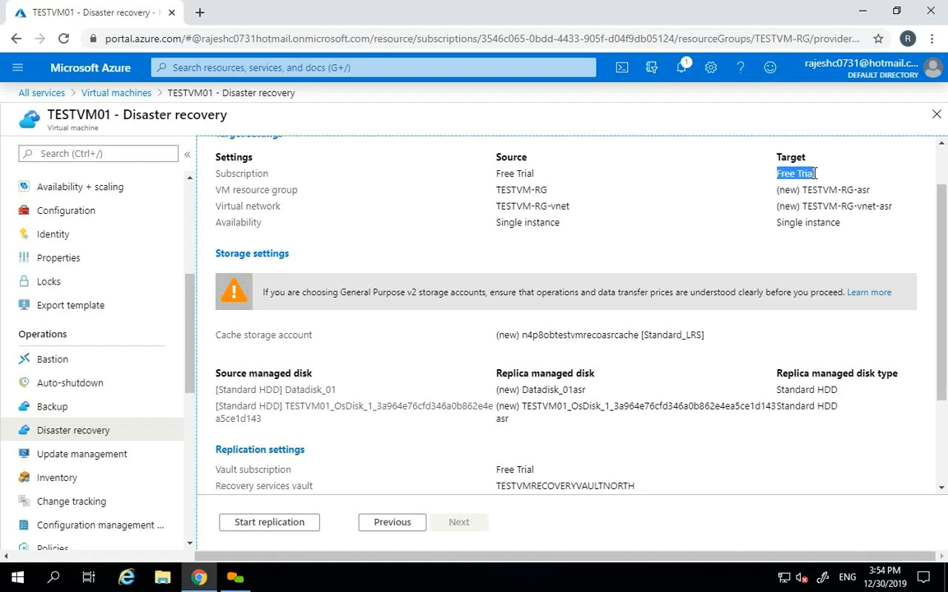
left_click_drag(497, 190, 551, 190)
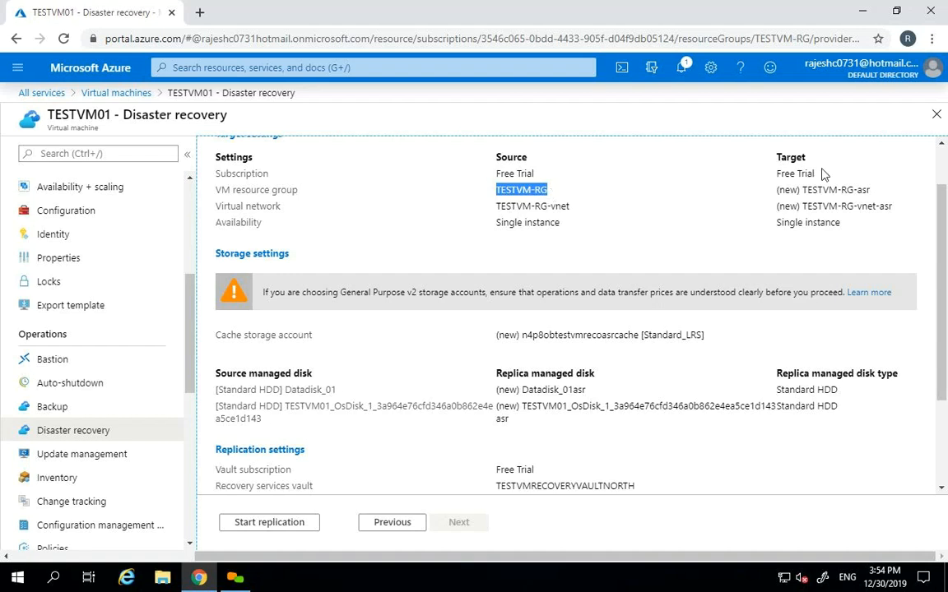
left_click_drag(802, 189, 781, 191)
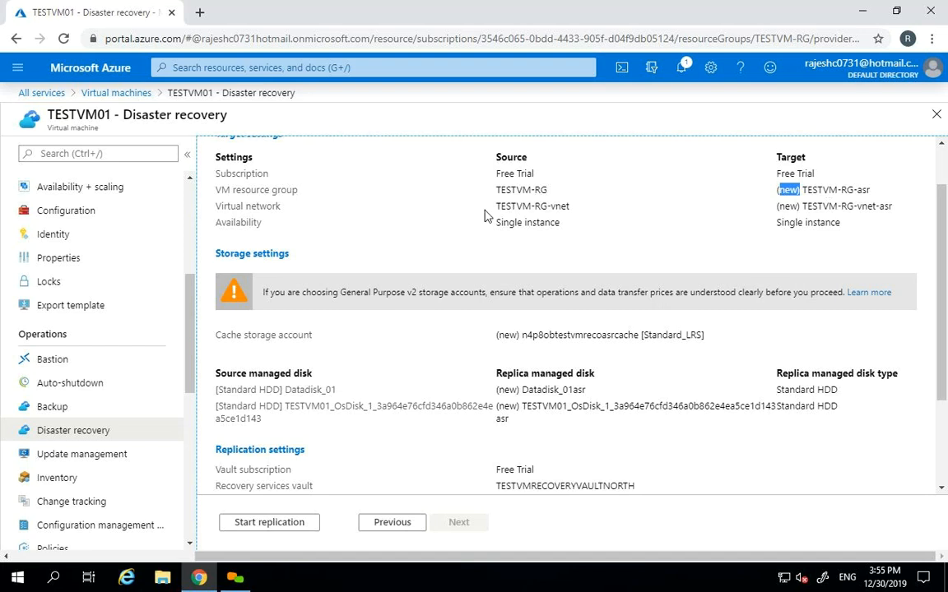
left_click_drag(497, 207, 566, 206)
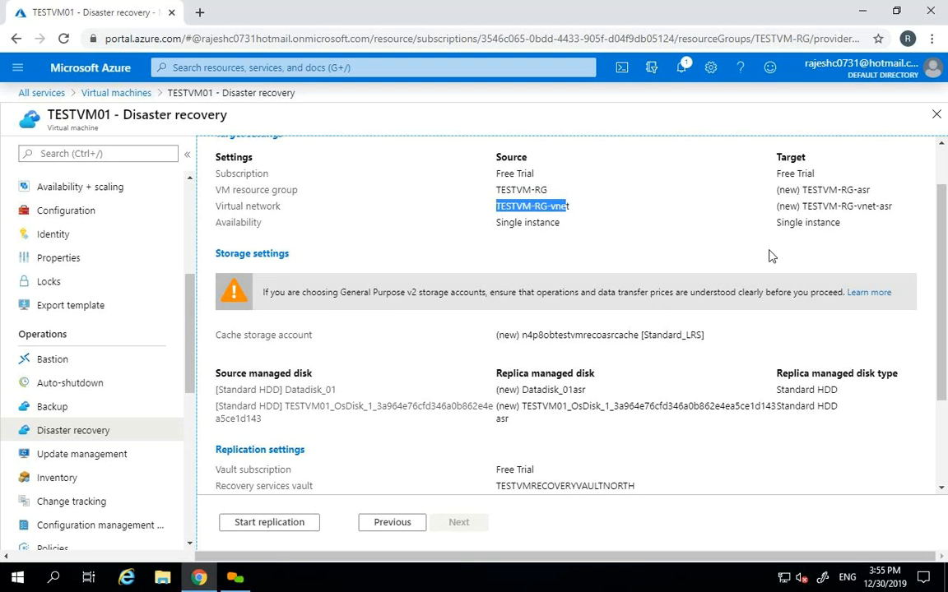
scroll(941, 319, "down", 1)
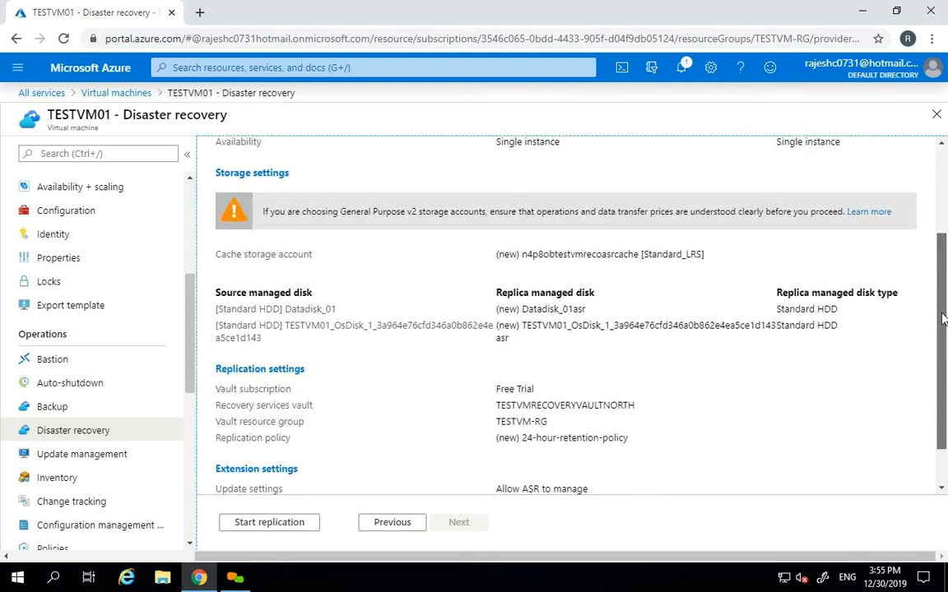
left_click_drag(942, 319, 942, 330)
left_click_drag(497, 276, 599, 279)
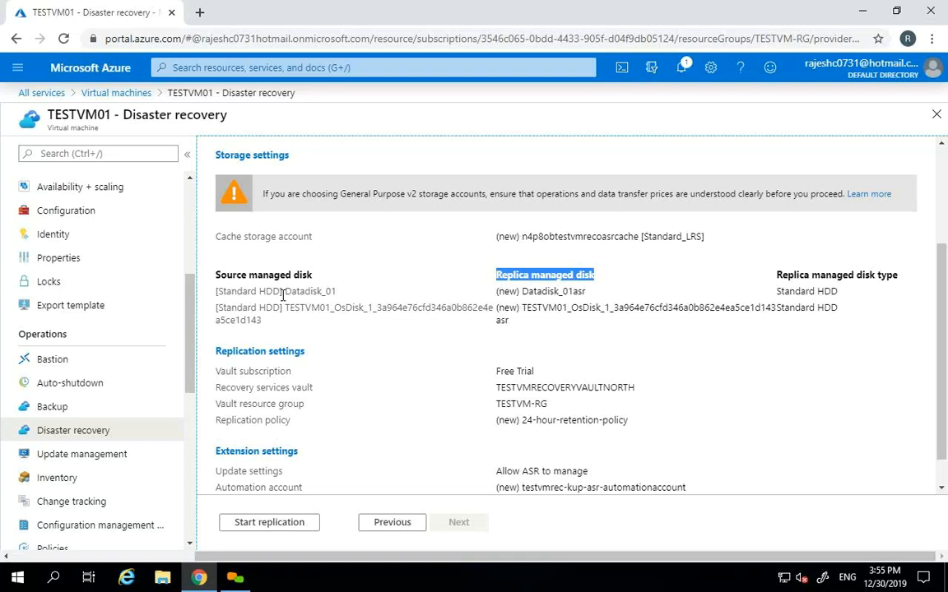
left_click_drag(284, 292, 338, 295)
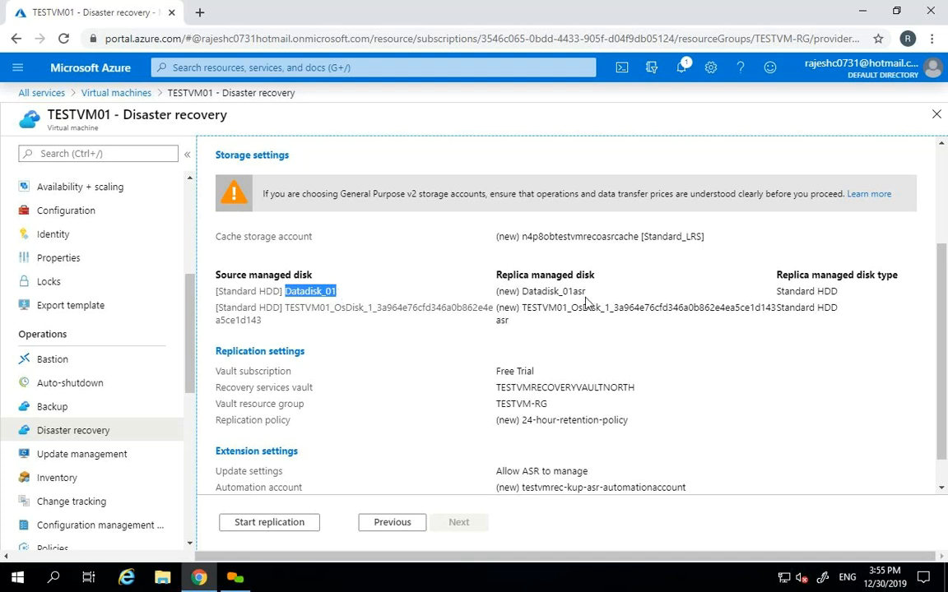
left_click_drag(585, 292, 526, 294)
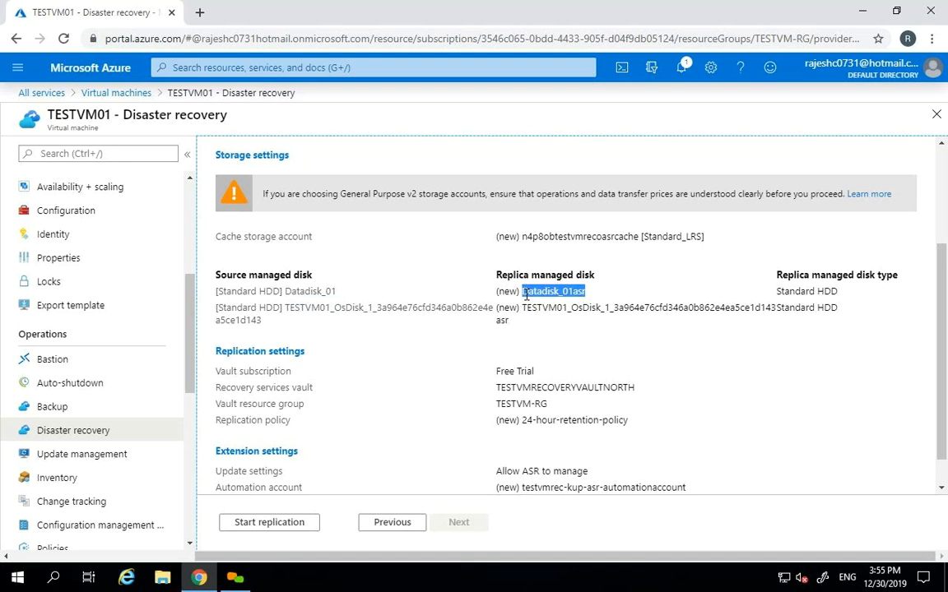
left_click_drag(334, 308, 367, 308)
left_click_drag(521, 307, 524, 325)
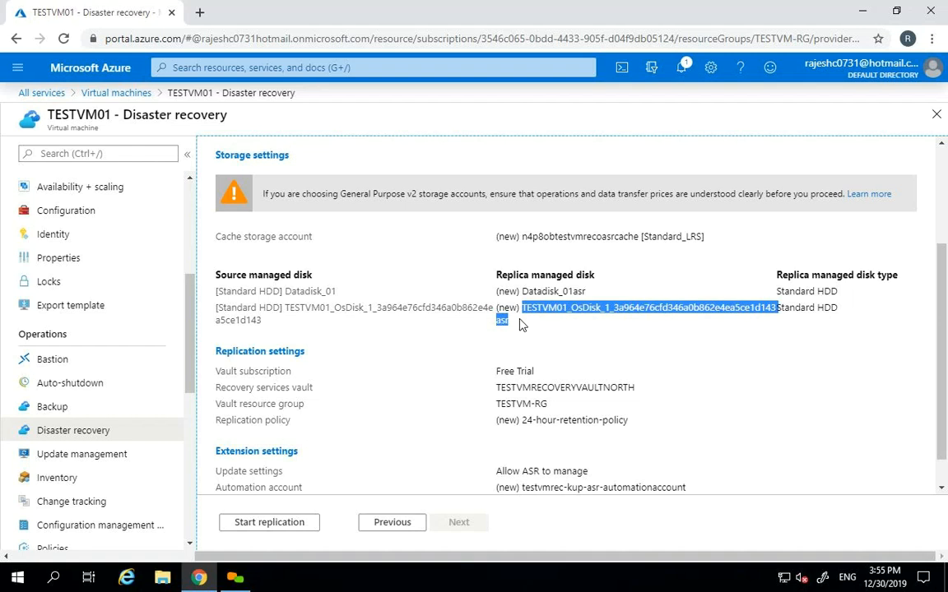
left_click_drag(943, 322, 942, 340)
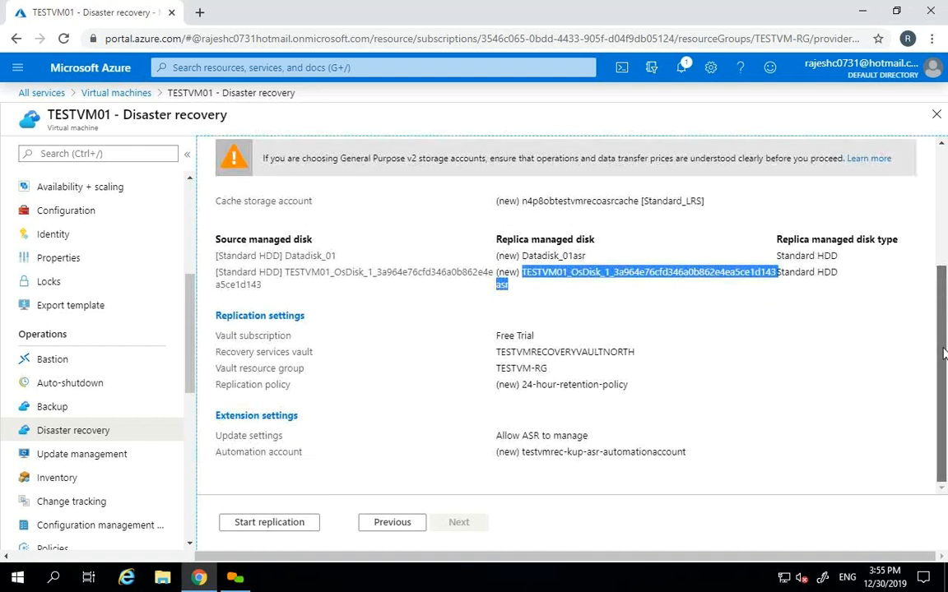
double_click(519, 352)
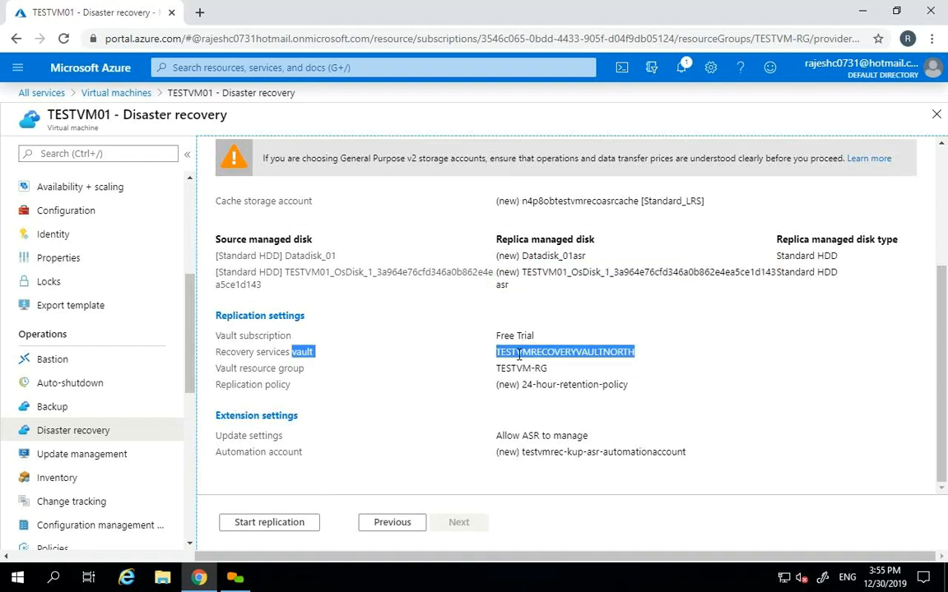
left_click(519, 356)
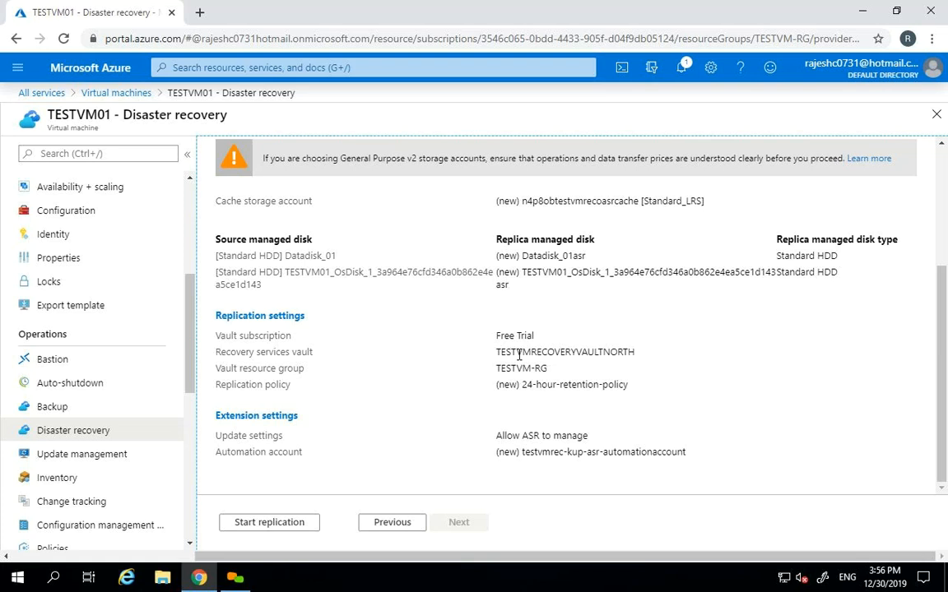
double_click(546, 352)
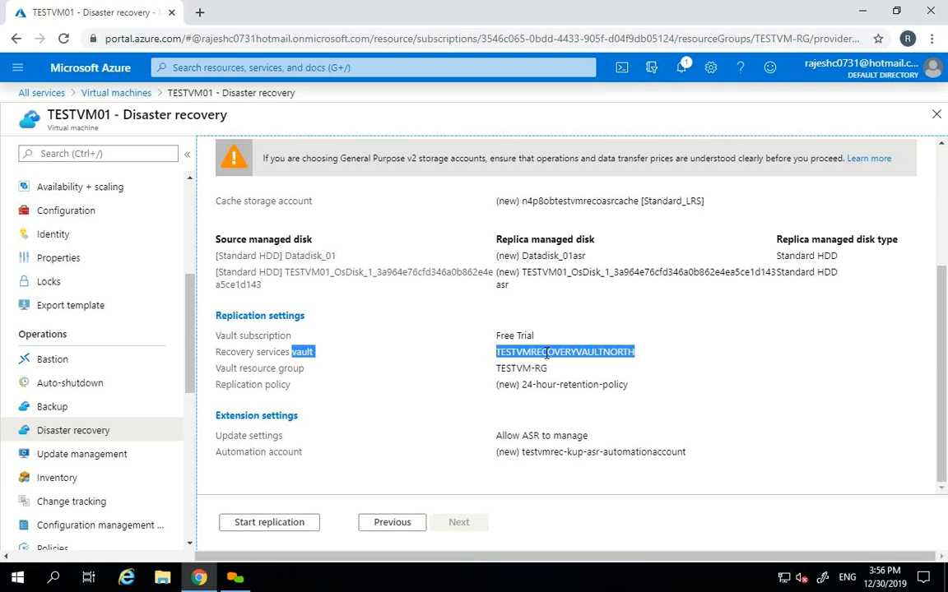
left_click(936, 116)
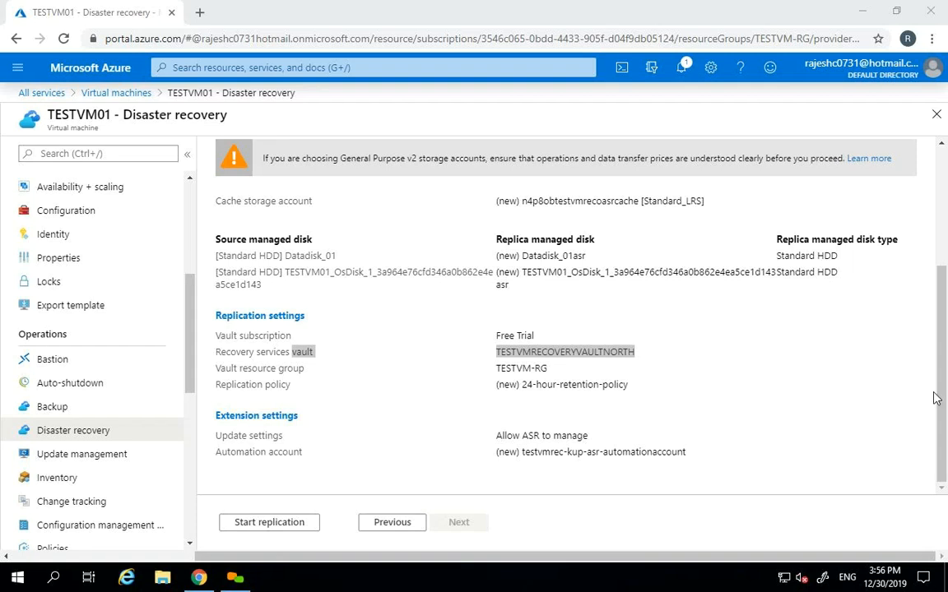
left_click_drag(943, 388, 944, 269)
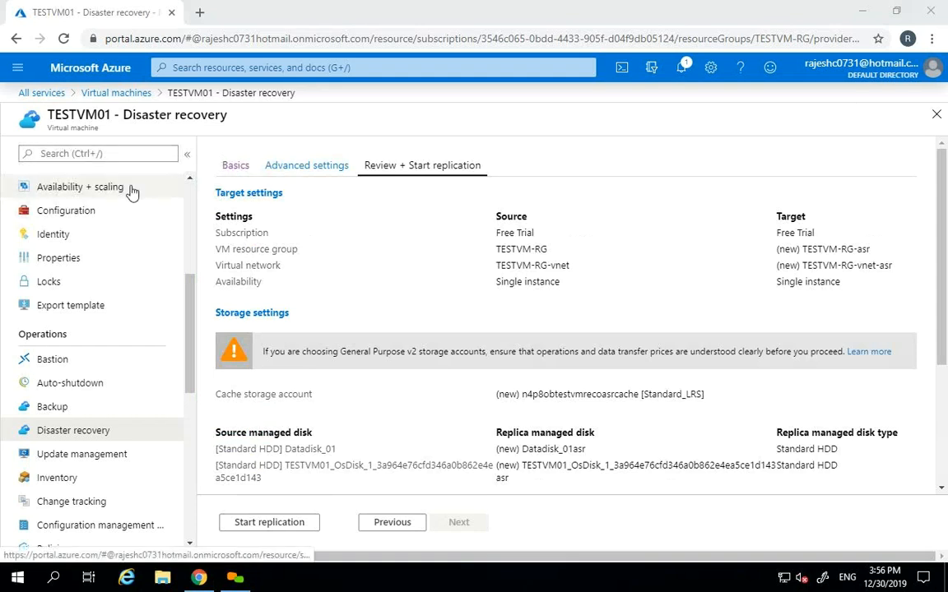
left_click(63, 411)
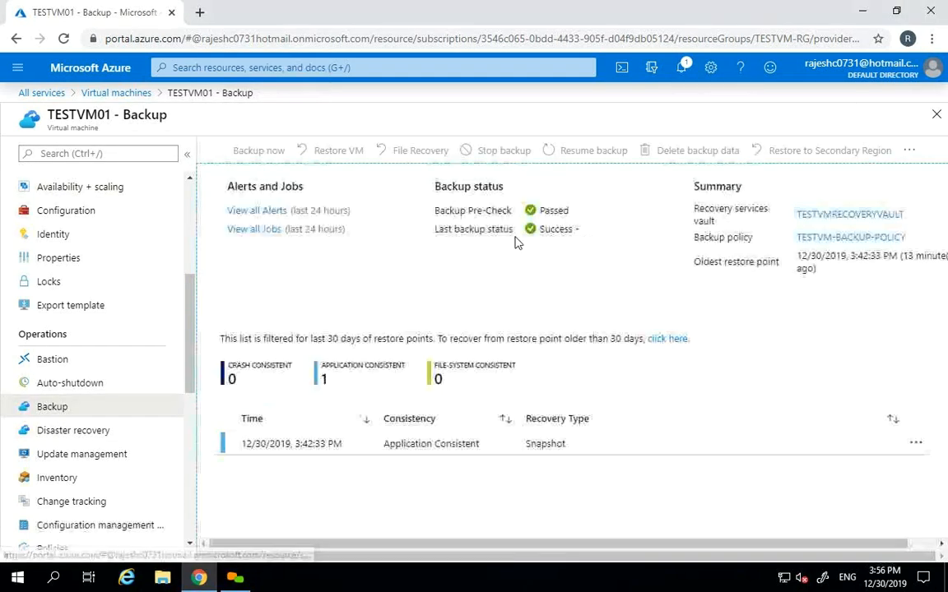
- Go to TESTVM01's Overview page and highlight its West Europe location
left_click(68, 436)
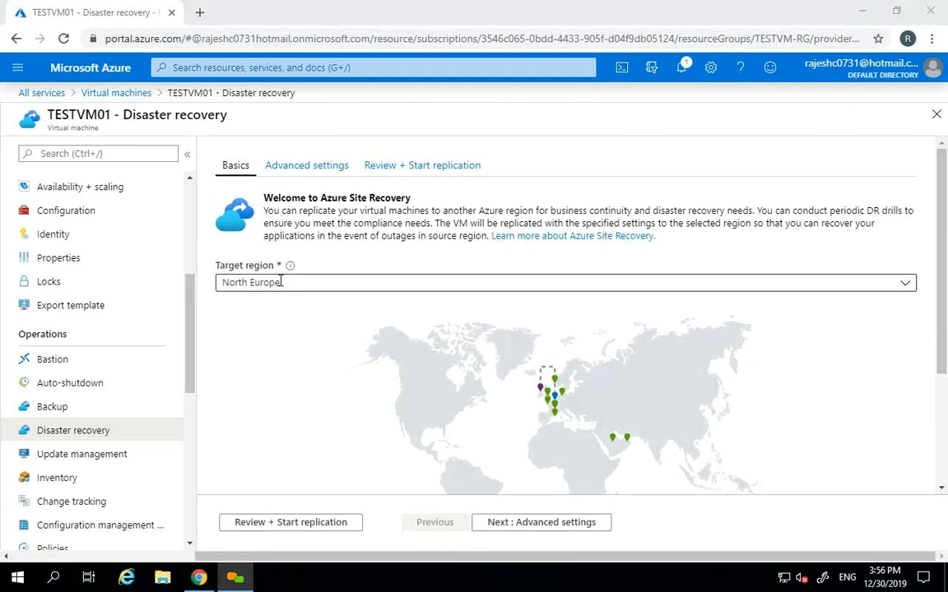
left_click_drag(189, 288, 189, 192)
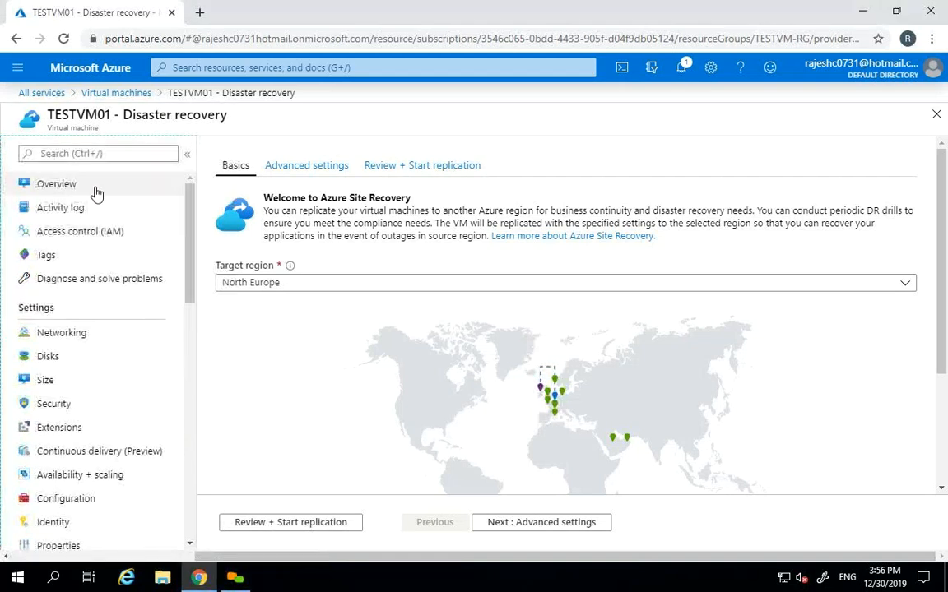
left_click(96, 187)
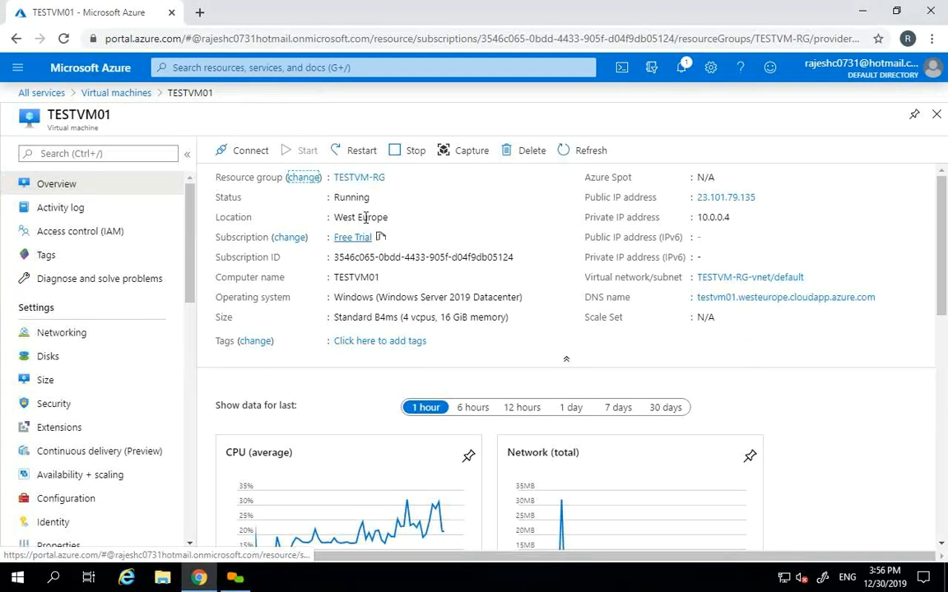
double_click(363, 217)
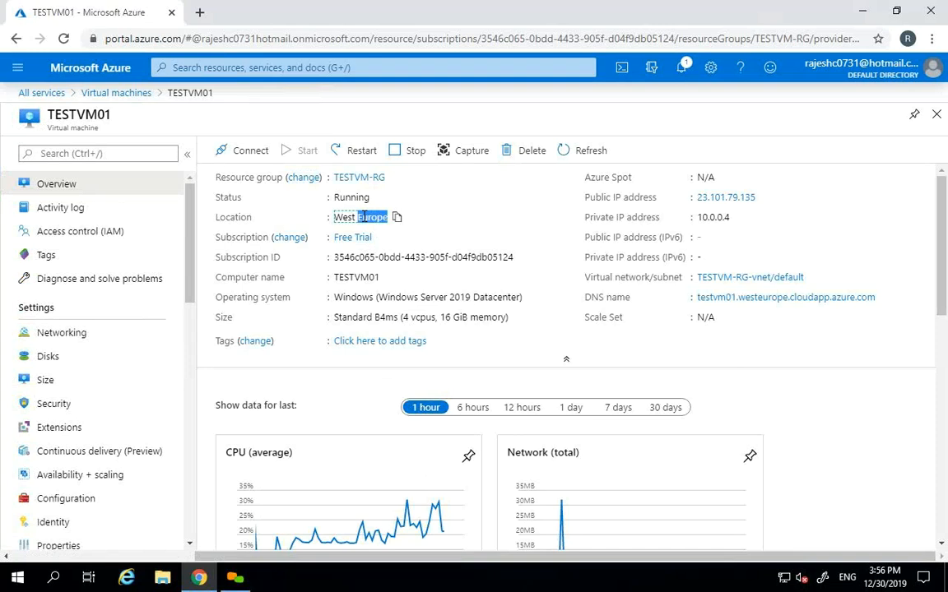
- Reopen TESTVM01's disaster recovery setup, keep North Europe as target, and go to review
scroll(148, 366, "down", 3)
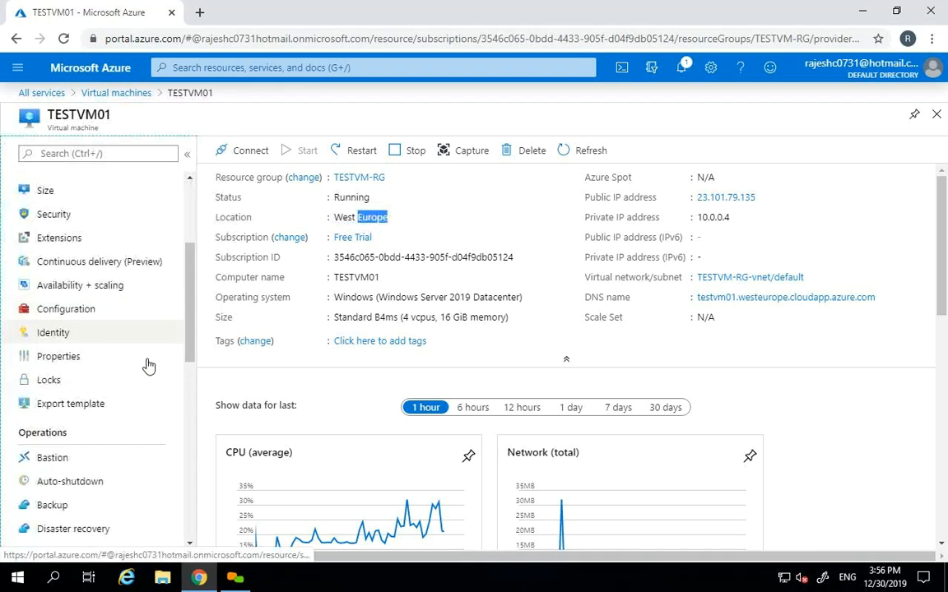
left_click(82, 528)
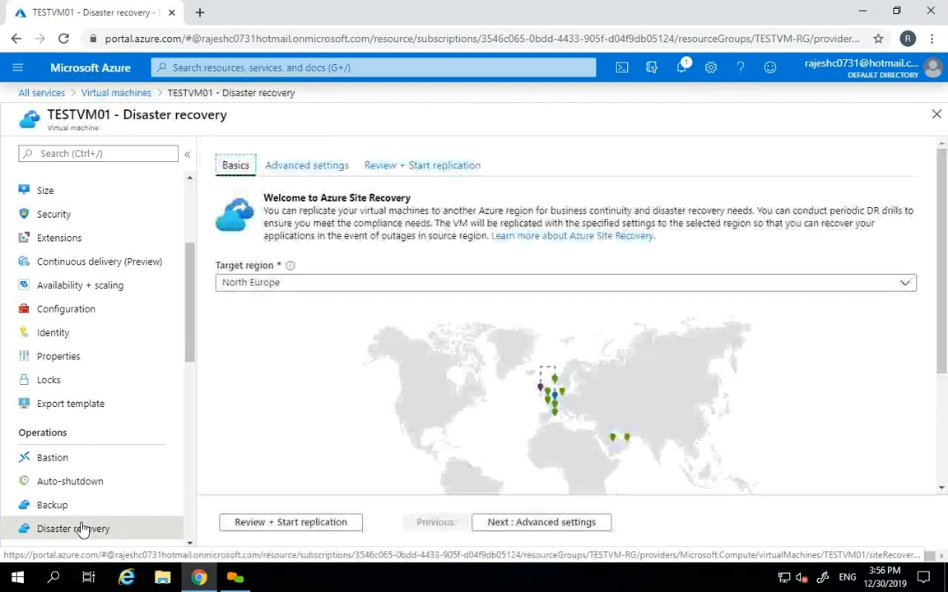
left_click(267, 283)
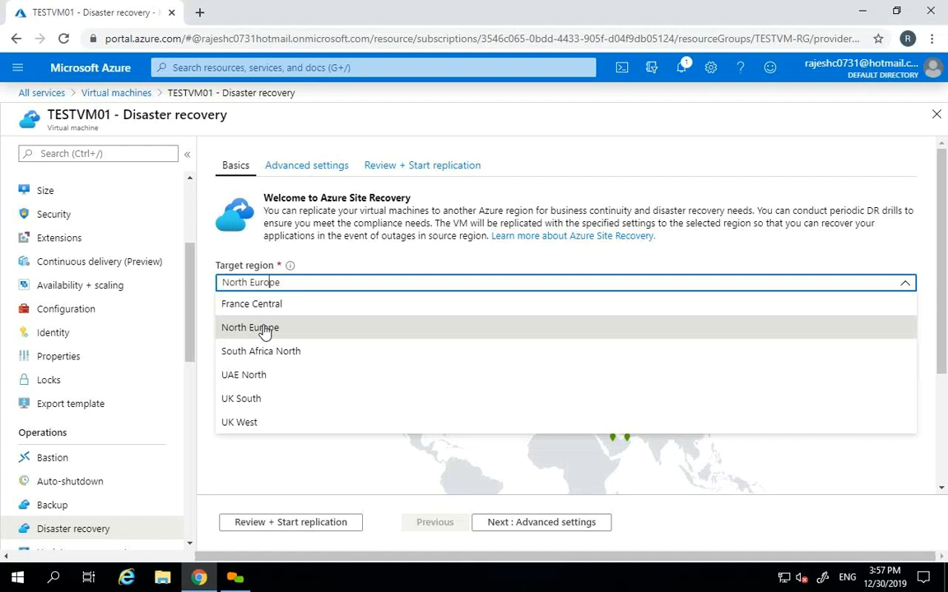
left_click(265, 329)
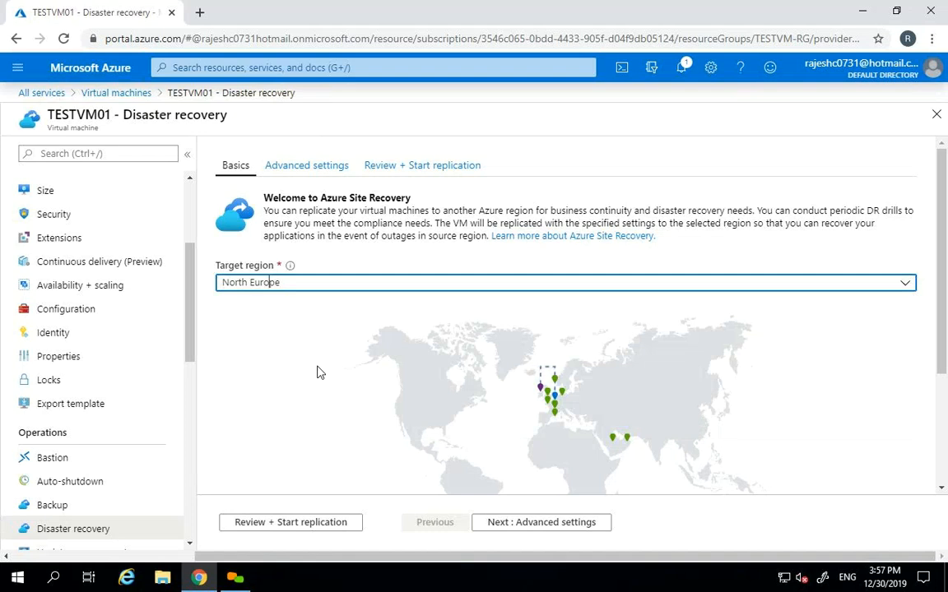
left_click(292, 283)
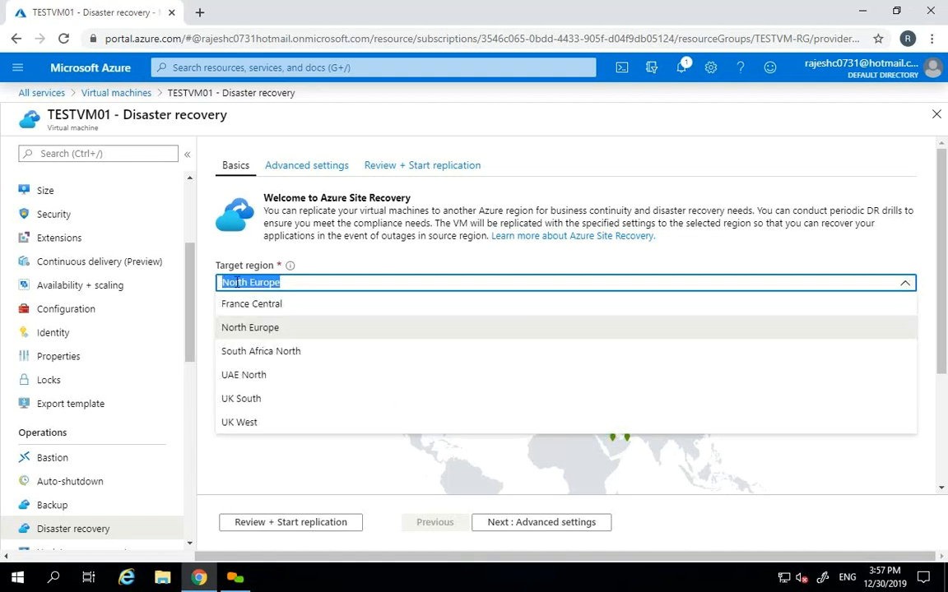
left_click(261, 334)
left_click(279, 523)
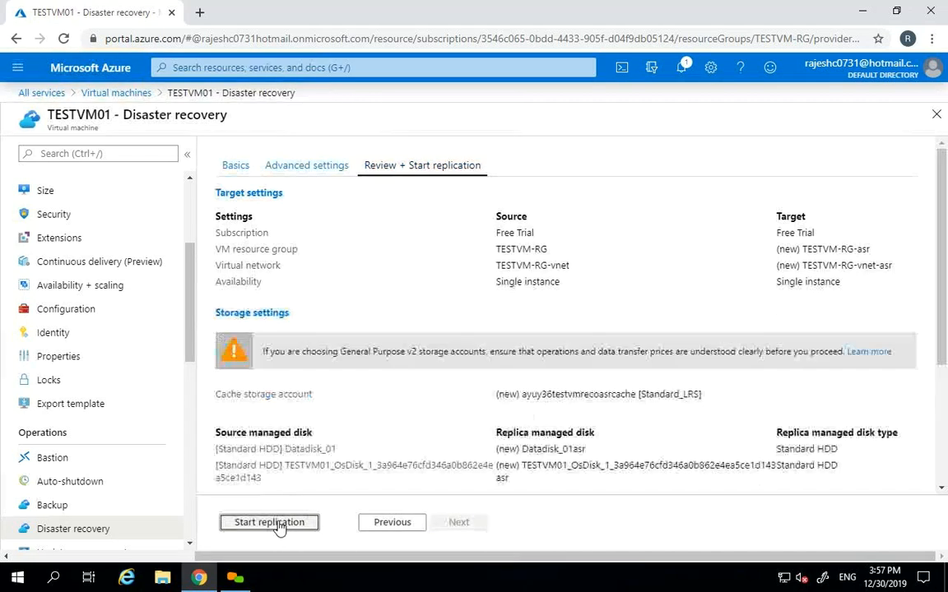
- Highlight the vault name on the review tab, then step back to the wizard's first page
left_click_drag(941, 220, 942, 328)
double_click(560, 365)
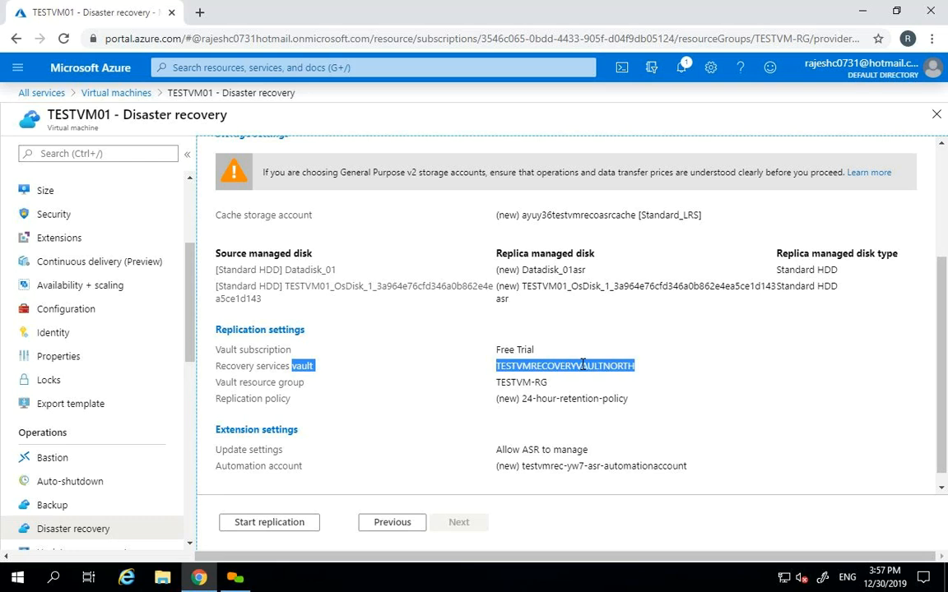
left_click(936, 120)
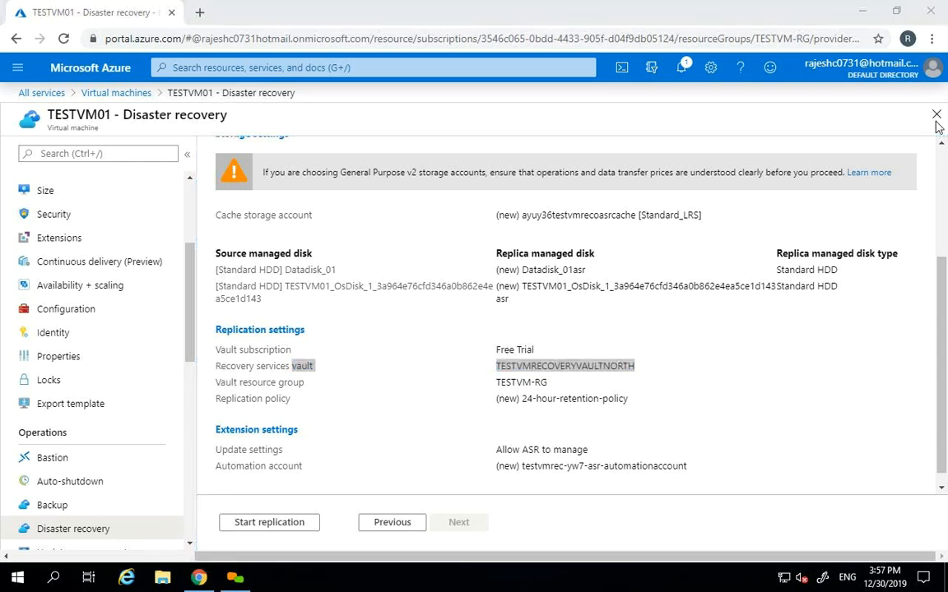
left_click(390, 523)
left_click(433, 525)
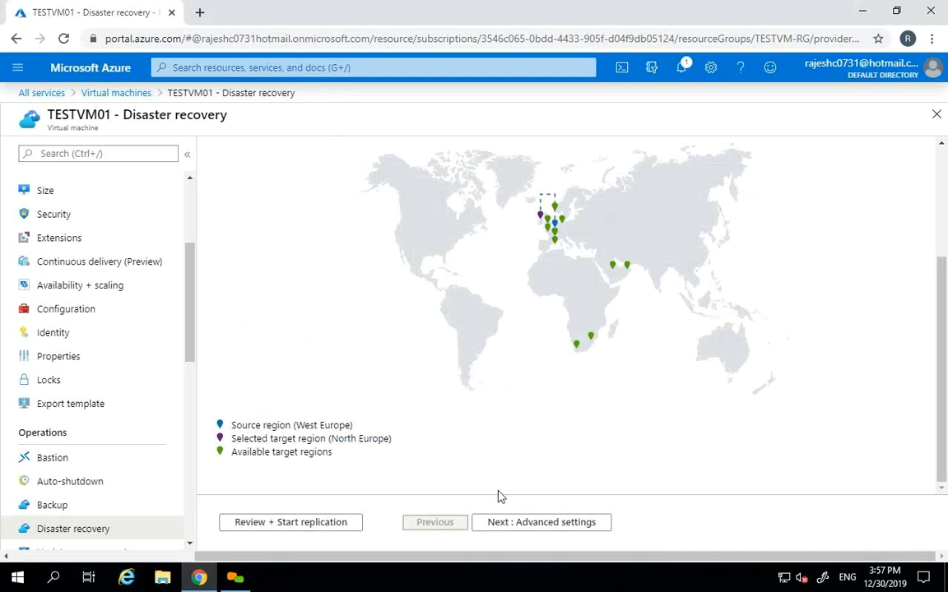
- Set France Central as the target region and return to the wizard's first step
scroll(942, 255, "up", 3)
left_click(287, 246)
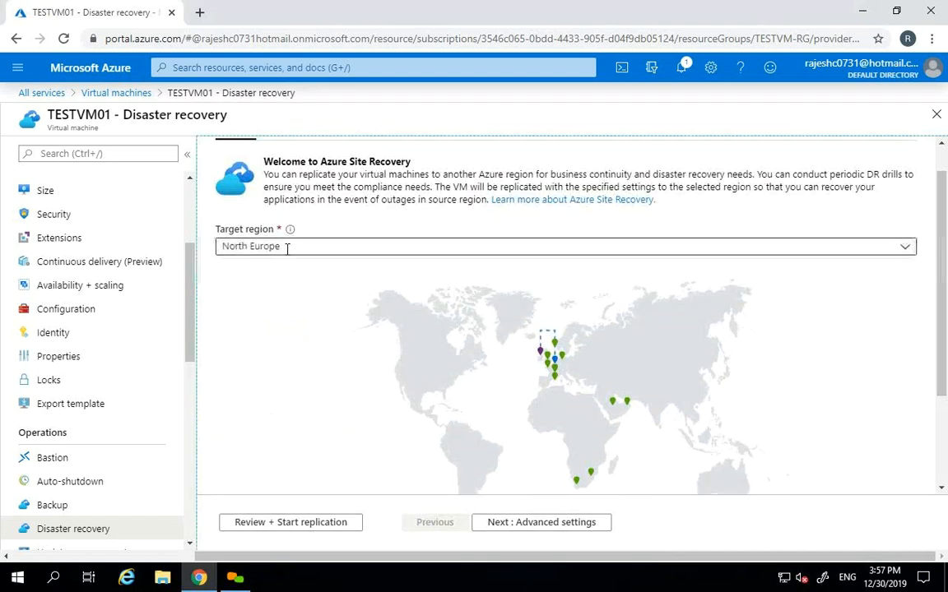
left_click(257, 275)
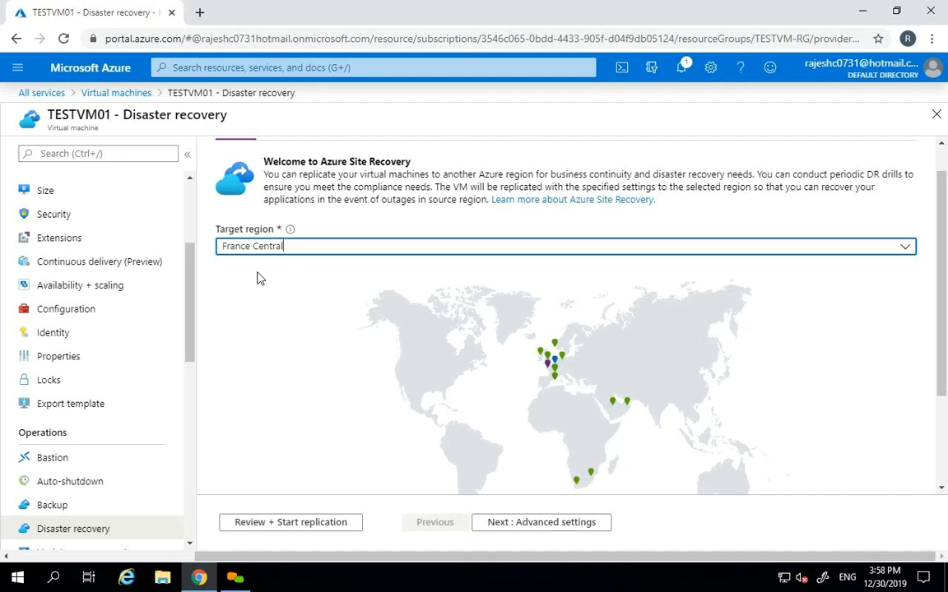
left_click(276, 523)
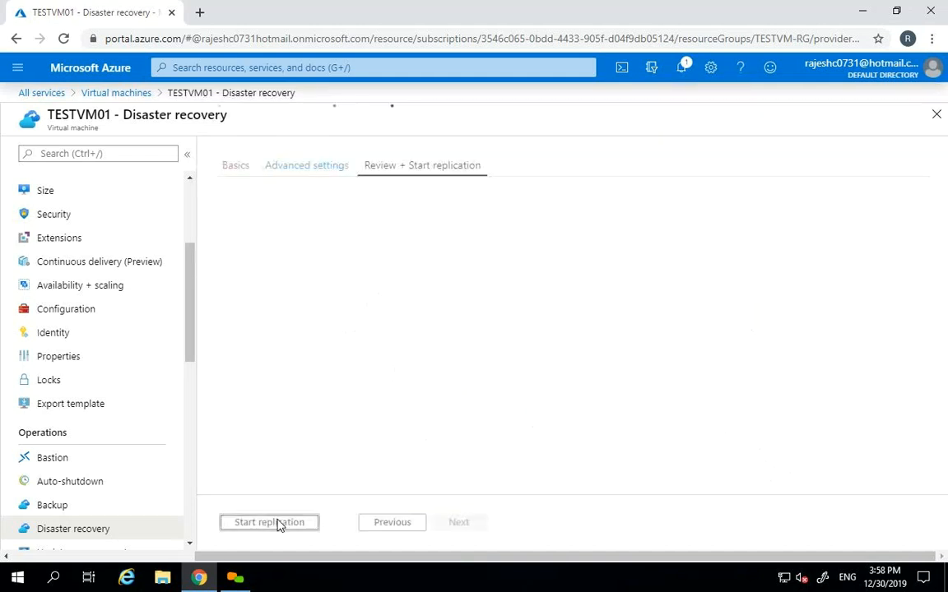
mouse_move(942, 280)
left_mouse_down()
mouse_move(942, 408)
mouse_move(942, 273)
left_mouse_up()
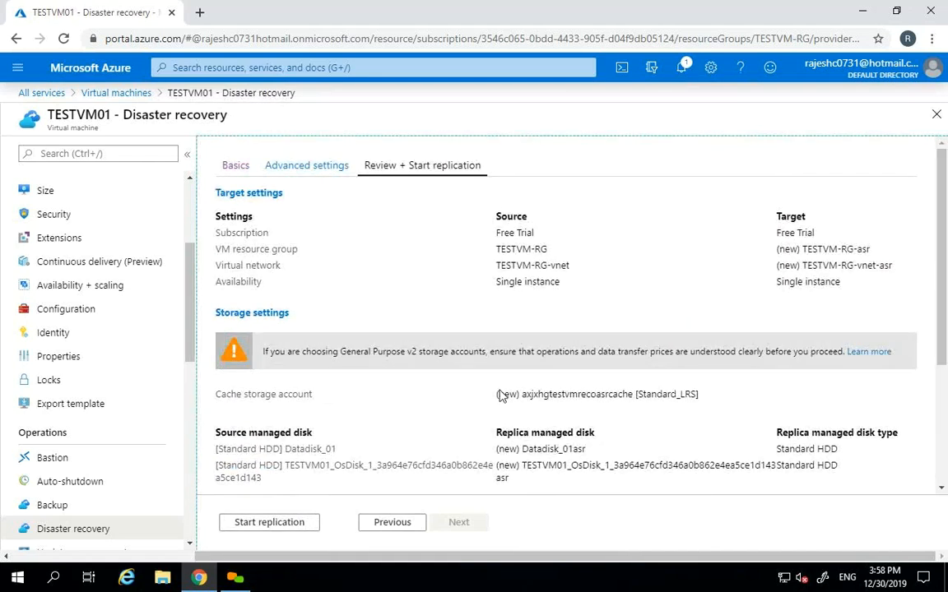
left_click(377, 523)
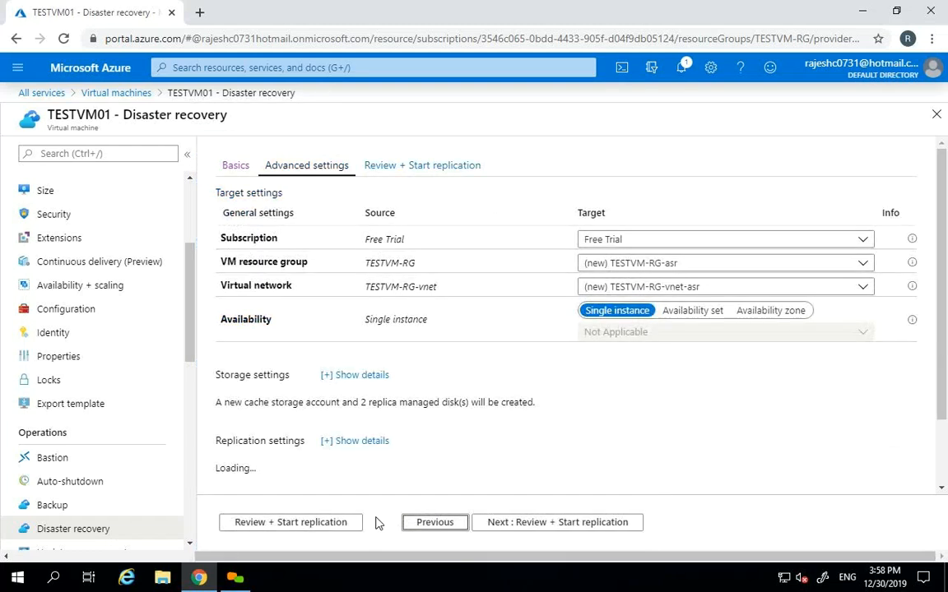
left_click(435, 527)
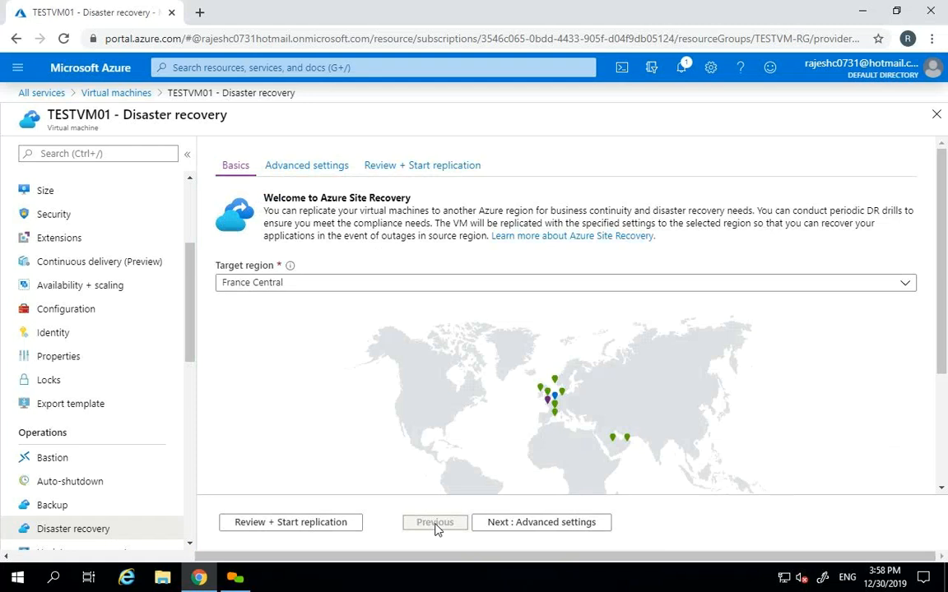
- Try North Europe, then France Central as target region, checking the map legend
scroll(942, 300, "down", 3)
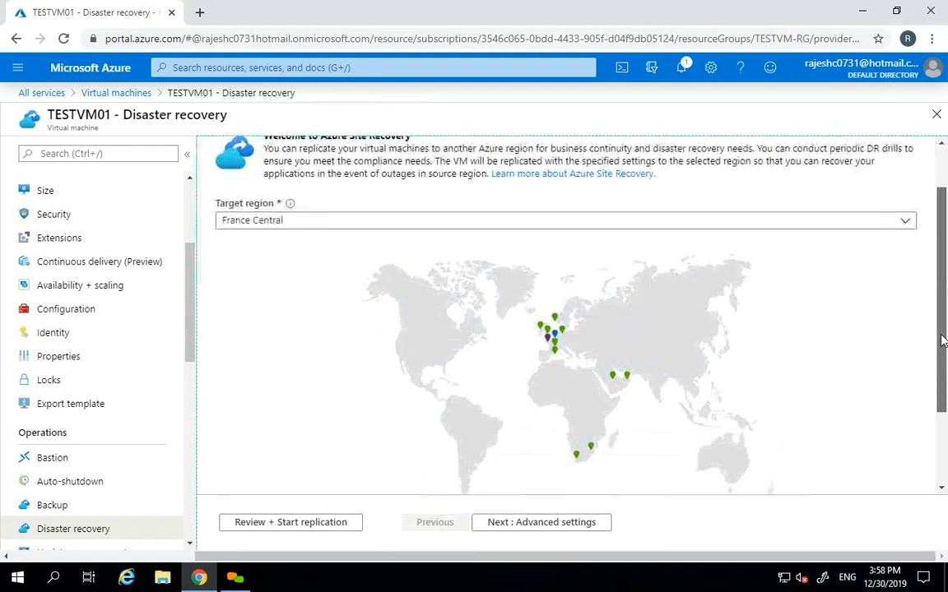
left_click(277, 173)
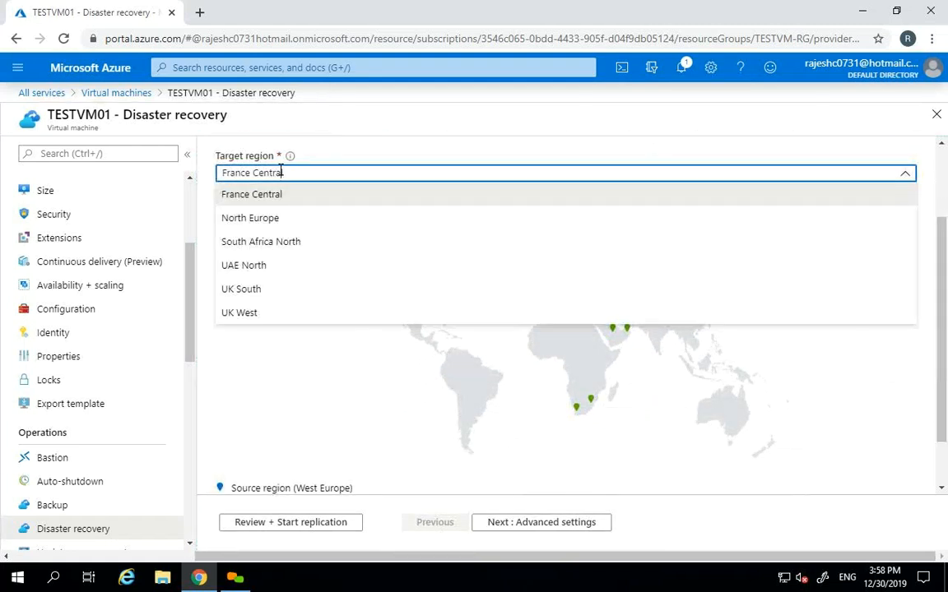
left_click(277, 221)
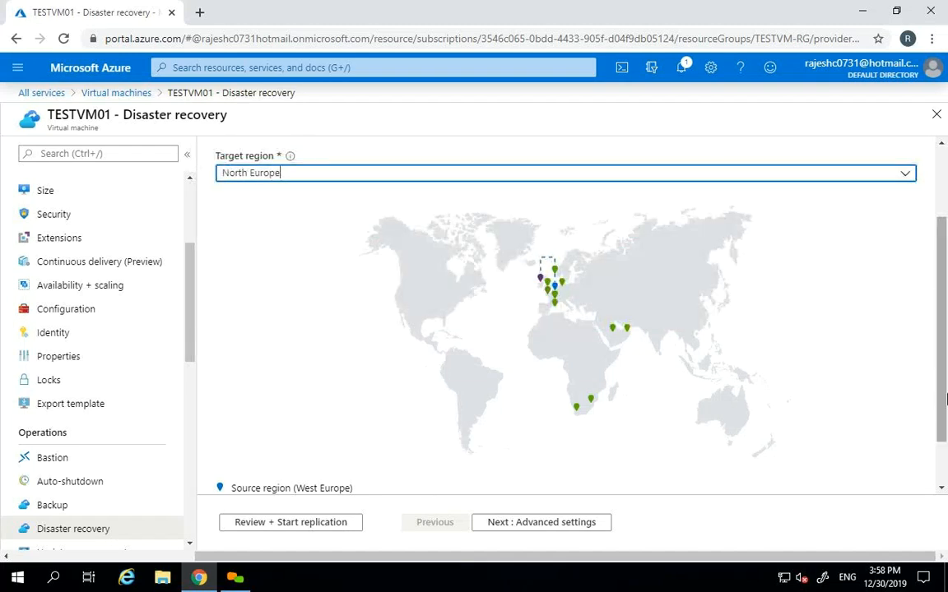
scroll(942, 362, "down", 2)
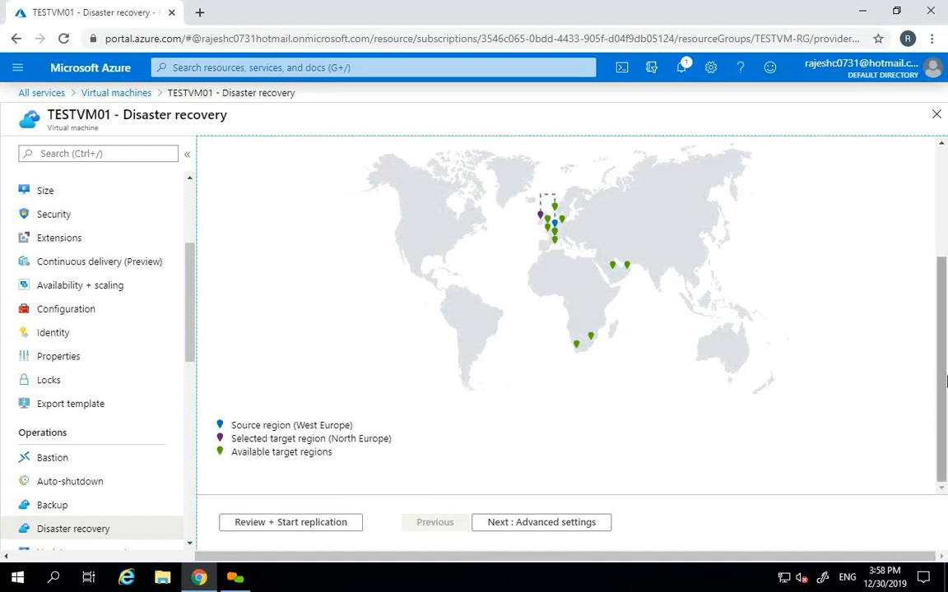
scroll(409, 231, "up", 1)
left_click(259, 142)
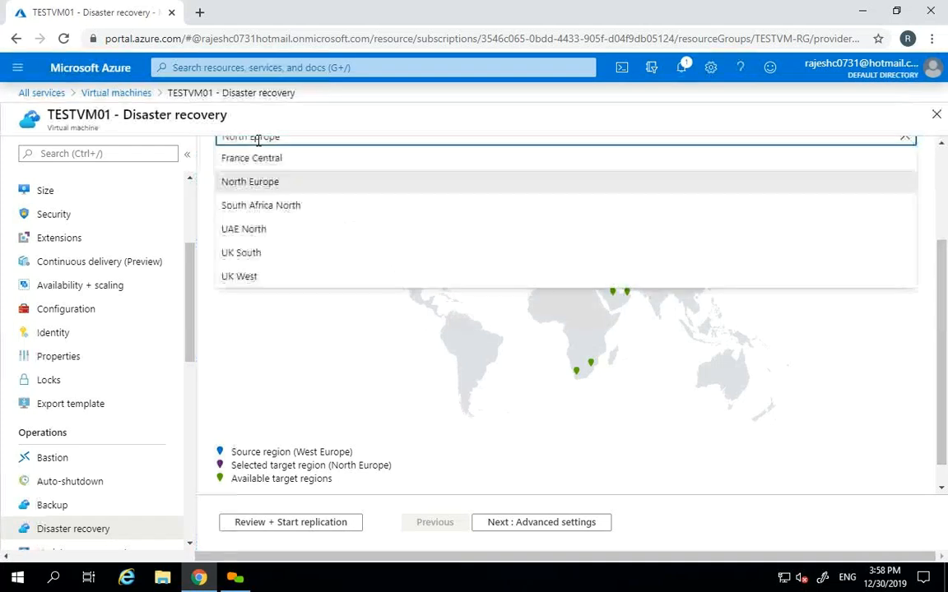
left_click(258, 169)
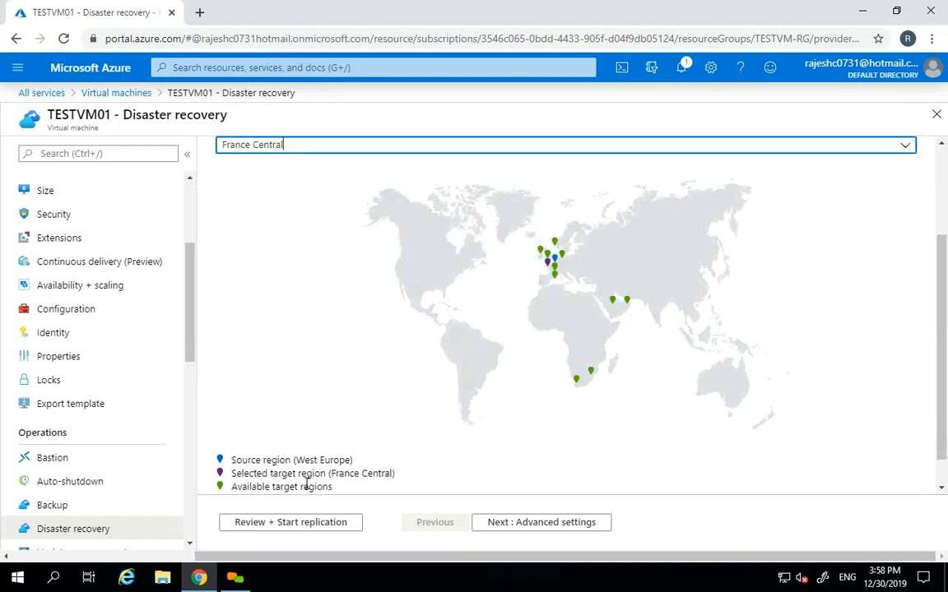
left_click_drag(335, 471, 391, 486)
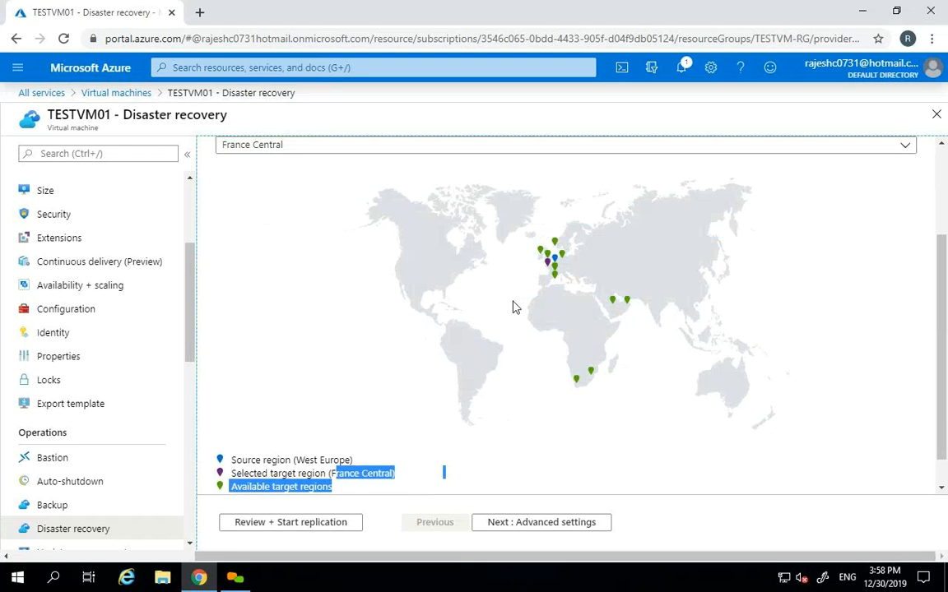
- Try South Africa North and UAE North, then settle on North Europe and advance
left_click(252, 146)
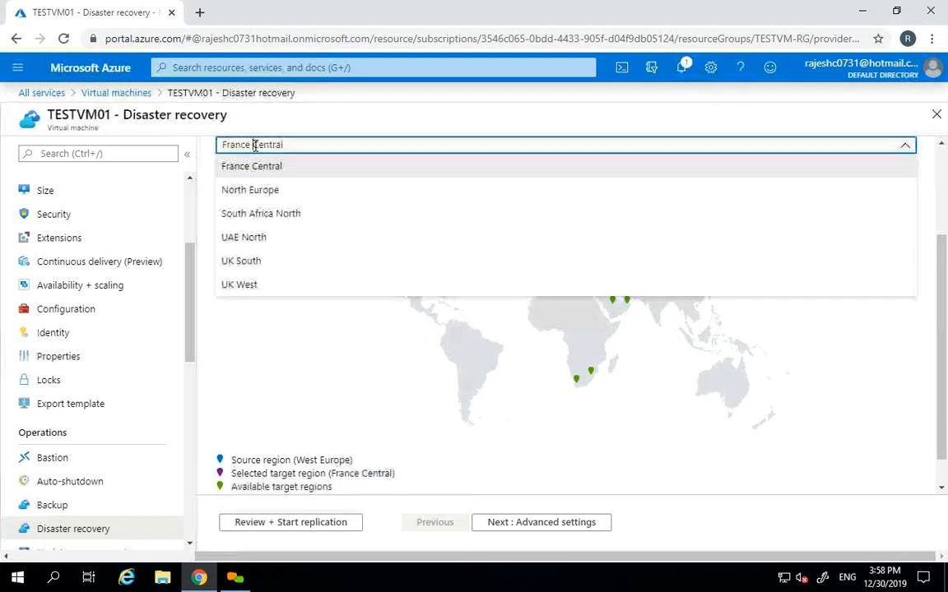
left_click(255, 213)
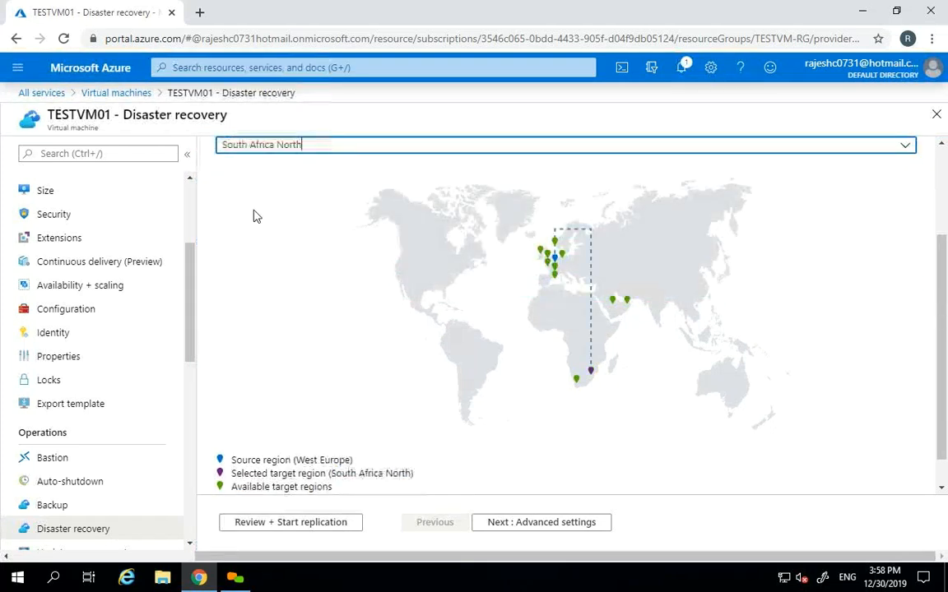
scroll(944, 282, "up", 1)
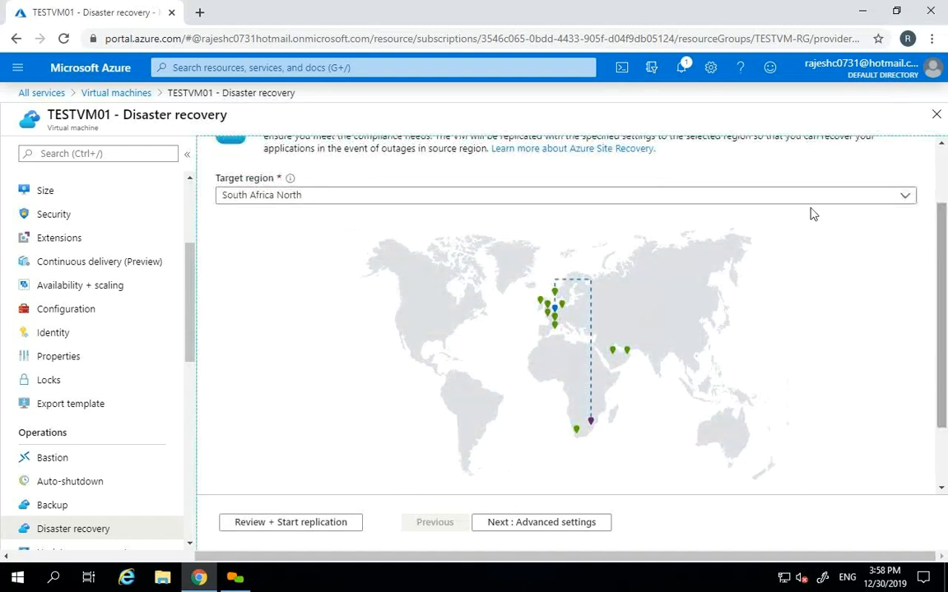
left_click(255, 194)
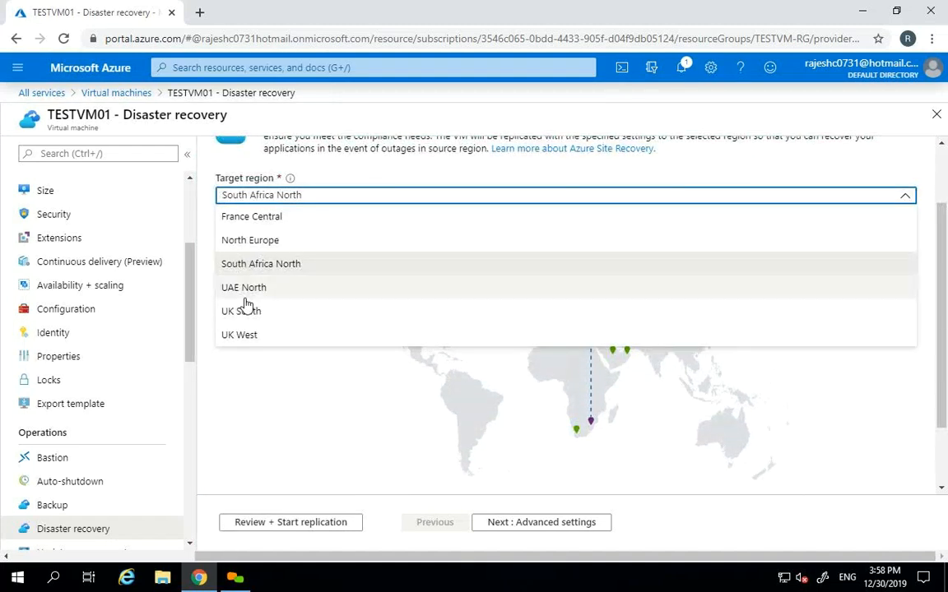
left_click(245, 296)
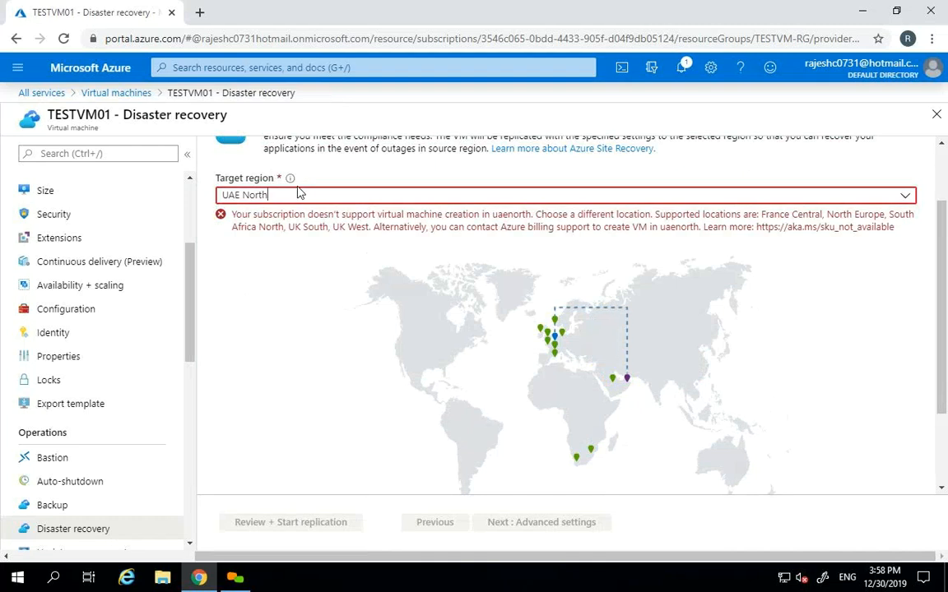
left_click(296, 195)
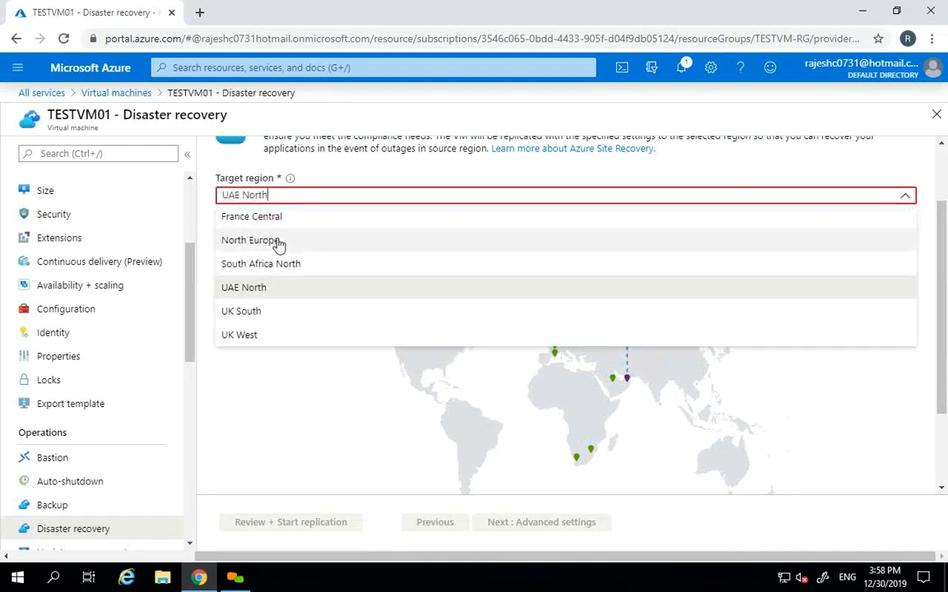
left_click(277, 241)
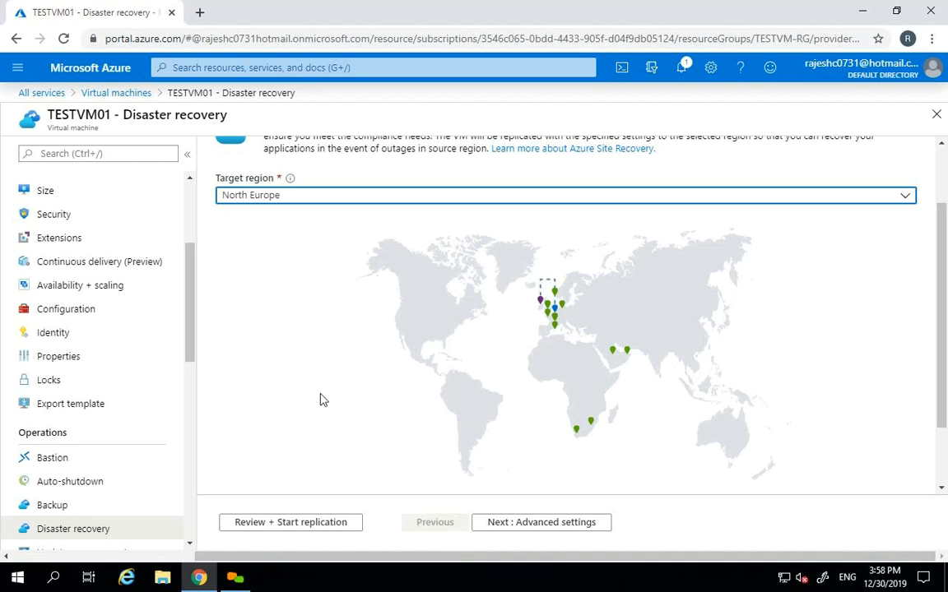
left_click(497, 526)
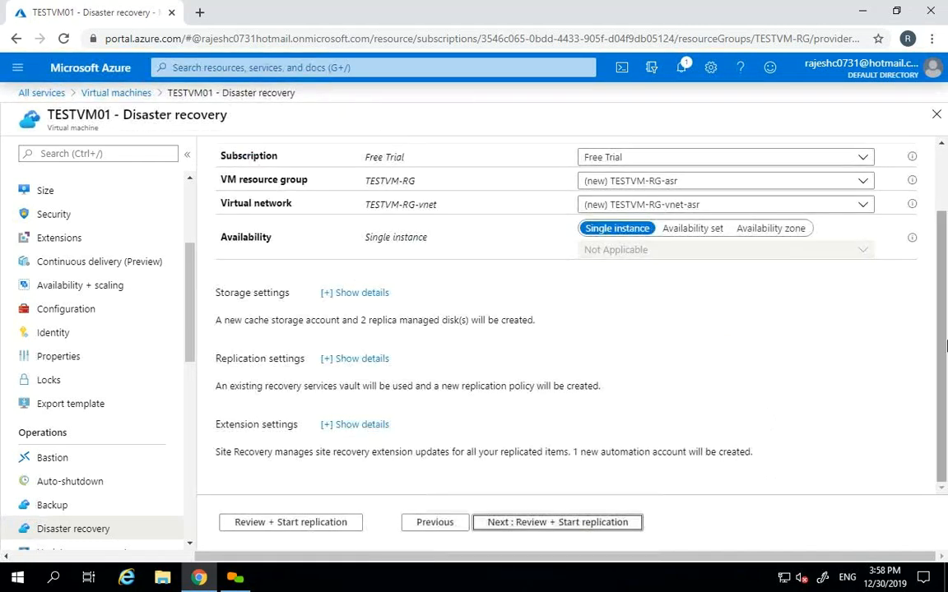
- Keep target resource group (new) TESTVM-RG-asr and network (new) TESTVM-RG-vnet-asr, then expand storage settings details
left_click_drag(944, 315, 944, 248)
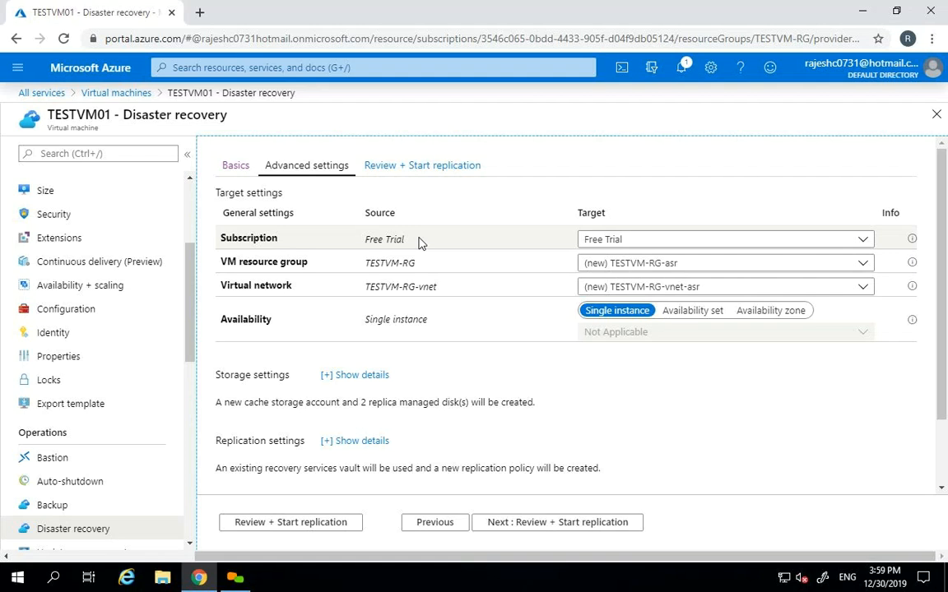
left_click_drag(419, 264, 364, 263)
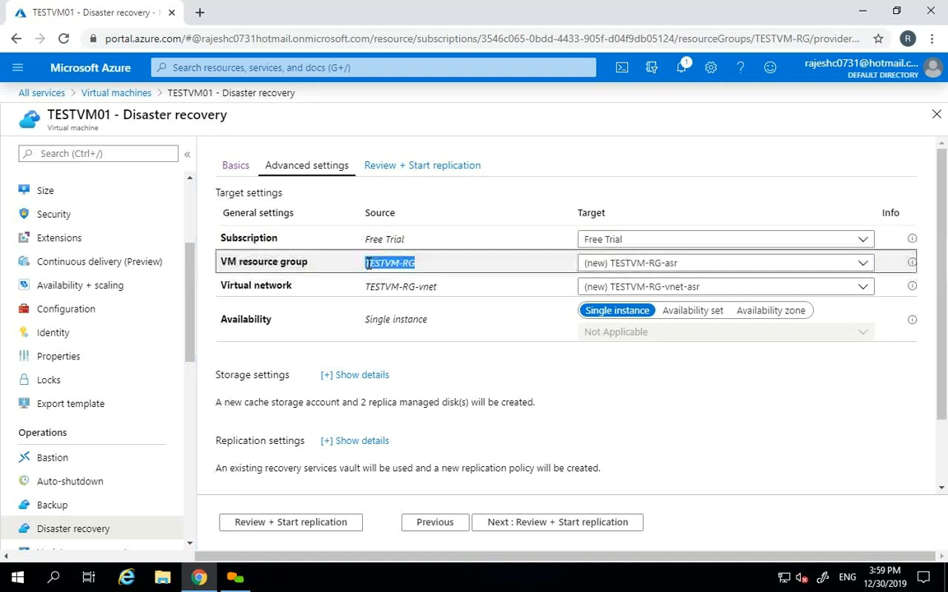
left_click(684, 265)
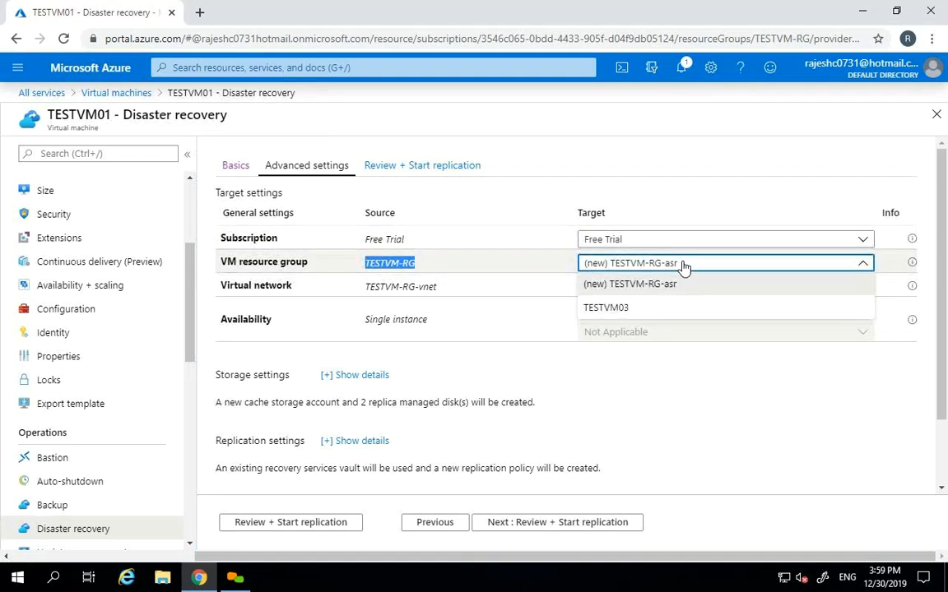
left_click(616, 285)
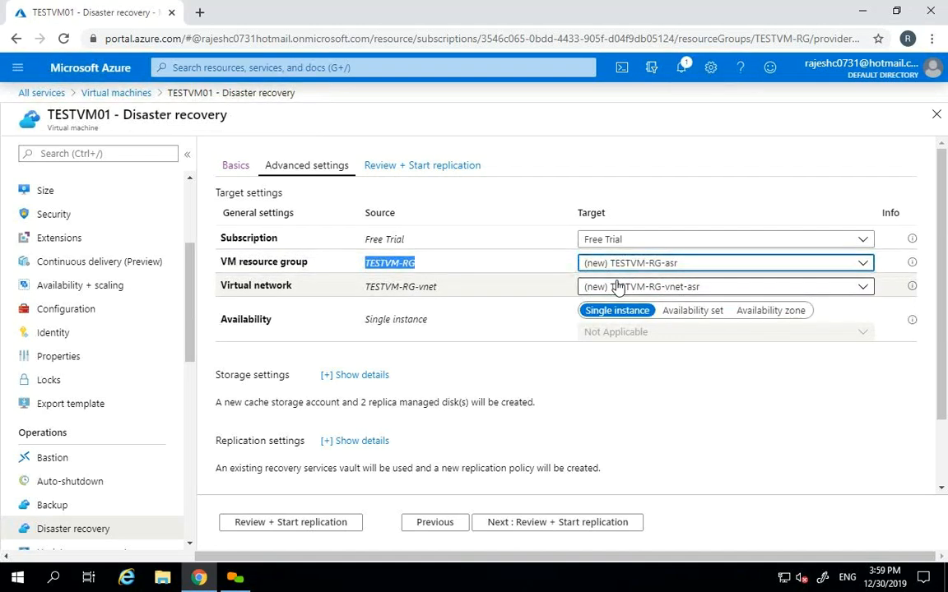
left_click(617, 286)
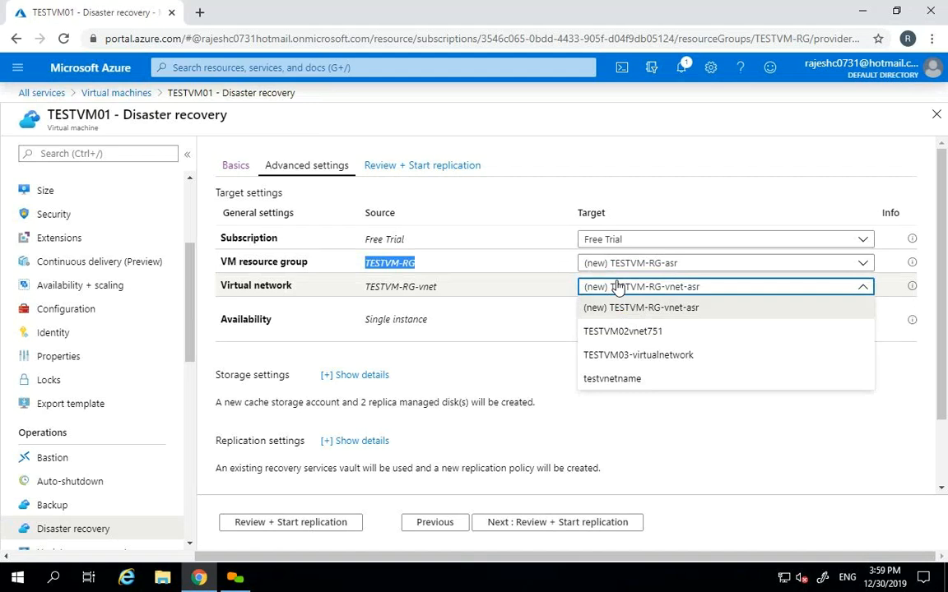
left_click(618, 286)
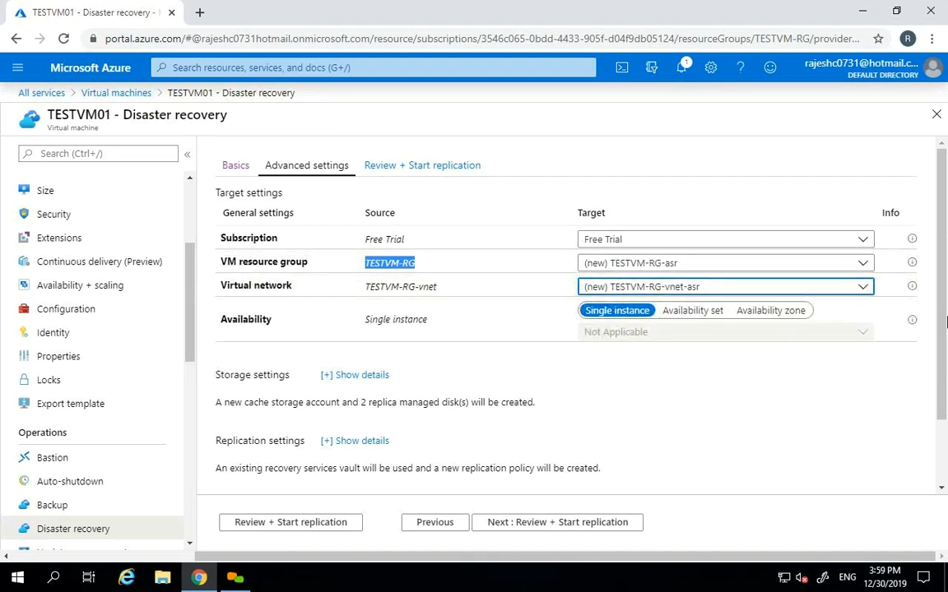
left_click_drag(945, 306, 944, 403)
left_click(352, 294)
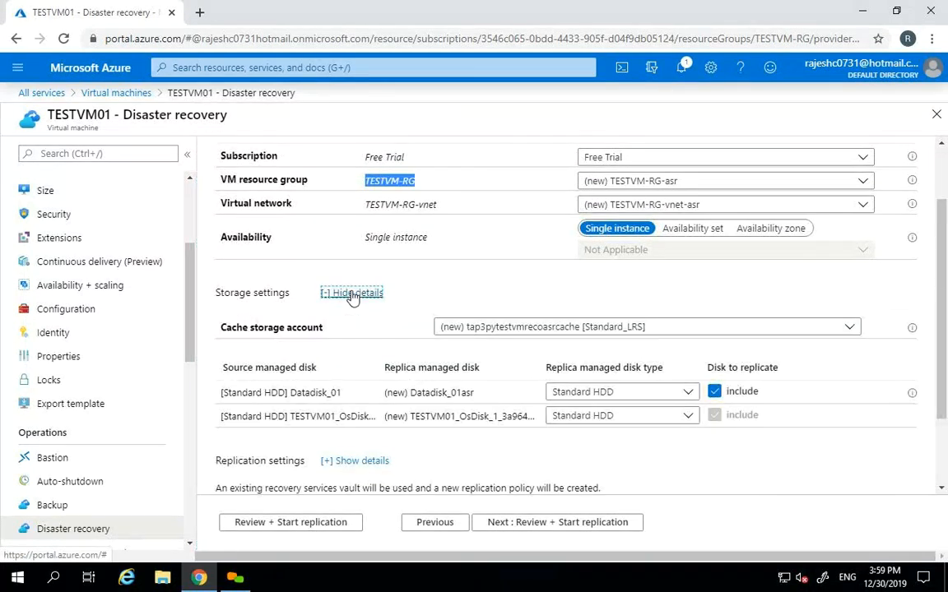
- Review the new replica disk names Datadisk_01asr and the TESTVM01 OS disk replica
scroll(707, 317, "down", 2)
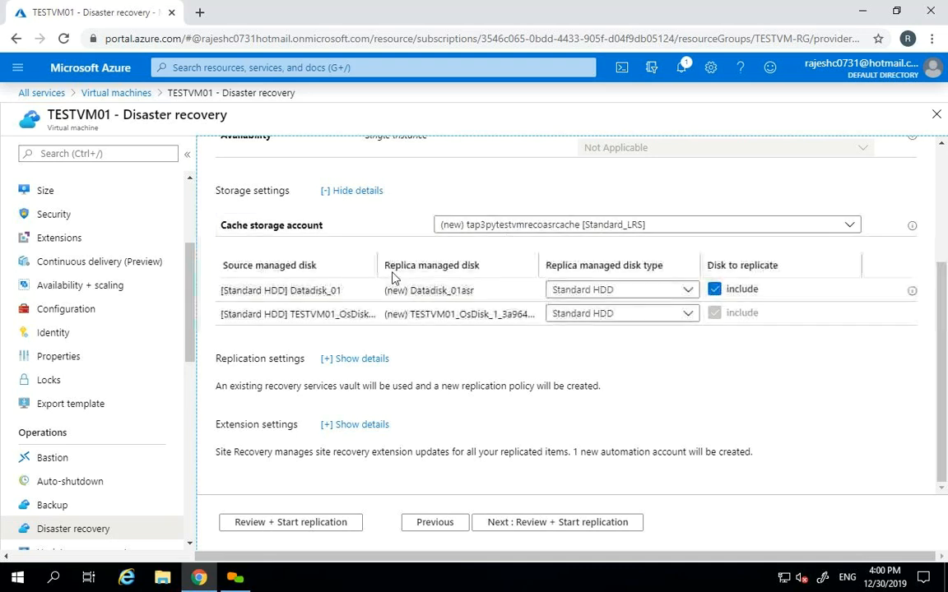
double_click(431, 289)
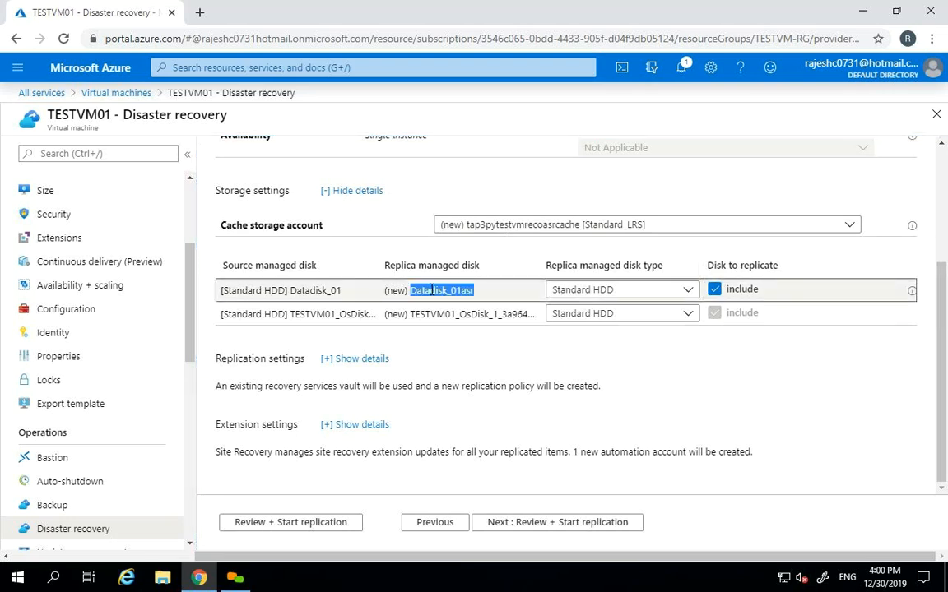
double_click(399, 290)
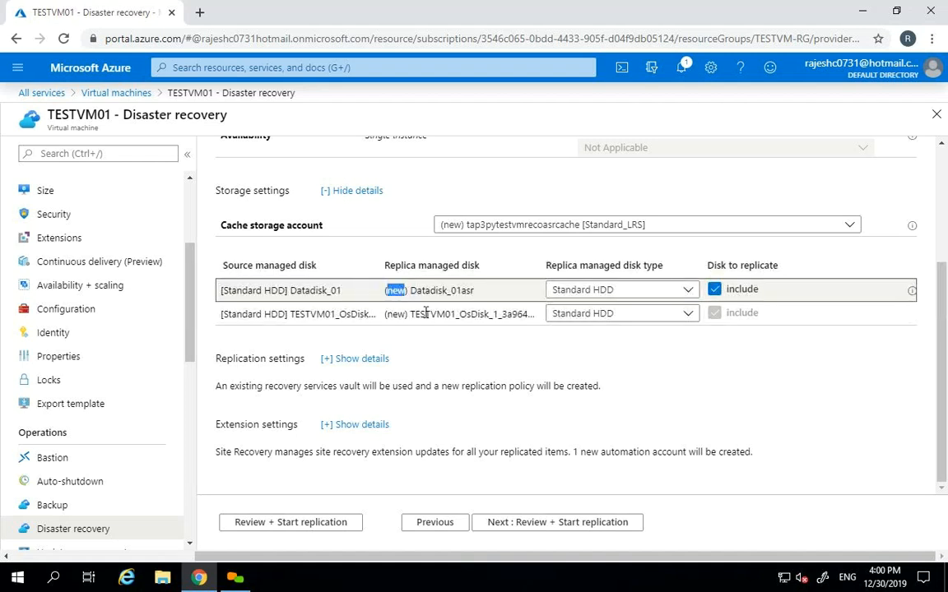
left_click_drag(413, 315, 455, 315)
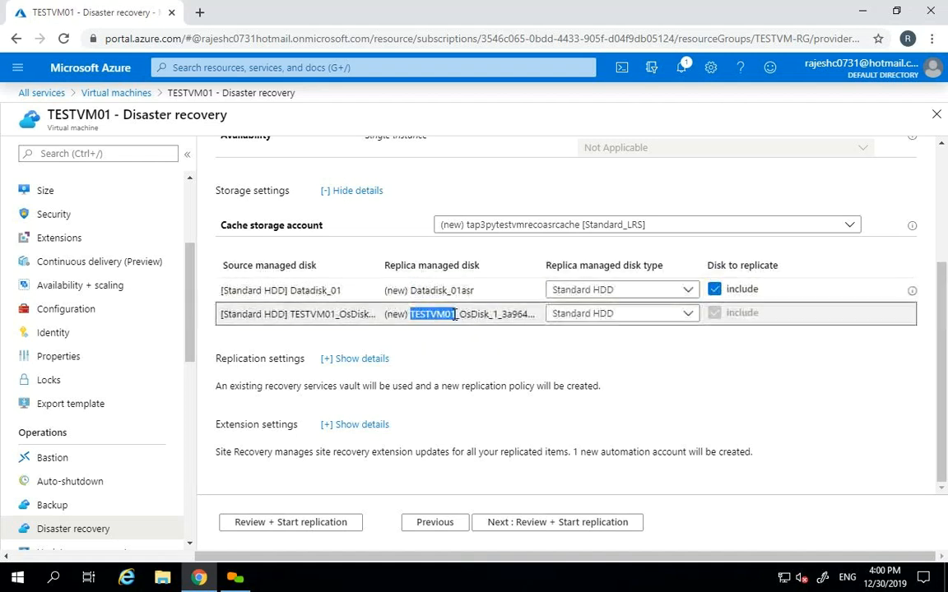
double_click(396, 314)
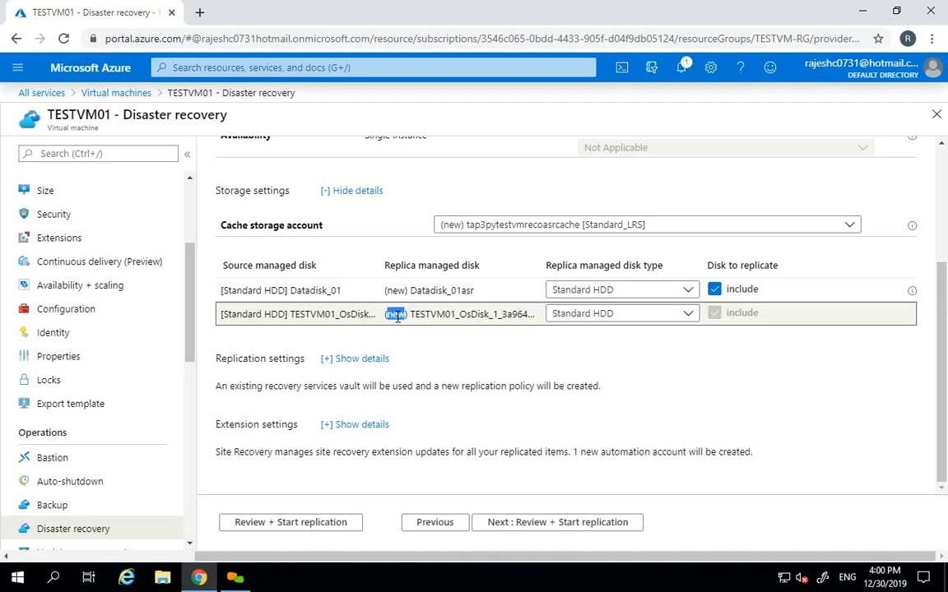
- Keep Standard HDD for the Datadisk_01 replica and expand the replication settings details
left_click(691, 297)
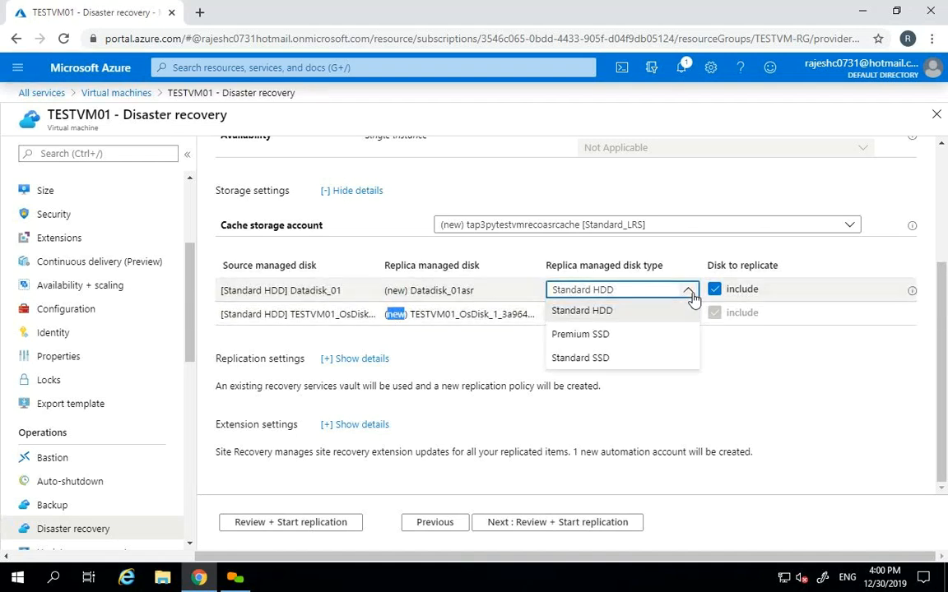
left_click(691, 297)
left_click(943, 356)
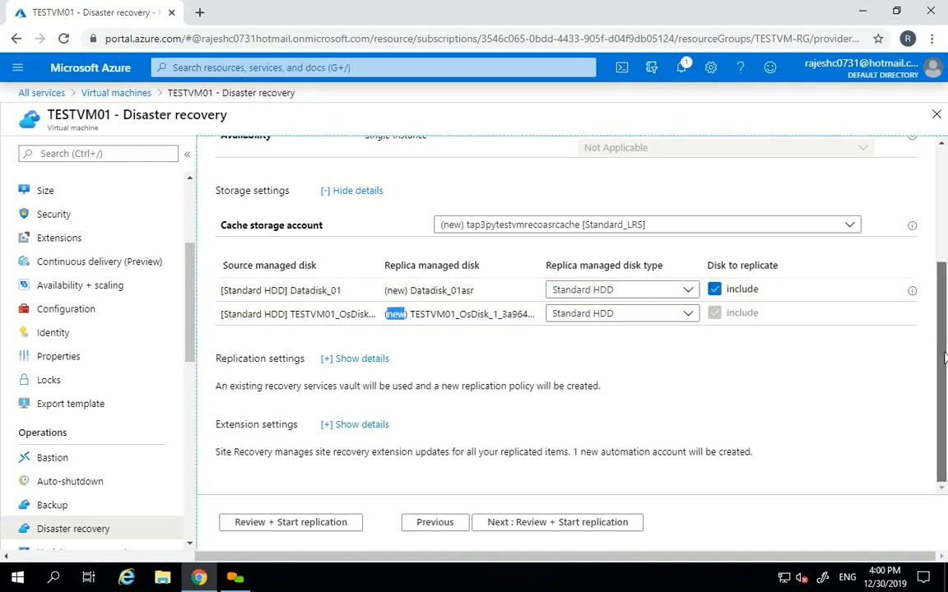
left_click(346, 361)
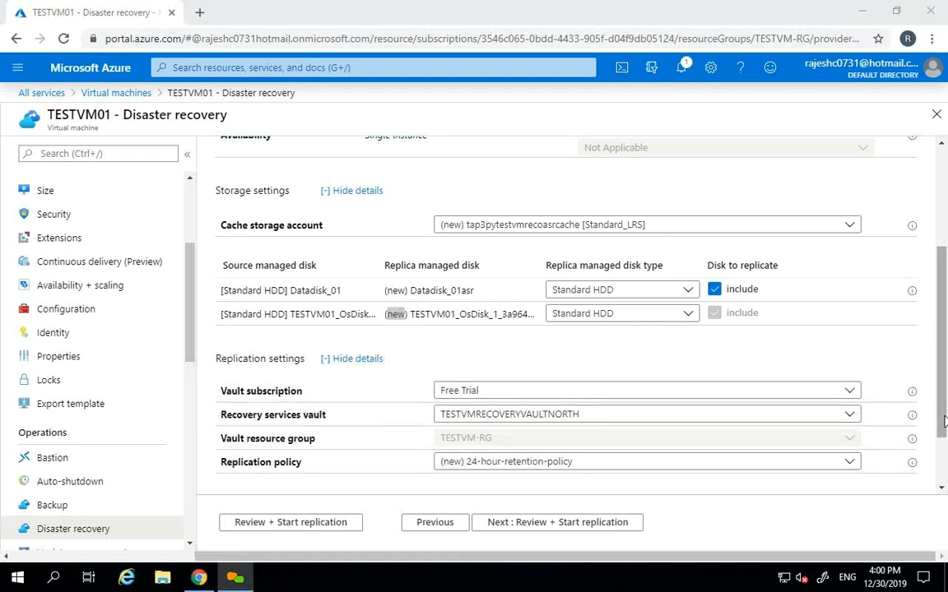
- Try TESTVMRECOVERYVAULT as the recovery vault, then switch back to TESTVMRECOVERYVAULTNORTH
left_click(941, 487)
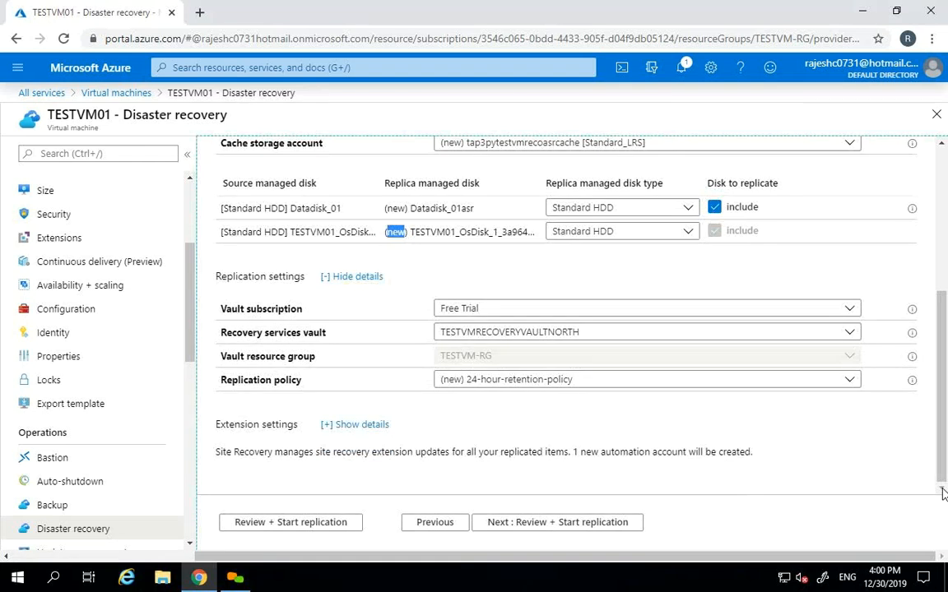
left_click(673, 334)
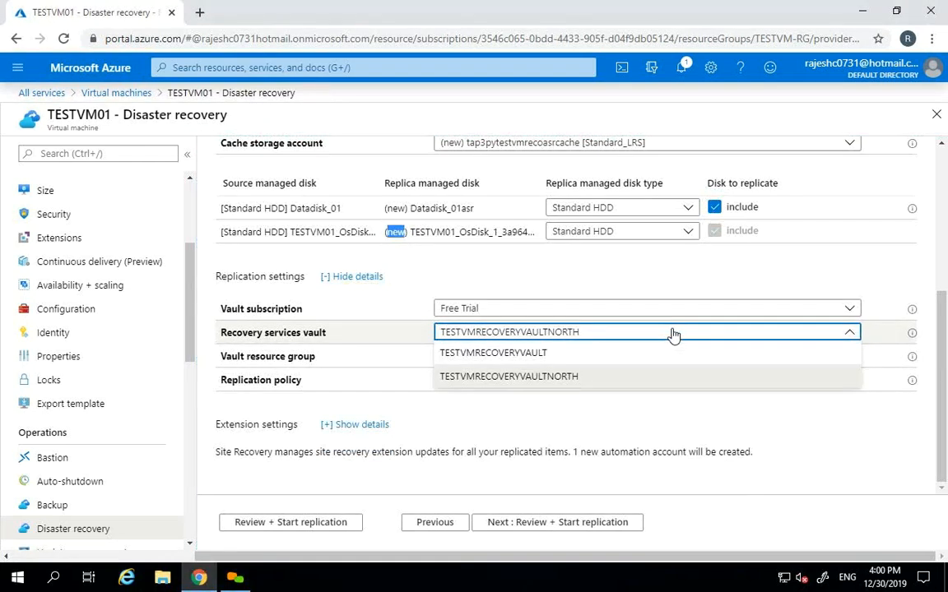
left_click(576, 352)
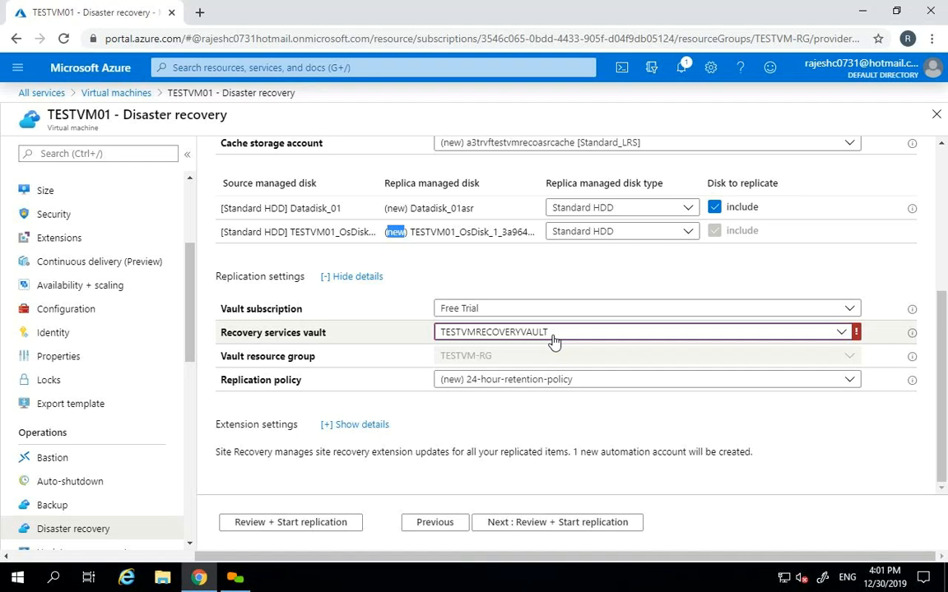
left_click(553, 335)
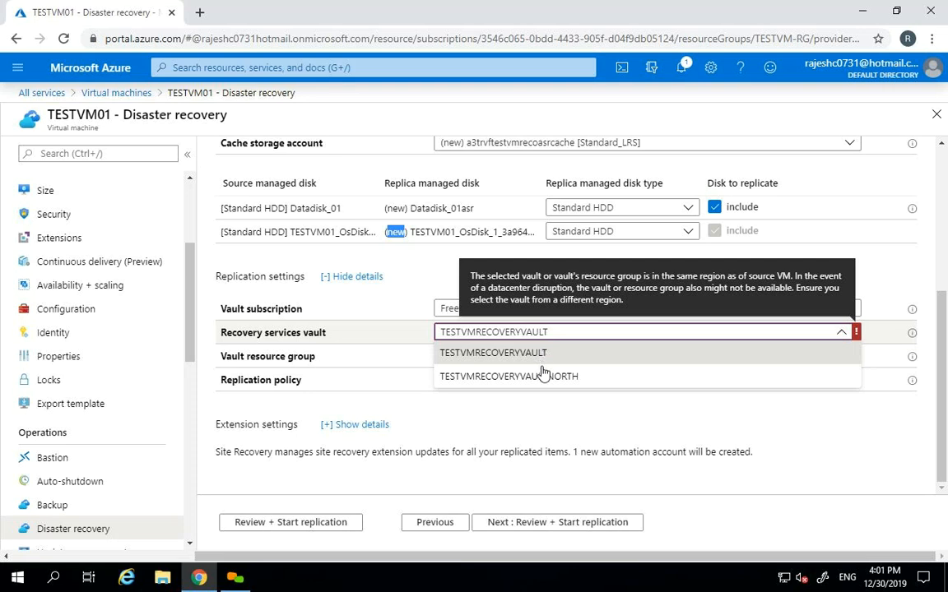
left_click(544, 377)
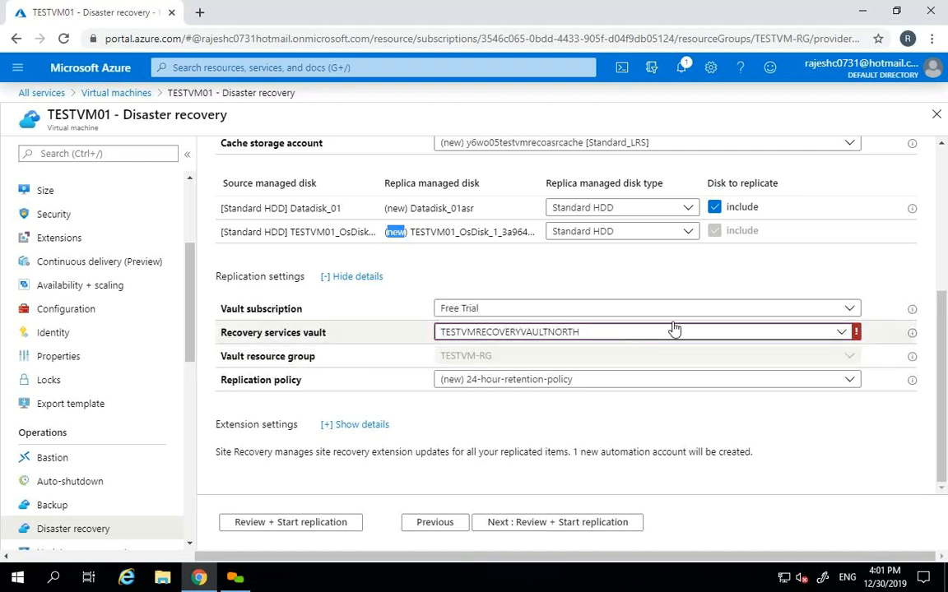
- Toggle the vault again, leave TESTVMRECOVERYVAULTNORTH selected, and return to the target-region map step
key("Tab")
key("Tab")
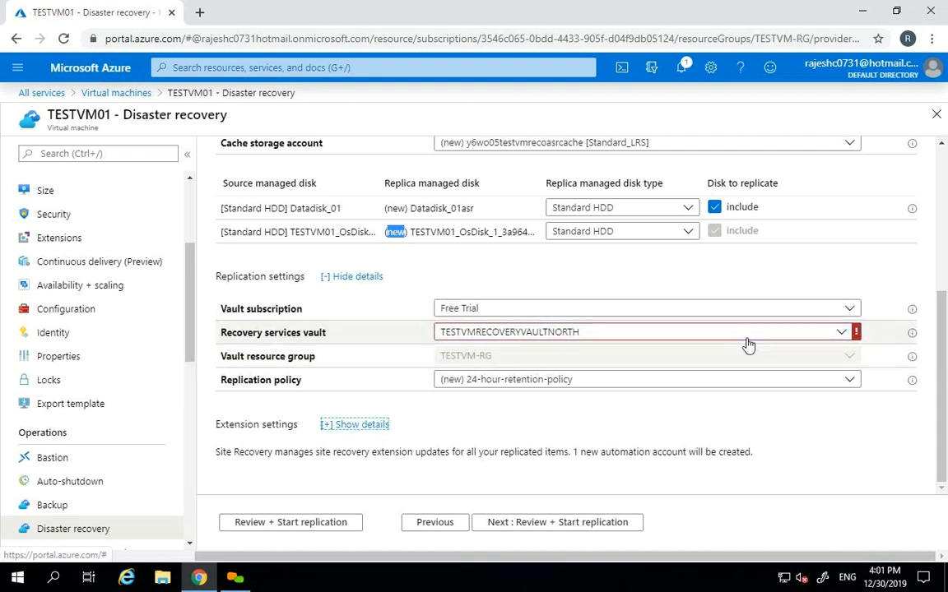
left_click(723, 334)
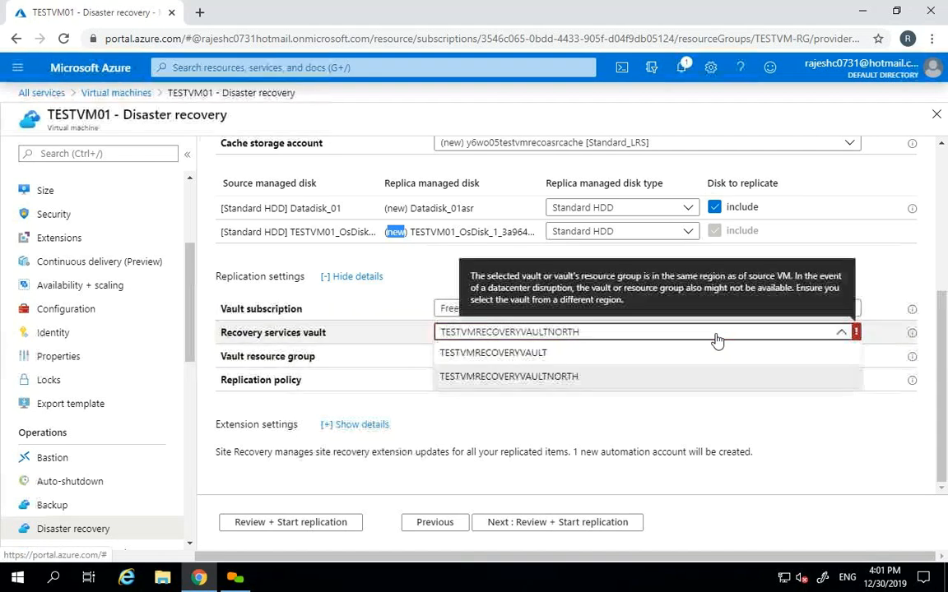
left_click(537, 380)
left_click(507, 331)
left_click(510, 350)
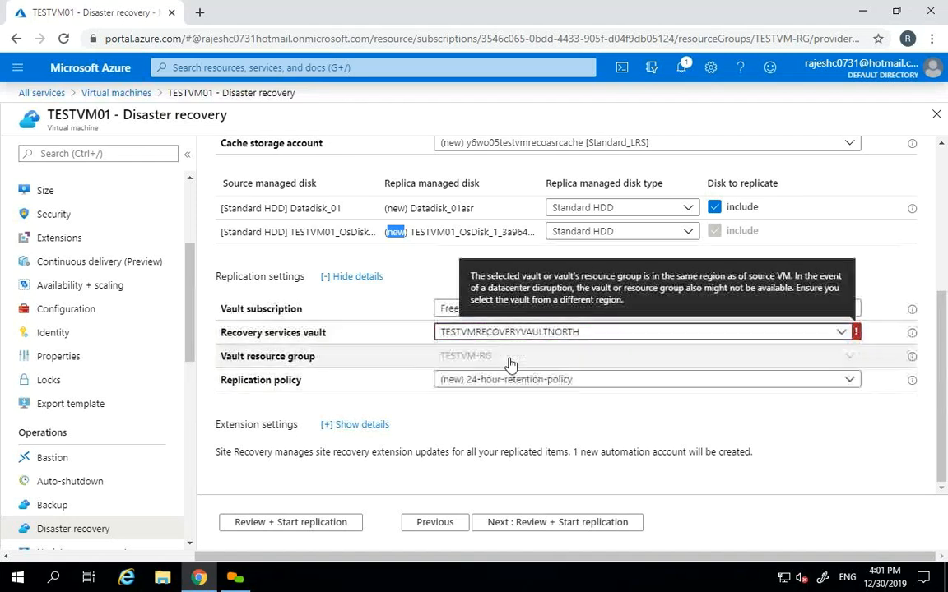
left_click(507, 332)
left_click(491, 373)
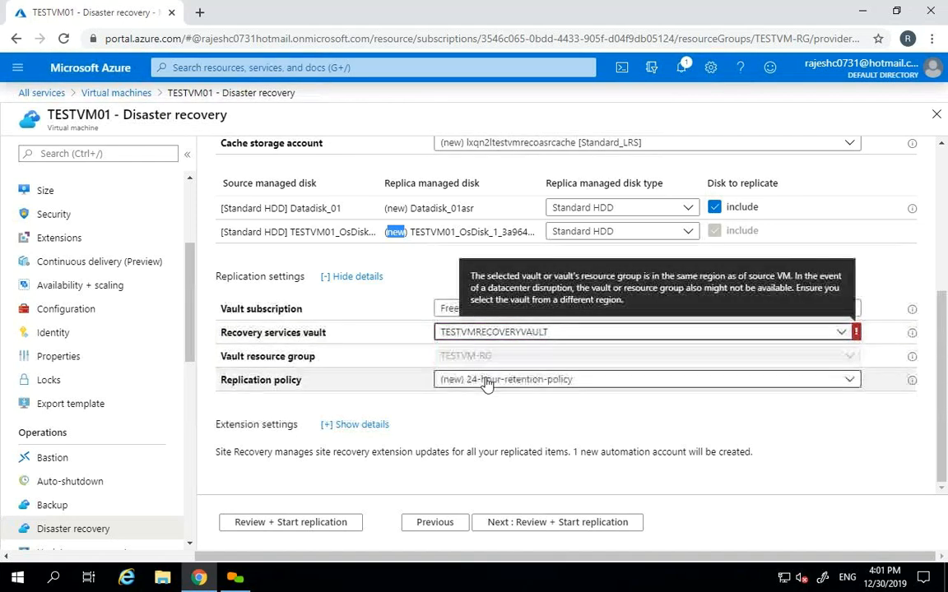
left_click(941, 370)
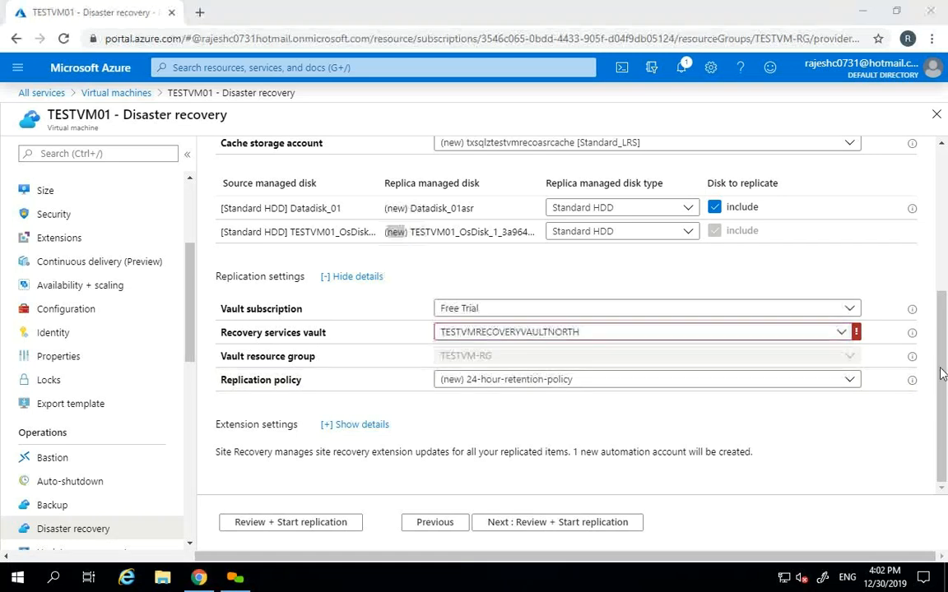
left_click(436, 520)
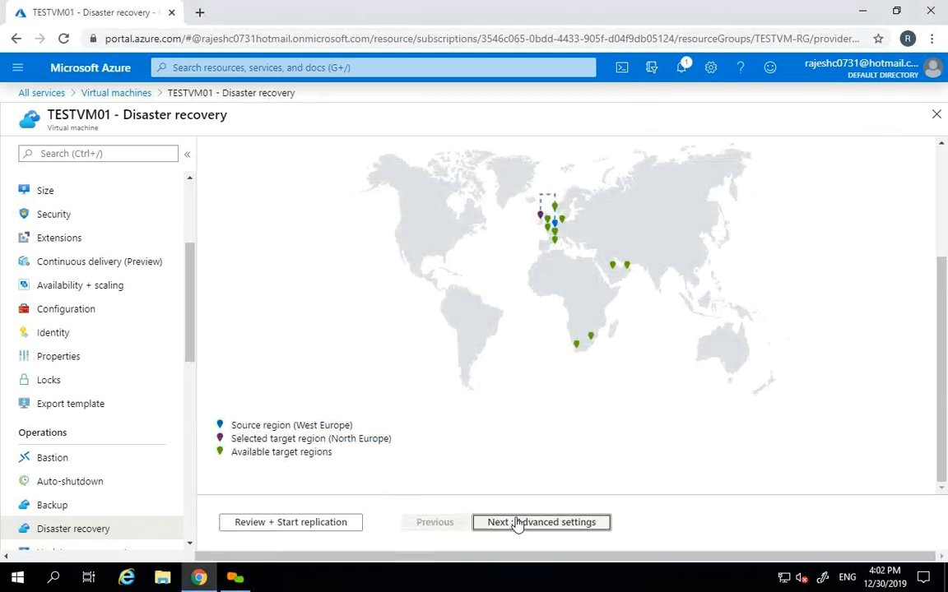
- Advance to Advanced settings, scroll through it, then return to the target-region map
left_click(510, 522)
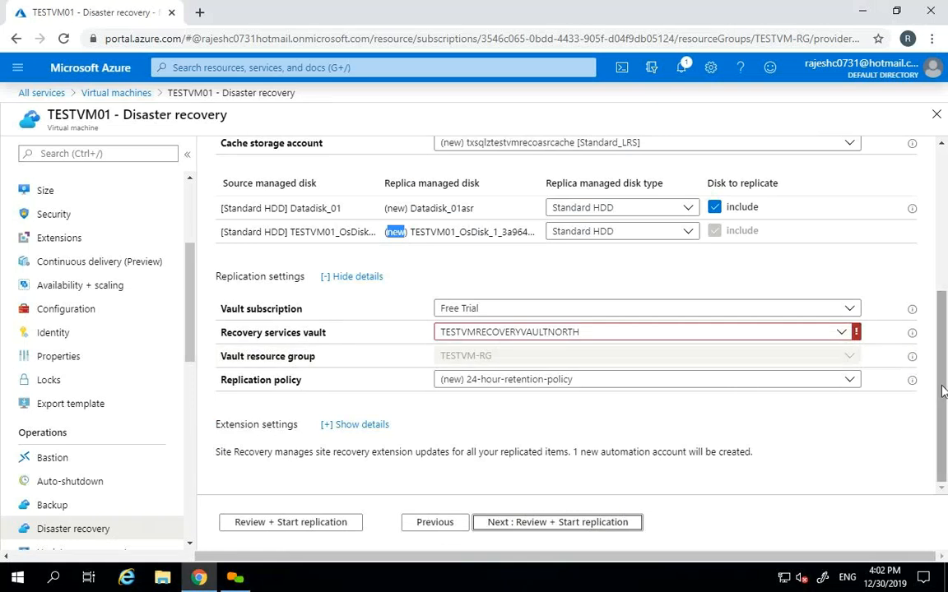
scroll(945, 346, "up", 1)
scroll(944, 346, "up", 2)
scroll(944, 345, "down", 3)
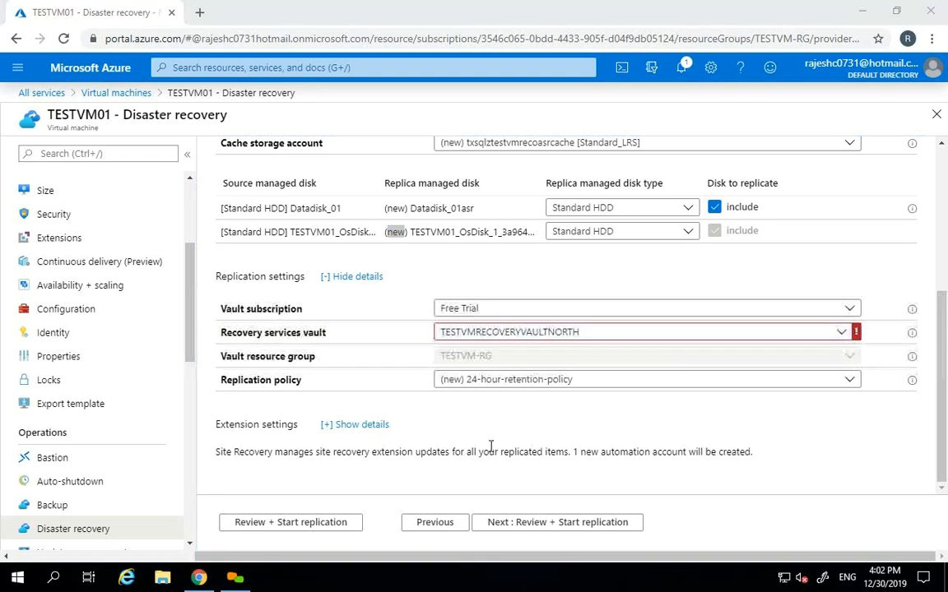
left_click(429, 526)
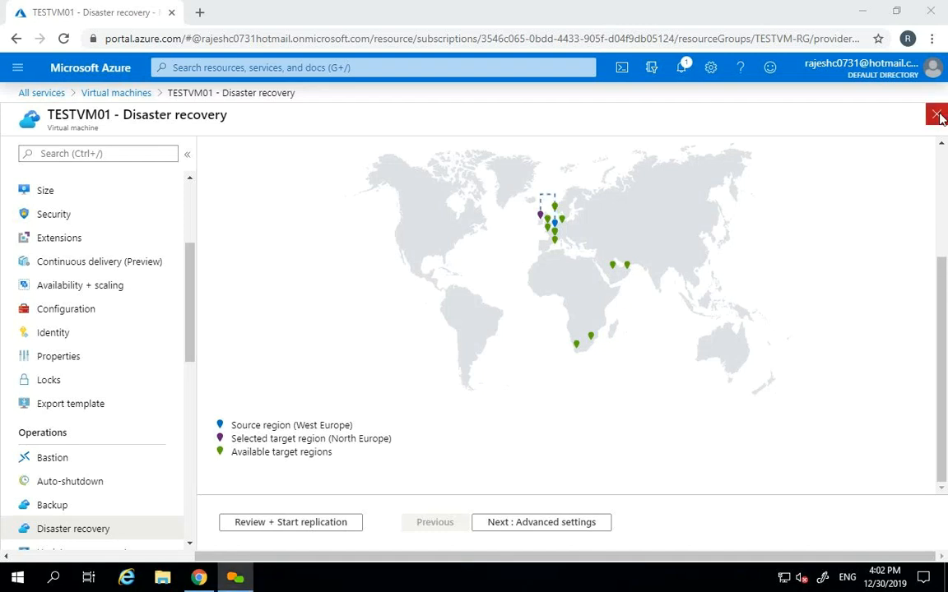
- Minimize and restore Chrome, reload Disaster recovery via Backup, and reach Advanced settings again
left_click(867, 15)
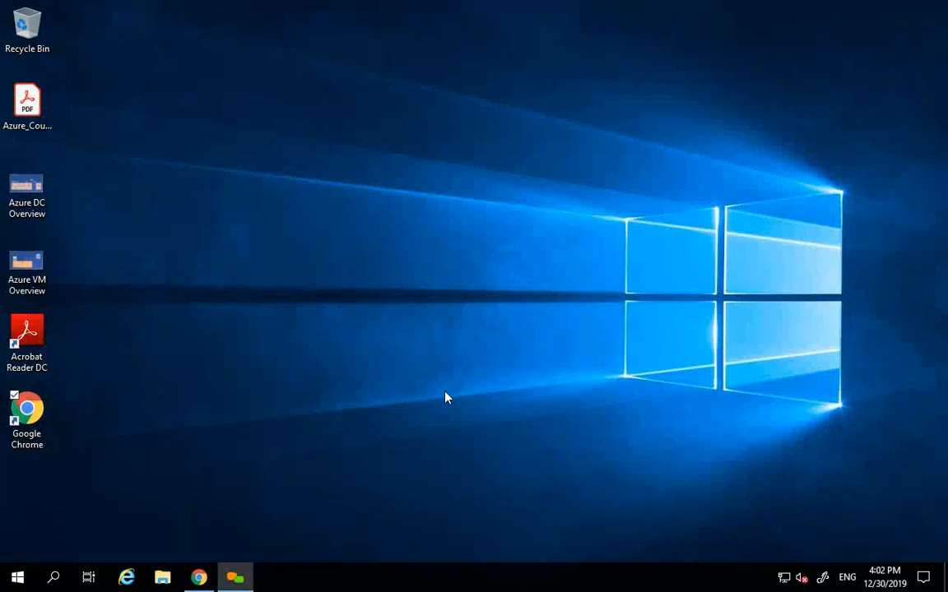
left_click(200, 578)
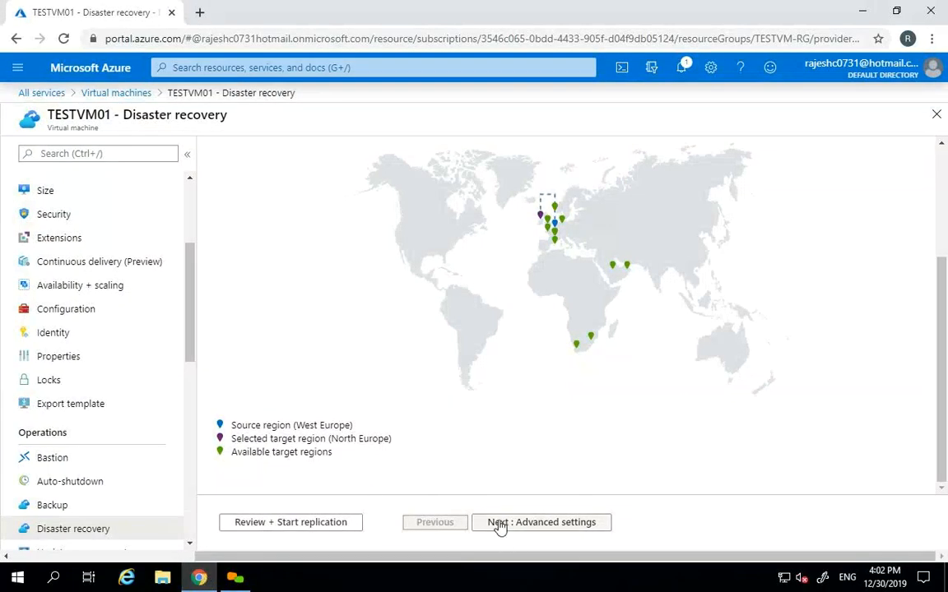
left_click(499, 523)
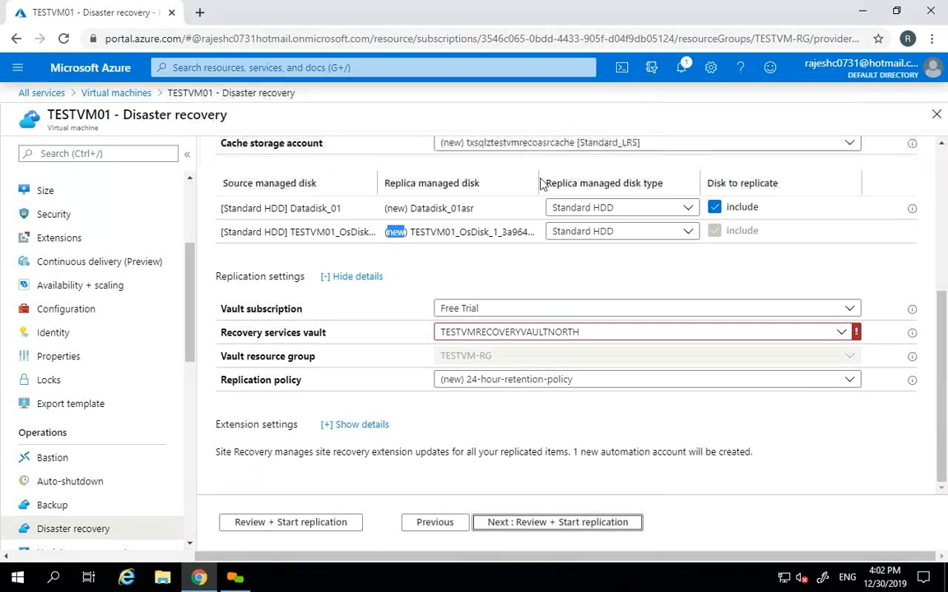
left_click(74, 505)
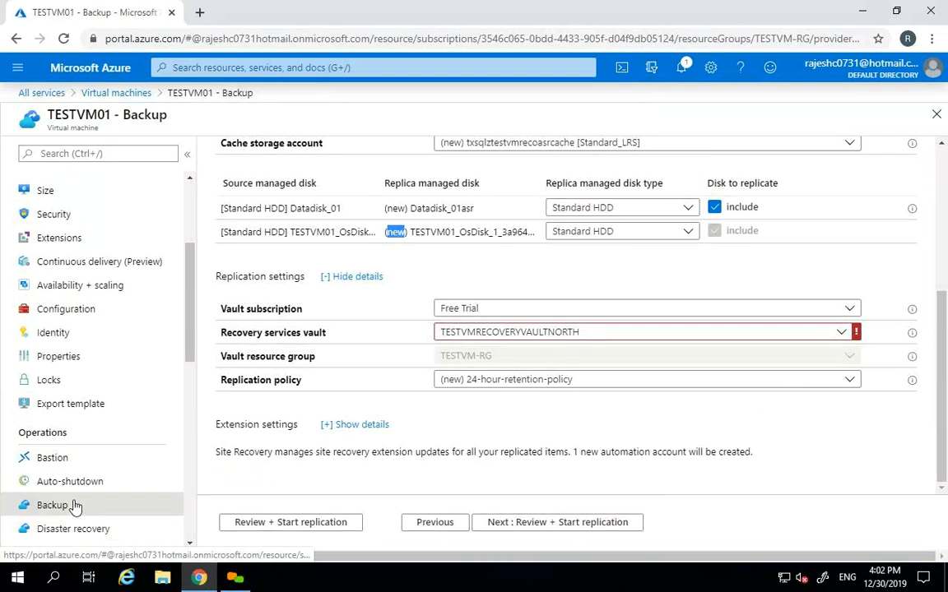
left_click(85, 531)
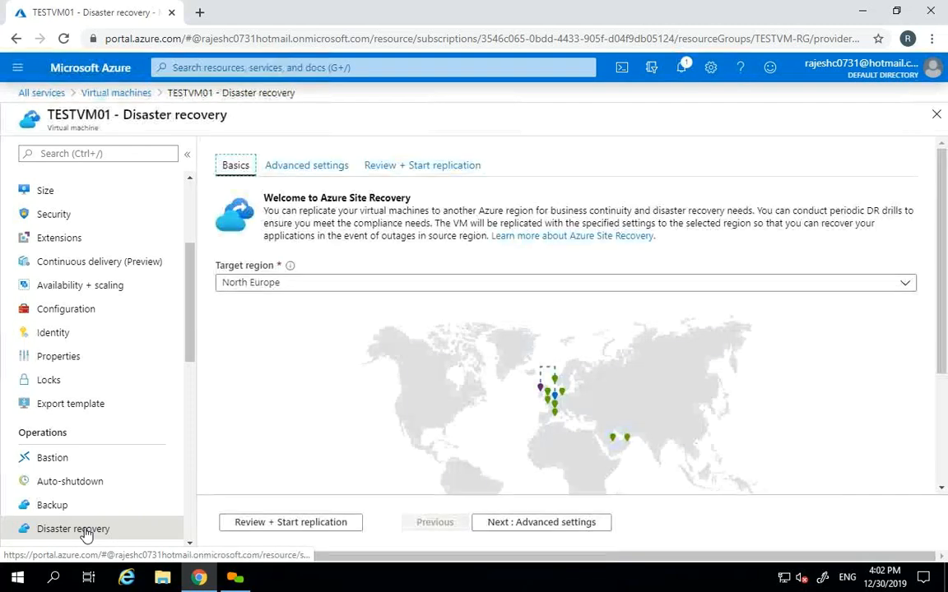
scroll(939, 346, "down", 2)
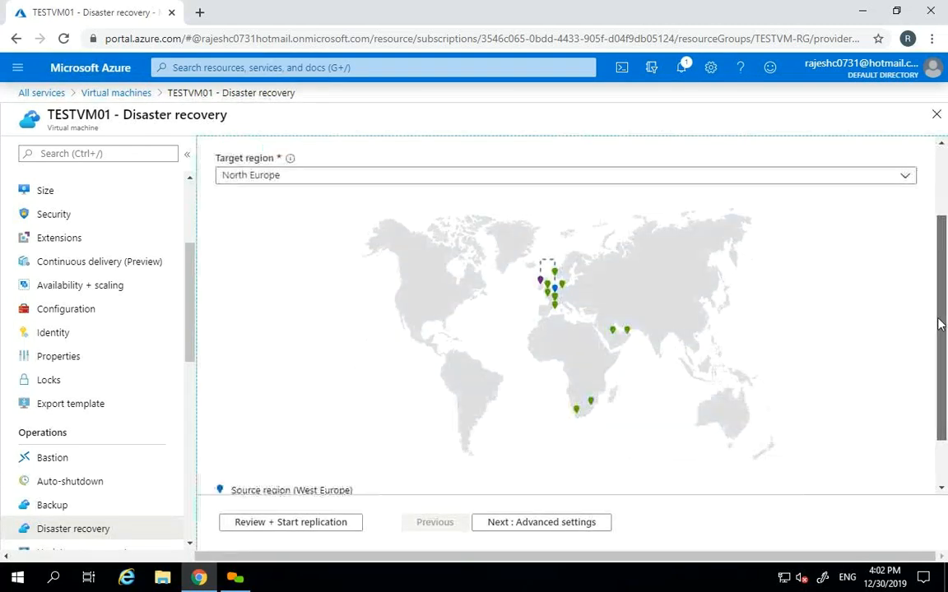
scroll(939, 364, "down", 1)
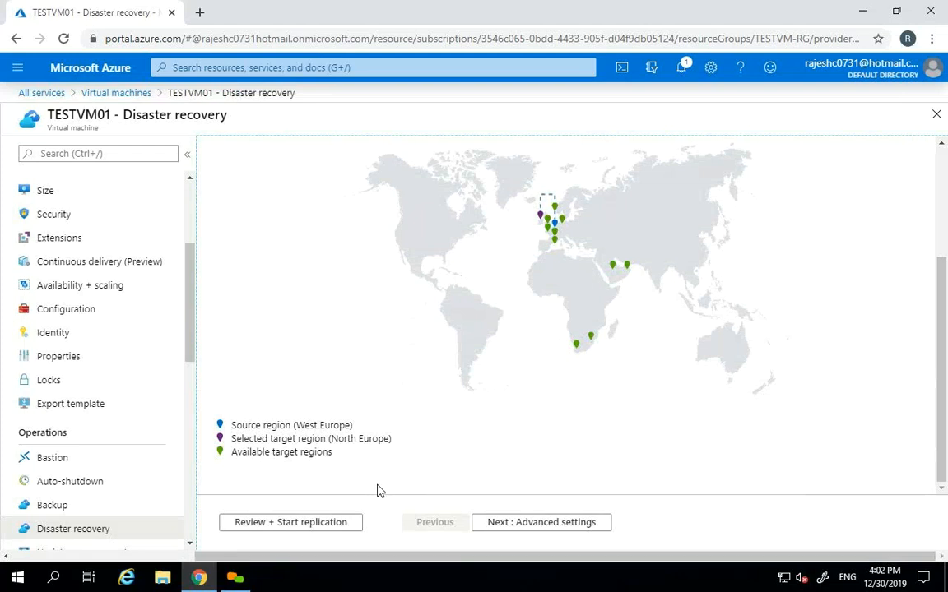
left_click(504, 523)
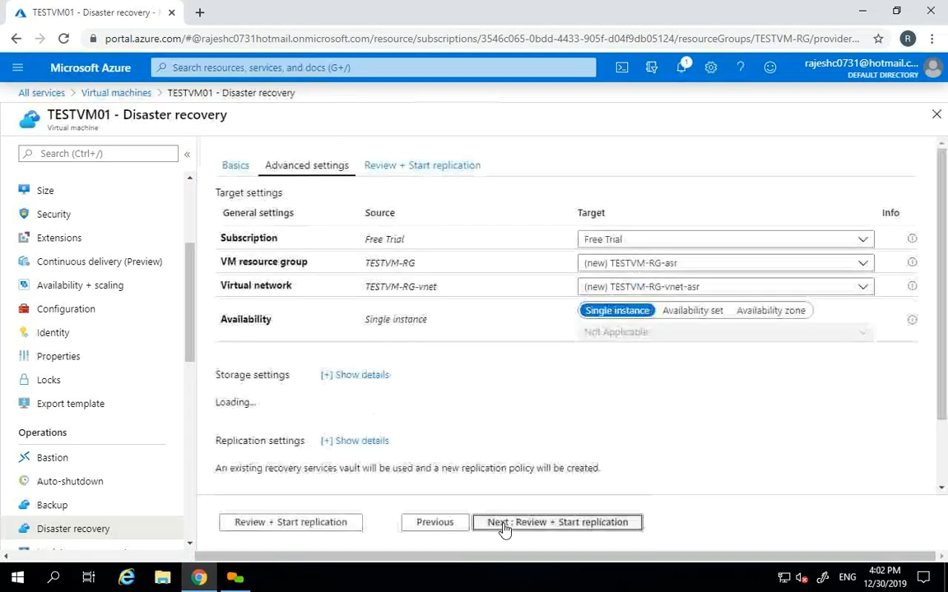
- Expand and collapse storage details, then expand replication details showing vault TESTVMRECOVERYVAULTNORTH and 24-hour-retention-policy
scroll(940, 372, "down", 1)
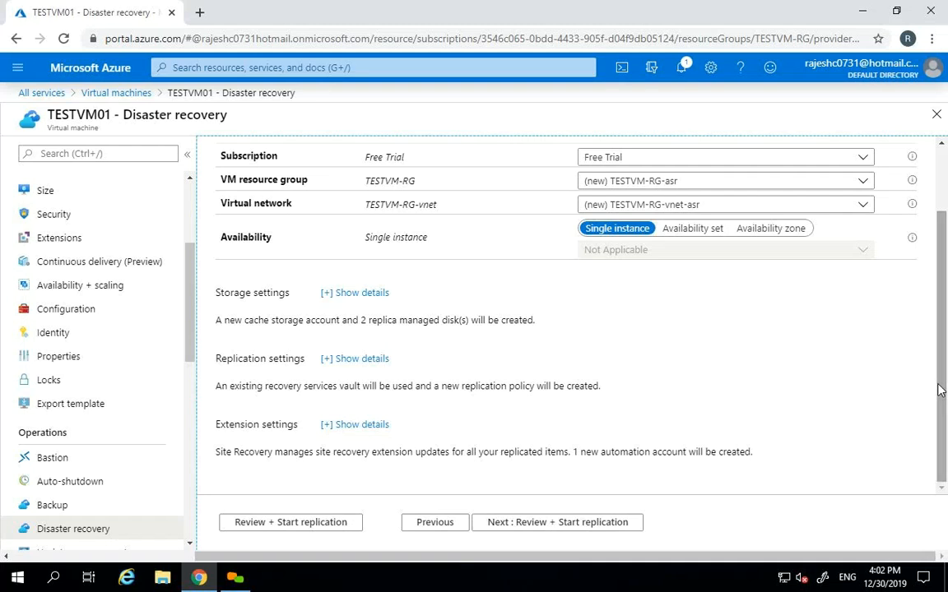
left_click(363, 299)
left_click(363, 300)
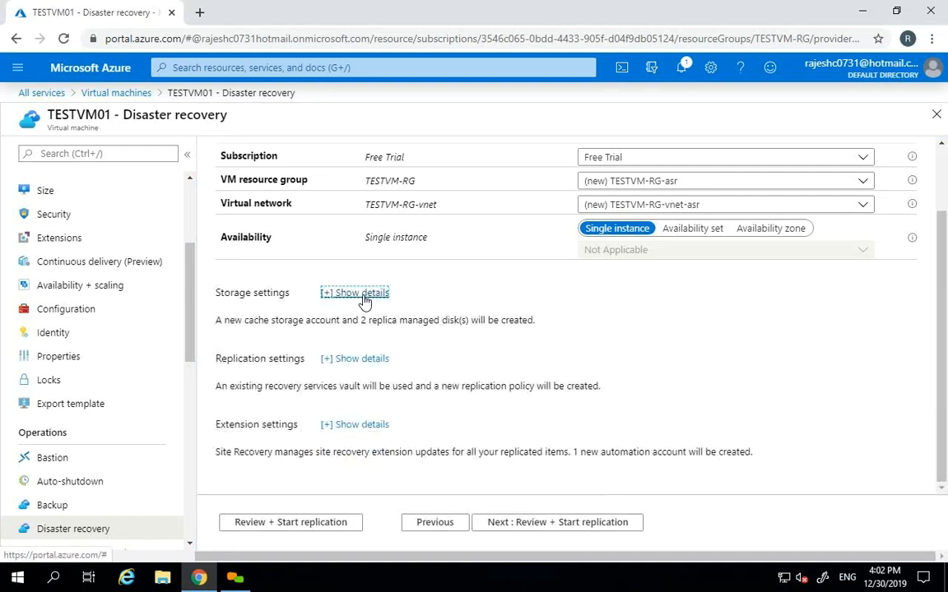
left_click(349, 362)
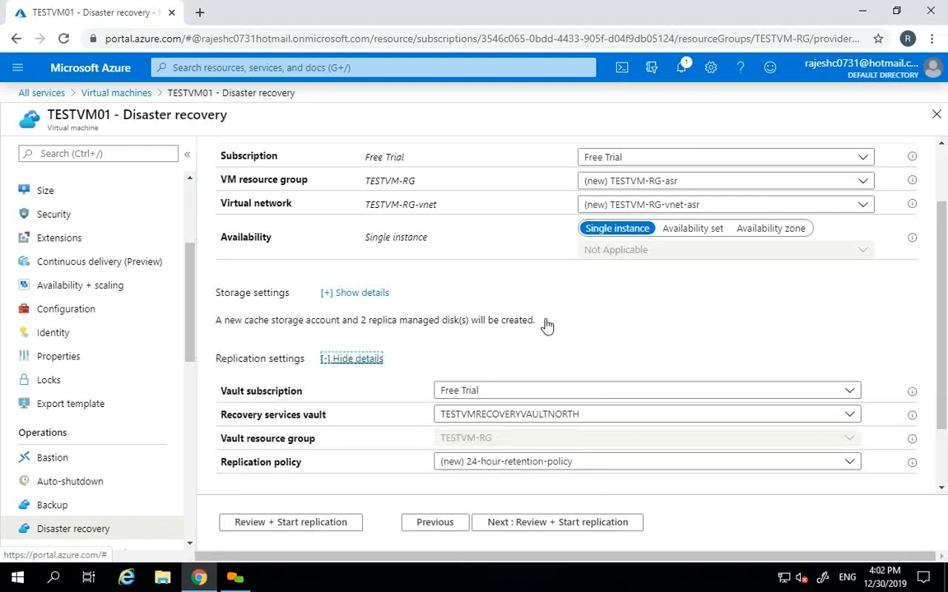
left_click_drag(944, 327, 944, 385)
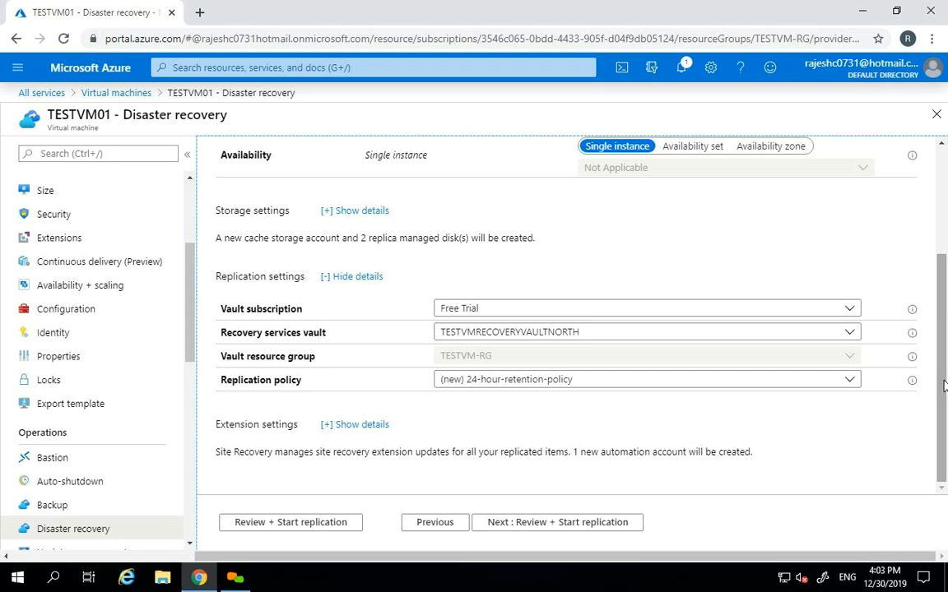
left_click(203, 19)
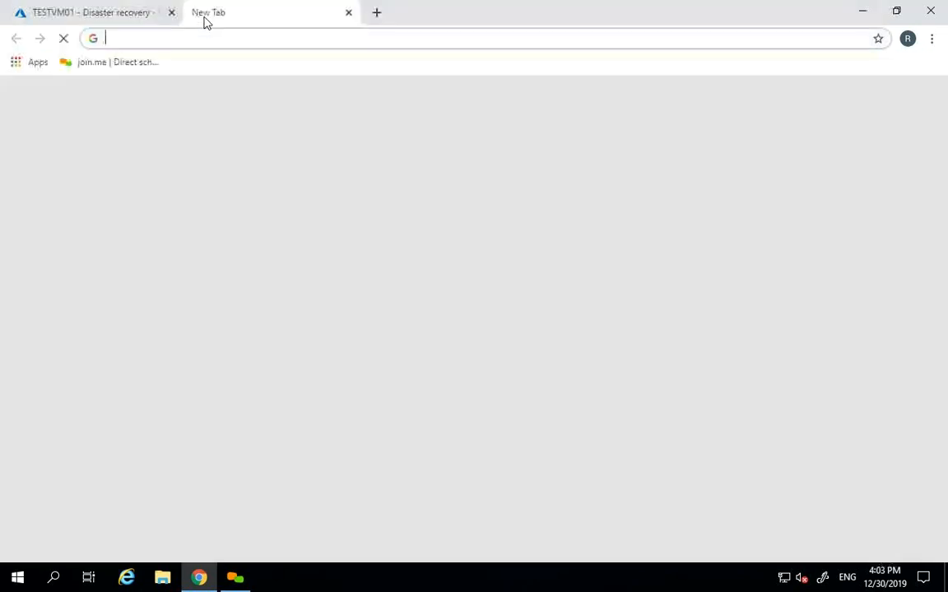
- Type 'paired' in the new tab, then return to the TESTVM01 Disaster recovery tab
type("paired")
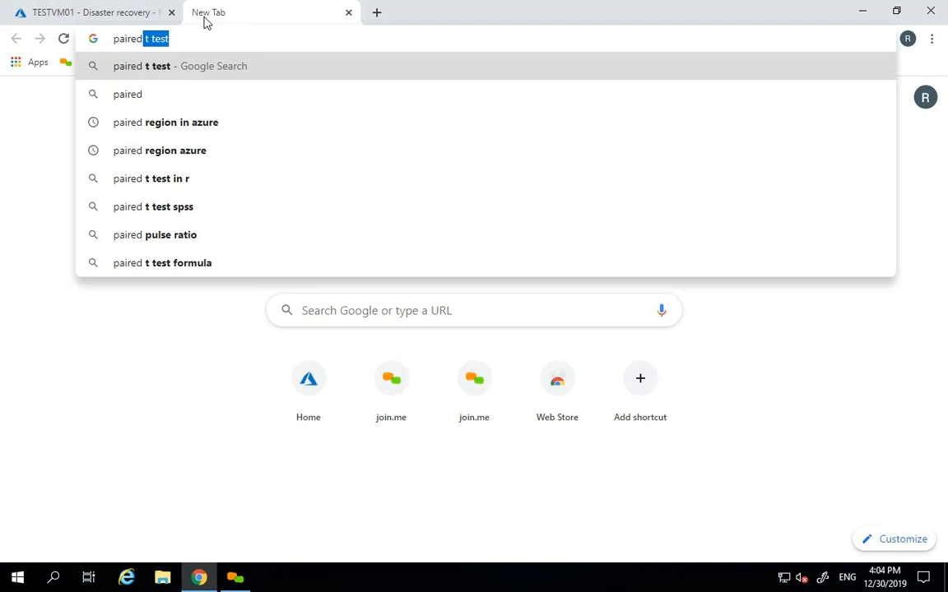
left_click(132, 10)
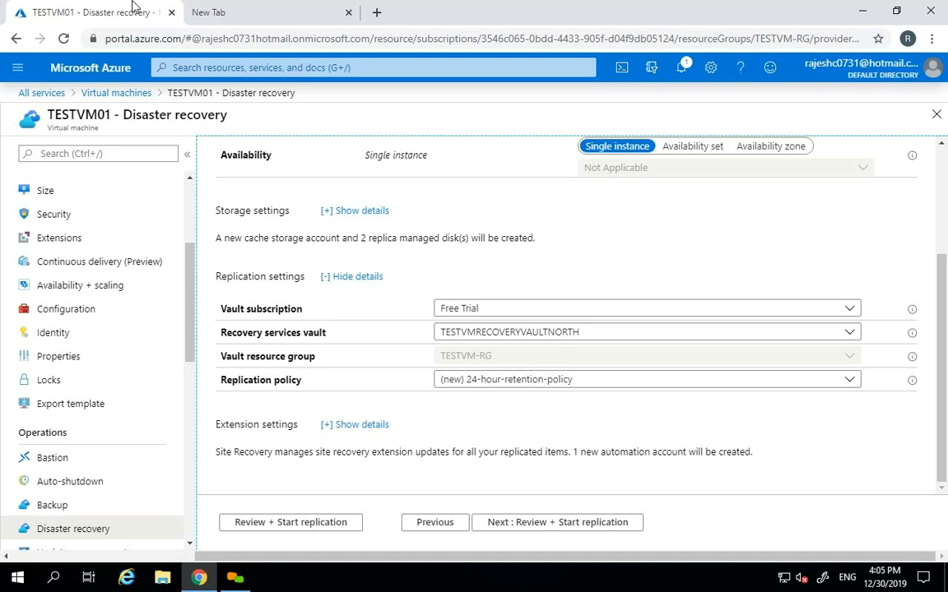
- Search Google for 'west europe azure region' and bring up the link menu on the Azure-locaties result
left_click(268, 5)
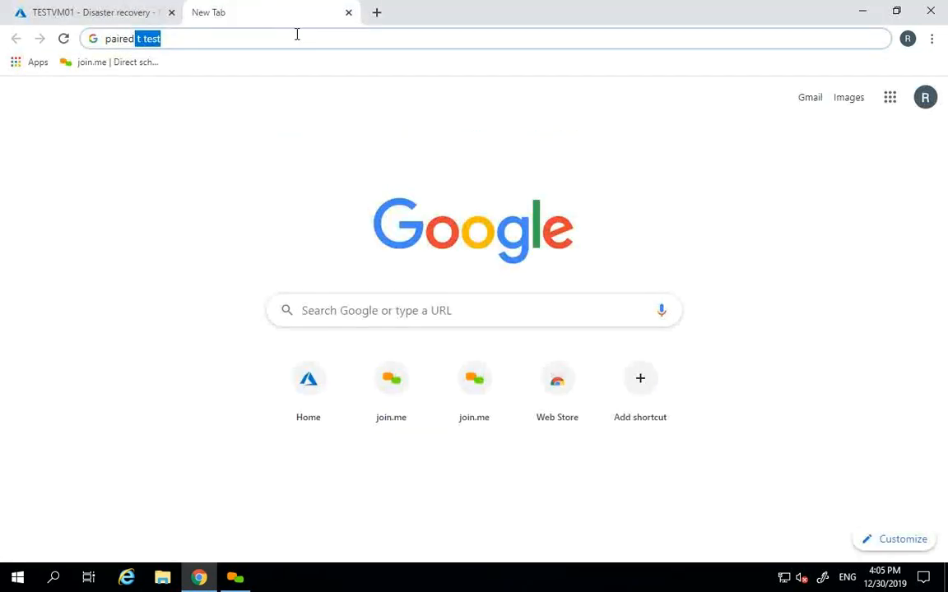
left_click_drag(296, 34, 139, 4)
left_click(197, 39)
left_click_drag(196, 39, 82, 45)
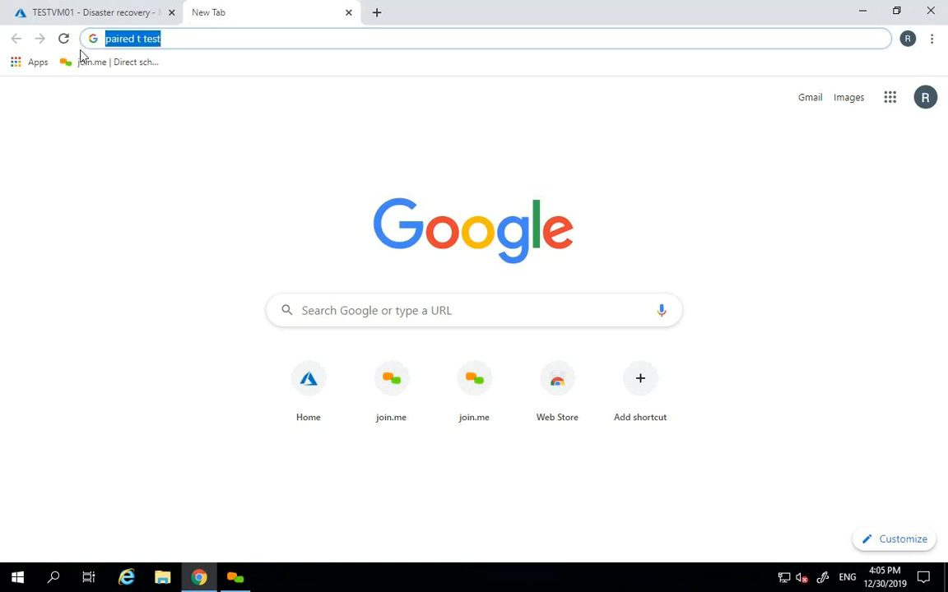
type("west e")
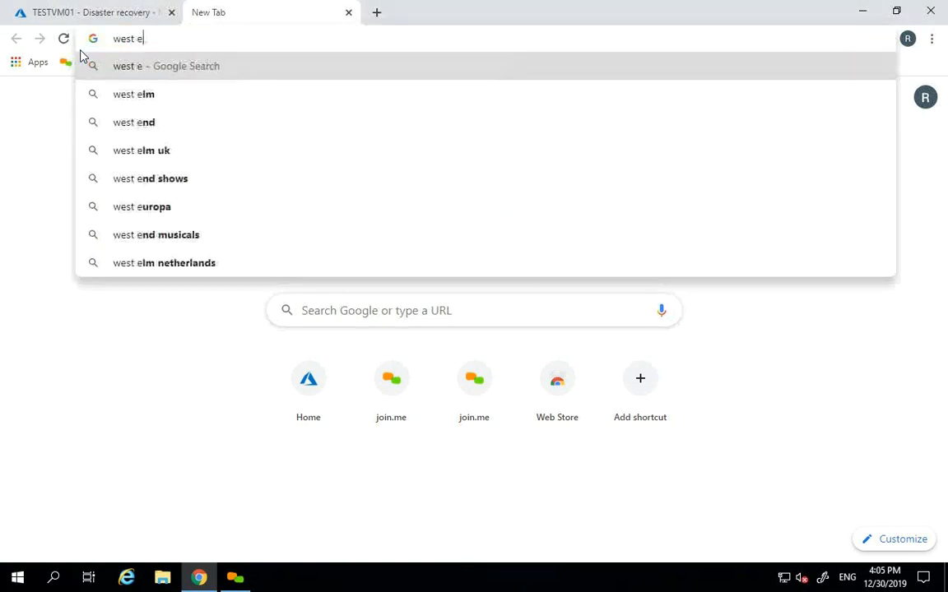
type("urope ")
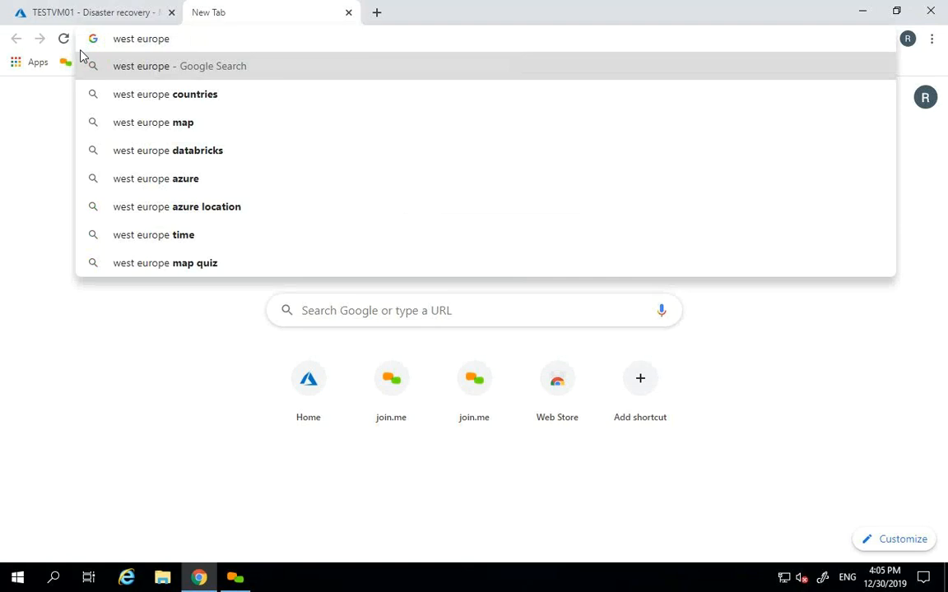
type("azure region")
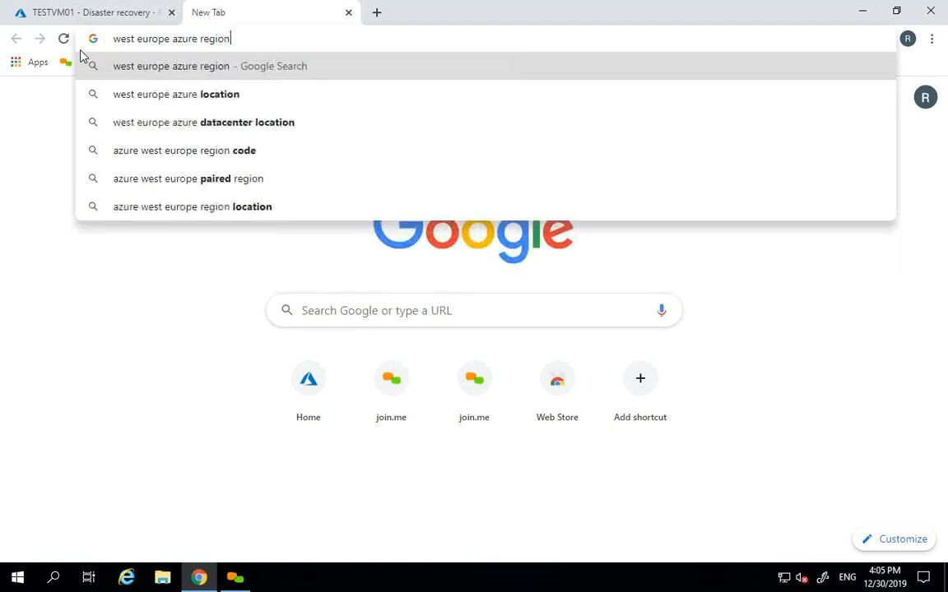
key("Return")
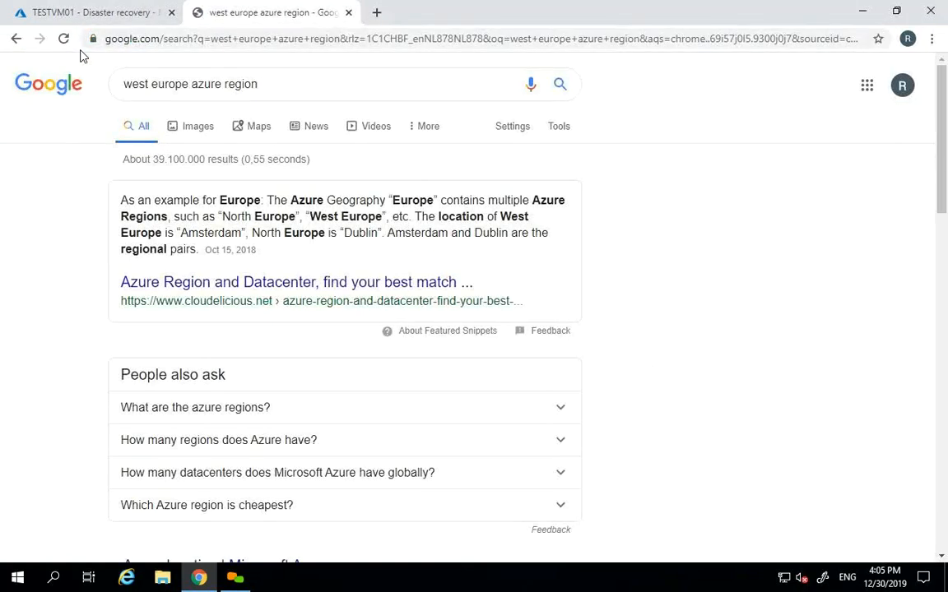
scroll(945, 232, "down", 3)
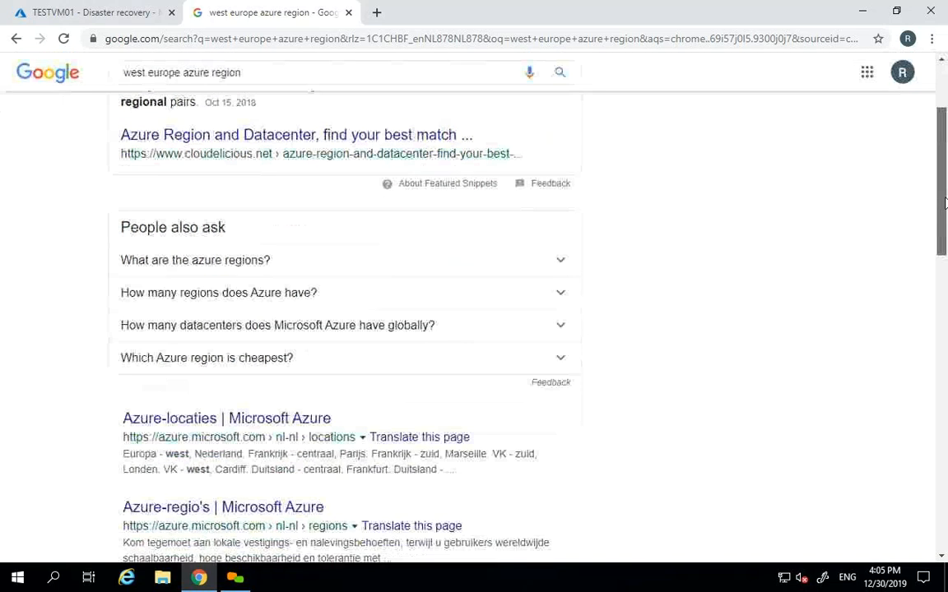
right_click(219, 325)
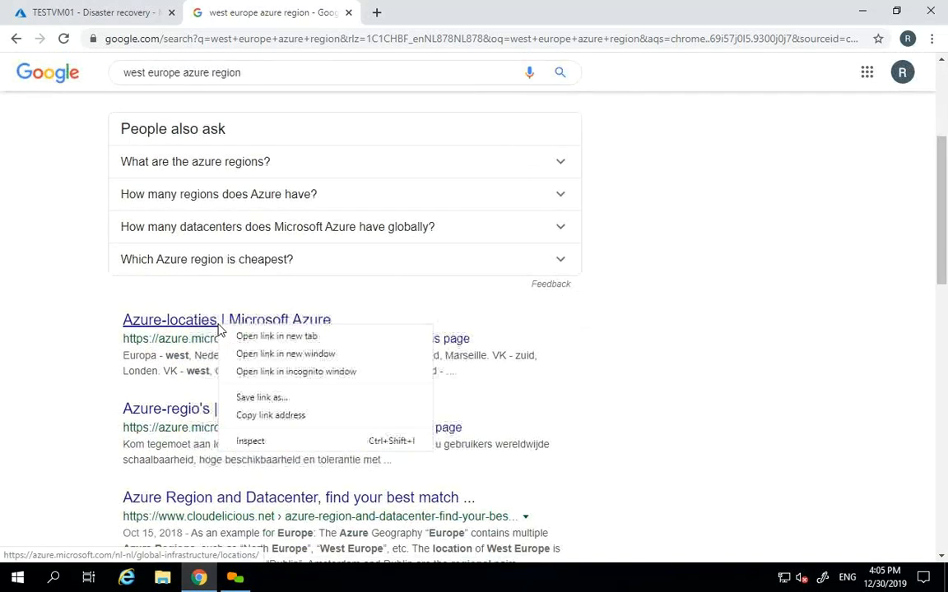
- Open the Azure-locaties page in a new tab and find Nederland in the Europa table
left_click(251, 336)
left_click(448, 7)
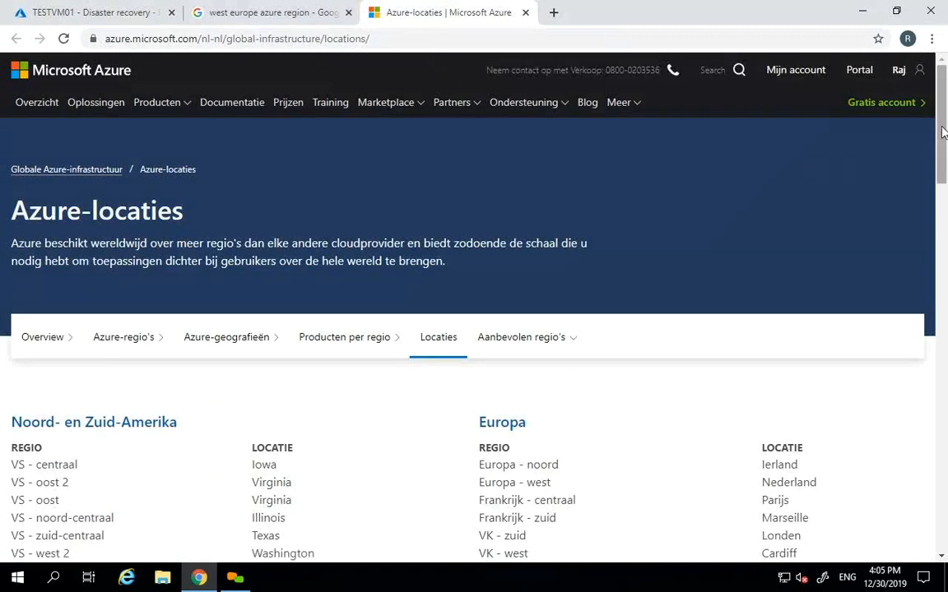
scroll(943, 164, "down", 2)
left_click_drag(944, 164, 944, 197)
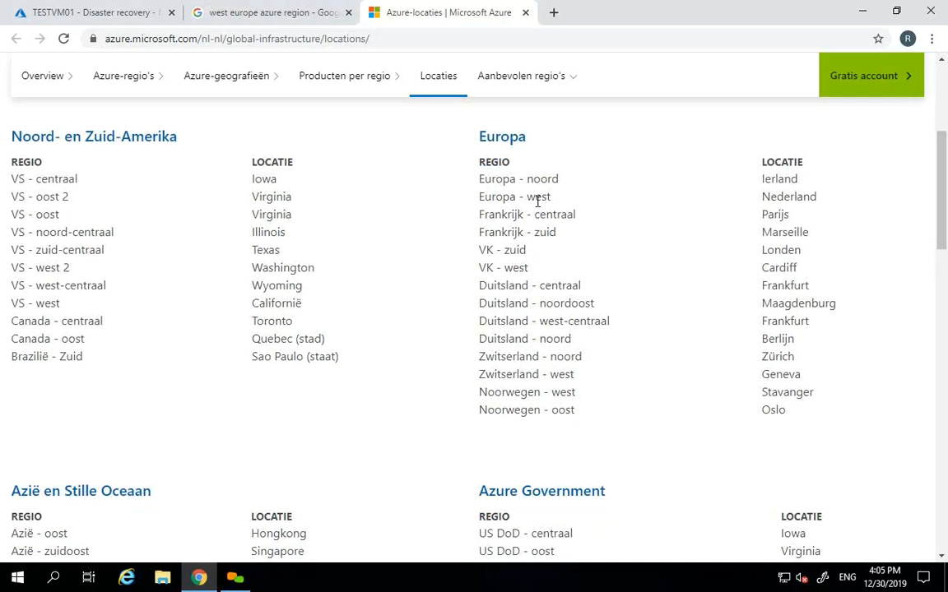
double_click(794, 195)
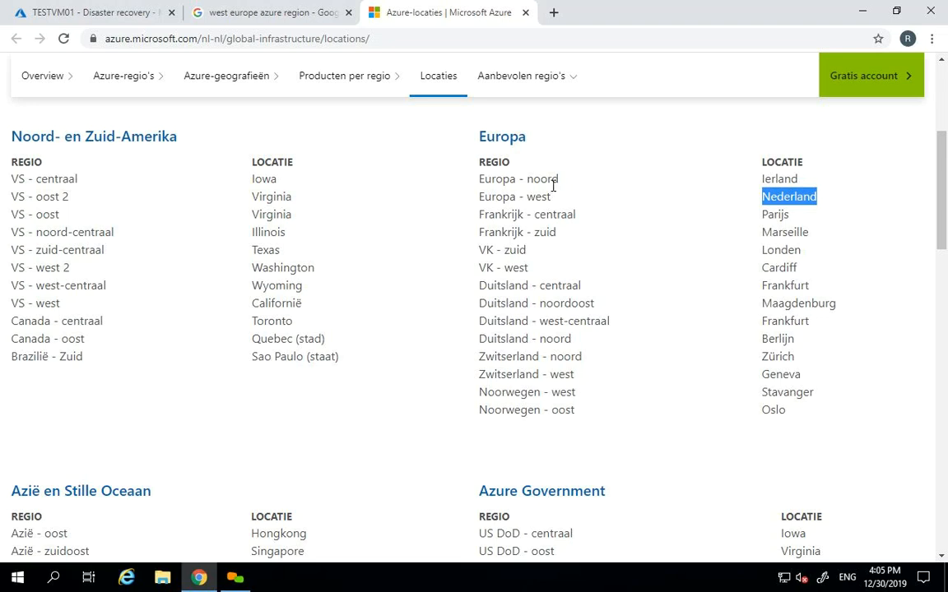
scroll(847, 164, "up", 3)
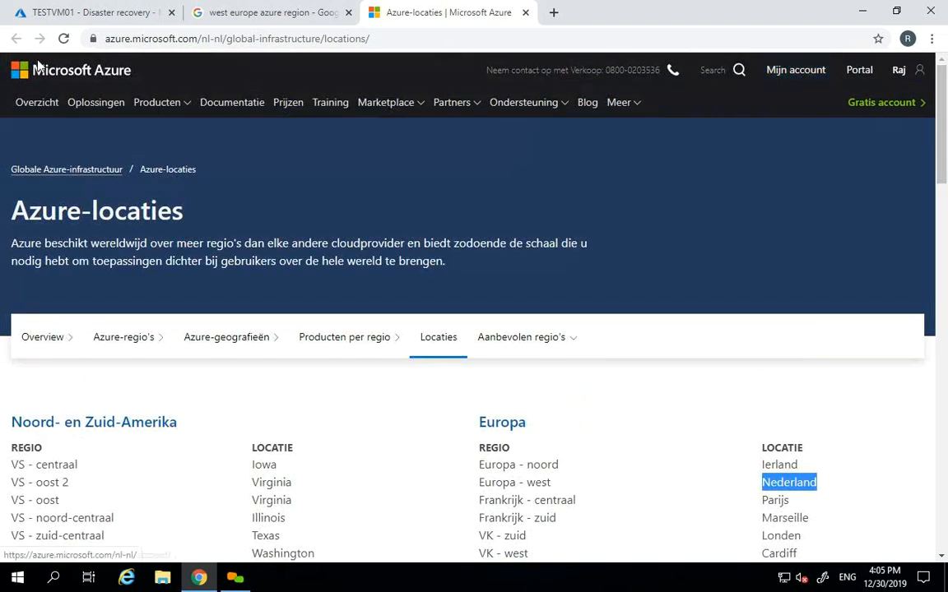
- Glance back at the Google results, then return to the Azure locations Europa table
left_click(238, 9)
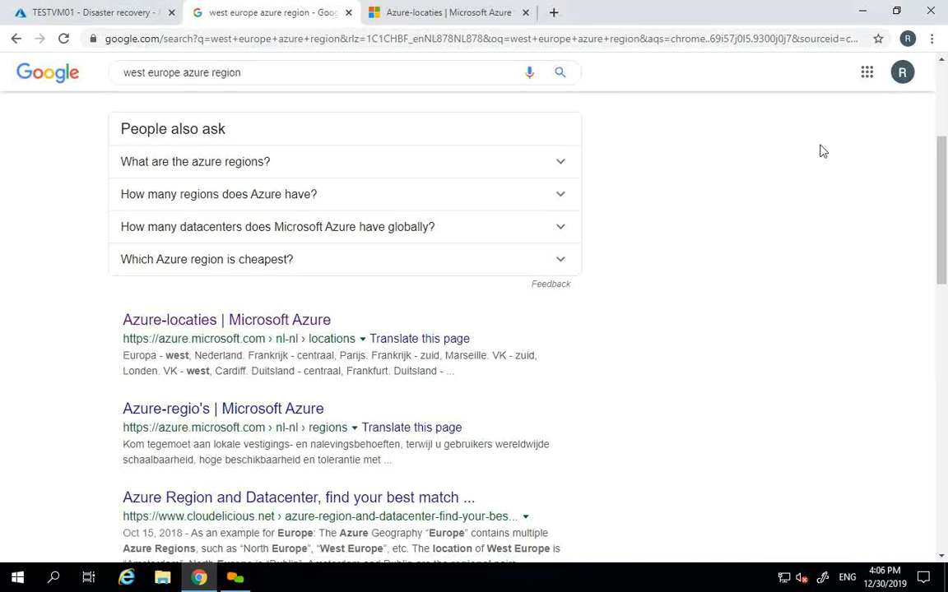
left_click_drag(940, 148, 943, 118)
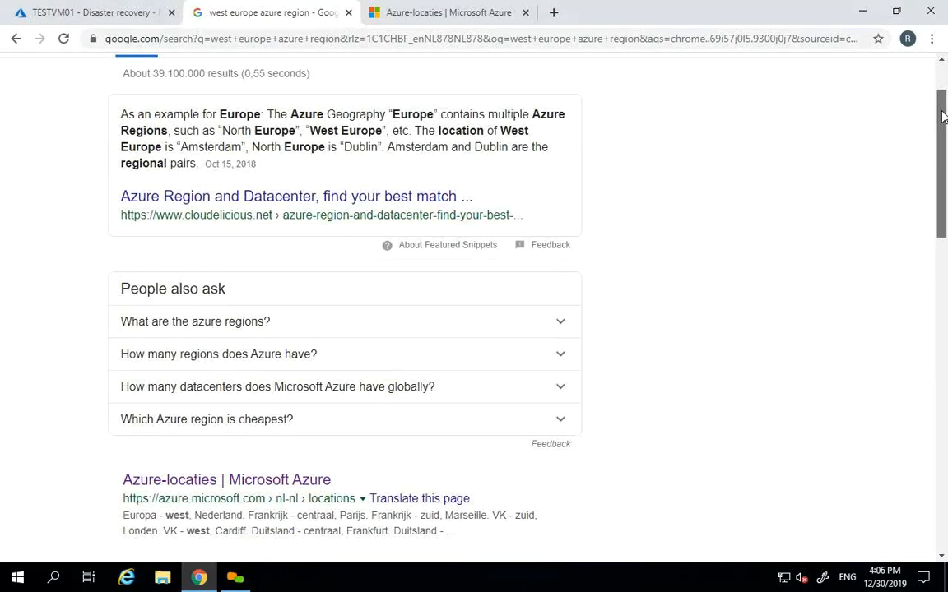
scroll(943, 118, "down", 1)
left_click(482, 10)
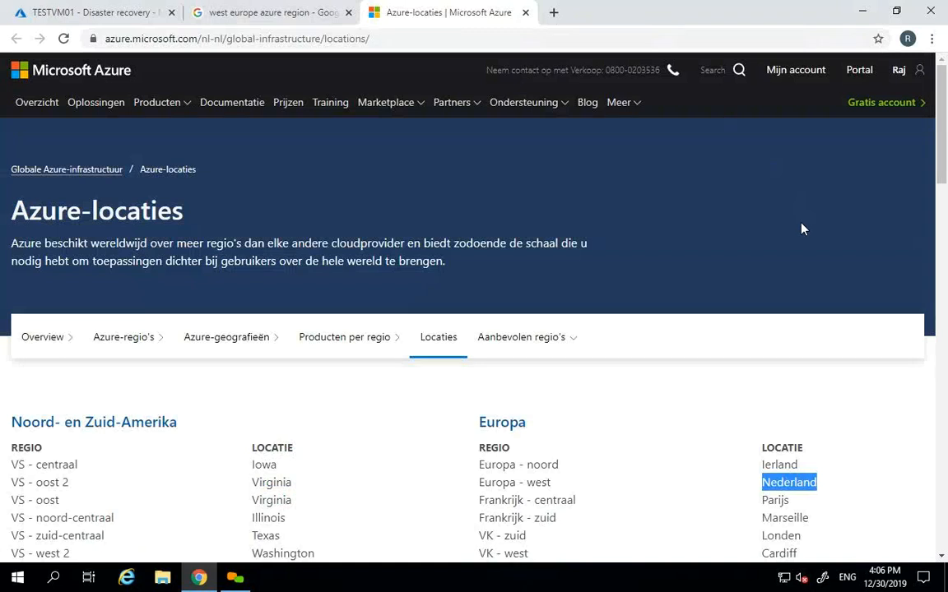
scroll(829, 316, "down", 2)
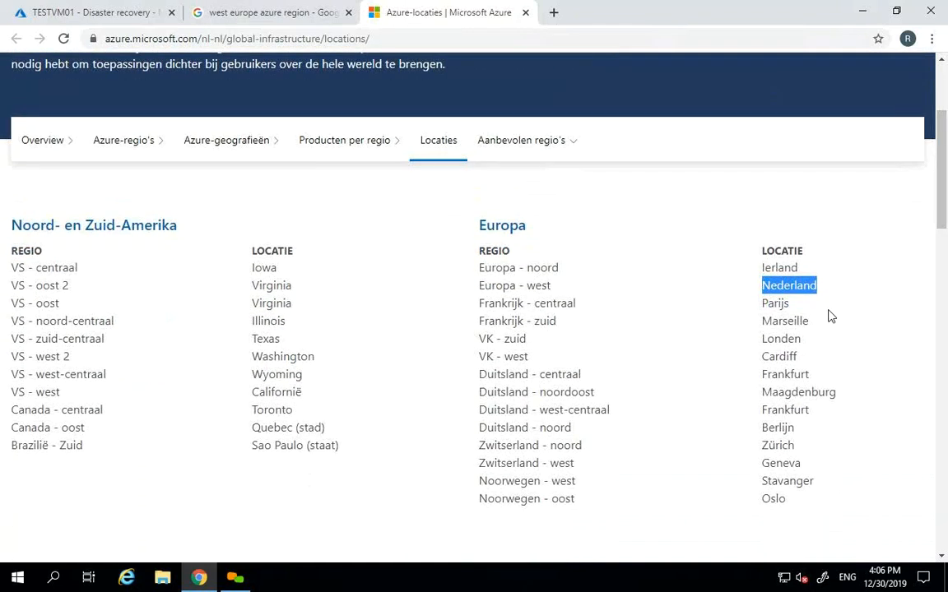
- Highlight European locations VK - zuid, Londen, Cardiff, Ierland and Nederland in the table
left_click(829, 316)
double_click(516, 340)
double_click(782, 338)
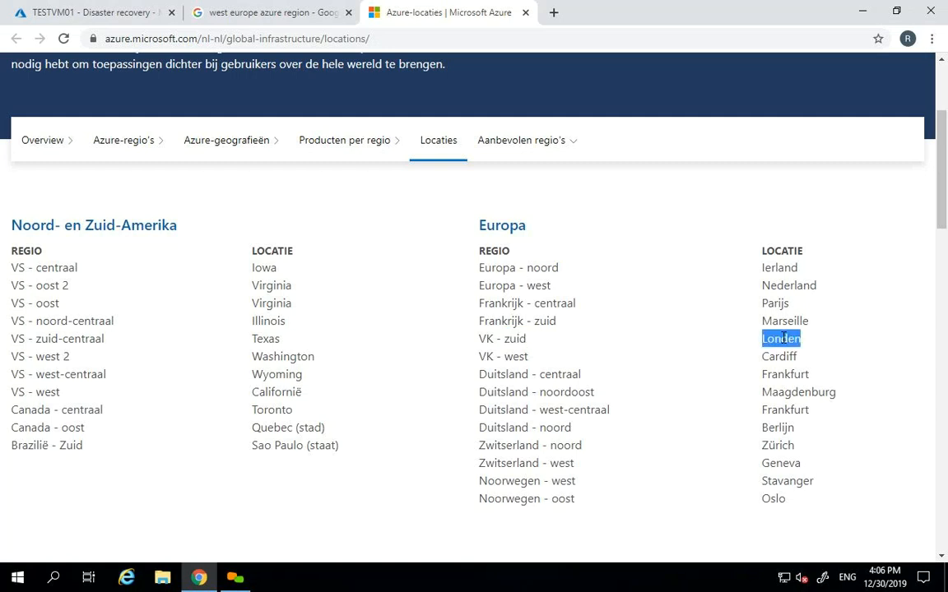
double_click(778, 357)
double_click(780, 268)
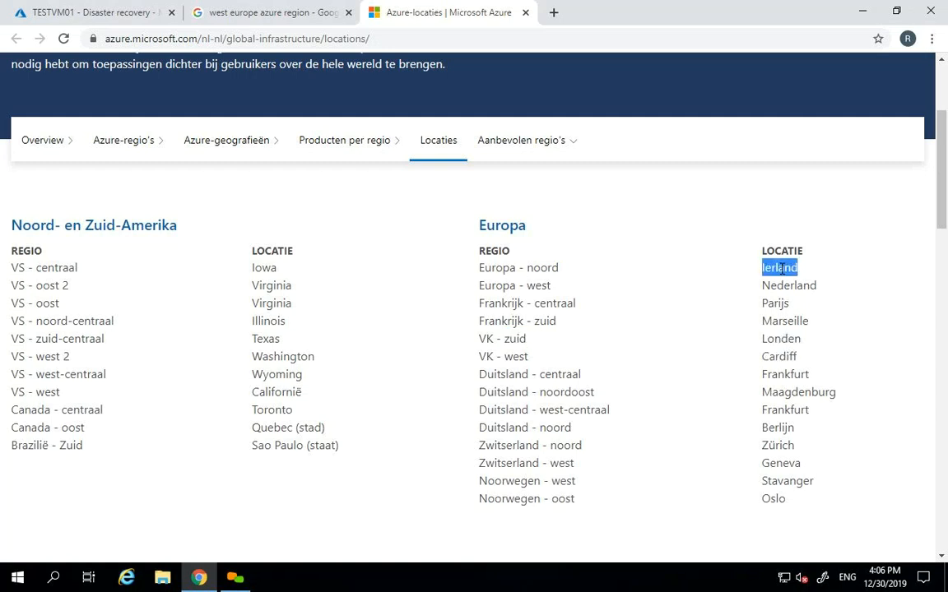
double_click(788, 285)
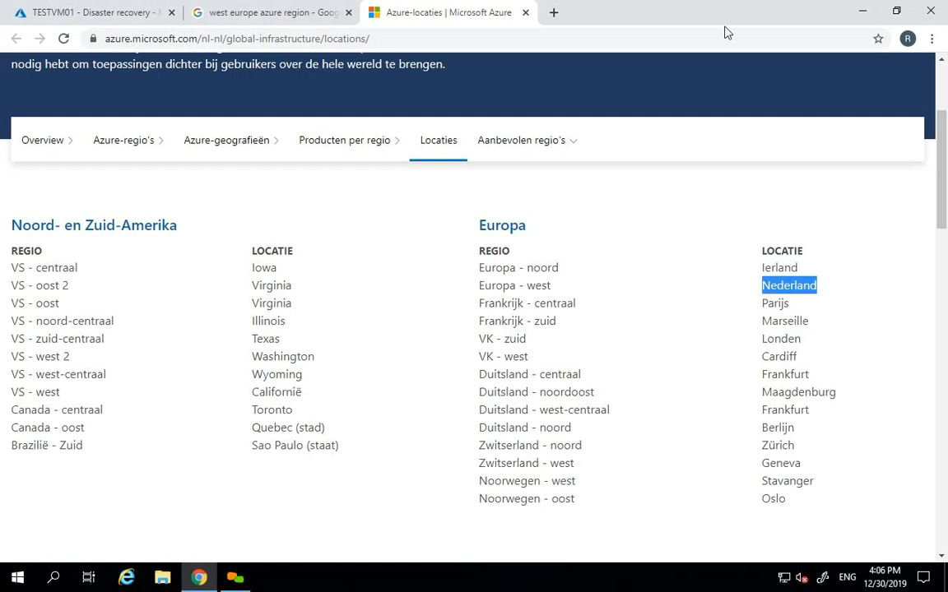
left_click(788, 268)
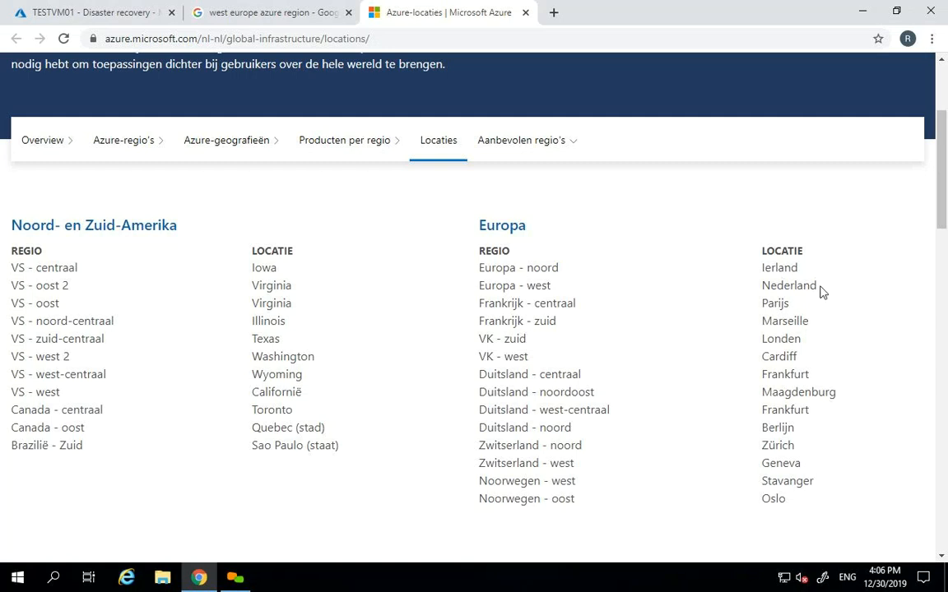
- Highlight Europa - west with Nederland and Frankrijk - centraal with Parijs, then leave the page
left_click_drag(816, 287, 765, 270)
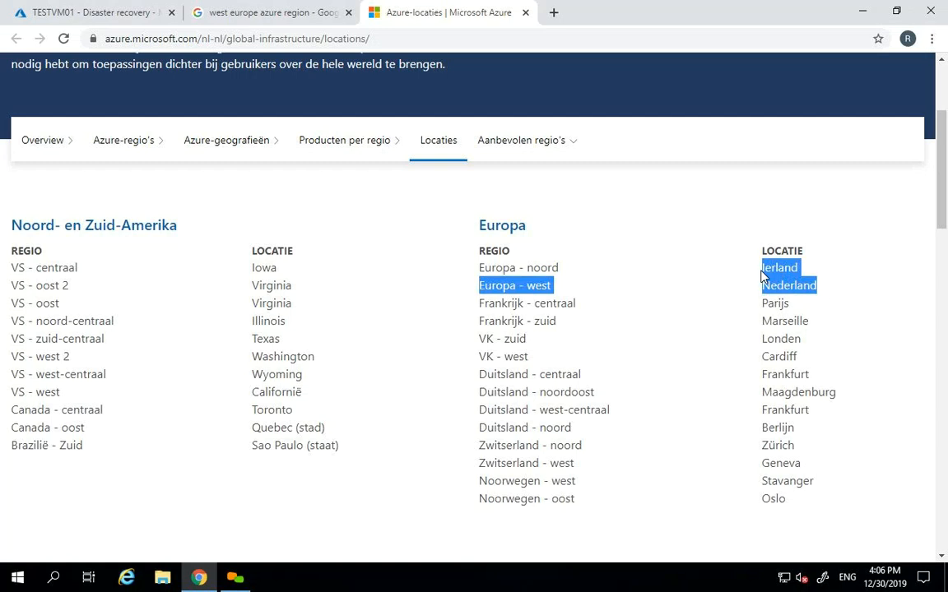
left_click_drag(549, 286, 478, 265)
left_click(610, 269)
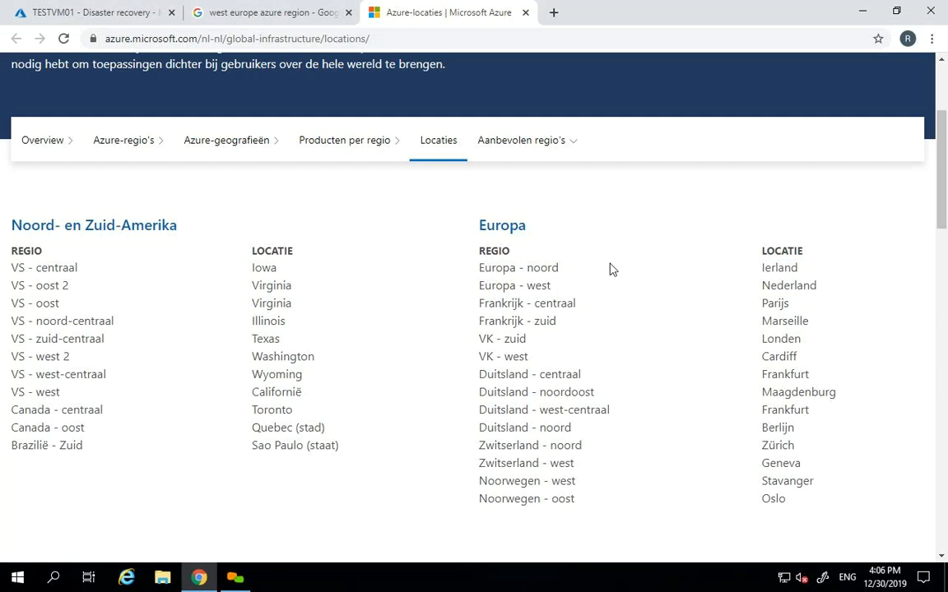
left_click_drag(501, 303, 564, 304)
double_click(774, 303)
left_click(271, 10)
- Back on TESTVM01's Advanced settings, keep 24-hour-retention-policy as the replication policy
left_click(119, 10)
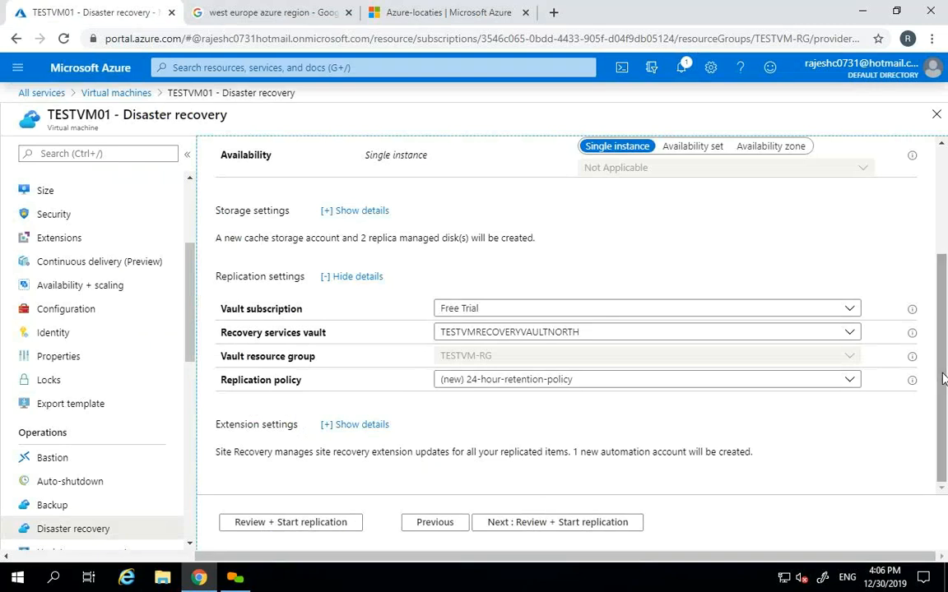
left_click(851, 382)
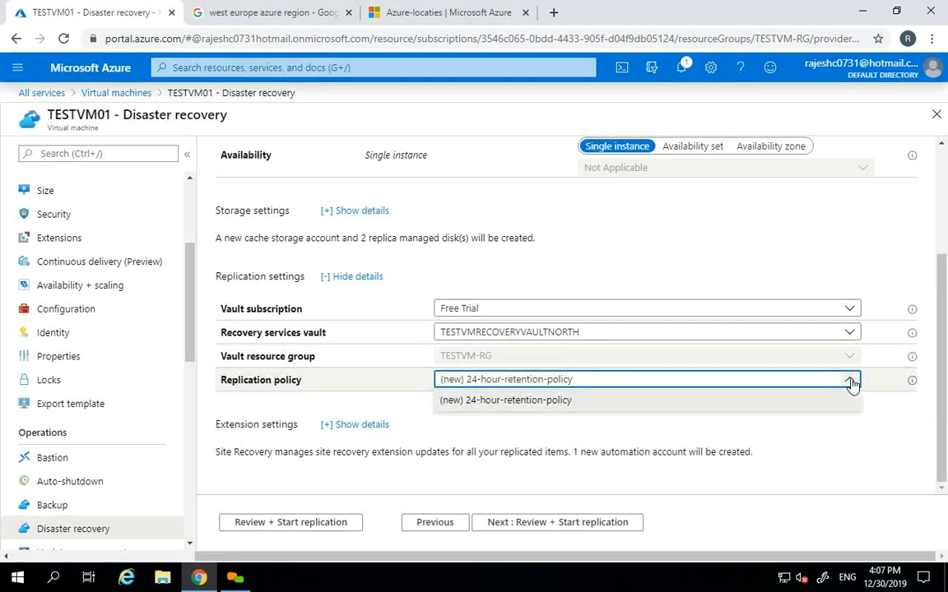
left_click(851, 382)
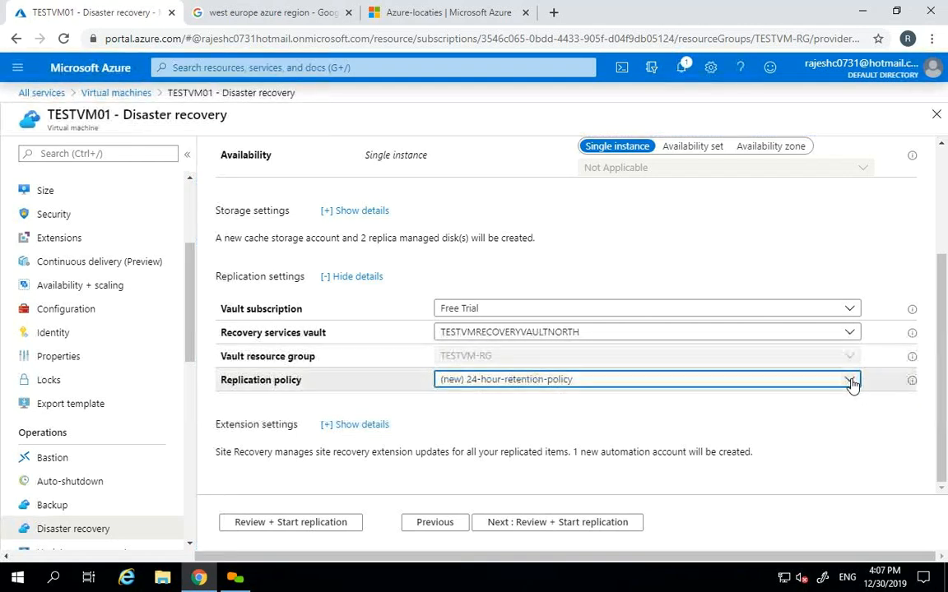
left_click(850, 381)
left_click(932, 370)
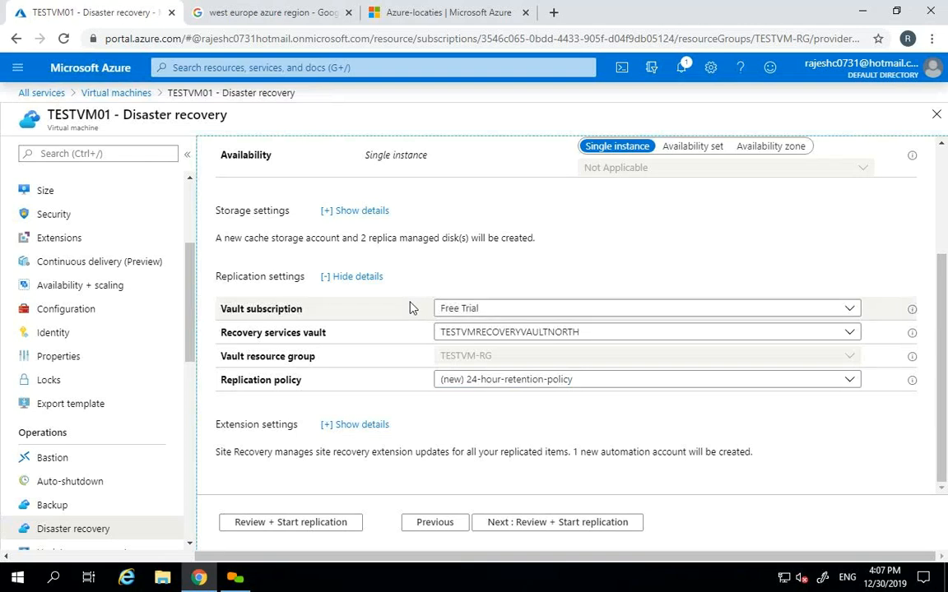
- Expand the storage and extension settings details, showing ASR-managed updates with a new automation account
scroll(943, 390, "up", 1)
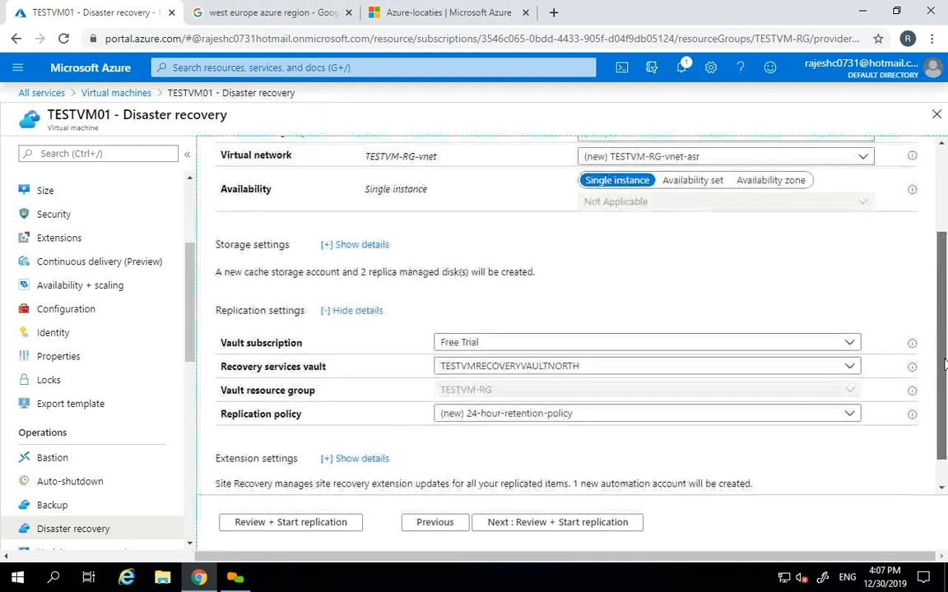
scroll(943, 394, "down", 1)
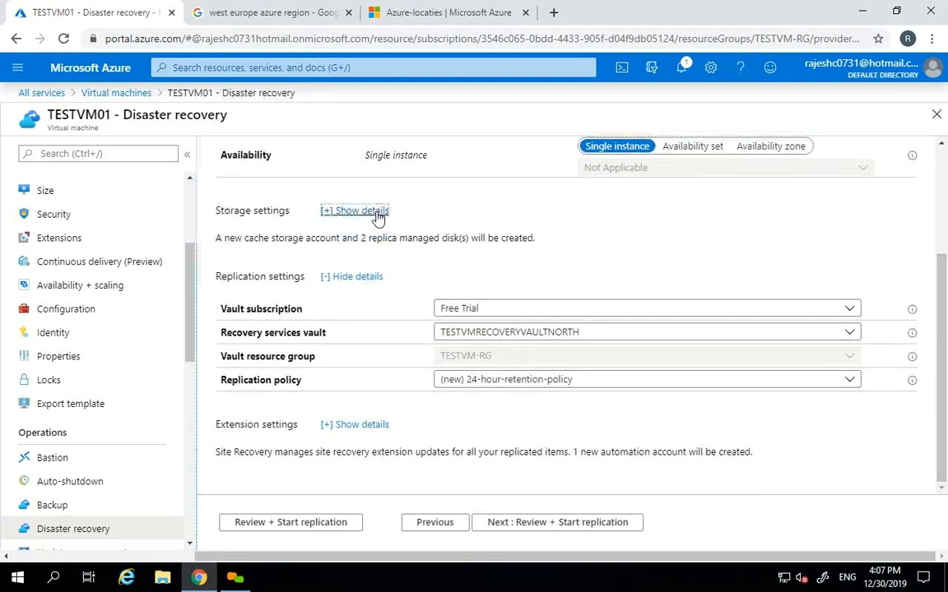
left_click(351, 212)
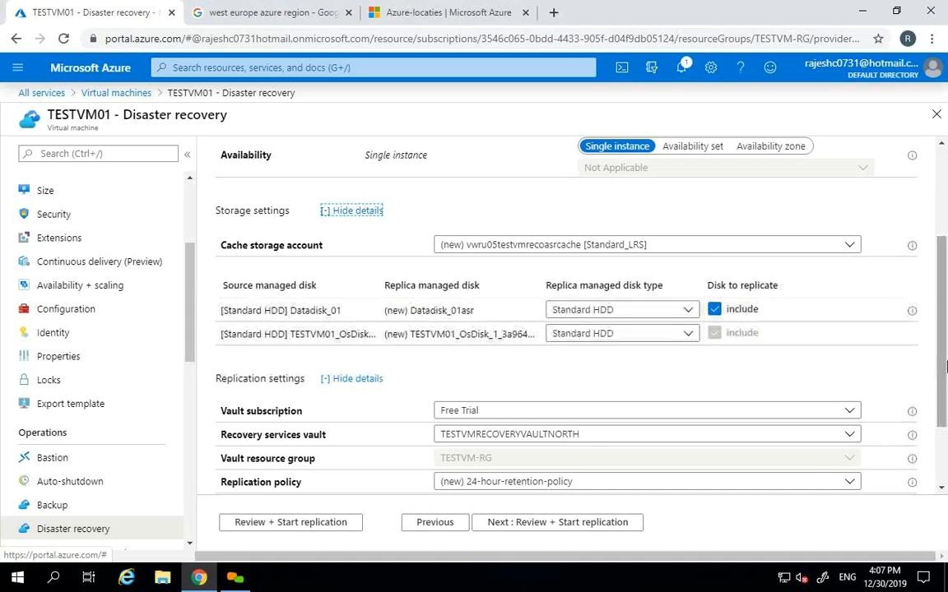
scroll(658, 387, "down", 1)
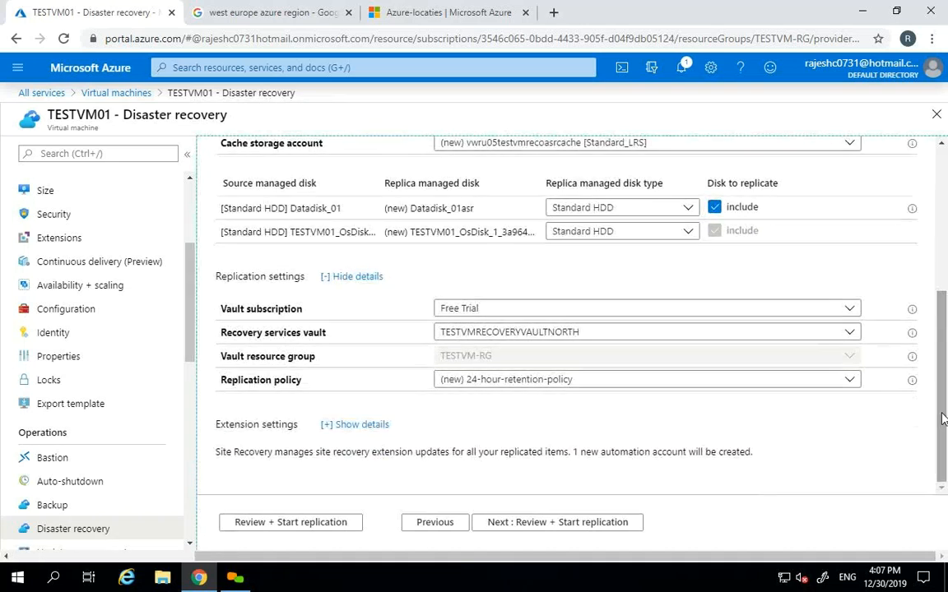
left_click(371, 426)
scroll(943, 435, "down", 1)
scroll(943, 436, "up", 1)
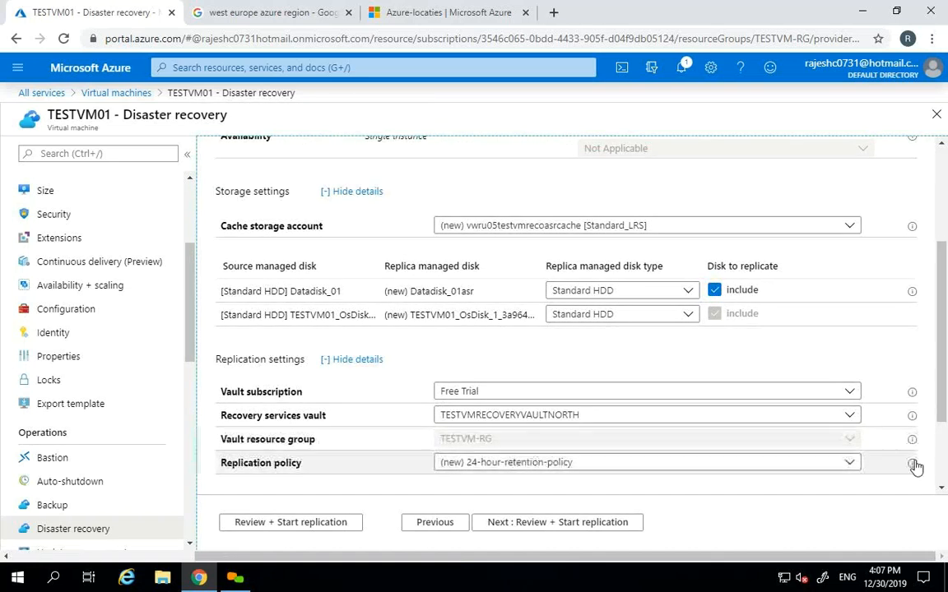
mouse_move(914, 466)
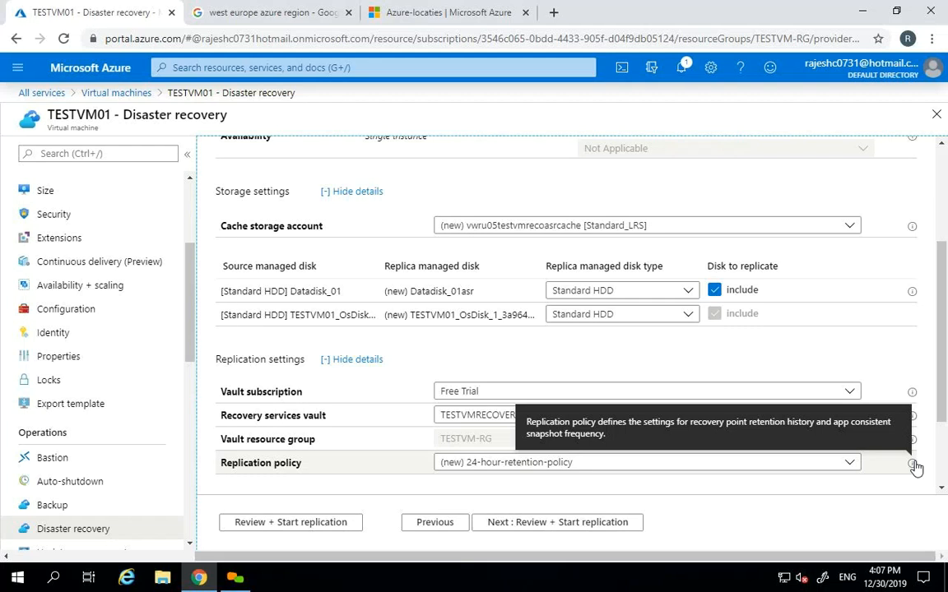
- Recheck the replication policy dropdown and leave 24-hour-retention-policy selected
scroll(942, 306, "up", 1)
scroll(943, 306, "up", 1)
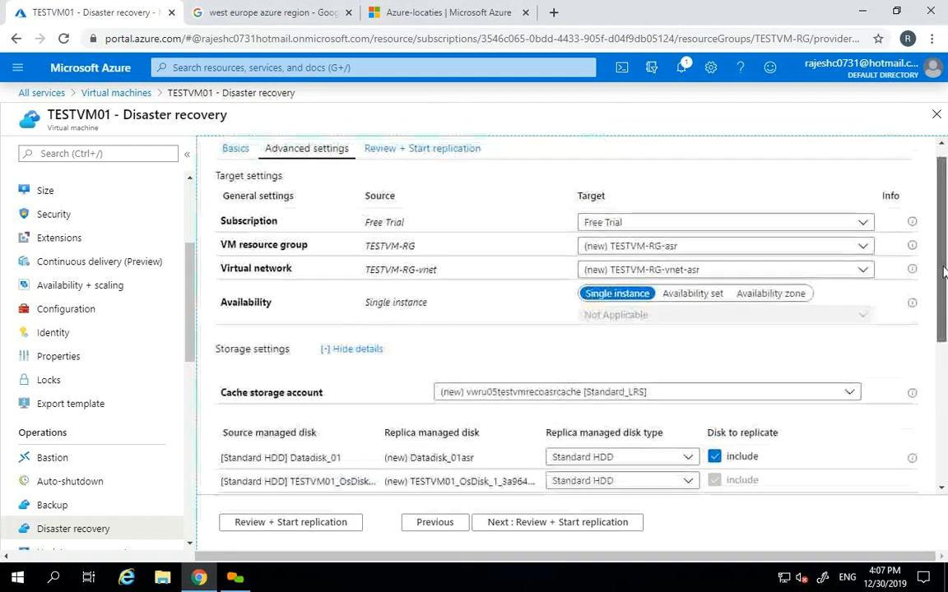
left_click_drag(943, 238, 944, 447)
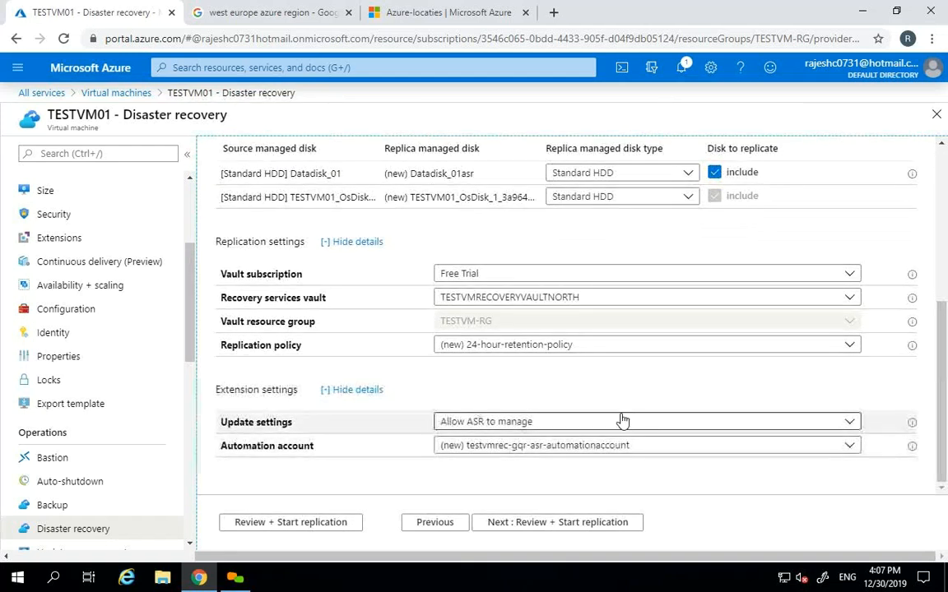
left_click(562, 348)
left_click(564, 361)
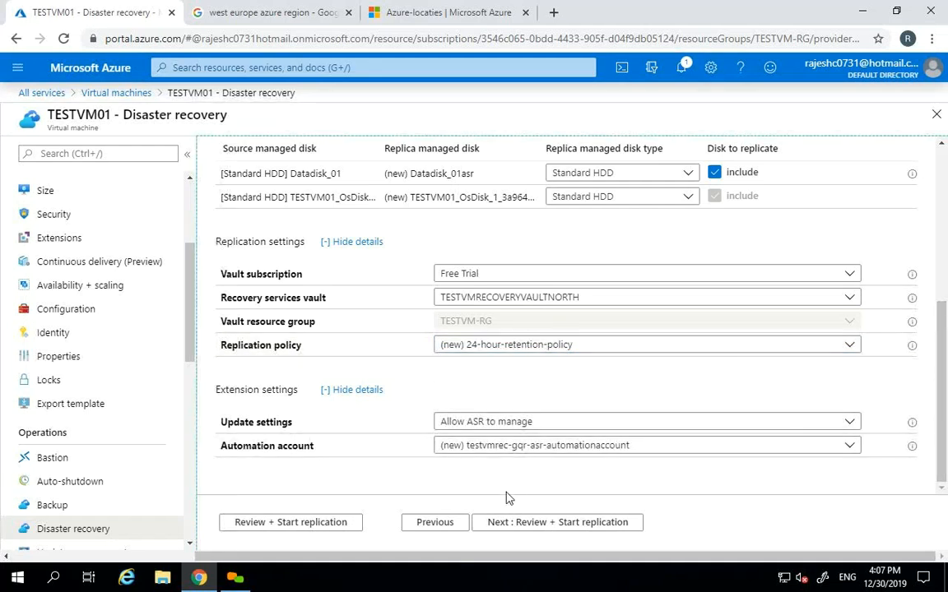
- Go to Review + Start replication and inspect target TESTVM-RG-asr, TESTVM-RG-vnet-asr and replica disk names
left_click(517, 523)
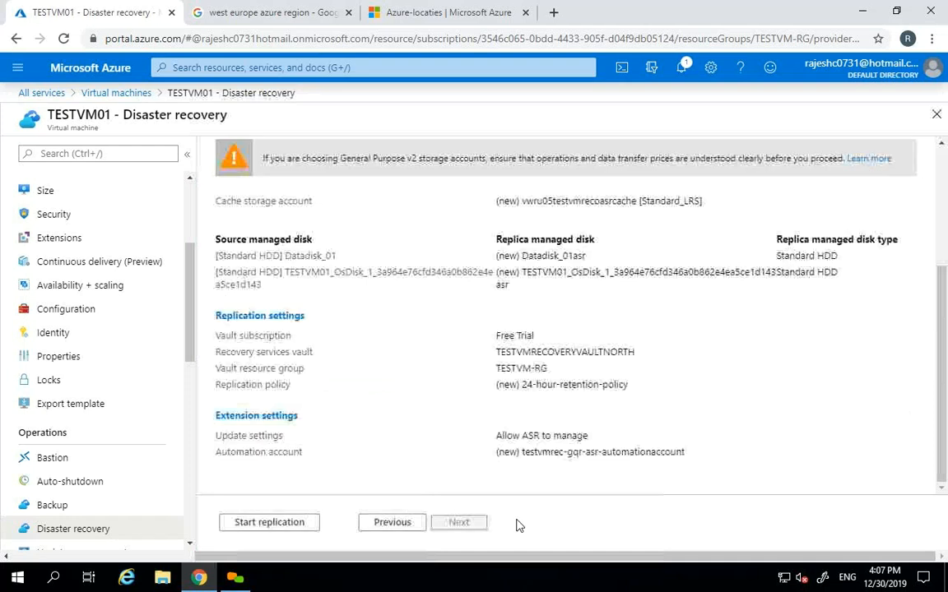
left_click_drag(945, 344, 945, 177)
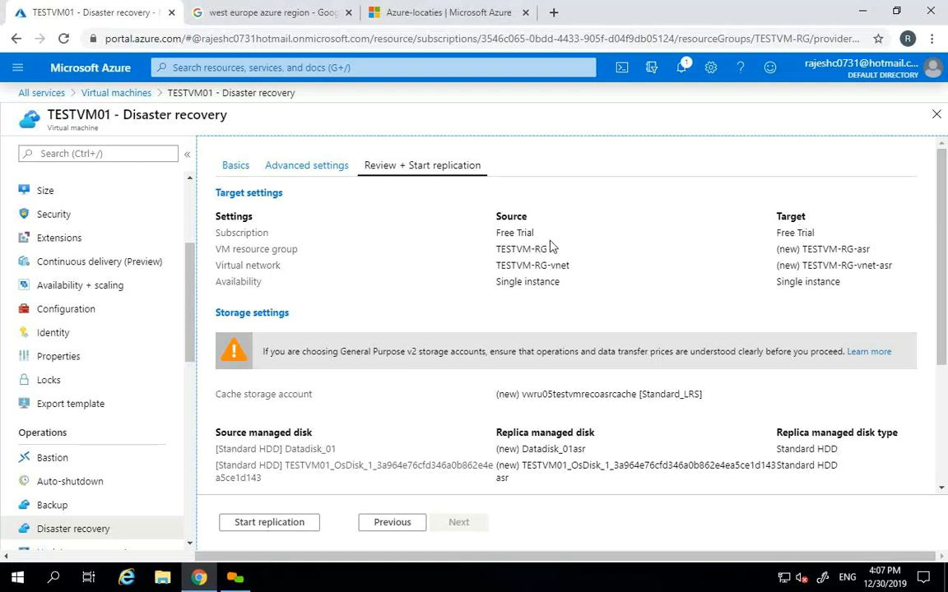
left_click_drag(776, 248, 871, 248)
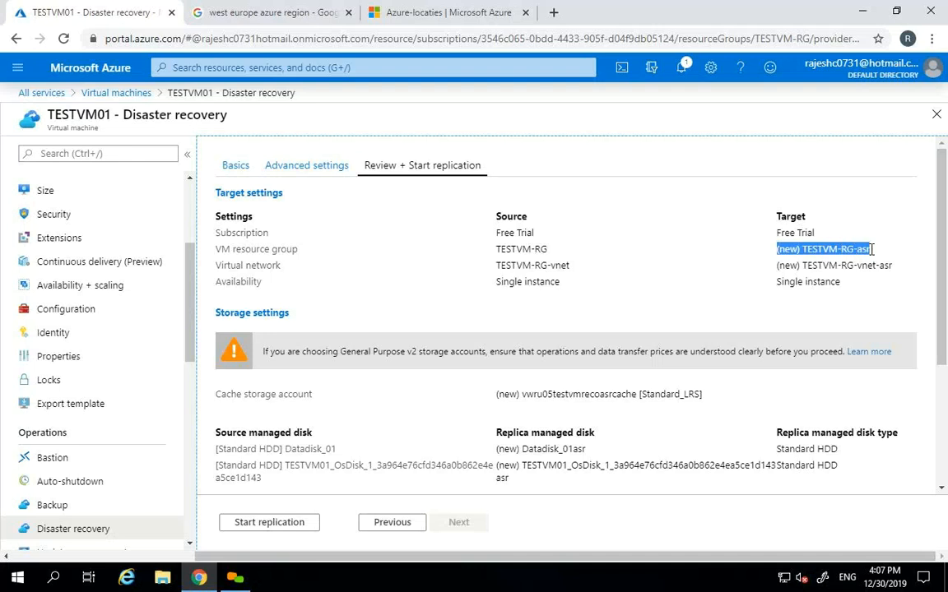
left_click_drag(777, 265, 943, 333)
scroll(943, 287, "down", 1)
double_click(804, 337)
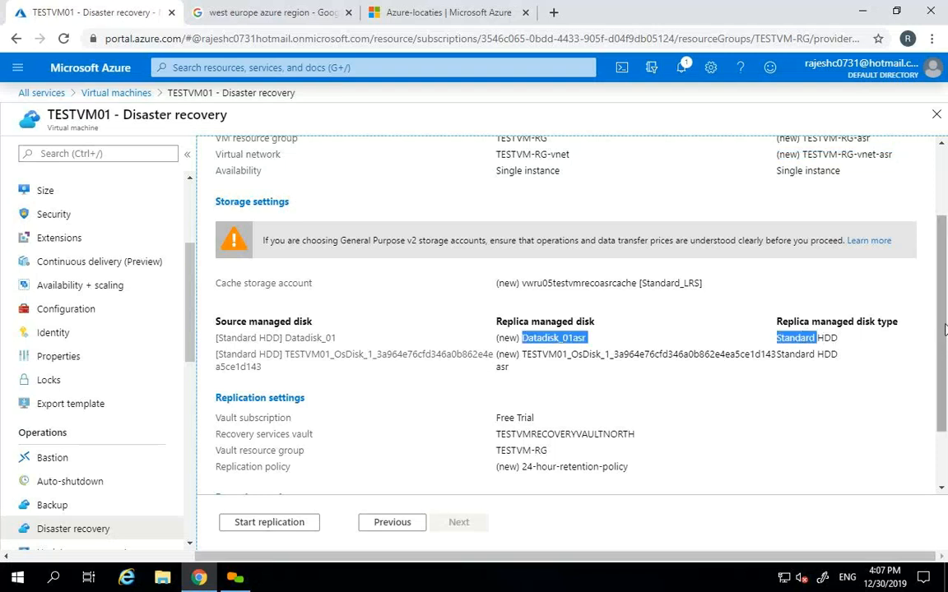
scroll(943, 400, "down", 1)
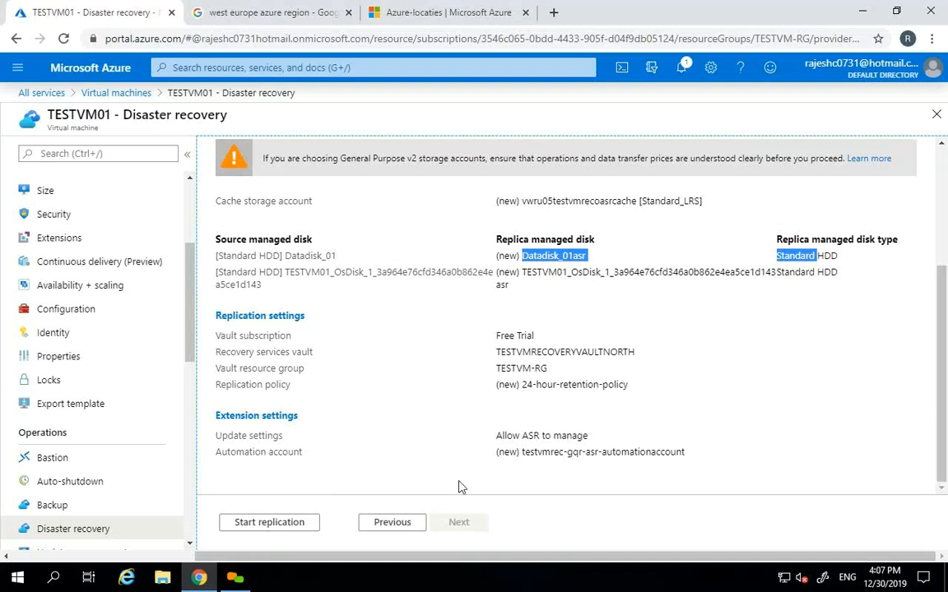
- Start replication for TESTVM01 and refresh the Virtual machines list several times
left_click(274, 523)
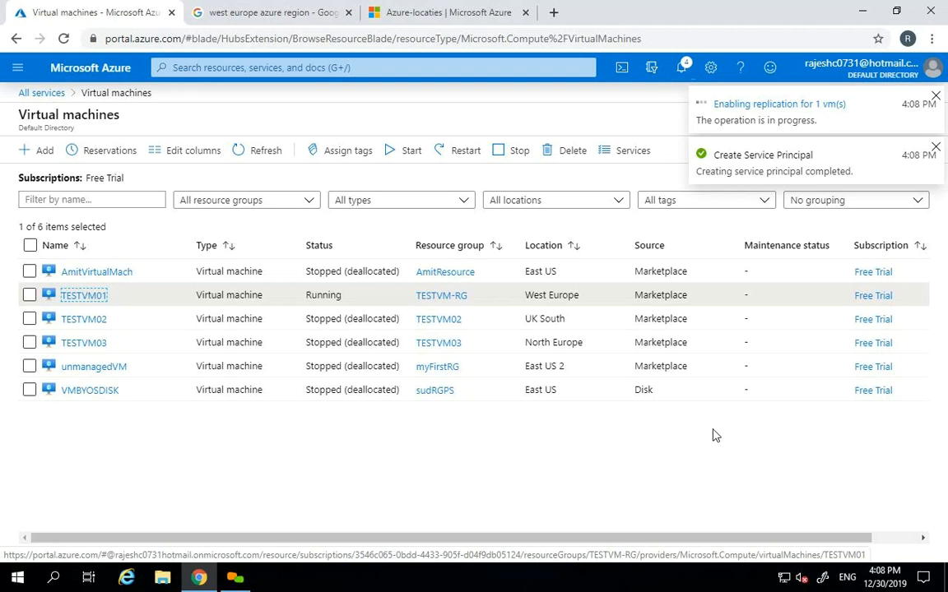
left_click(256, 156)
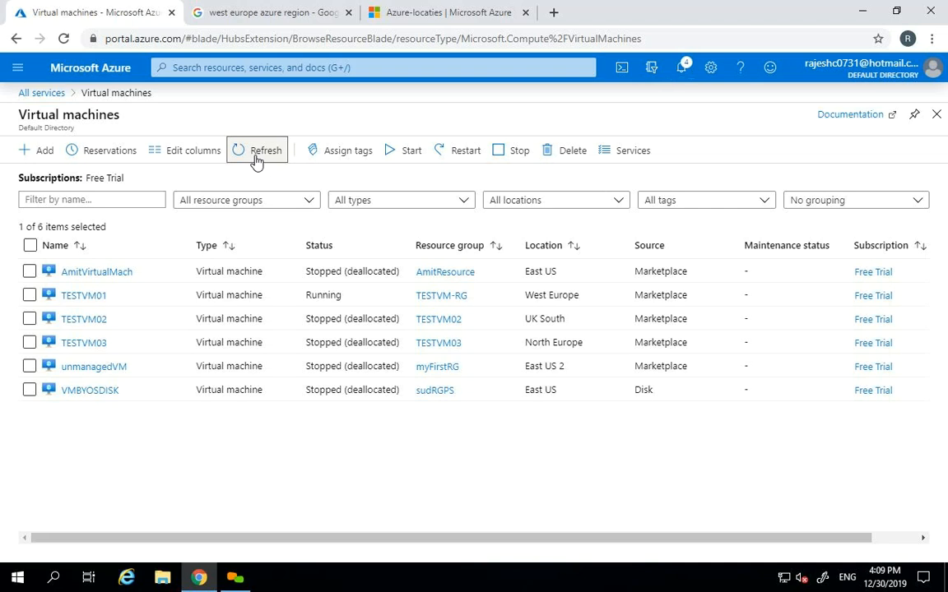
left_click(257, 158)
left_click(259, 153)
- Check notifications for replication progress, then open the TESTVM01 virtual machine
left_click(682, 67)
left_click(682, 72)
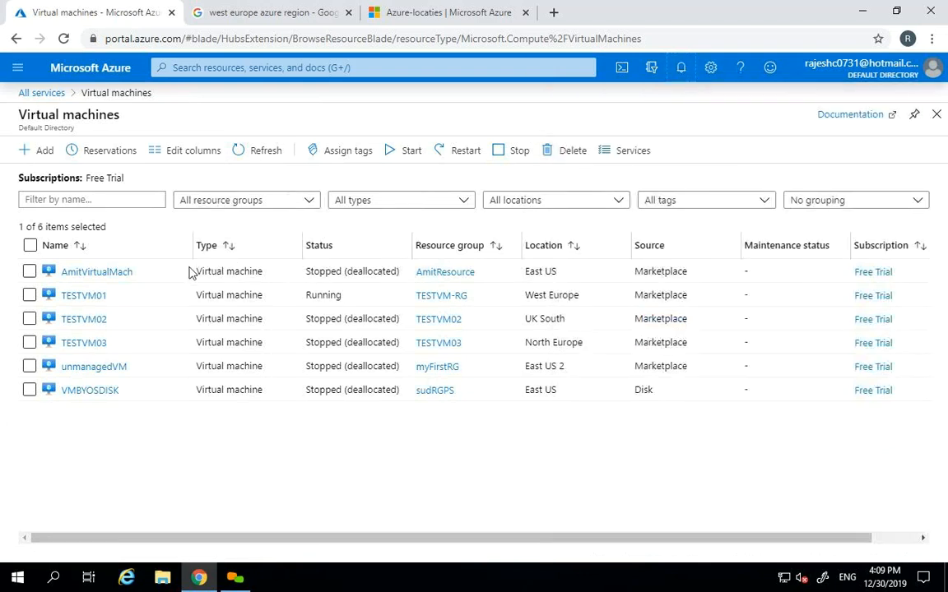
left_click(81, 296)
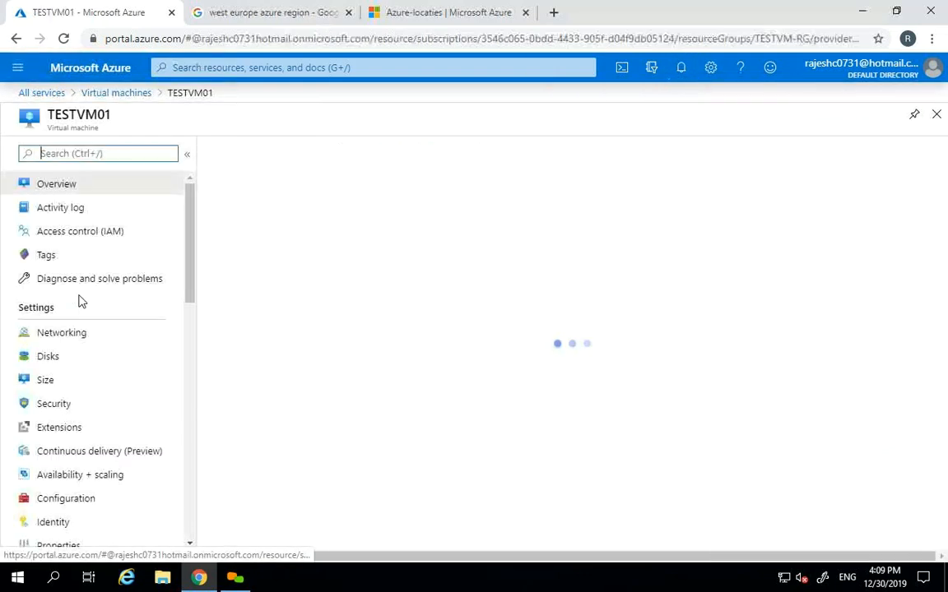
- Refresh the TESTVM01 overview (West Europe, TESTVM-RG) and go to its Backup status page
left_click(580, 153)
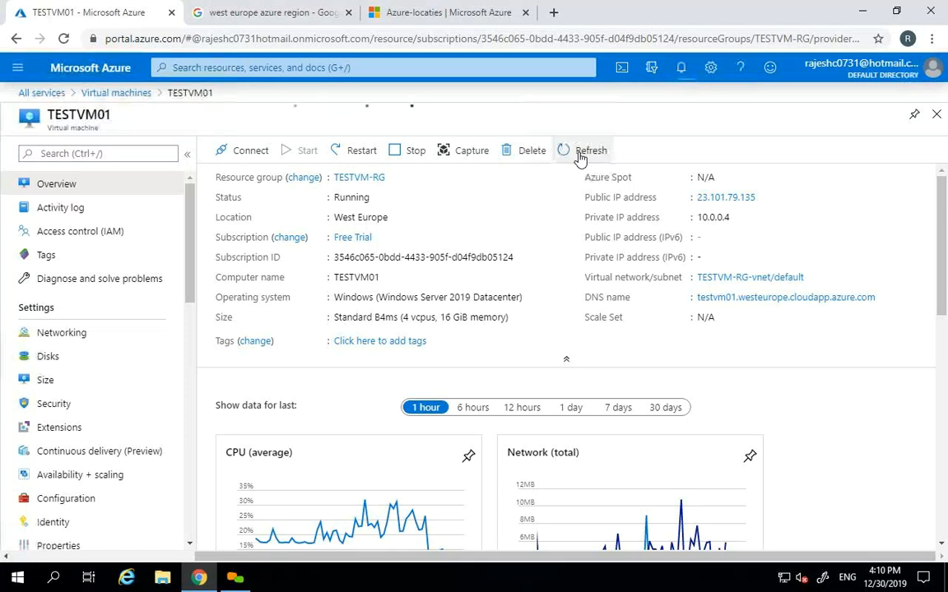
left_click_drag(190, 249, 191, 262)
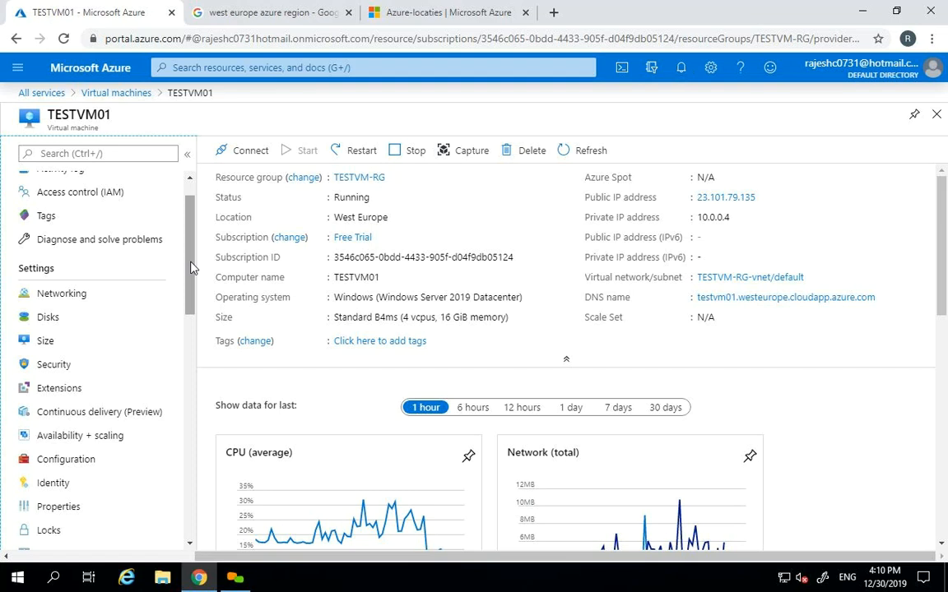
left_click_drag(190, 267, 188, 285)
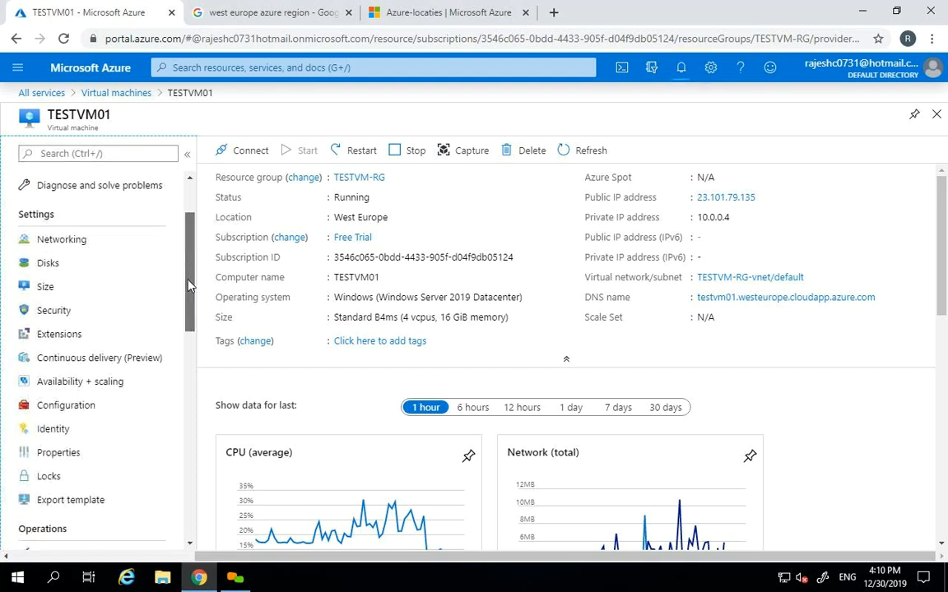
left_click_drag(188, 285, 186, 353)
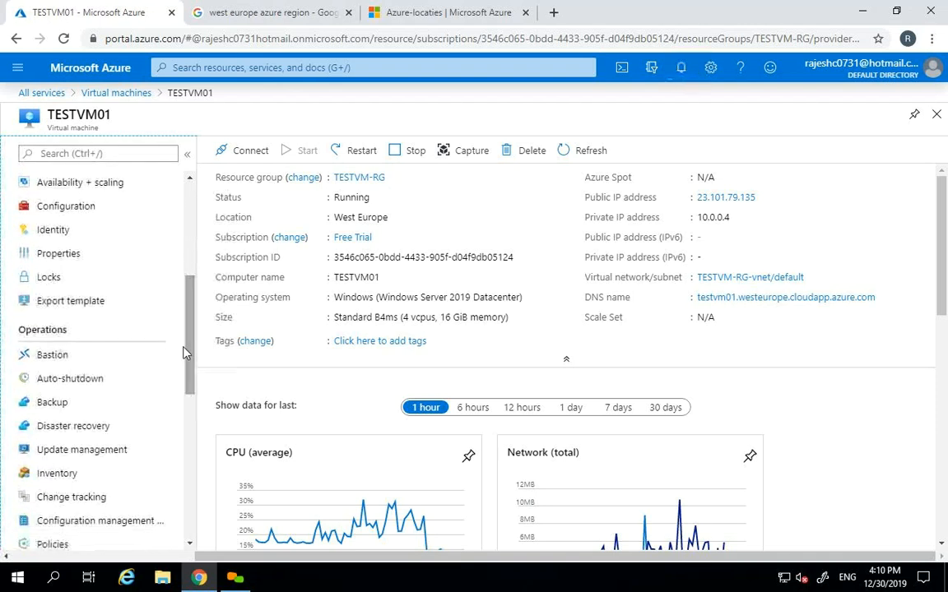
left_click(93, 406)
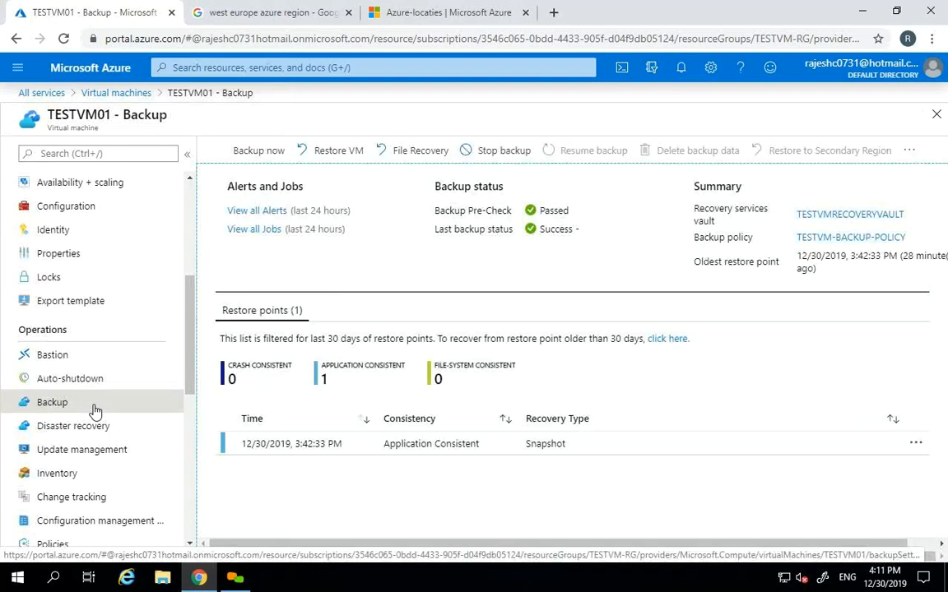
- View TESTVM01's Disaster recovery page with North Europe as target region, then close it
left_click(92, 425)
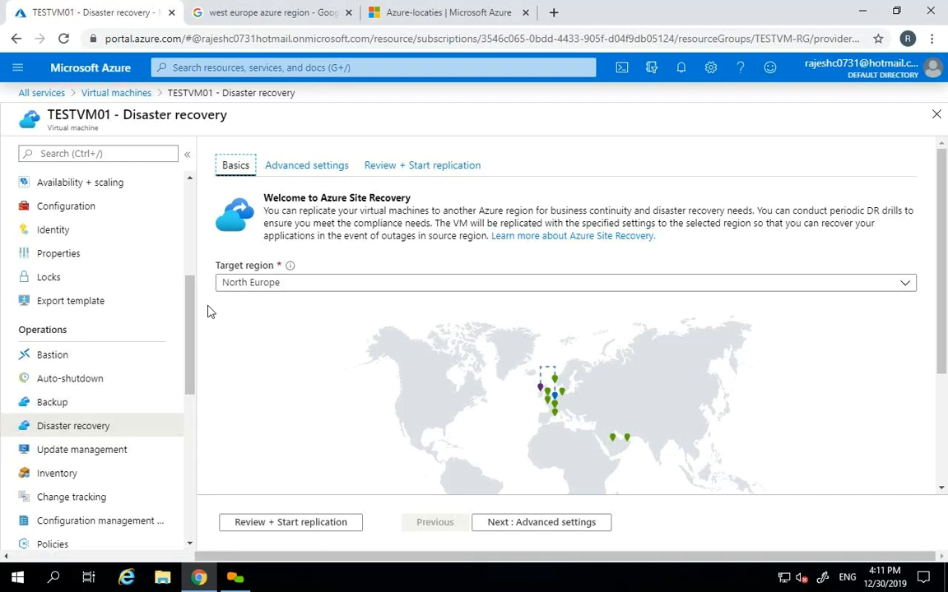
left_click(936, 115)
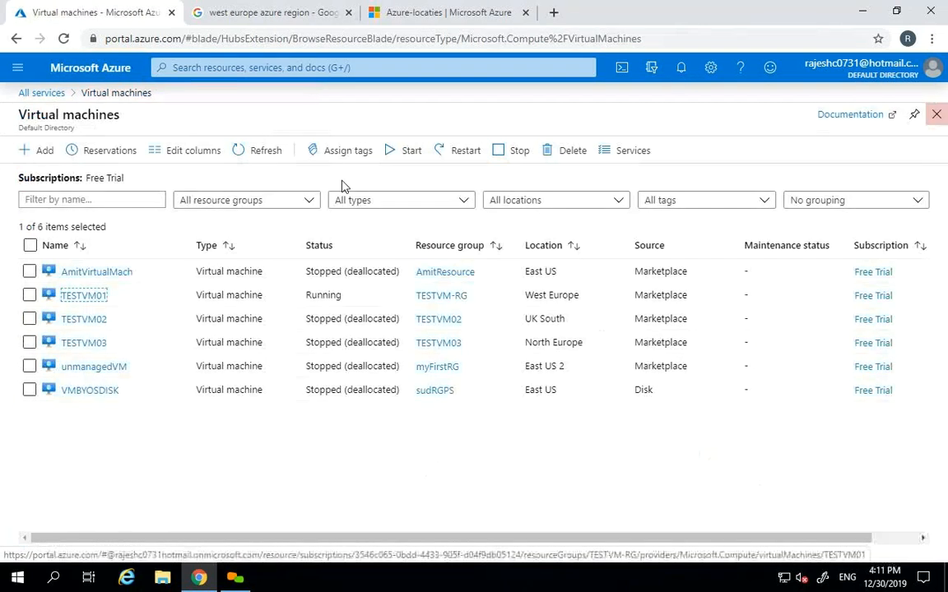
- Navigate through All services to the TESTVMRECOVERYVAULT vault's Backup items
left_click(17, 67)
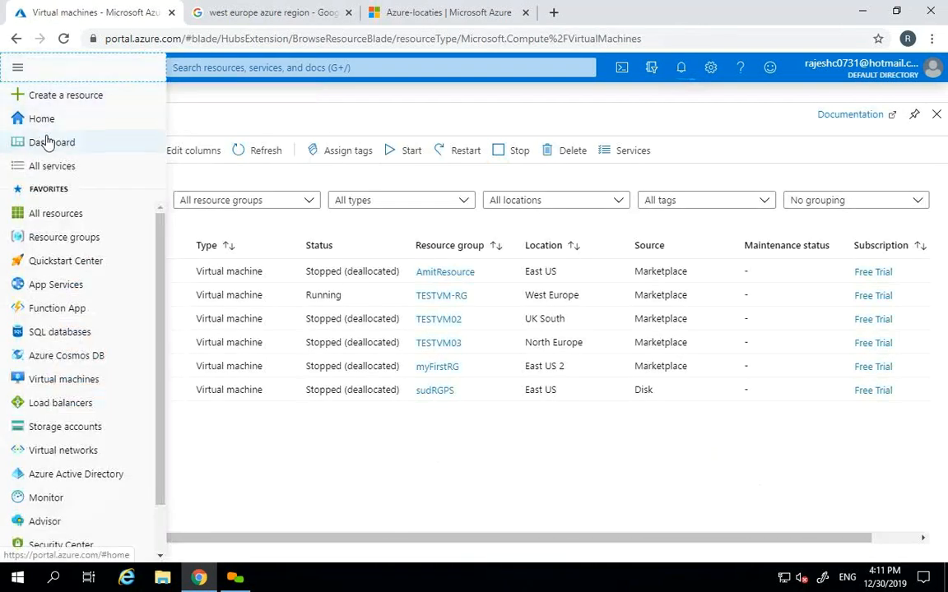
left_click(49, 166)
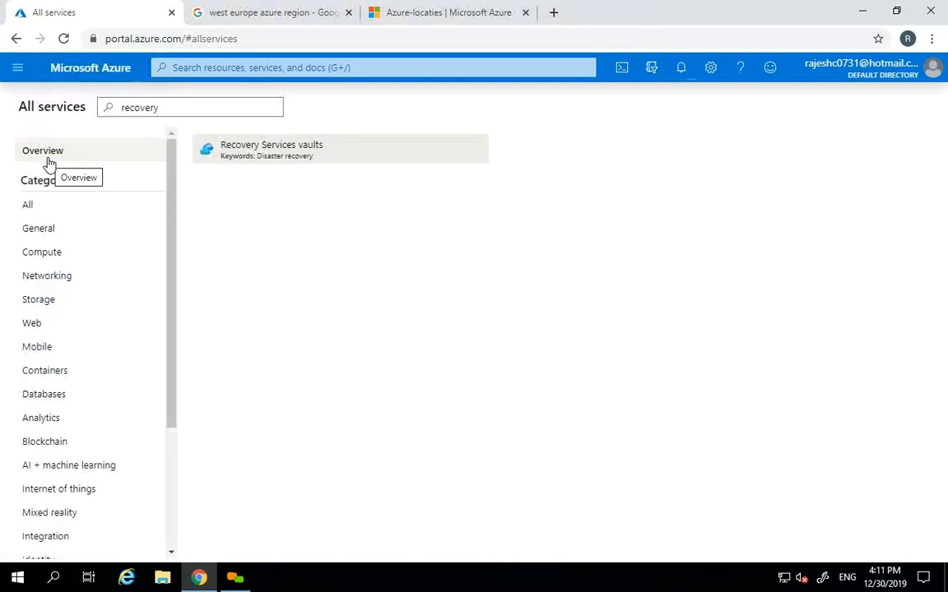
left_click(336, 158)
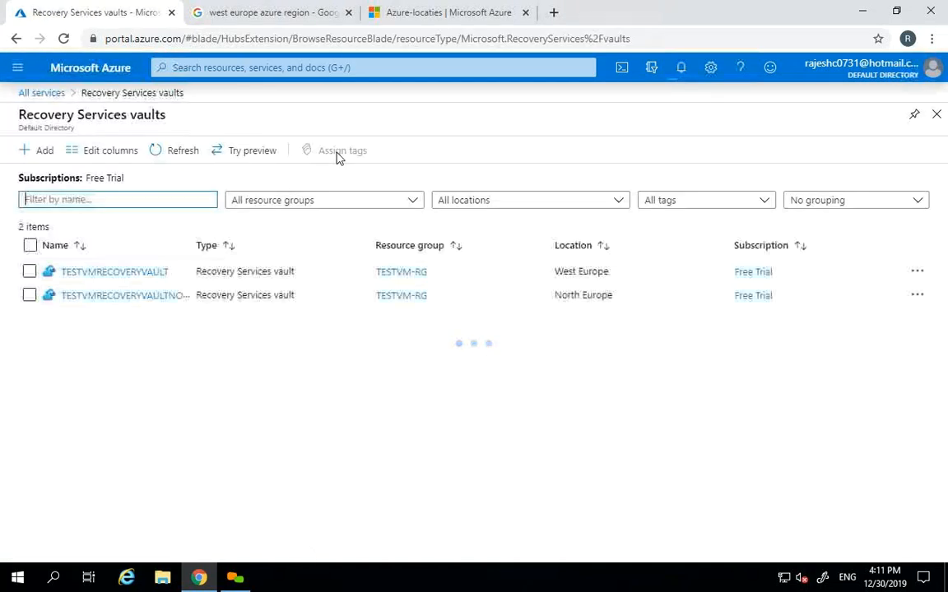
left_click(124, 272)
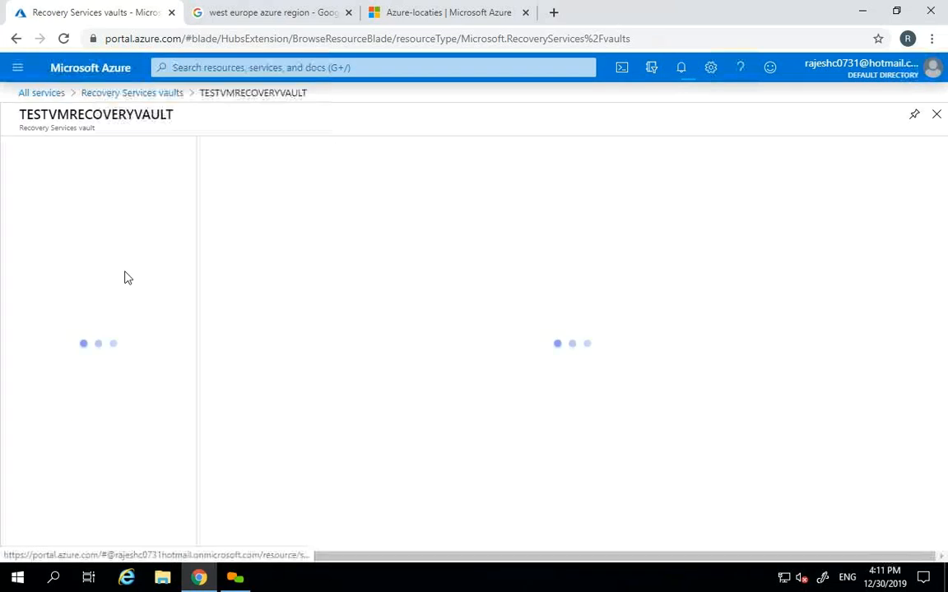
left_click_drag(190, 293, 195, 352)
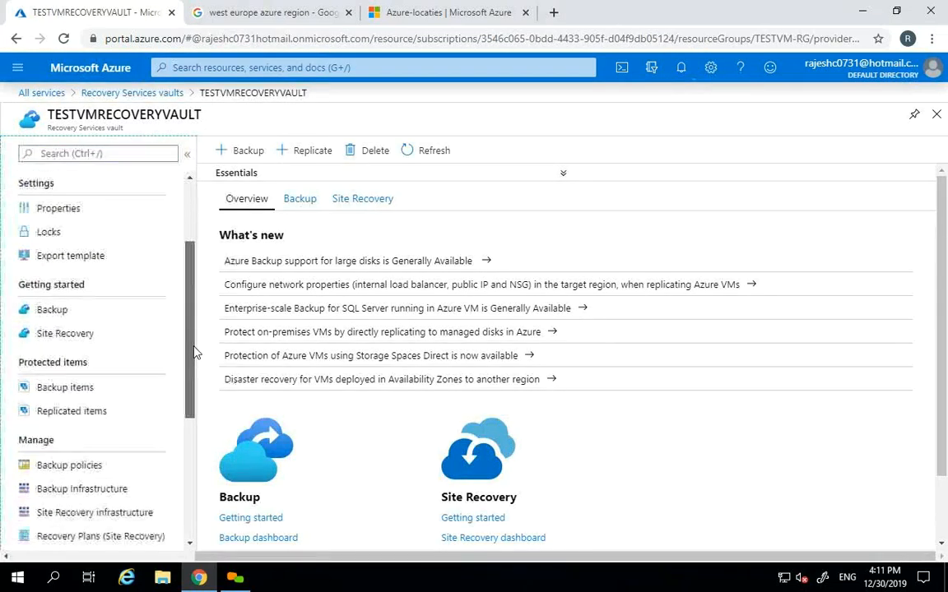
left_click(45, 390)
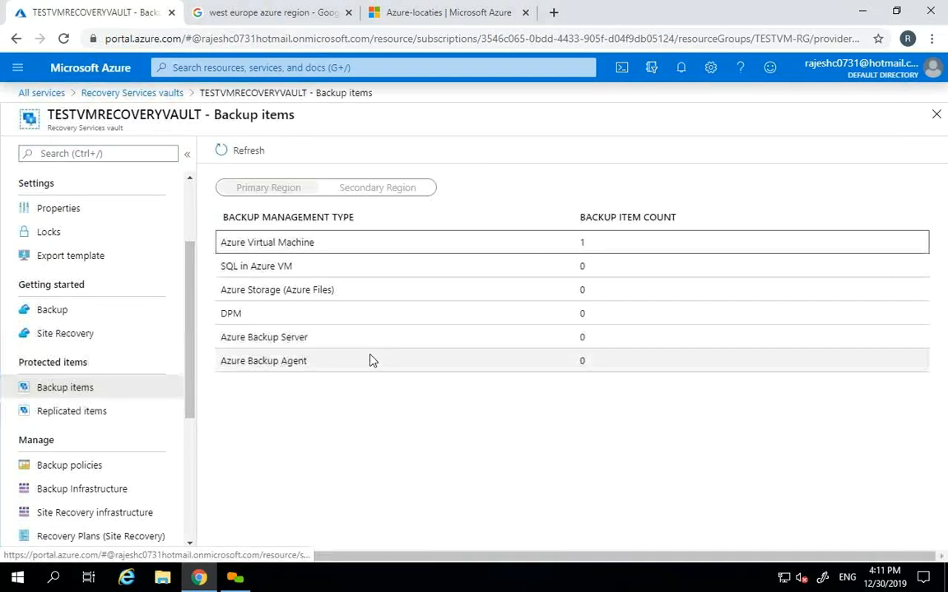
- Inspect the Azure Virtual Machine backup item TESTVM01, then return to the backup items summary
left_click(307, 243)
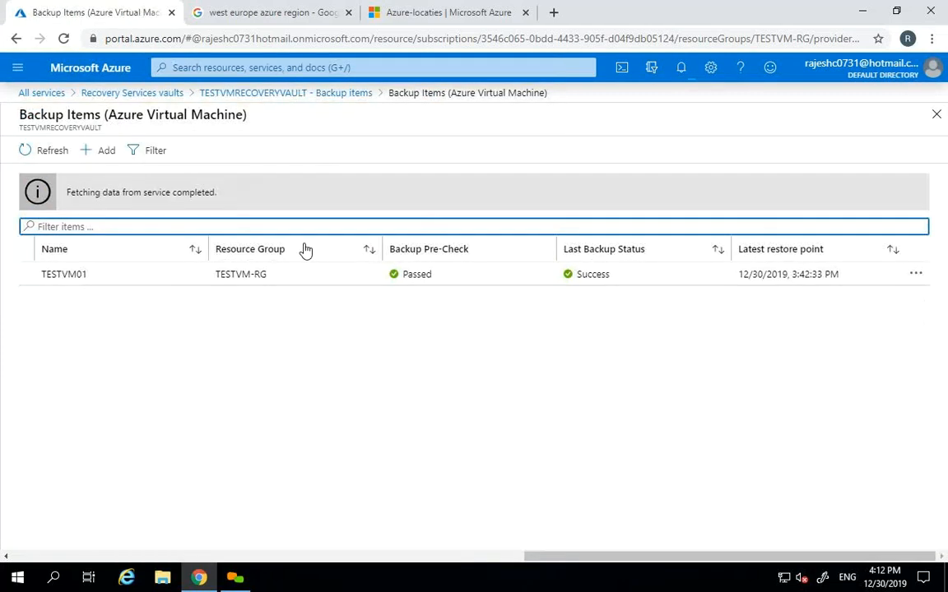
left_click(74, 274)
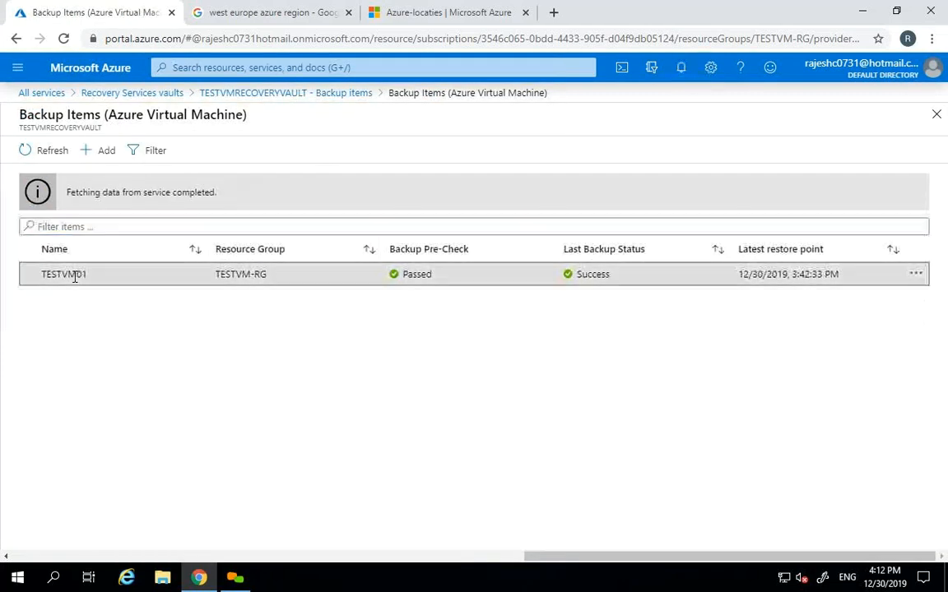
left_click(937, 117)
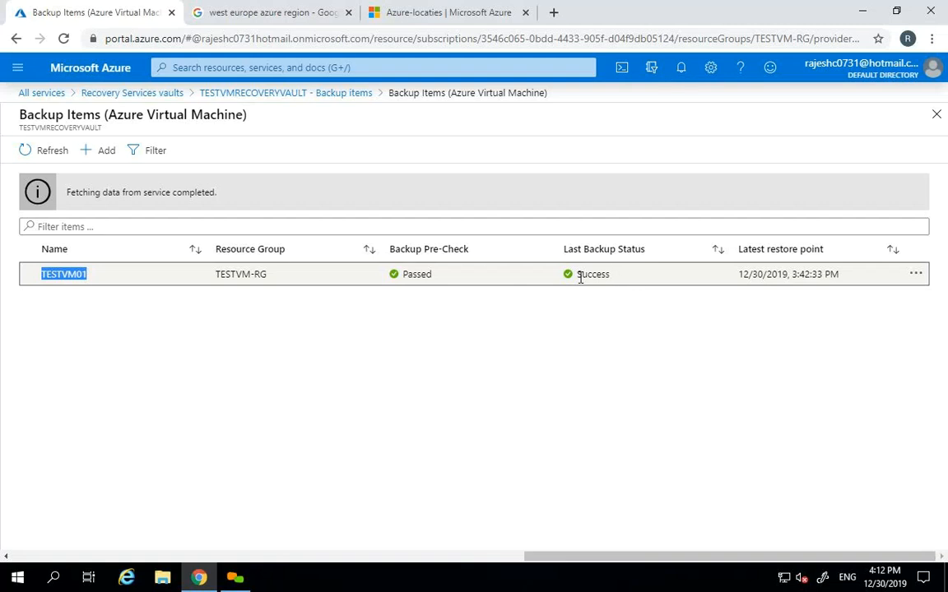
left_click(936, 114)
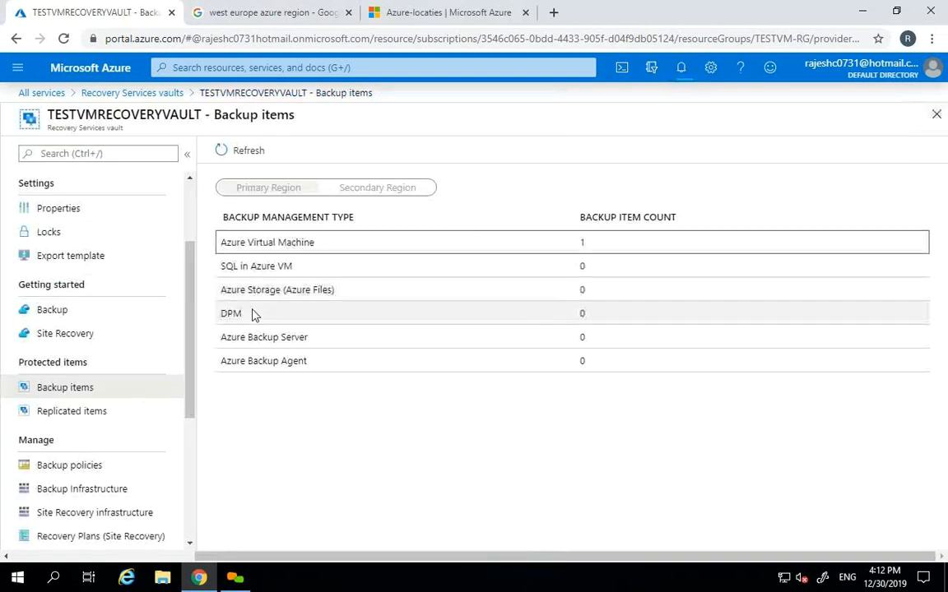
left_click_drag(188, 322, 190, 468)
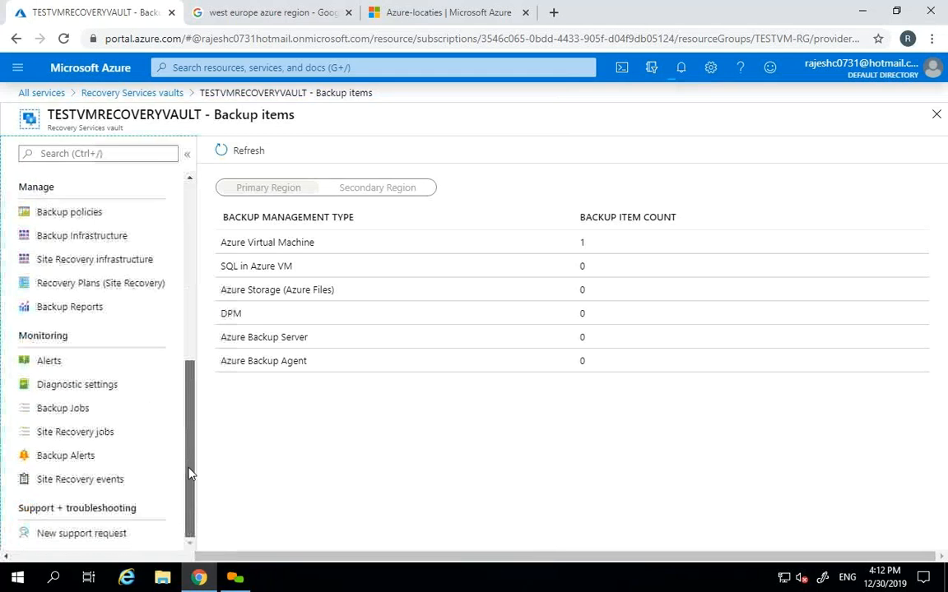
- Follow the running job in Backup jobs with repeated refreshes, then check notifications for replication progress
left_click(63, 412)
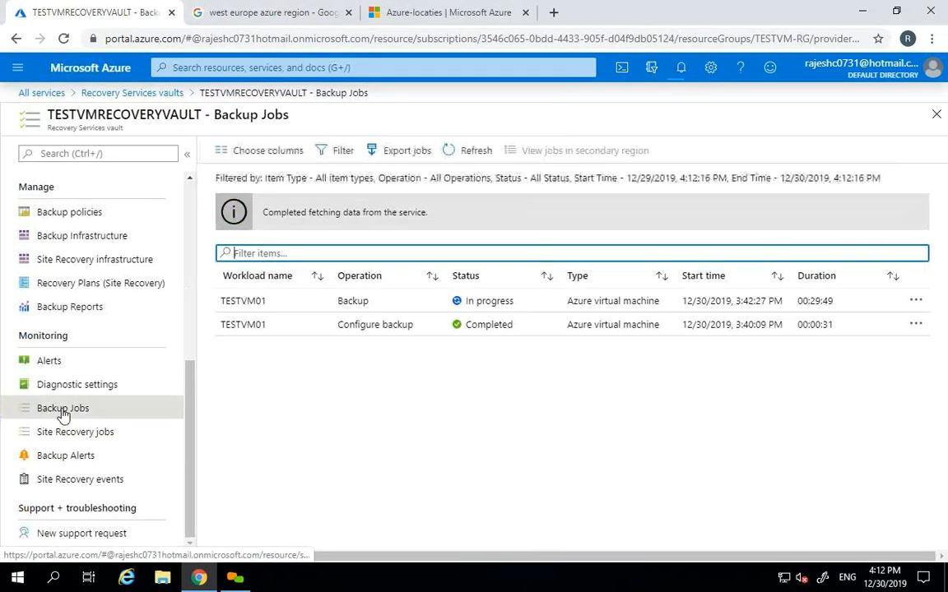
left_click(466, 153)
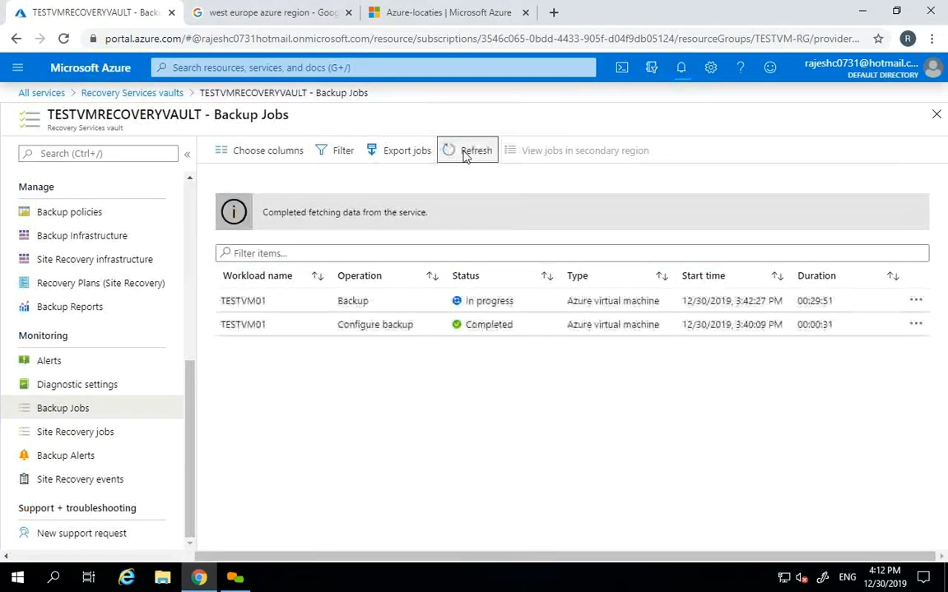
left_click(465, 153)
left_click(466, 153)
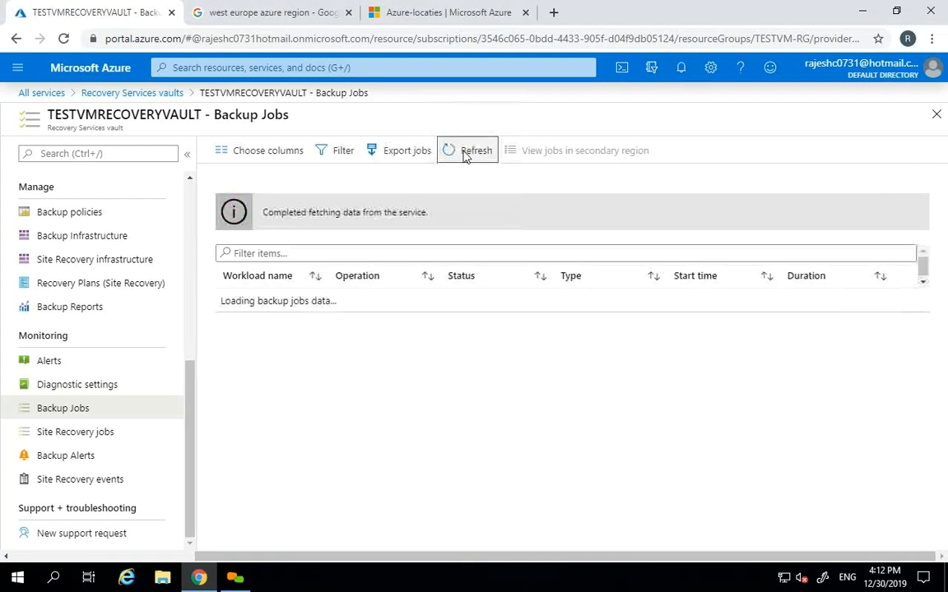
left_click(466, 153)
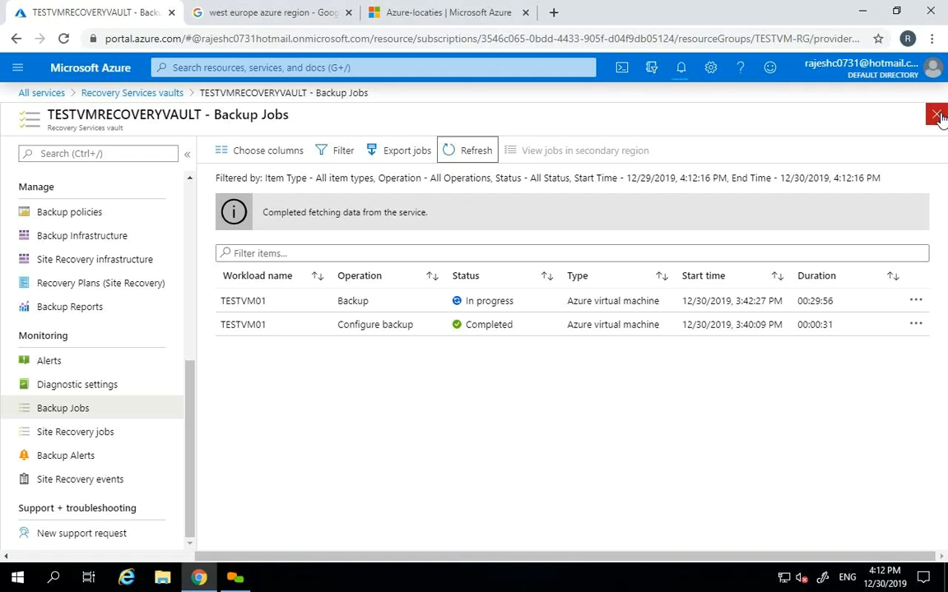
left_click(482, 156)
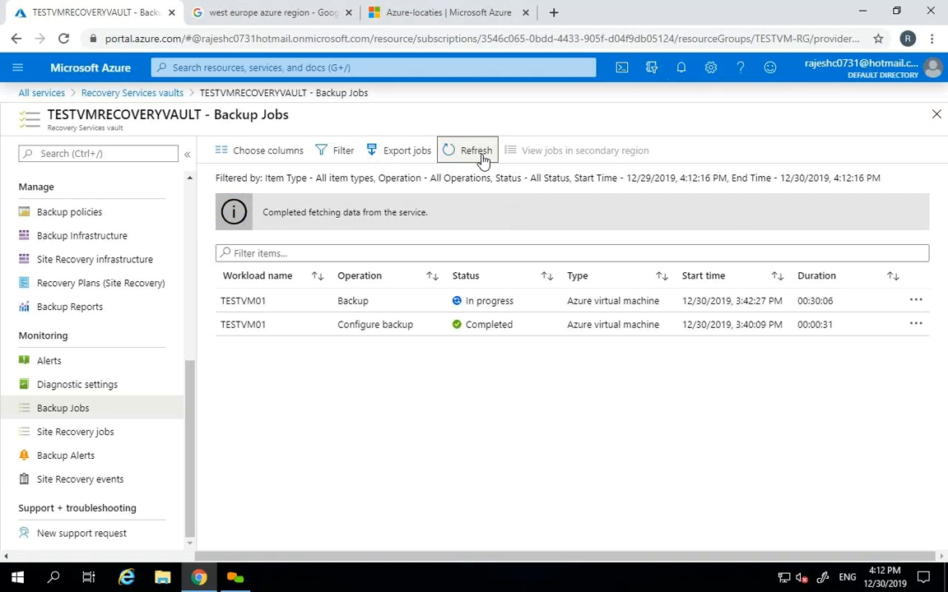
left_click(482, 158)
left_click(936, 114)
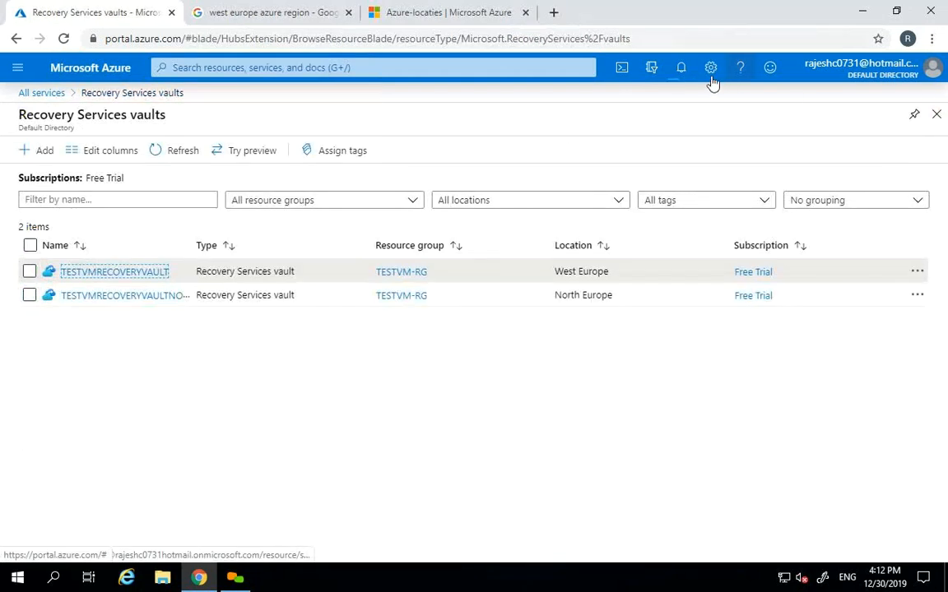
left_click(681, 69)
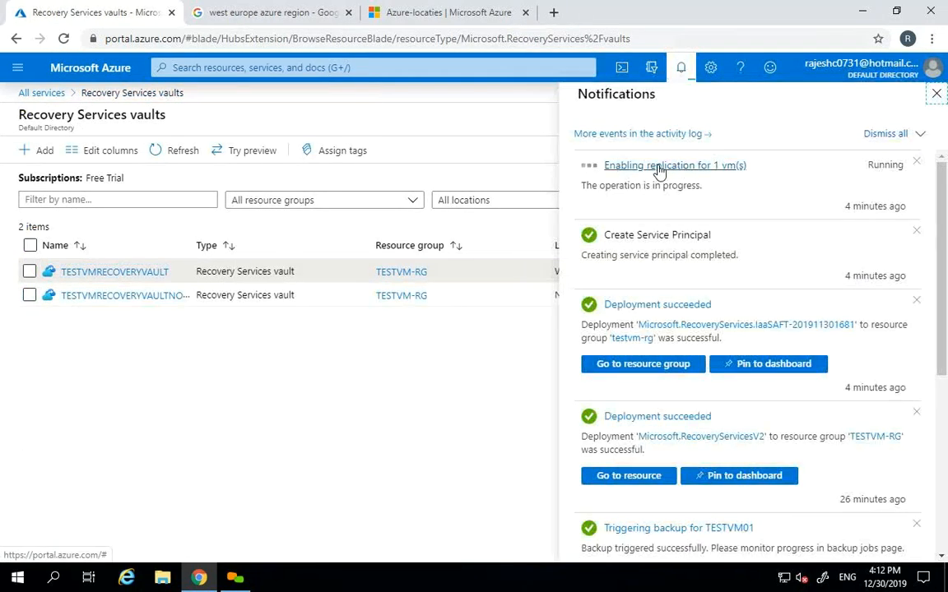
- Refresh the Recovery Services vaults list and open the TESTVMRECOVERYVAULTNORTH vault
left_click(936, 94)
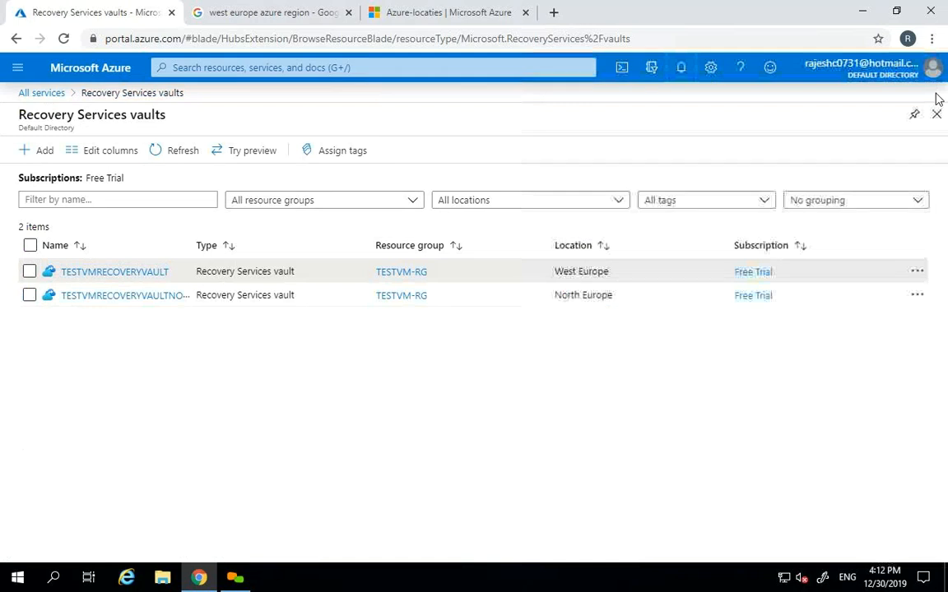
left_click(170, 155)
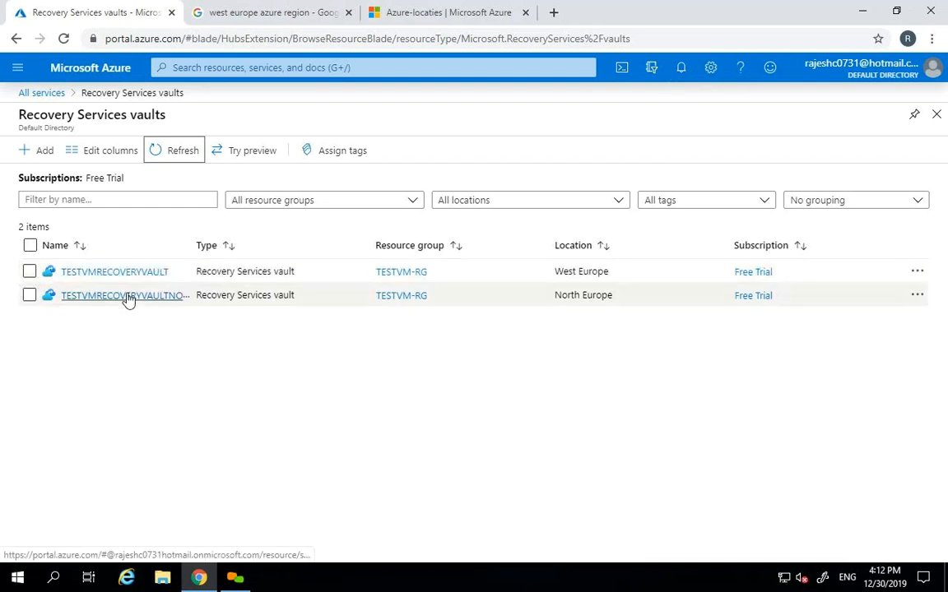
left_click(127, 295)
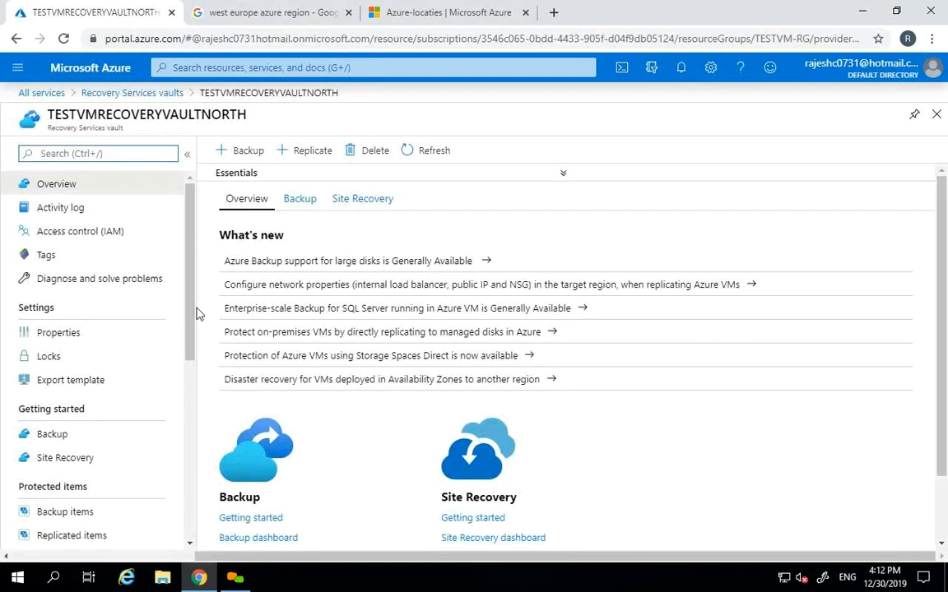
left_click_drag(190, 311, 189, 364)
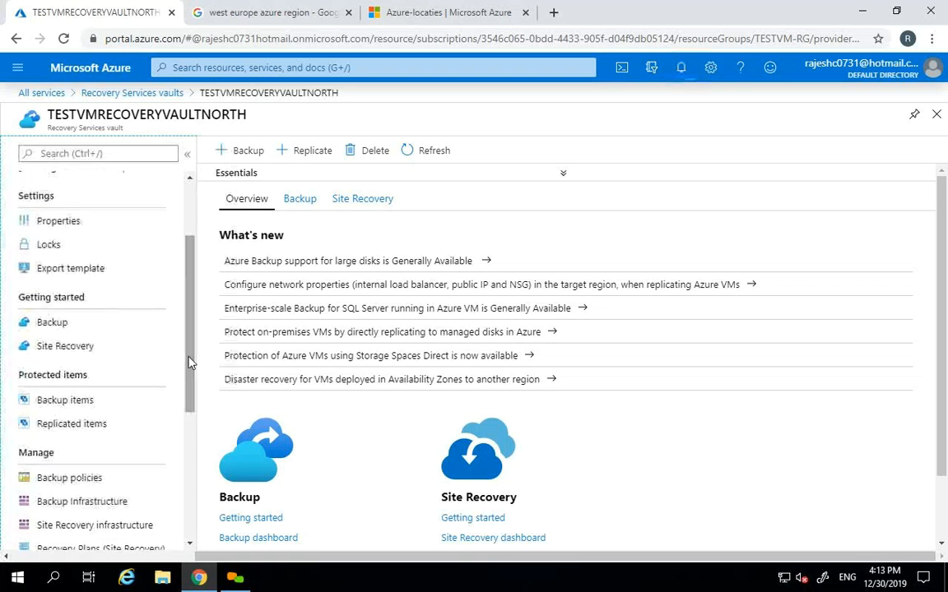
- Check the north vault's Backup items and Replicated items, then view its Site Recovery jobs
left_click(74, 403)
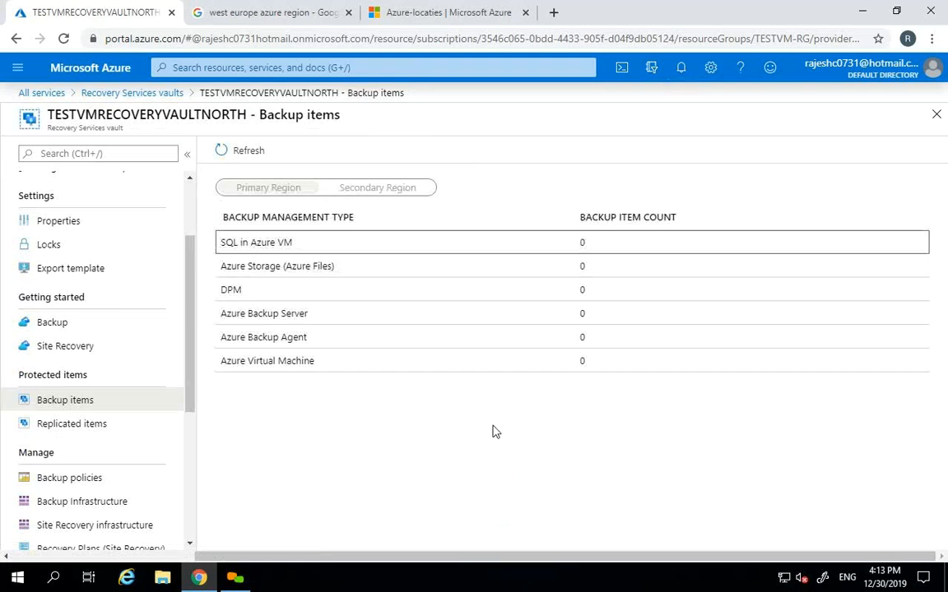
left_click(107, 427)
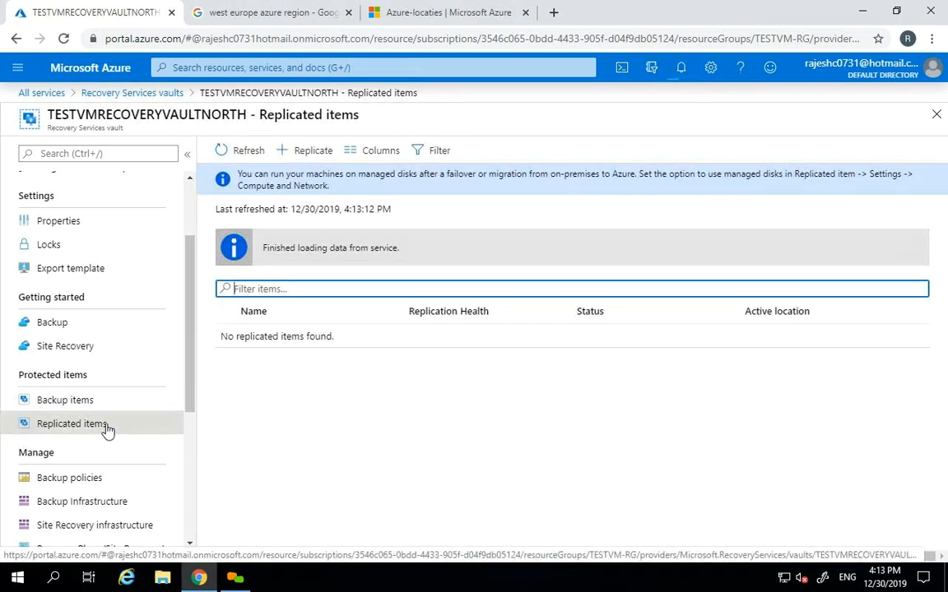
left_click_drag(193, 334, 193, 436)
left_click(86, 498)
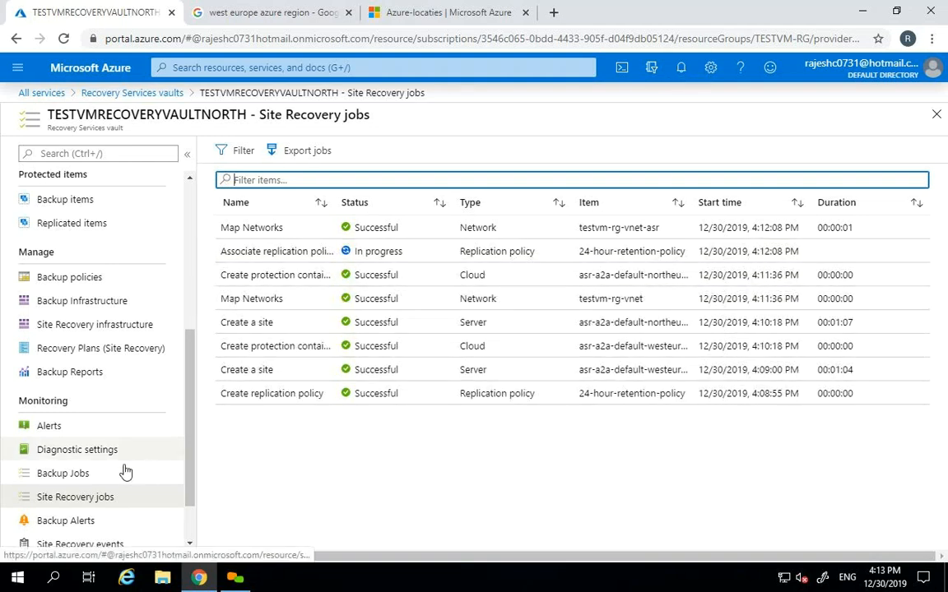
left_click(74, 475)
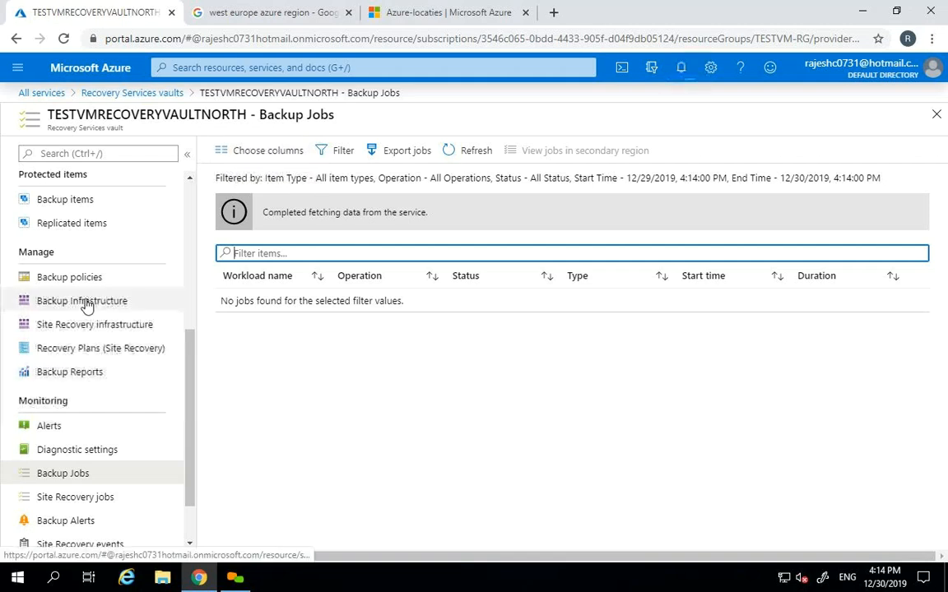
left_click(83, 223)
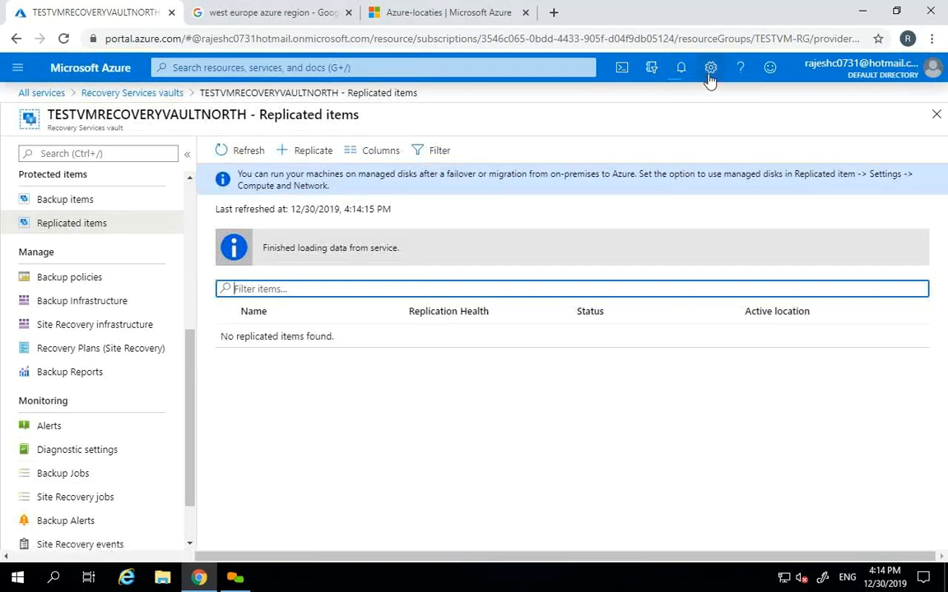
- Check notifications for replication progress, then refresh the north vault's Replicated items list
left_click(681, 70)
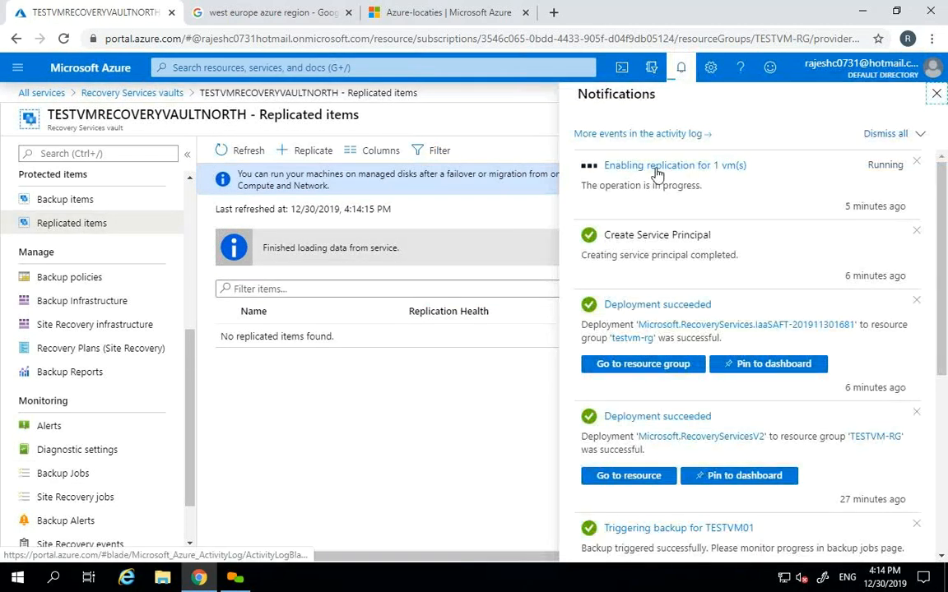
left_click(936, 93)
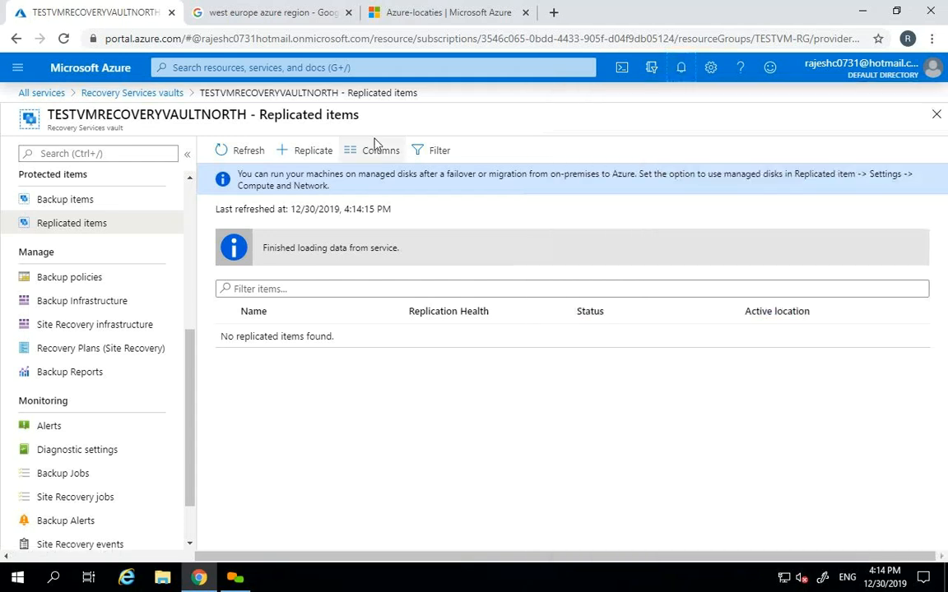
left_click(240, 151)
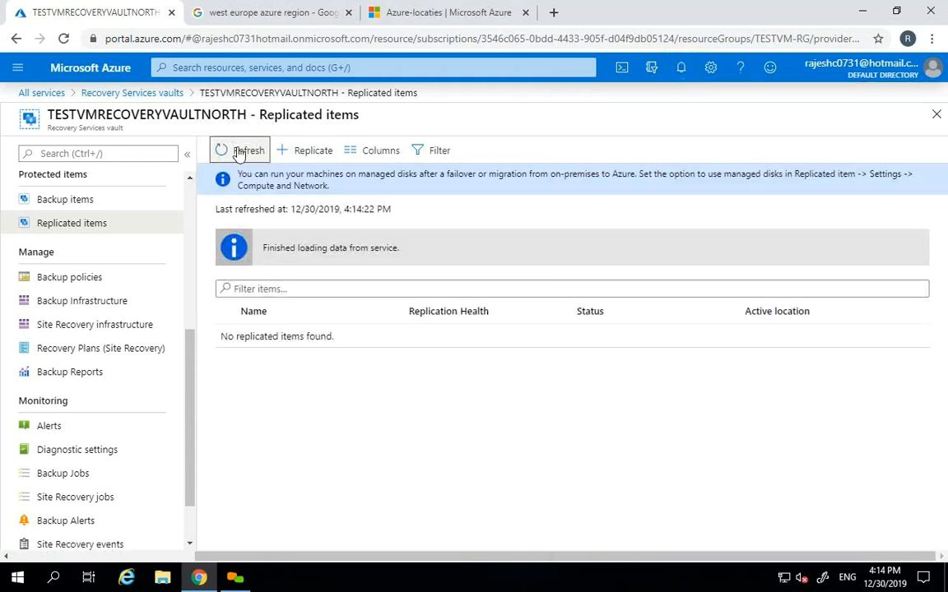
scroll(165, 427, "down", 1)
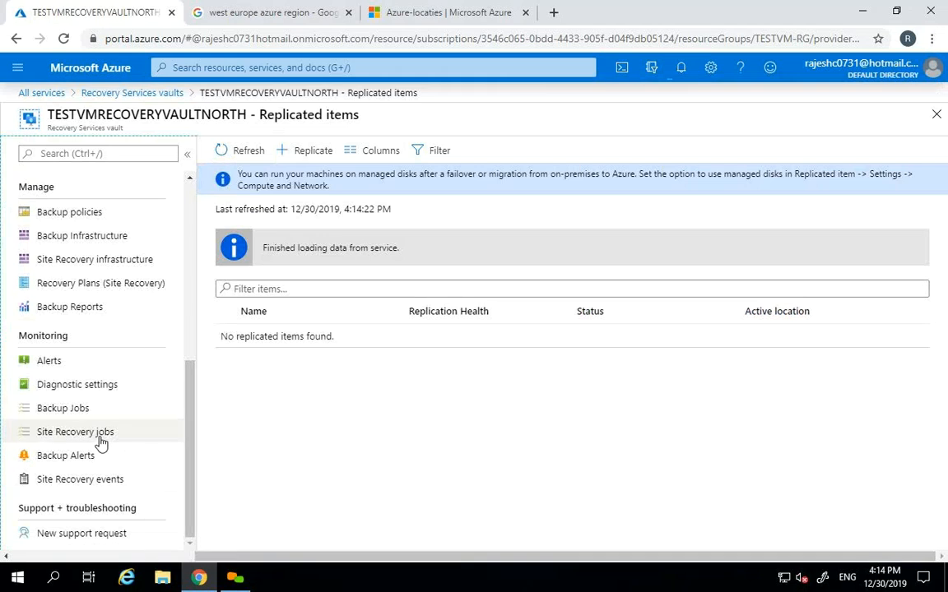
- View the Site Recovery jobs, then return to Replicated items and refresh it twice
left_click(99, 441)
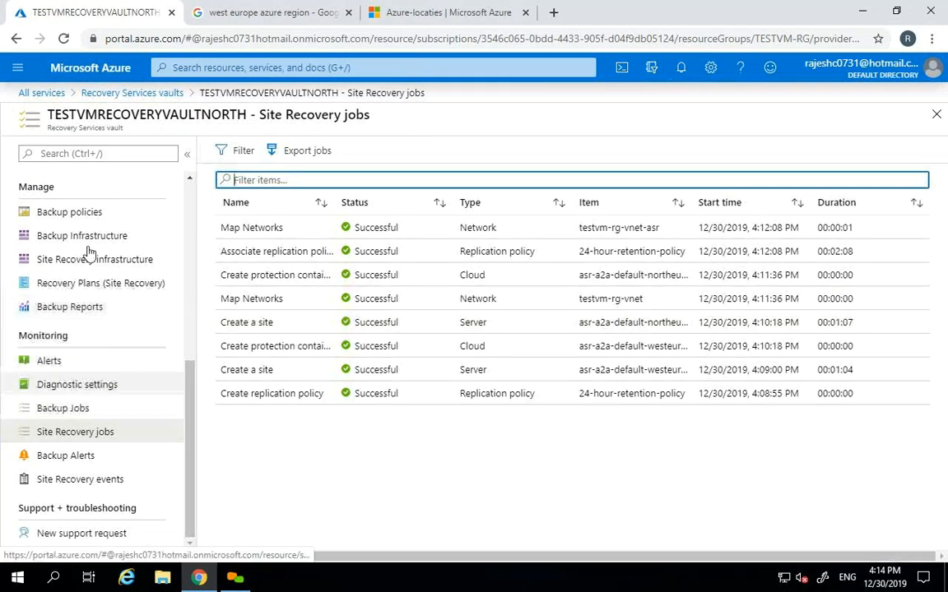
left_click_drag(189, 386, 189, 366)
left_click(89, 206)
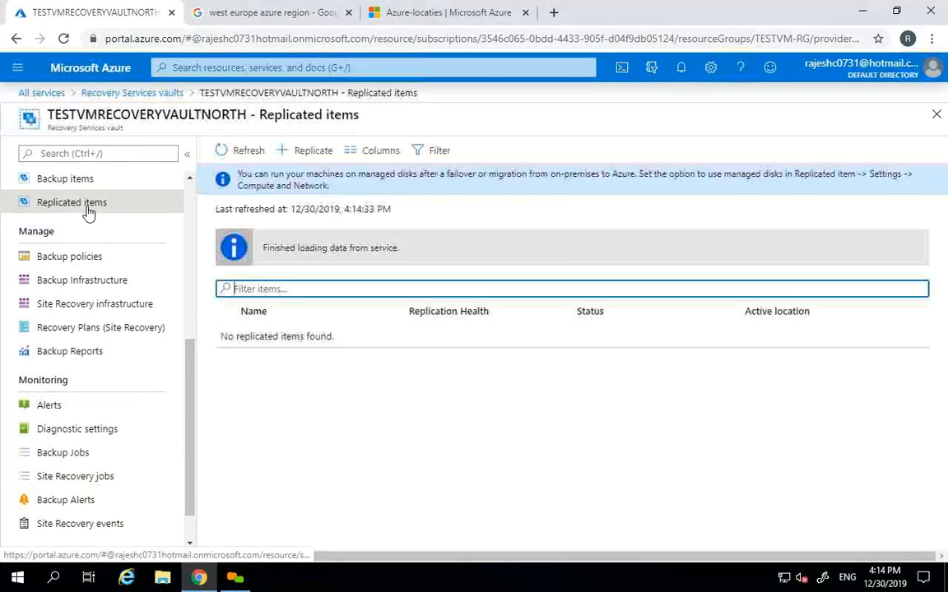
left_click(247, 152)
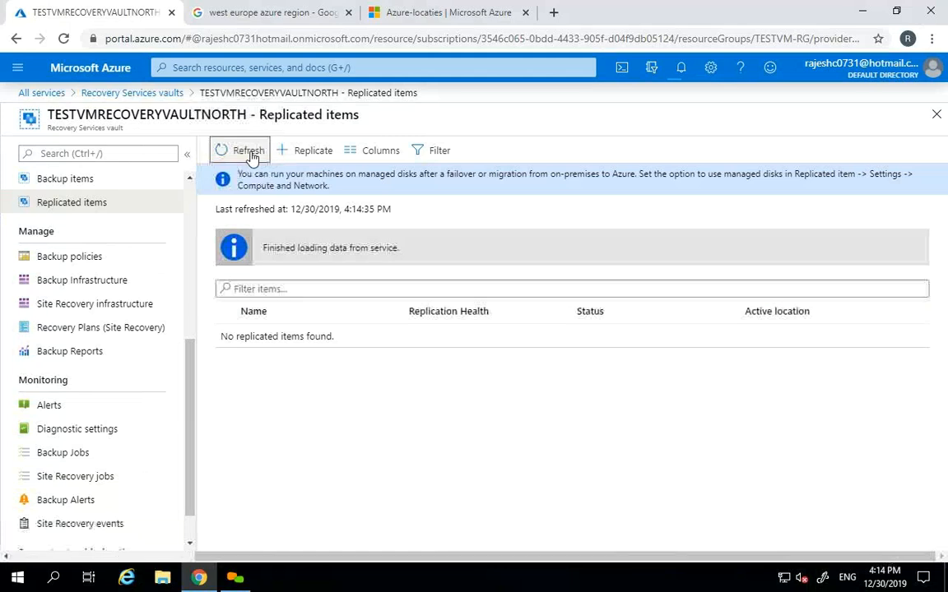
left_click(248, 152)
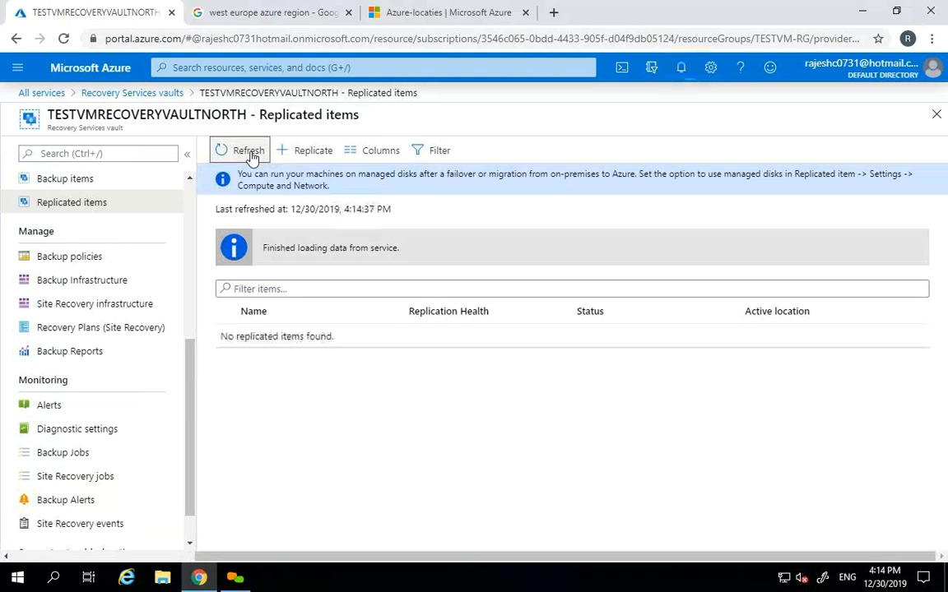
- Compare the north vault's Site Recovery jobs and Backup jobs, then close the jobs blade
left_click(82, 482)
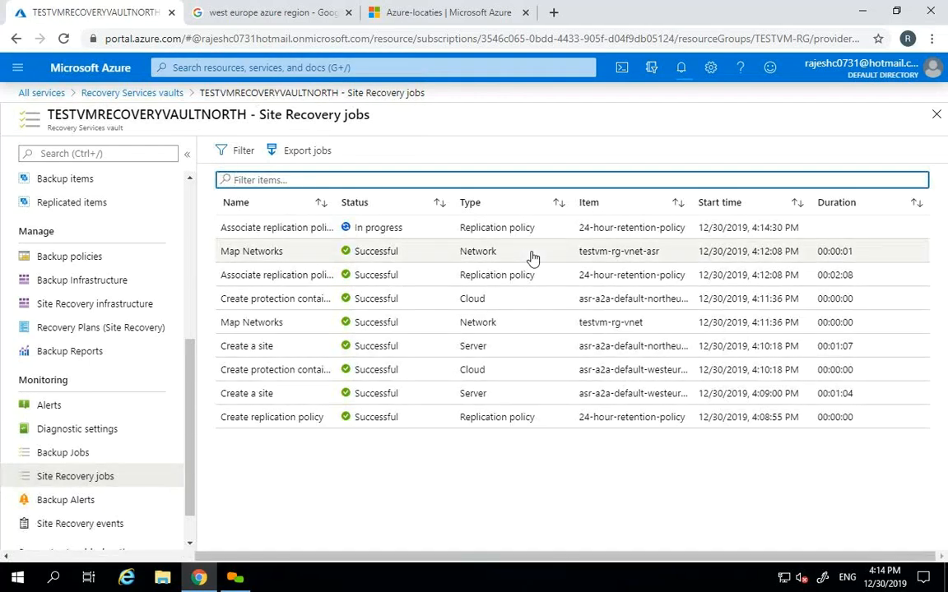
left_click(96, 453)
left_click(96, 482)
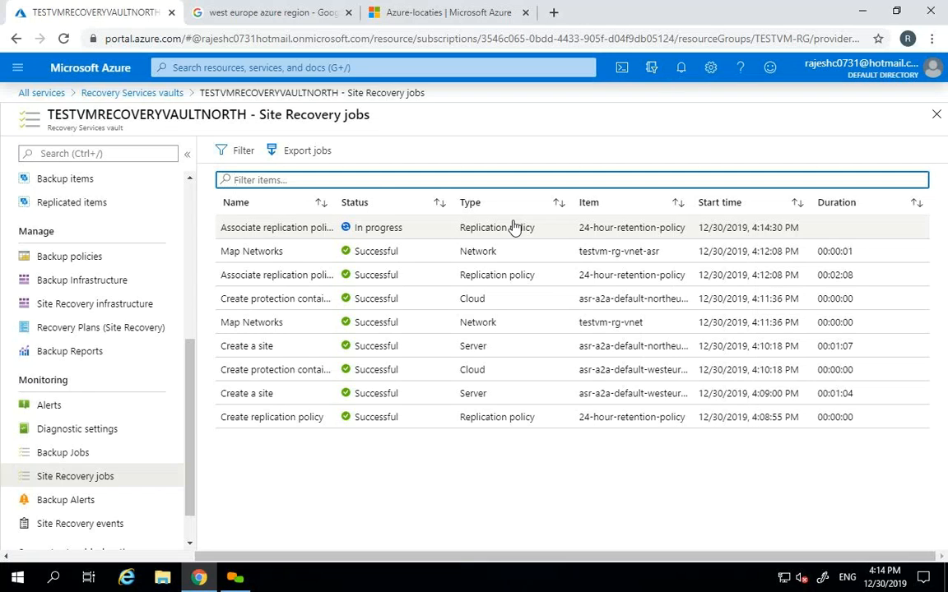
left_click(936, 113)
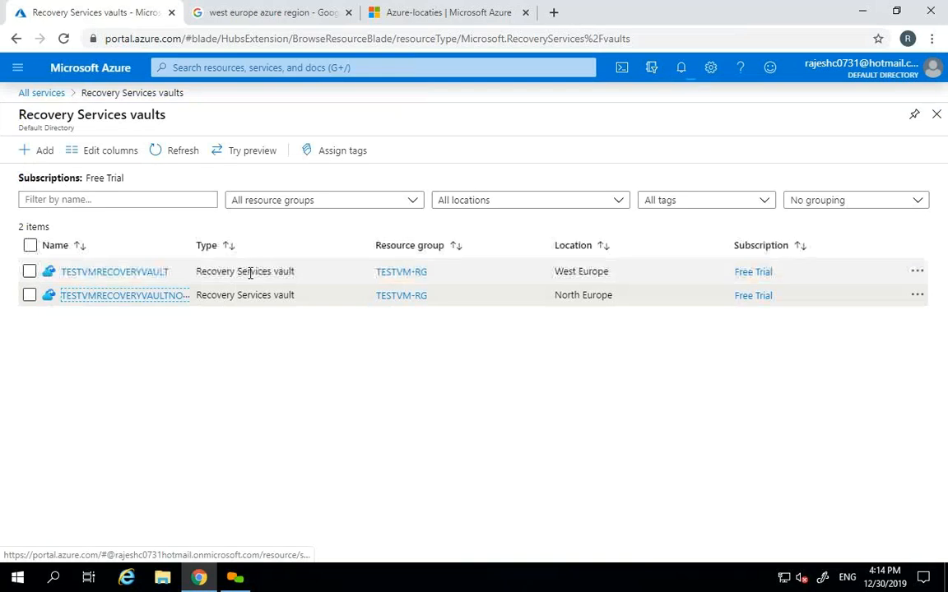
- Open TESTVM01 from the Virtual machines list and view its Disaster recovery page
left_click(18, 67)
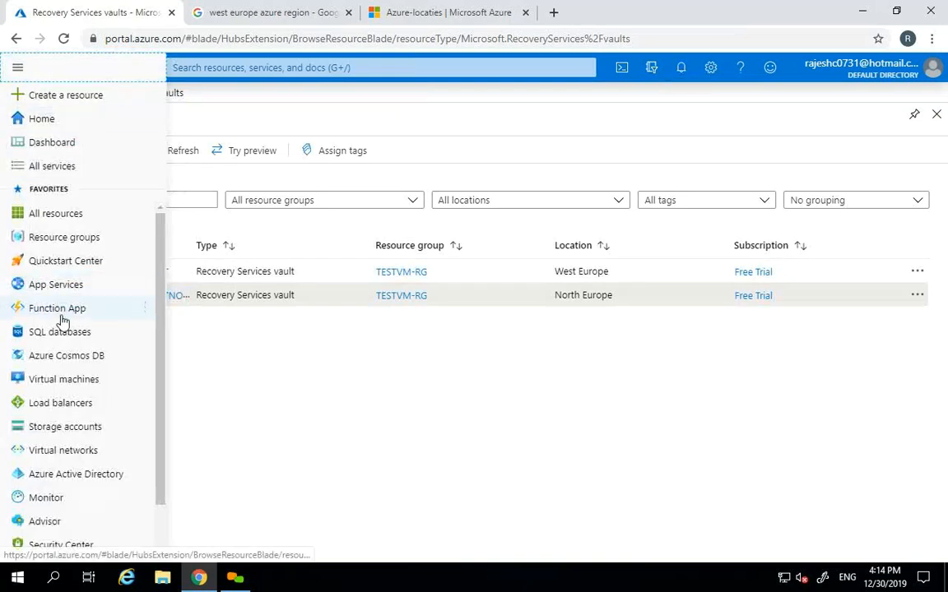
left_click(70, 381)
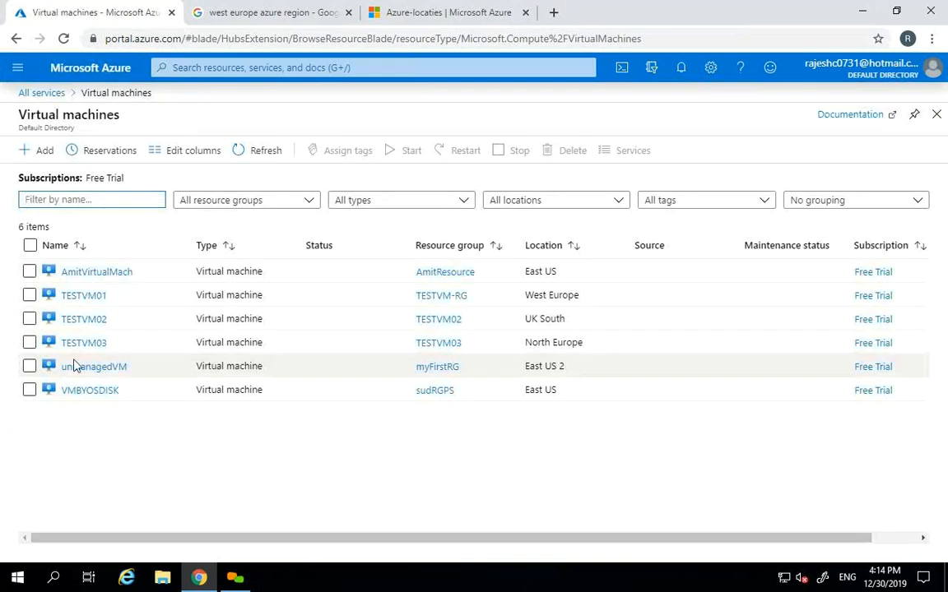
left_click(83, 297)
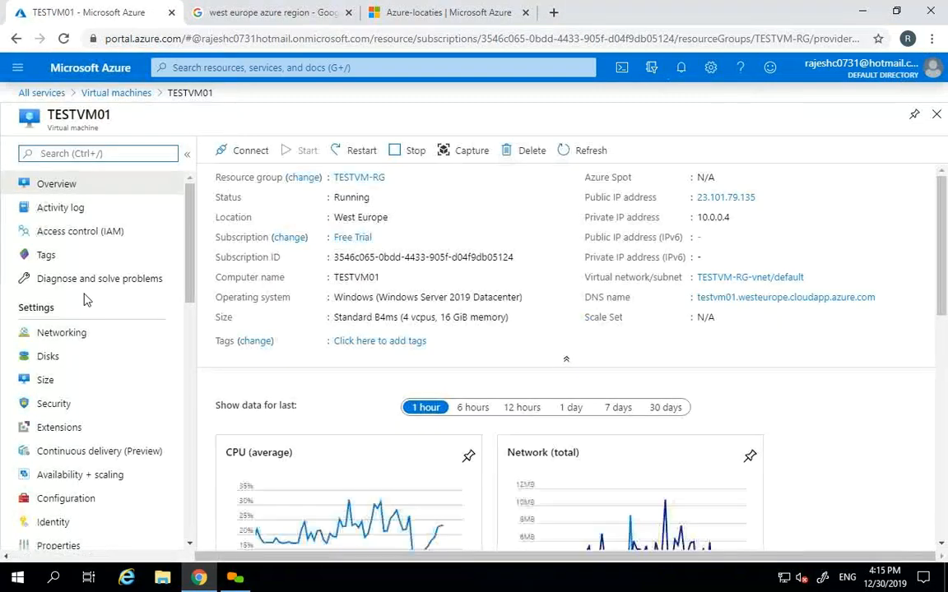
left_click_drag(194, 288, 193, 375)
left_click(53, 449)
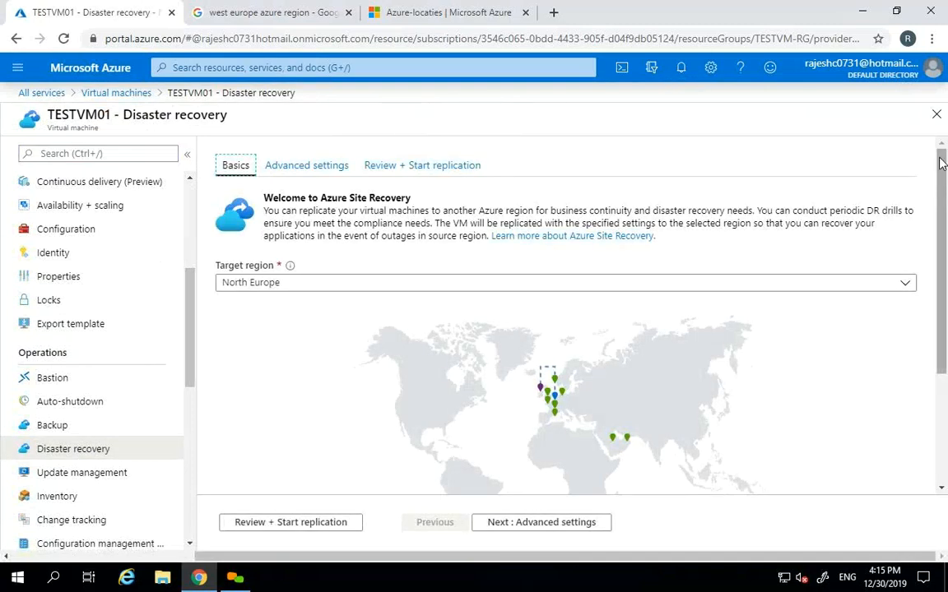
- Close Disaster recovery and refresh the six-VM list twice to update statuses
left_click(935, 117)
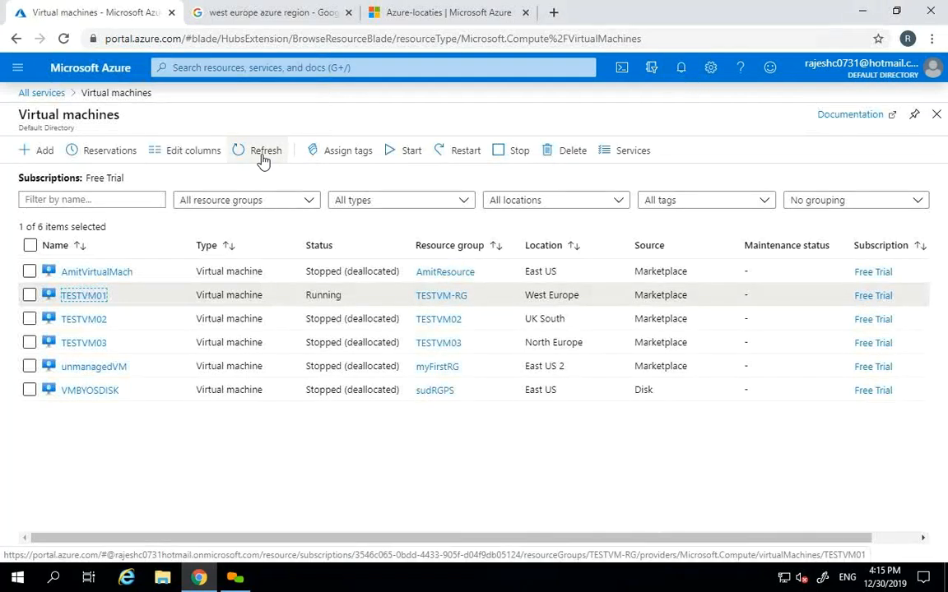
left_click(263, 159)
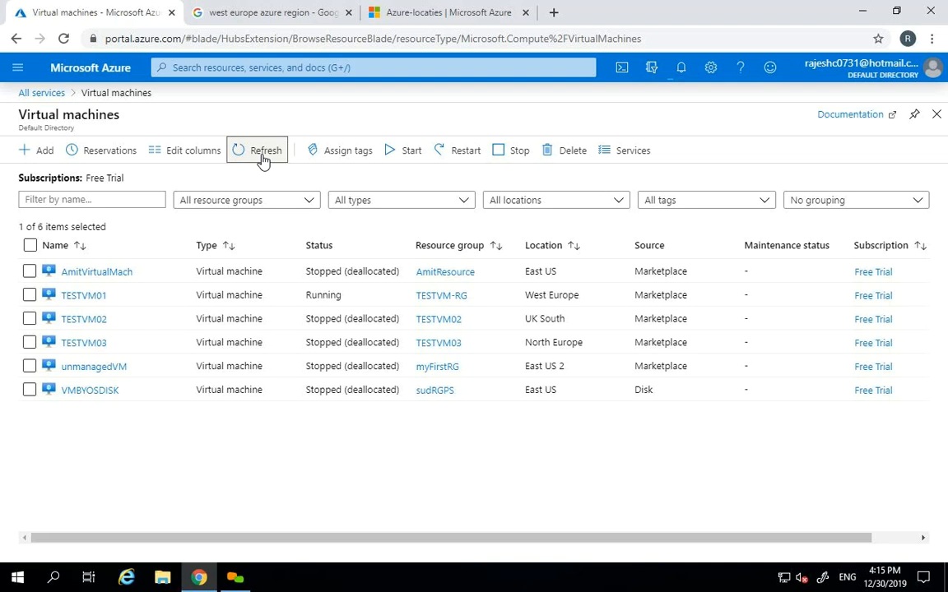
left_click(262, 155)
- Find Recovery Services vaults by searching 'recovery' and refresh TESTVMRECOVERYVAULT's Backup Jobs
left_click(18, 69)
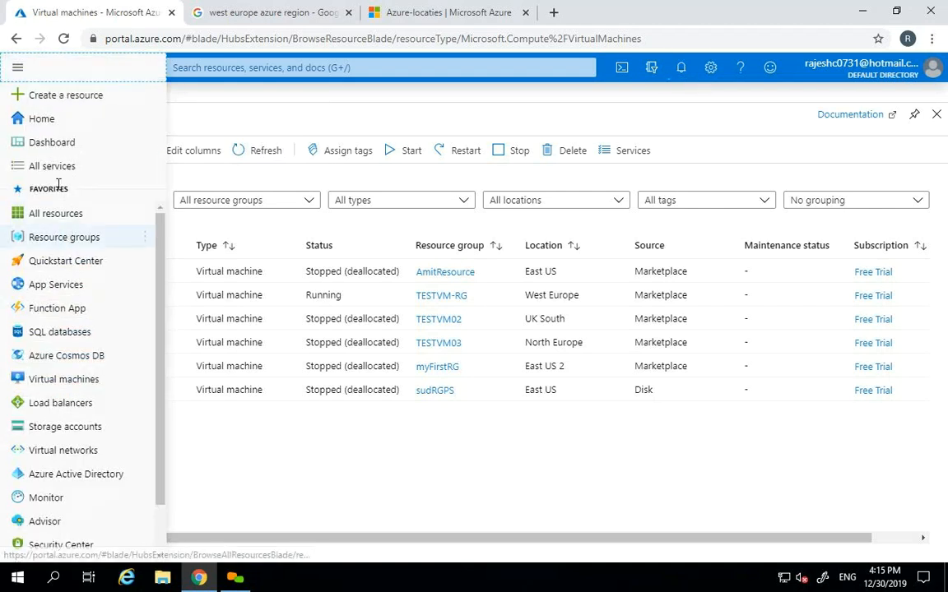
left_click(27, 167)
type("recovery")
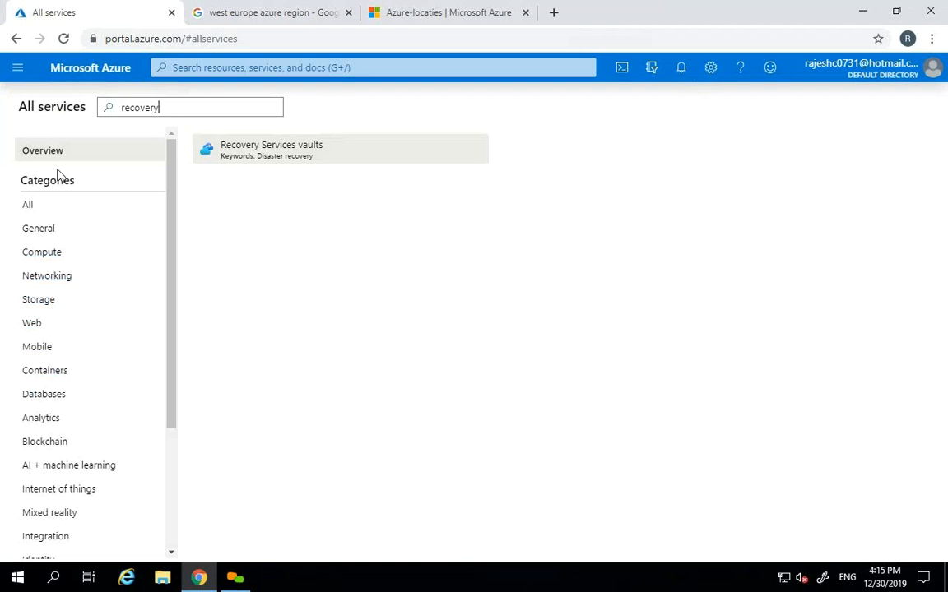
left_click(319, 151)
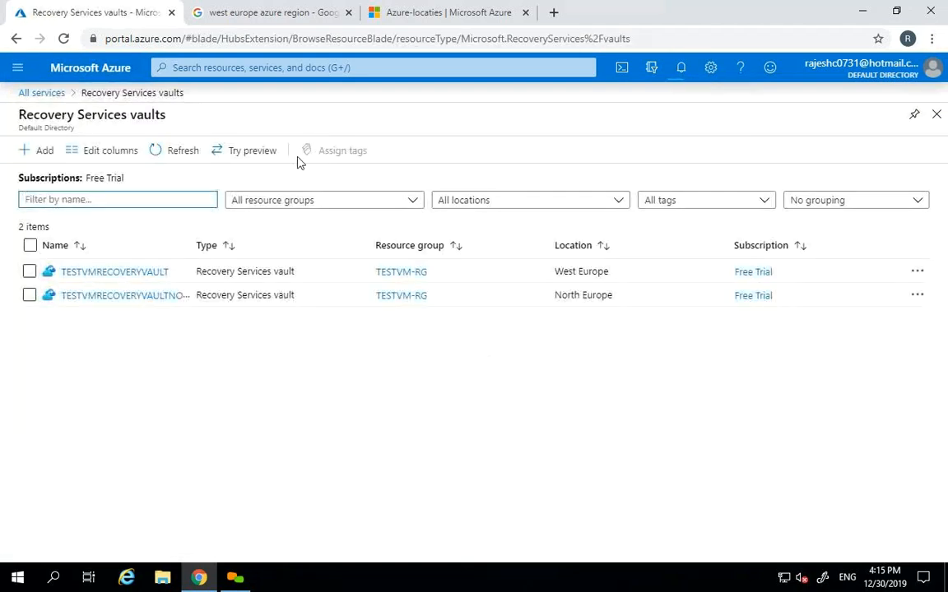
left_click(120, 274)
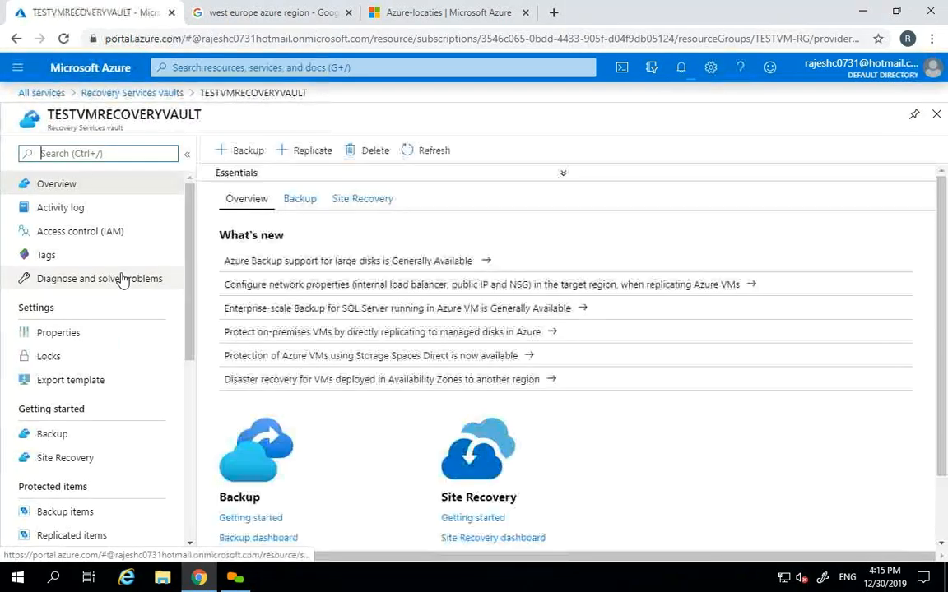
left_click_drag(191, 314, 186, 433)
left_click(87, 536)
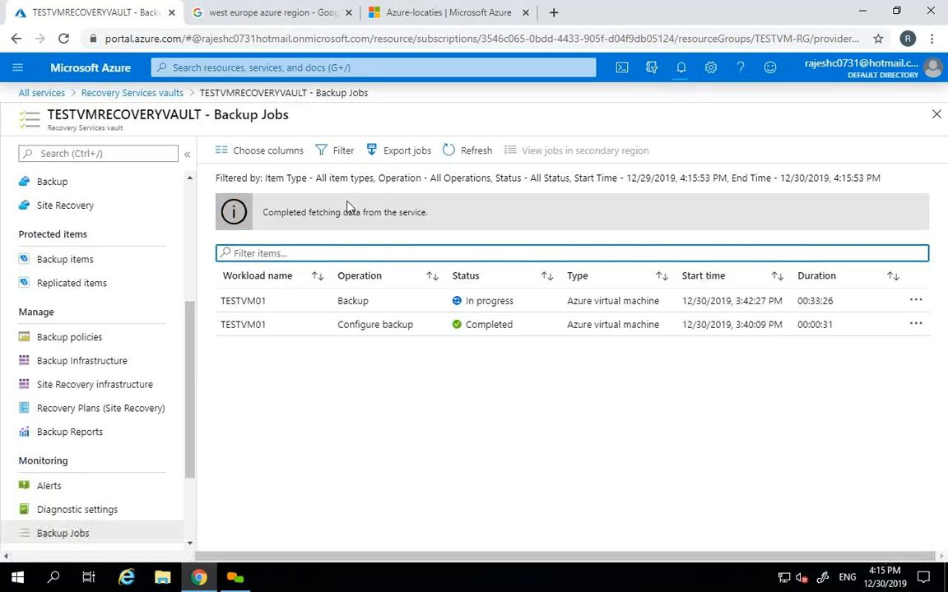
left_click(453, 153)
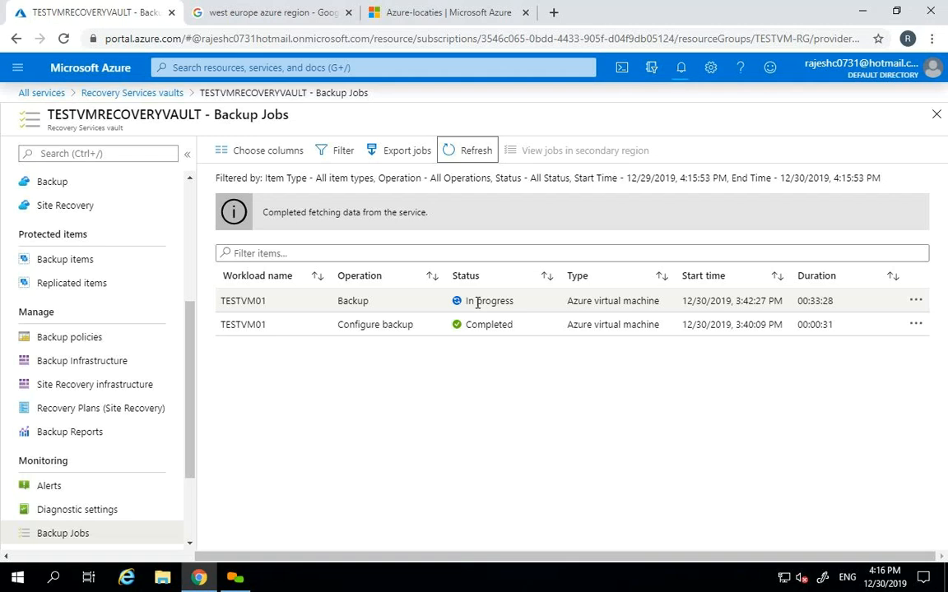
left_click(936, 114)
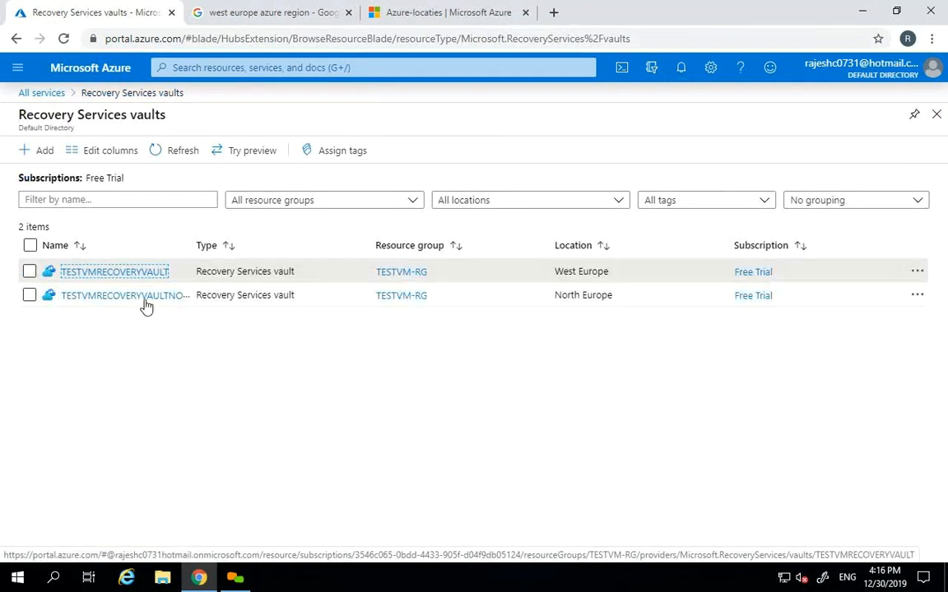
- Open TESTVMRECOVERYVAULTNORTH's Replicated items, showing TESTVM01 enabling protection
left_click(144, 301)
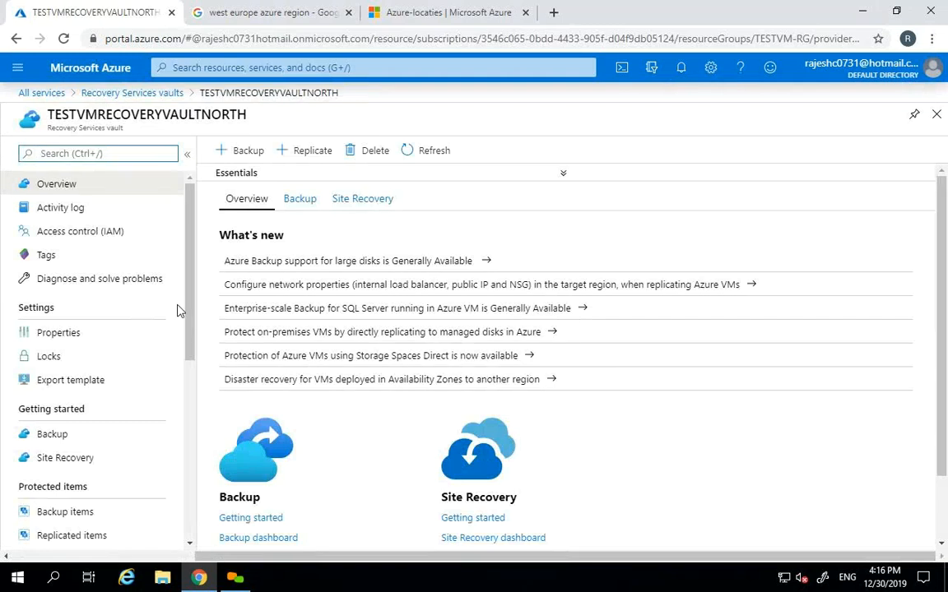
scroll(182, 333, "down", 3)
left_click(73, 428)
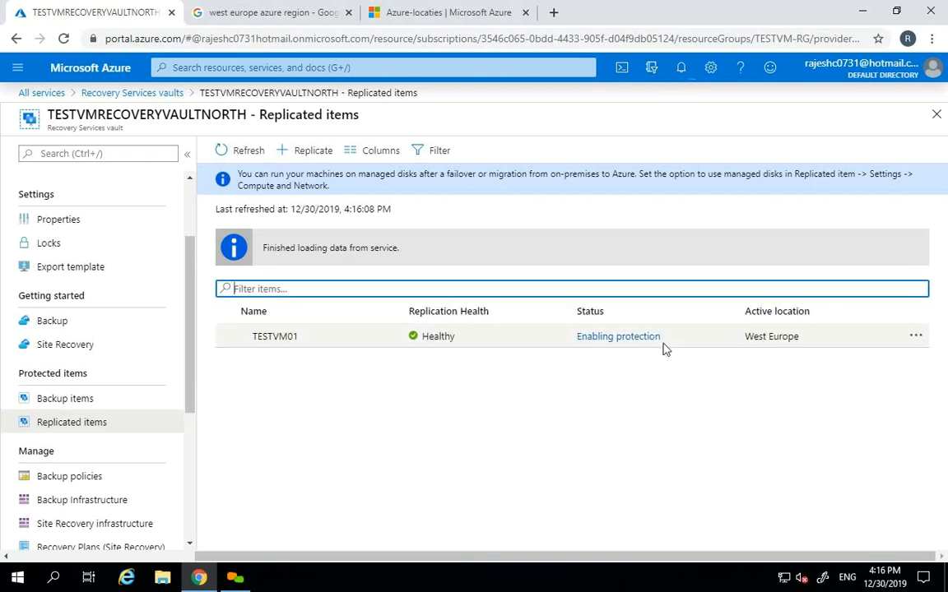
- Review the north vault's Site Recovery jobs with testvm01 replication in progress, then close them
left_click_drag(185, 326, 190, 422)
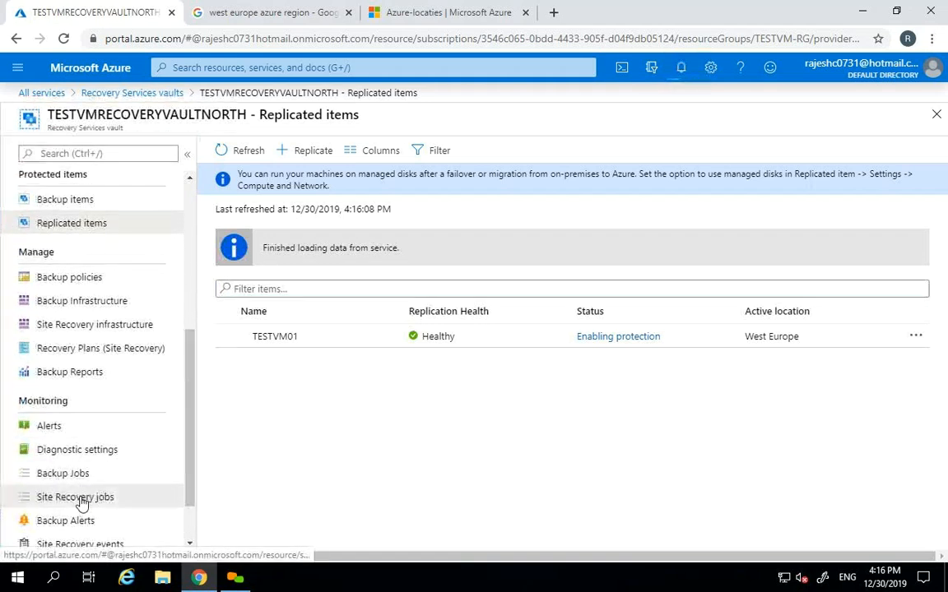
left_click(76, 496)
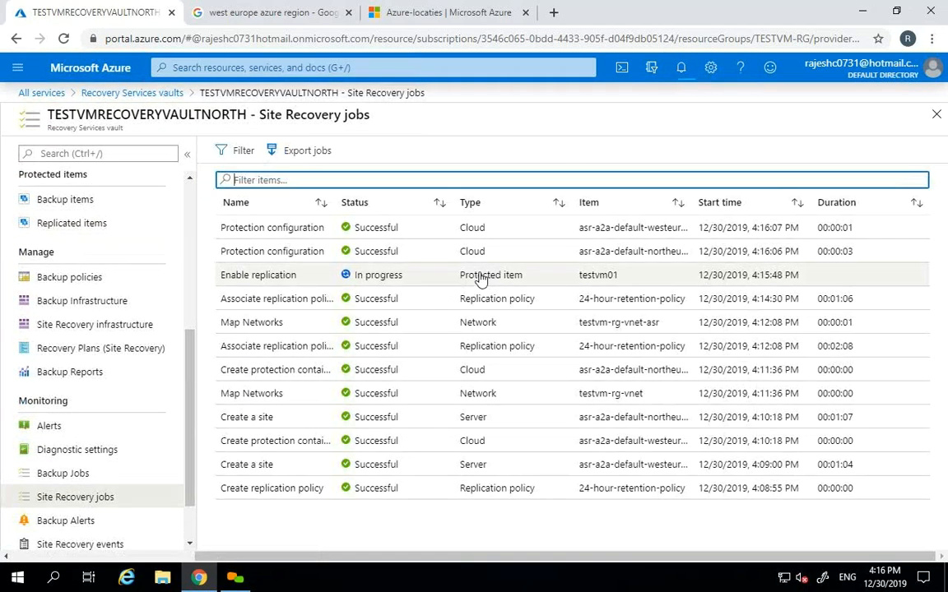
left_click_drag(187, 377, 195, 235)
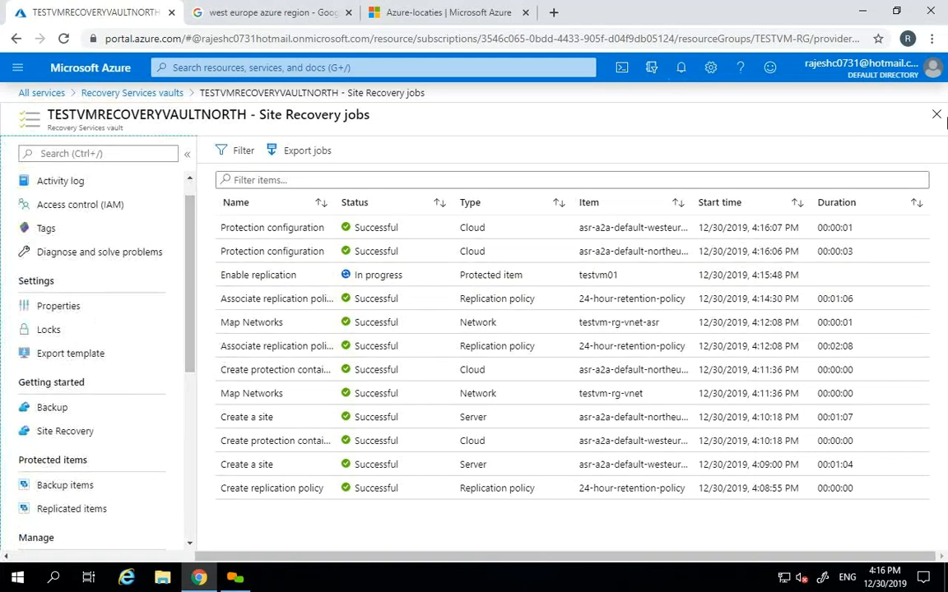
left_click(936, 115)
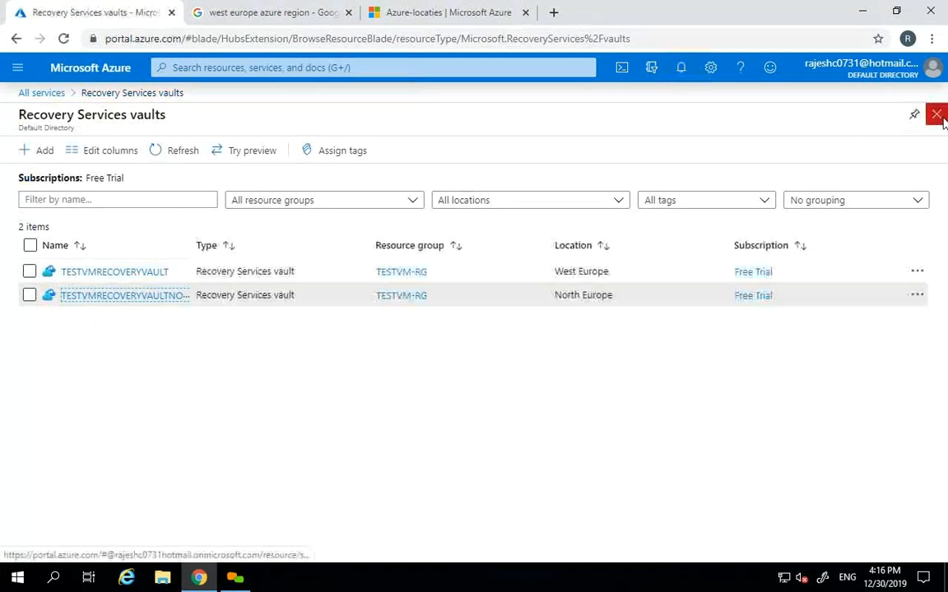
left_click(180, 153)
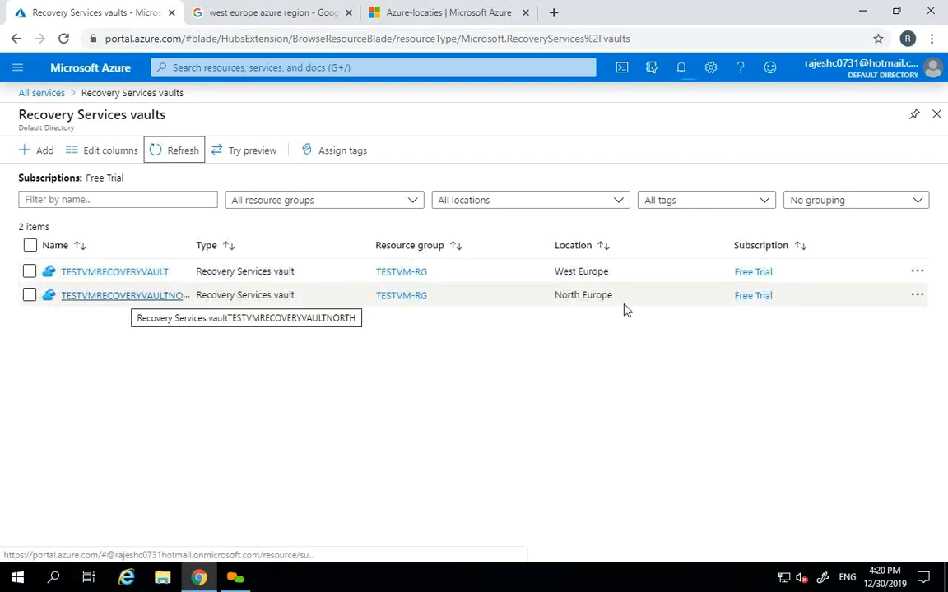
- Inspect TESTVM01's 'Enabling protection' job from the north vault's Replicated items, then close it
left_click(107, 297)
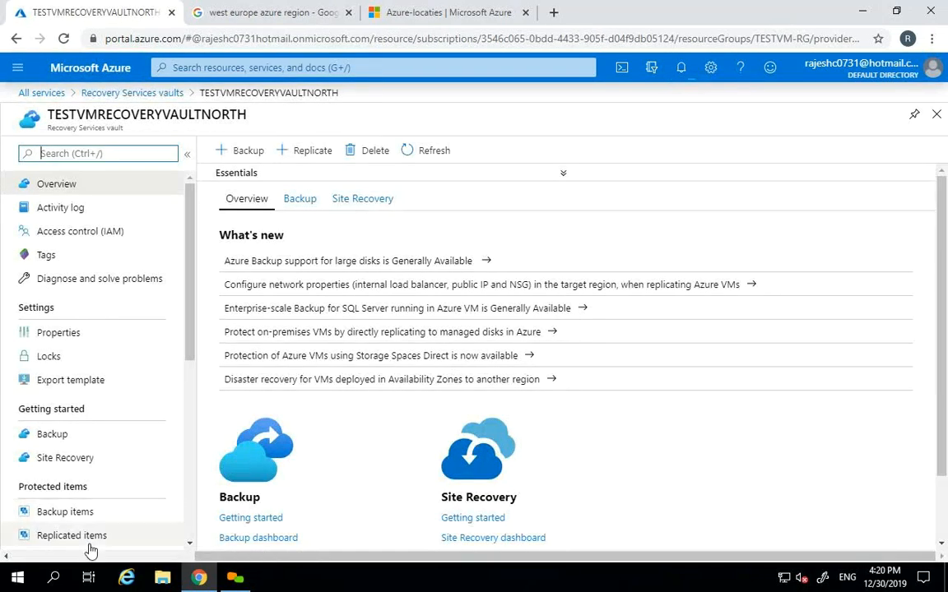
left_click(71, 535)
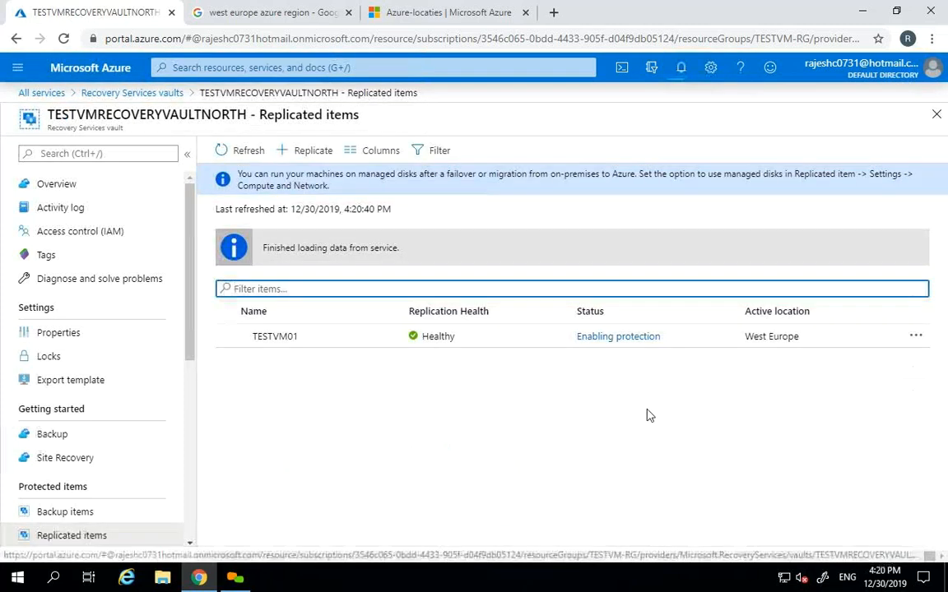
left_click(590, 339)
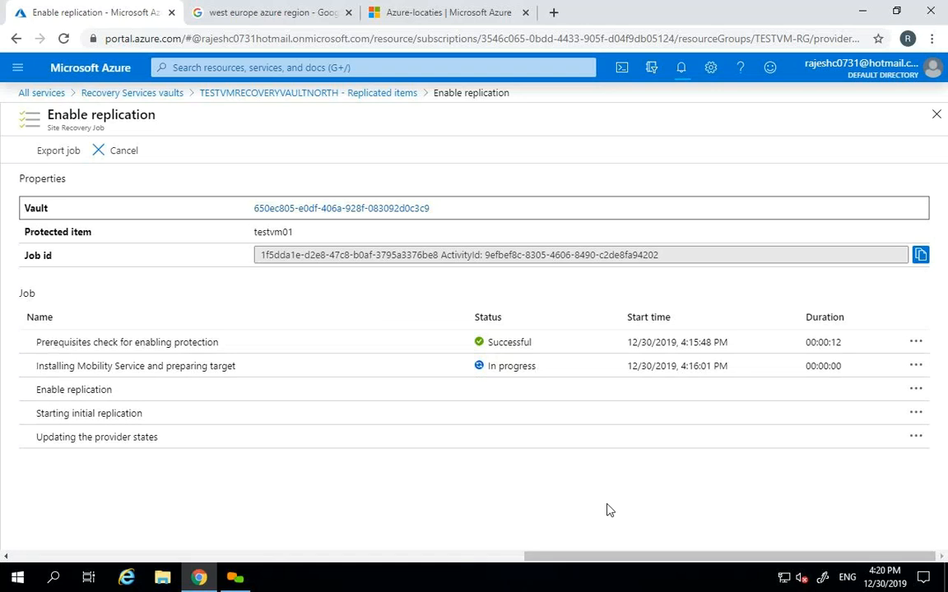
left_click(937, 116)
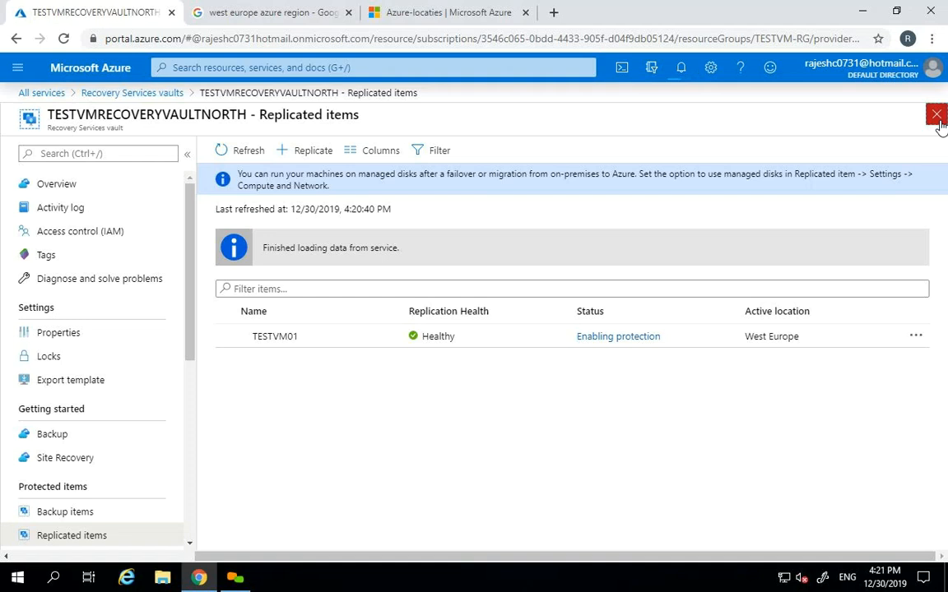
- Close TESTVMRECOVERYVAULTNORTH's Replicated items blade
left_click(938, 117)
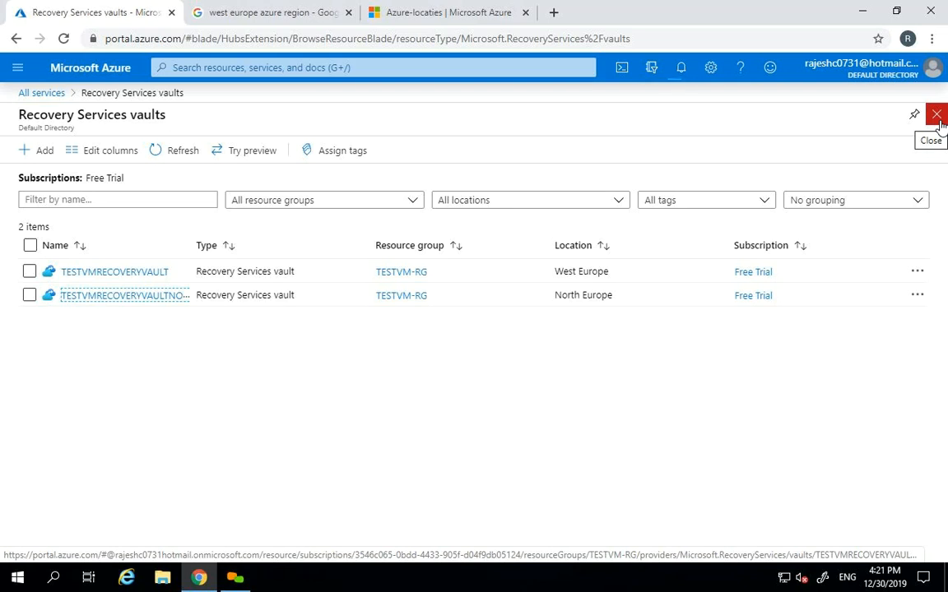
- Leave the vaults list for the Home page and open Virtual machines
left_click(938, 119)
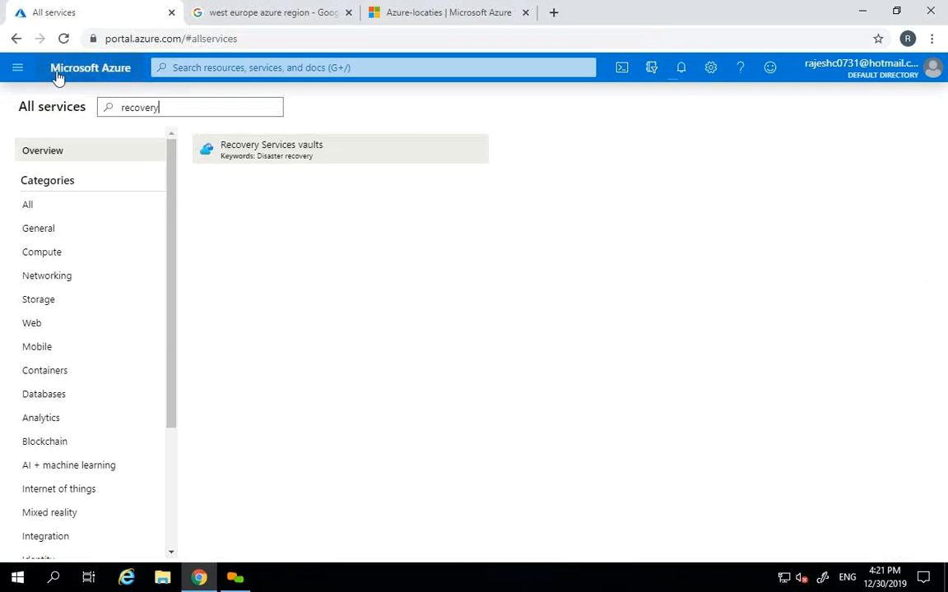
left_click(90, 74)
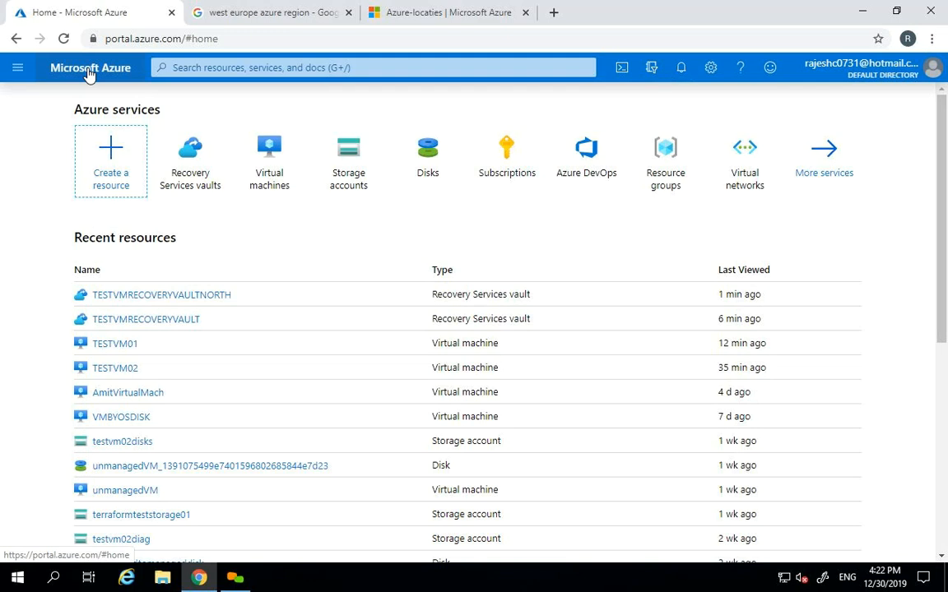
left_click(266, 167)
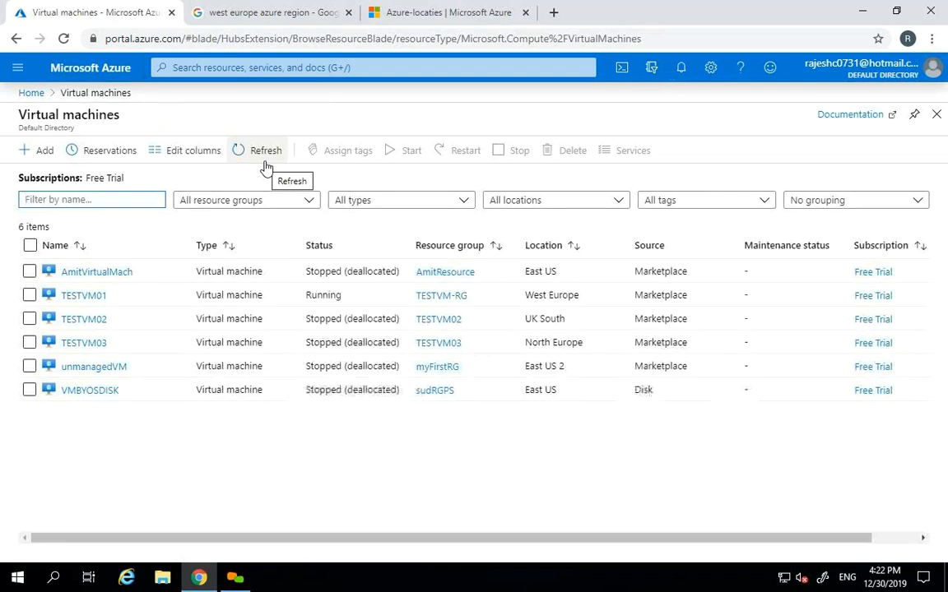
left_click(74, 296)
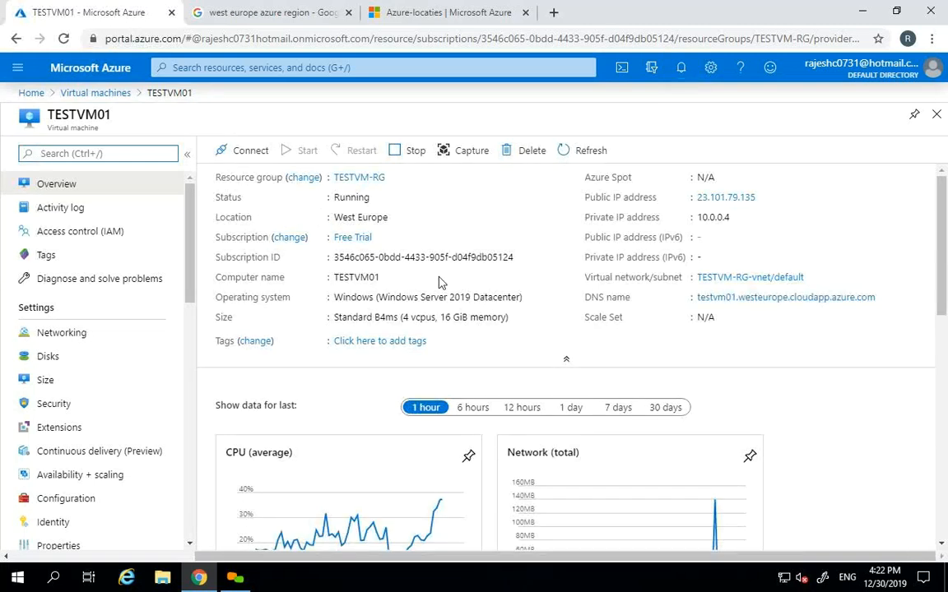
left_click_drag(333, 297, 461, 298)
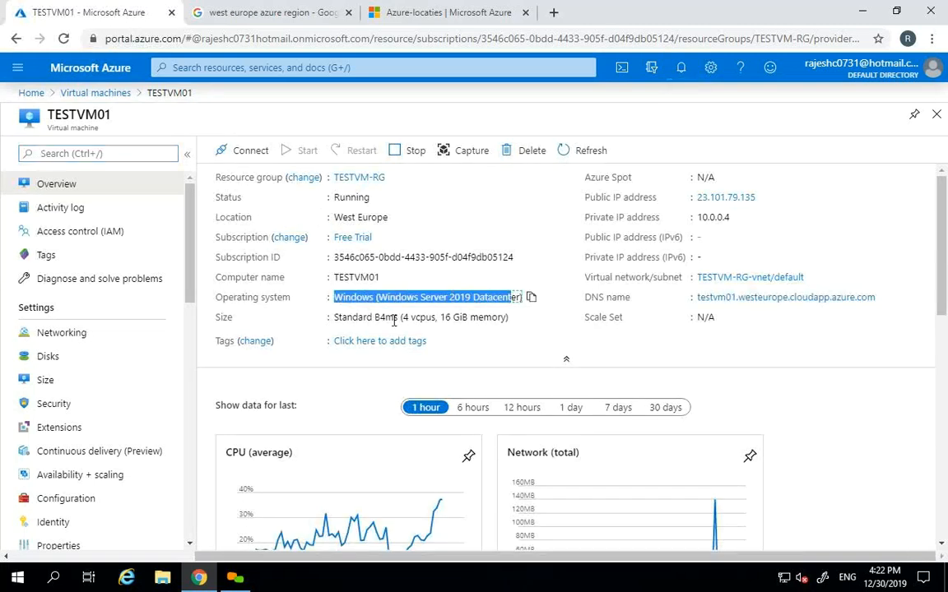
left_click_drag(346, 318, 454, 319)
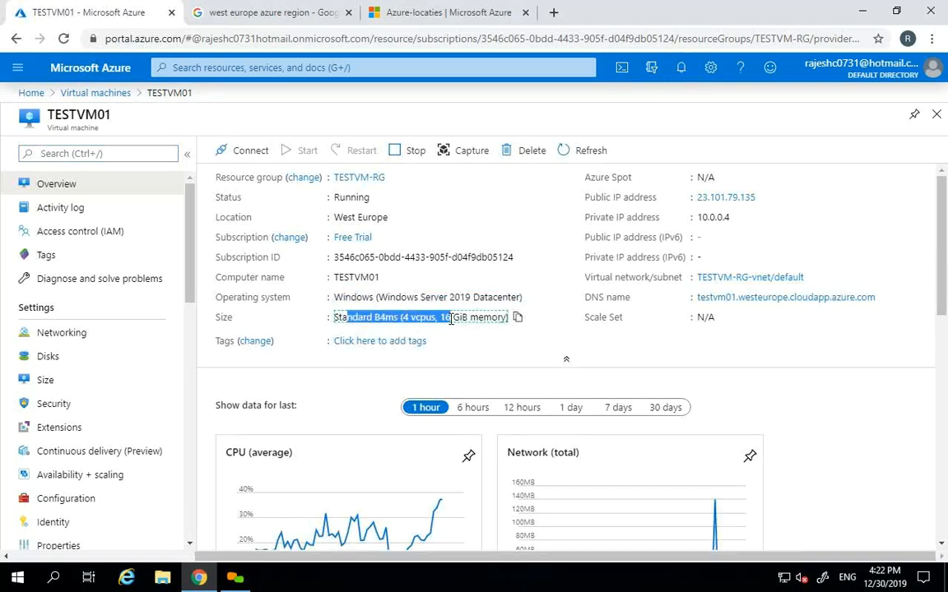
double_click(415, 319)
left_click(456, 321)
double_click(457, 321)
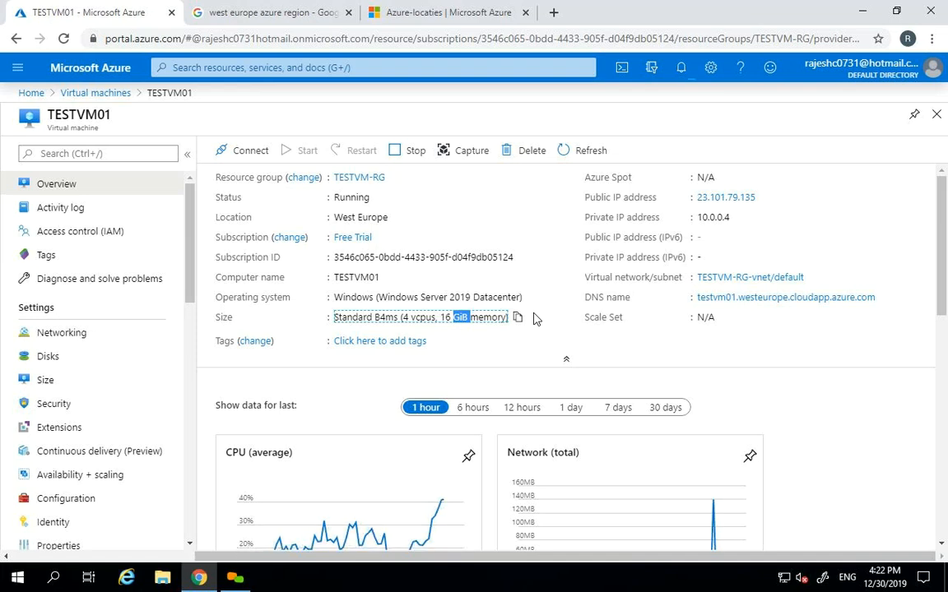
- Close TESTVM01's overview and reopen it from the Virtual machines list
left_click(936, 115)
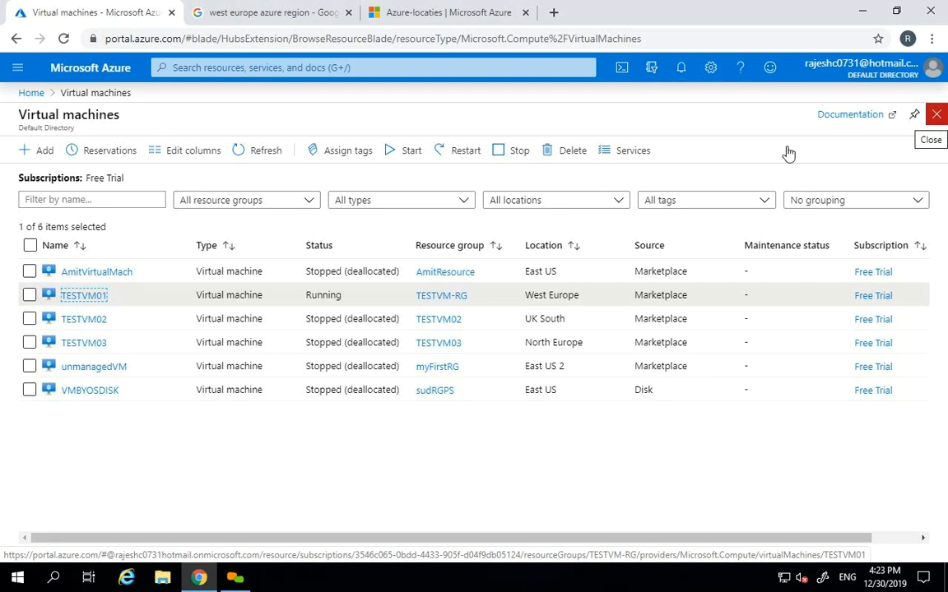
left_click(83, 297)
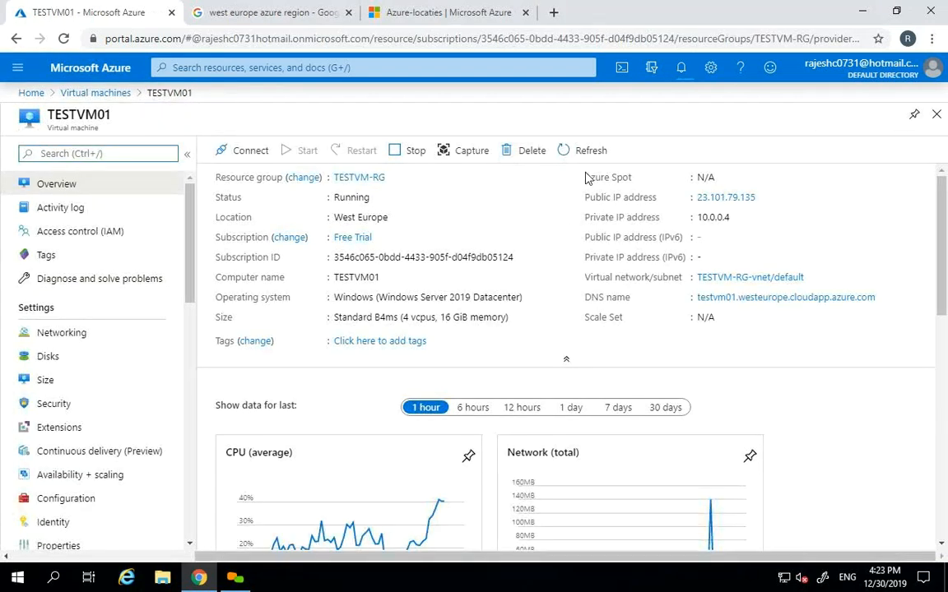
- Refresh TESTVM01's overview, confirming it runs at Standard B4ms in West Europe
left_click(584, 152)
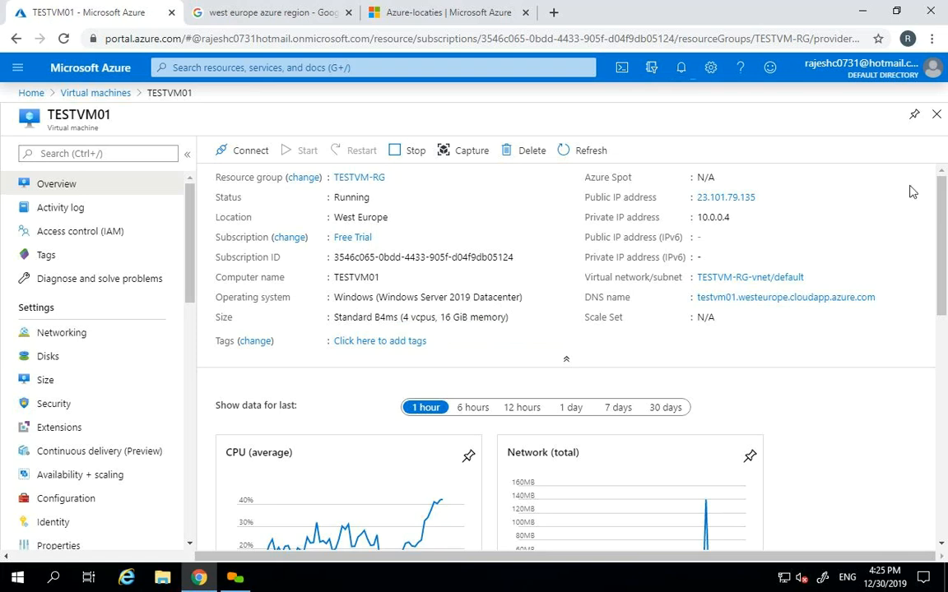
- Close TESTVM01 and open SQL databases by searching 'SQL' in All services
left_click(936, 114)
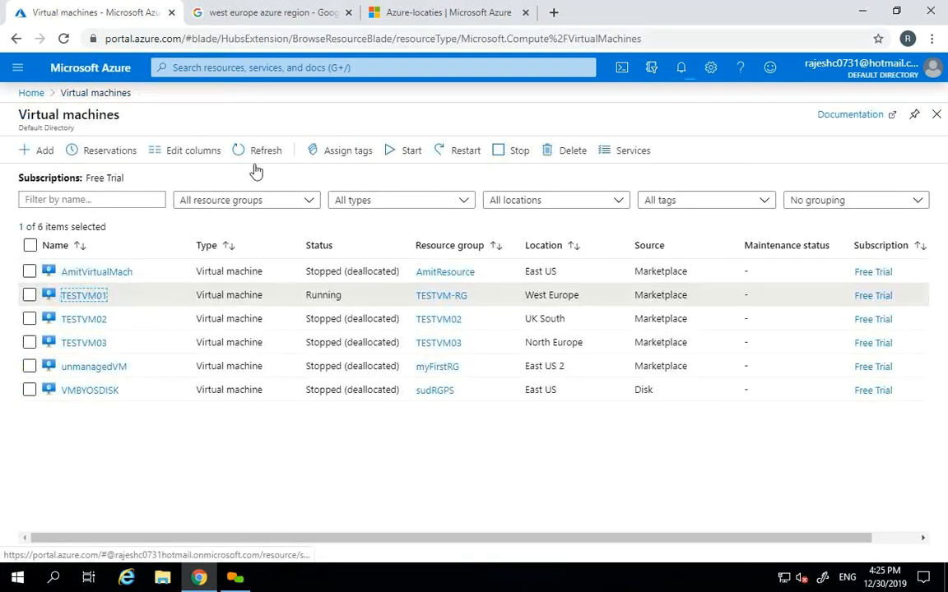
left_click(18, 73)
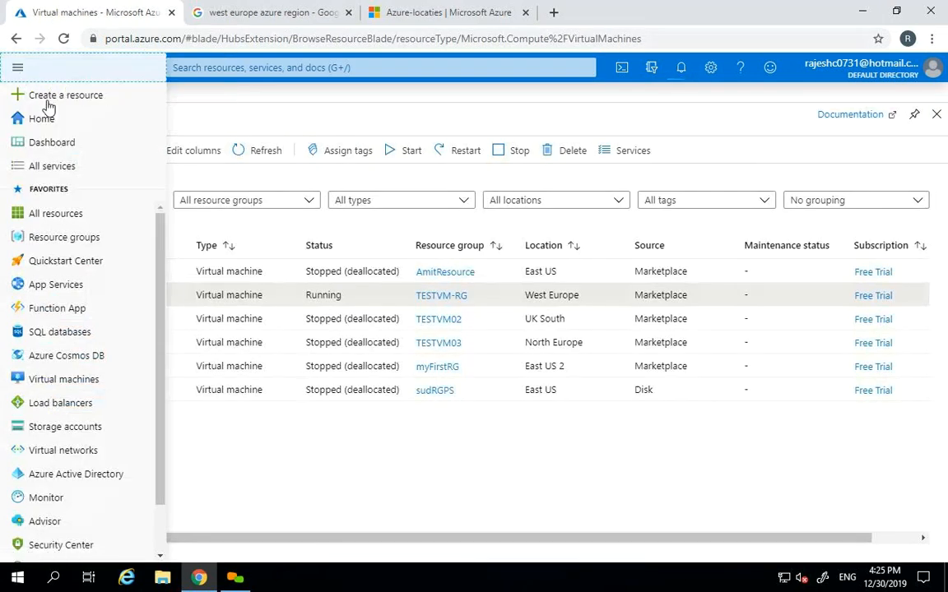
left_click(63, 165)
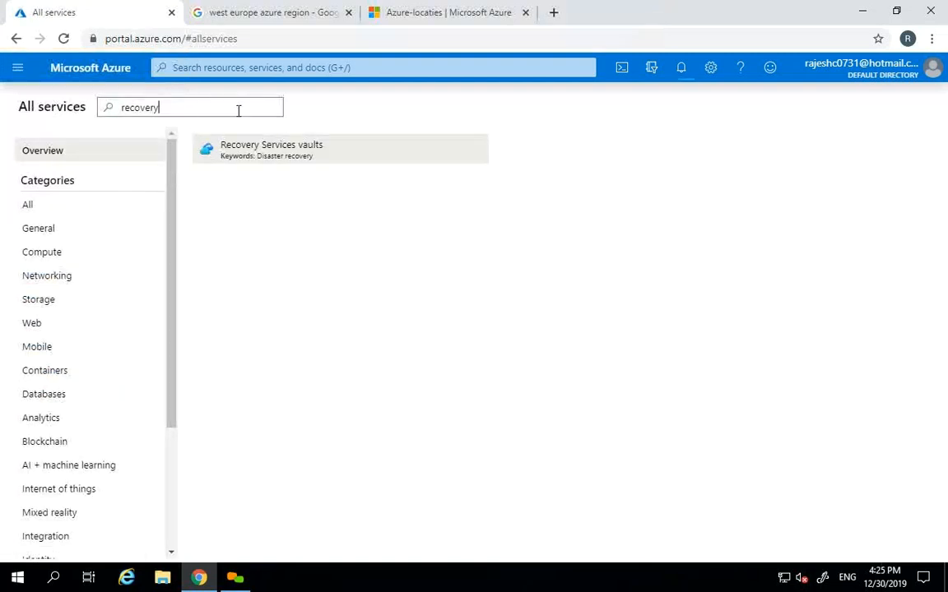
left_click_drag(189, 105, 90, 105)
key("BackSpace")
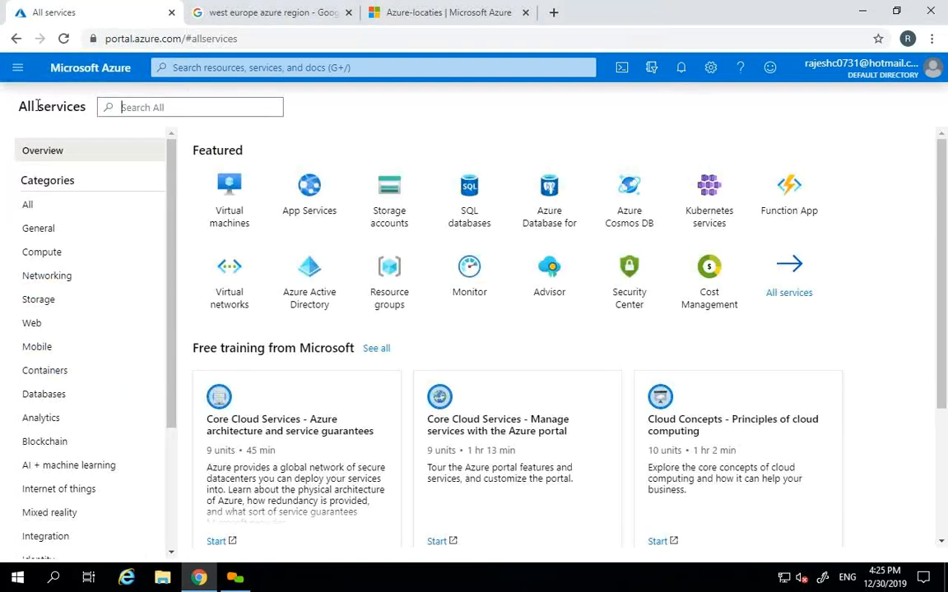
type("SQL")
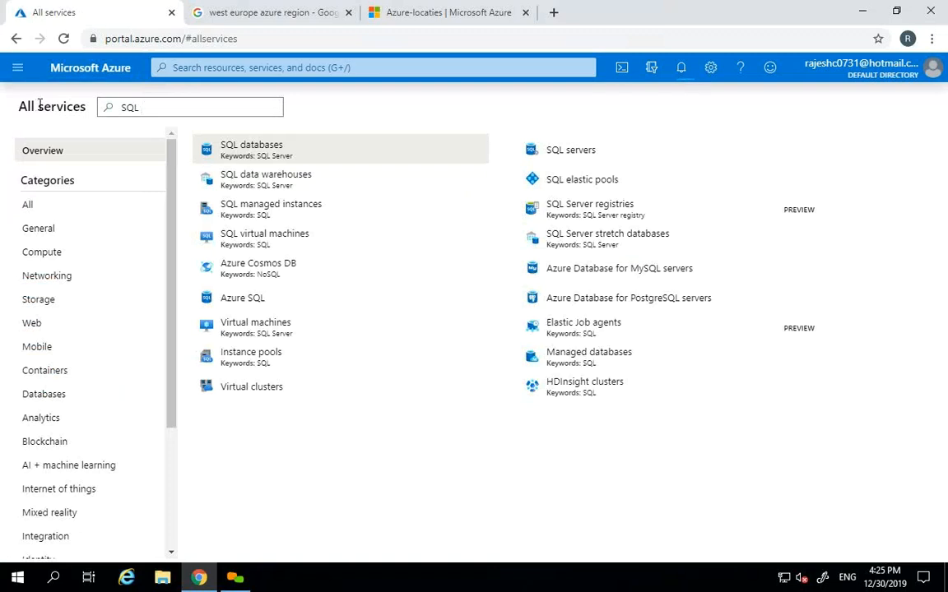
left_click(278, 152)
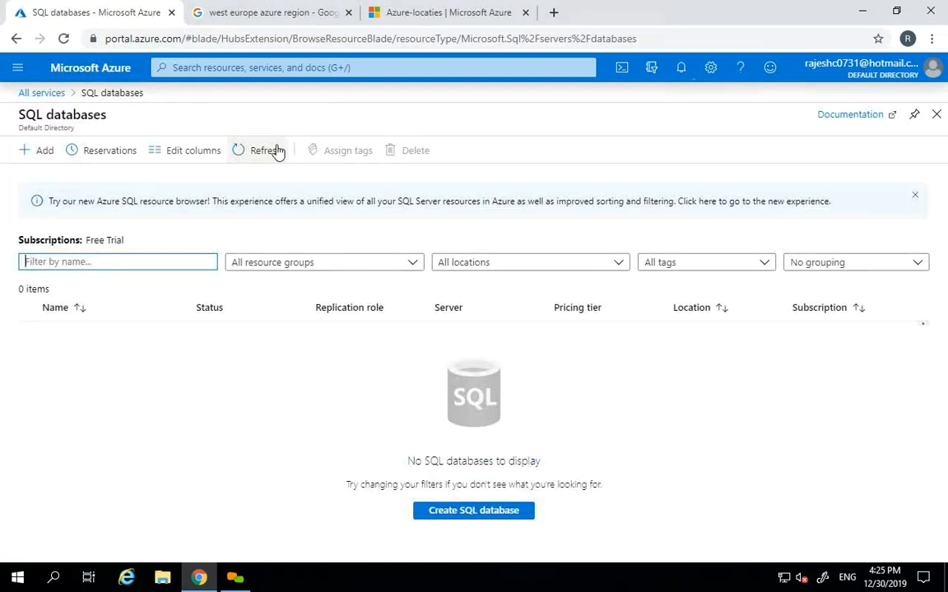
- Refresh the SQL databases list several times, confirming 0 databases exist
left_click(263, 152)
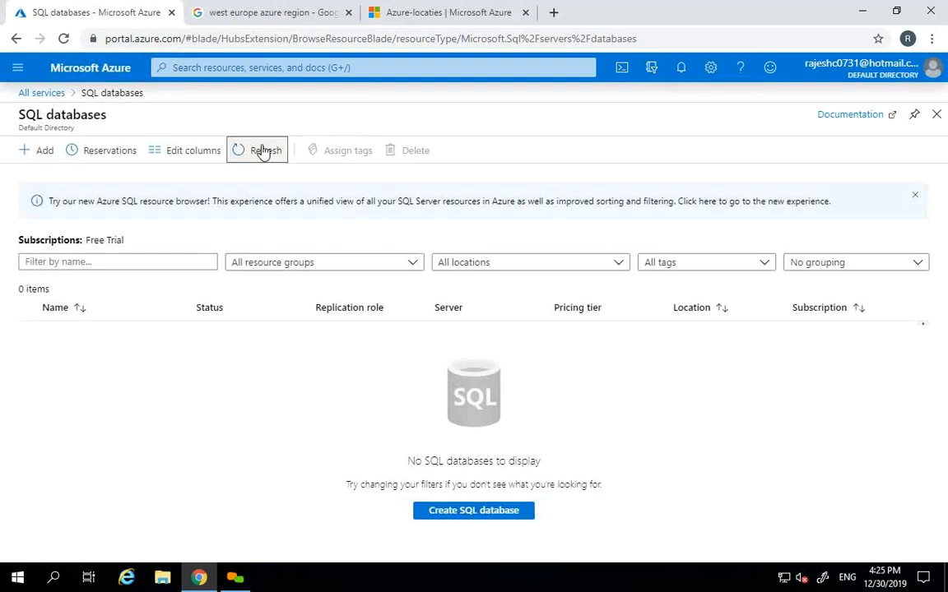
left_click(263, 152)
left_click(263, 152)
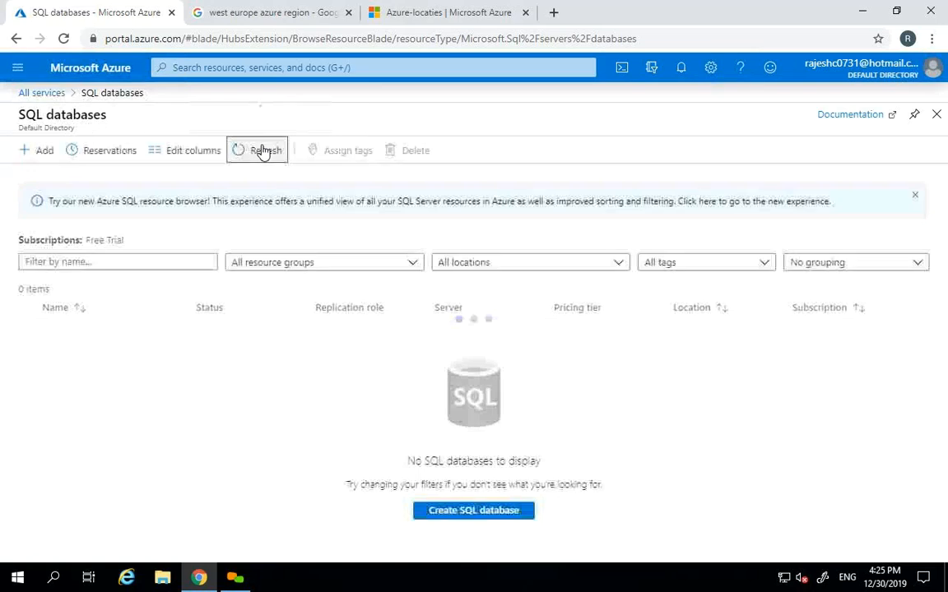
left_click(263, 152)
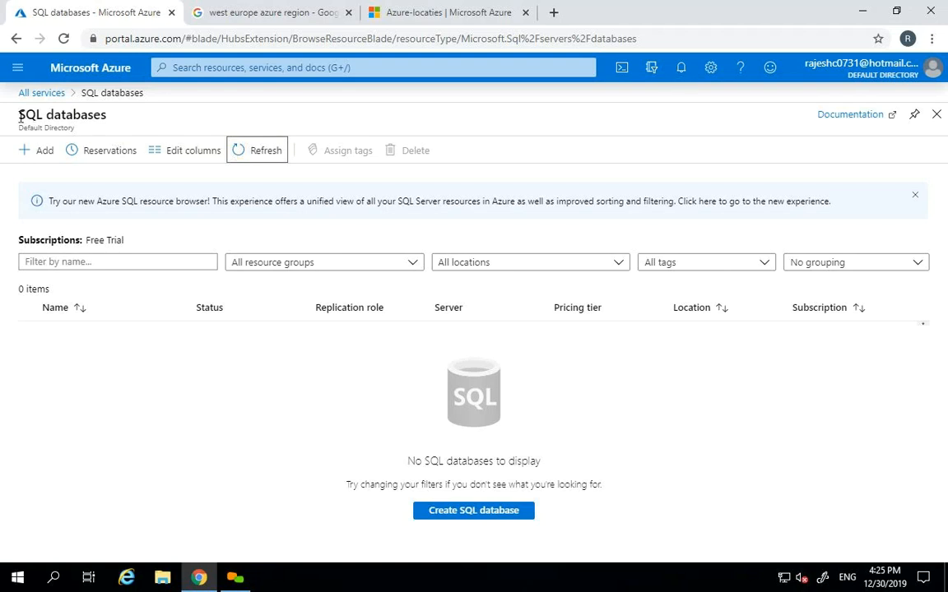
left_click_drag(23, 115, 93, 109)
left_click(141, 127)
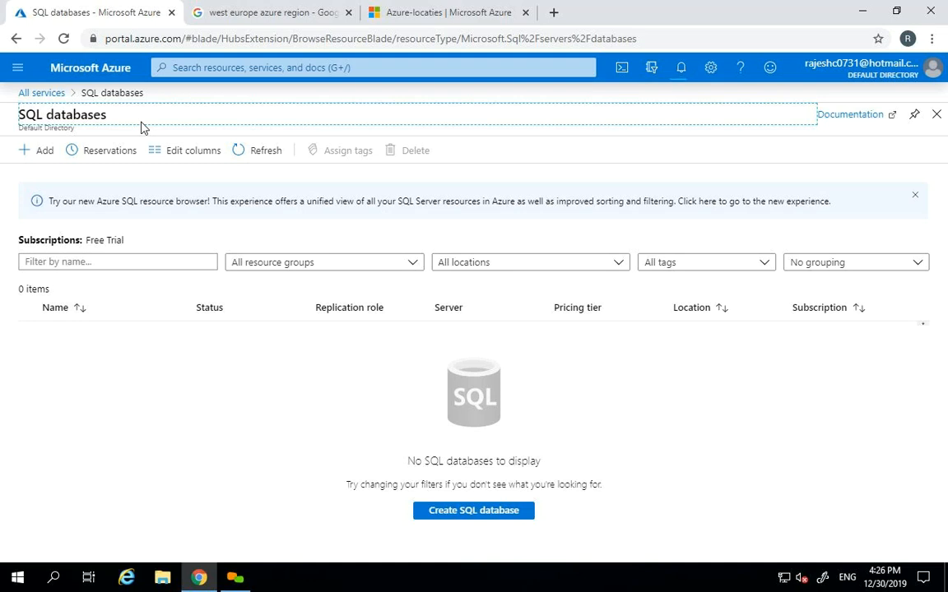
left_click(33, 151)
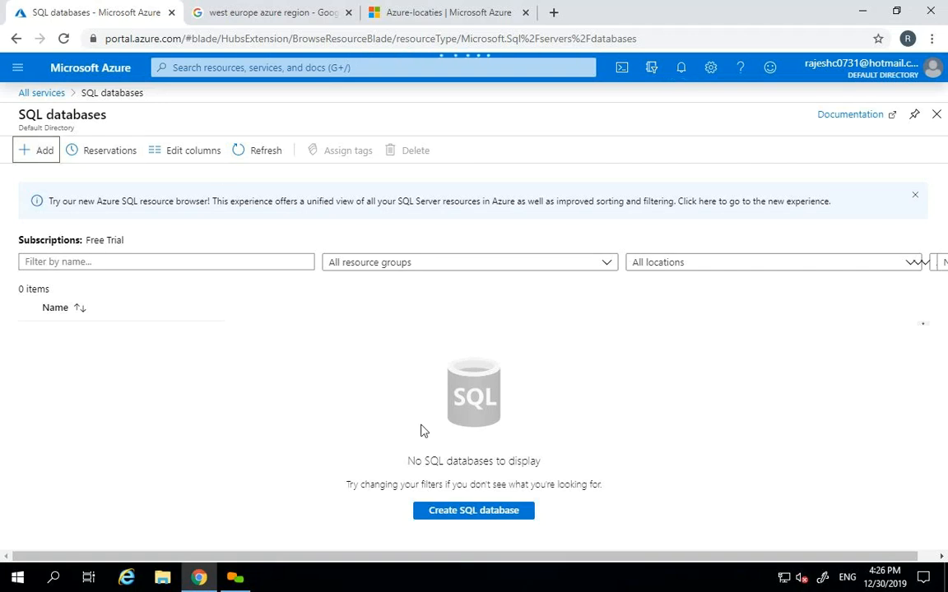
left_click(463, 511)
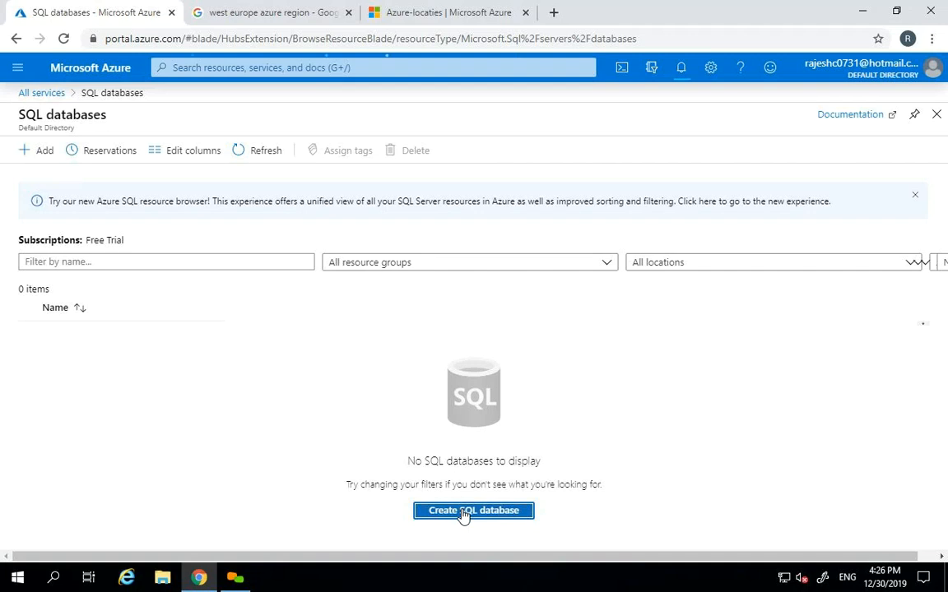
left_click(936, 115)
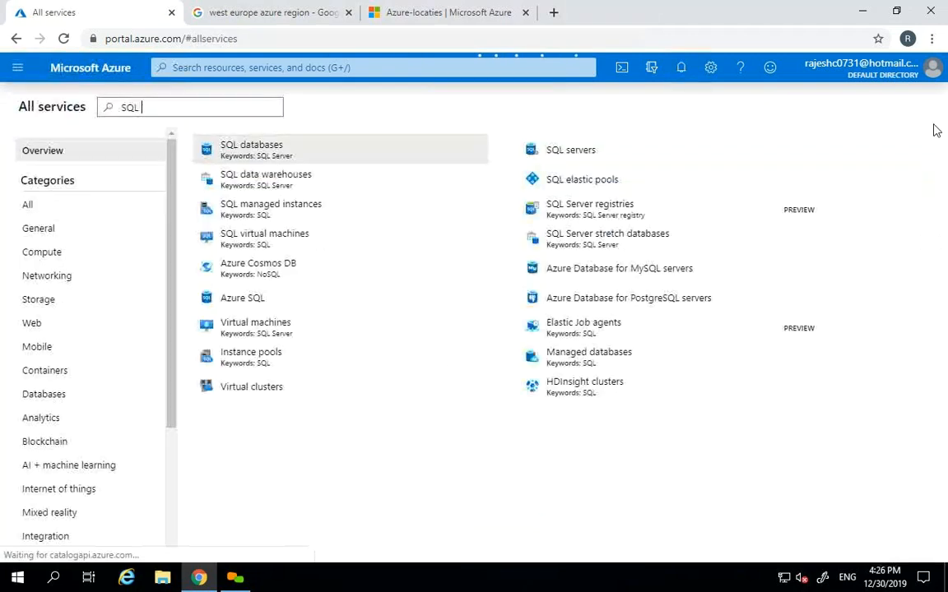
left_click(275, 153)
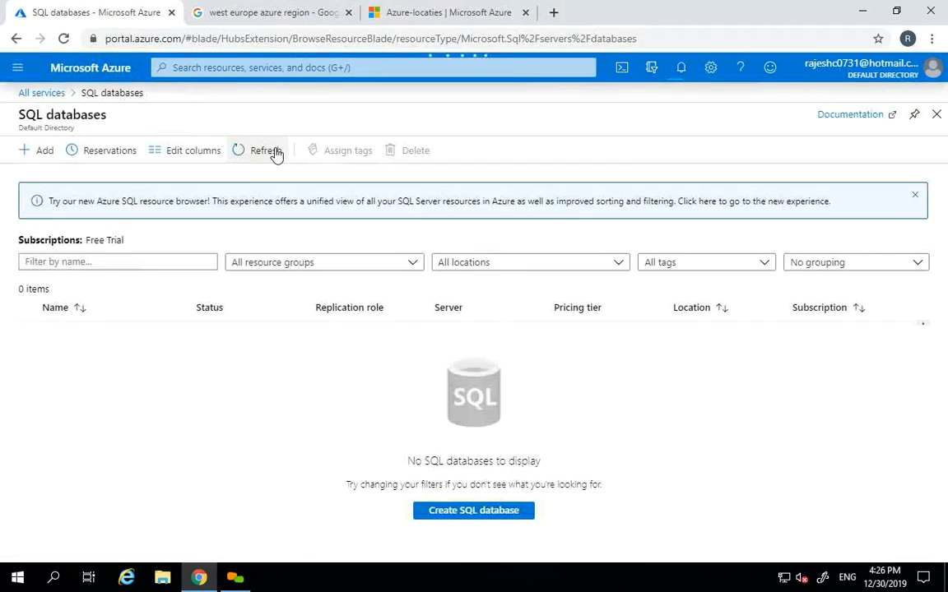
- Return to the portal home and open Subscriptions by searching 'subs' in All services
left_click(93, 76)
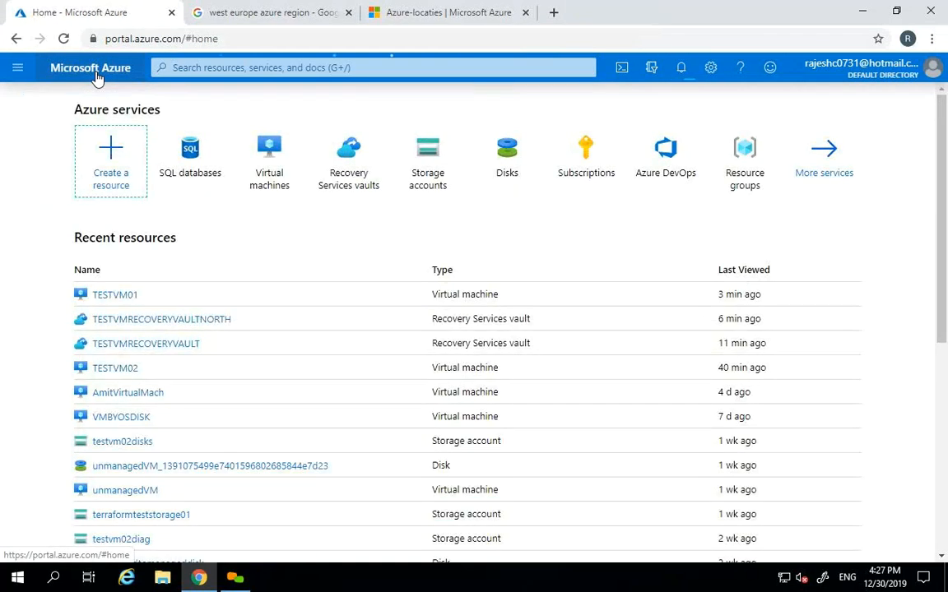
left_click(18, 68)
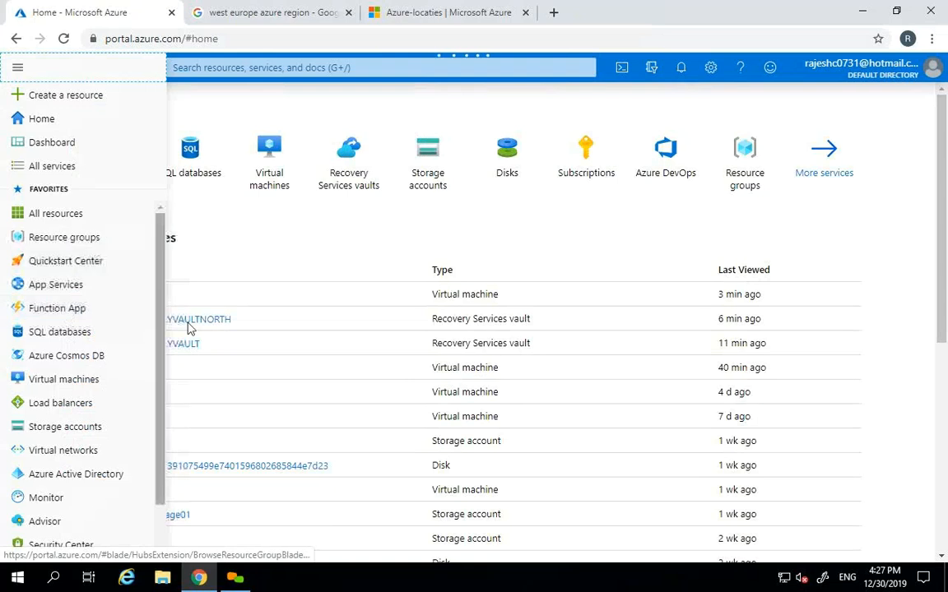
scroll(152, 473, "down", 2)
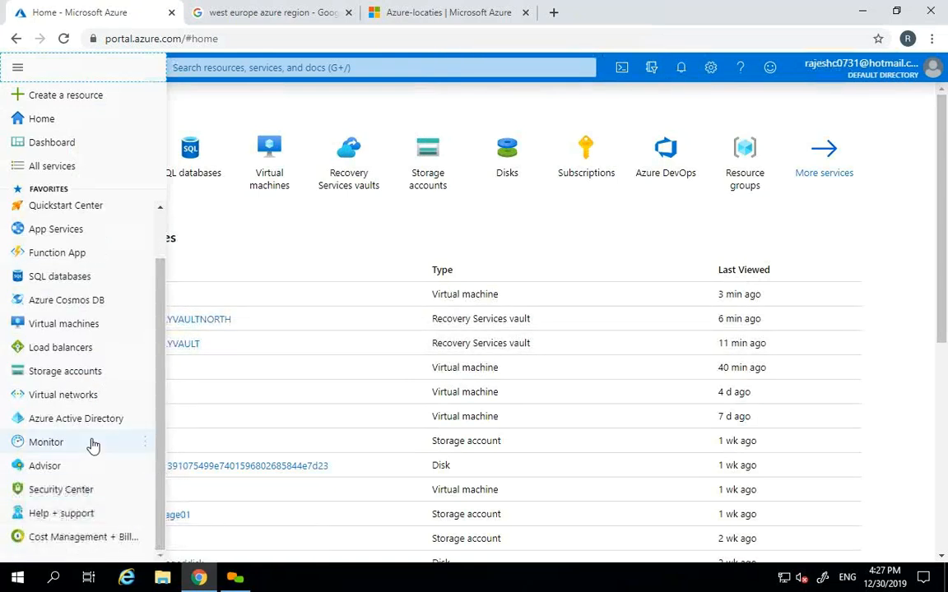
left_click(90, 168)
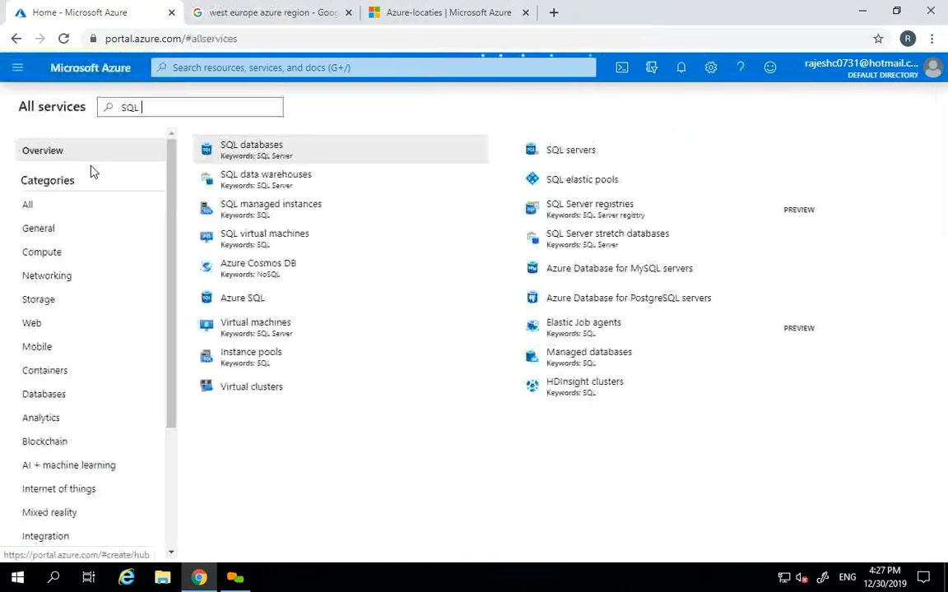
key("BackSpace")
key("BackSpace")
key("BackSpace")
key("BackSpace")
type("subs")
left_click(288, 149)
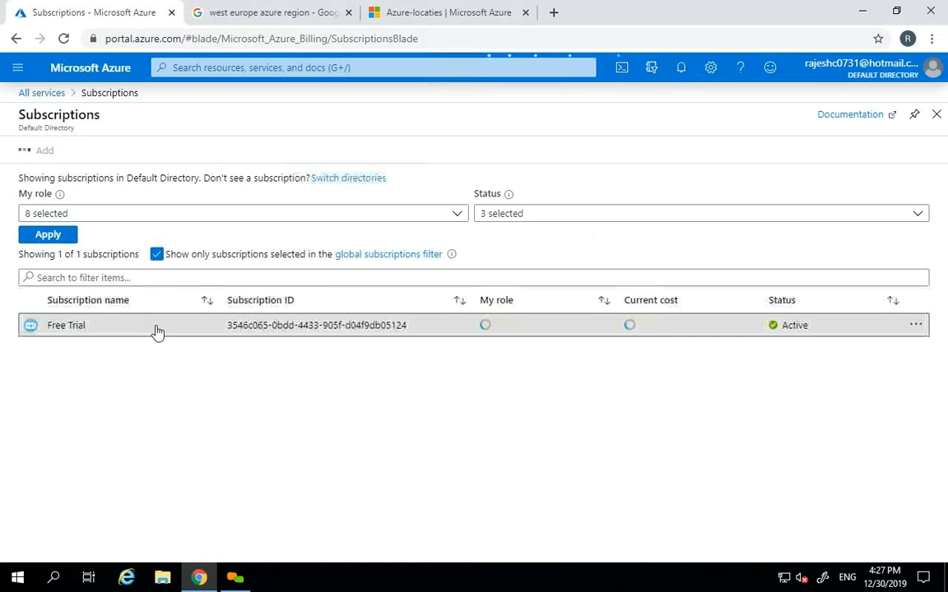
- Open the Free Trial subscription's Resource providers page
left_click(158, 330)
left_click_drag(192, 334, 189, 460)
left_click(79, 520)
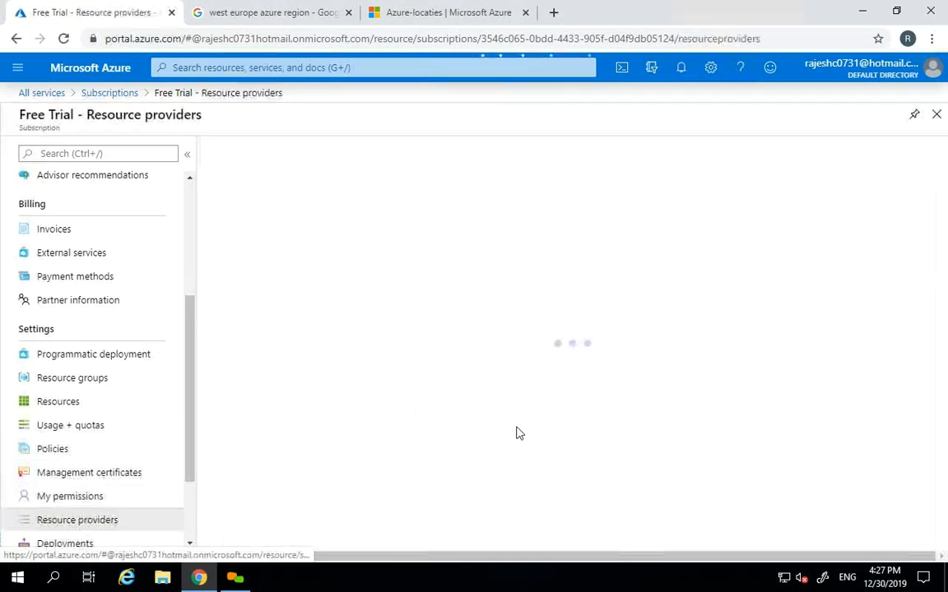
- Filter the resource providers by 'sql' and refresh, showing all still NotRegistered
left_click(340, 184)
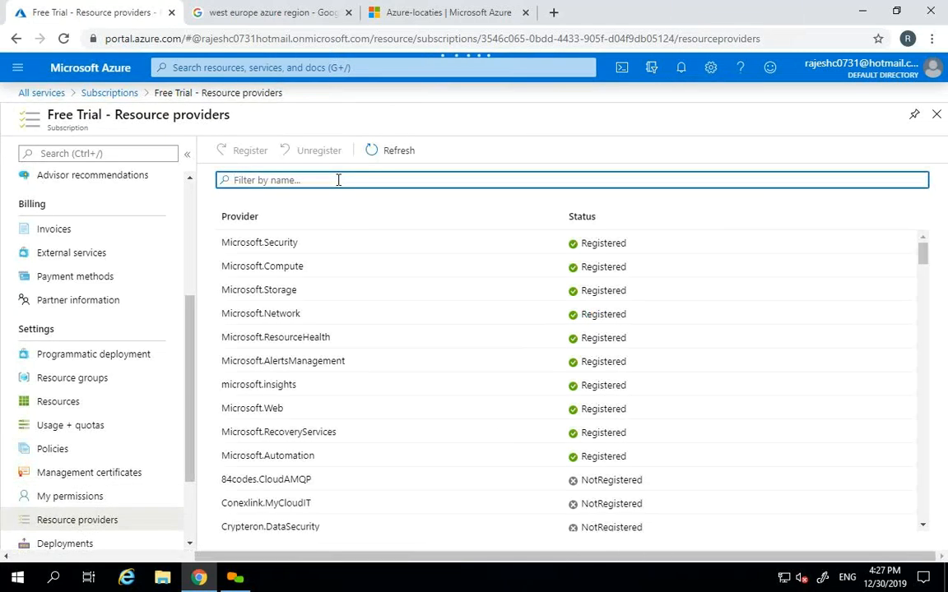
left_click(602, 225)
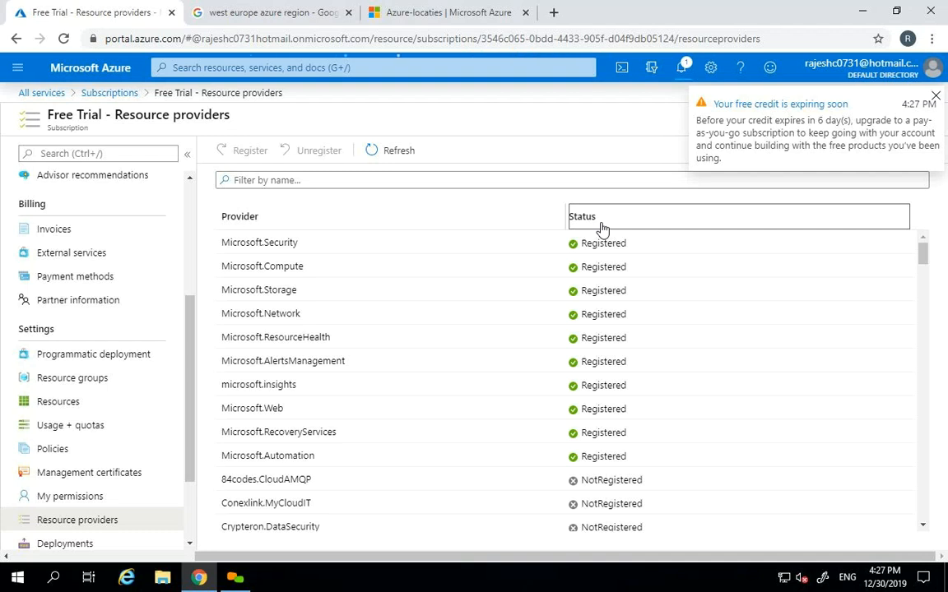
left_click(935, 95)
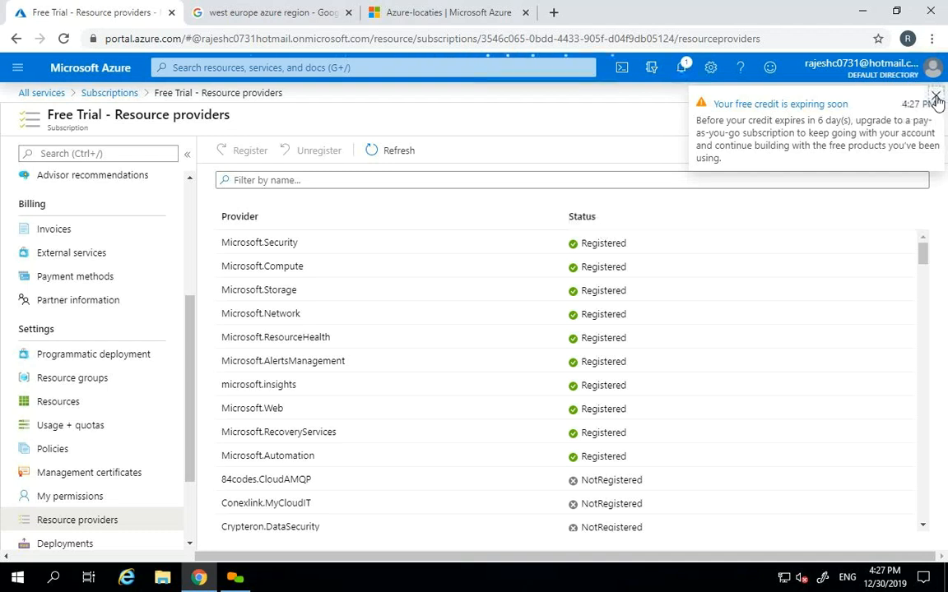
left_click(615, 224)
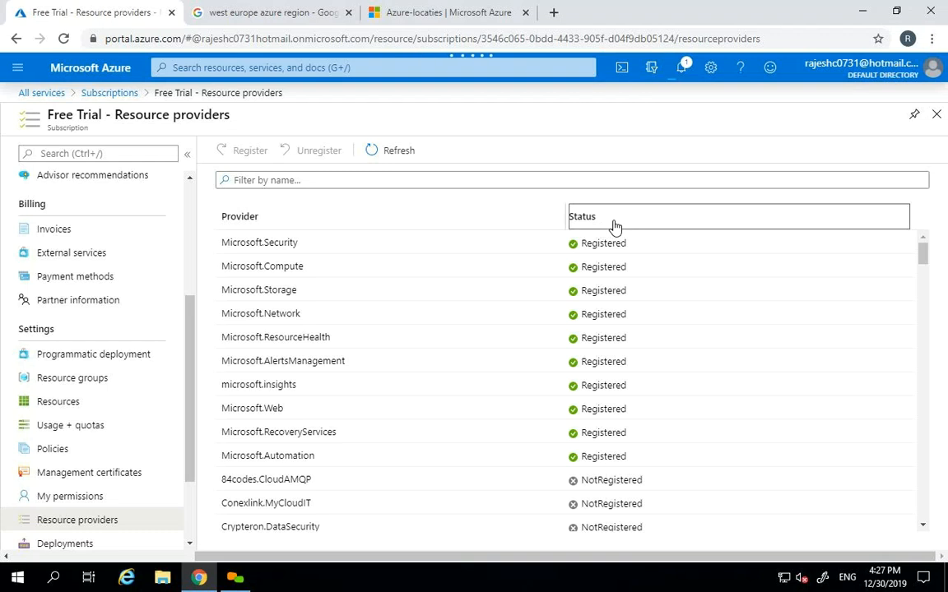
left_click(418, 179)
type("sql")
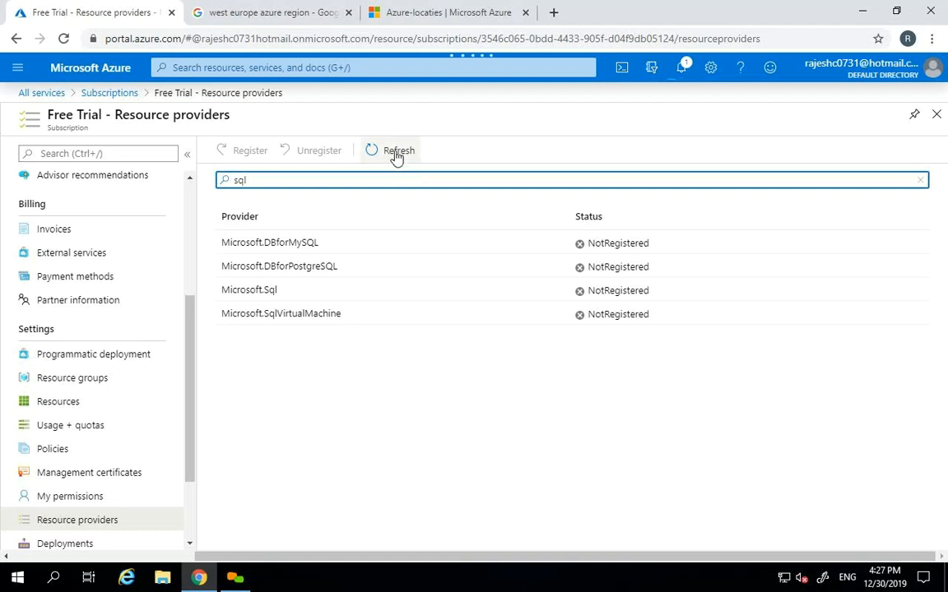
left_click(395, 152)
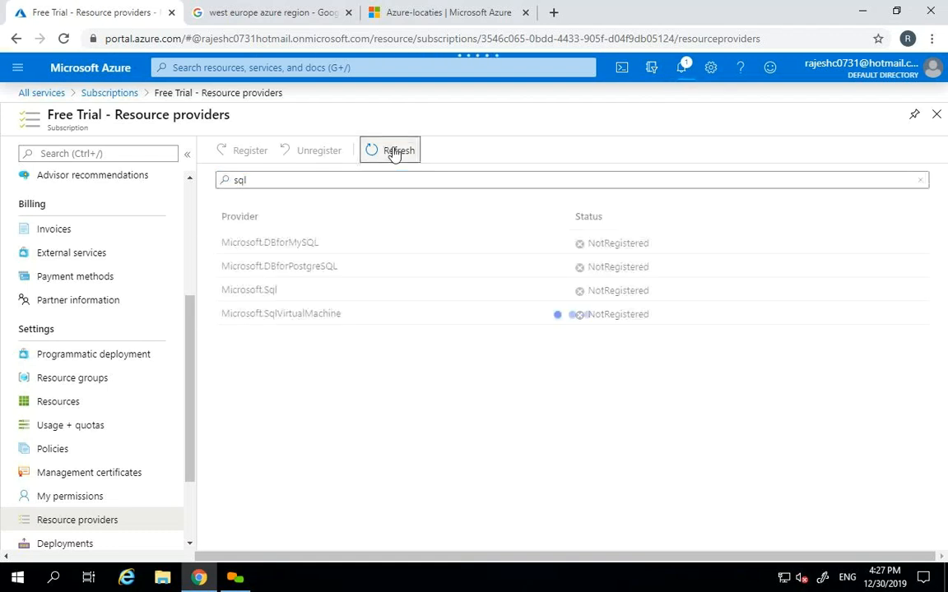
- Open SQL databases from All services via an 'sql' search and refresh the empty list twice
left_click(17, 67)
left_click(51, 166)
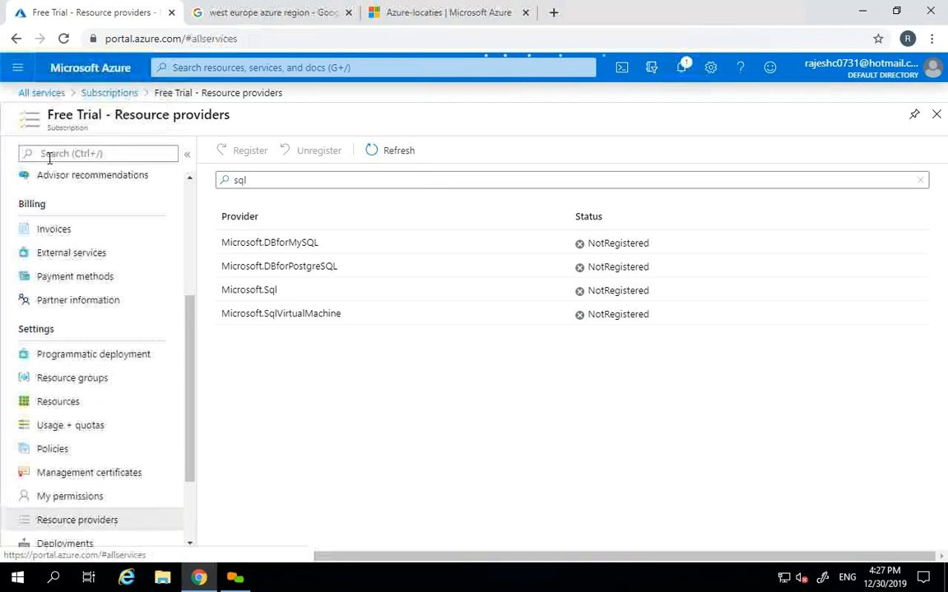
key("BackSpace")
key("BackSpace")
key("BackSpace")
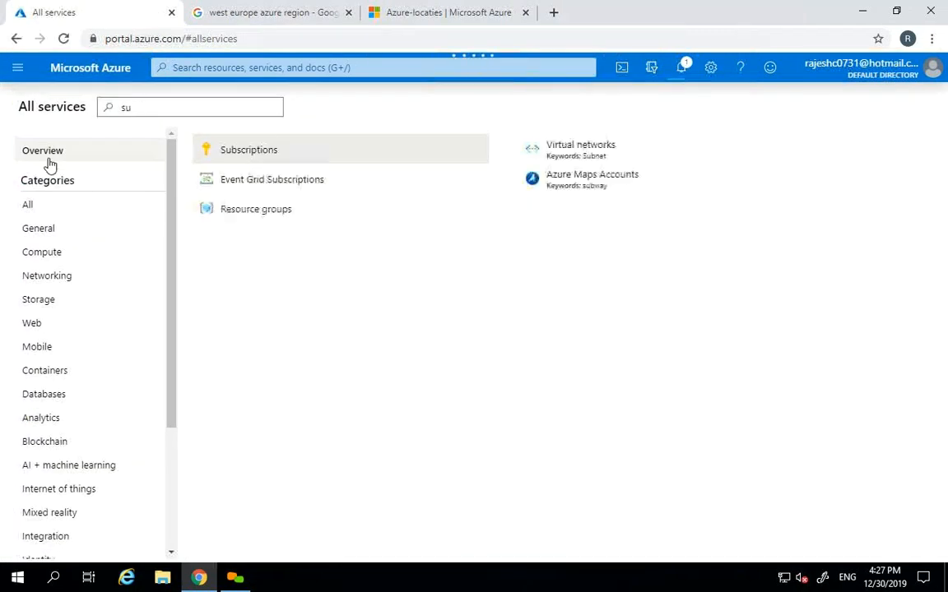
type("ql")
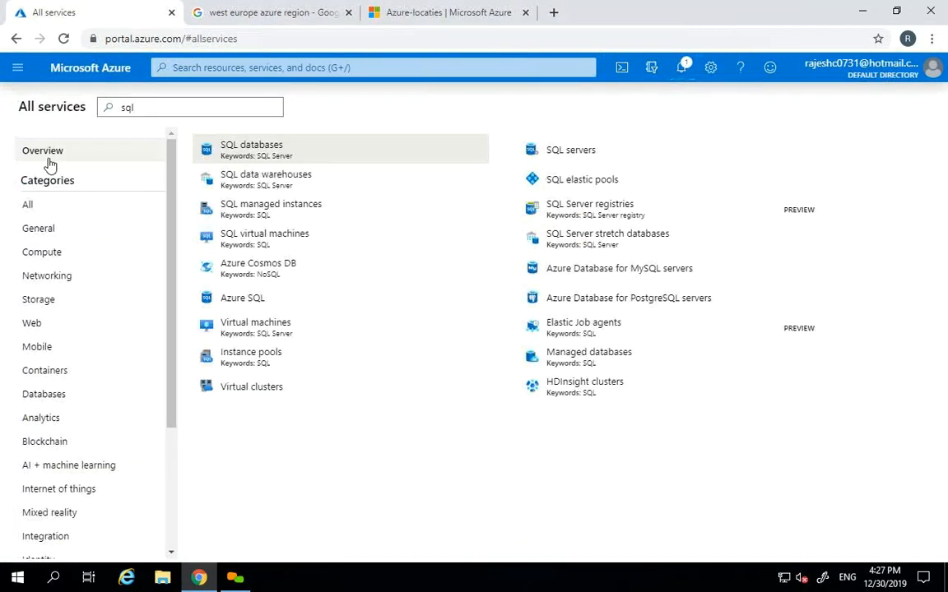
left_click(281, 155)
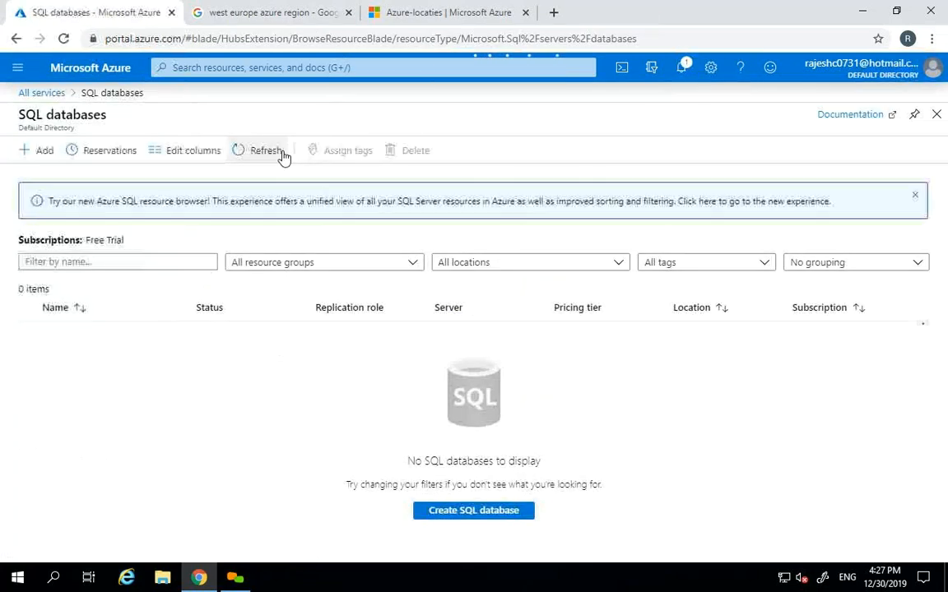
left_click(282, 156)
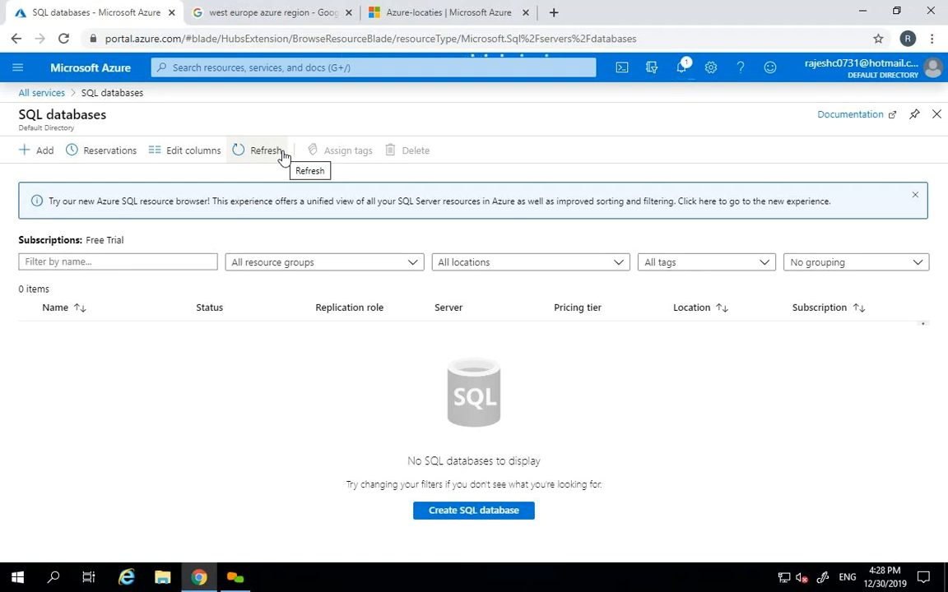
left_click(282, 154)
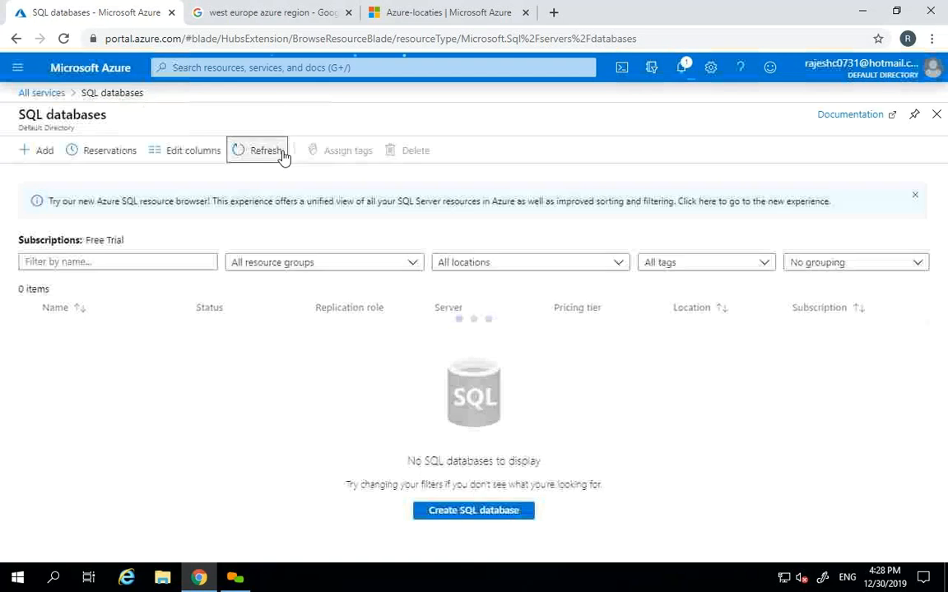
- Start a new SQL database and choose resource group TESTVM-RG
left_click(43, 152)
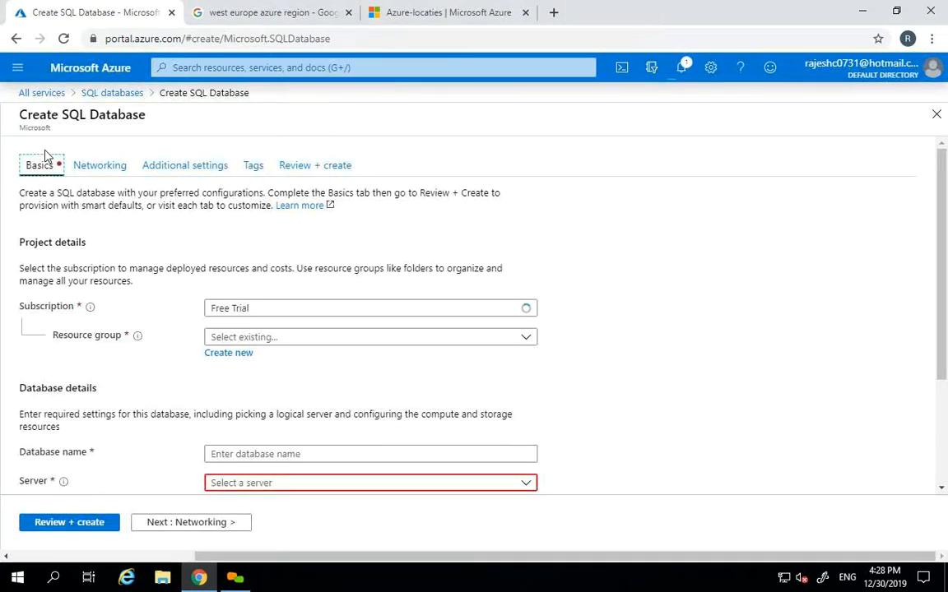
scroll(703, 249, "down", 2)
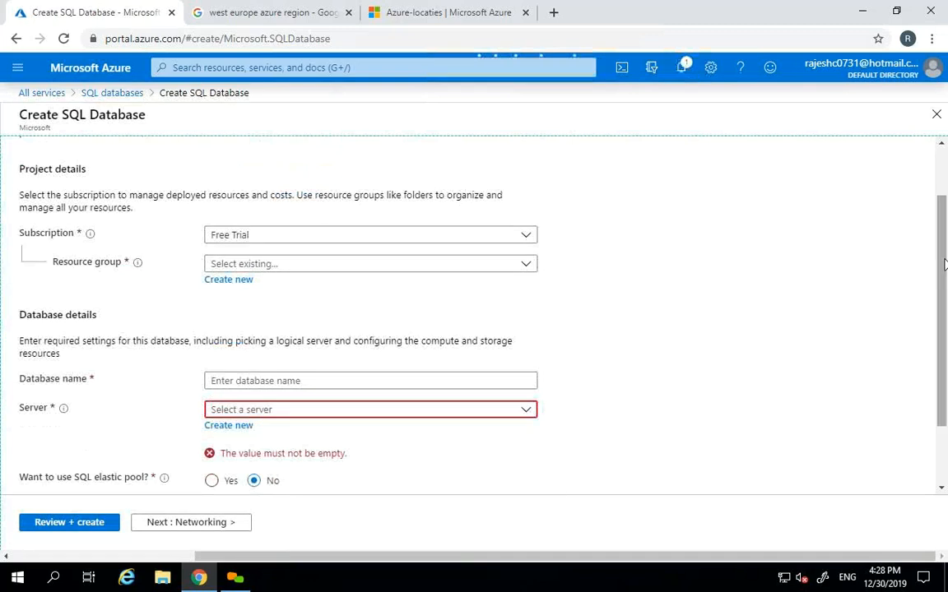
left_click(526, 265)
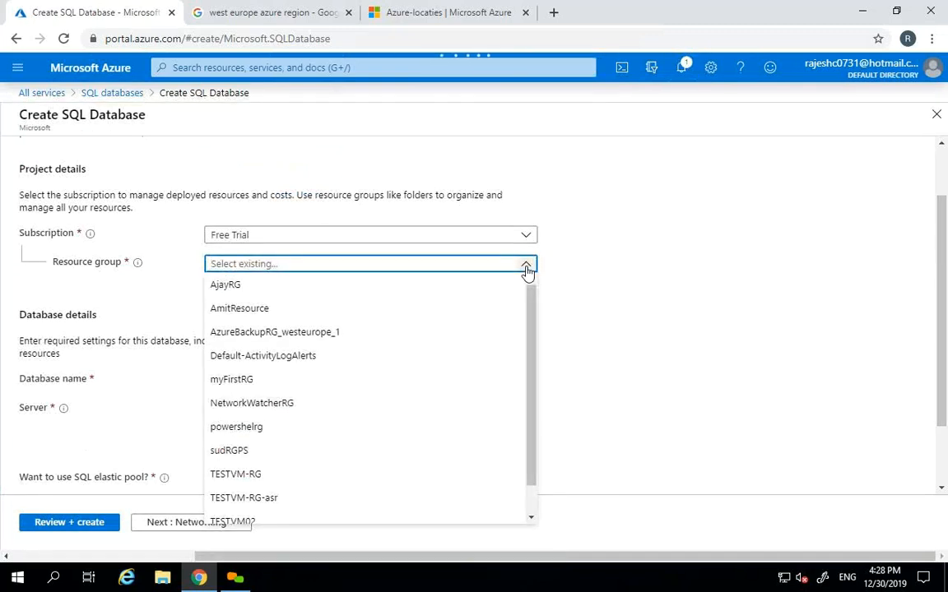
left_click_drag(536, 334, 525, 392)
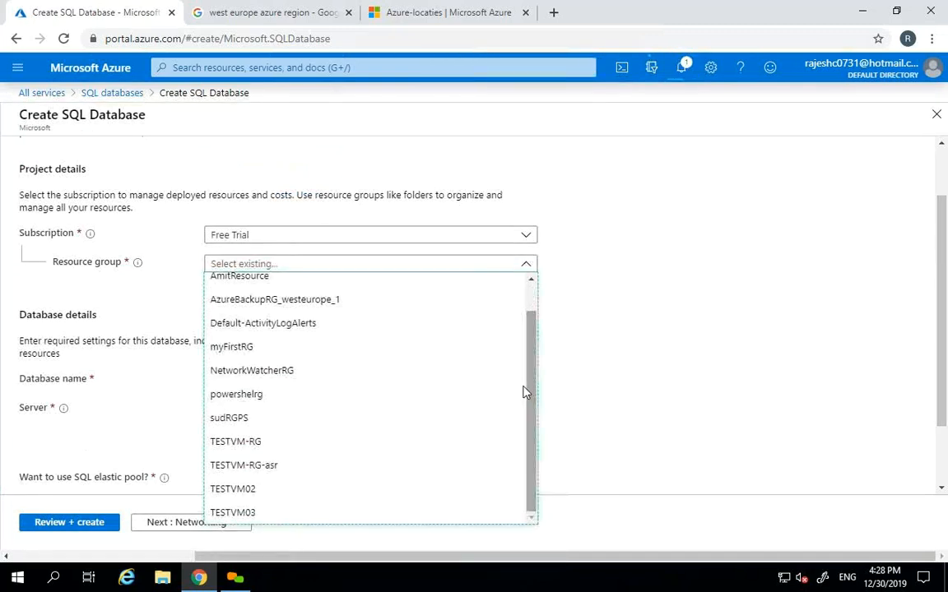
left_click(264, 442)
left_click(840, 318)
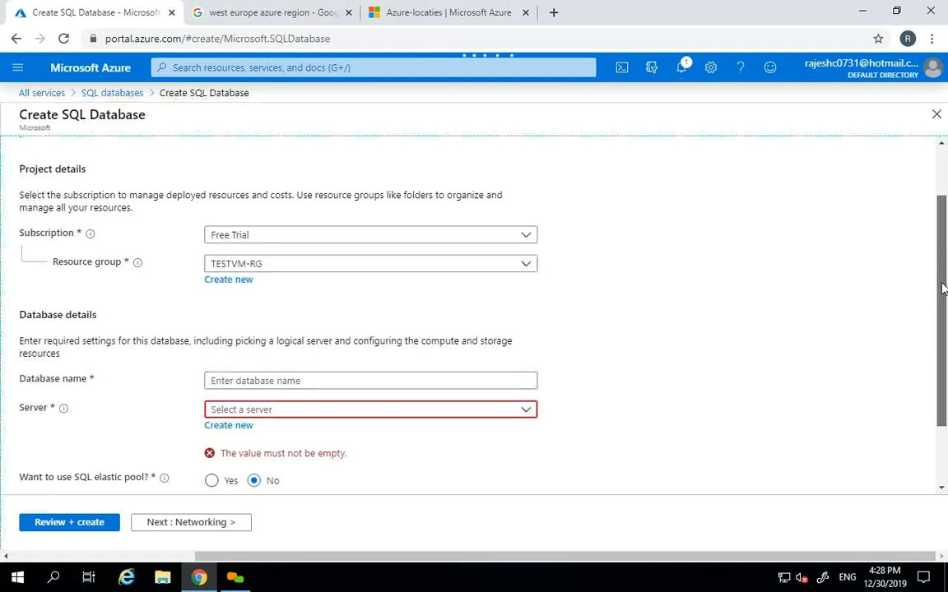
scroll(841, 317, "down", 2)
- Enter 'testsqldatabase' as the database name
left_click(344, 301)
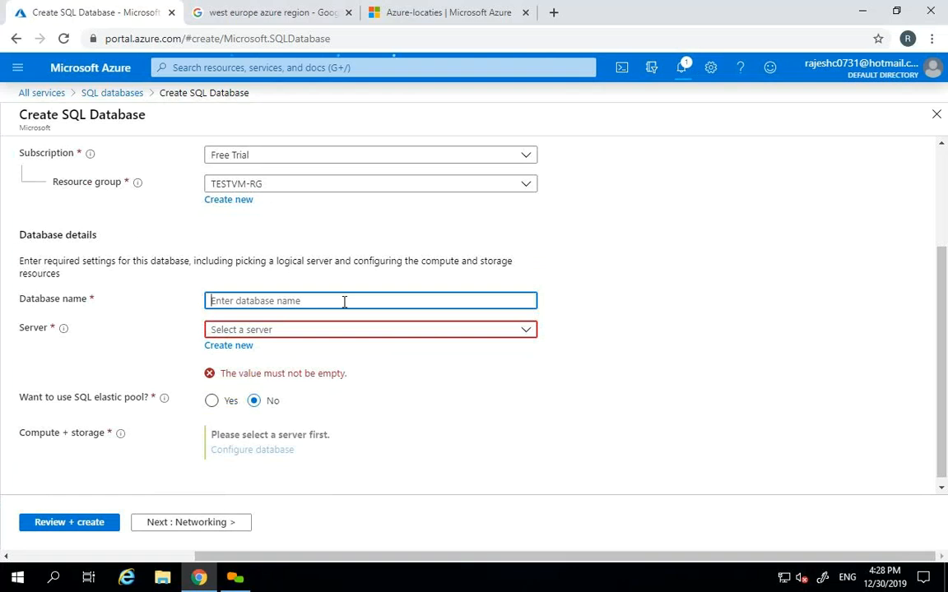
type("testsqldatabase")
key("Tab")
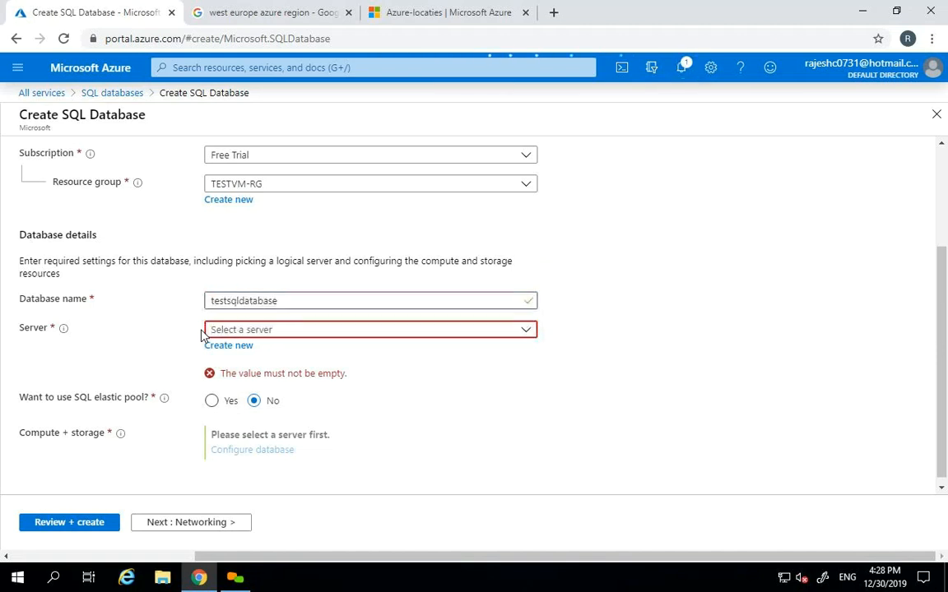
mouse_move(65, 332)
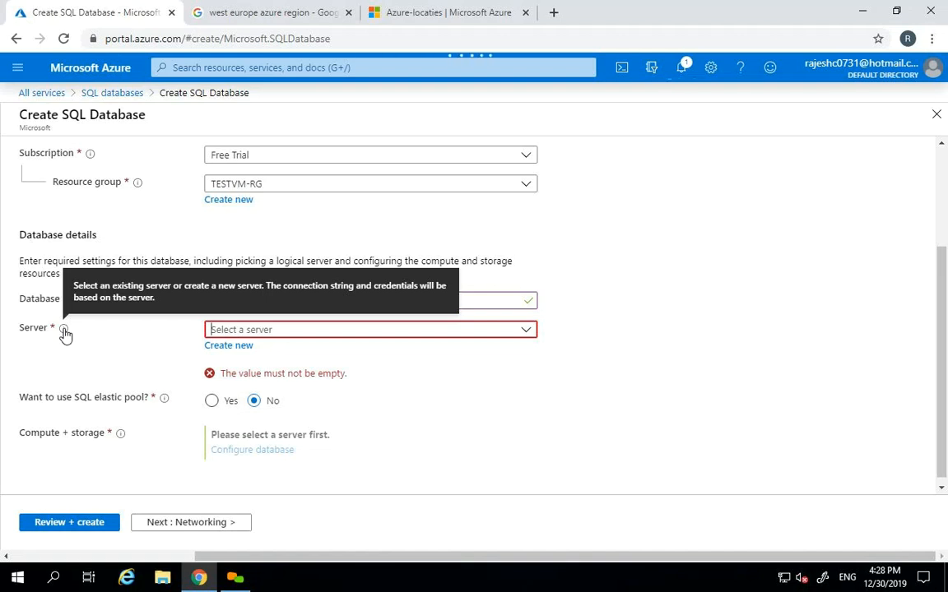
left_click(243, 348)
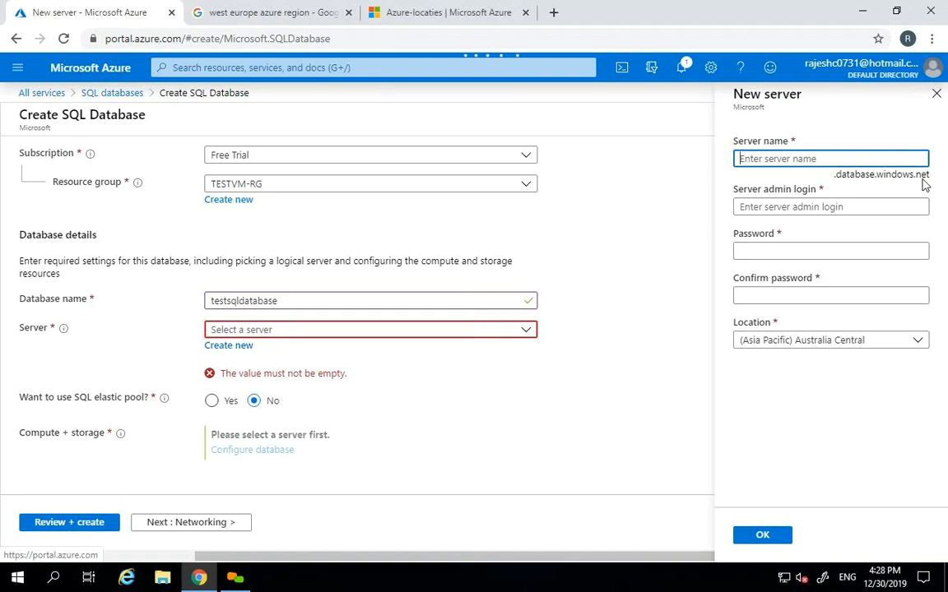
- Name the new server 'testsqlserver0123' and enter the server admin login
type("testsqlserver")
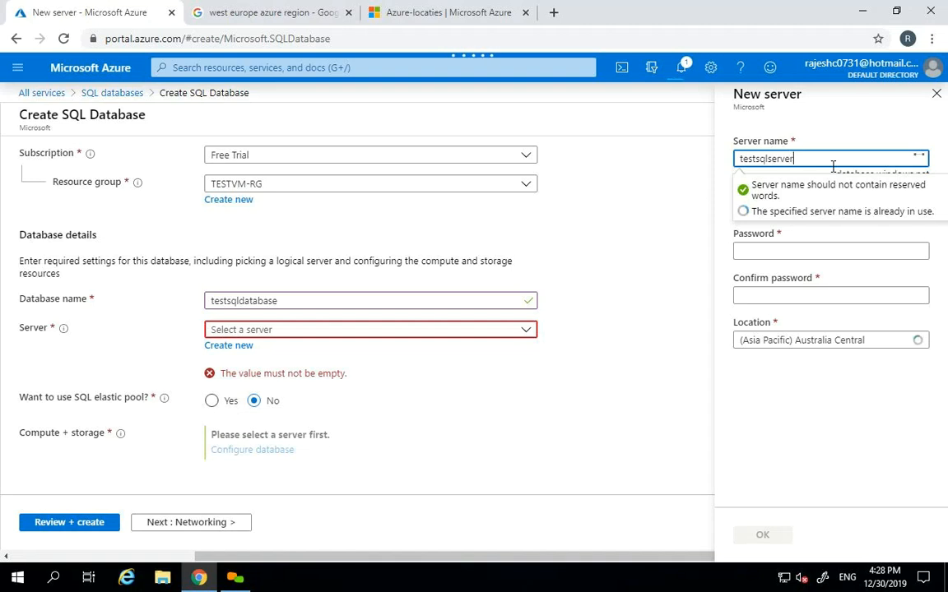
key("Tab")
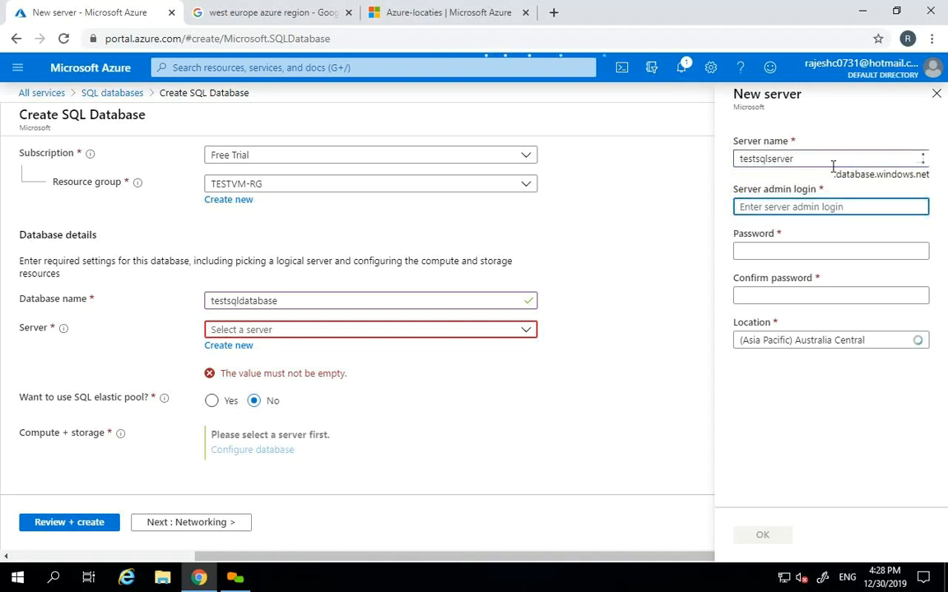
type("azure")
key("Tab")
left_click(833, 163)
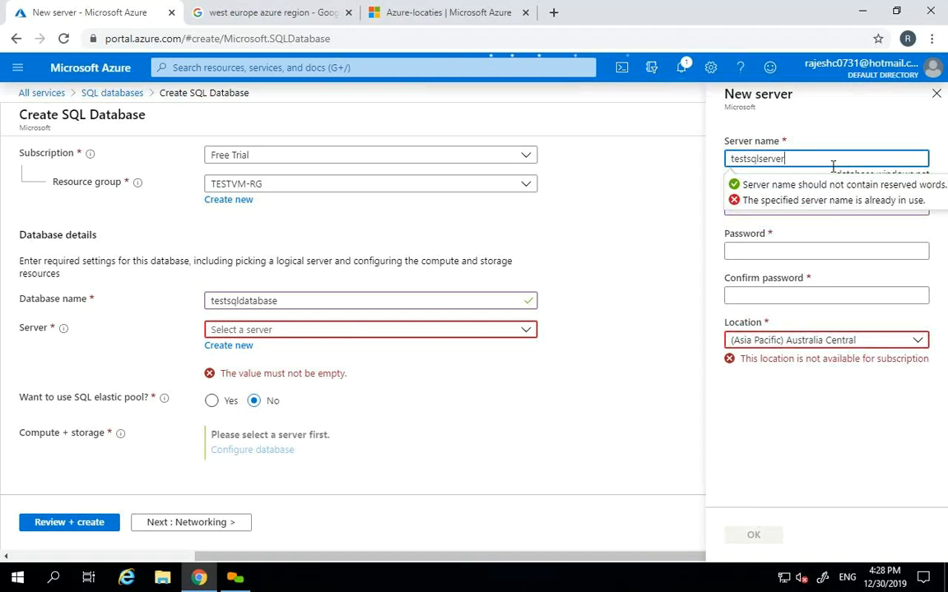
type("0123")
key("Tab")
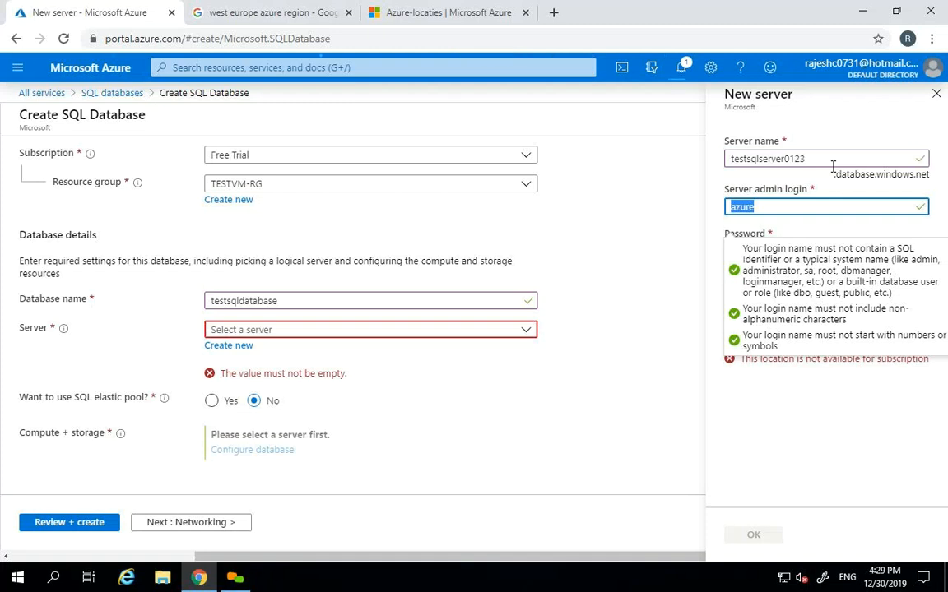
left_click(943, 213)
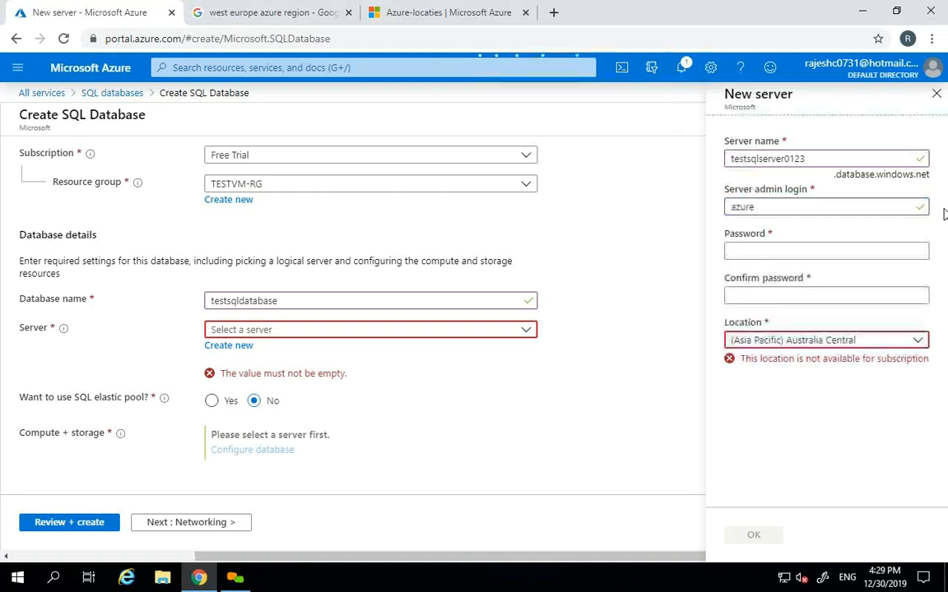
- Enter and confirm the server admin password
left_click(819, 254)
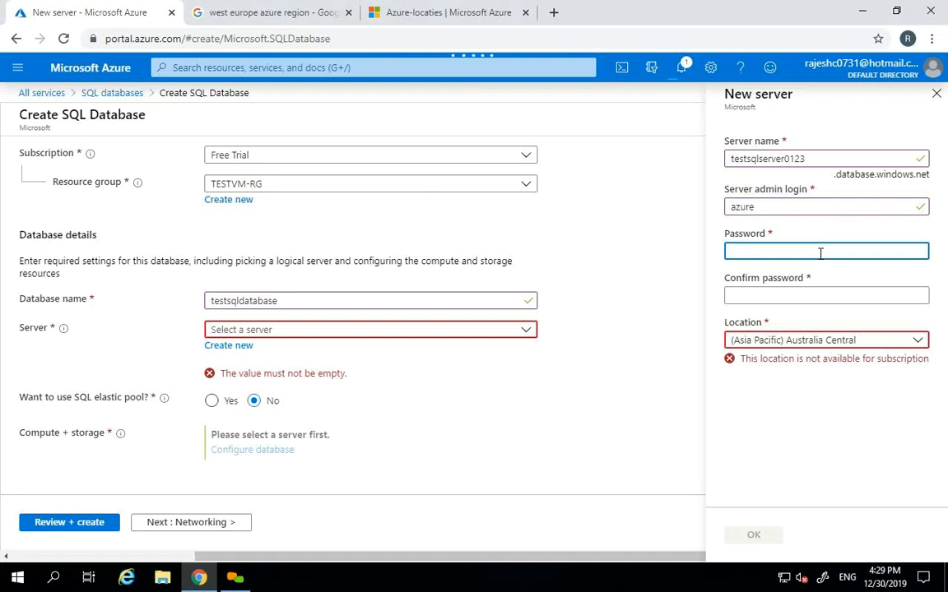
type("•••••")
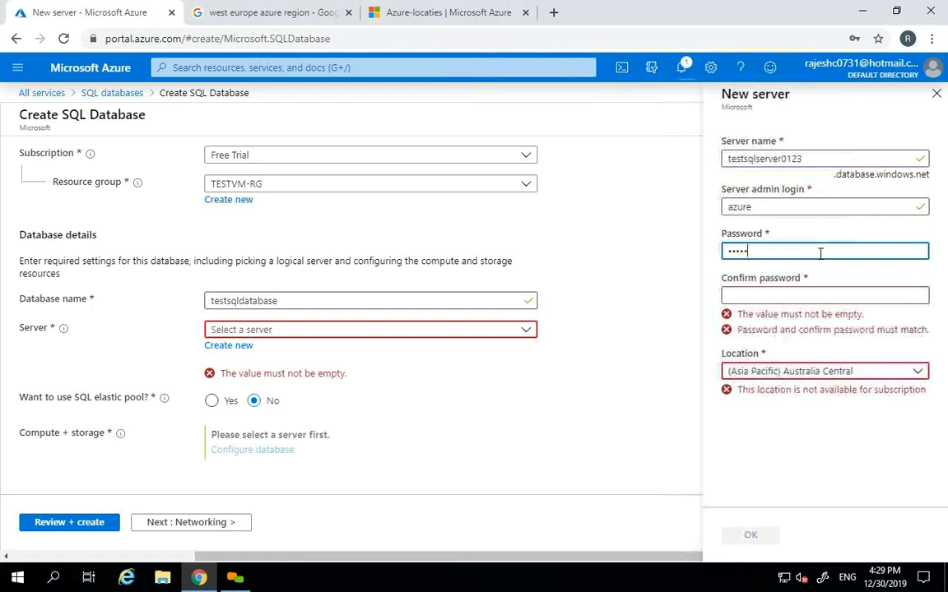
type("••••••")
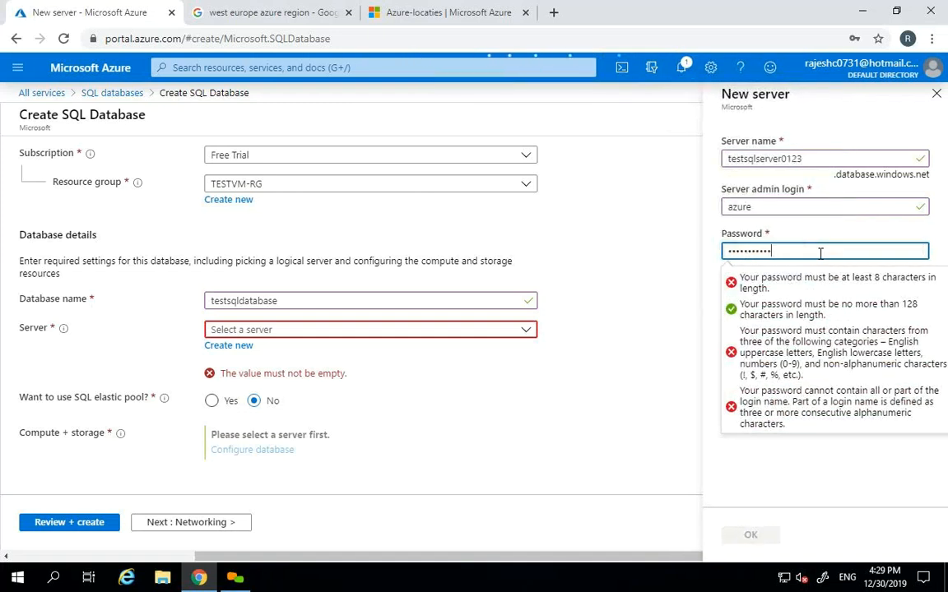
key("Tab")
type("•••••••")
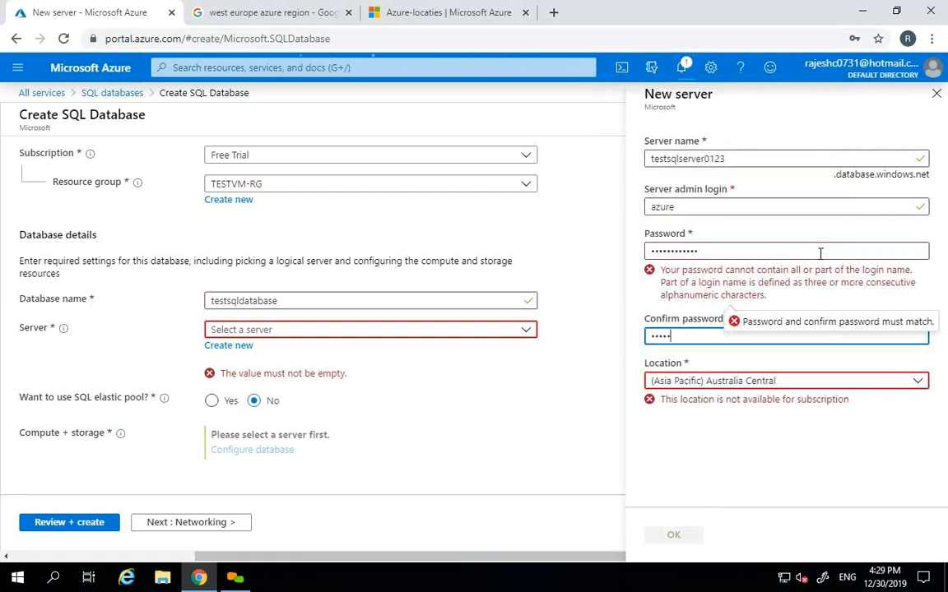
type("••••")
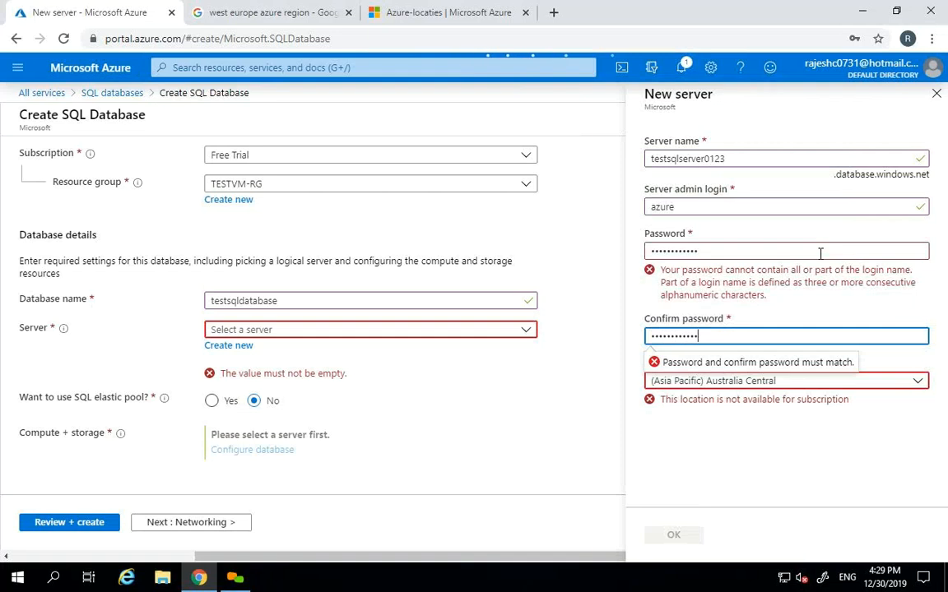
key("Tab")
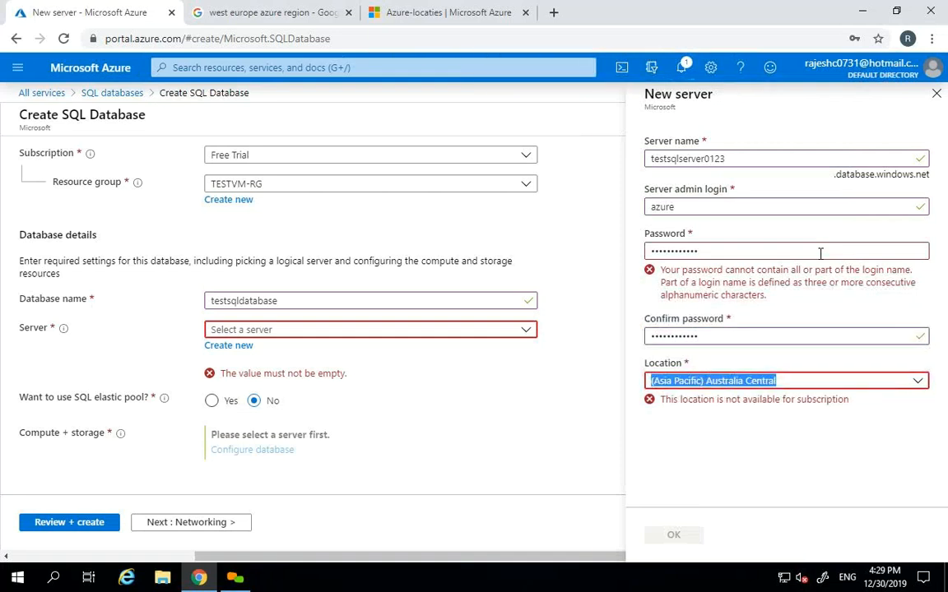
- Replace the rejected password with a new one and confirm it, clearing the mismatch warning
double_click(820, 253)
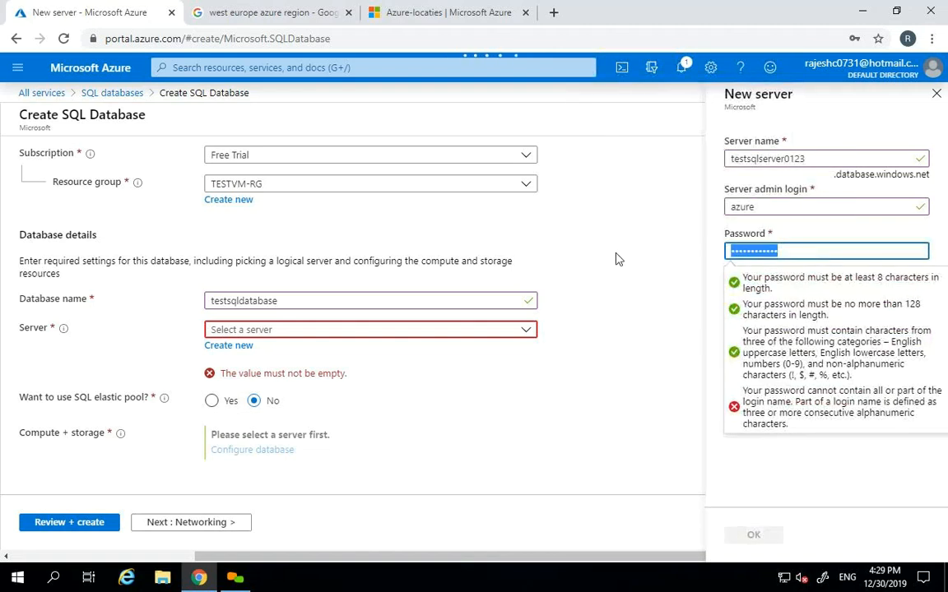
left_click(610, 259)
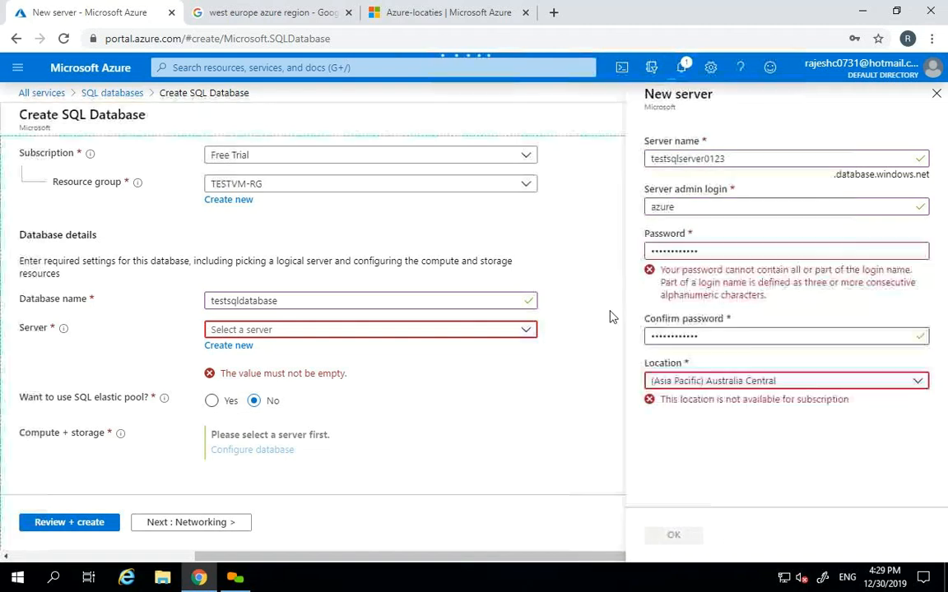
double_click(715, 257)
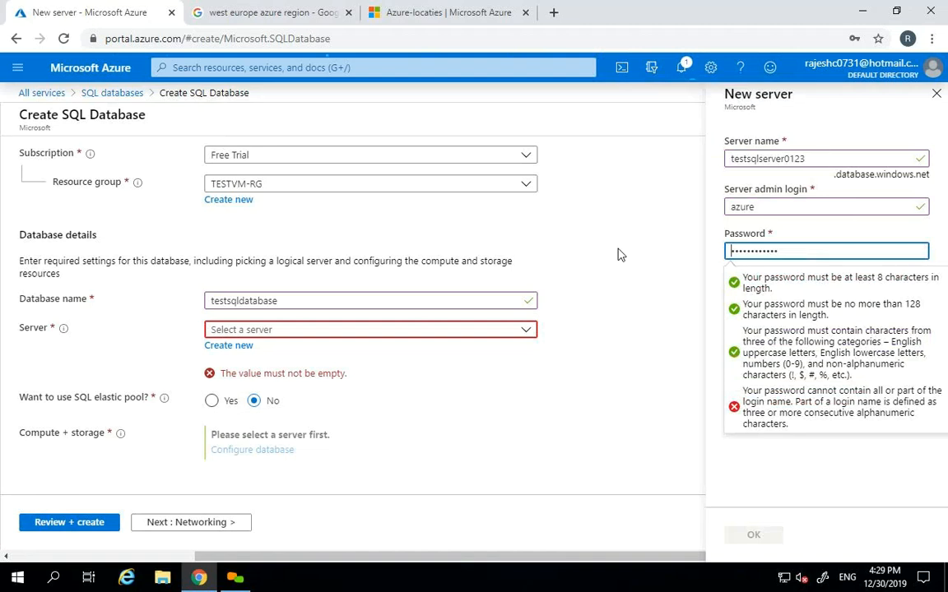
key("ctrl+a")
key("BackSpace")
type("••••••••••••")
key("Tab")
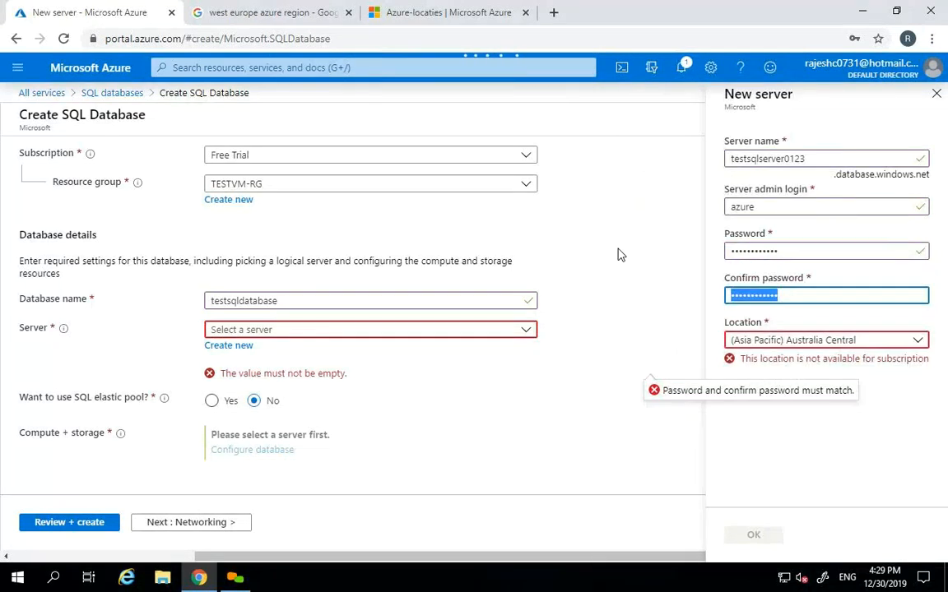
type("••••••")
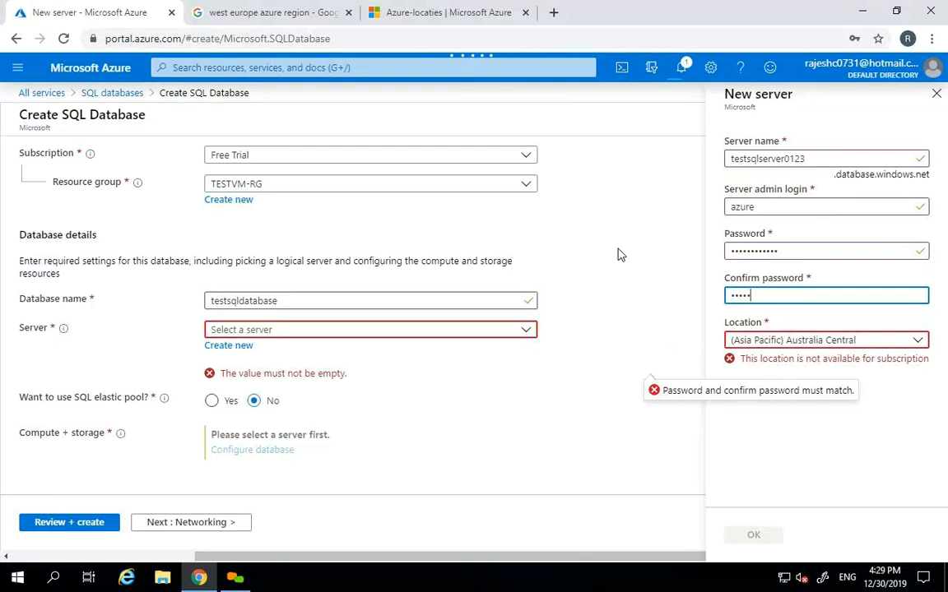
type("••••••")
key("Tab")
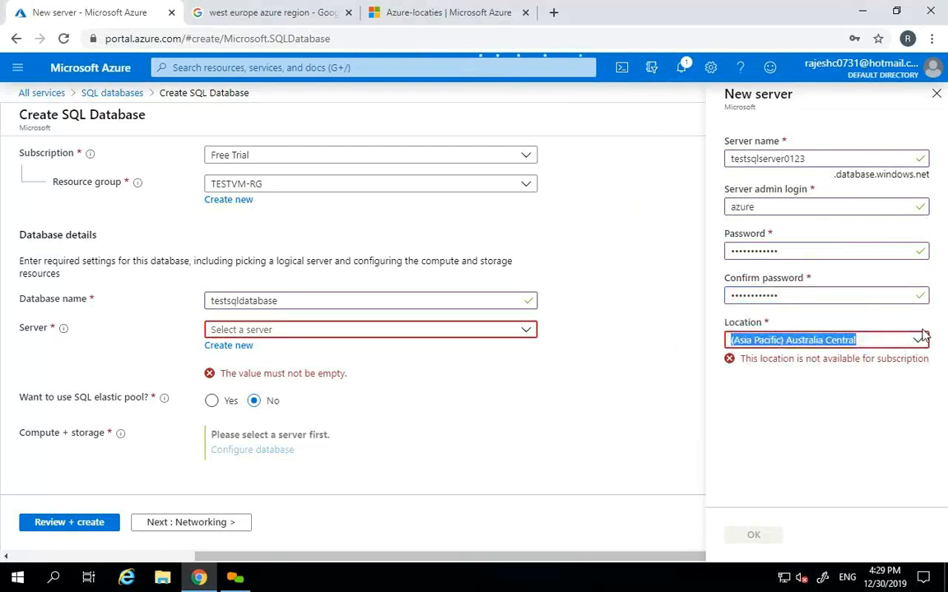
left_click(922, 339)
- Set the server location to (Europe) West Europe, with testsqlserver0123 shown available
left_click_drag(927, 289, 924, 269)
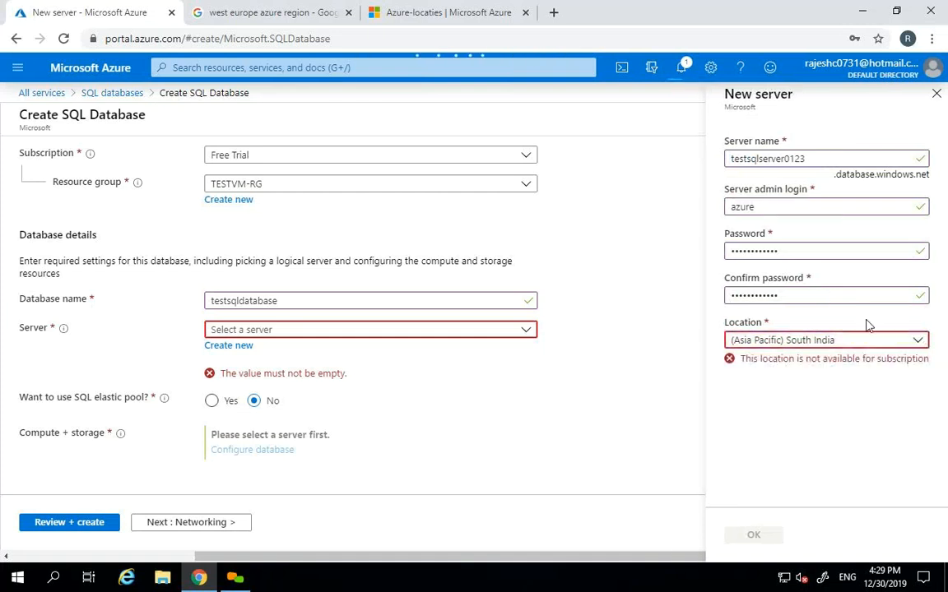
left_click(918, 341)
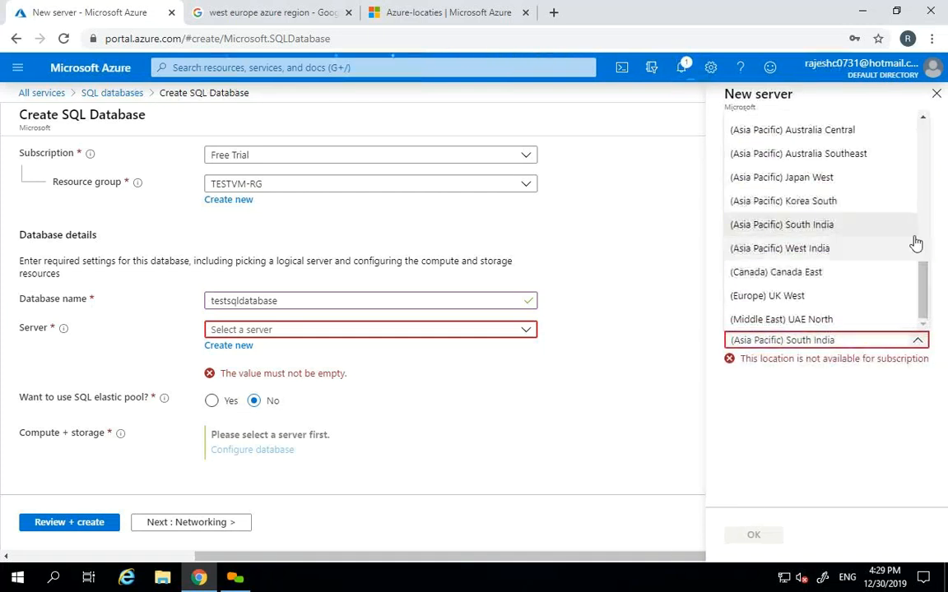
left_click(923, 282)
left_click_drag(923, 282, 922, 232)
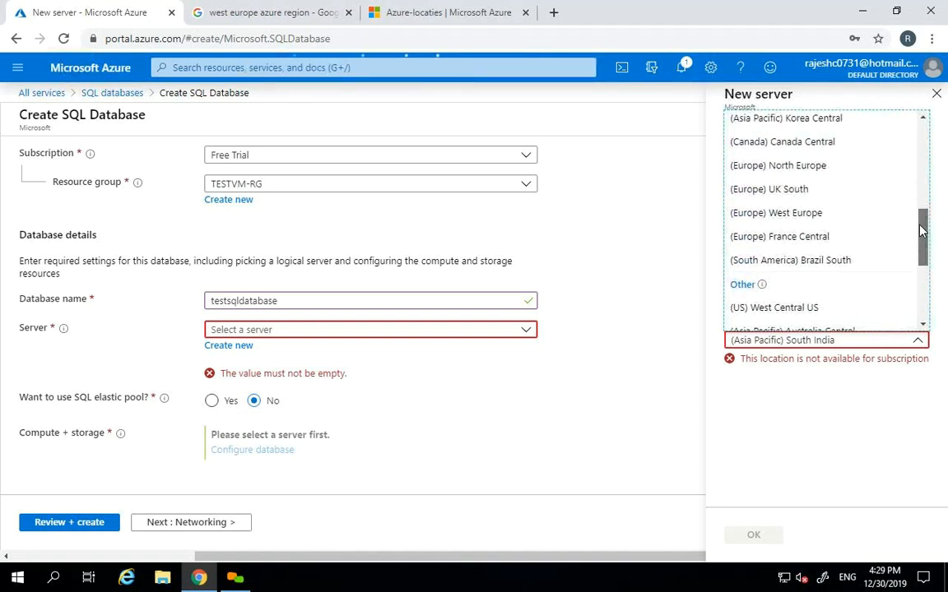
left_click(839, 213)
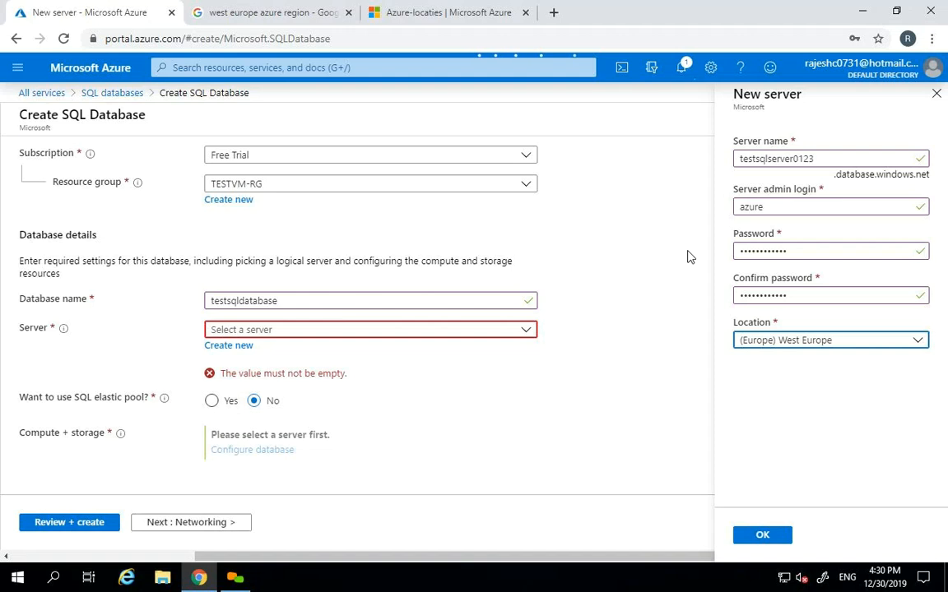
left_click_drag(856, 157, 728, 163)
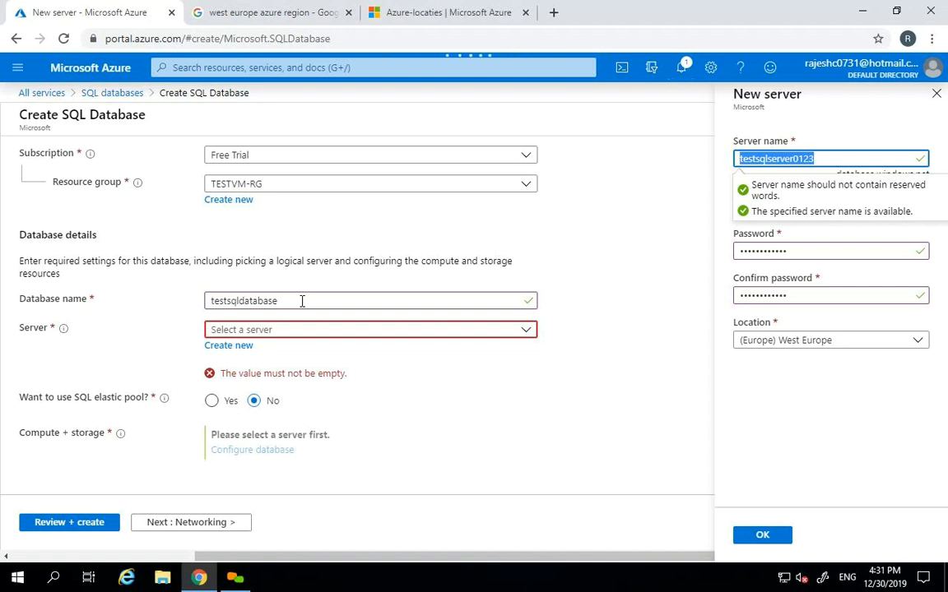
- Confirm the new server and open Compute + storage, viewing the Basic tier (5 DTUs, 2 GB)
left_click(774, 538)
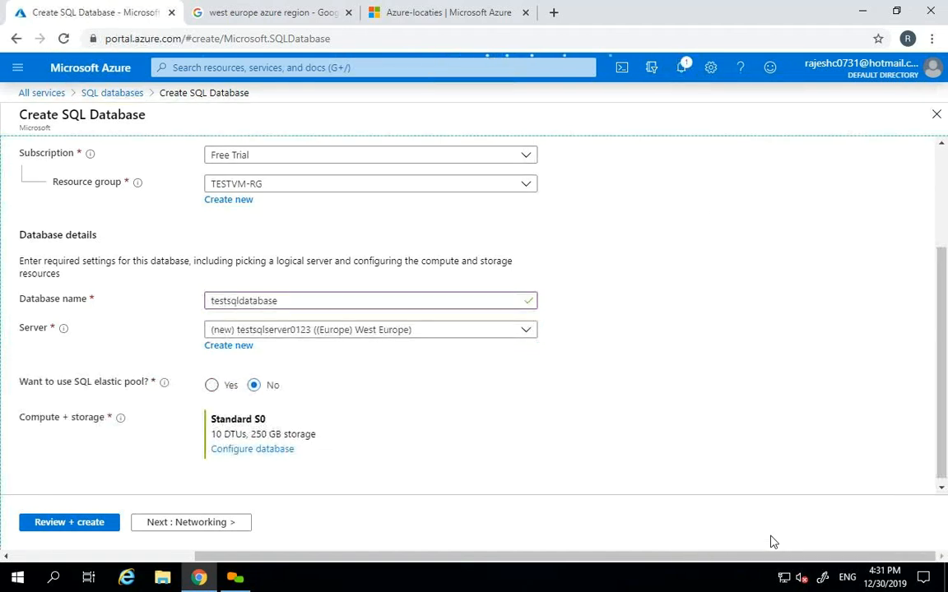
left_click_drag(943, 323, 941, 338)
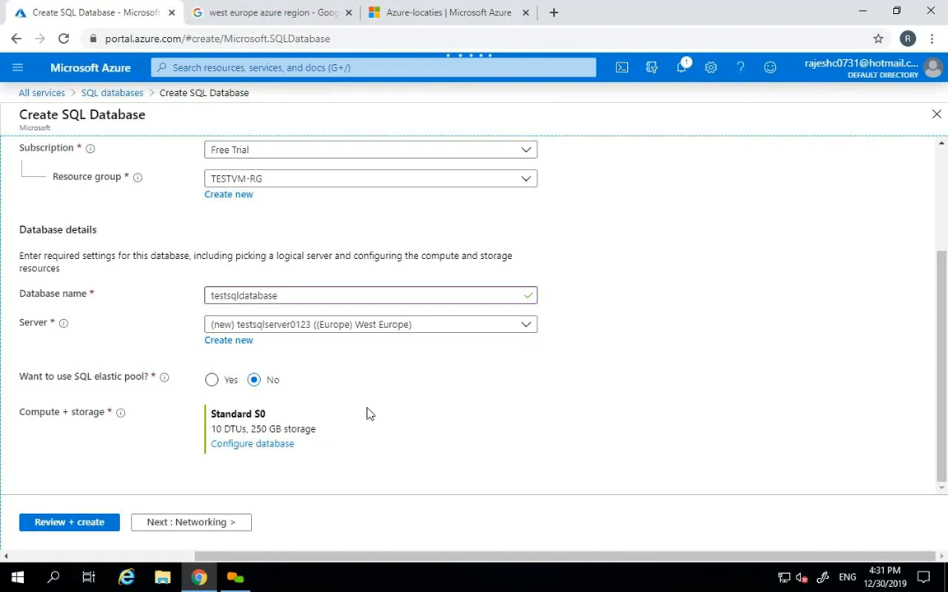
left_click(255, 445)
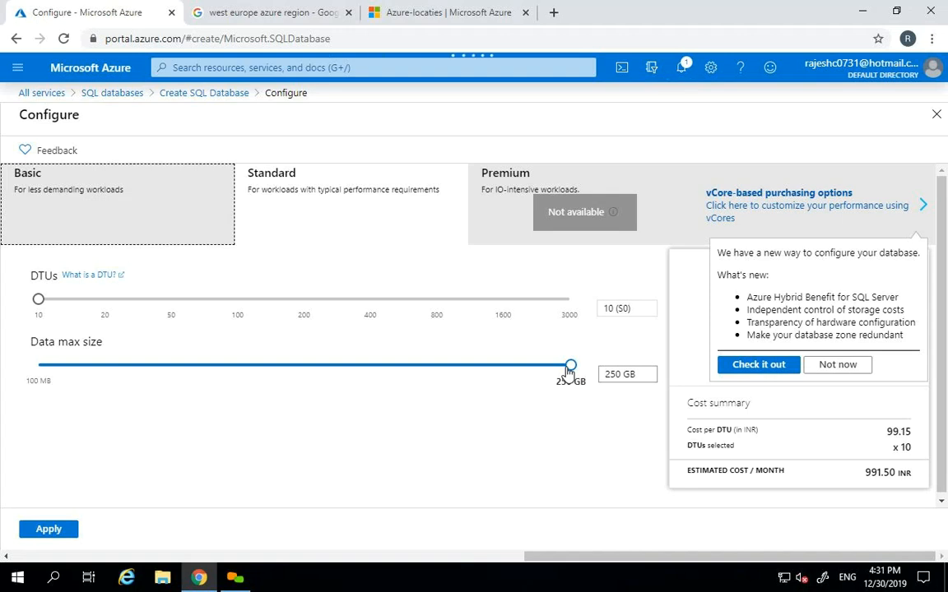
left_click(131, 225)
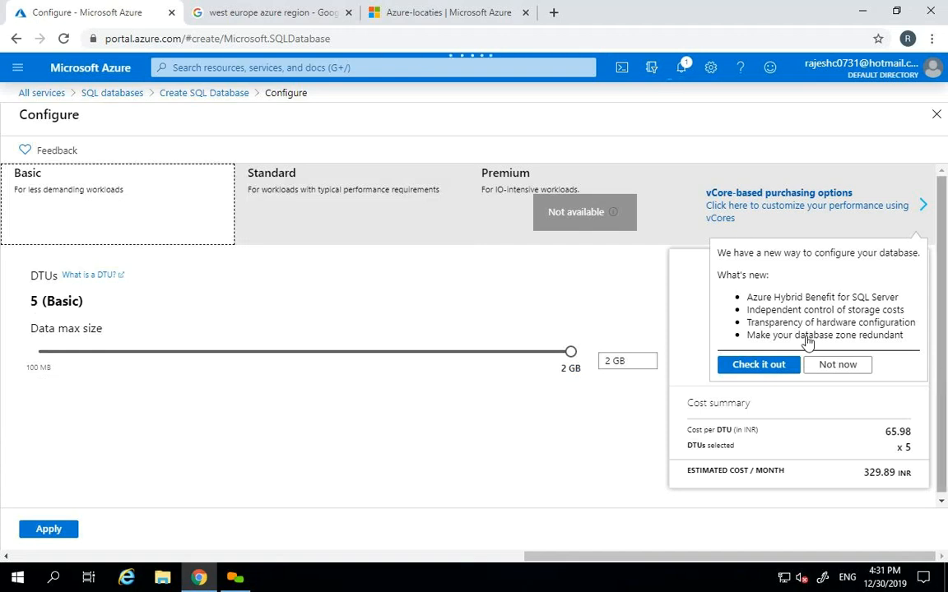
- Compare the Basic and Standard tiers, leaving Standard selected
left_click(357, 185)
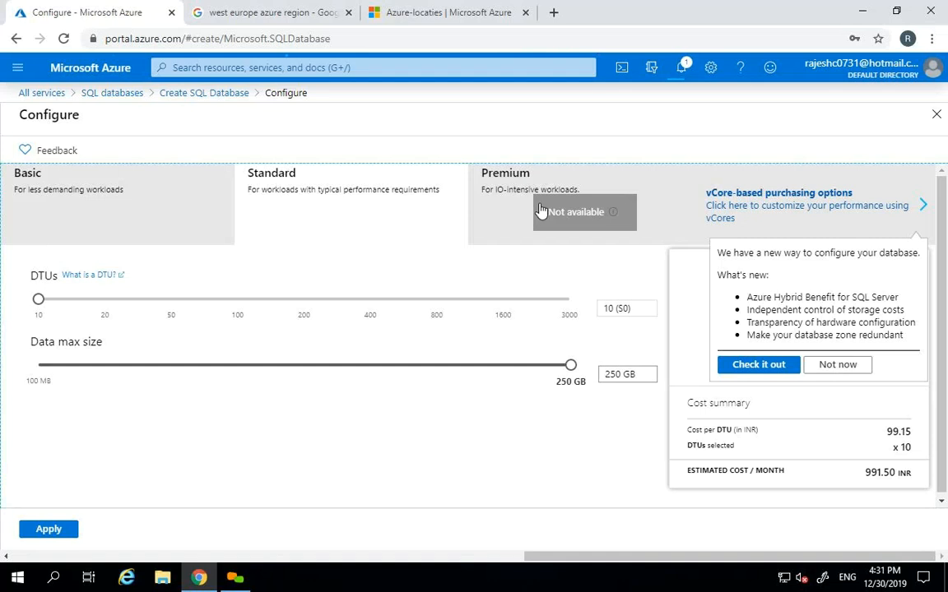
left_click(138, 209)
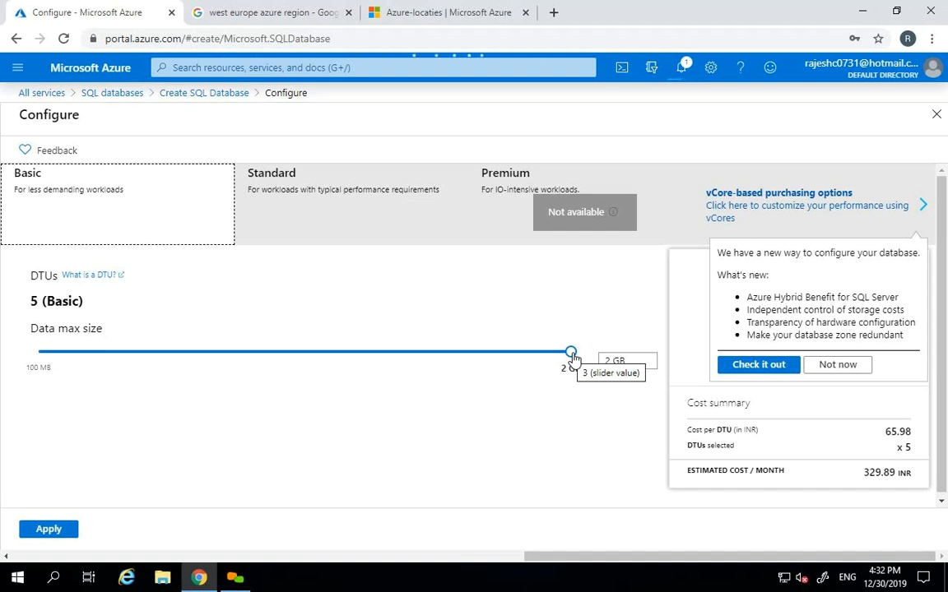
left_click(377, 228)
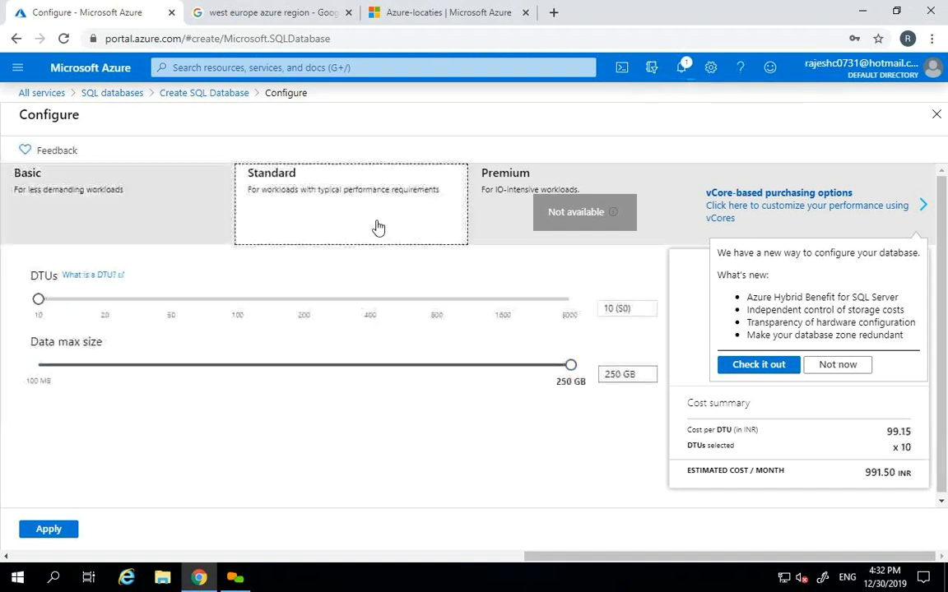
- Check the 250 GB maximum data size and open the 'What is a DTU?' documentation
left_click(571, 367)
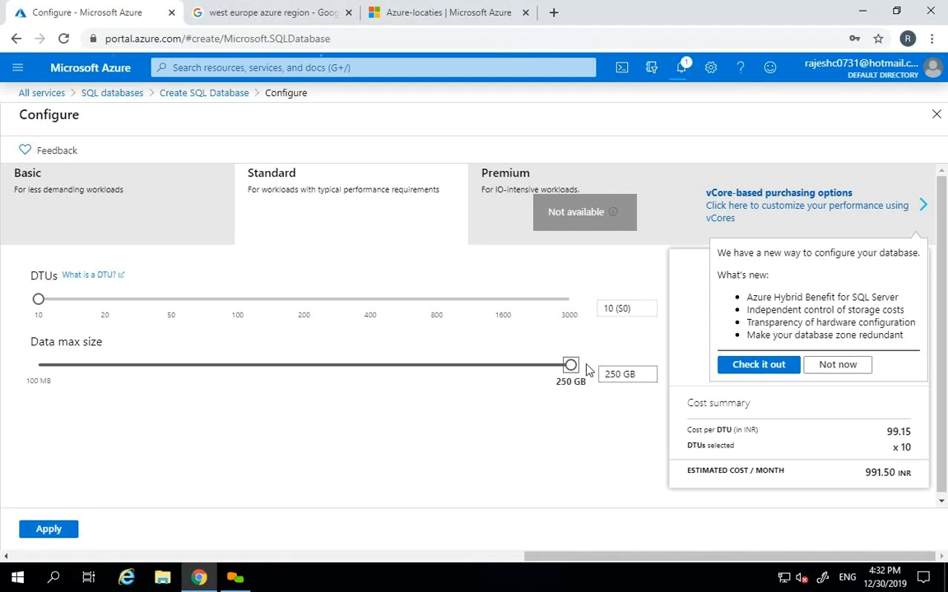
left_click_drag(630, 375, 595, 376)
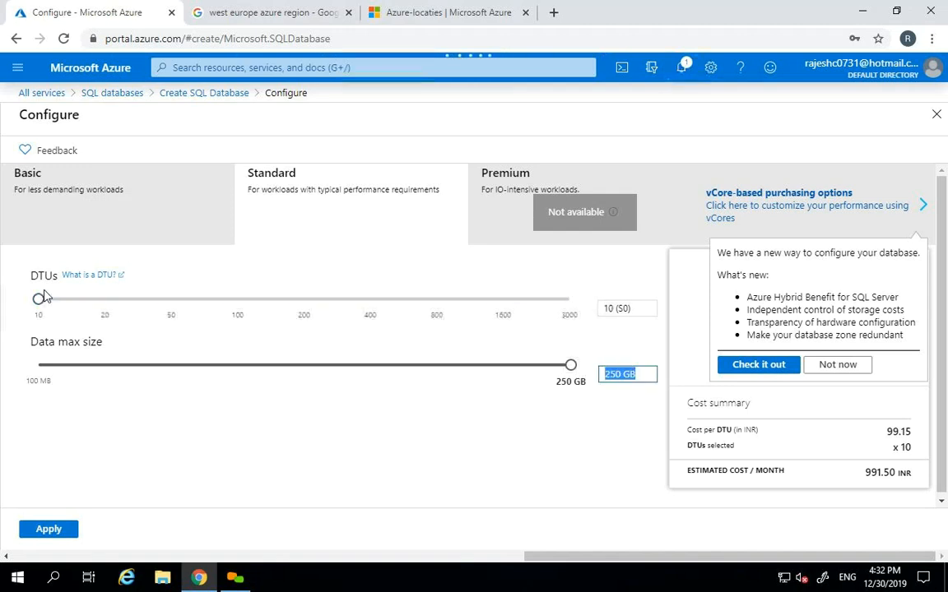
left_click(97, 276)
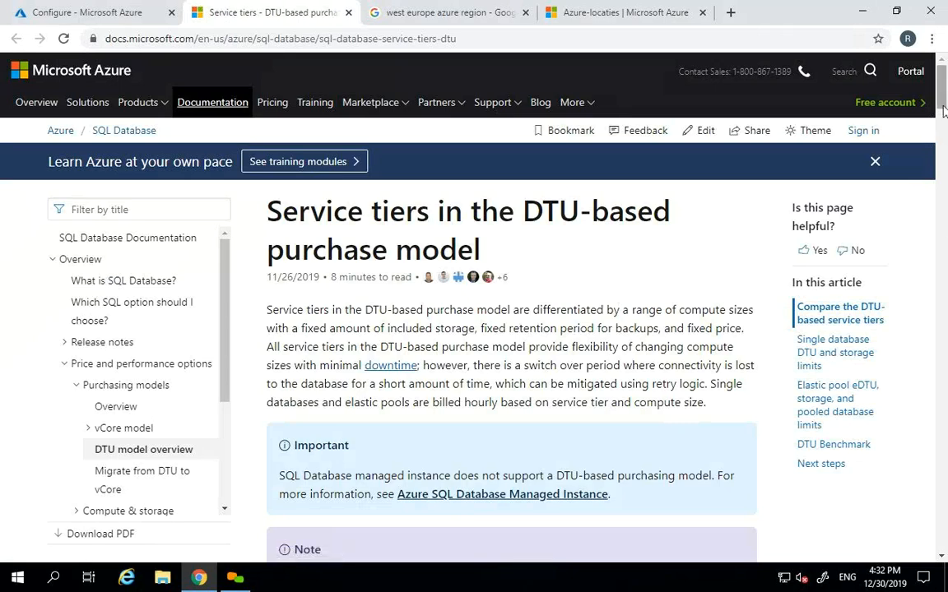
left_click_drag(944, 111, 946, 185)
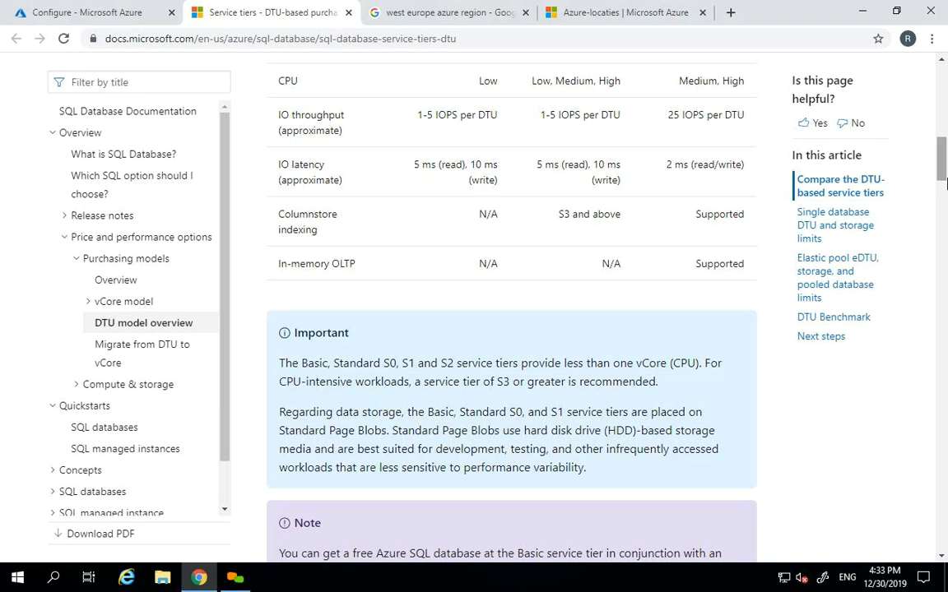
- Switch back to the Azure Configure tab showing Standard S0 at 10 DTUs and 250 GB
left_click(128, 10)
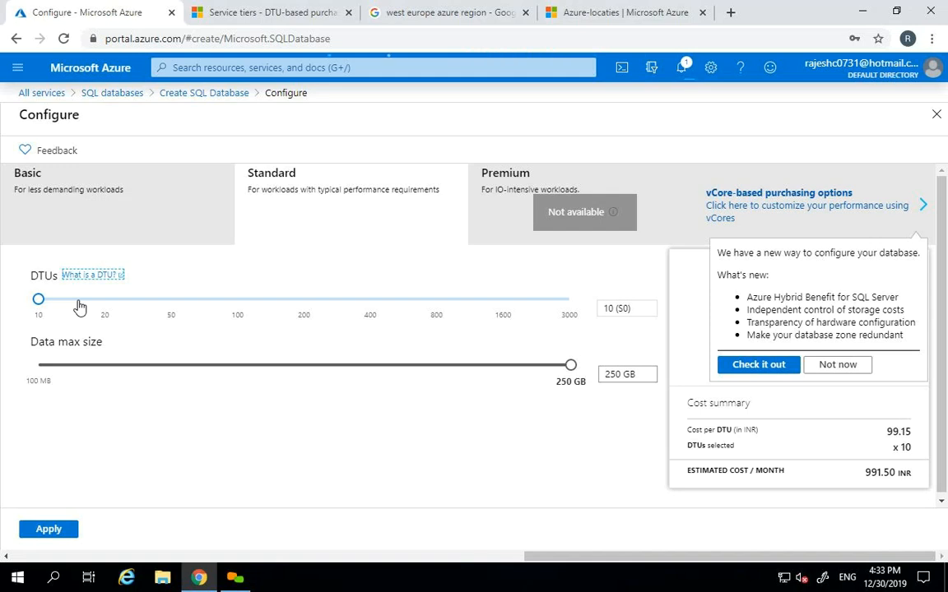
left_click_drag(38, 299, 167, 304)
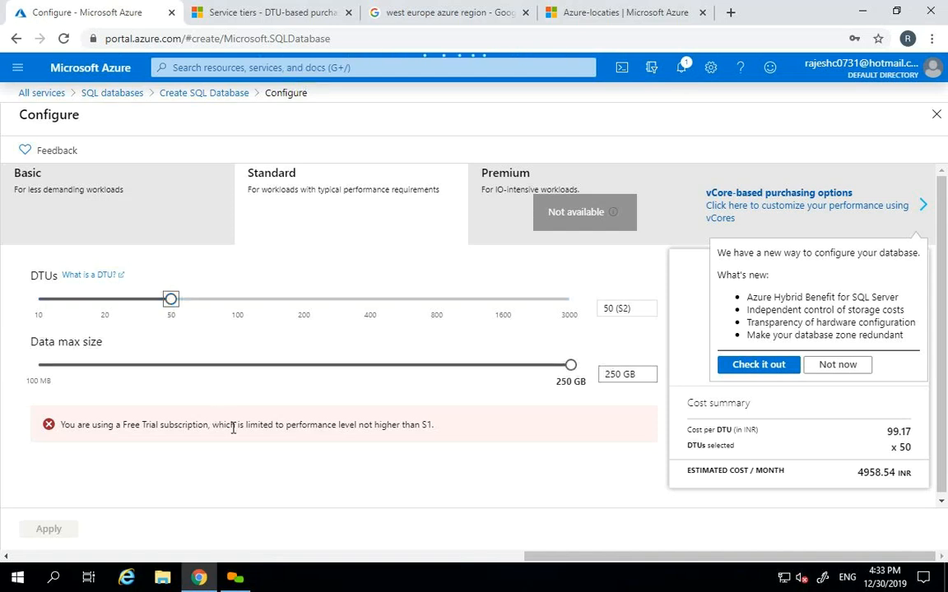
left_click_drag(171, 301, 114, 310)
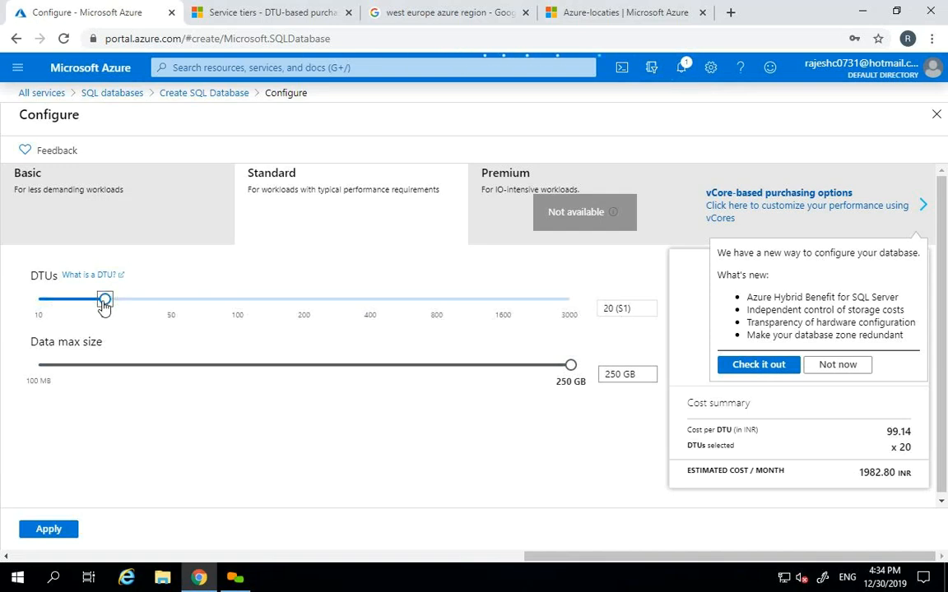
left_click_drag(103, 299, 587, 277)
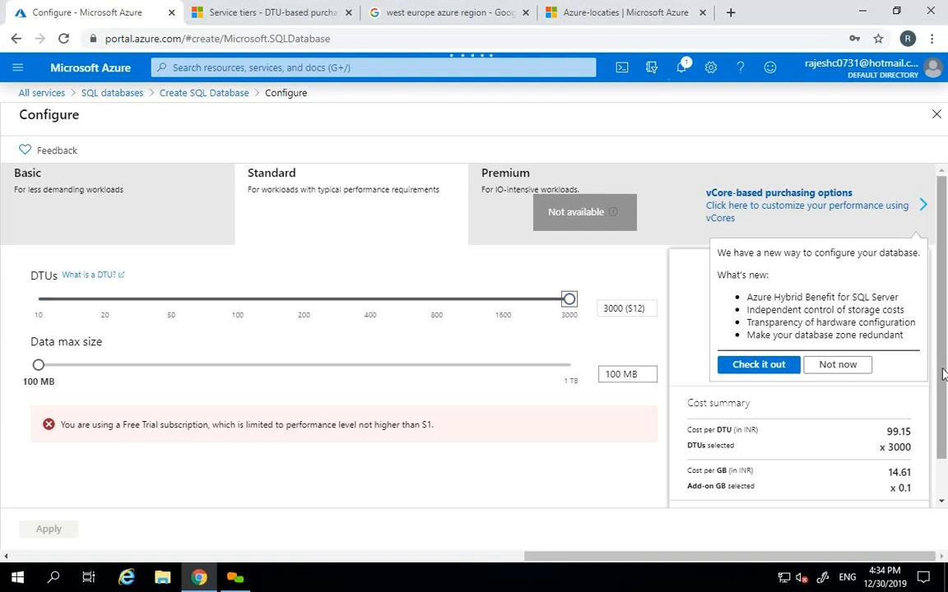
left_click_drag(938, 381, 937, 417)
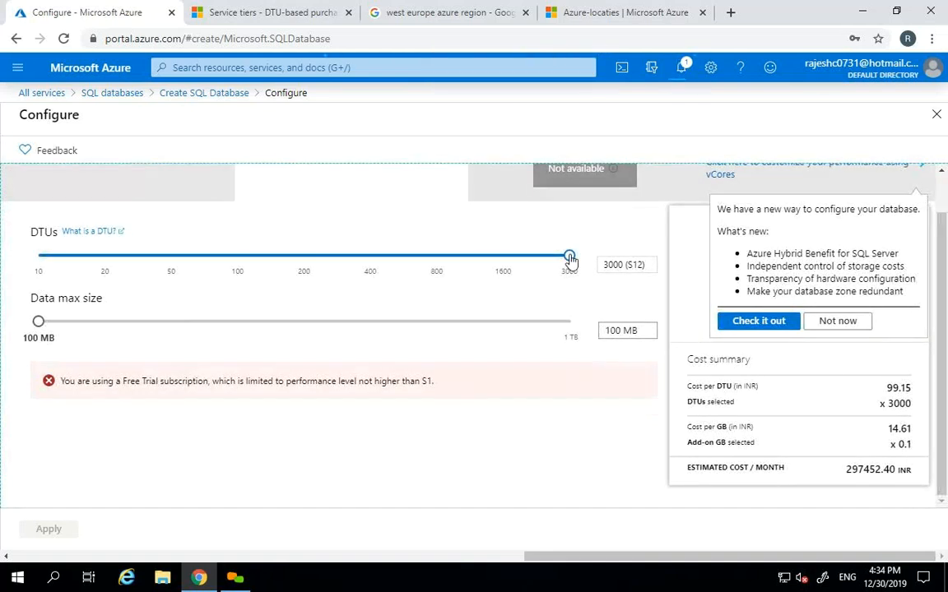
left_click_drag(567, 256, 250, 255)
left_click_drag(162, 265, 55, 262)
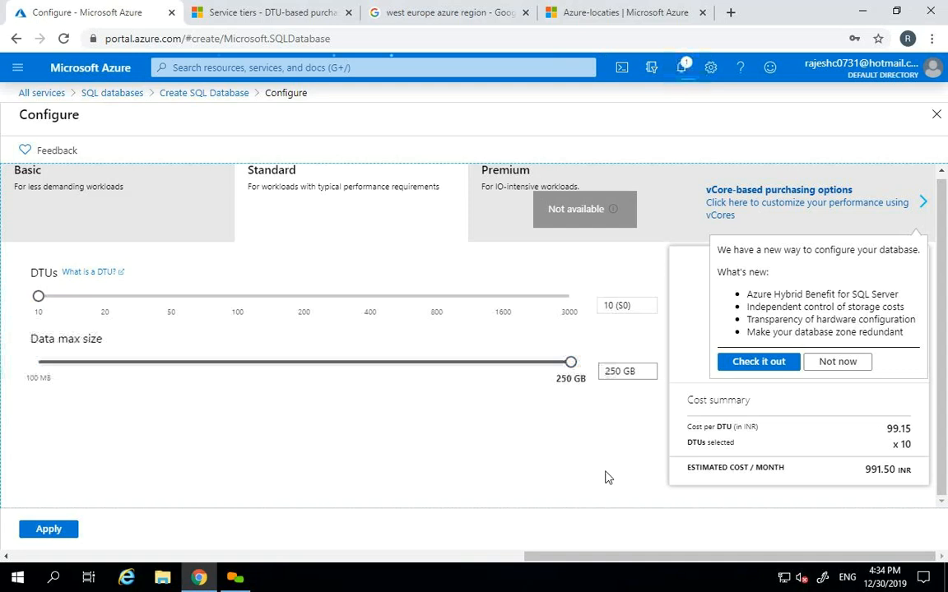
left_click_drag(864, 471, 885, 472)
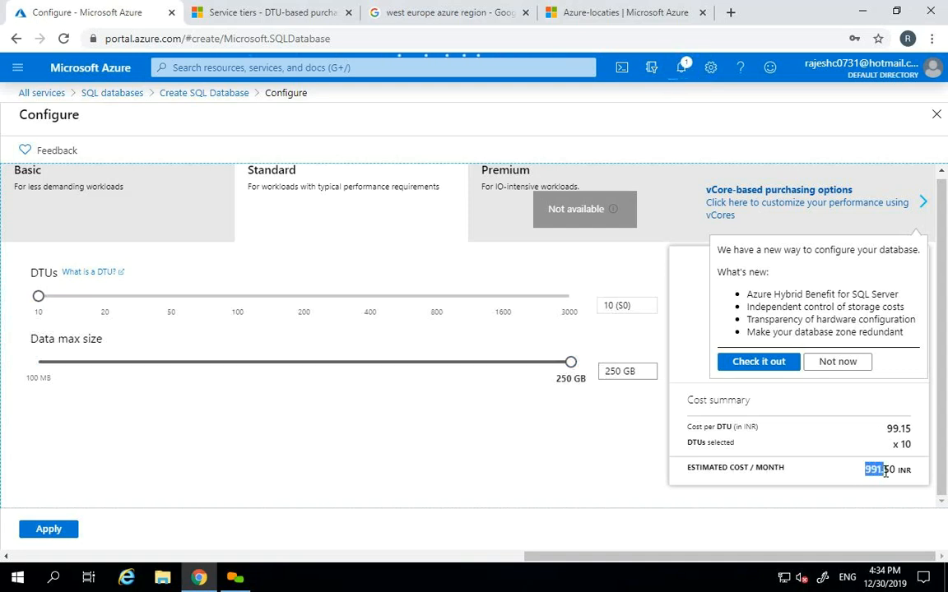
- Dismiss What's new and raise Standard DTUs through 20 (S1) to 3000 (S12), 297452.40 INR monthly
left_click(839, 362)
left_click_drag(39, 301, 105, 301)
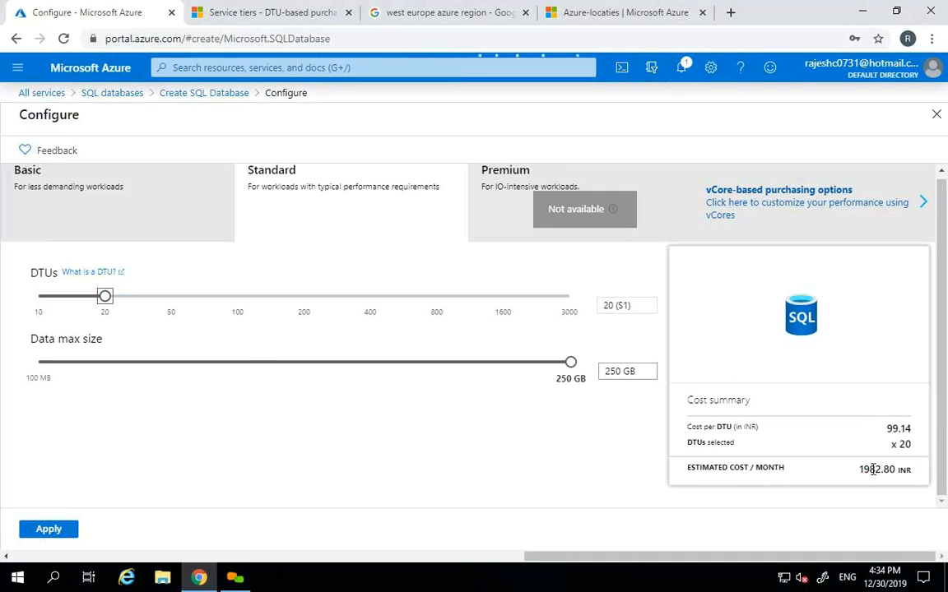
left_click_drag(148, 298, 587, 300)
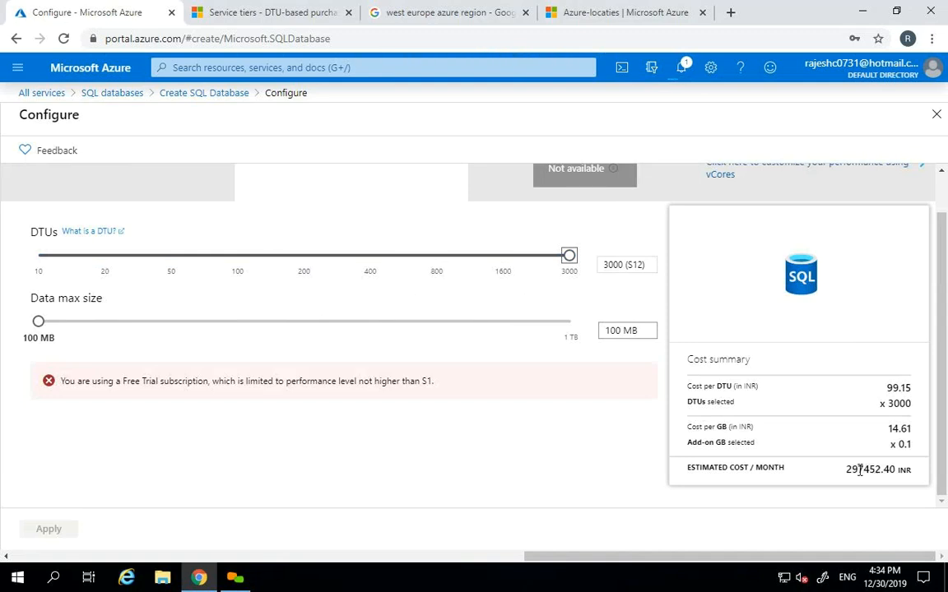
left_click_drag(846, 468, 880, 468)
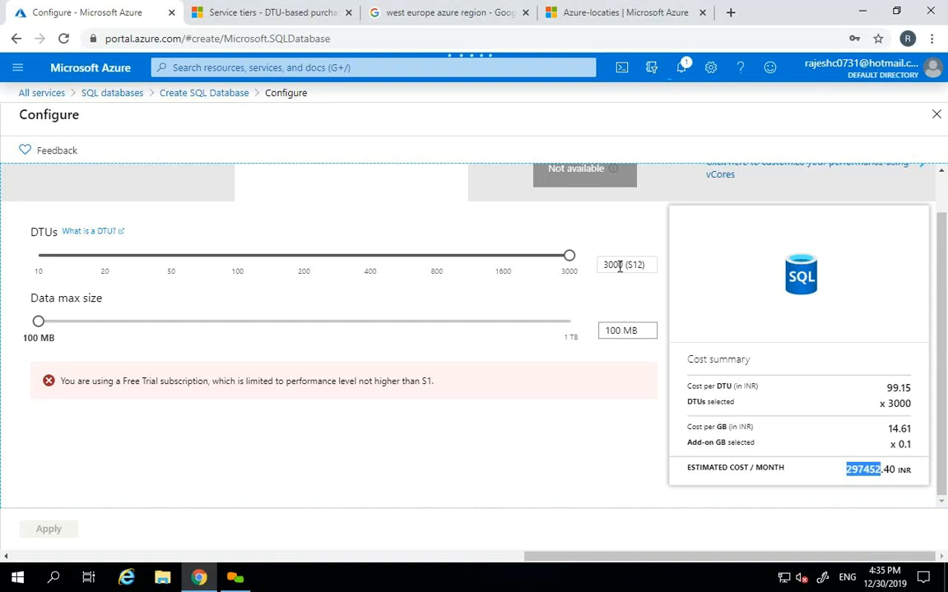
- Bring the database back to 10 DTUs (S0) with 250 GB max size, then return to the service-tiers docs
left_click_drag(619, 265, 606, 263)
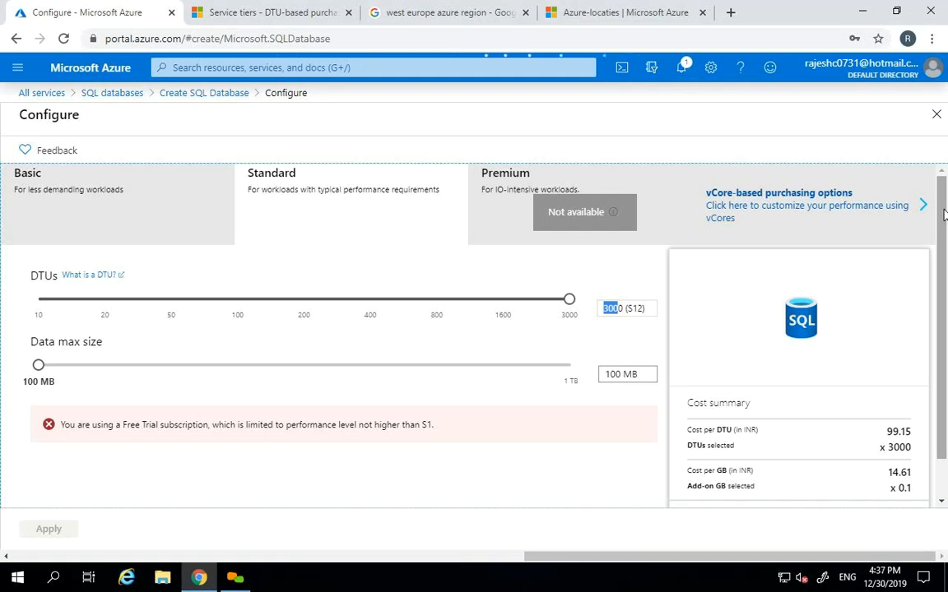
left_click_drag(570, 306, 25, 311)
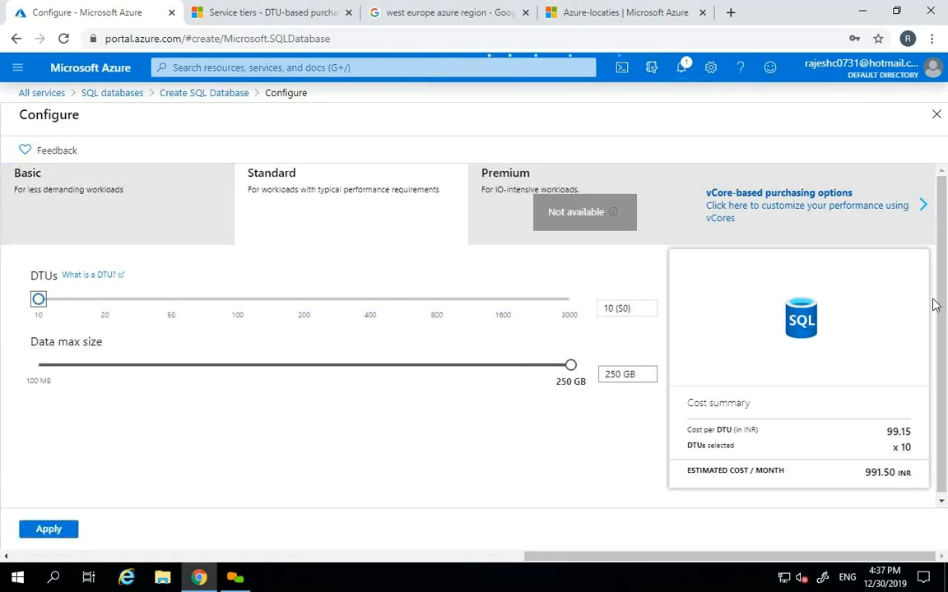
left_click_drag(570, 367, 167, 383)
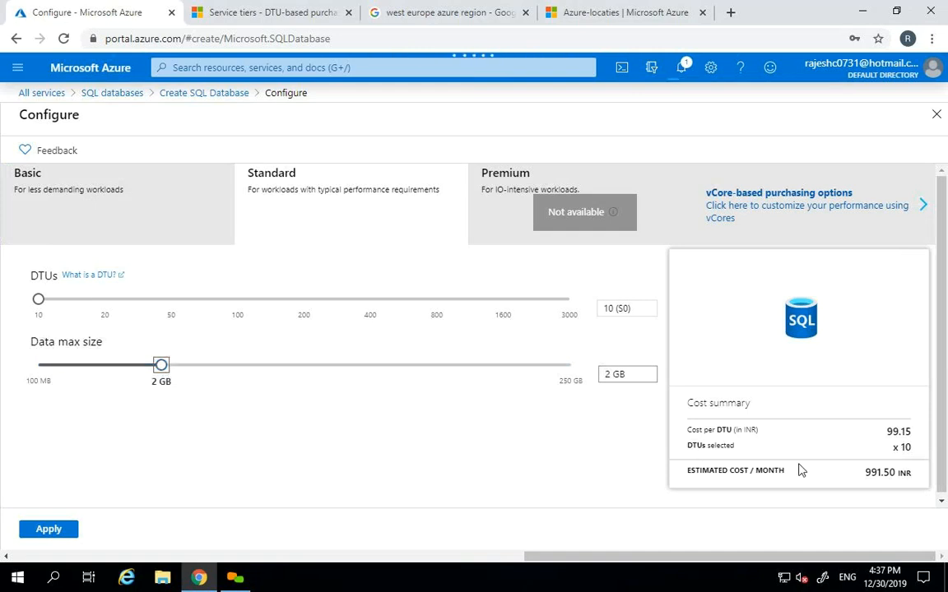
left_click_drag(863, 472, 896, 471)
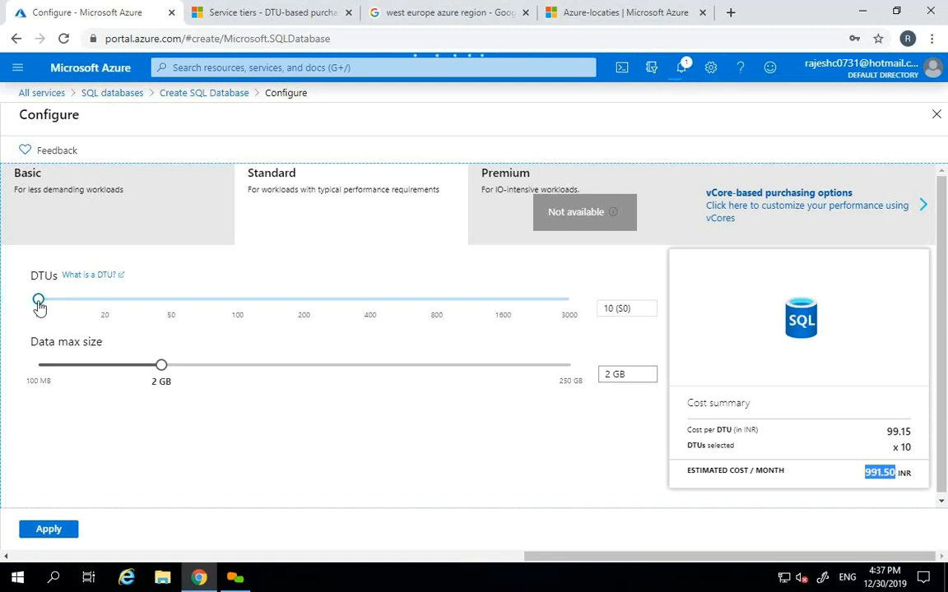
left_click_drag(161, 364, 325, 365)
left_click_drag(629, 405, 634, 404)
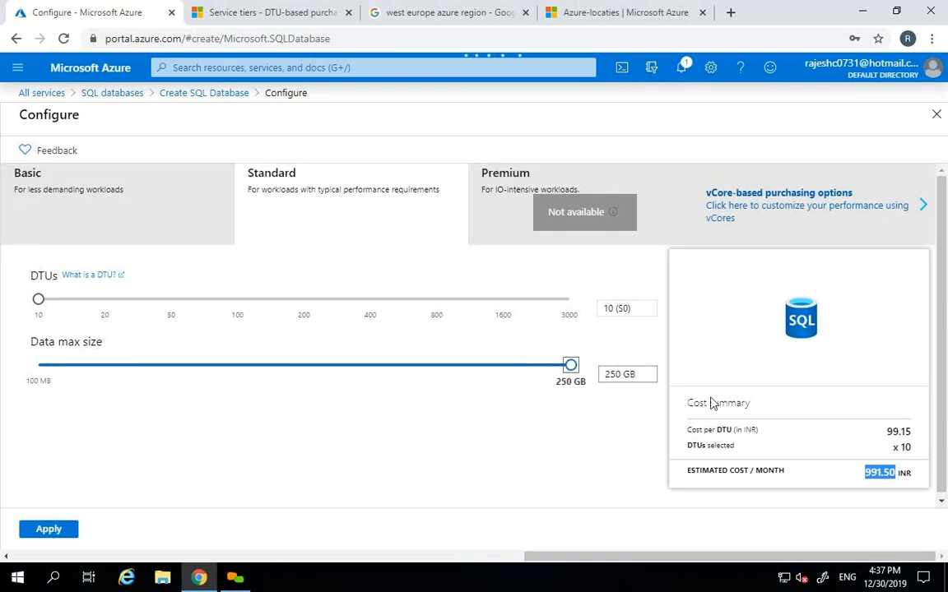
left_click(586, 433)
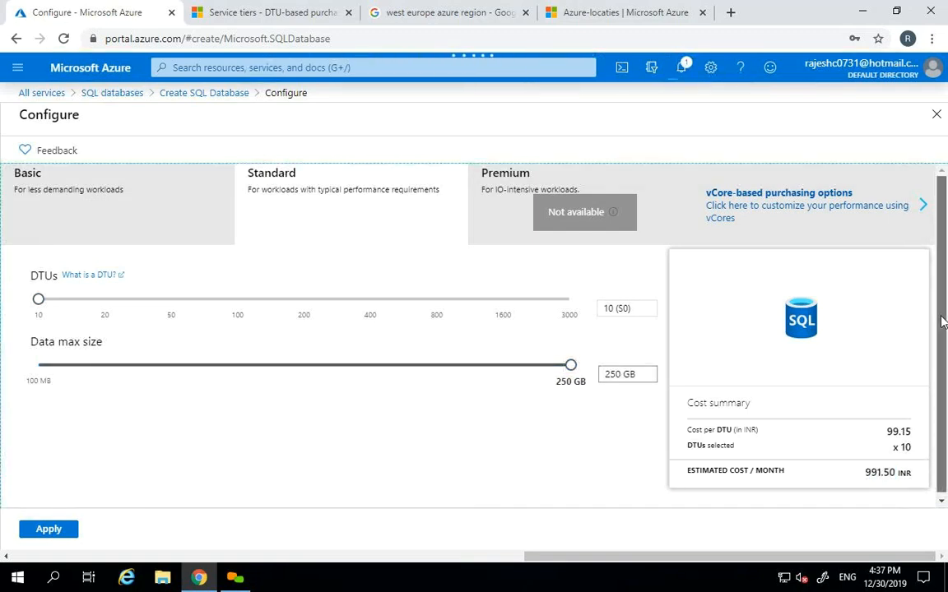
left_click(274, 9)
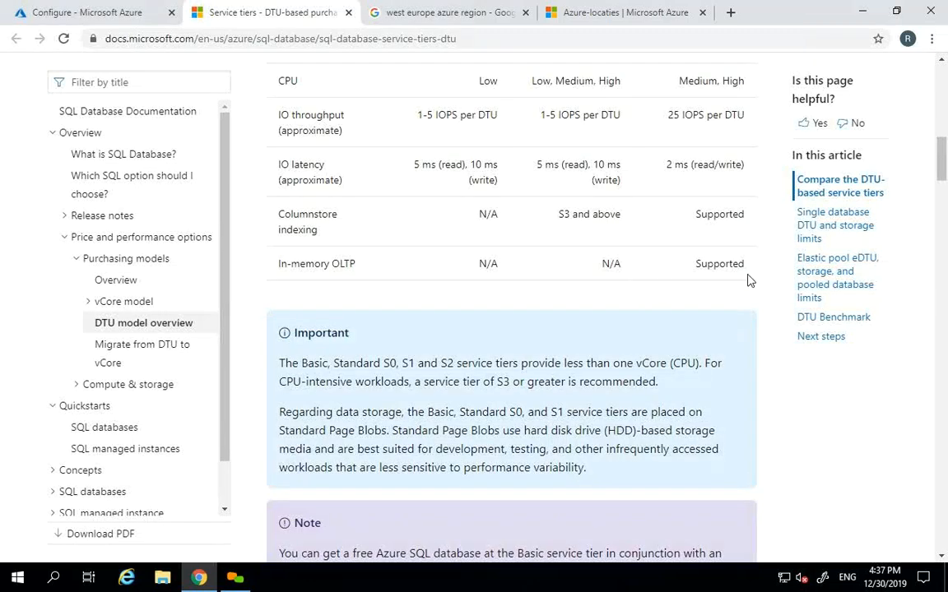
- Open the DTU-based purchasing model article in a new tab and switch to it
mouse_move(943, 188)
left_mouse_down()
mouse_move(942, 113)
mouse_move(945, 438)
mouse_move(944, 82)
mouse_move(943, 493)
mouse_move(945, 206)
left_mouse_up()
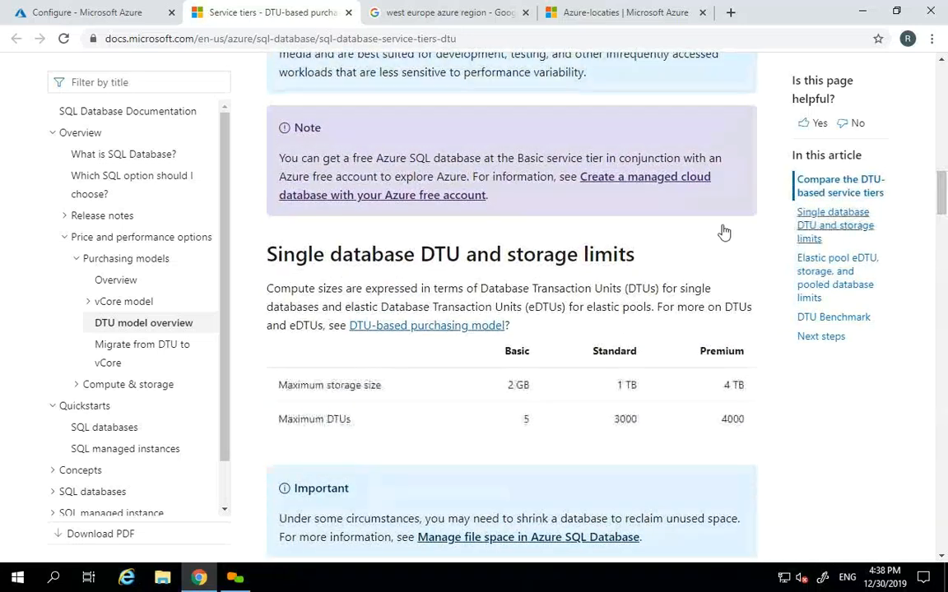
right_click(410, 328)
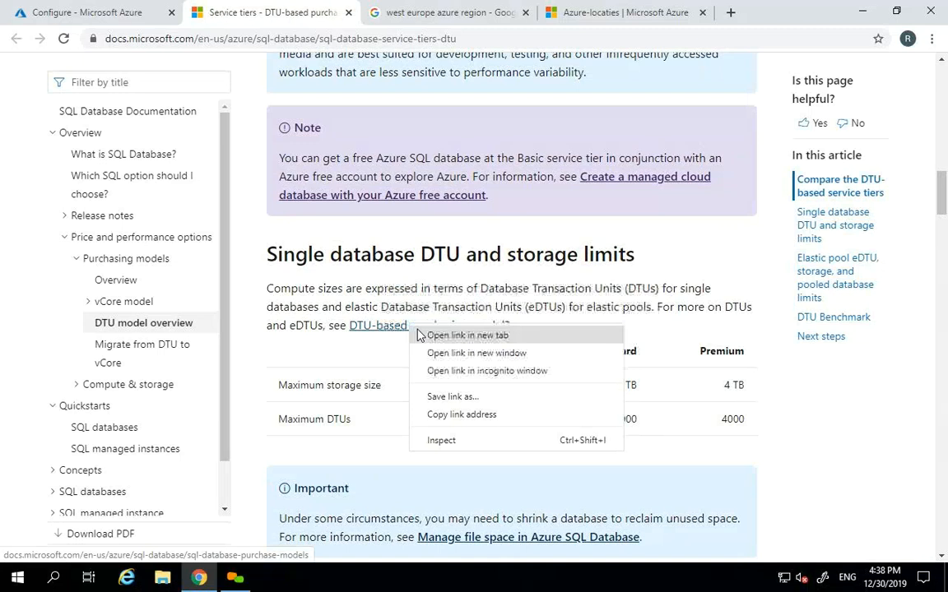
left_click(424, 335)
left_click(419, 9)
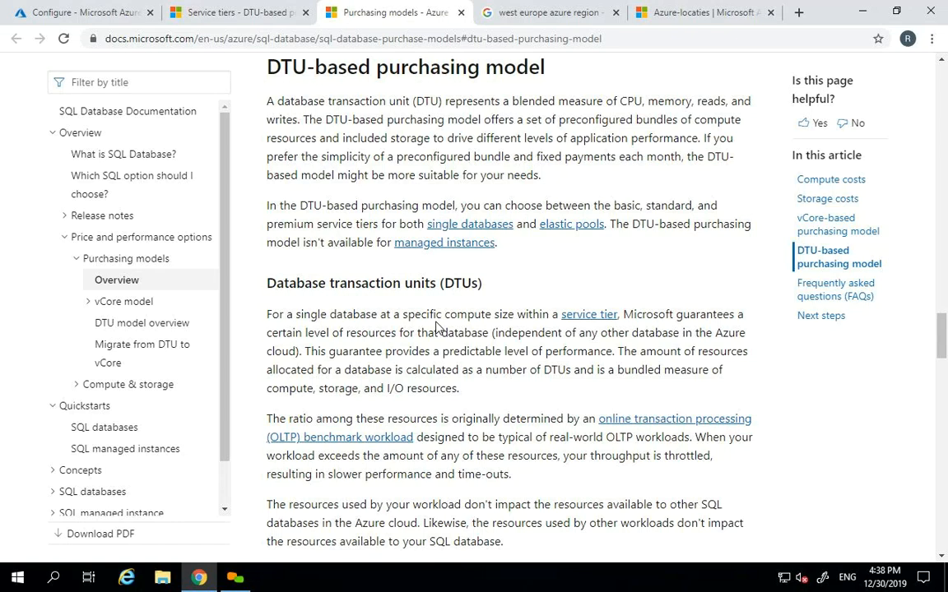
- Read the DTU section of the purchasing models article, then go back to the portal's Configure page
scroll(944, 358, "down", 3)
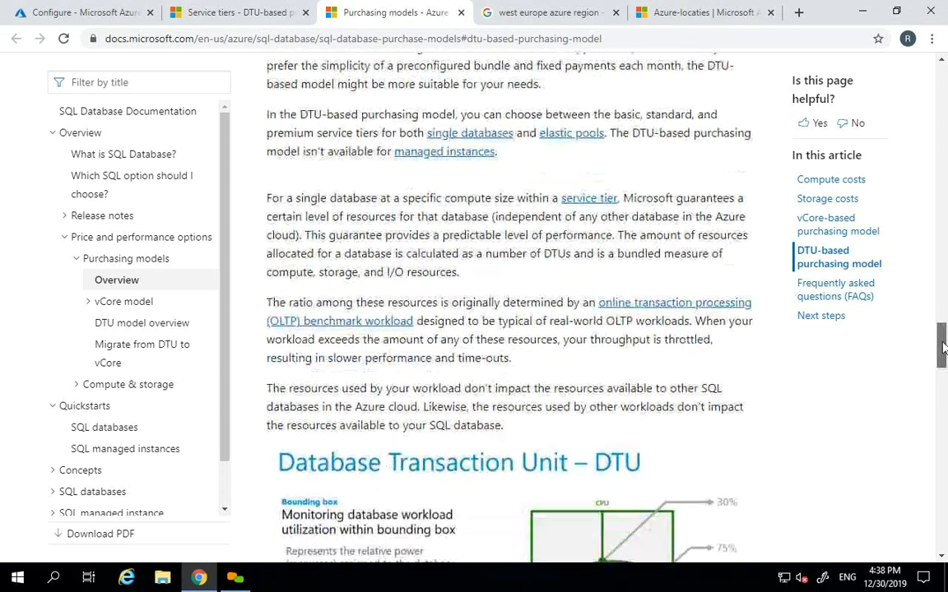
left_click_drag(944, 354, 944, 365)
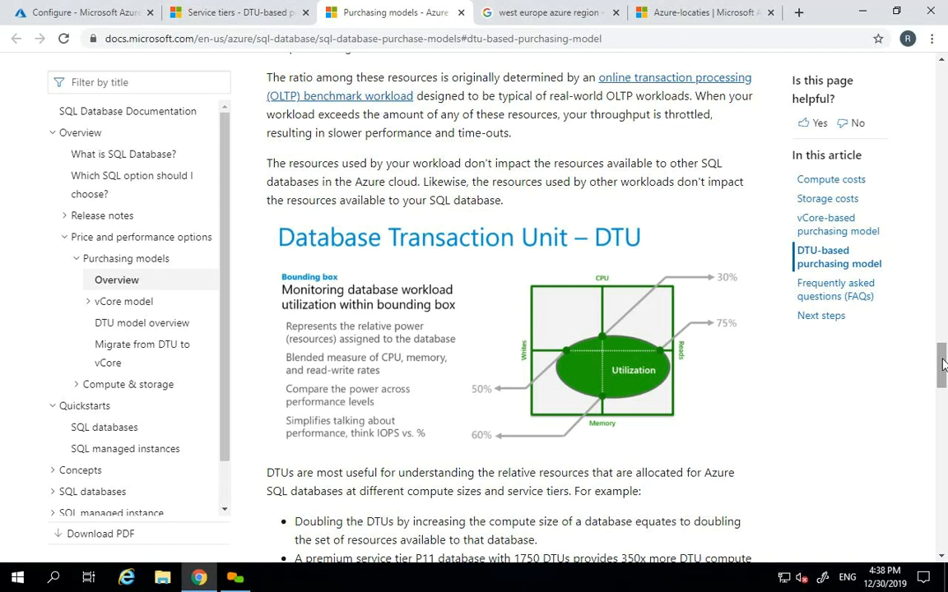
left_click_drag(942, 364, 943, 132)
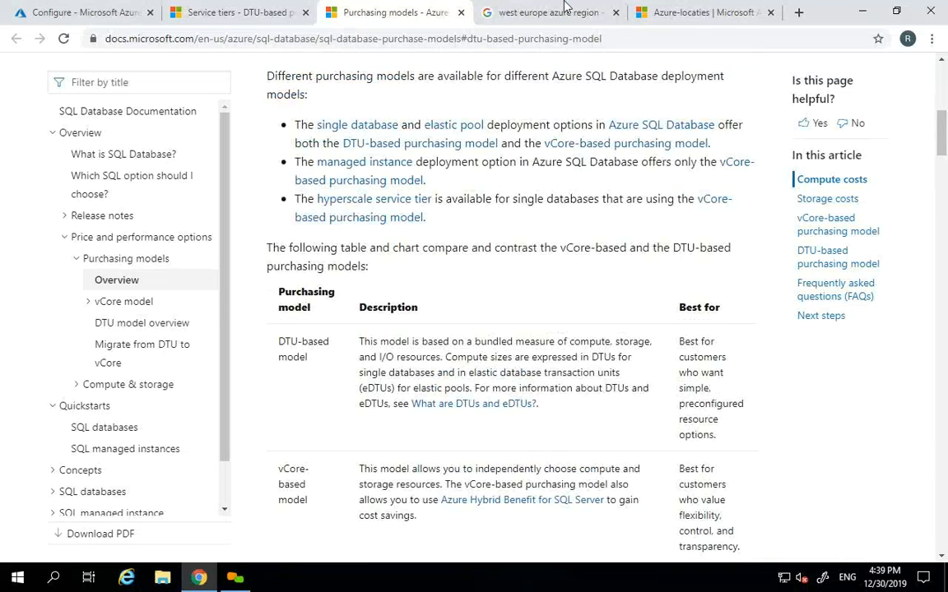
left_click(512, 8)
left_click(249, 9)
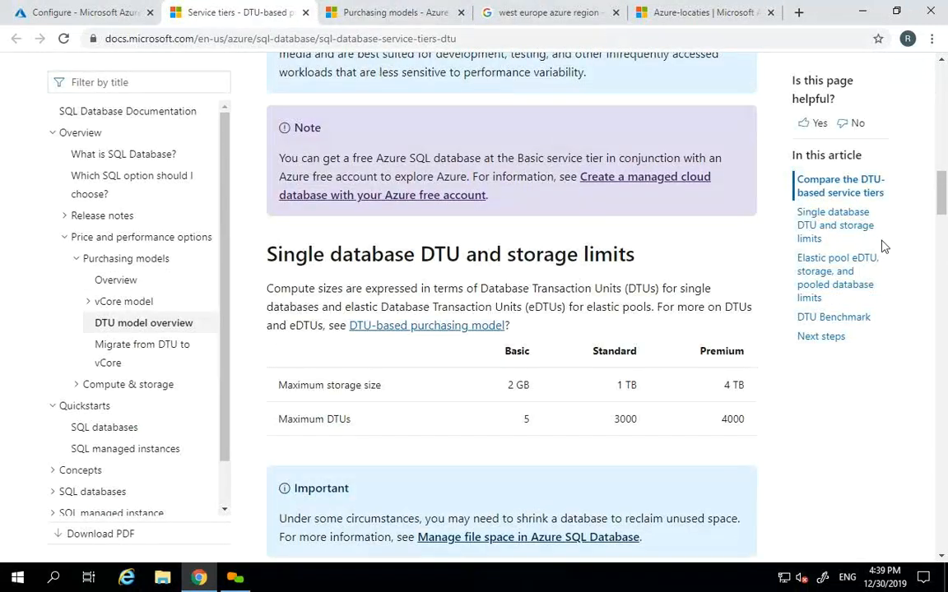
left_click(111, 8)
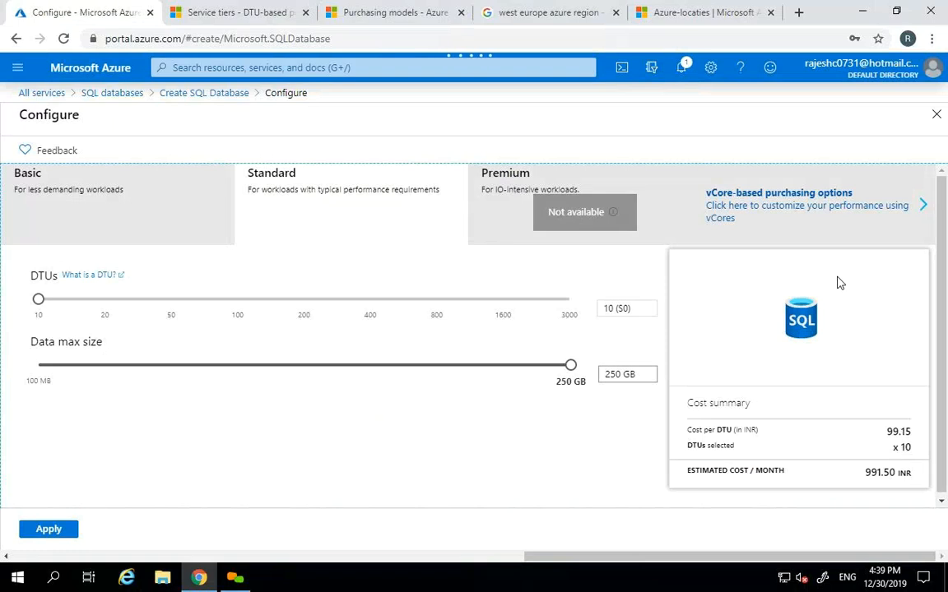
- Apply Standard S0 (10 DTUs, 250 GB) and review it on the Create SQL Database form
left_click_drag(942, 246, 942, 266)
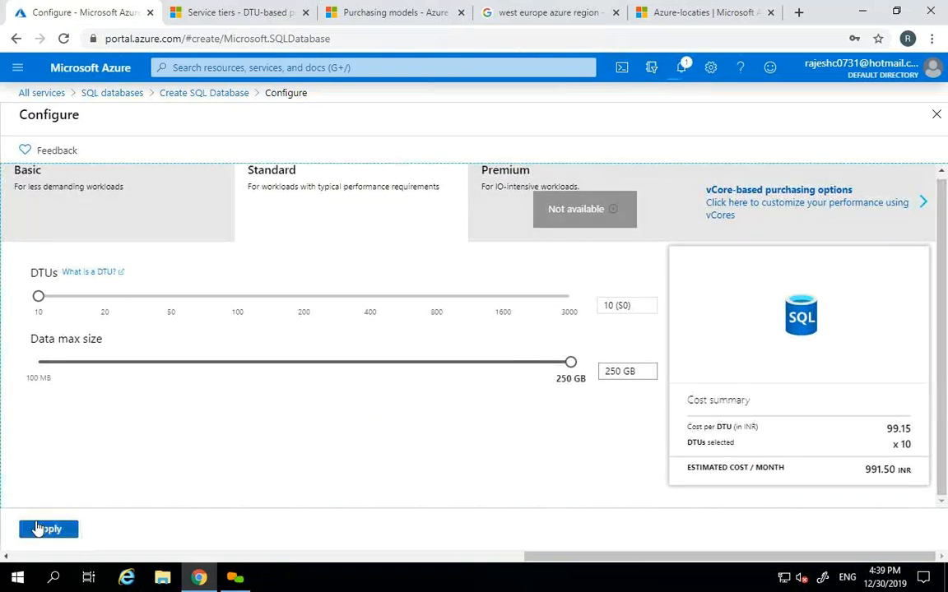
left_click(47, 530)
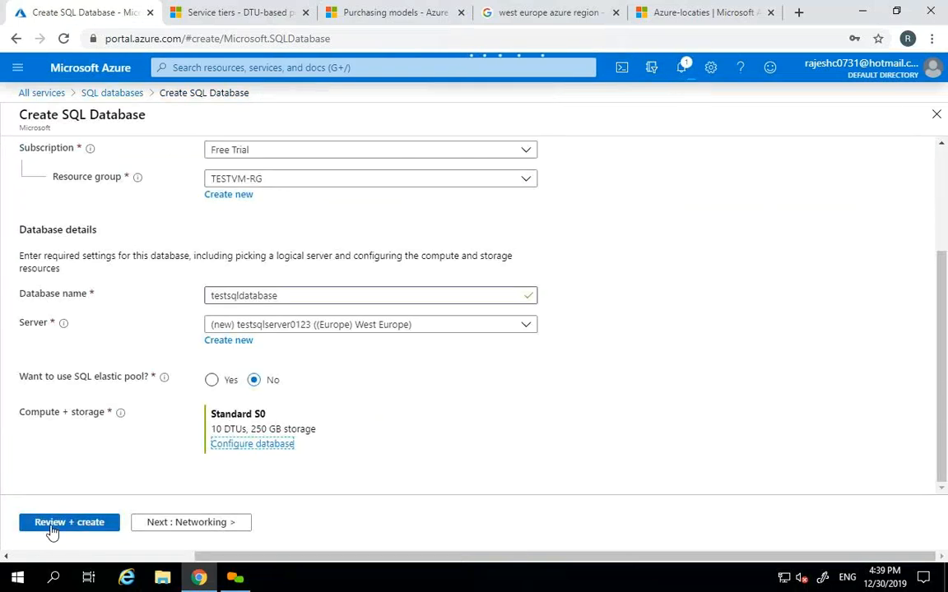
left_click(944, 342)
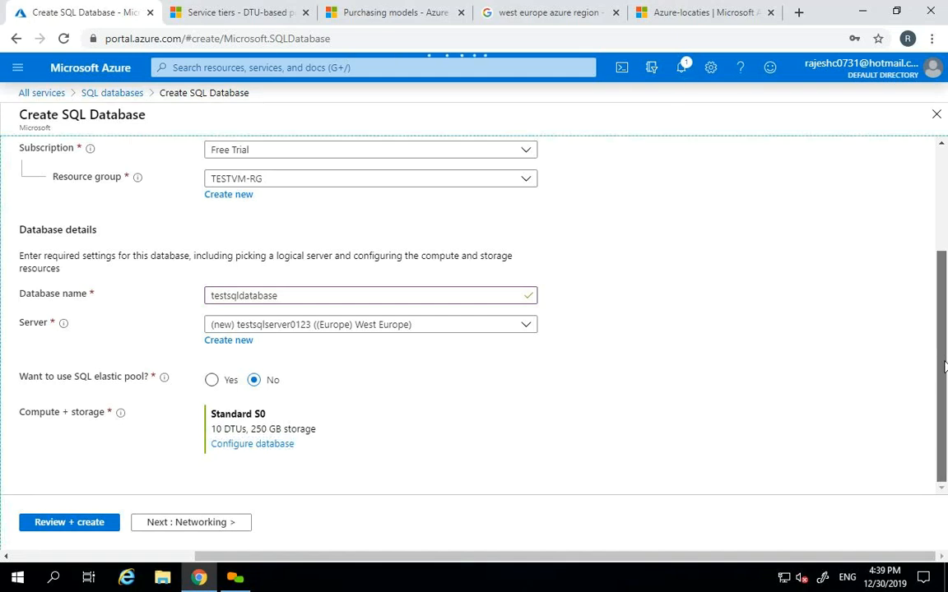
left_click_drag(944, 329, 946, 387)
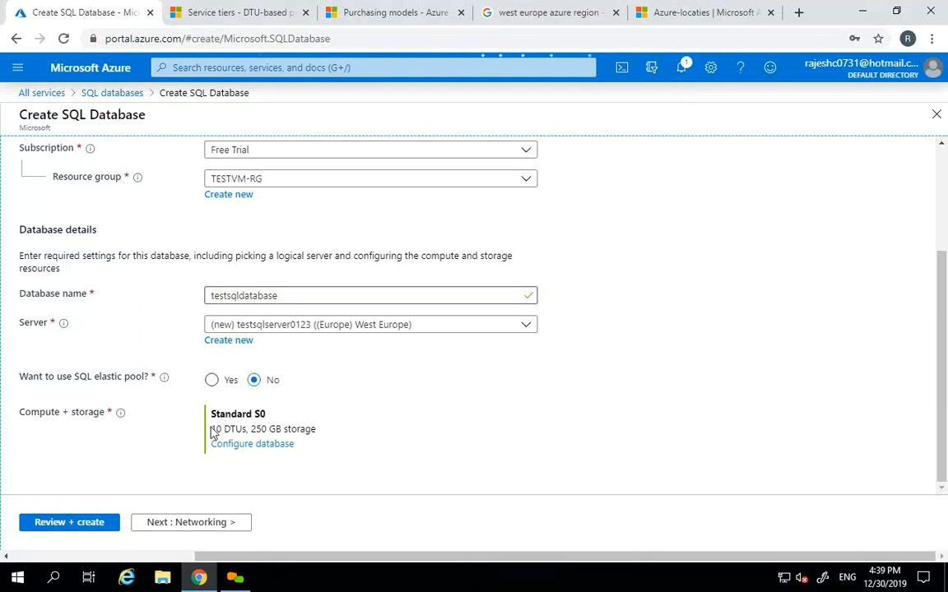
left_click_drag(212, 428, 236, 428)
- Point out the DTUs label under Standard S0 and append 01 to the database name
left_click(417, 416)
double_click(235, 429)
left_click(397, 443)
left_click(291, 296)
type("01")
key("Tab")
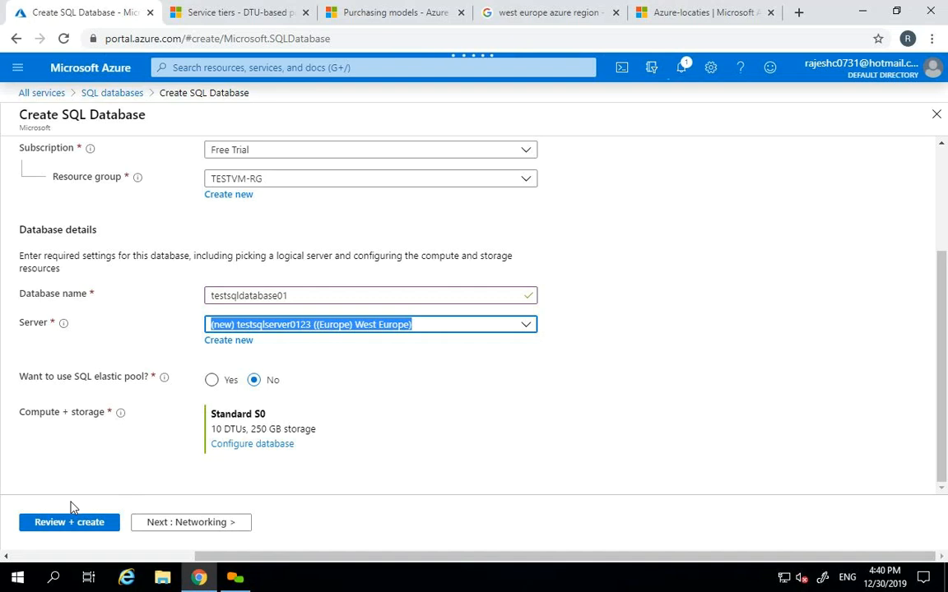
- Rename the database to testsqldatabase02 and choose Yes for SQL elastic pool
left_click(324, 295)
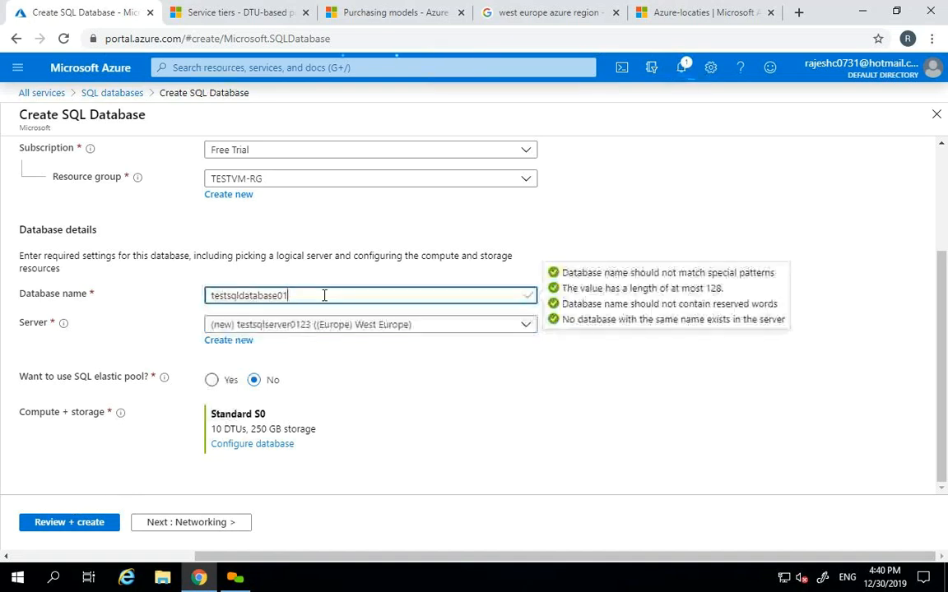
key("BackSpace")
type("2")
key("Tab")
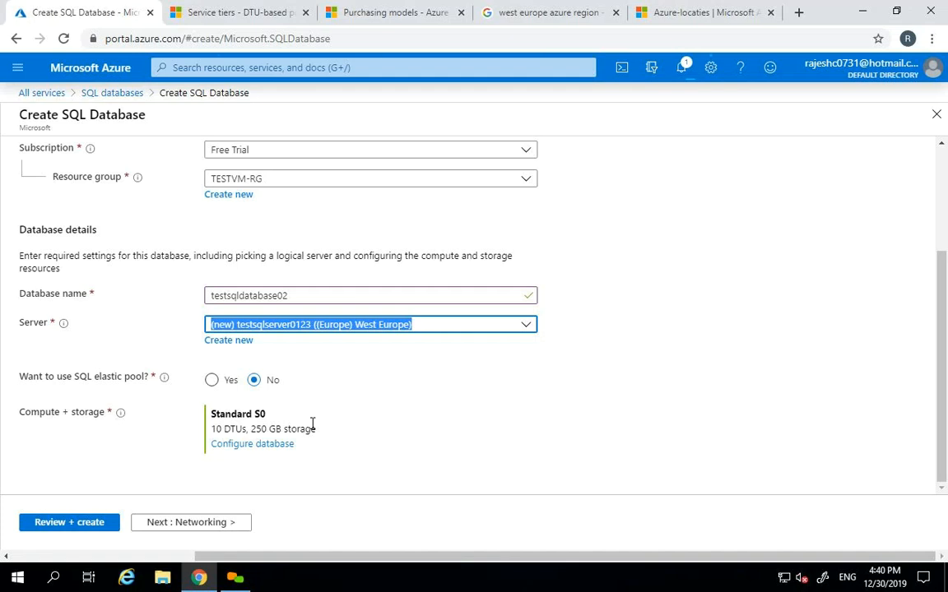
left_click(211, 382)
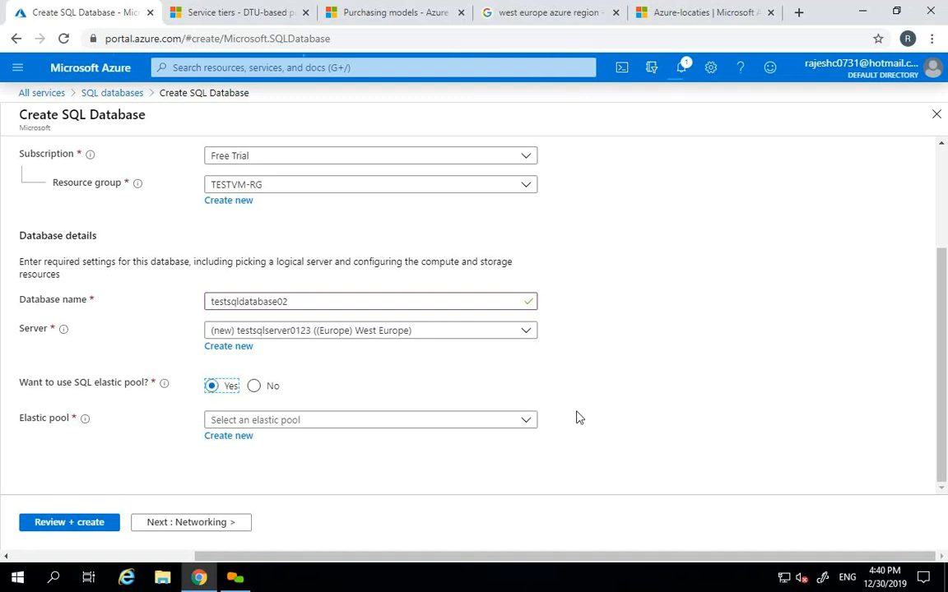
- Create a new elastic pool named TESTELASTIC for testsqldatabase02
left_click(527, 422)
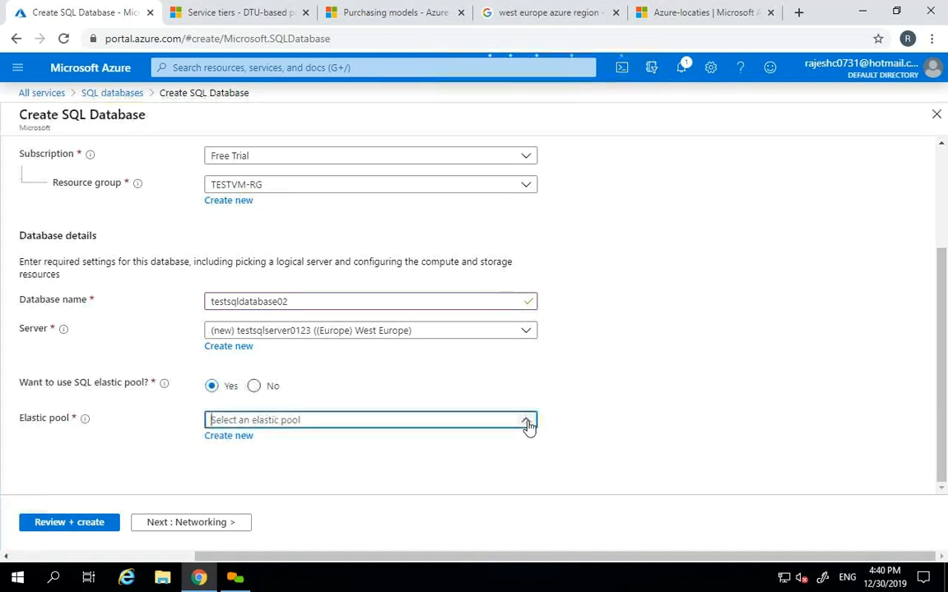
left_click(231, 438)
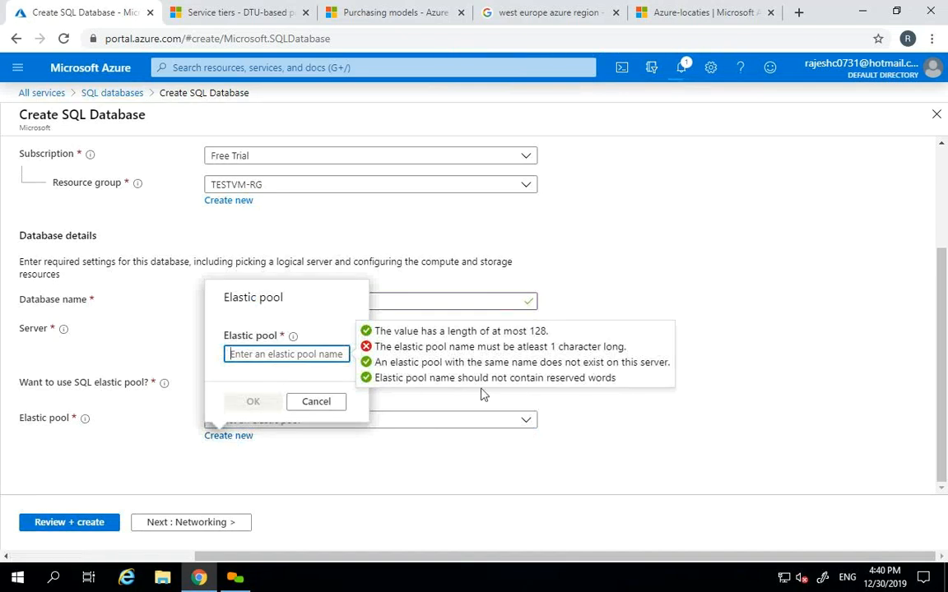
type("TEST")
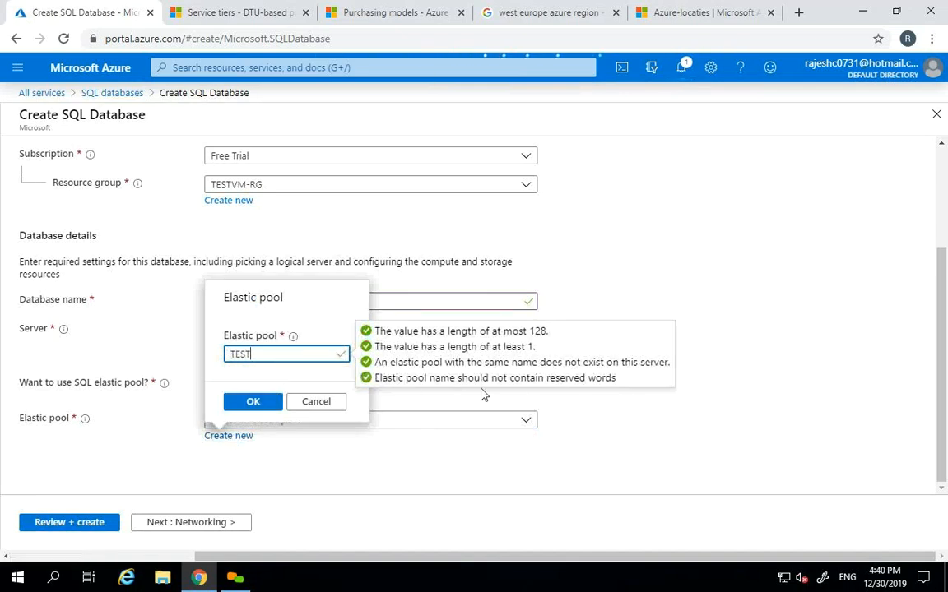
type("ELASTIC")
left_click(260, 405)
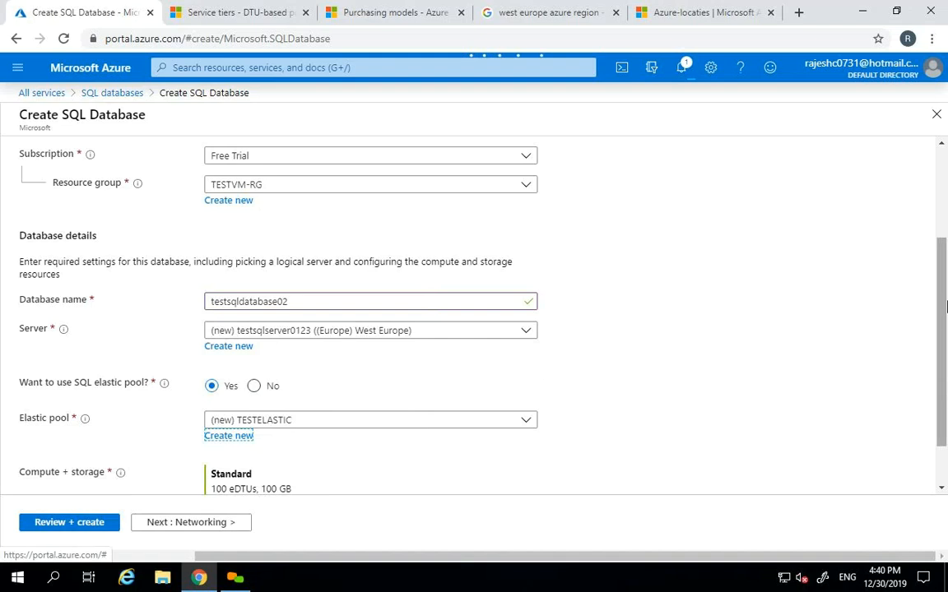
scroll(944, 305, "down", 2)
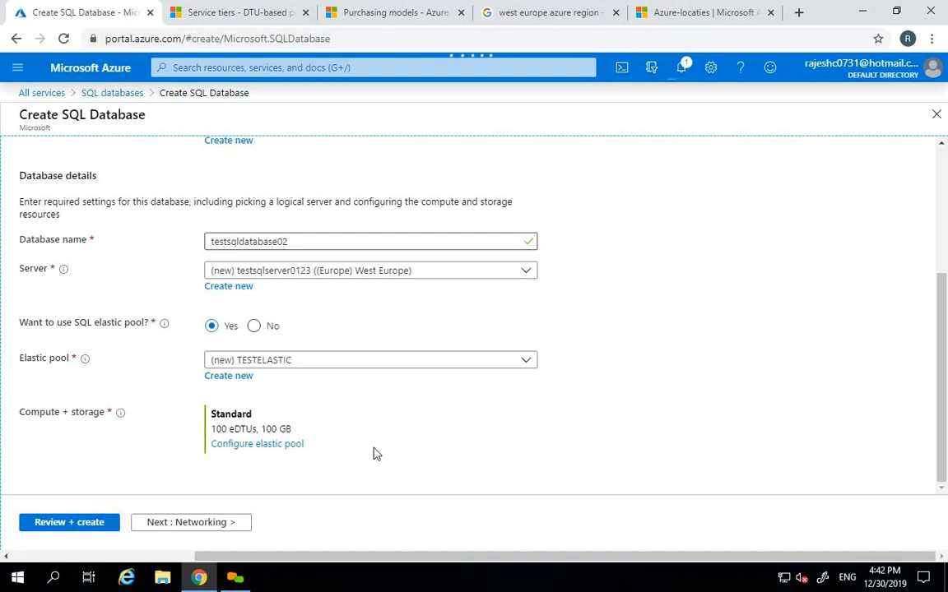
left_click(236, 447)
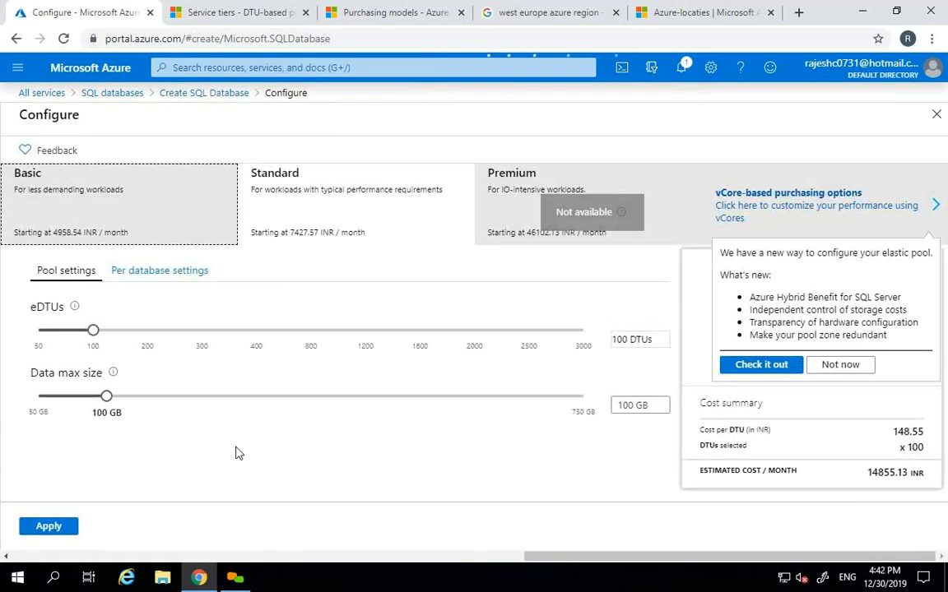
- Set TESTELASTIC to Standard with 50 eDTUs and 100 GB, about 8157.93 INR monthly, and apply
left_click(148, 213)
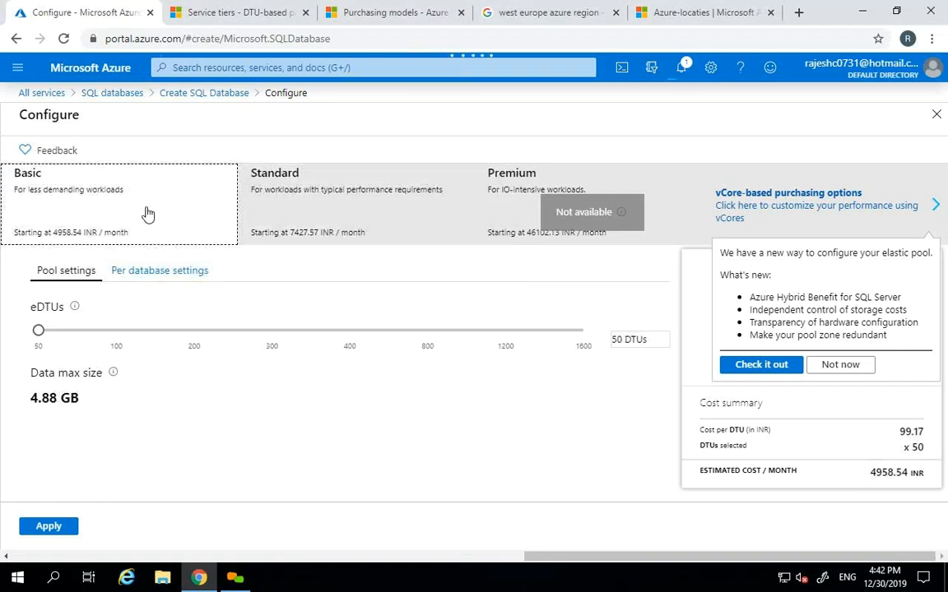
left_click(330, 206)
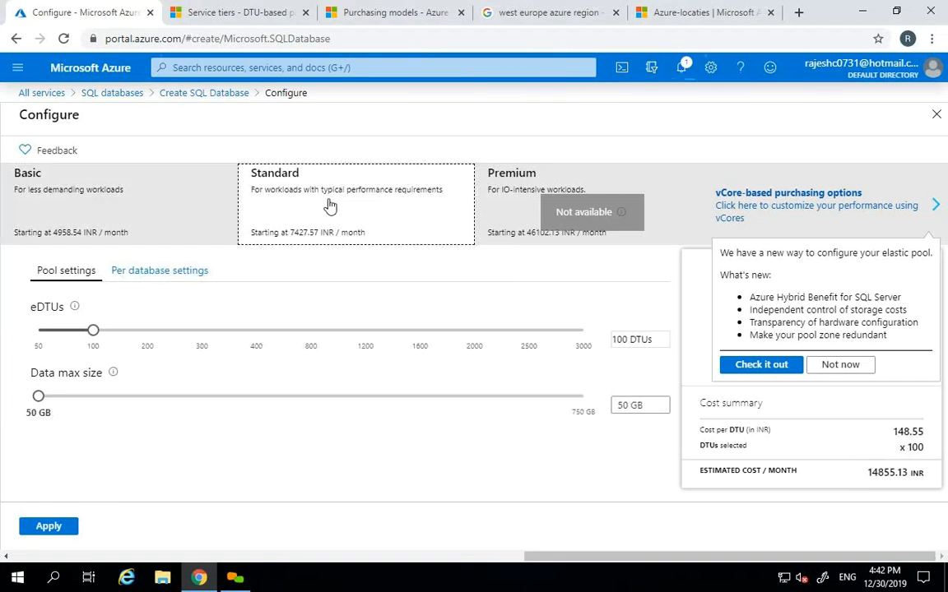
left_click_drag(95, 334, 39, 332)
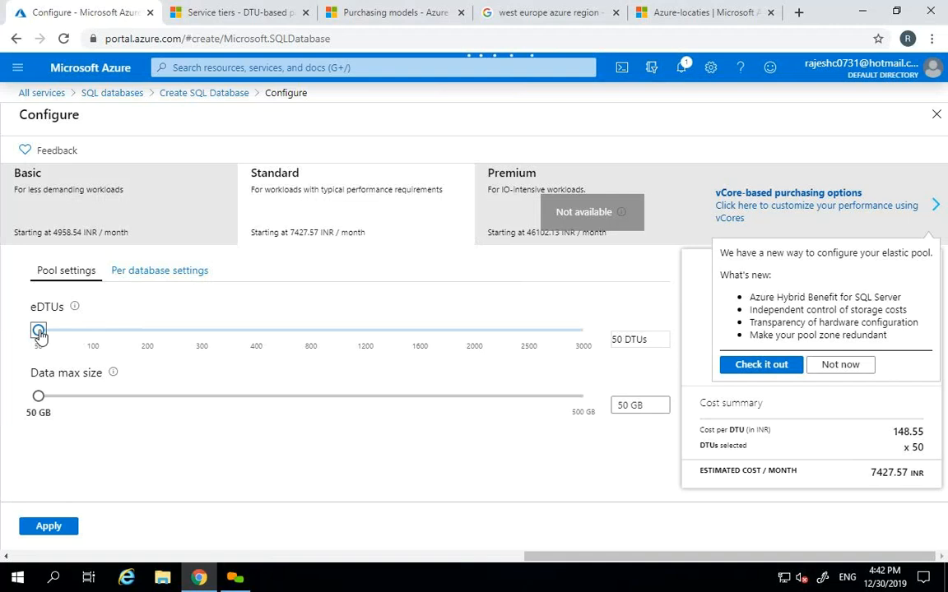
left_click(38, 398)
left_click(83, 398)
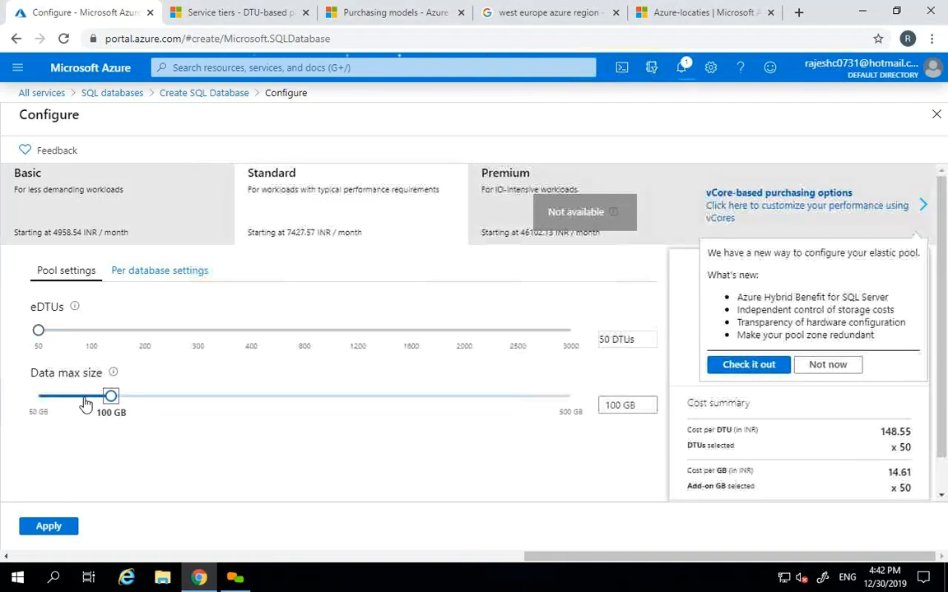
left_click(154, 398)
left_click(143, 402)
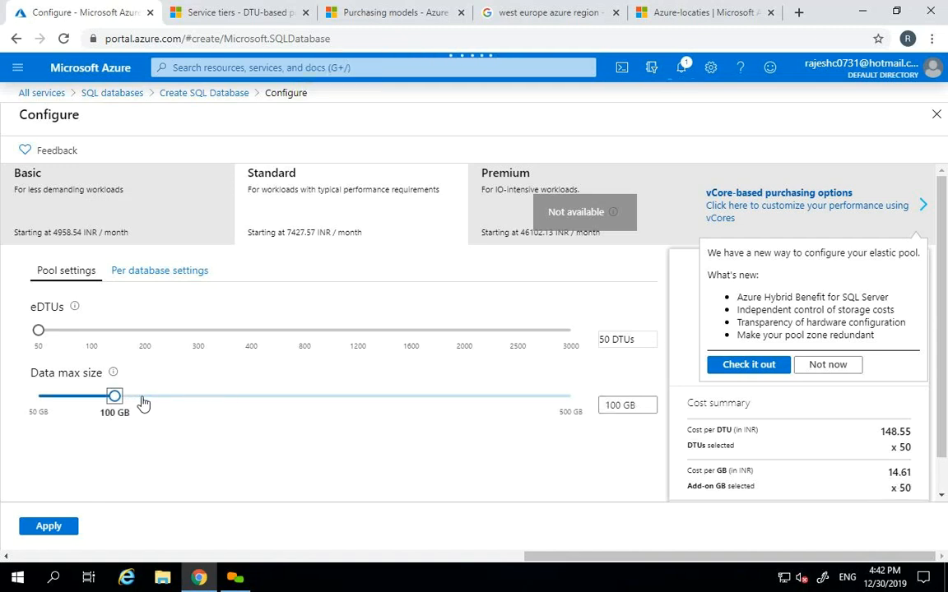
scroll(943, 356, "down", 1)
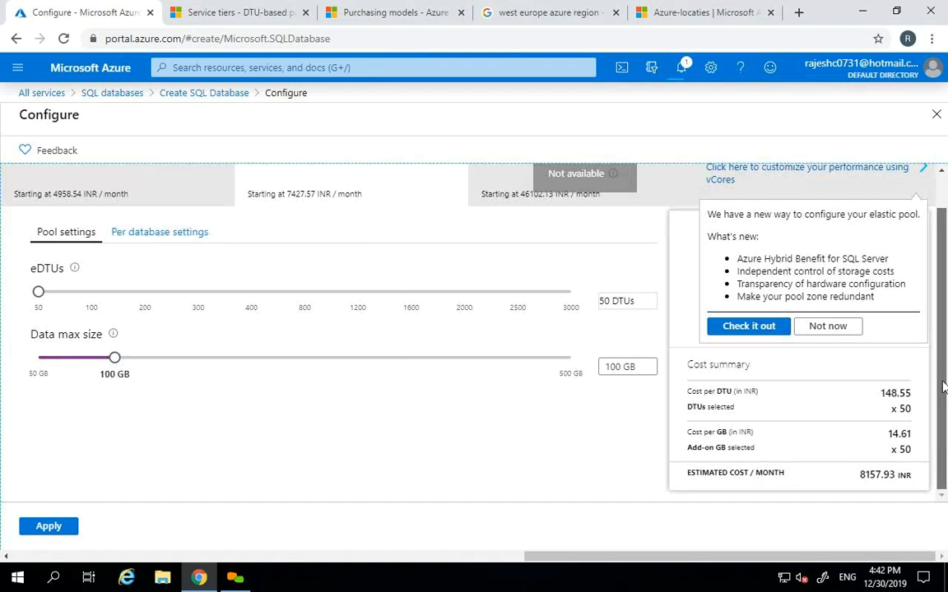
left_click_drag(860, 475, 882, 475)
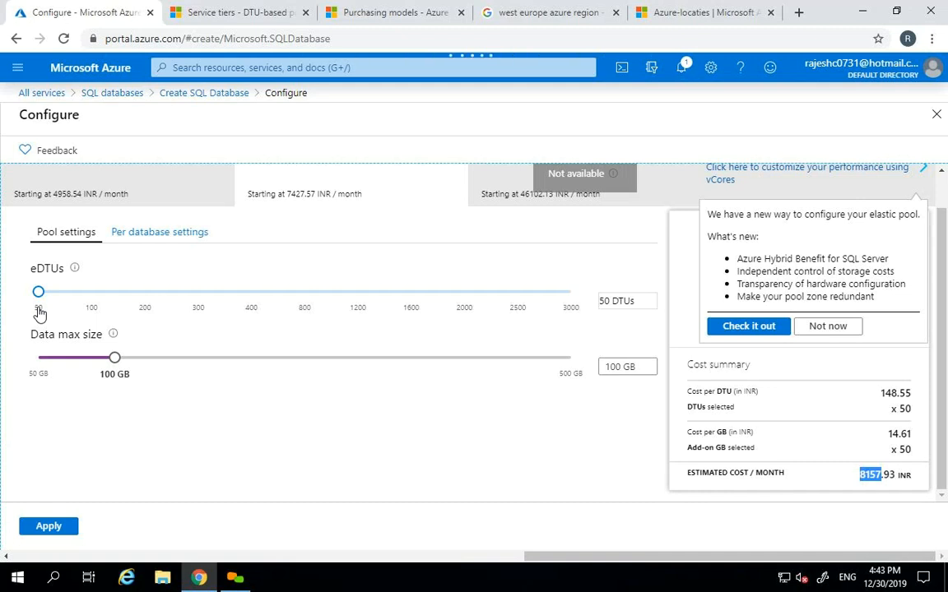
left_click(46, 528)
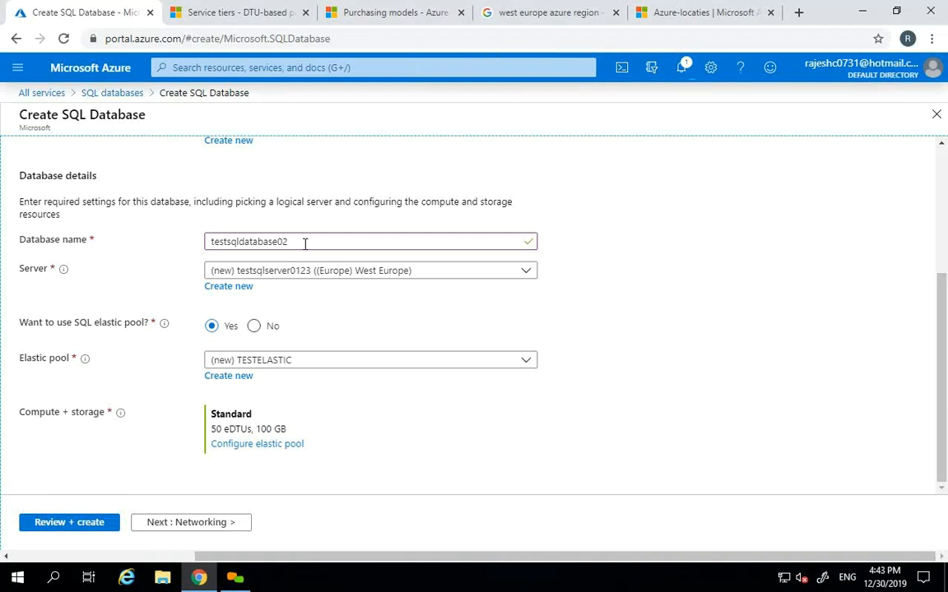
- Check the form's database name testsqldatabase02 and the pool's 50 eDTUs compute summary
left_click_drag(288, 242, 184, 247)
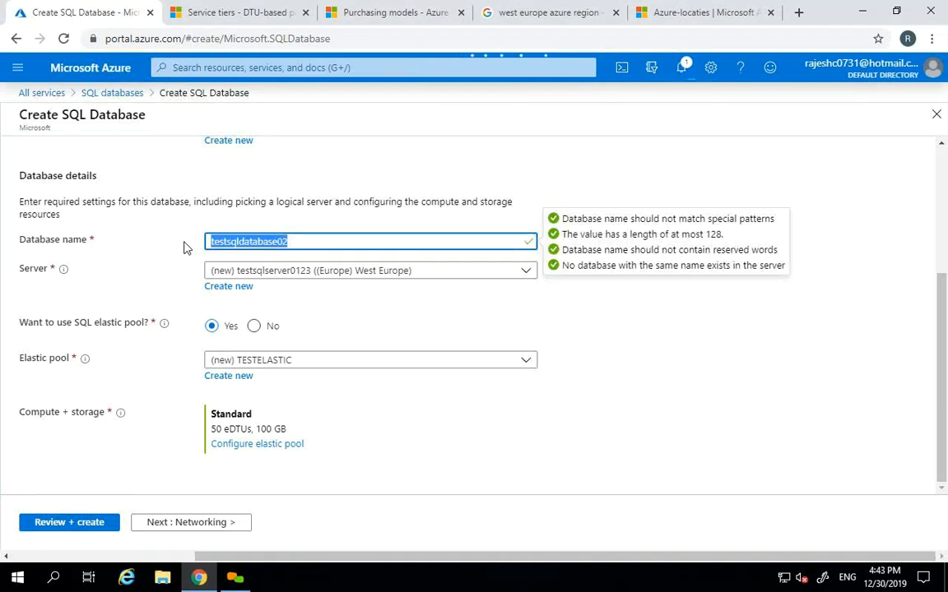
double_click(237, 428)
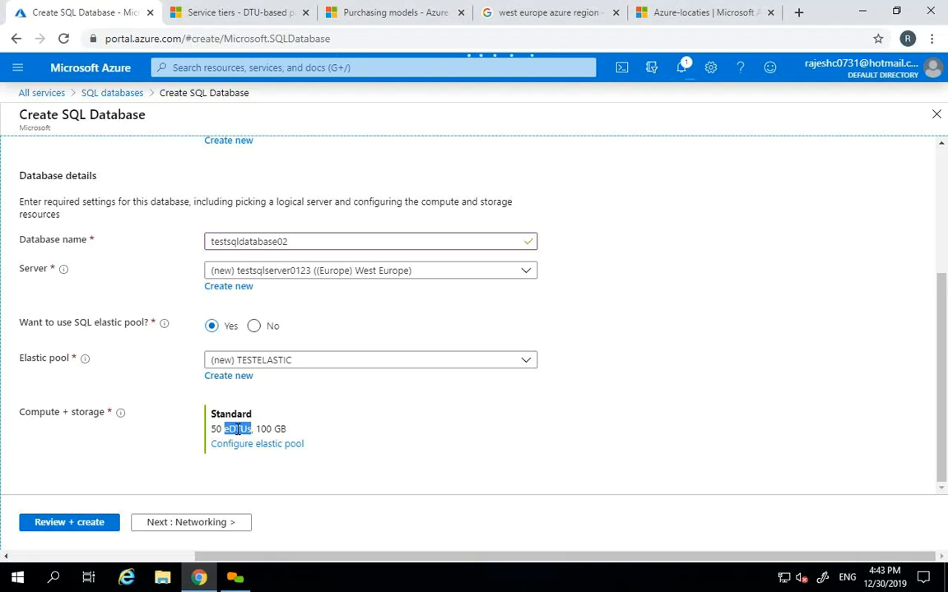
left_click(604, 304)
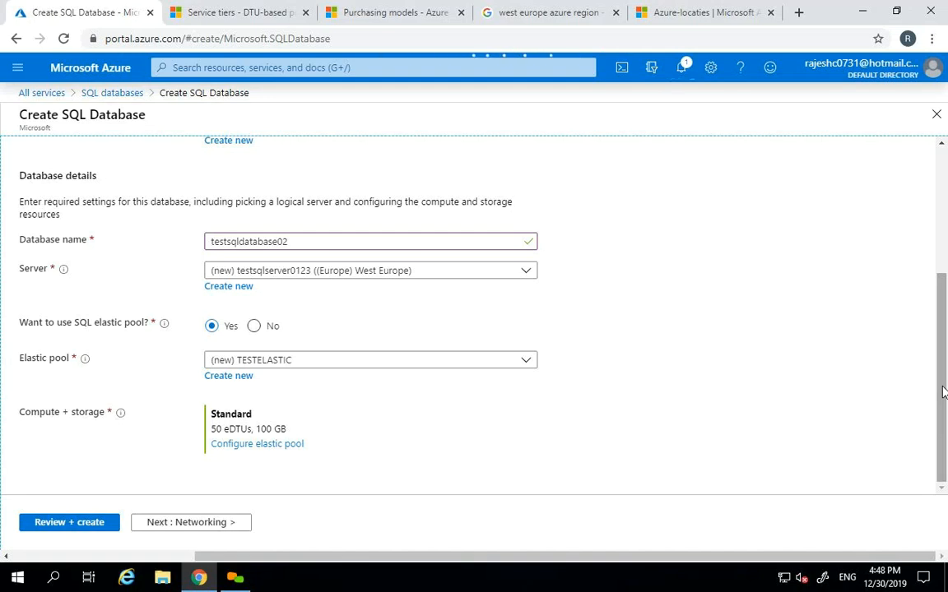
- Move between the DTU service-tiers docs and the Create SQL Database form, ending on the docs
left_click(229, 10)
left_click(92, 10)
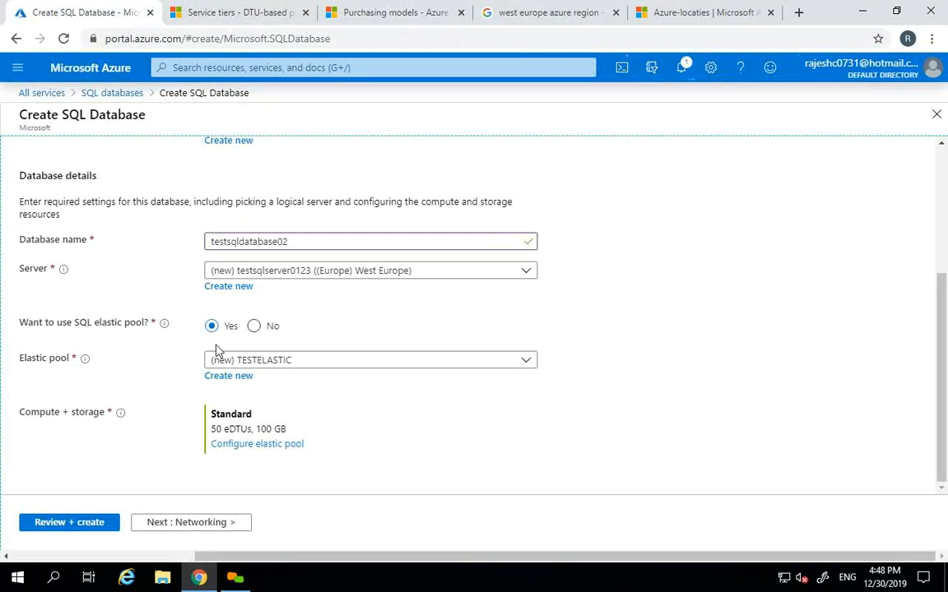
left_click(210, 9)
- Search the web for 'azure sql server concurrent connections'
left_click(507, 33)
type("sql se")
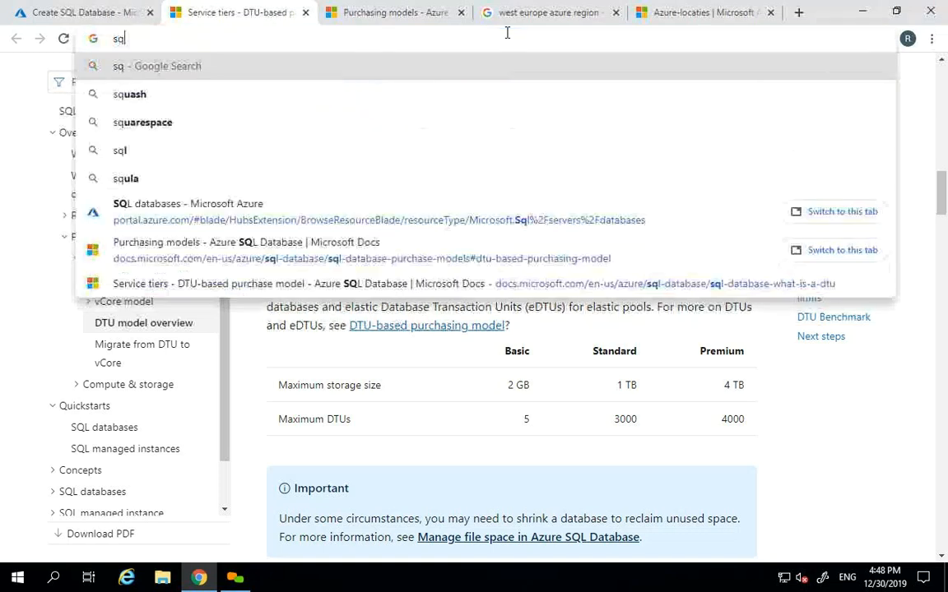
key("BackSpace")
key("BackSpace")
key("BackSpace")
key("BackSpace")
key("BackSpace")
key("BackSpace")
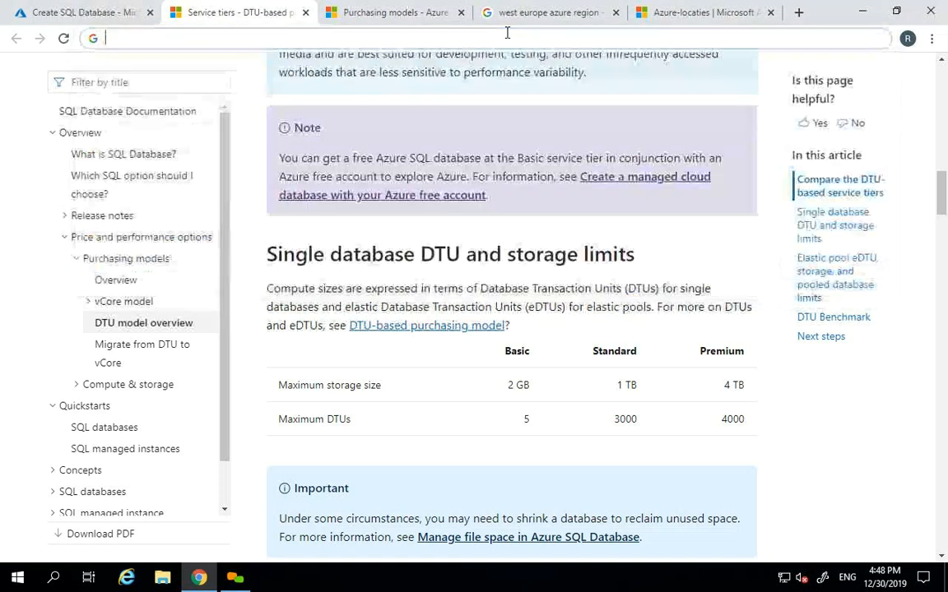
type("azure s")
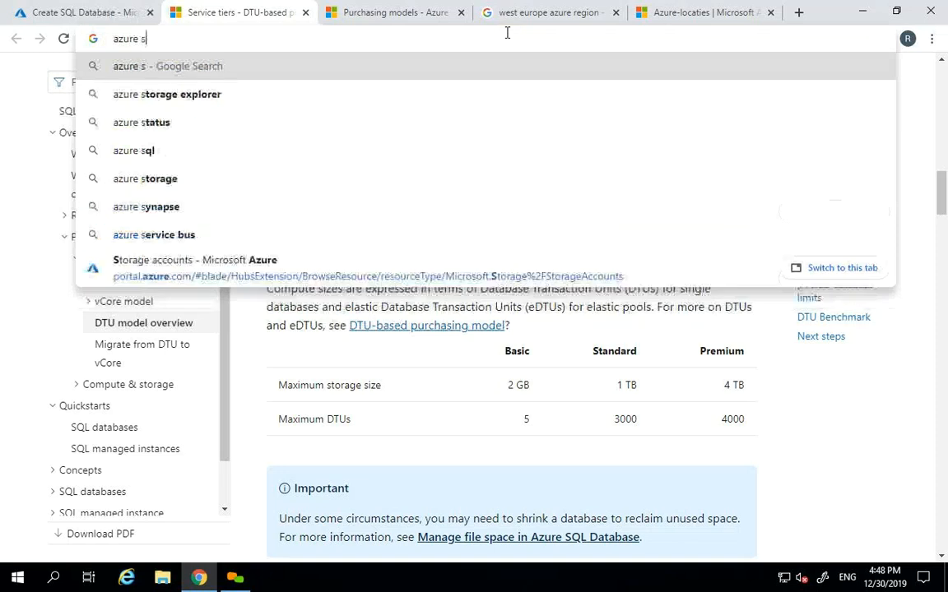
type("ql server con")
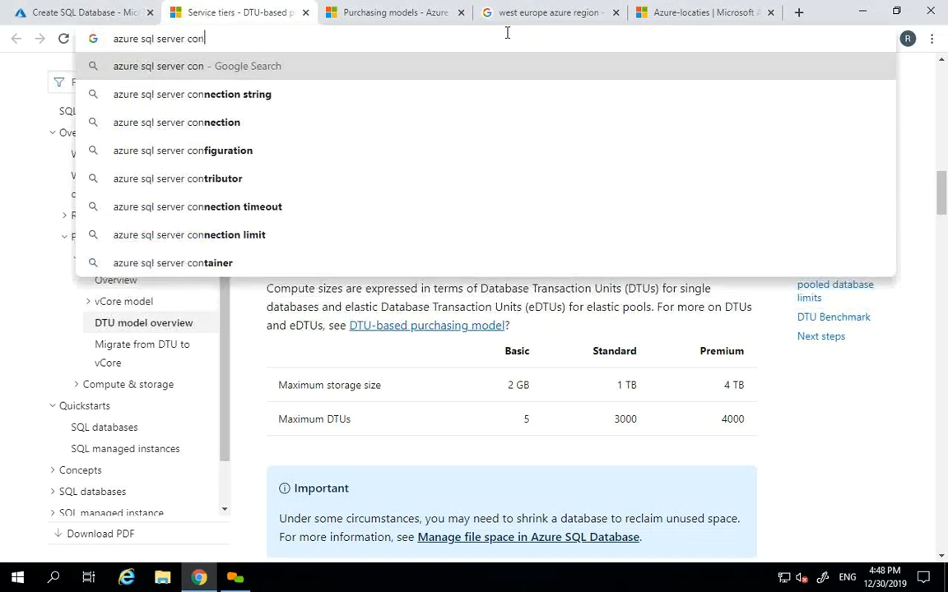
key("Down")
key("Down")
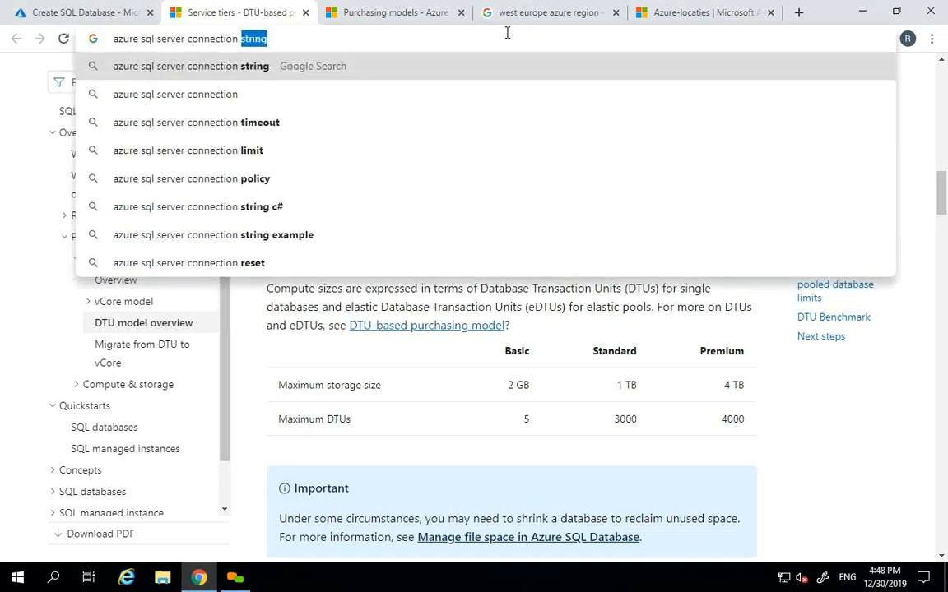
key("BackSpace")
key("BackSpace")
key("BackSpace")
key("BackSpace")
key("BackSpace")
key("BackSpace")
key("BackSpace")
key("BackSpace")
key("BackSpace")
key("BackSpace")
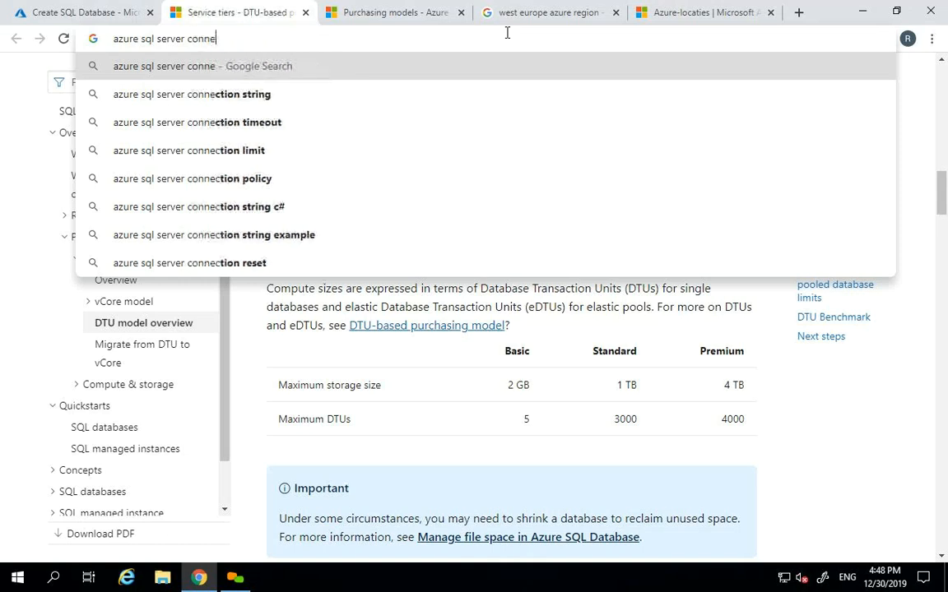
type("ncurent connections")
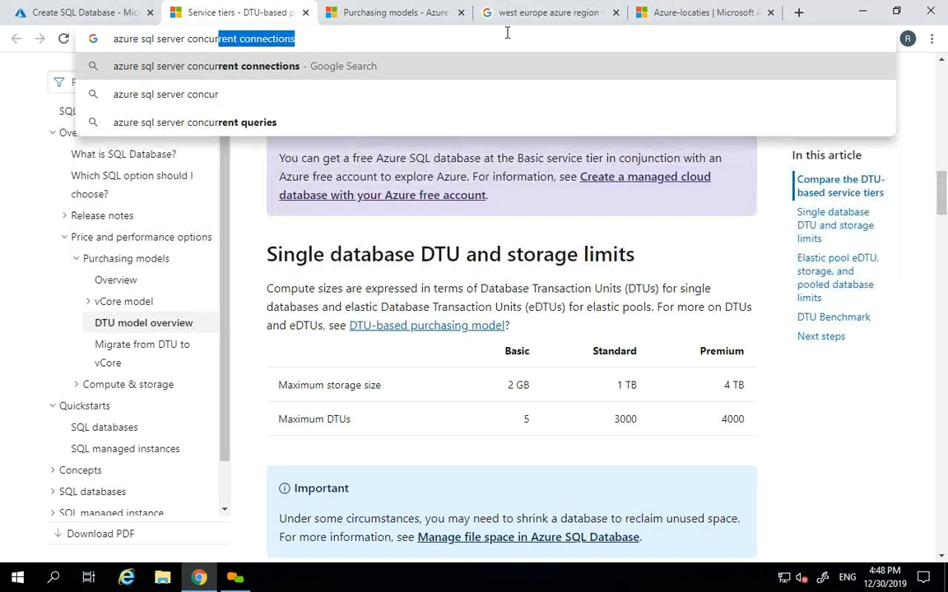
key("Down")
key("Return")
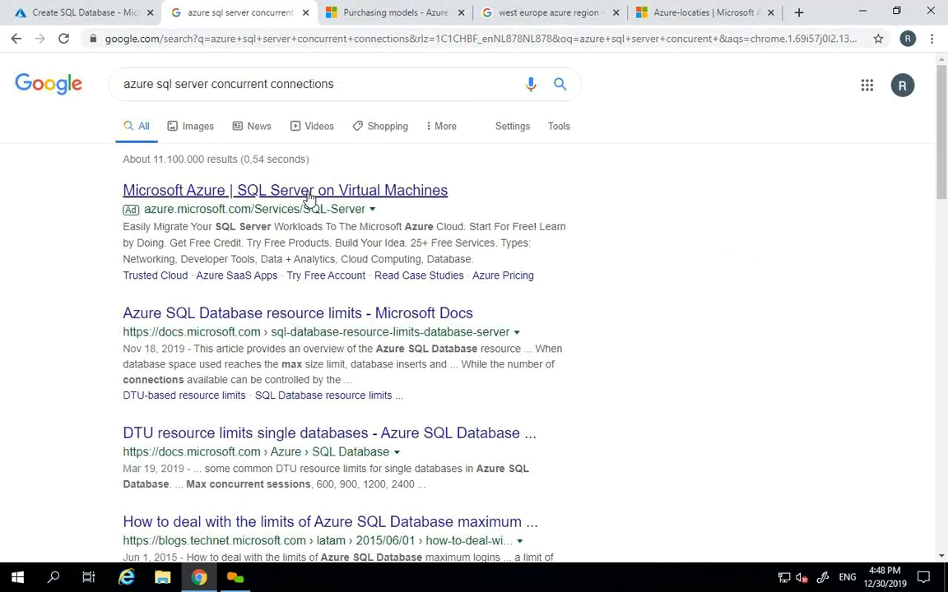
- Open the Azure SQL Database resource limits result in a new tab and view it
right_click(308, 198)
left_click(656, 307)
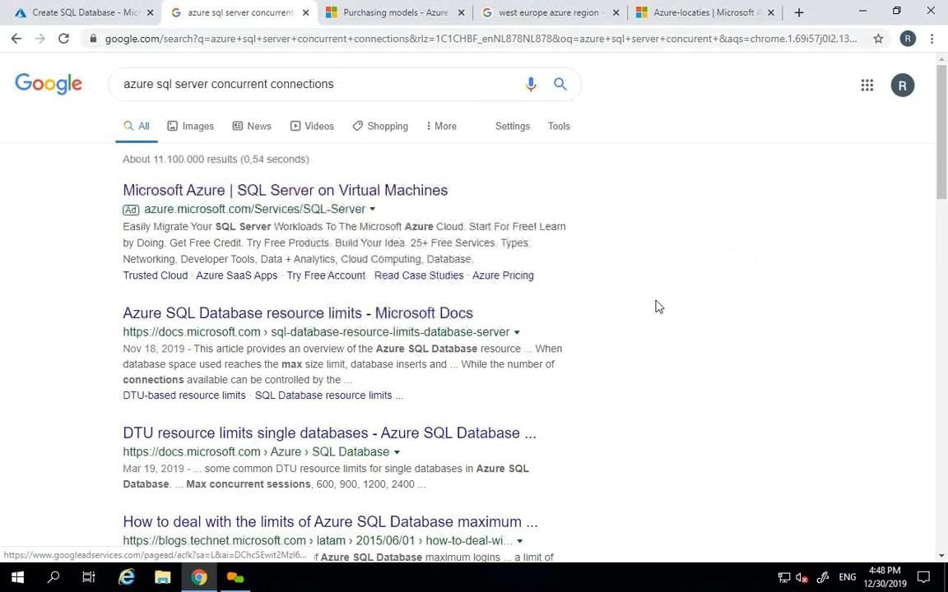
right_click(198, 321)
left_click(225, 331)
left_click(351, 10)
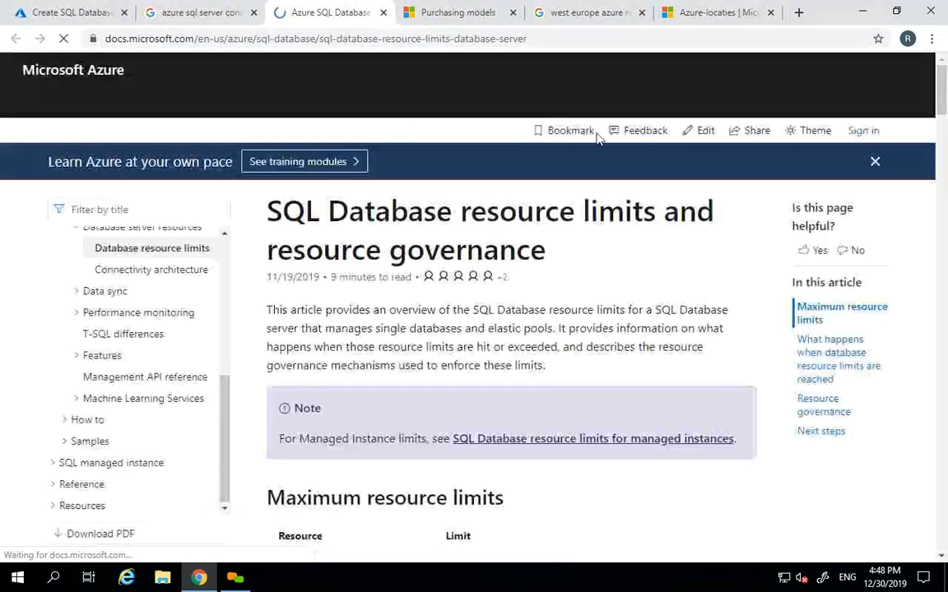
- Search the resource limits article for 'connection' and 'concu', then go back to the Google results
left_click_drag(943, 97, 943, 117)
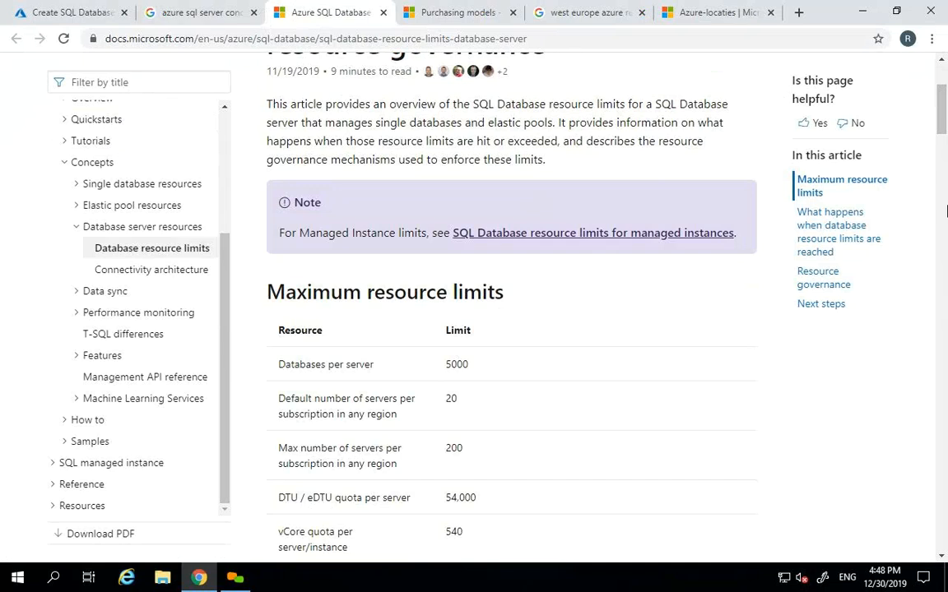
key("ctrl+f")
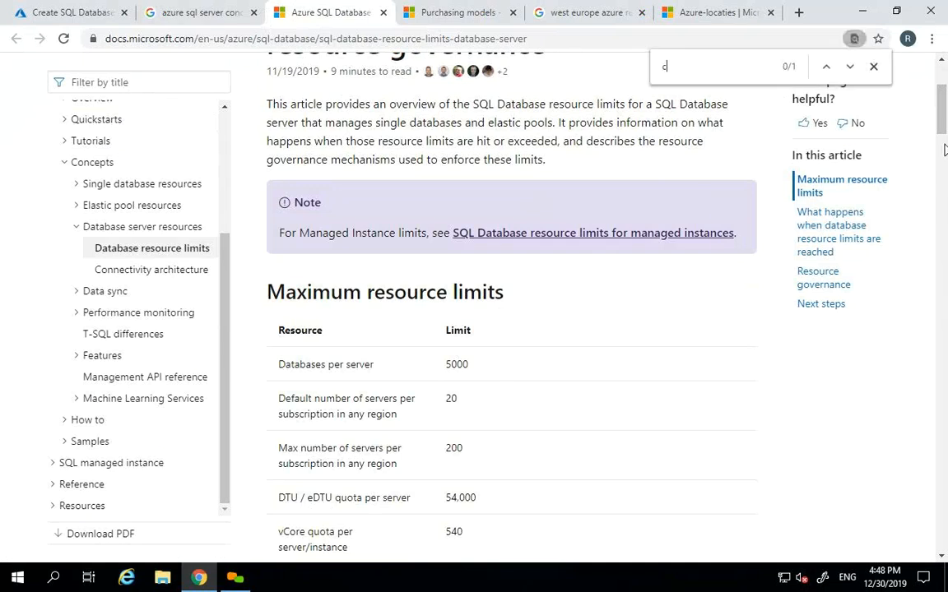
type("connection")
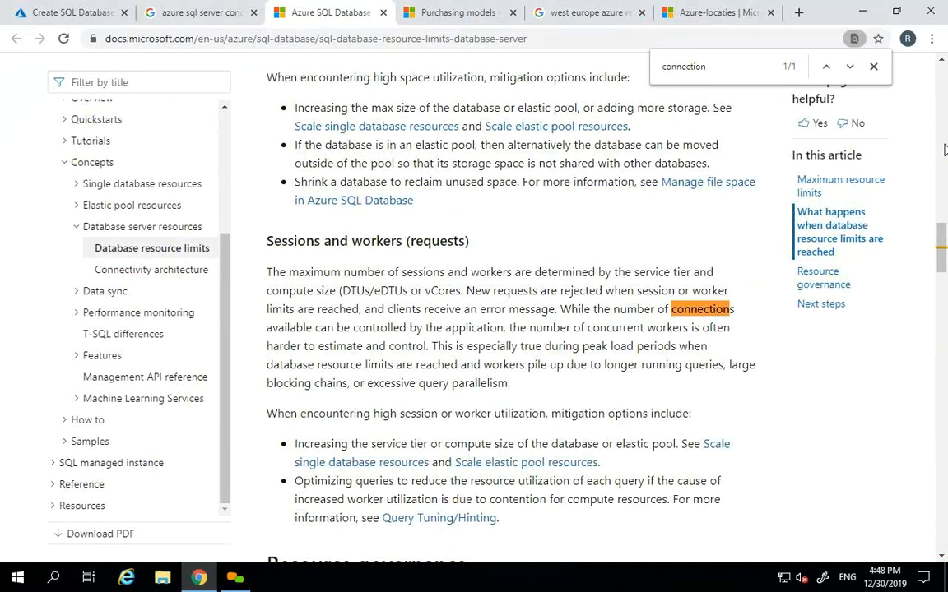
key("BackSpace")
key("BackSpace")
key("BackSpace")
key("BackSpace")
key("BackSpace")
key("BackSpace")
key("BackSpace")
key("BackSpace")
key("BackSpace")
key("BackSpace")
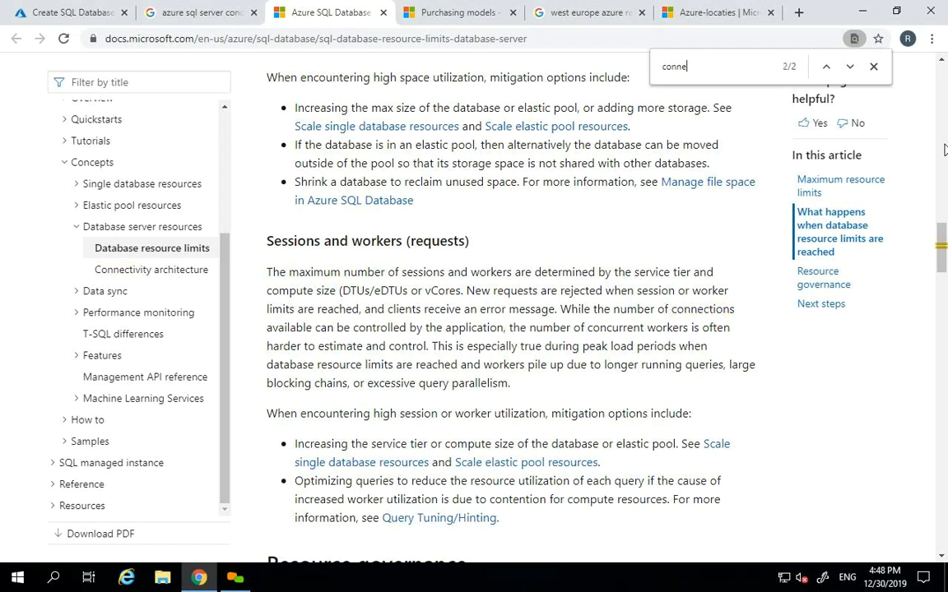
type("con")
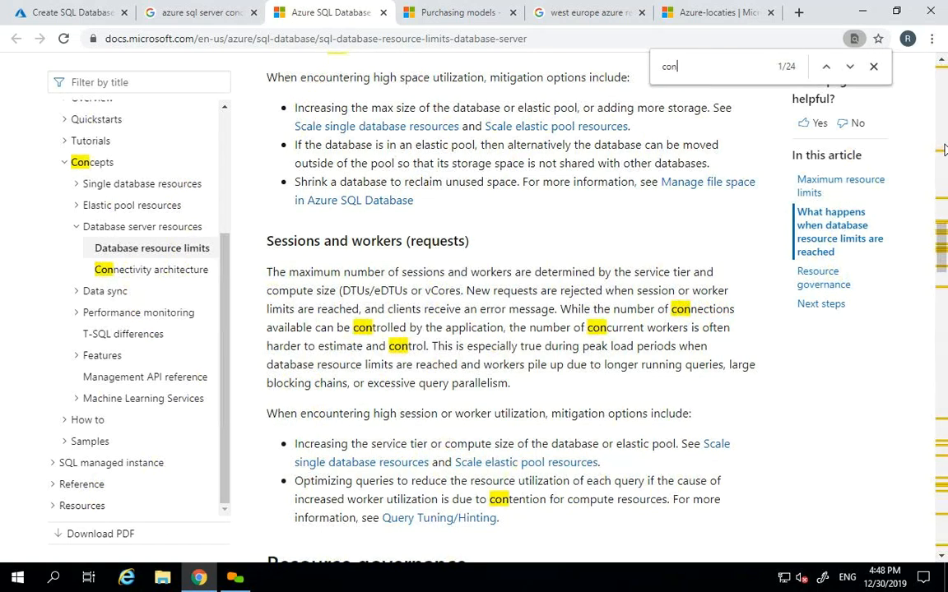
type("cu")
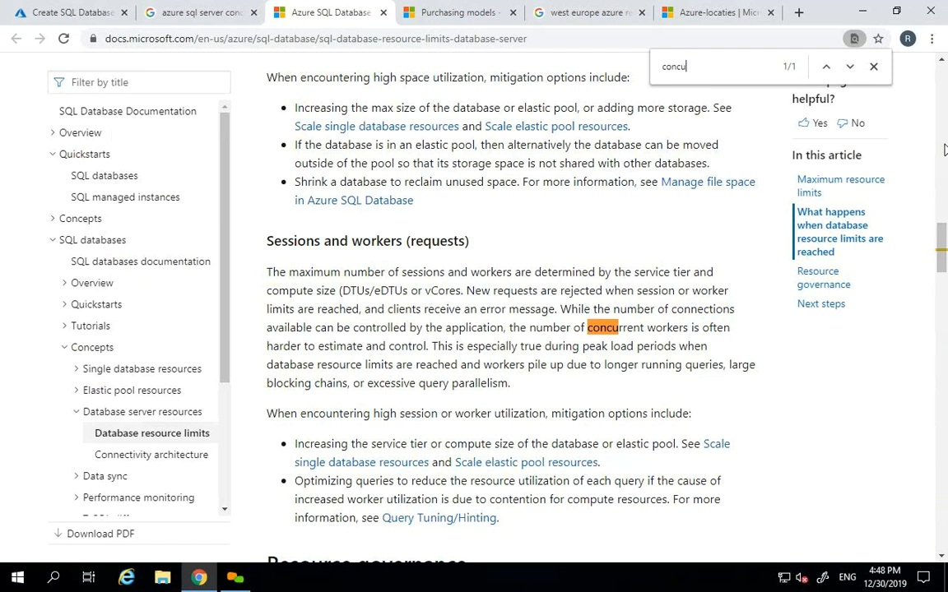
key("BackSpace")
key("BackSpace")
key("BackSpace")
key("BackSpace")
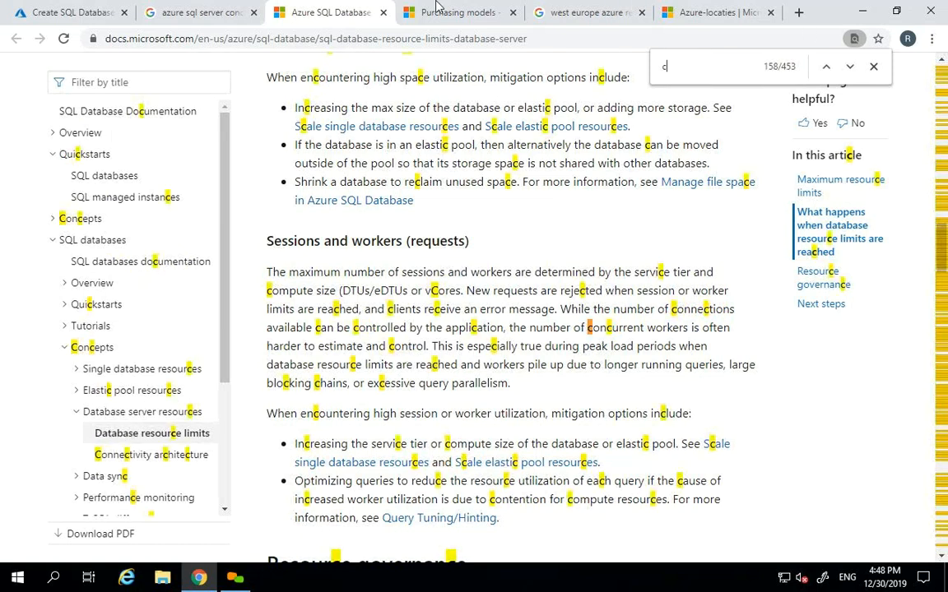
left_click(200, 12)
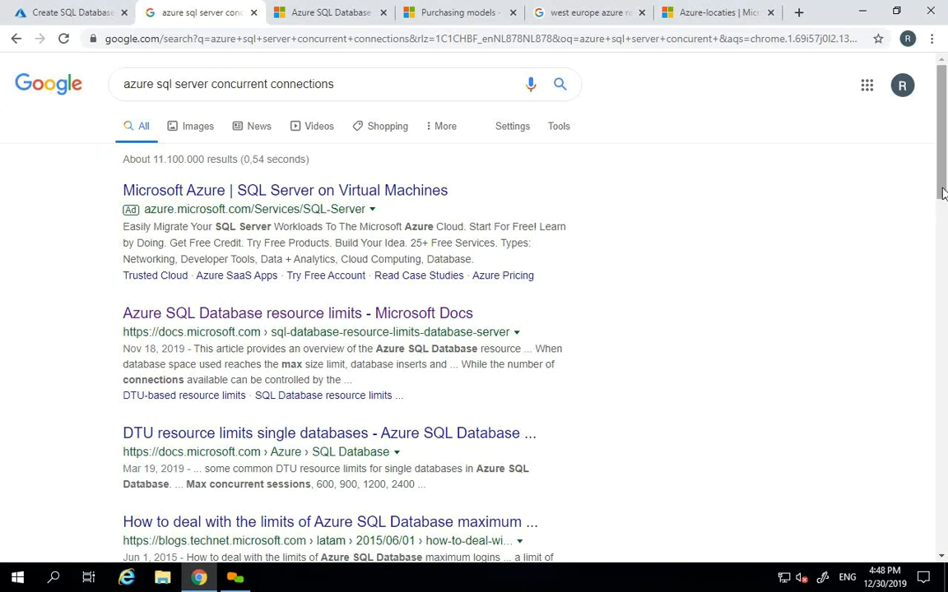
- Open the DTU resource limits result in a new tab and switch to it
scroll(690, 288, "down", 1)
right_click(251, 399)
left_click(284, 409)
left_click(303, 10)
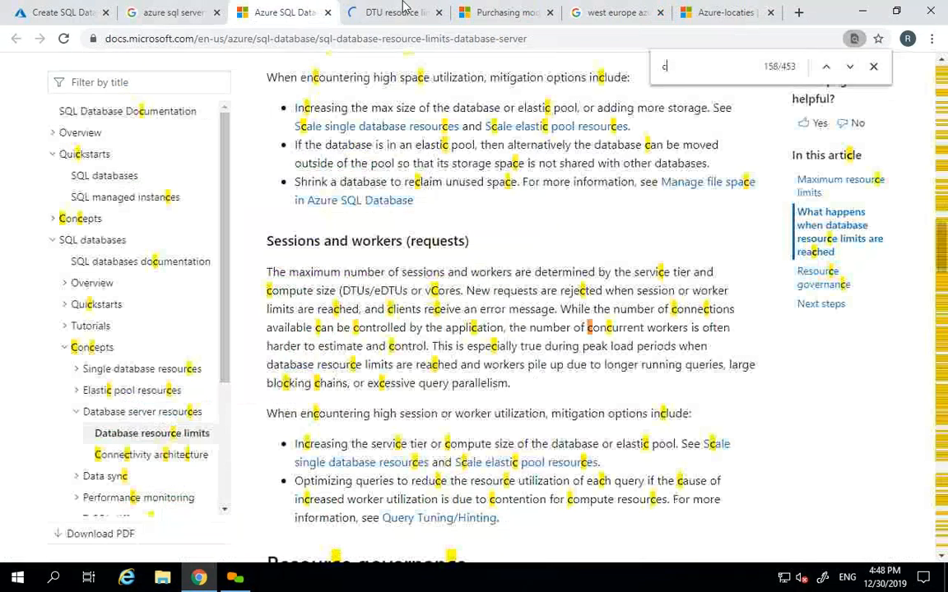
left_click(402, 12)
- Search the DTU limits page for 'concu' to reach the Standard tier concurrent limits
key("ctrl+f")
type("conn")
key("BackSpace")
key("BackSpace")
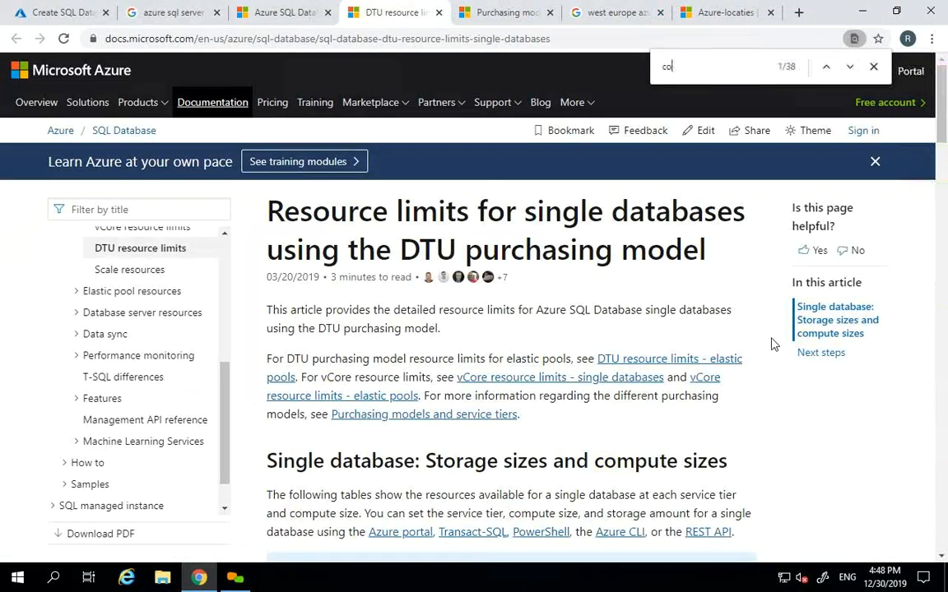
type("nne")
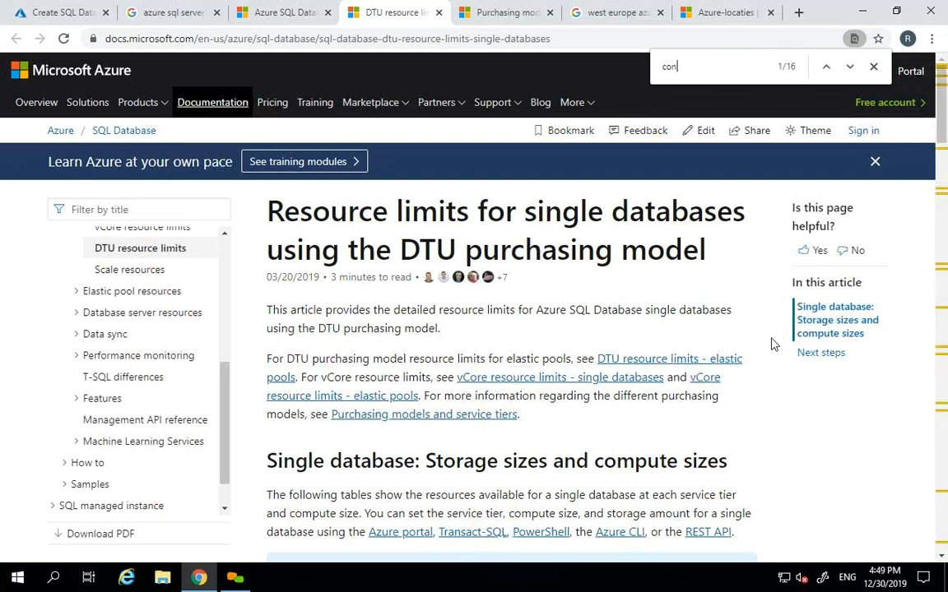
key("BackSpace")
key("BackSpace")
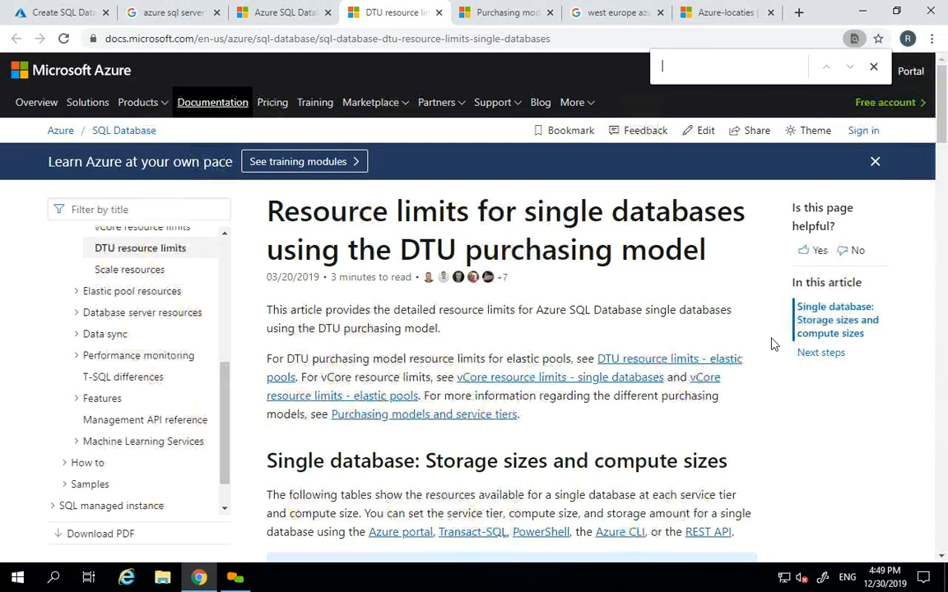
type("cu")
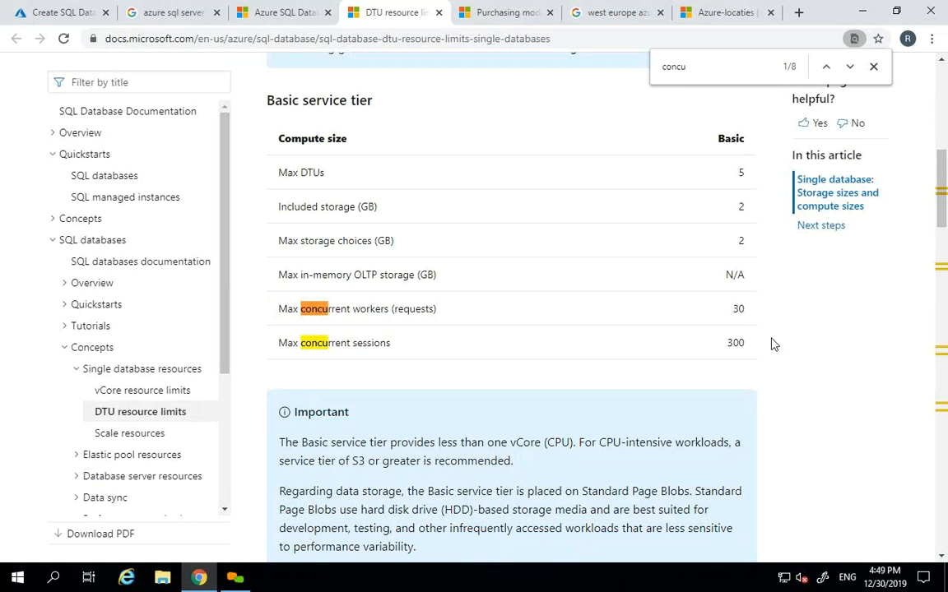
key("Return")
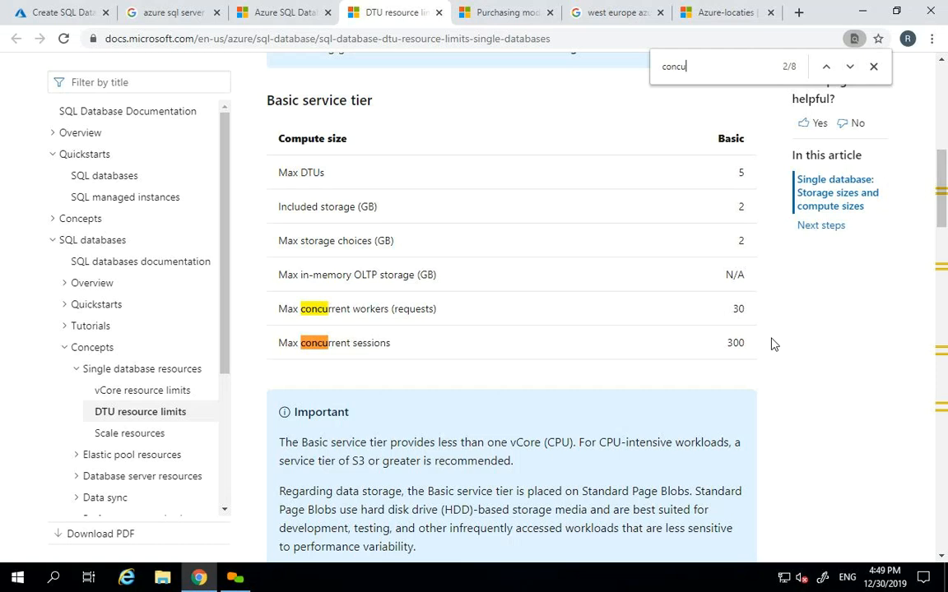
key("Return")
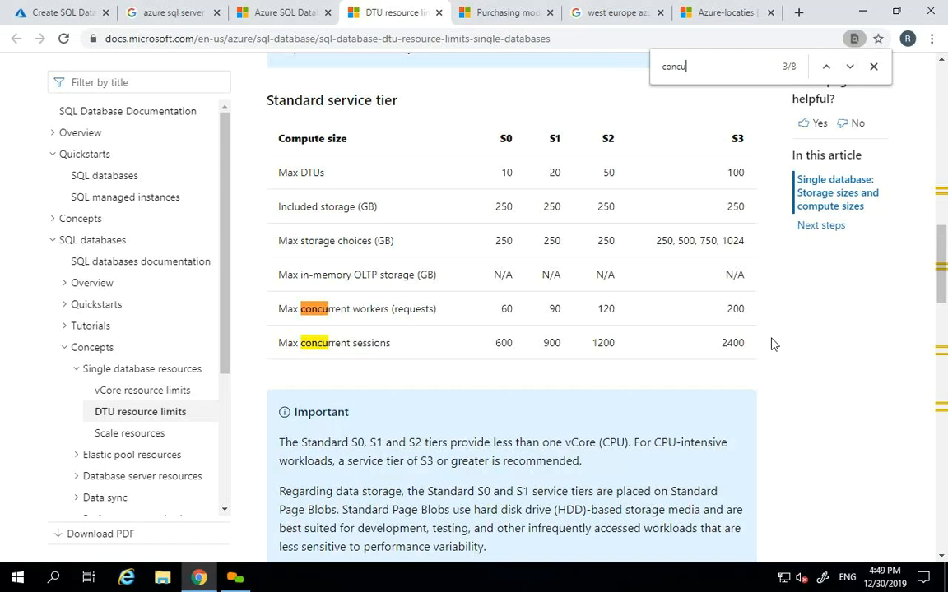
key("Return")
key("Return")
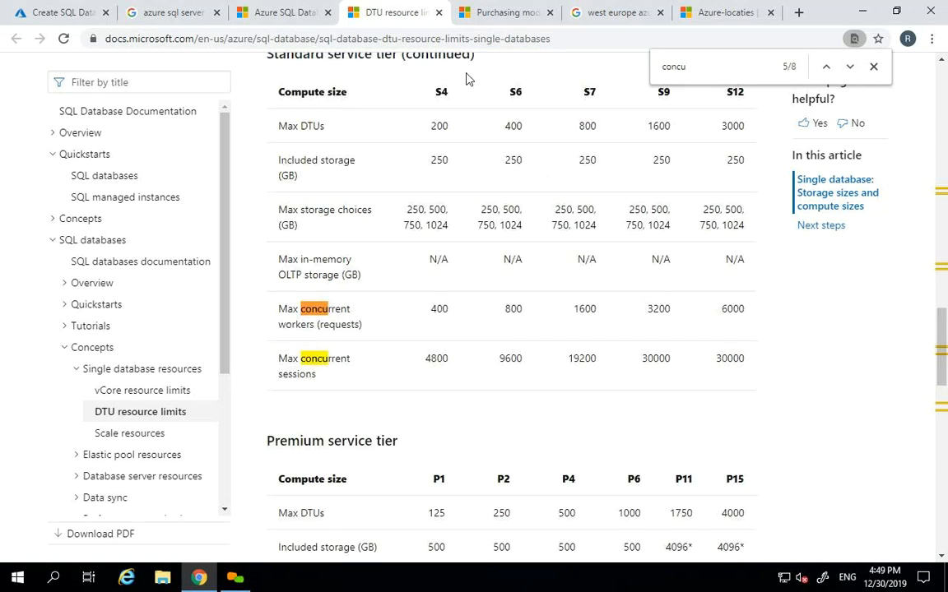
- Search both the resource governance article and the DTU limits page for 'session'
left_click(313, 8)
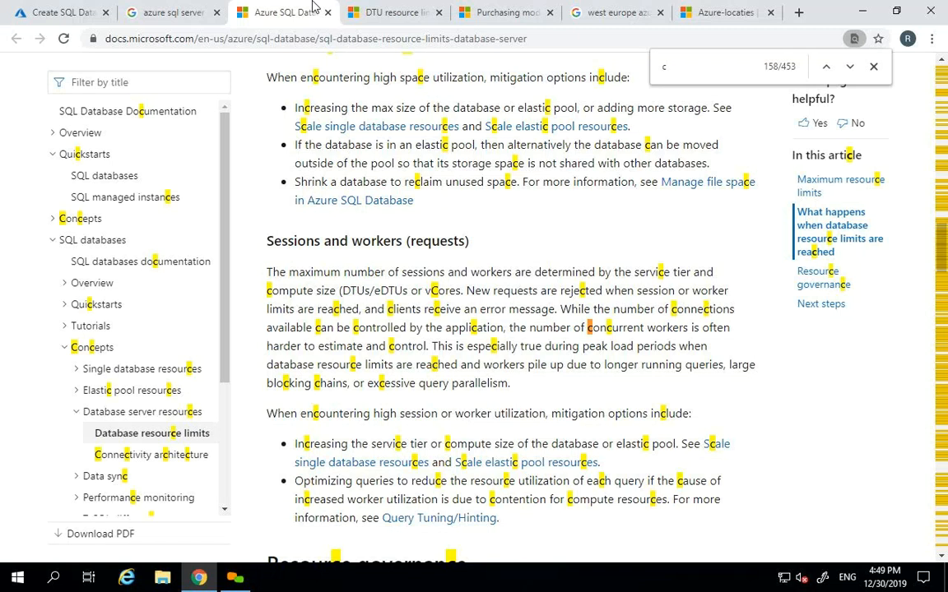
key("ctrl+f")
type("ses")
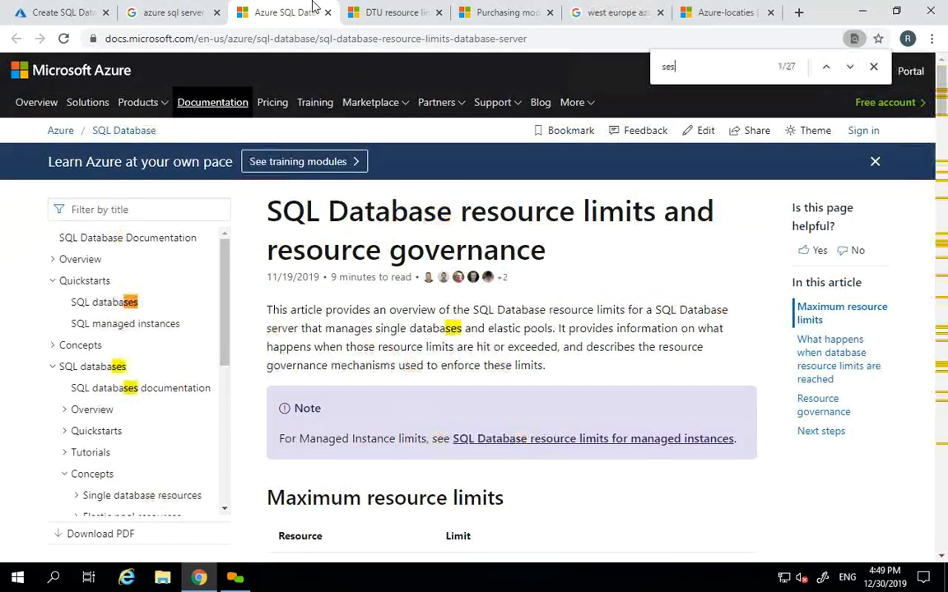
type("sion")
key("Return")
key("Return")
key("Return")
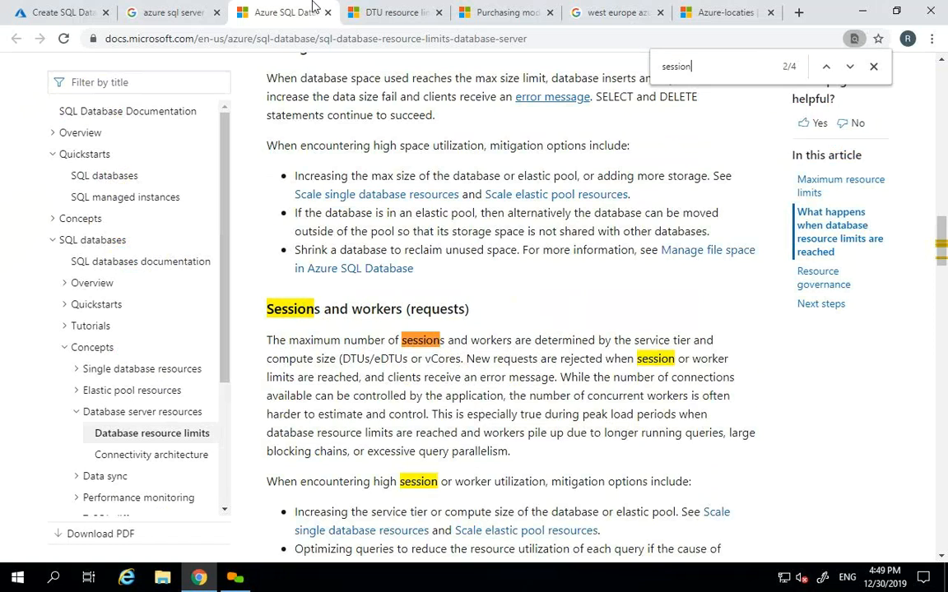
key("Return")
key("Return")
left_click(436, 8)
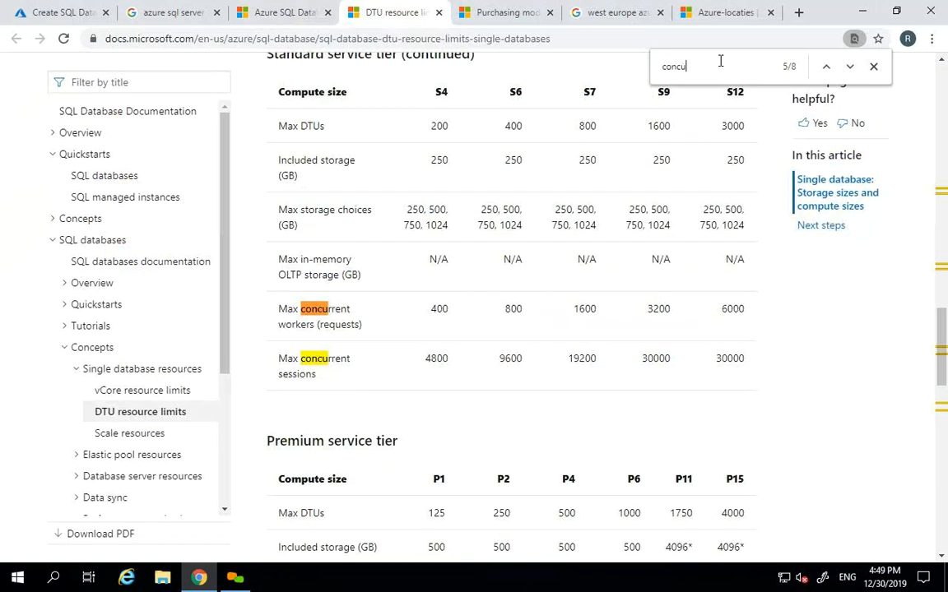
key("Return")
type("session")
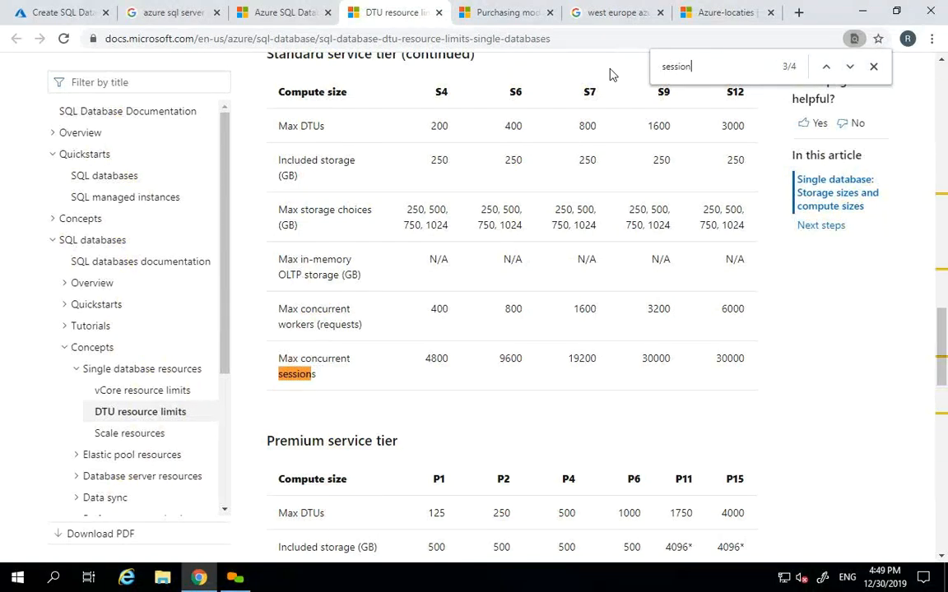
key("Return")
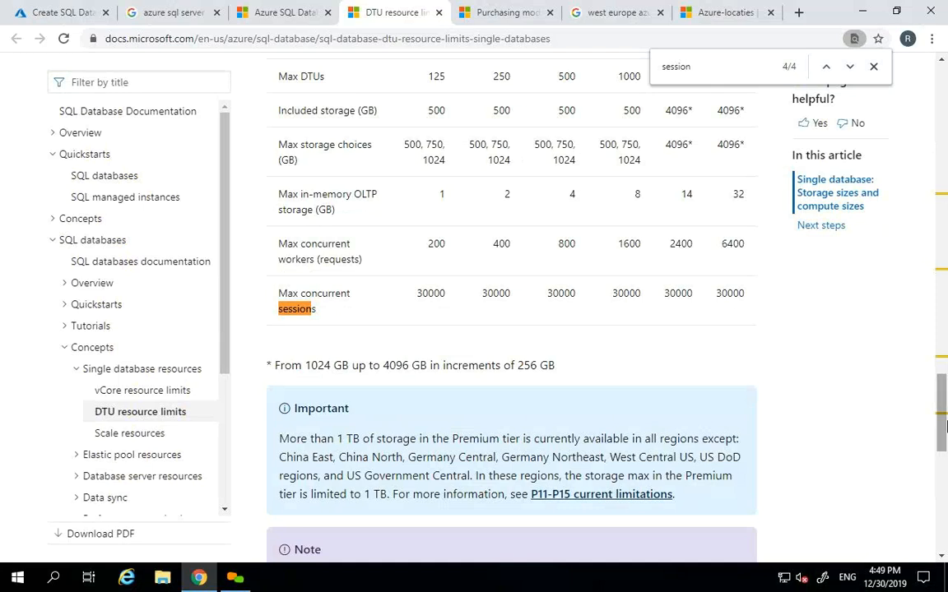
- Scroll up to the Standard tier table showing S0's 60 workers and 600 sessions
left_click(941, 59)
left_click(943, 64)
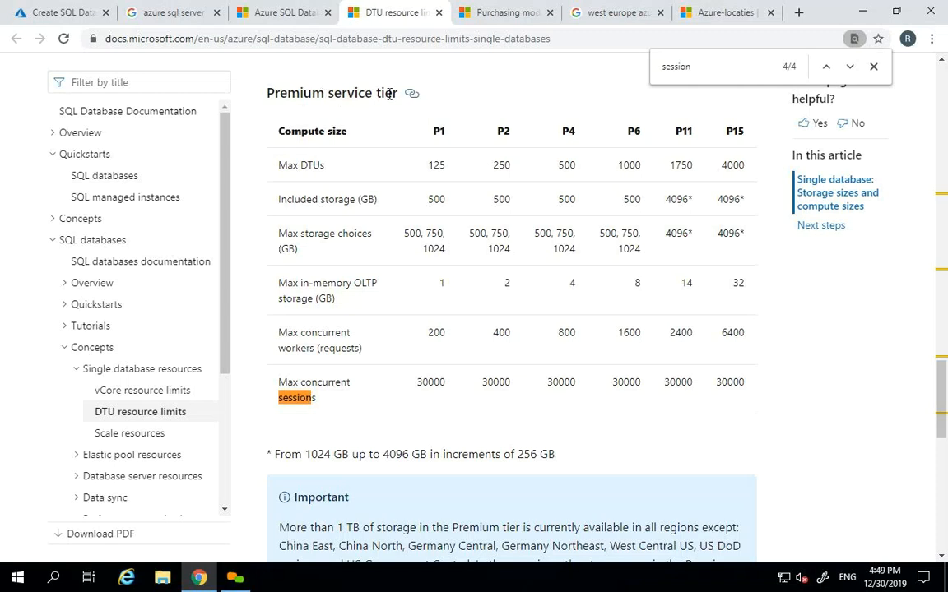
left_click(941, 61)
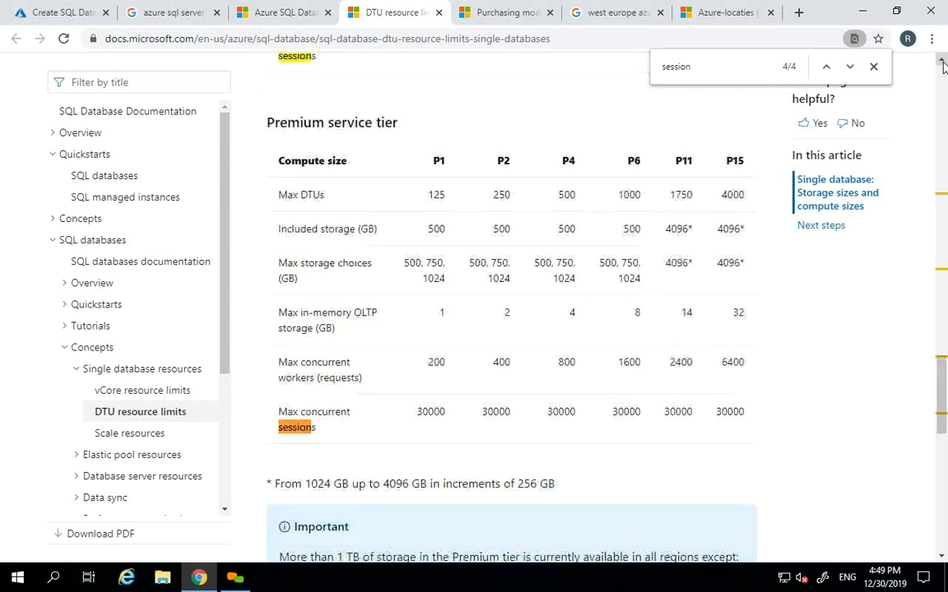
left_click(942, 60)
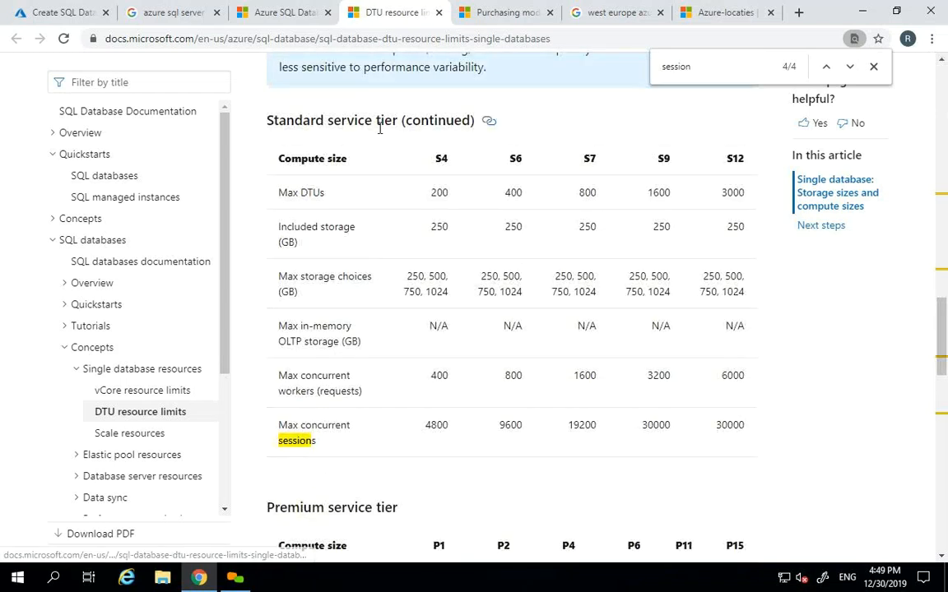
left_click(942, 59)
left_click(943, 59)
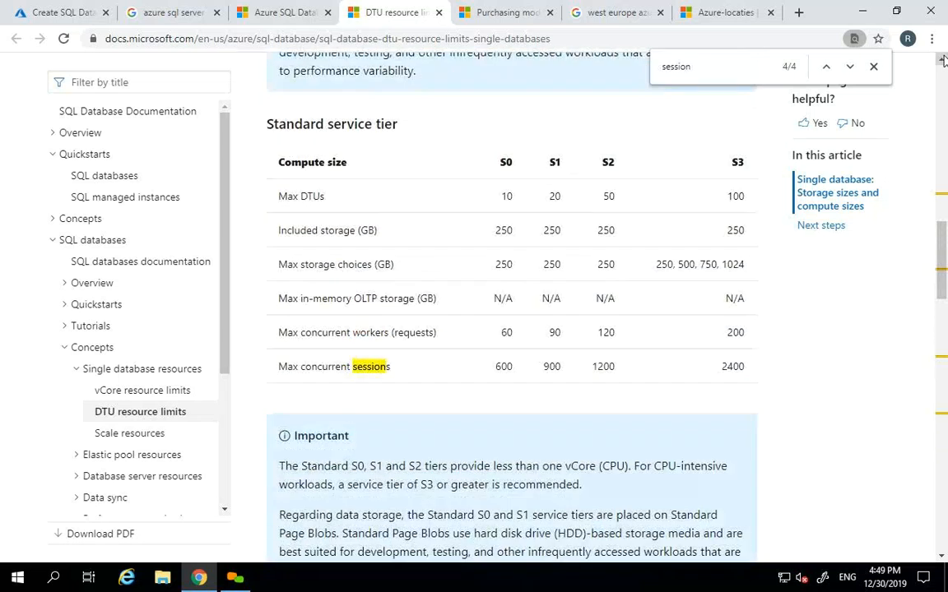
- Set SQL elastic pool to No for the new database
left_click(51, 8)
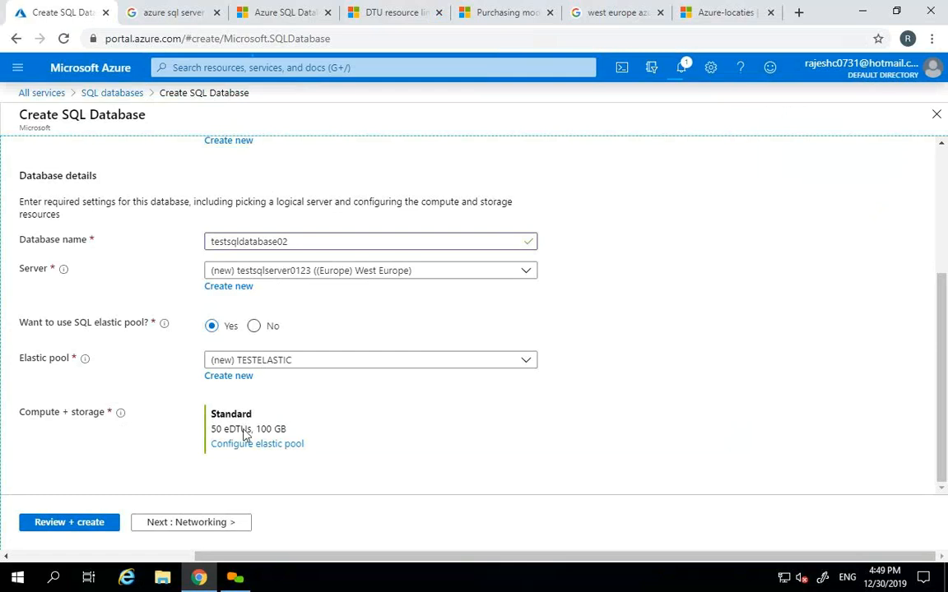
left_click(253, 327)
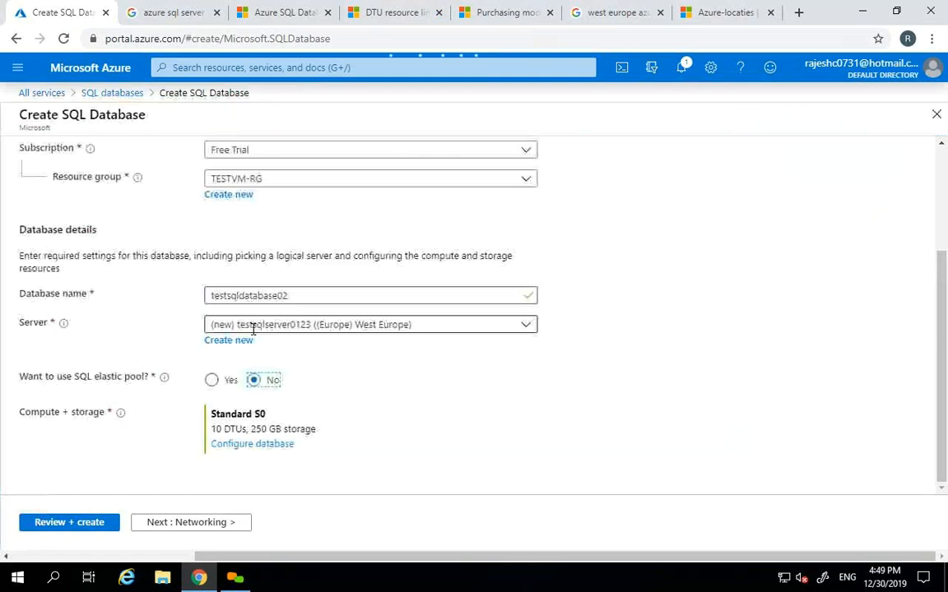
left_click(400, 10)
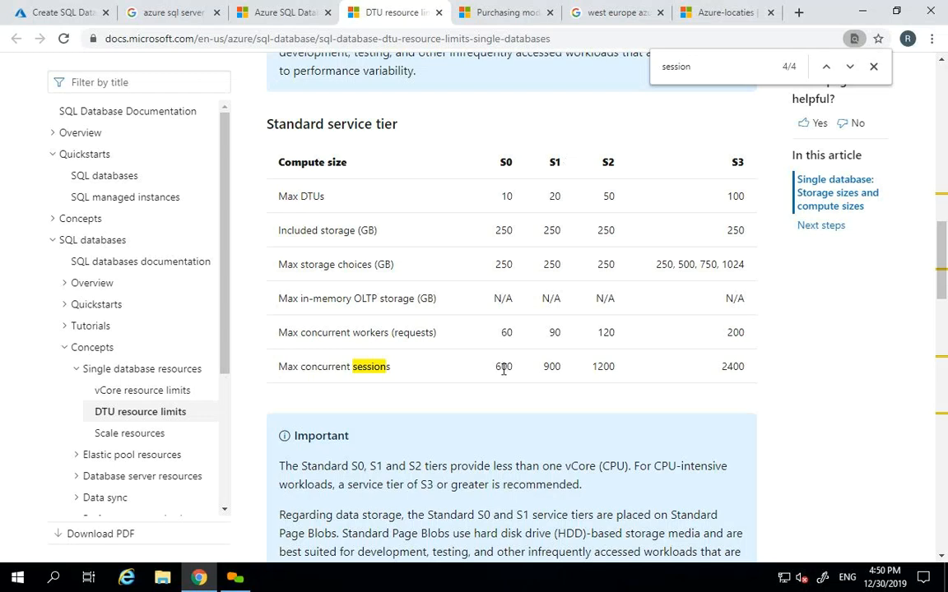
- Highlight the S0 (600) and S3 (2400) session limits, then review compute: S0, 10 DTUs, 250 GB
left_click_drag(496, 368, 512, 369)
left_click(475, 332)
left_click_drag(943, 270, 942, 273)
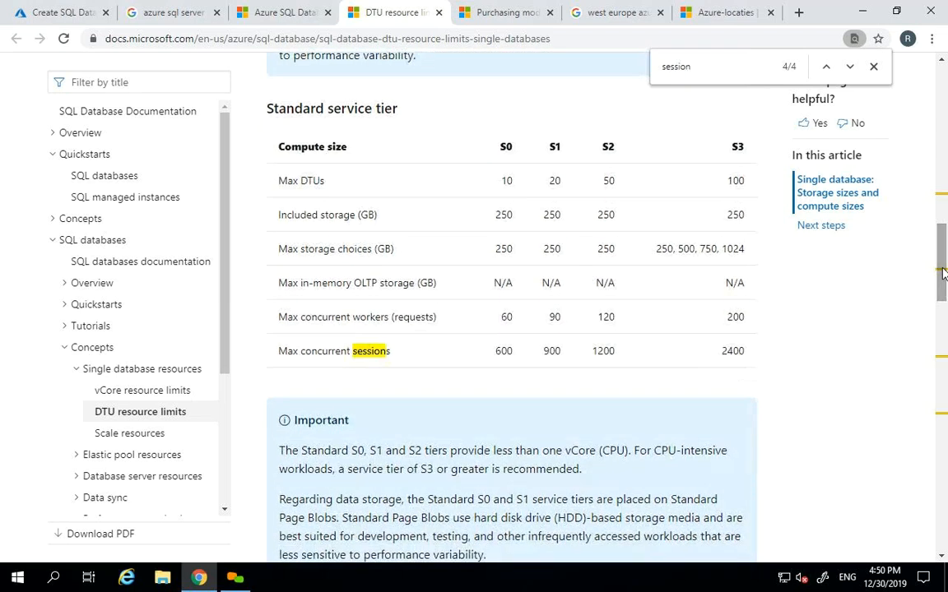
left_click_drag(513, 355, 496, 356)
left_click(556, 350)
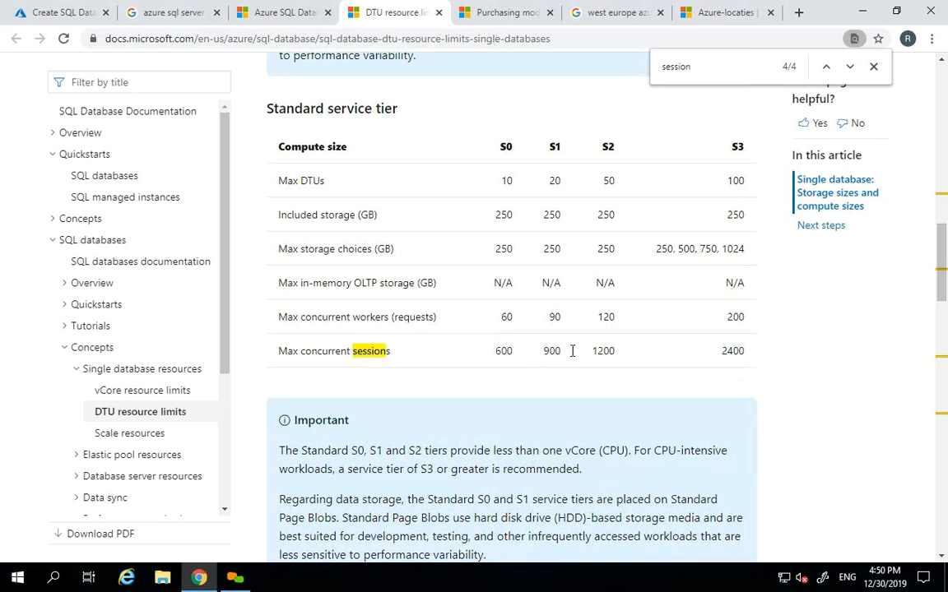
double_click(630, 356)
left_click(630, 353)
left_click(52, 13)
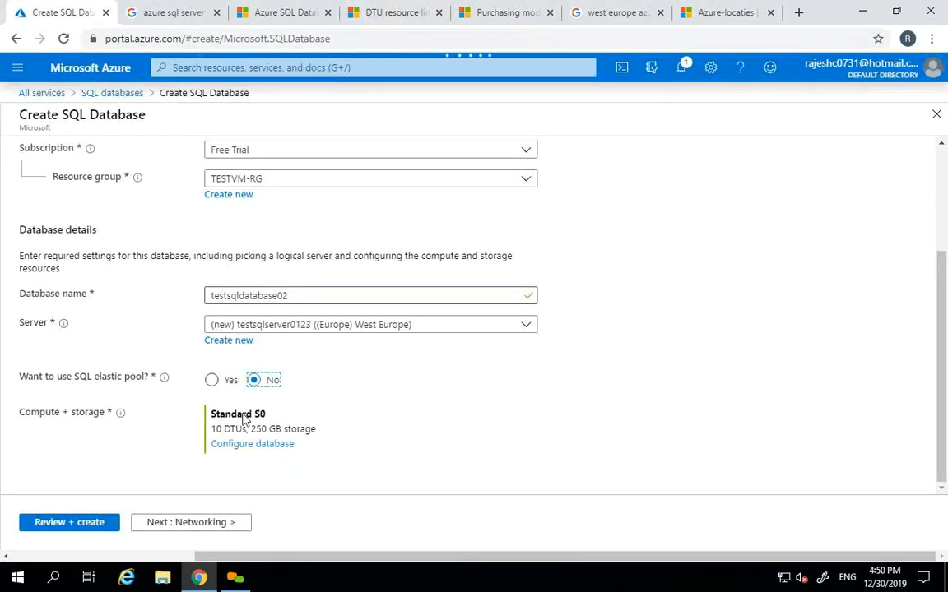
left_click(233, 447)
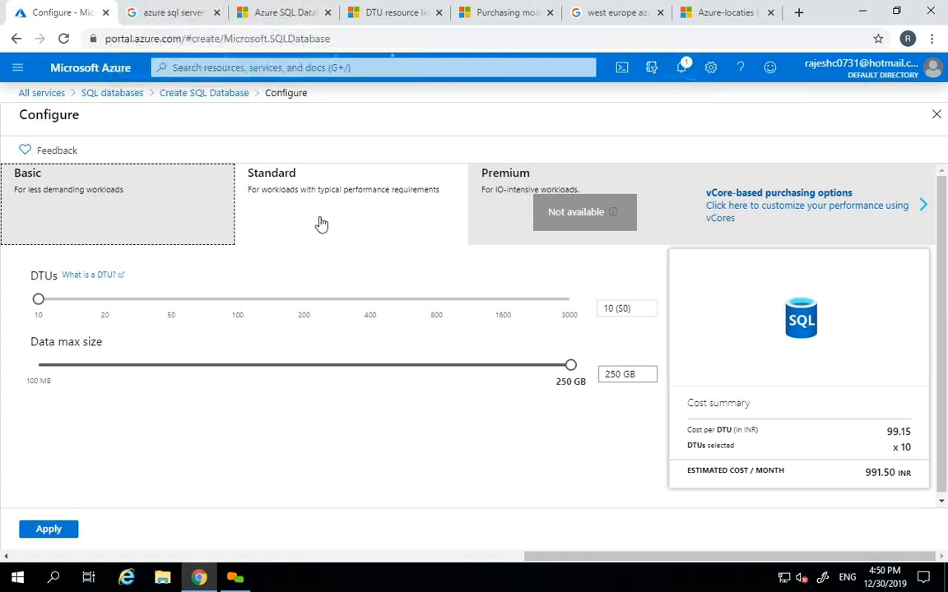
left_click(47, 532)
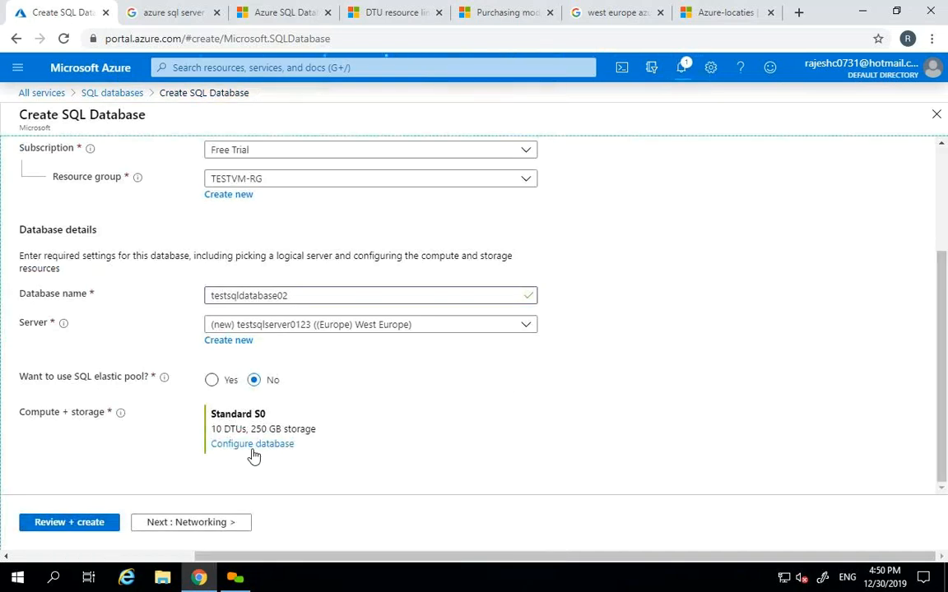
- Rename the database to testsqldatabase01
left_click(323, 295)
key("BackSpace")
type("1")
key("Tab")
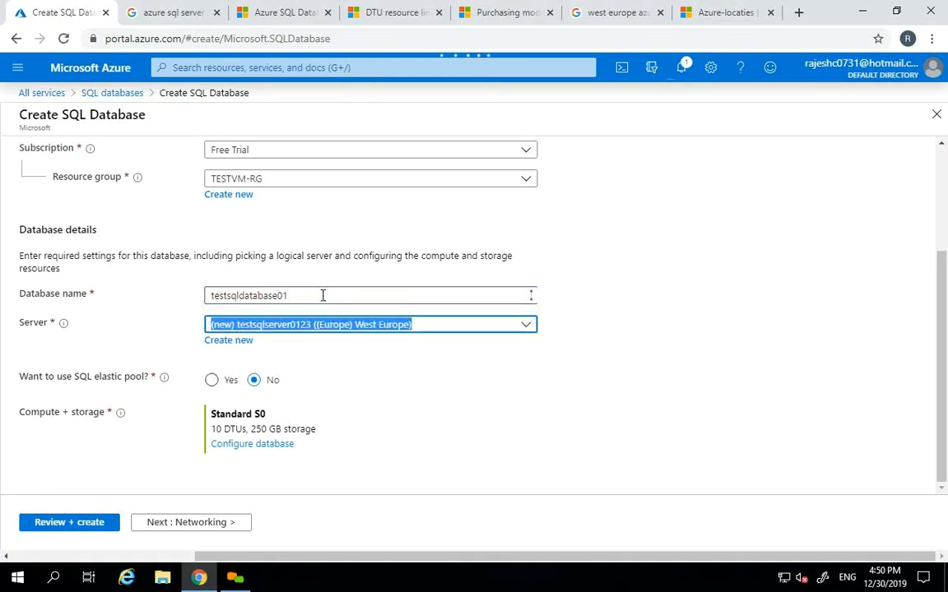
left_click_drag(943, 339, 942, 316)
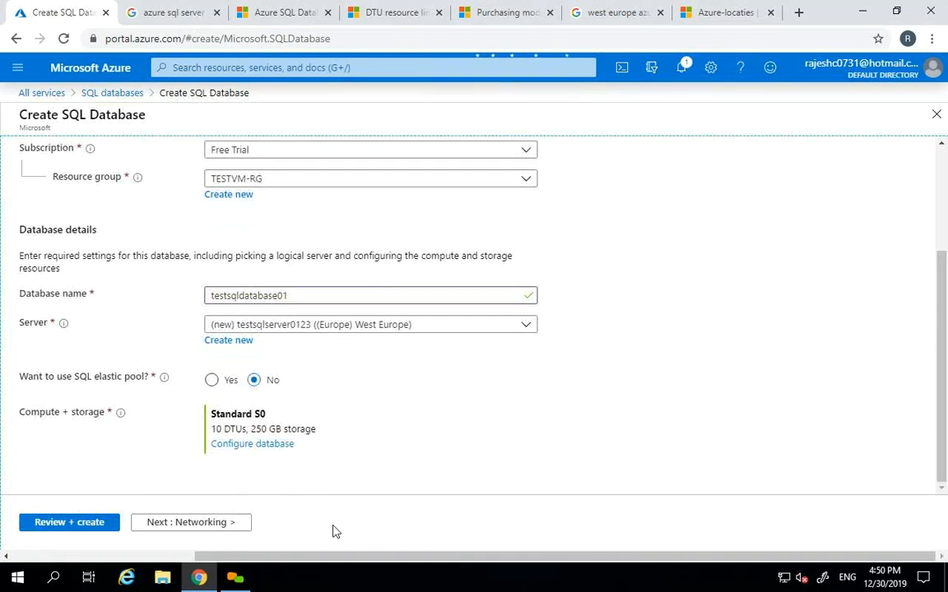
- Review and create the database, then dismiss the deployment notice and blade
left_click(51, 526)
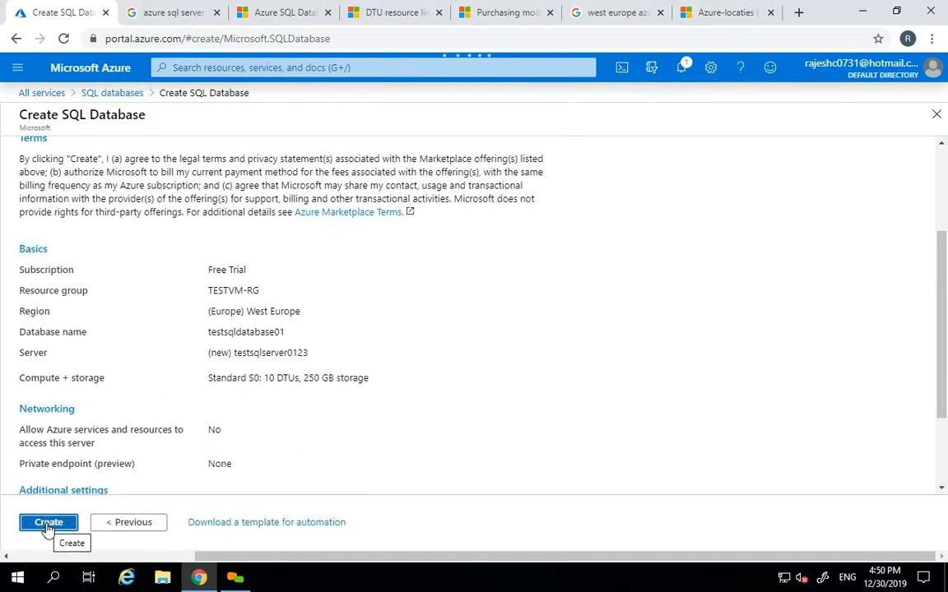
left_click(48, 526)
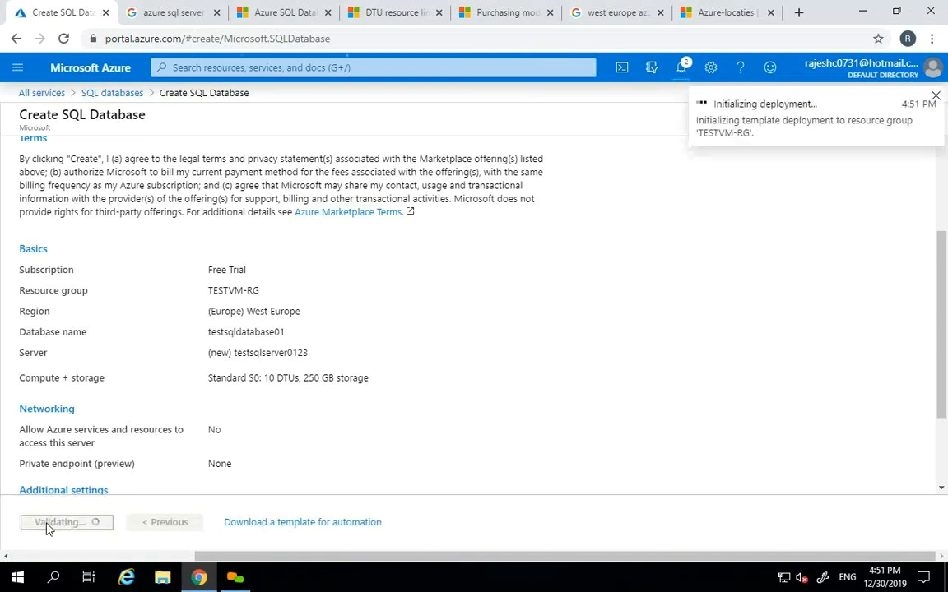
left_click(936, 96)
left_click(936, 116)
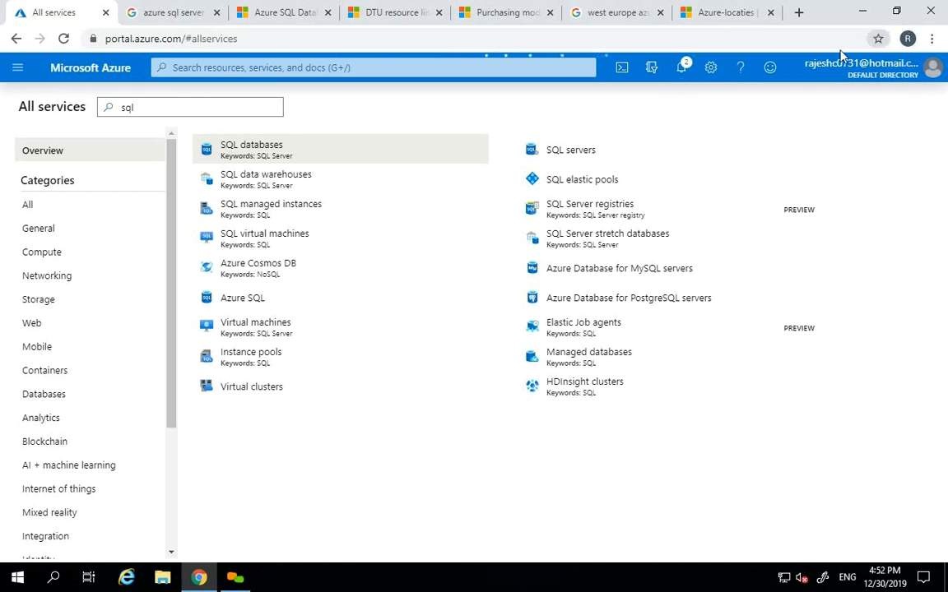
- Open and refresh the SQL databases list, checking notifications until the TESTVM-RG deployment succeeds
left_click(682, 71)
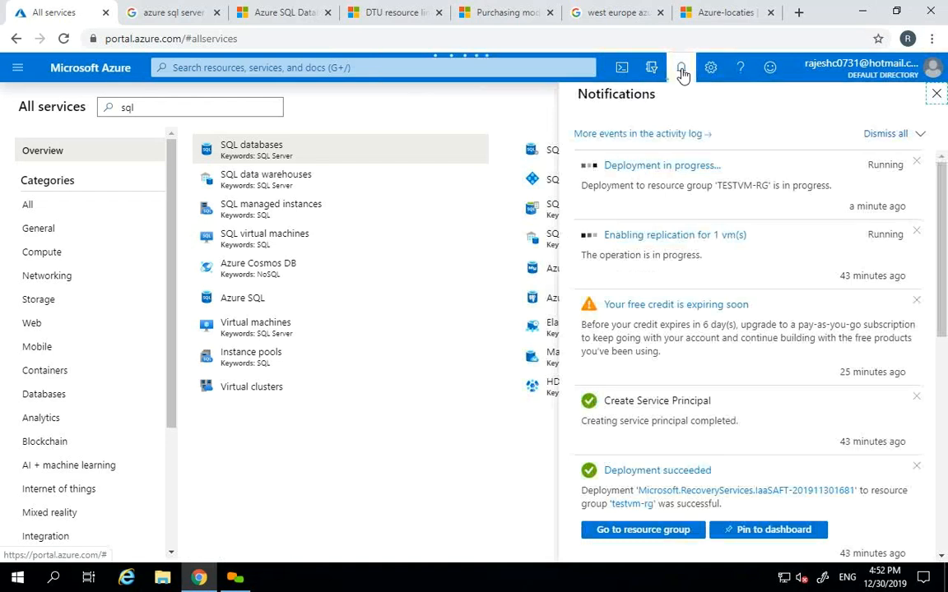
left_click(682, 71)
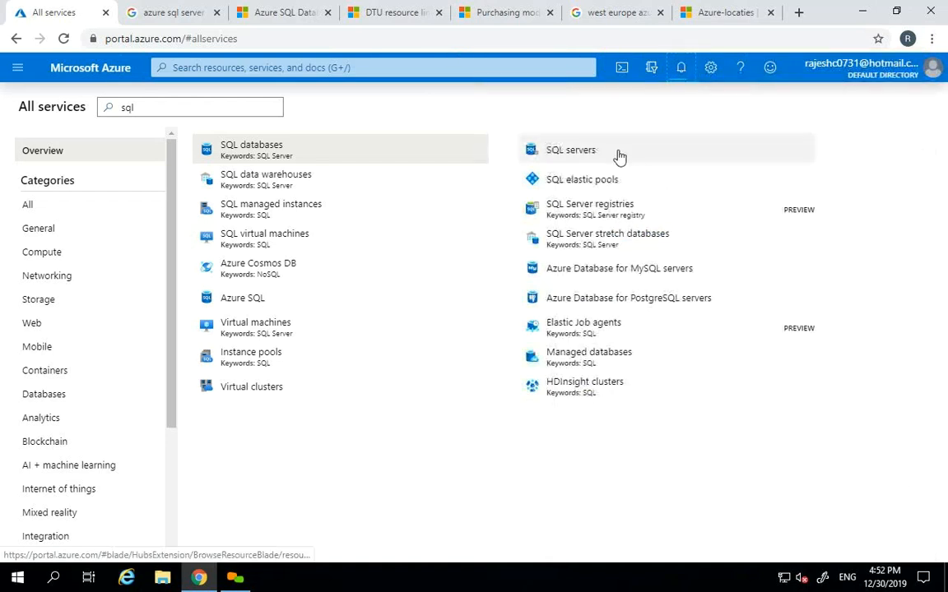
left_click(245, 145)
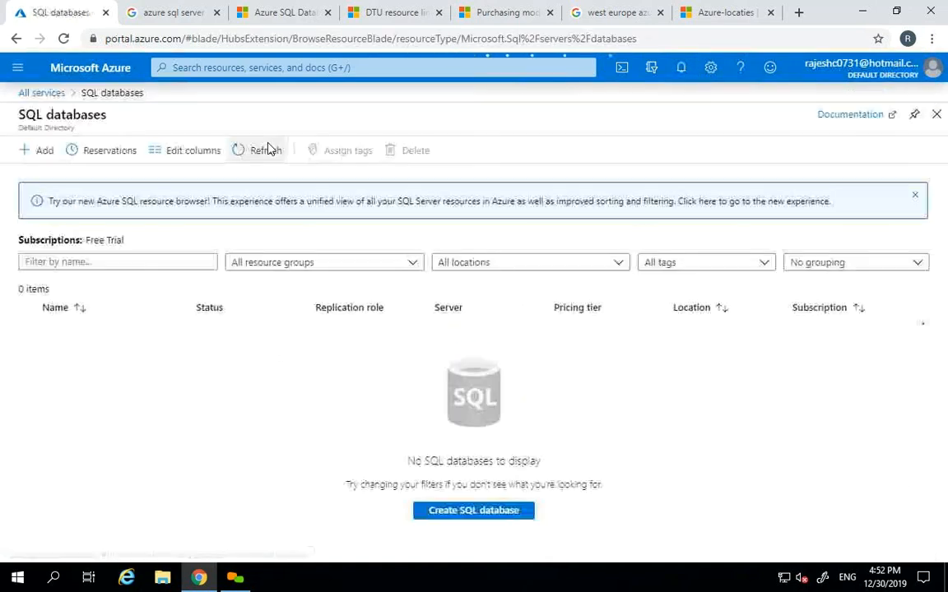
left_click(251, 153)
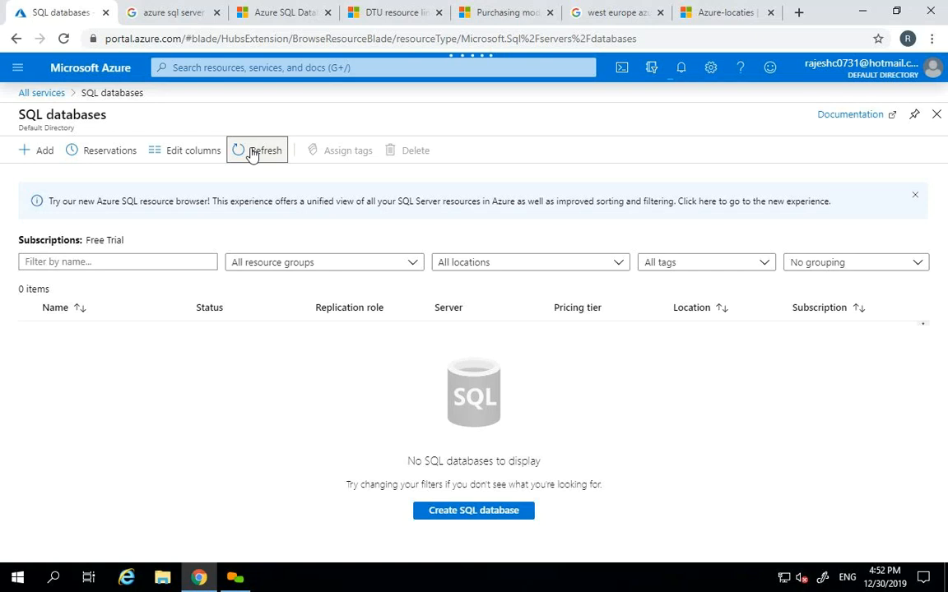
left_click(675, 74)
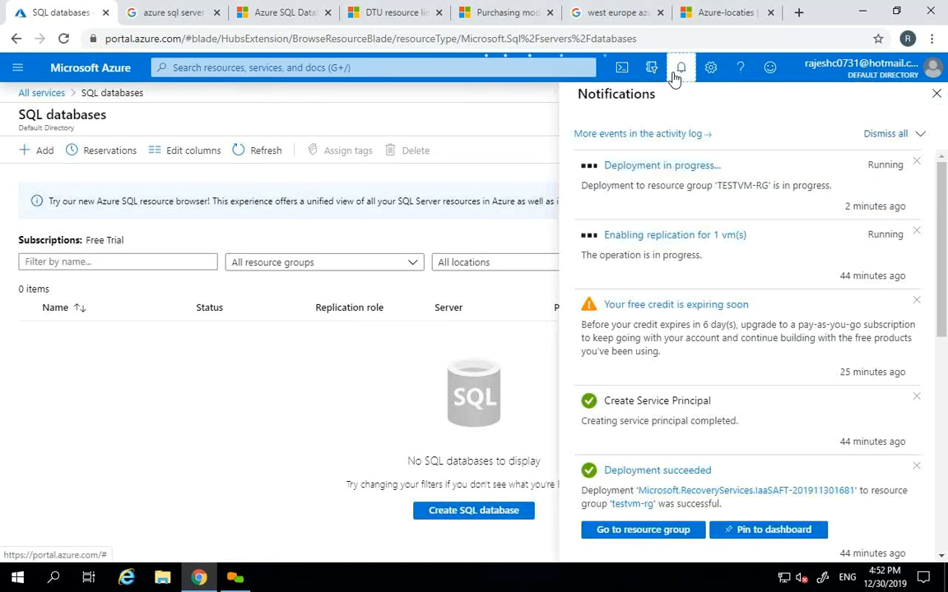
left_click(674, 73)
left_click(675, 72)
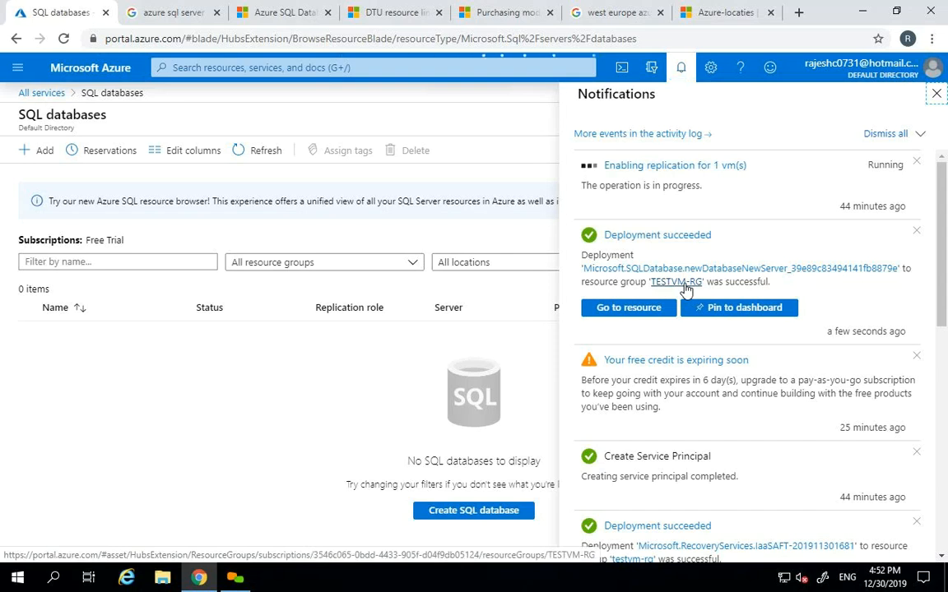
- Open testsqldatabase01 from the SQL databases list, reloading the list a few times
left_click(609, 316)
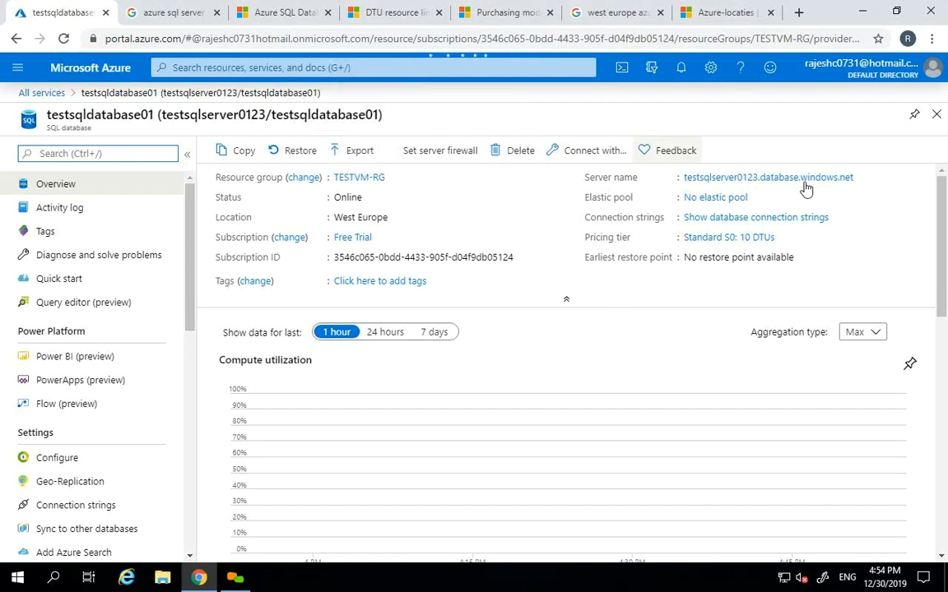
left_click(936, 120)
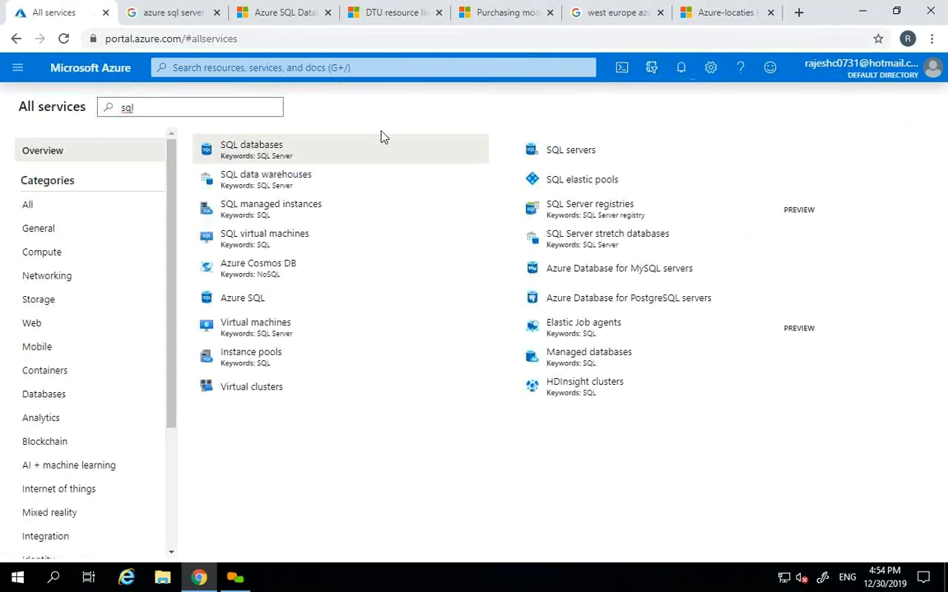
left_click(266, 154)
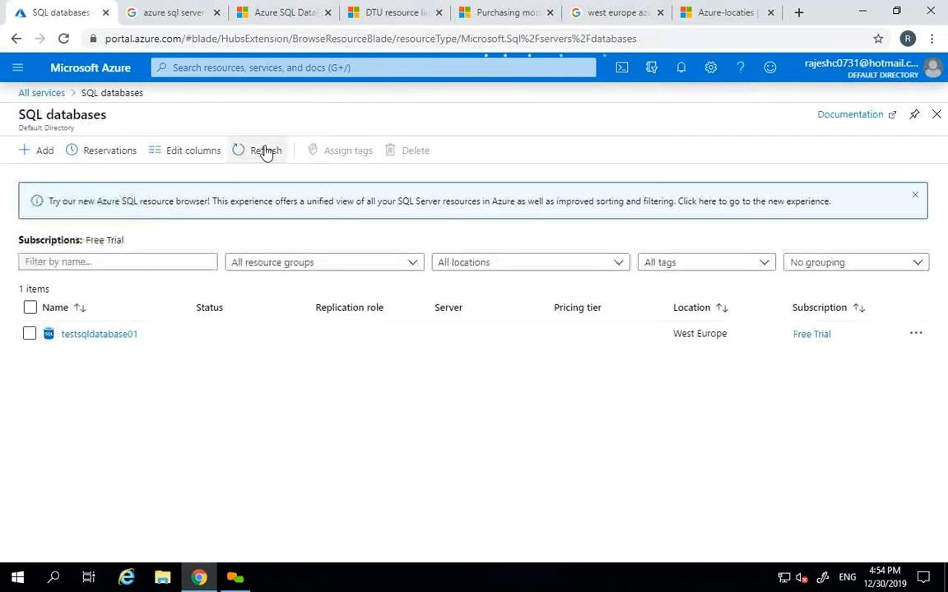
left_click(266, 151)
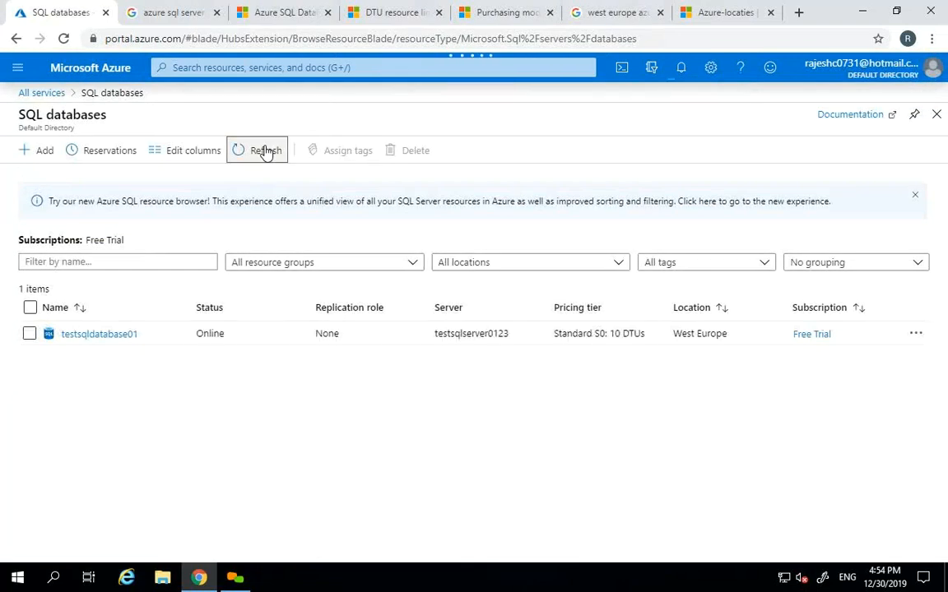
left_click(266, 151)
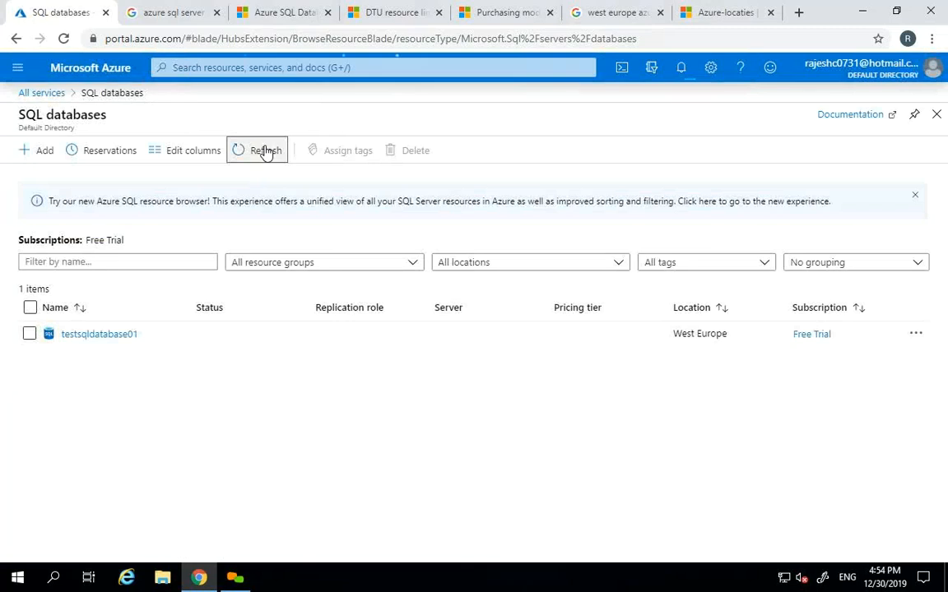
left_click(103, 336)
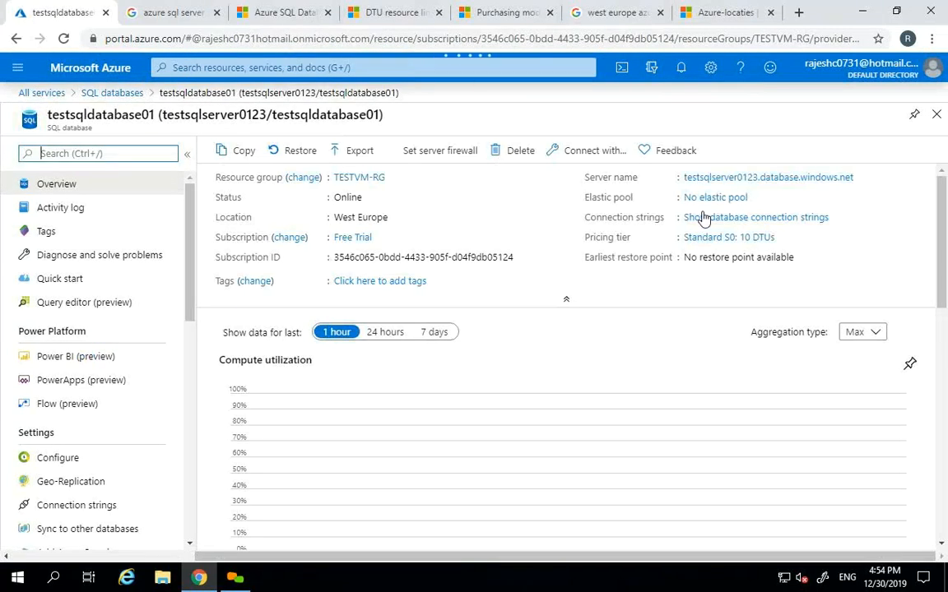
left_click(938, 115)
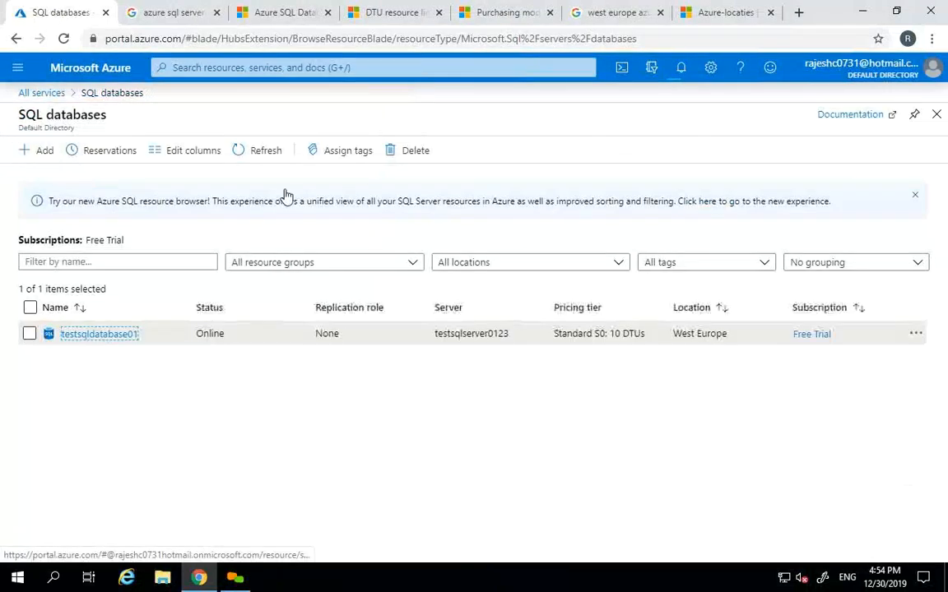
left_click(255, 153)
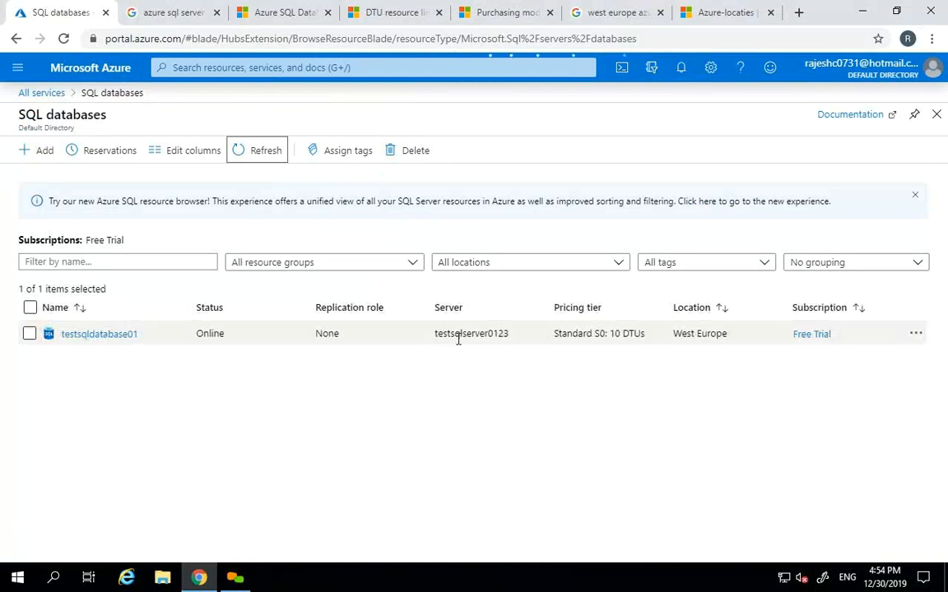
- Reopen testsqldatabase01's overview and highlight its server name testsqlserver0123.database.windows.net
left_click(99, 334)
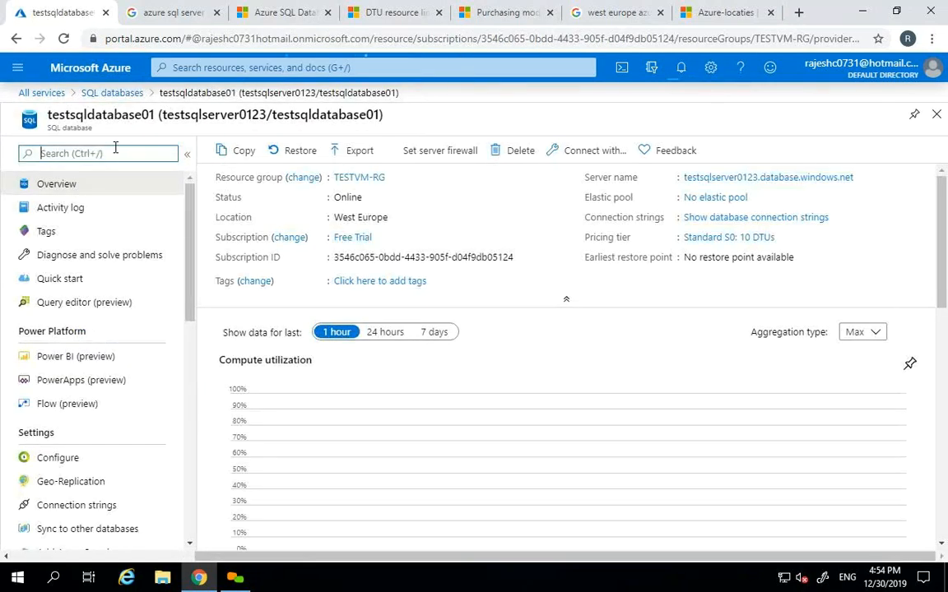
double_click(76, 127)
left_click_drag(585, 175, 637, 177)
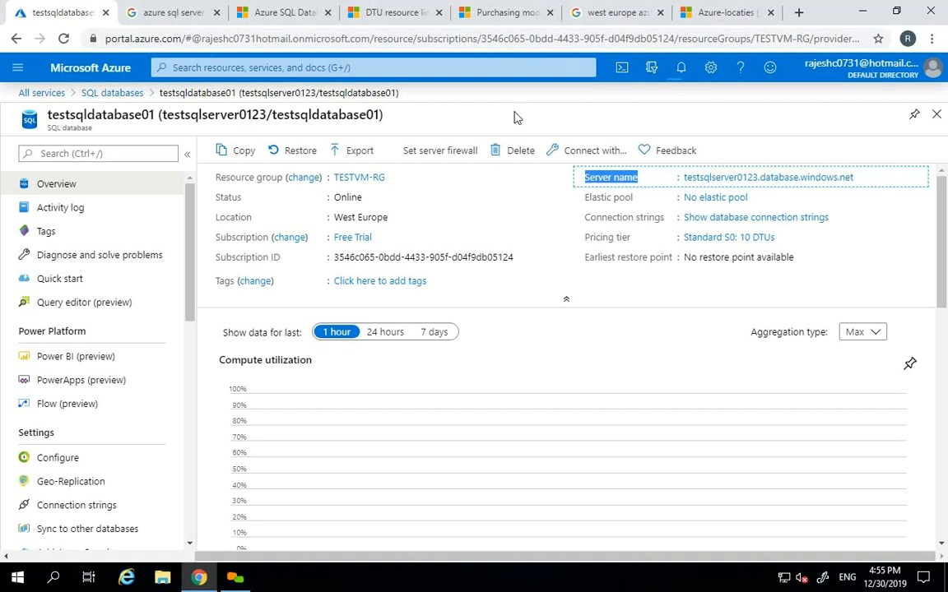
left_click(83, 125)
double_click(84, 126)
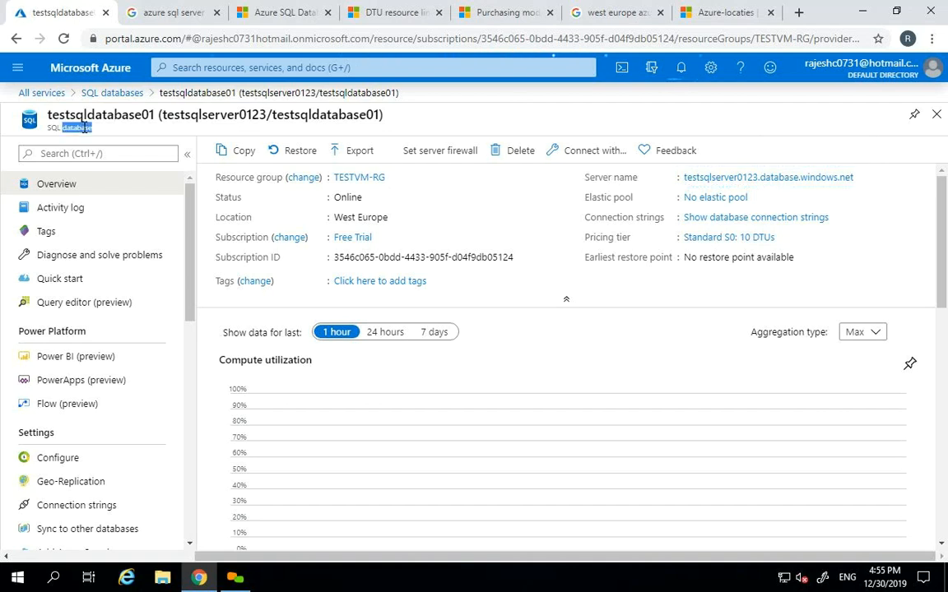
left_click(192, 224)
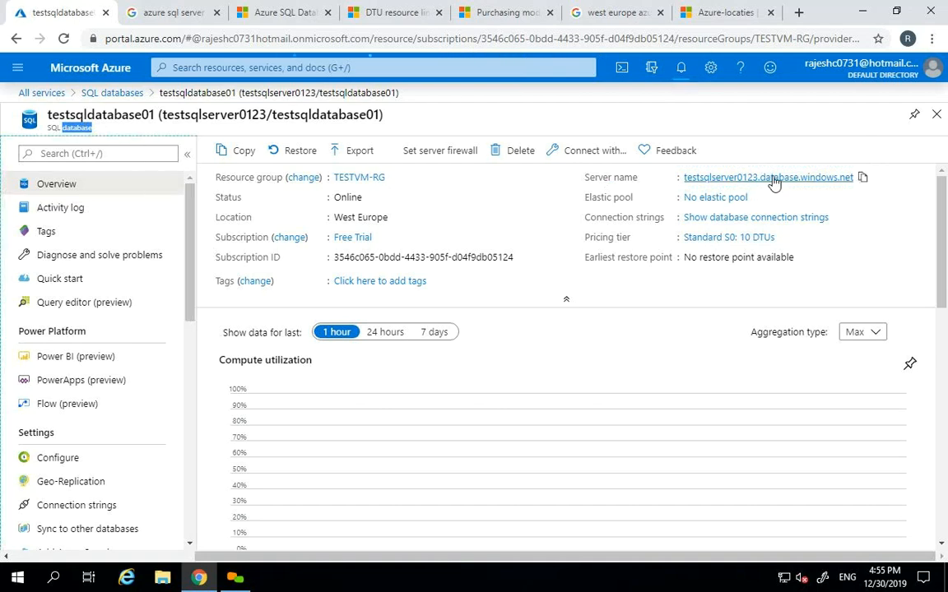
- Open server testsqlserver0123's overview and list the databases it hosts
left_click(761, 178)
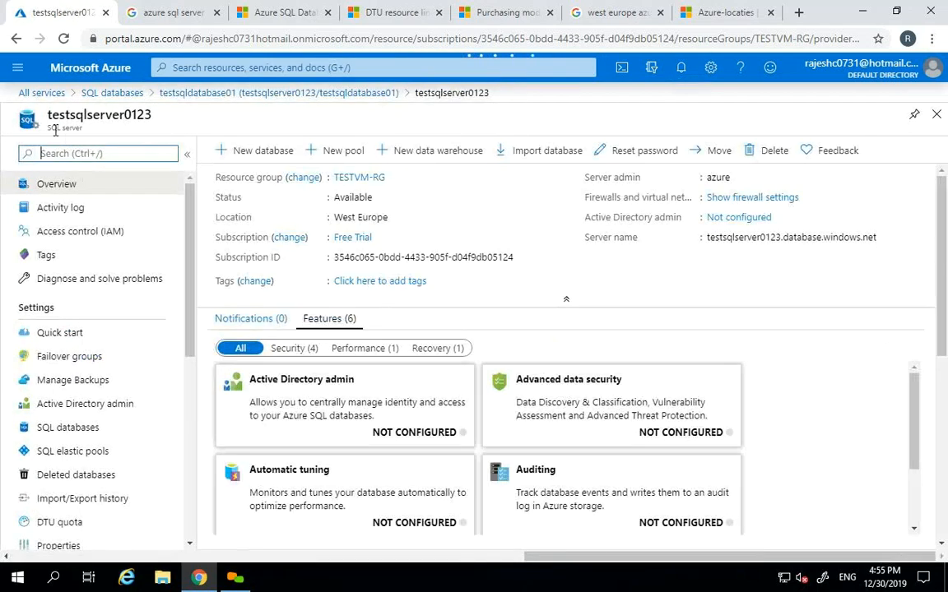
double_click(70, 128)
left_click(67, 129)
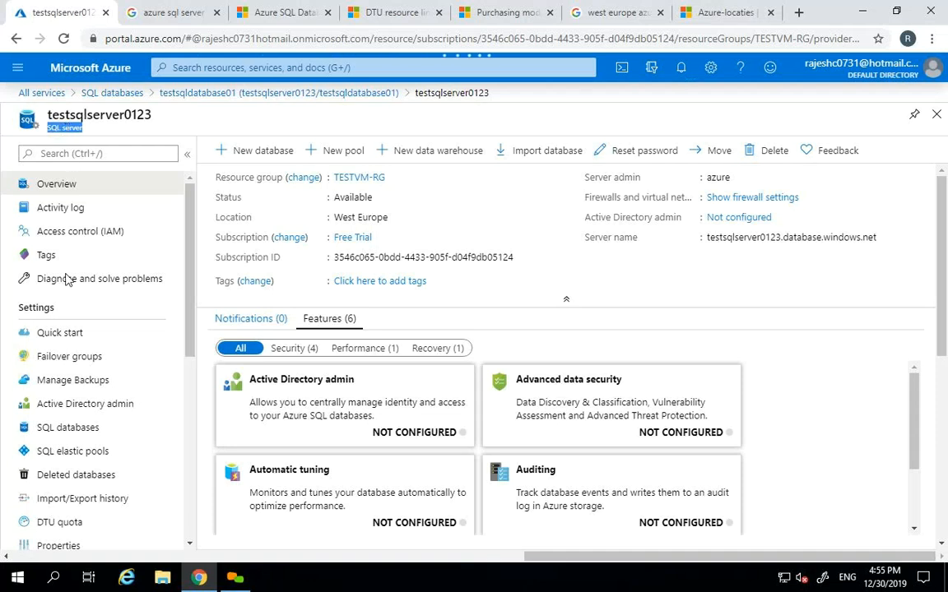
left_click(66, 428)
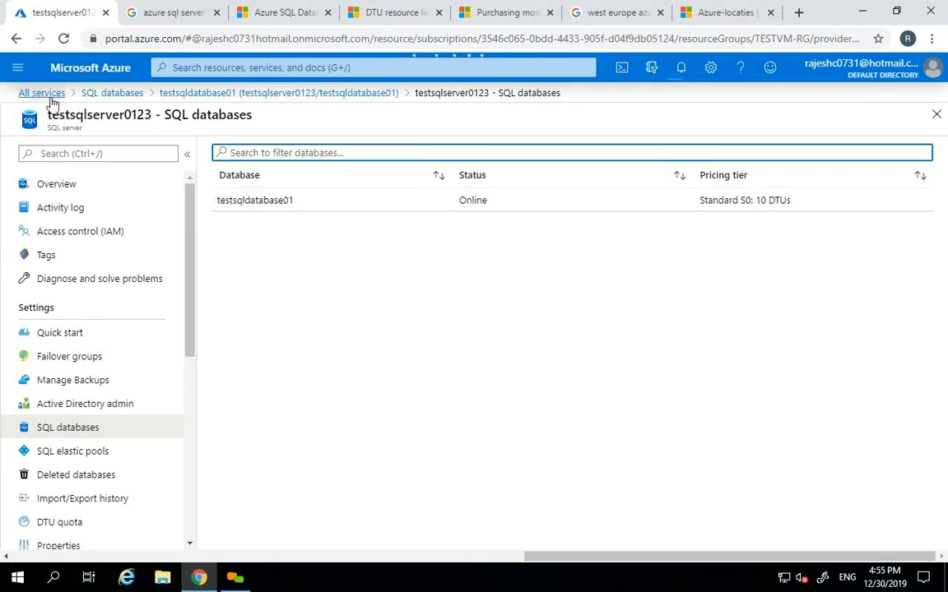
- Return to the full SQL databases list, refresh it, and start a new database
left_click(122, 93)
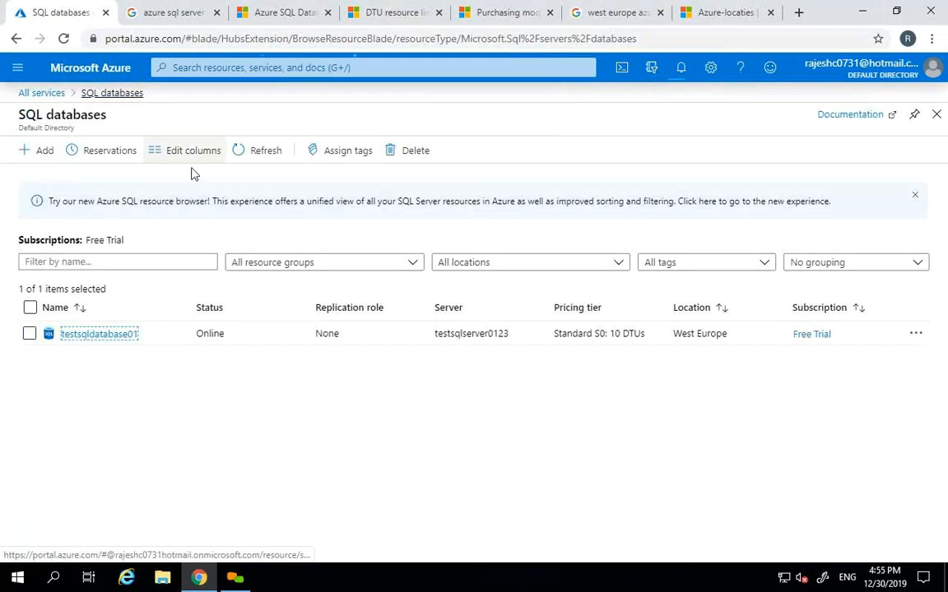
left_click(258, 152)
left_click(43, 158)
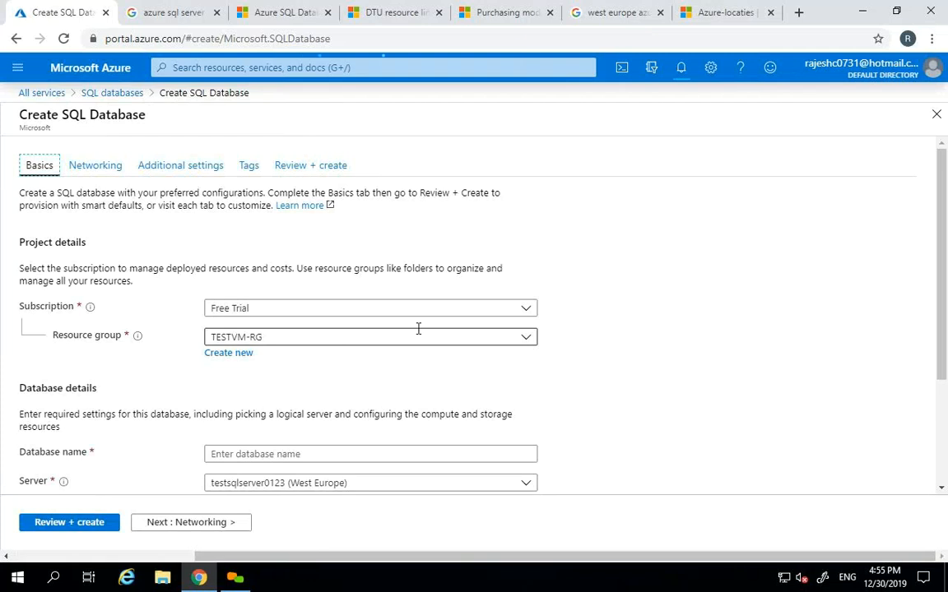
- Create database testsqldatabse02 on testsqlserver0123 at Standard S0 via Review + create
scroll(943, 343, "down", 2)
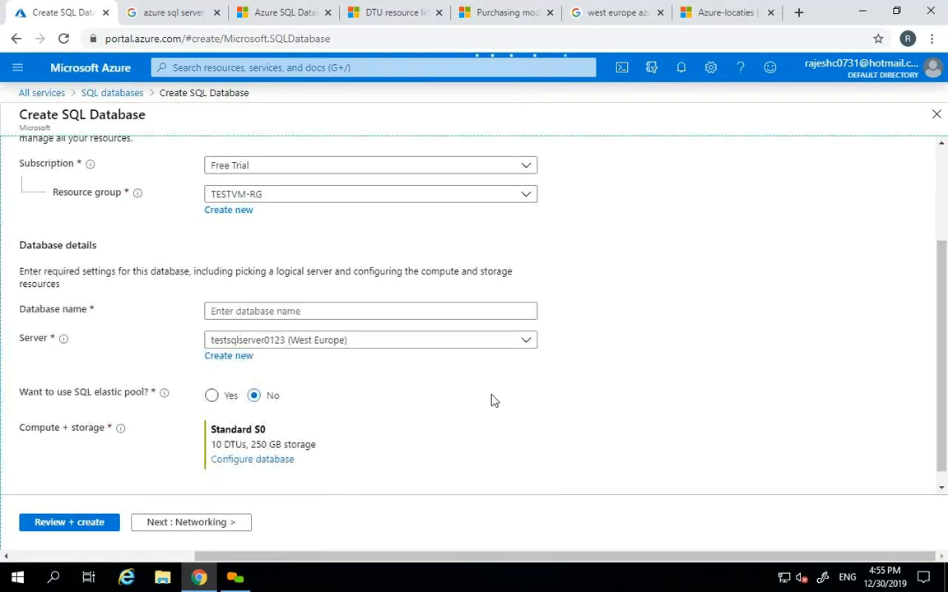
left_click(363, 309)
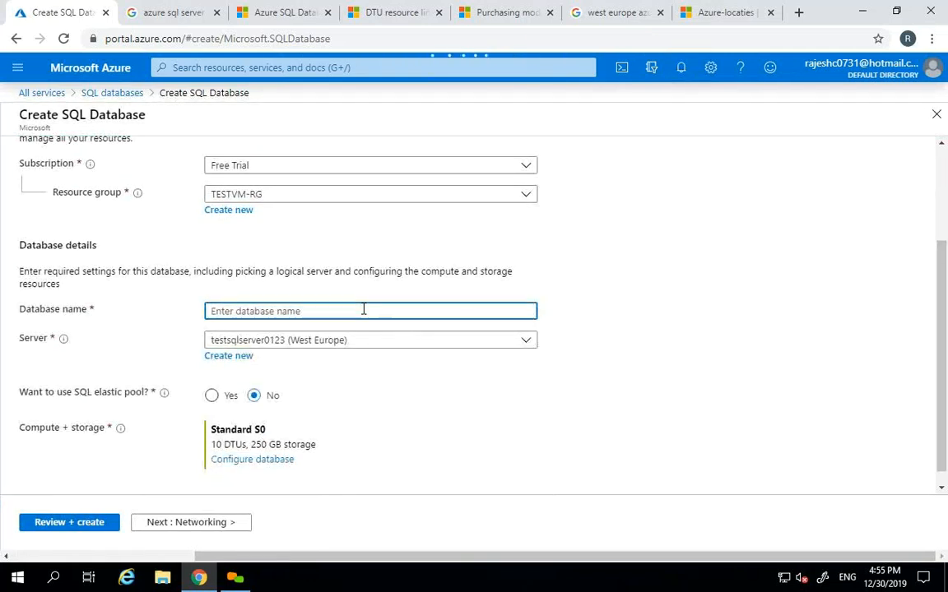
key("ctrl+v")
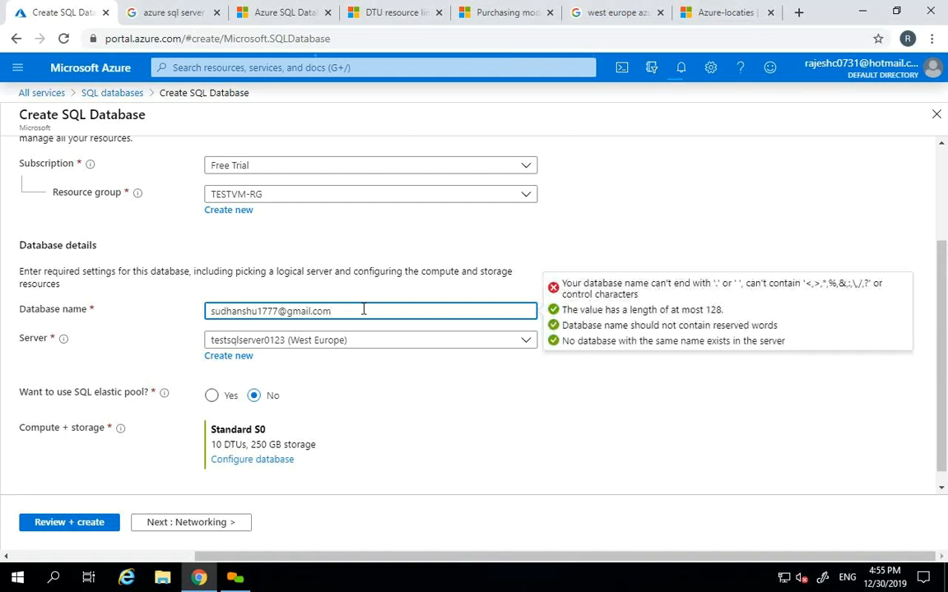
key("BackSpace")
key("BackSpace")
key("BackSpace")
key("BackSpace")
key("BackSpace")
key("BackSpace")
key("BackSpace")
key("BackSpace")
key("BackSpace")
key("BackSpace")
key("BackSpace")
key("BackSpace")
key("BackSpace")
key("BackSpace")
key("BackSpace")
key("BackSpace")
key("BackSpace")
key("BackSpace")
key("BackSpace")
key("BackSpace")
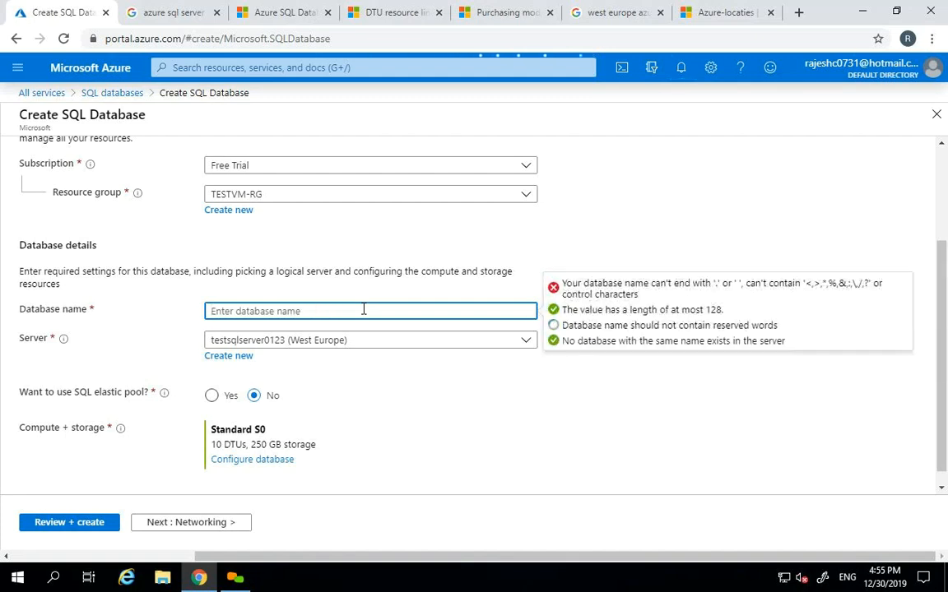
type("test")
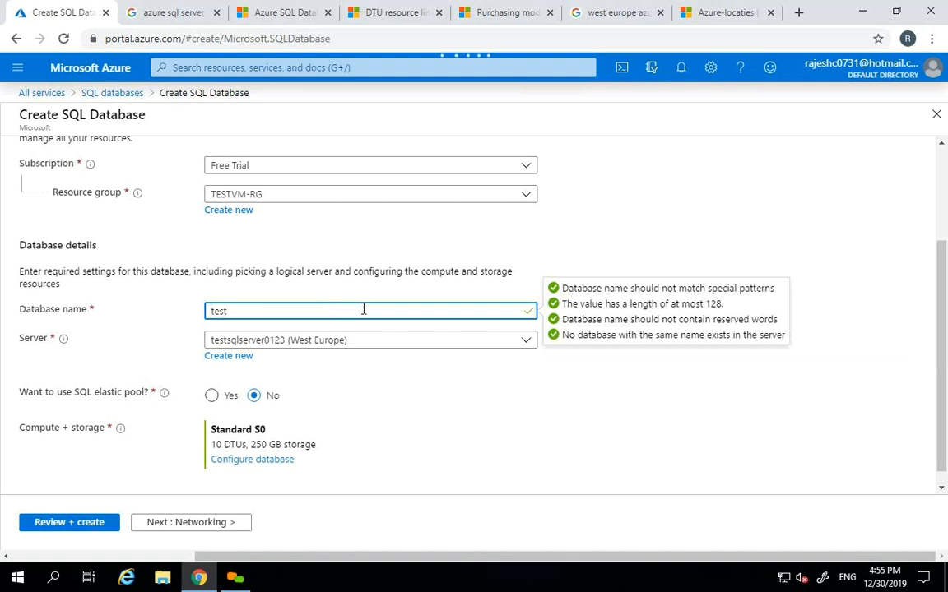
type("sqldatabse02")
key("Tab")
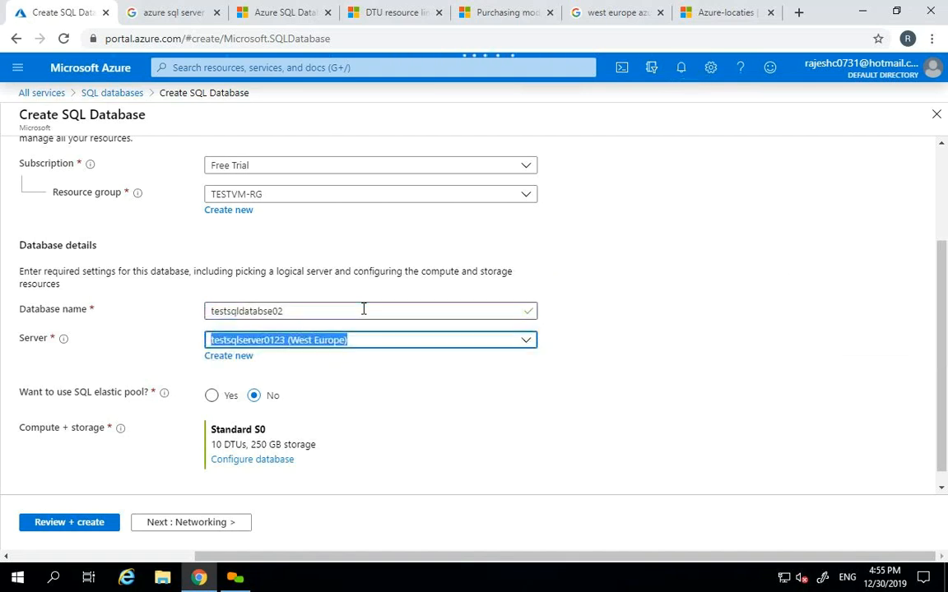
left_click_drag(943, 318, 932, 334)
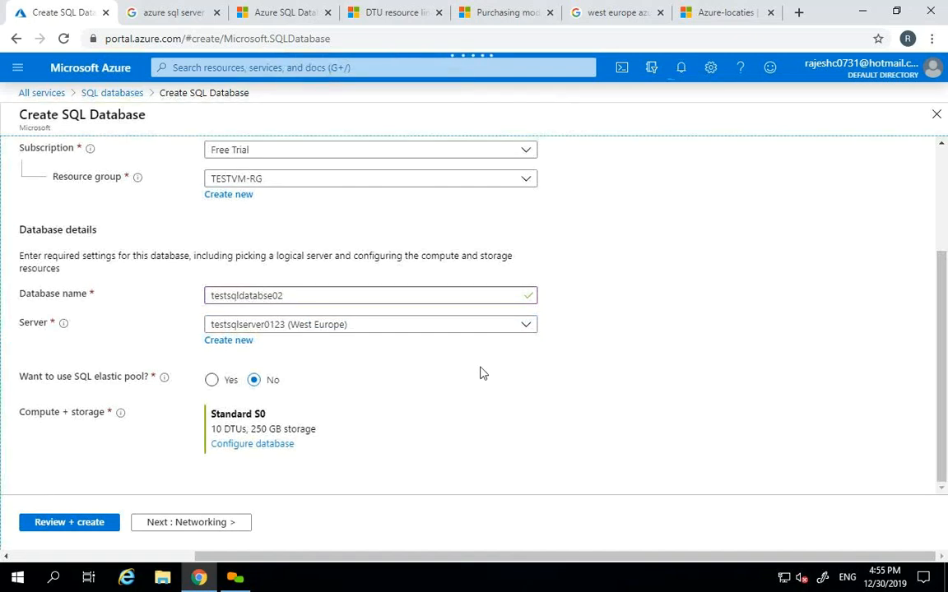
left_click(525, 327)
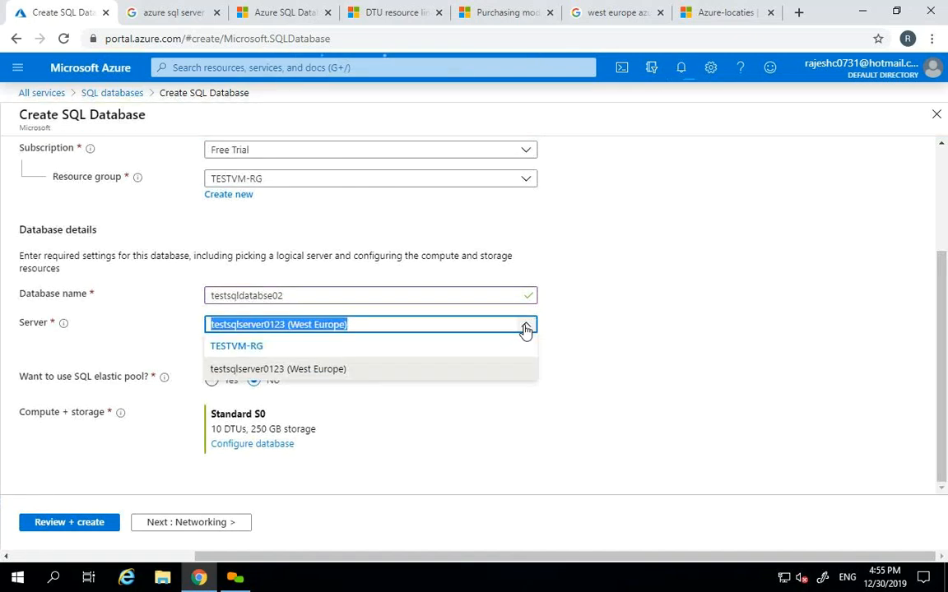
left_click(525, 328)
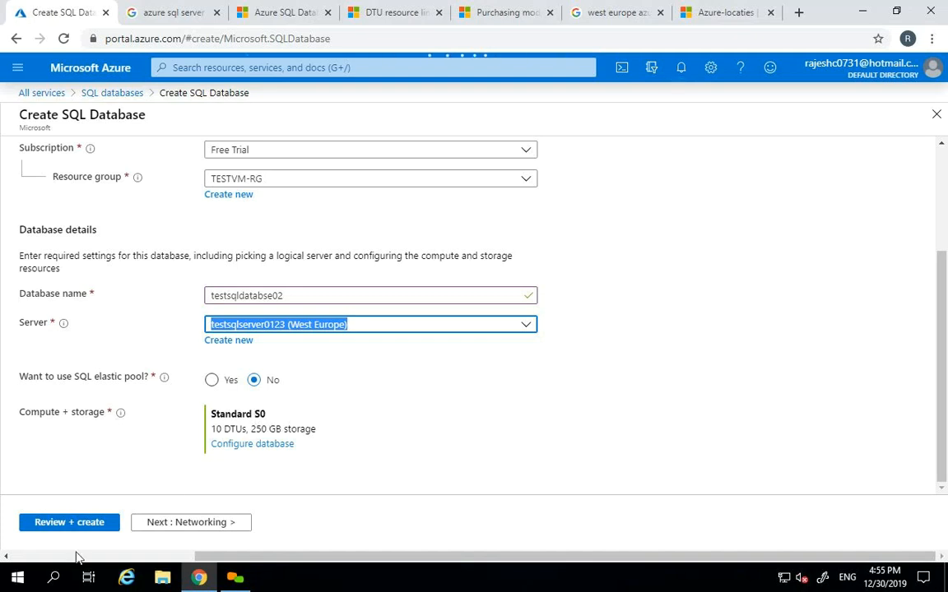
left_click(55, 525)
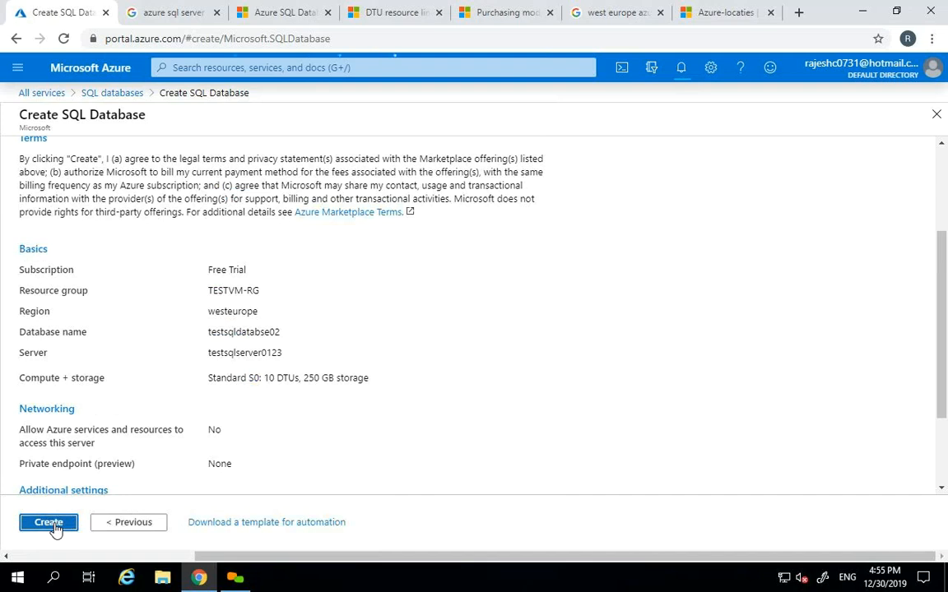
left_click(54, 524)
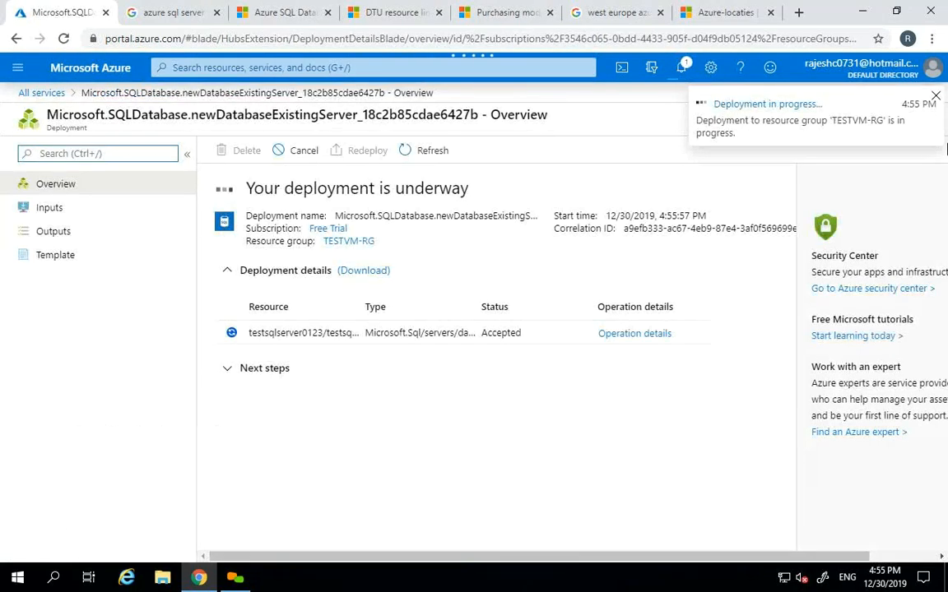
- Open the SQL databases list and refresh it repeatedly, waiting for the new database
left_click(936, 95)
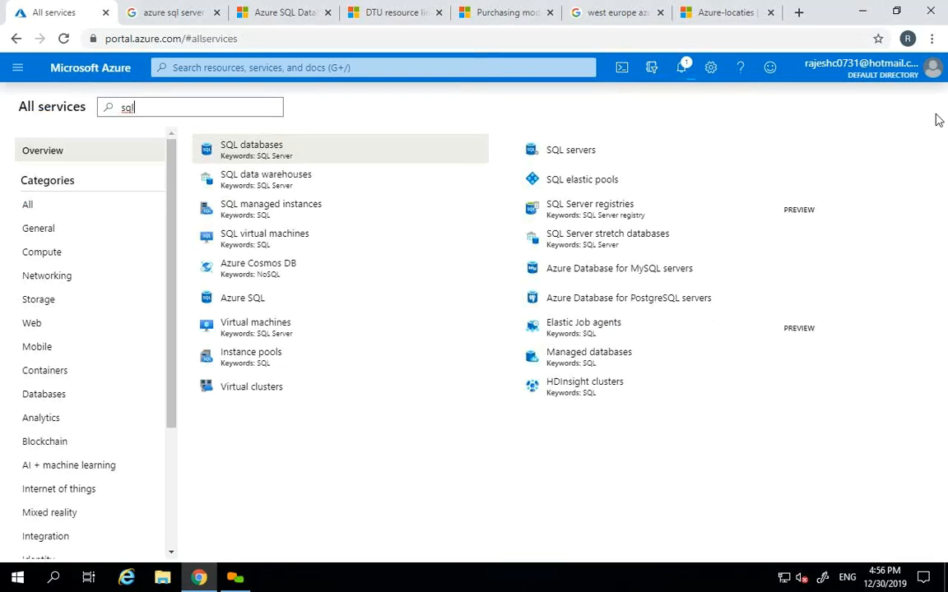
left_click(18, 68)
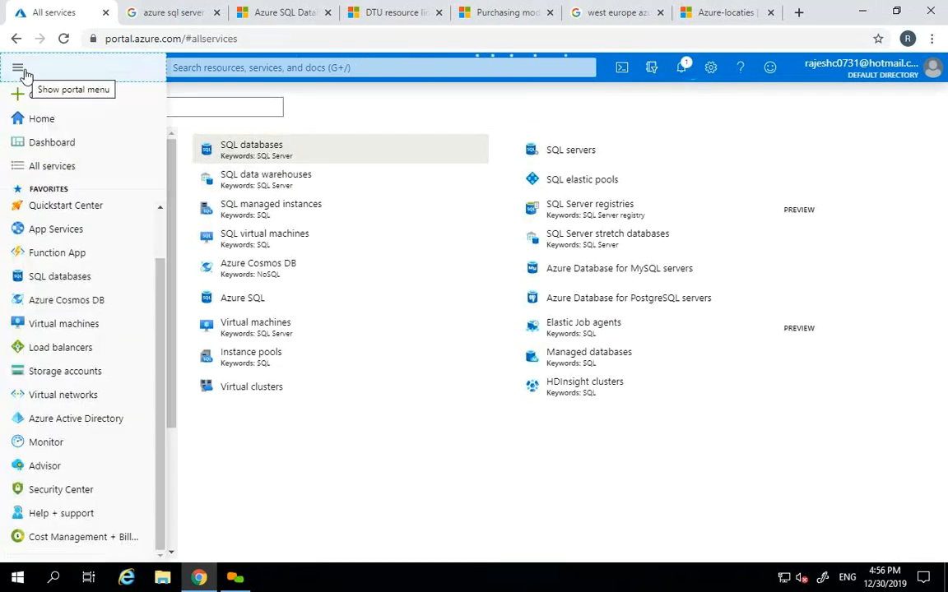
left_click(255, 148)
left_click(250, 154)
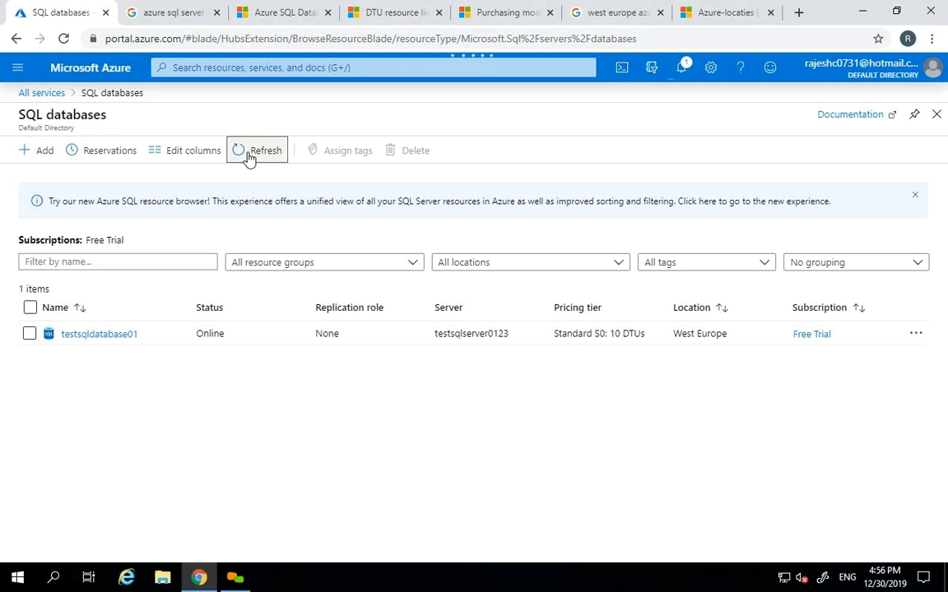
left_click(250, 154)
left_click(250, 154)
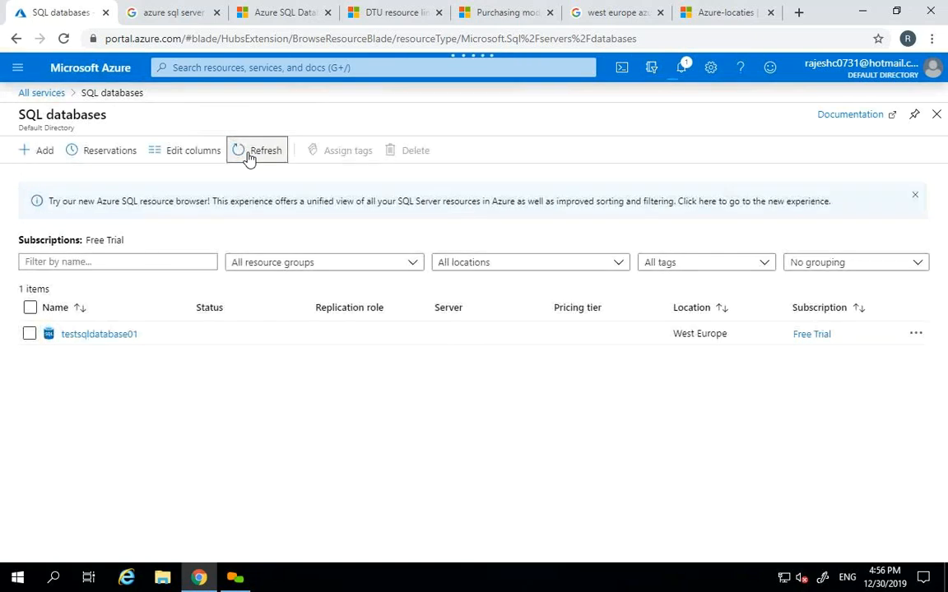
left_click(250, 154)
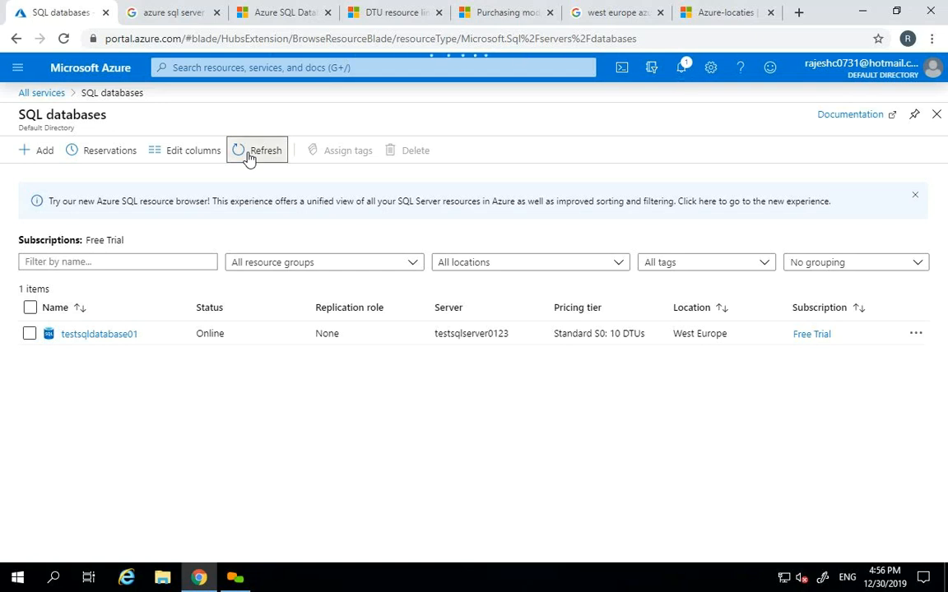
left_click(250, 155)
left_click(250, 157)
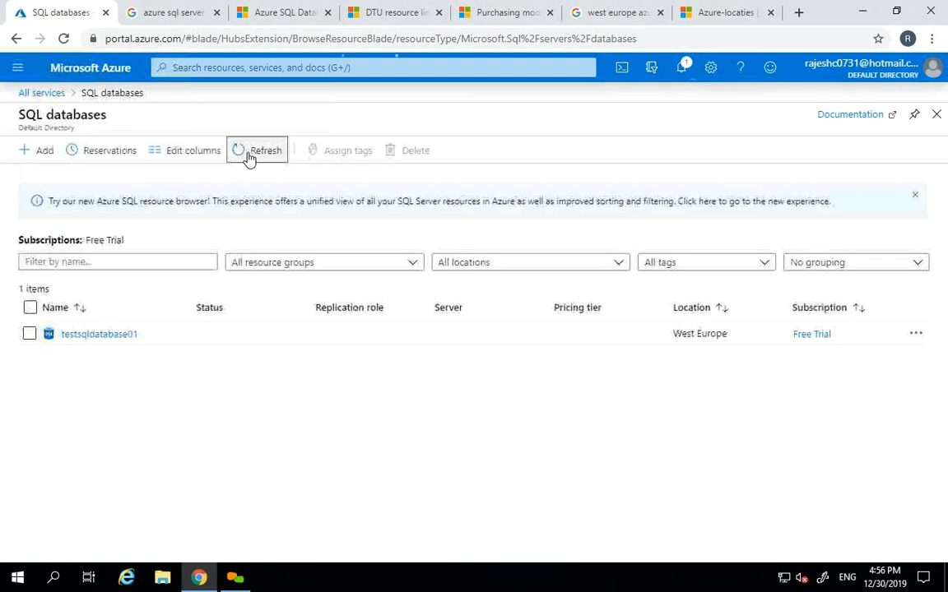
left_click(249, 157)
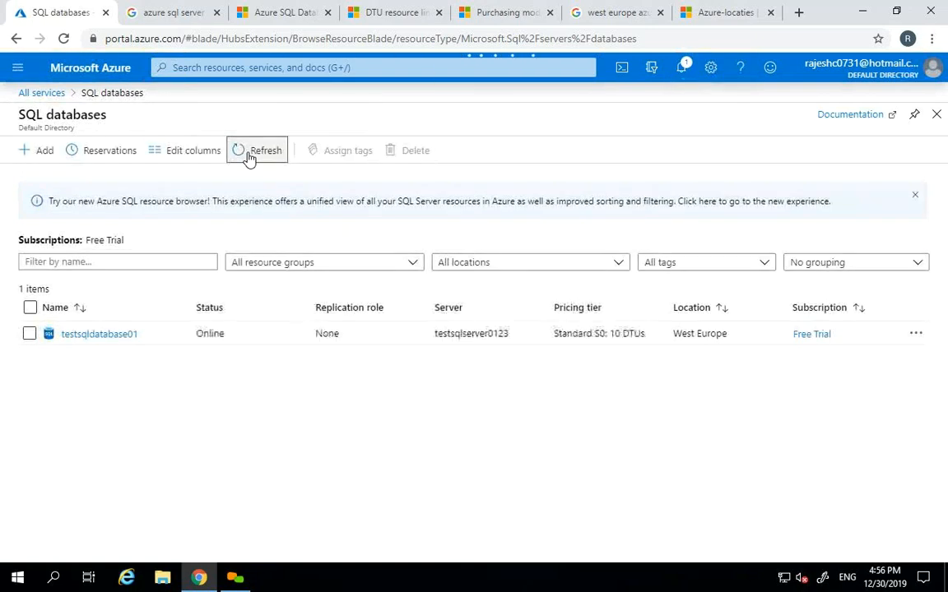
left_click(249, 156)
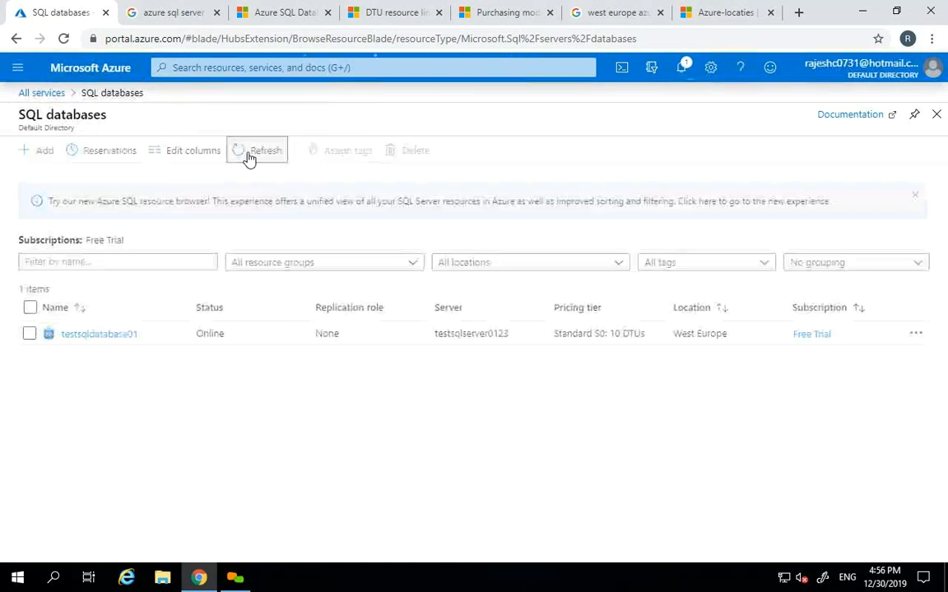
- Check notifications between refreshes and highlight testsqldatabase01's server testsqlserver0123
left_click(682, 69)
left_click(682, 72)
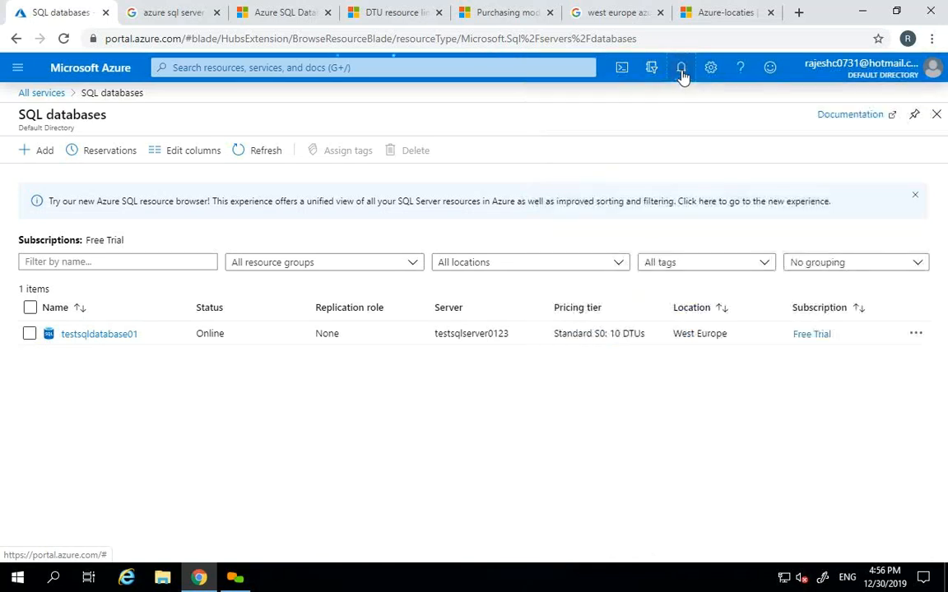
left_click(254, 155)
left_click(254, 155)
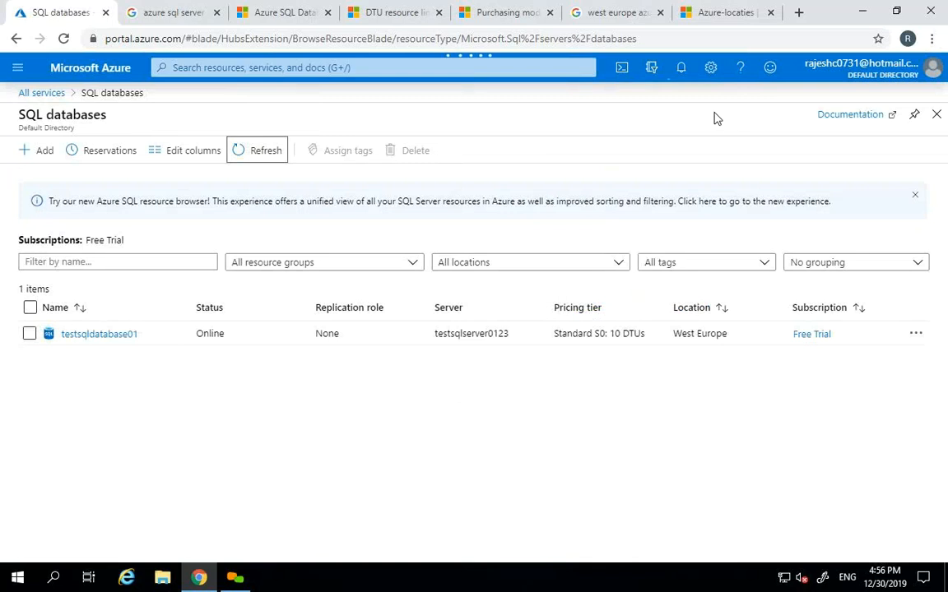
left_click(680, 82)
left_click(679, 73)
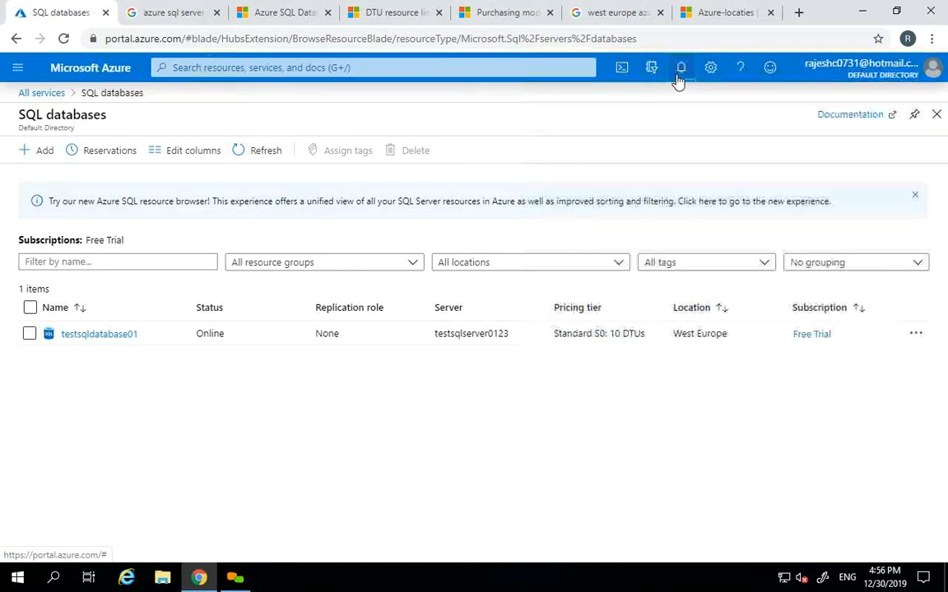
left_click(258, 152)
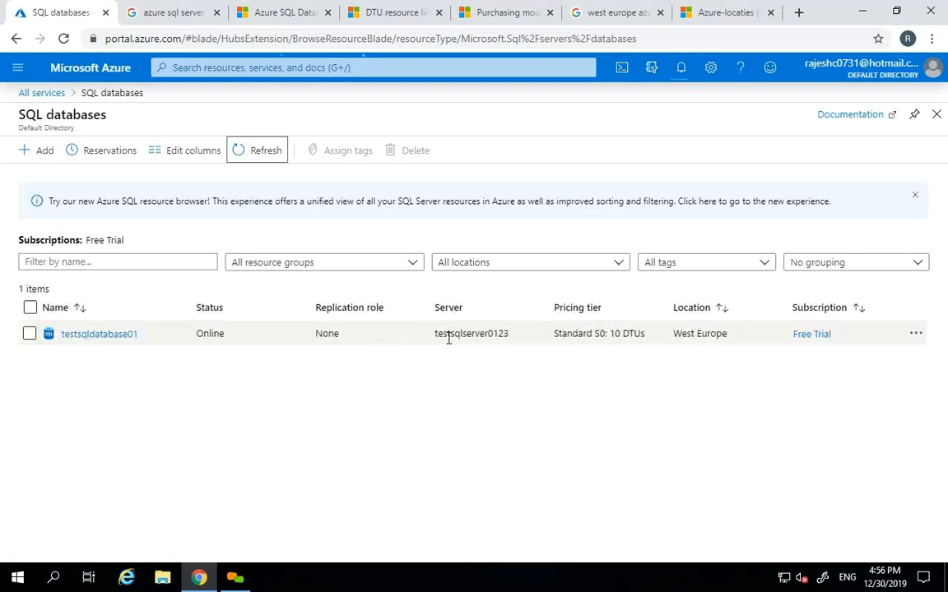
left_click_drag(435, 333, 501, 334)
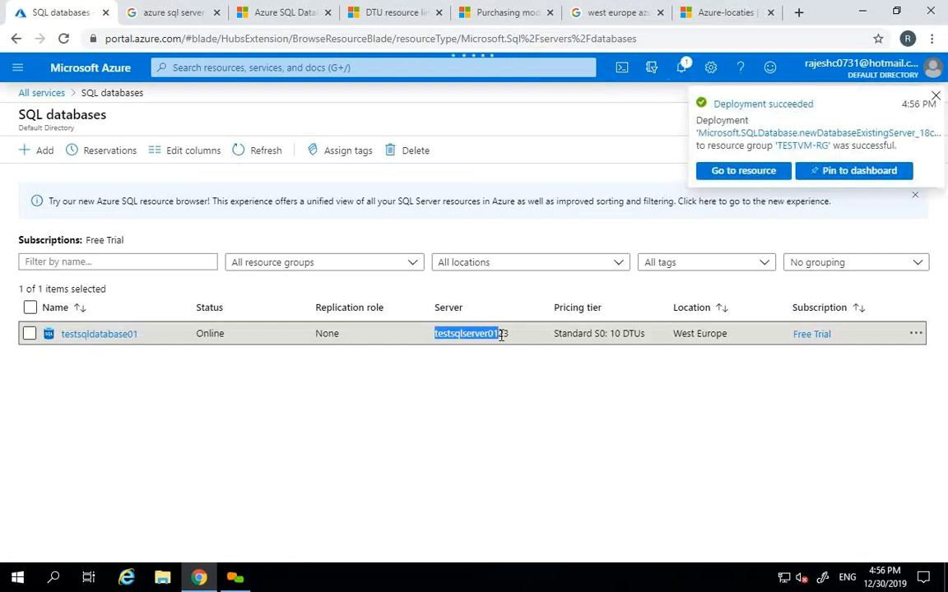
left_click(249, 151)
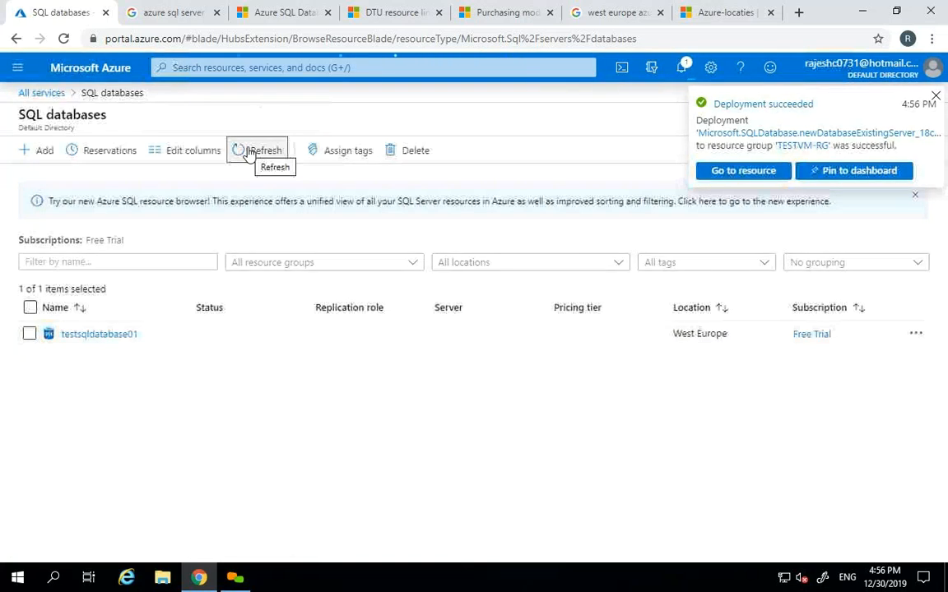
left_click(249, 154)
left_click(249, 155)
left_click(249, 155)
left_click(250, 155)
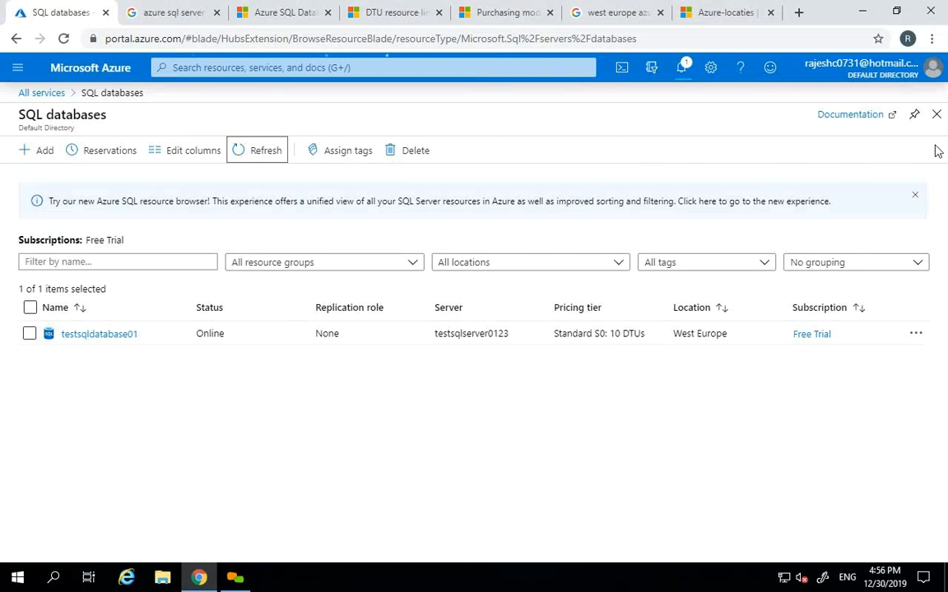
- Reopen the SQL databases list, confirm deployment success in notifications, and open testsqldatabse02
left_click(938, 118)
left_click(266, 152)
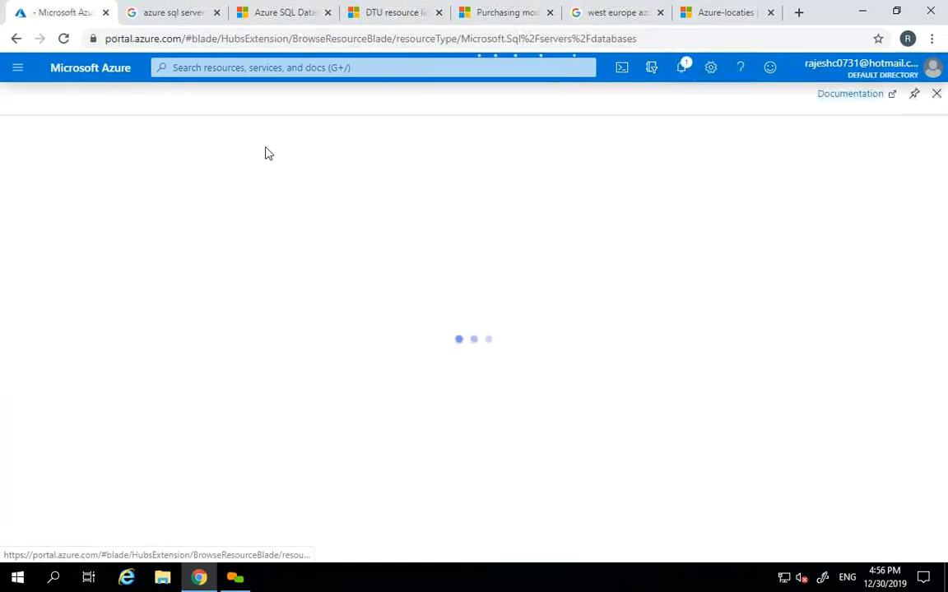
left_click(262, 155)
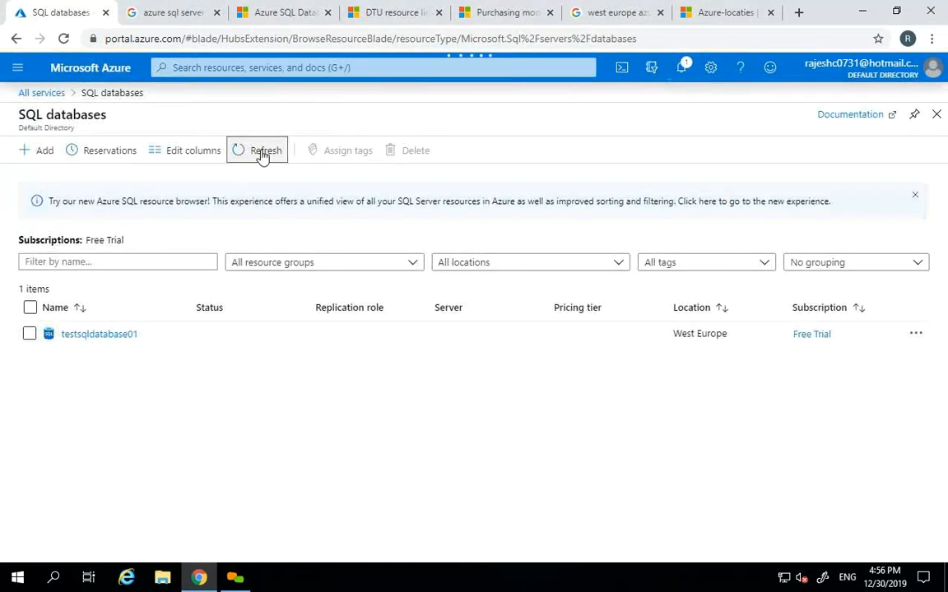
left_click(263, 157)
left_click(262, 156)
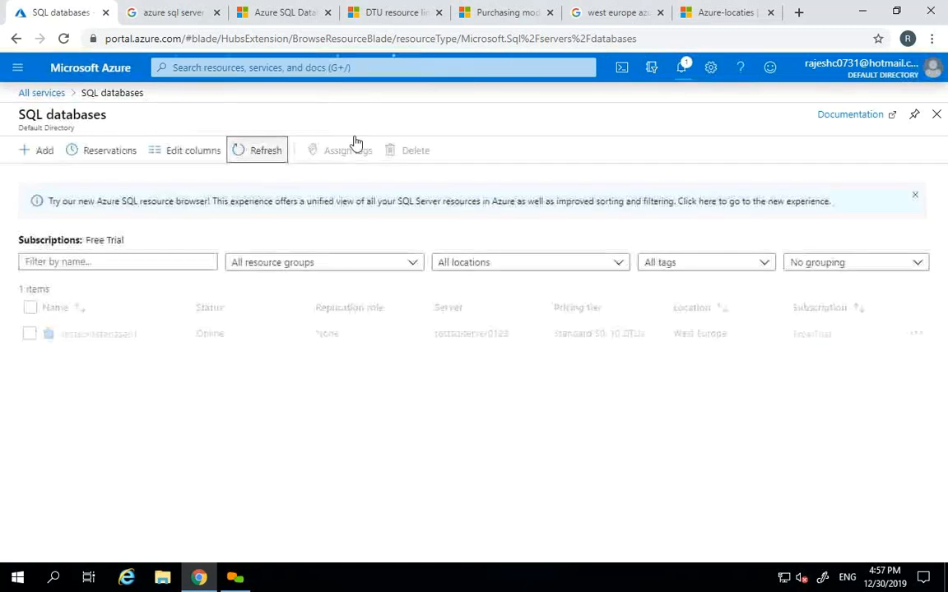
left_click(681, 74)
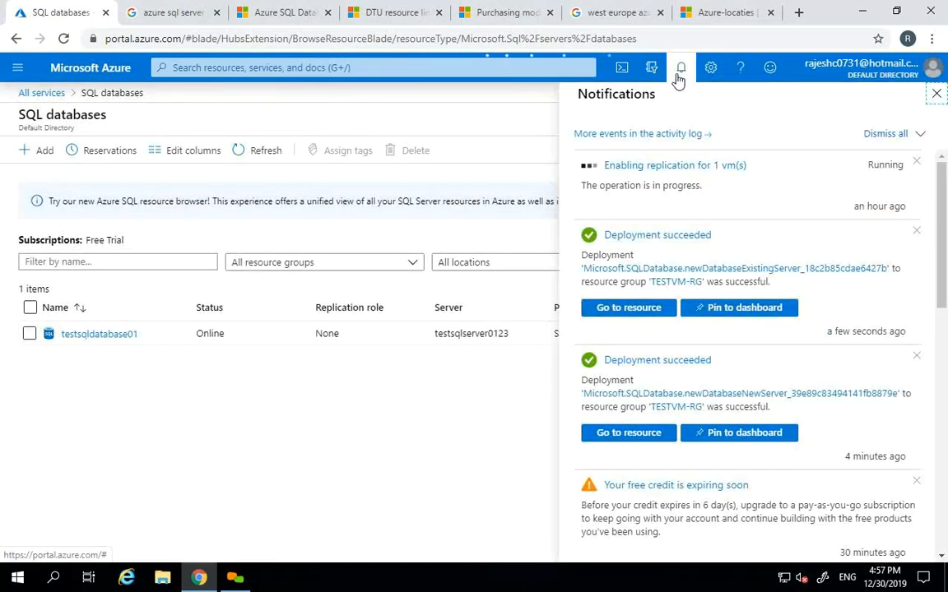
left_click(632, 308)
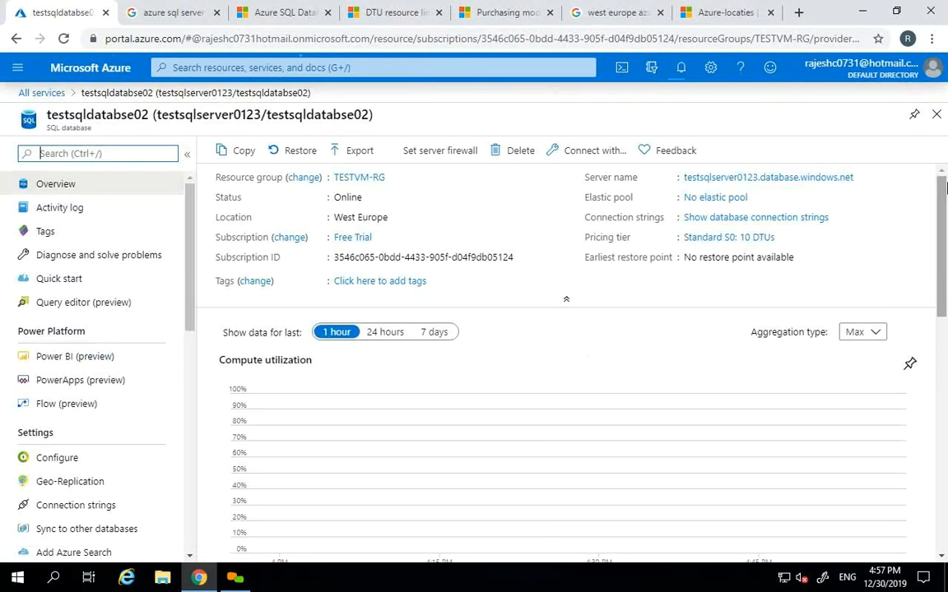
- Close testsqldatabse02 and view both Standard S0 databases online in the SQL databases list
left_click(936, 114)
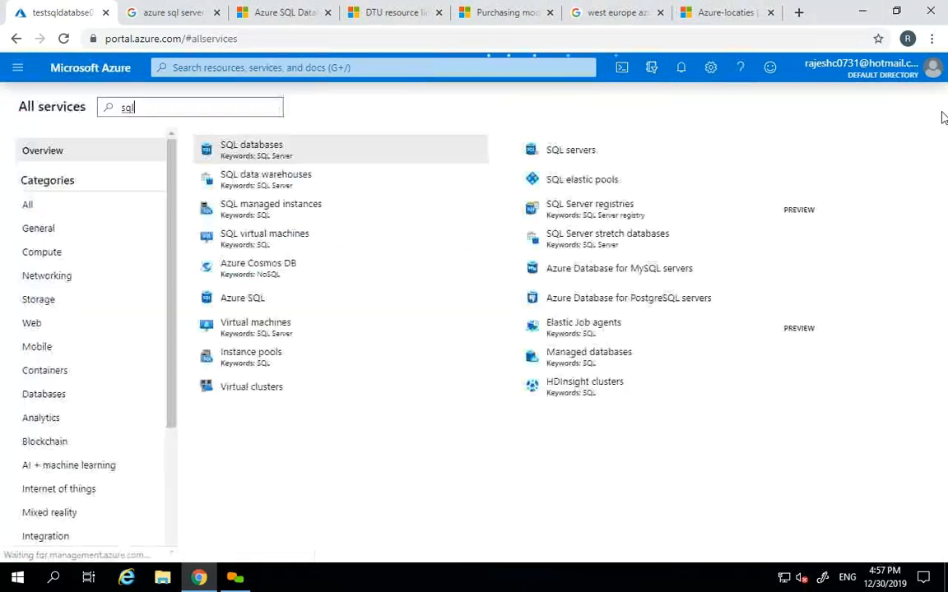
left_click(282, 162)
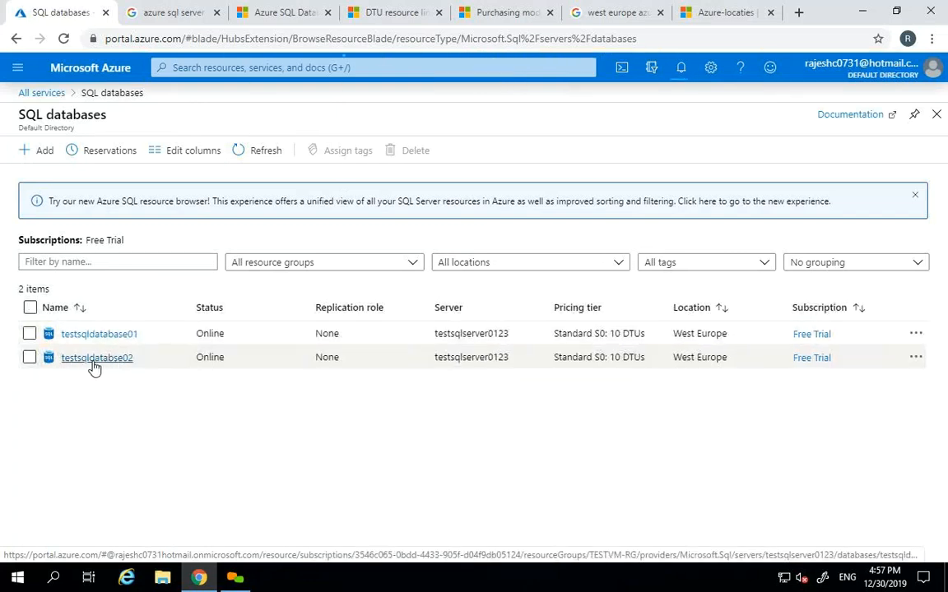
left_click(128, 360)
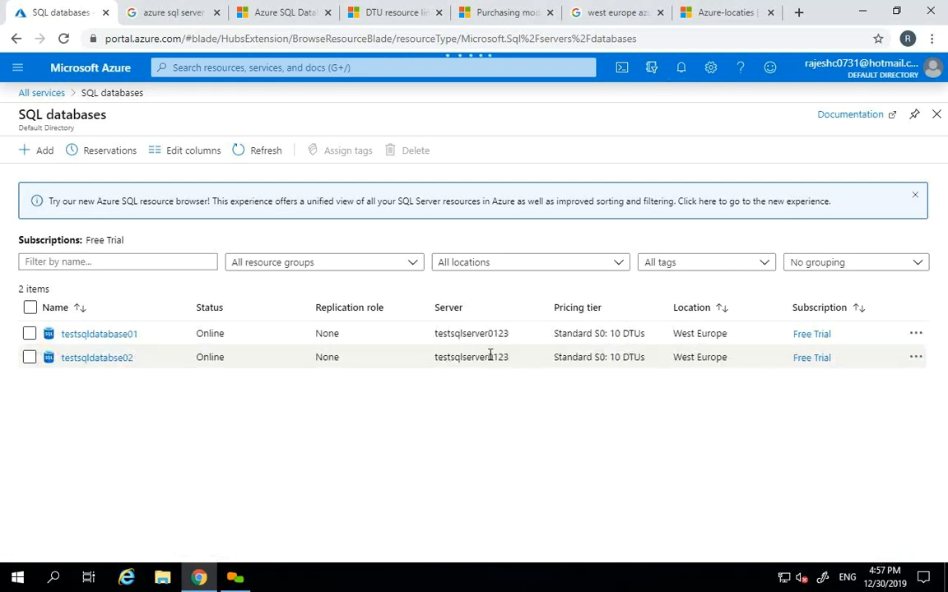
left_click(19, 70)
- Open the SQL servers list from All services
left_click(47, 165)
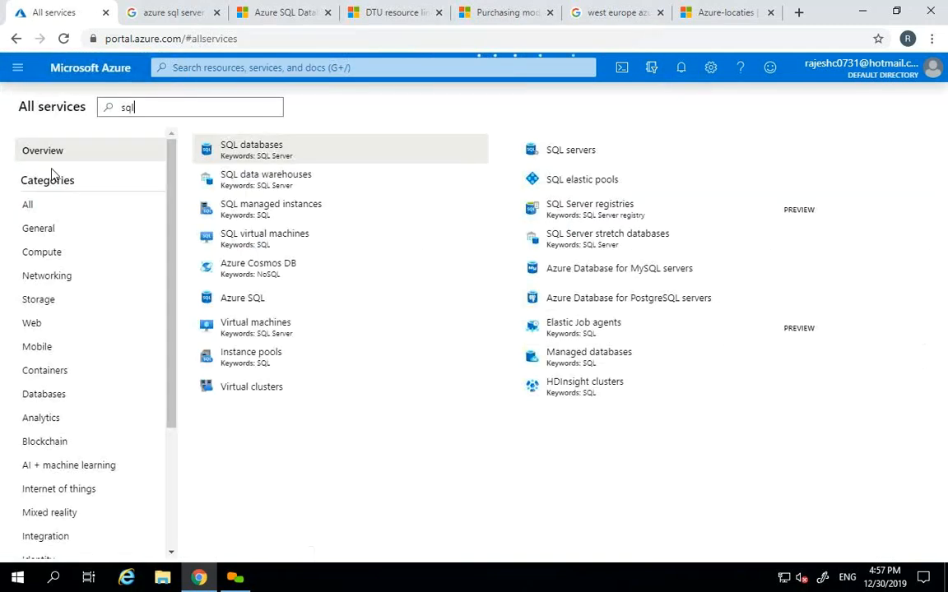
mouse_move(264, 148)
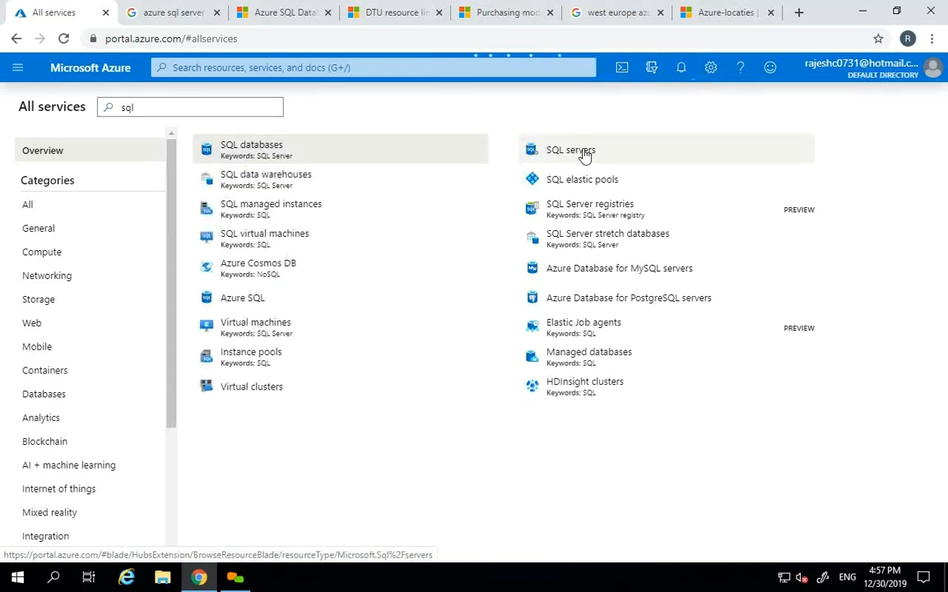
mouse_move(584, 157)
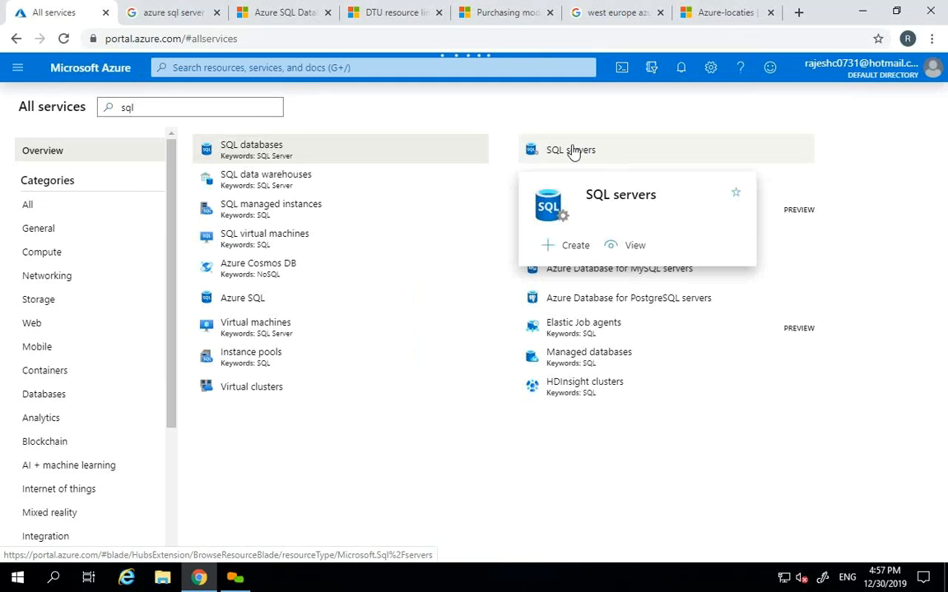
left_click(584, 154)
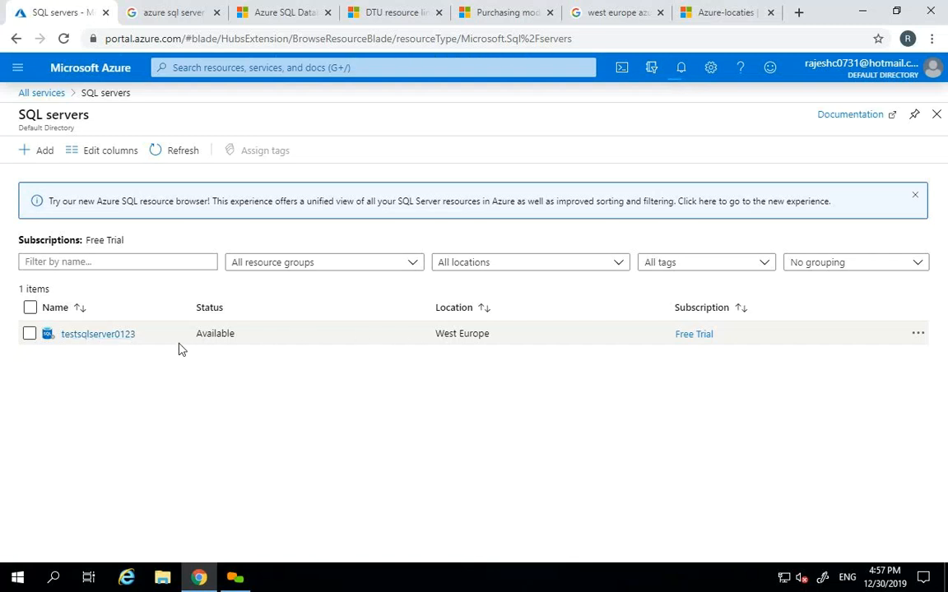
- Open testsqlserver0123, review its SQL databases and overview, and start a new database
left_click(98, 334)
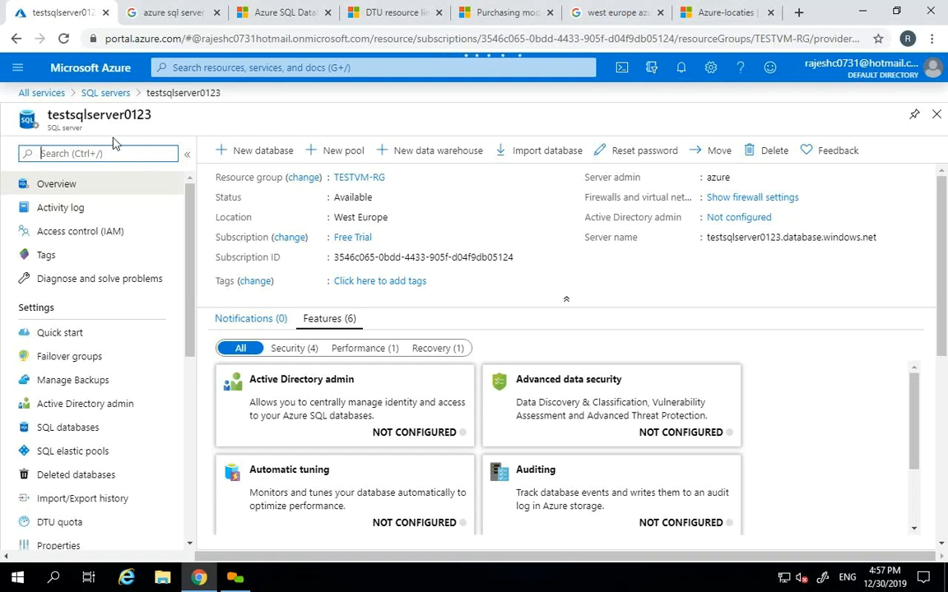
left_click(64, 434)
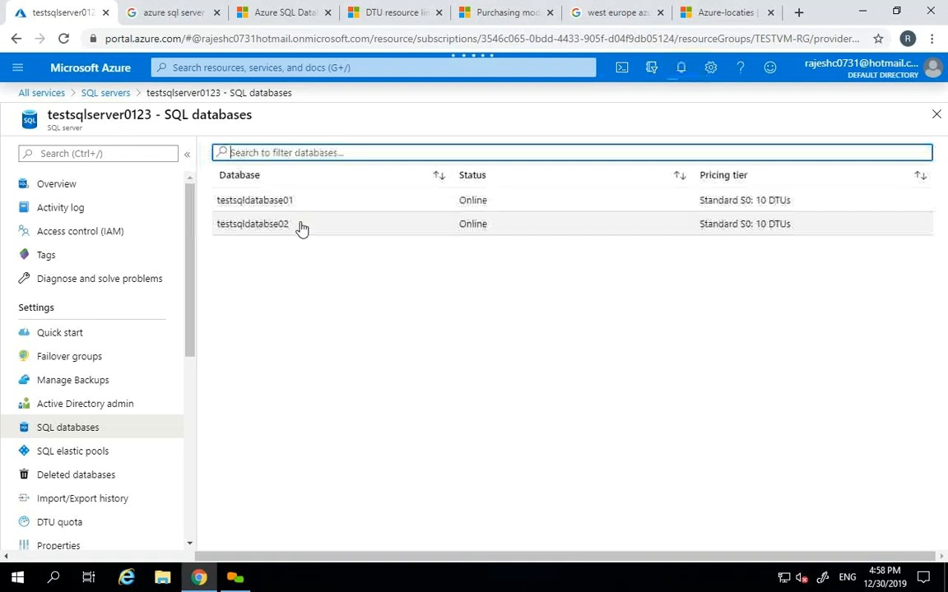
left_click(113, 190)
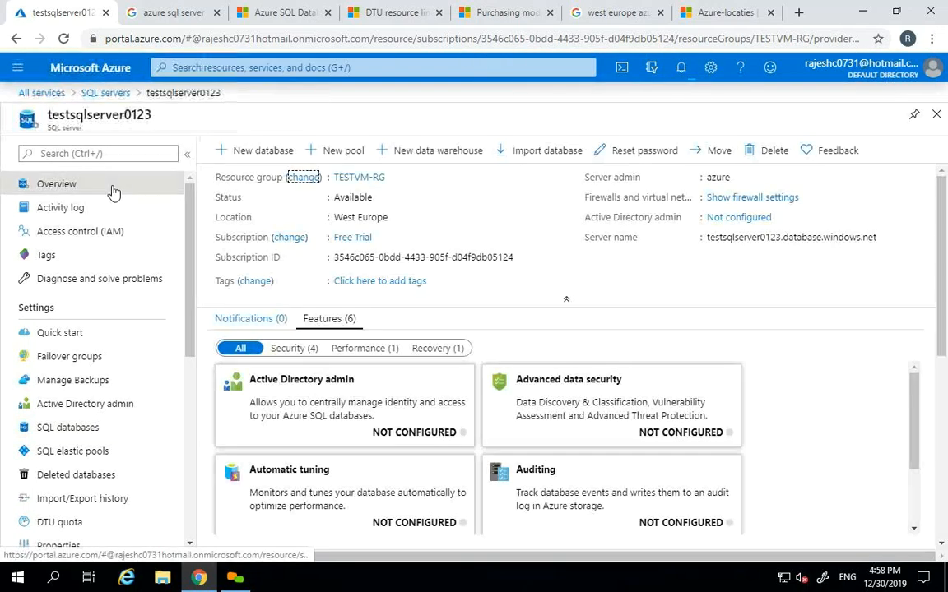
left_click(222, 151)
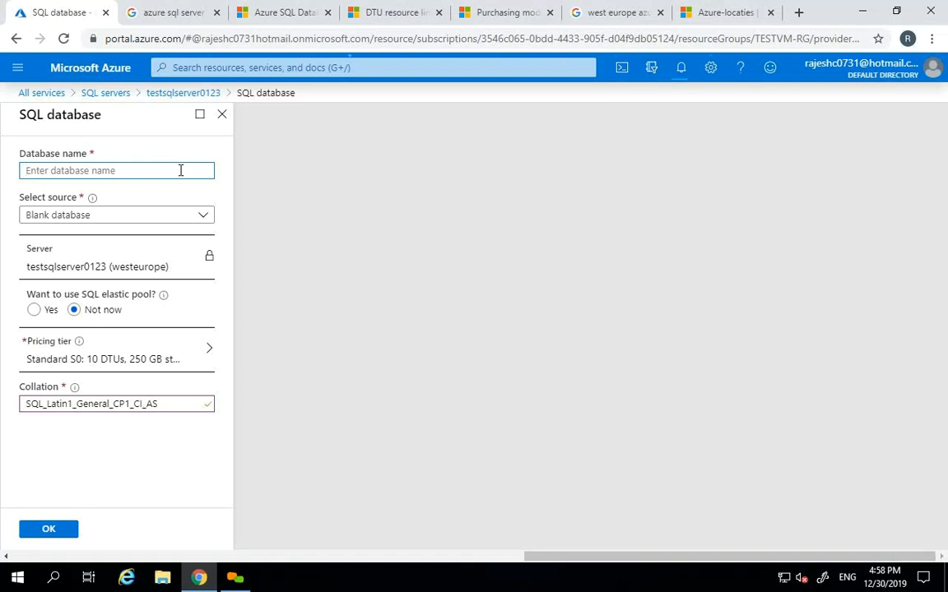
- Discard the unfinished new-database forms twice without saving
left_click(222, 115)
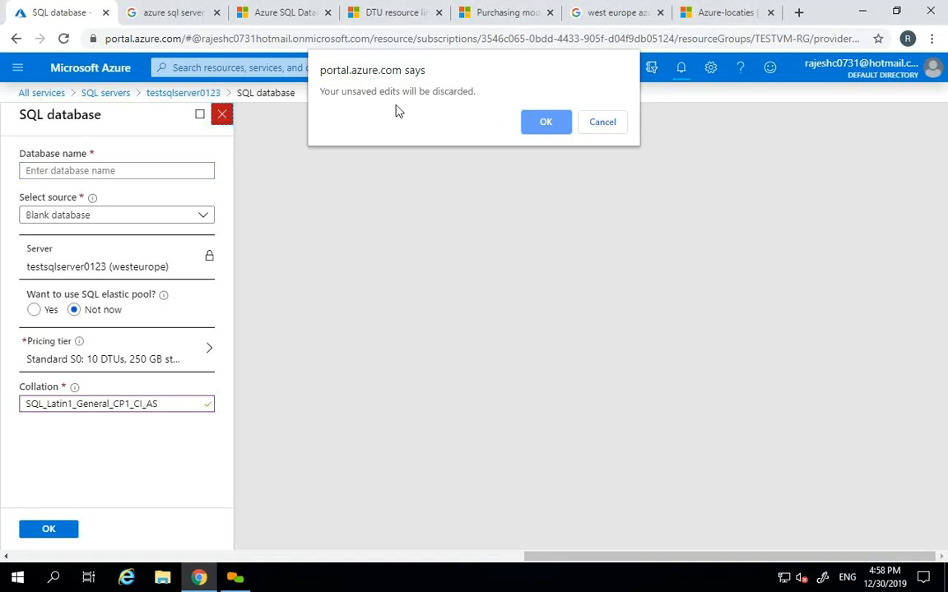
left_click(546, 122)
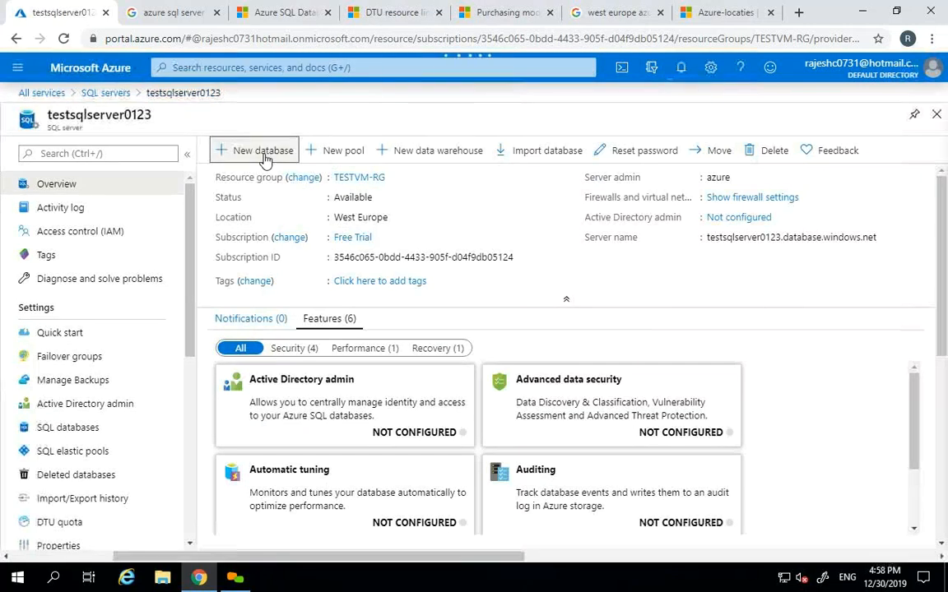
left_click(265, 158)
left_click(222, 115)
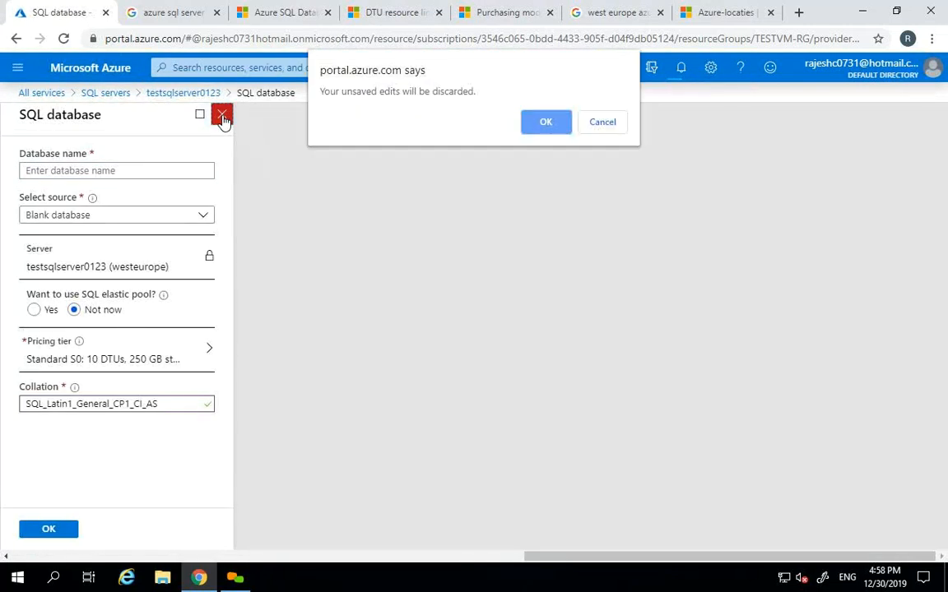
left_click(527, 130)
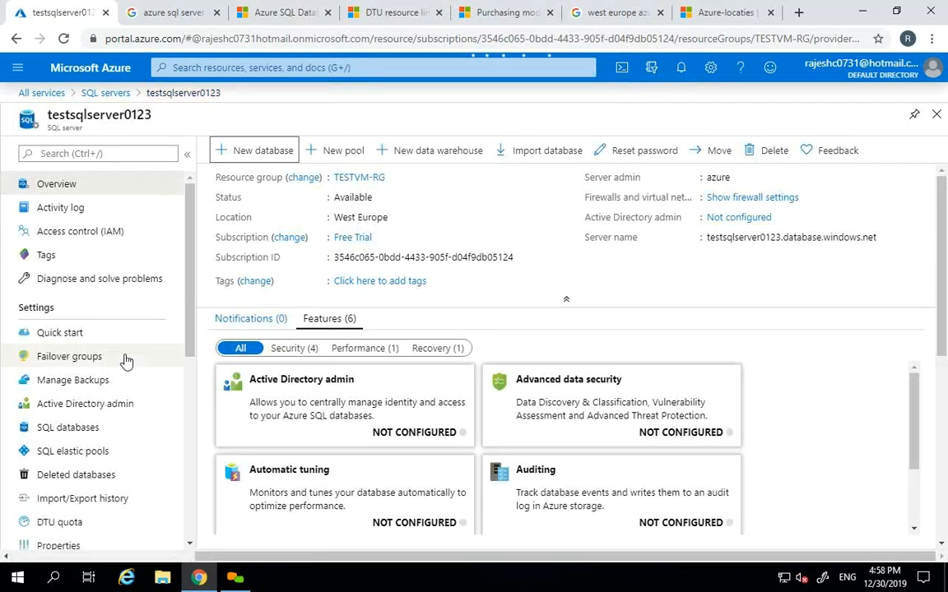
- Select the existing name testsqldatabase01 and paste it as the Database name of a new database
left_click(84, 429)
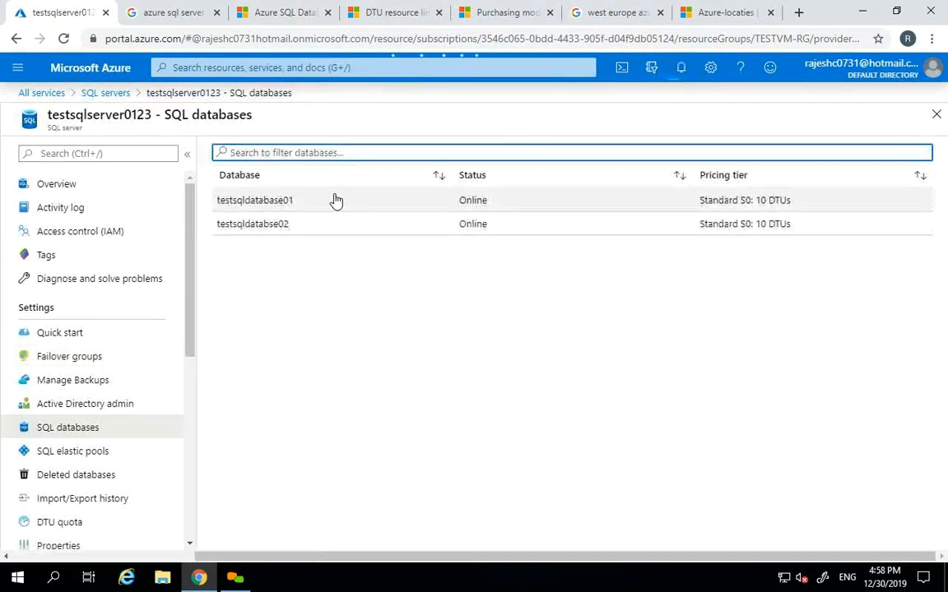
left_click_drag(318, 205, 201, 197)
key("ctrl+c")
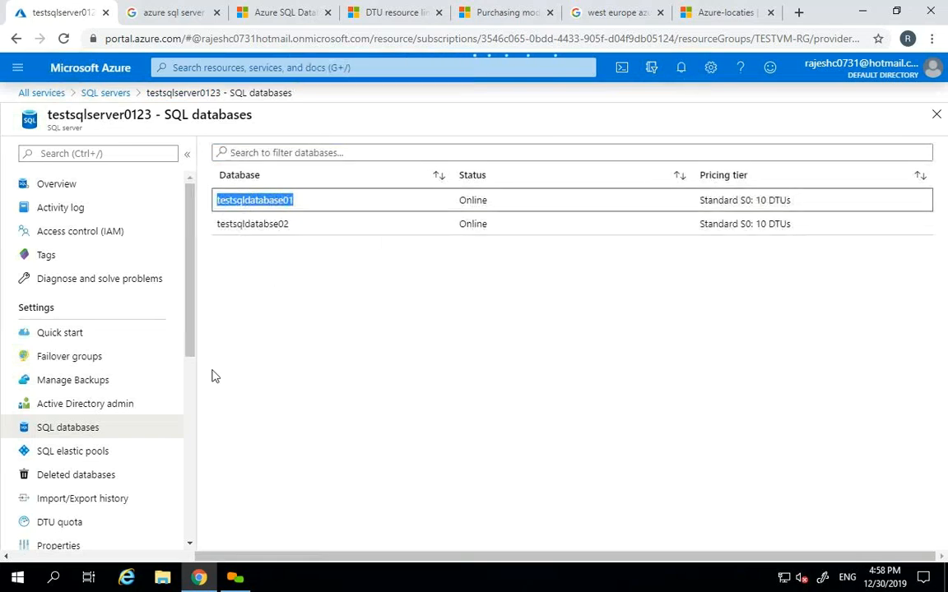
left_click(79, 186)
left_click(260, 152)
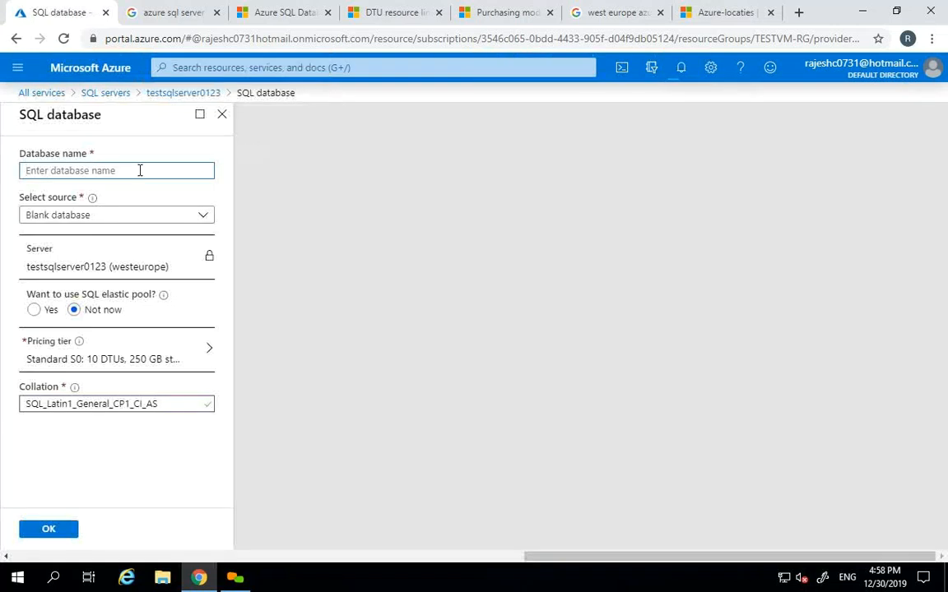
key("ctrl+v")
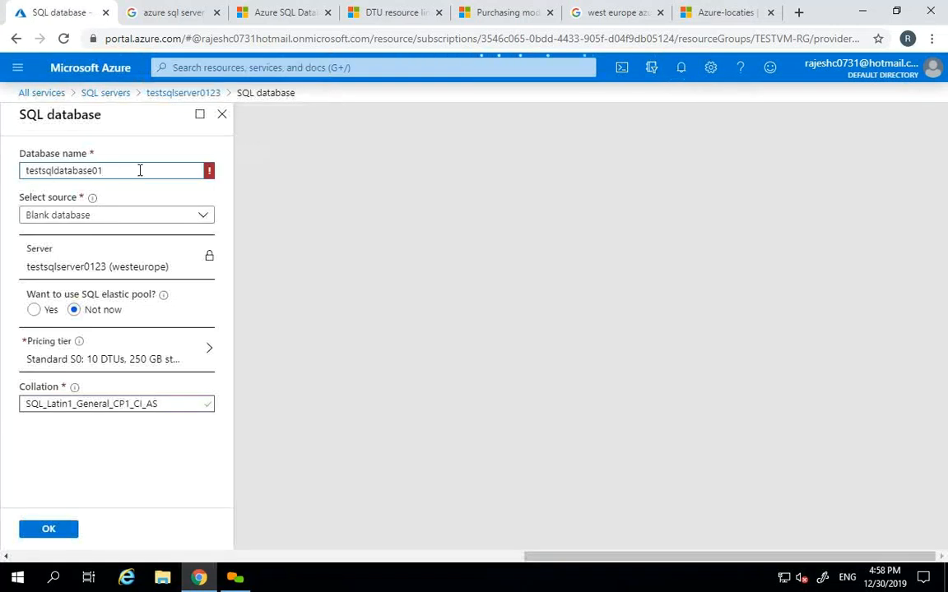
key("Tab")
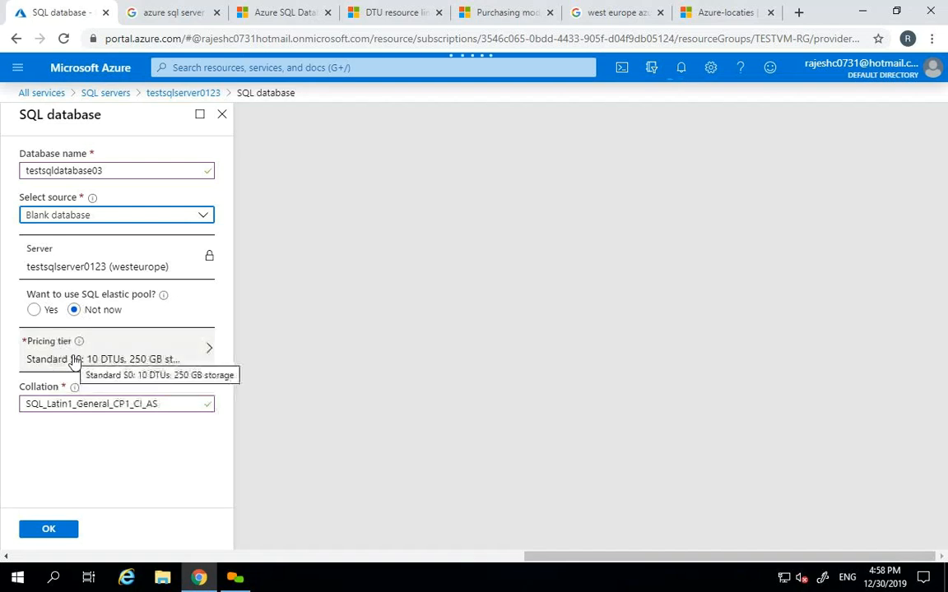
- Create testsqldatabase03 and open the subscription-wide SQL databases list via All services
left_click(47, 531)
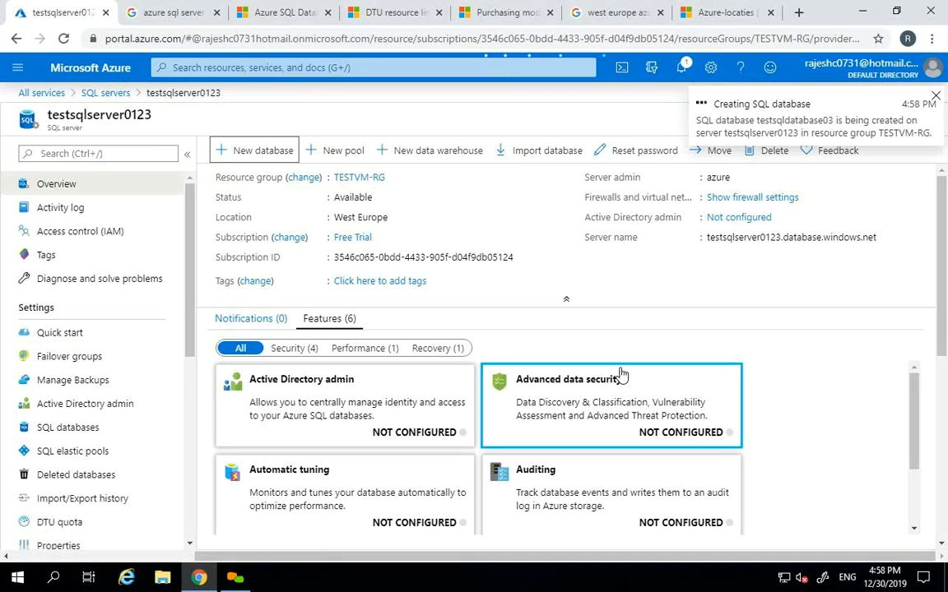
left_click(92, 428)
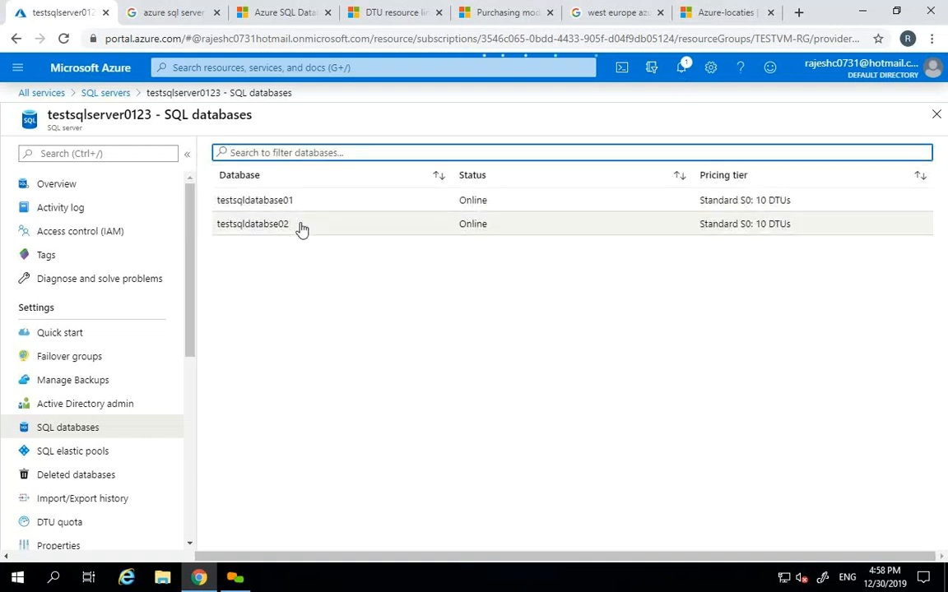
left_click(18, 67)
left_click(52, 166)
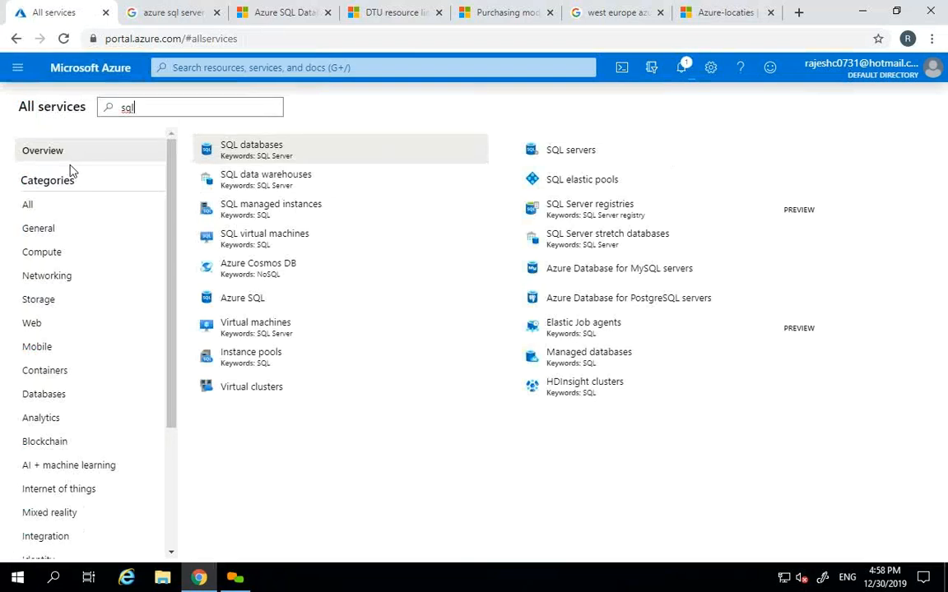
left_click(275, 156)
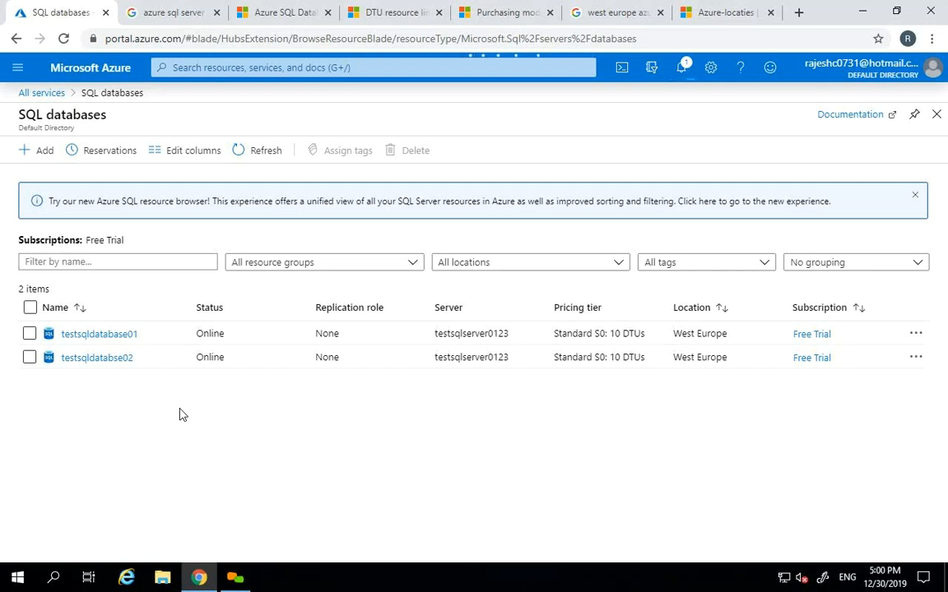
- Refresh the SQL databases list to show testsqldatabase03 and open testsqldatabase01's overview
left_click(256, 148)
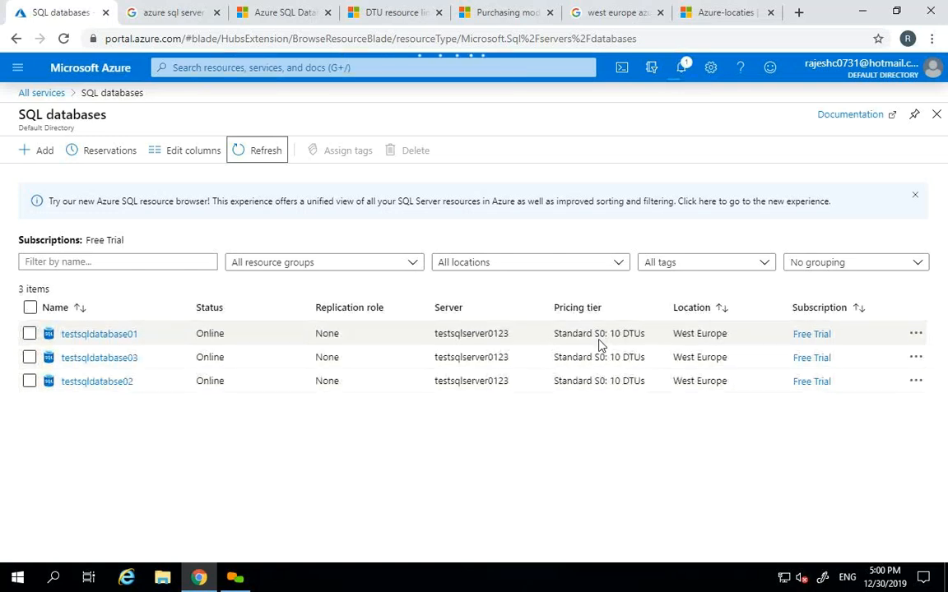
left_click(121, 334)
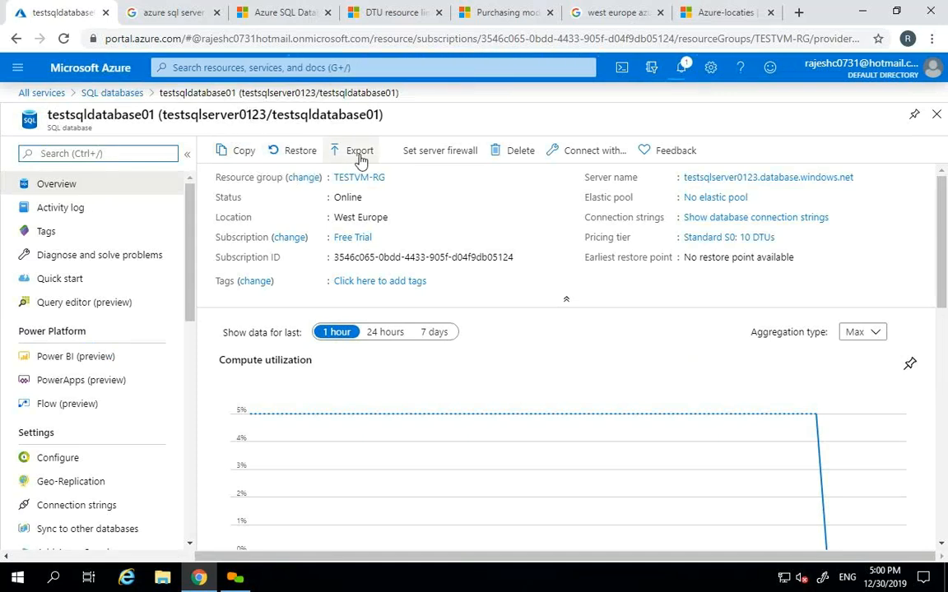
left_click(179, 12)
- Load the Azure portal in the second tab, open TESTVM01, and return to testsqldatabase01's overview
left_click(309, 39)
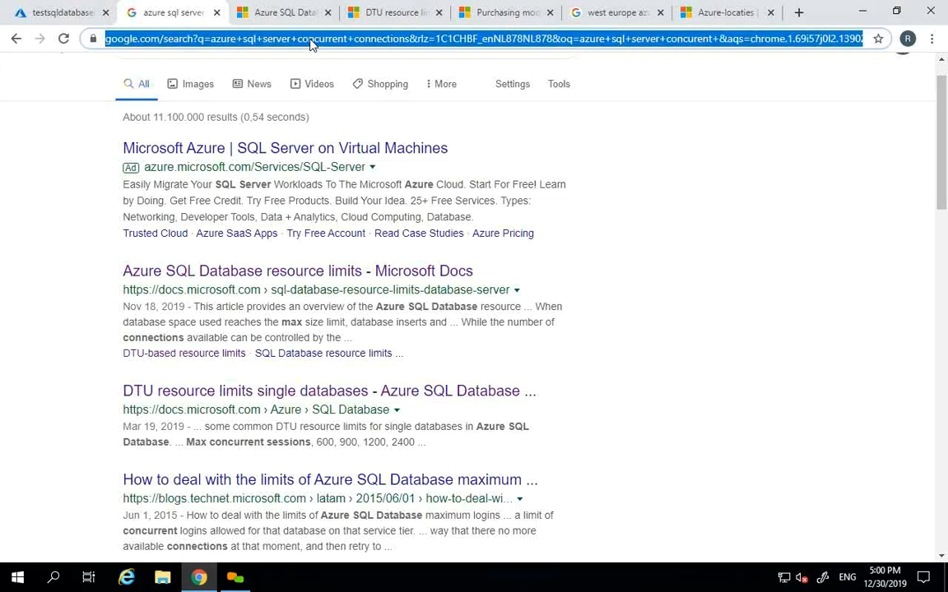
type("por")
key("Return")
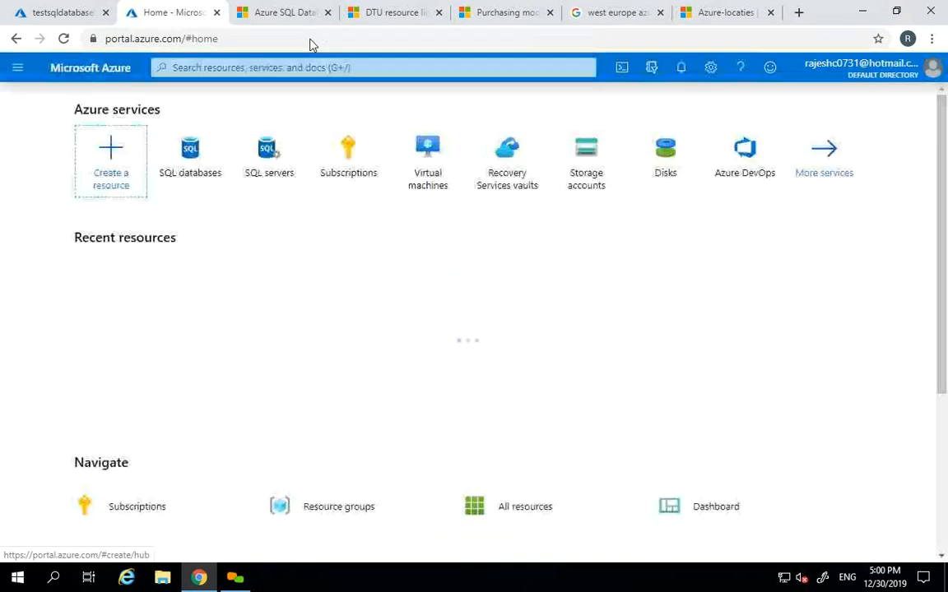
left_click(417, 175)
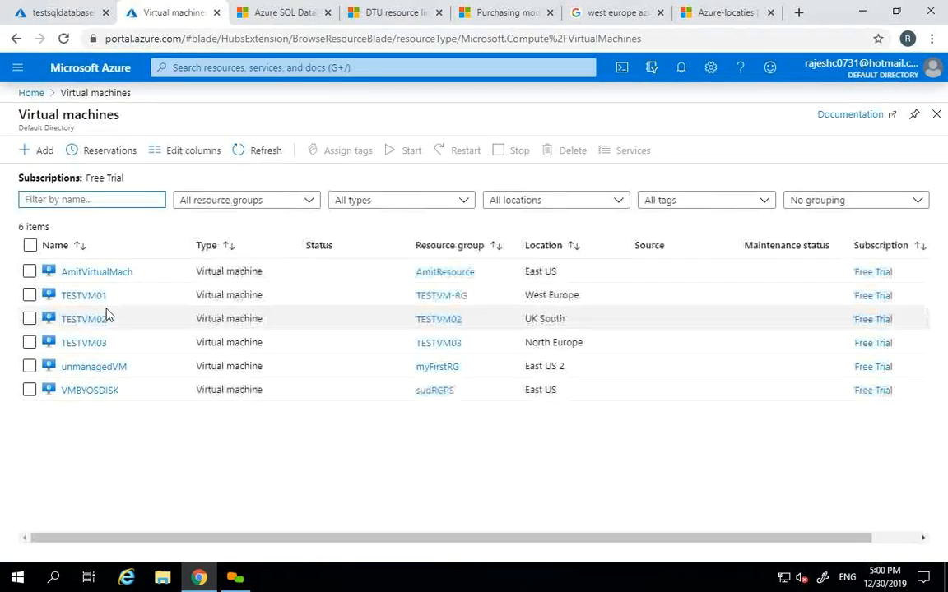
left_click(80, 296)
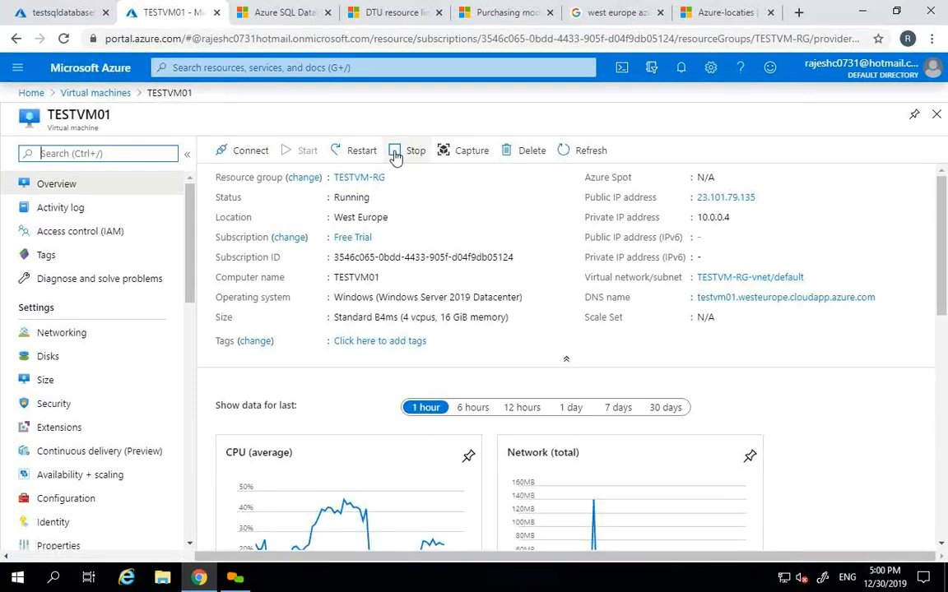
left_click(79, 10)
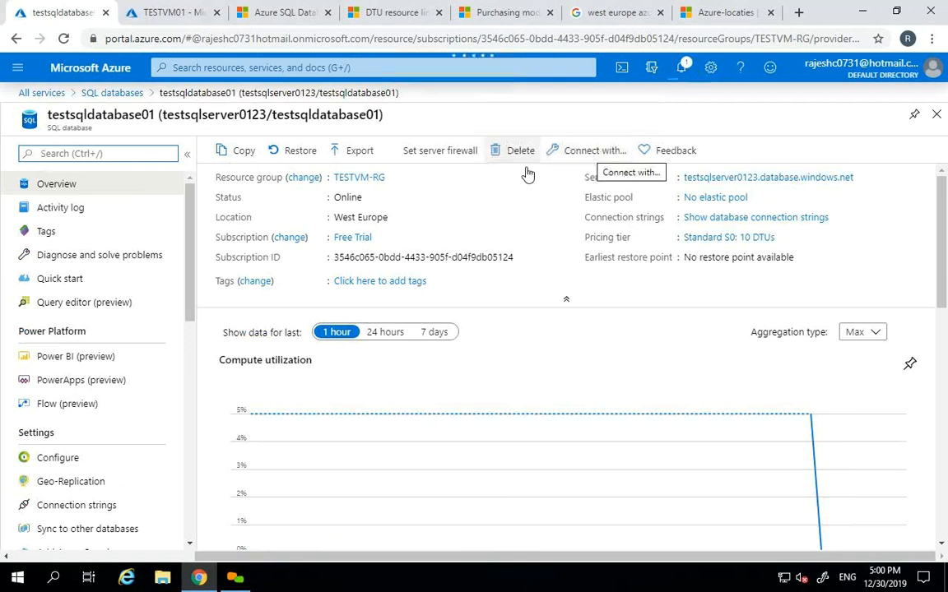
double_click(352, 198)
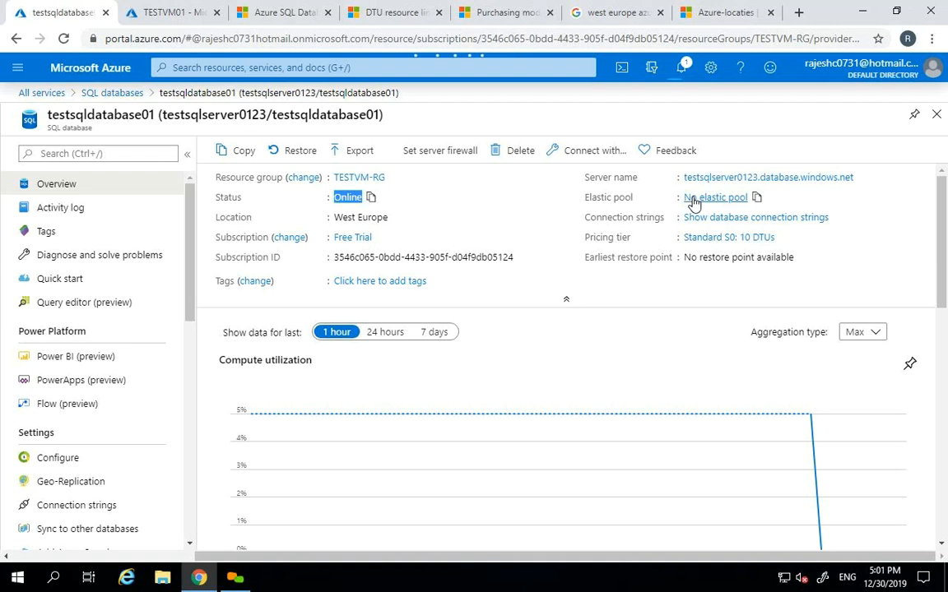
- Refresh the SQL databases list and reopen testsqldatabase01's overview
left_click(936, 115)
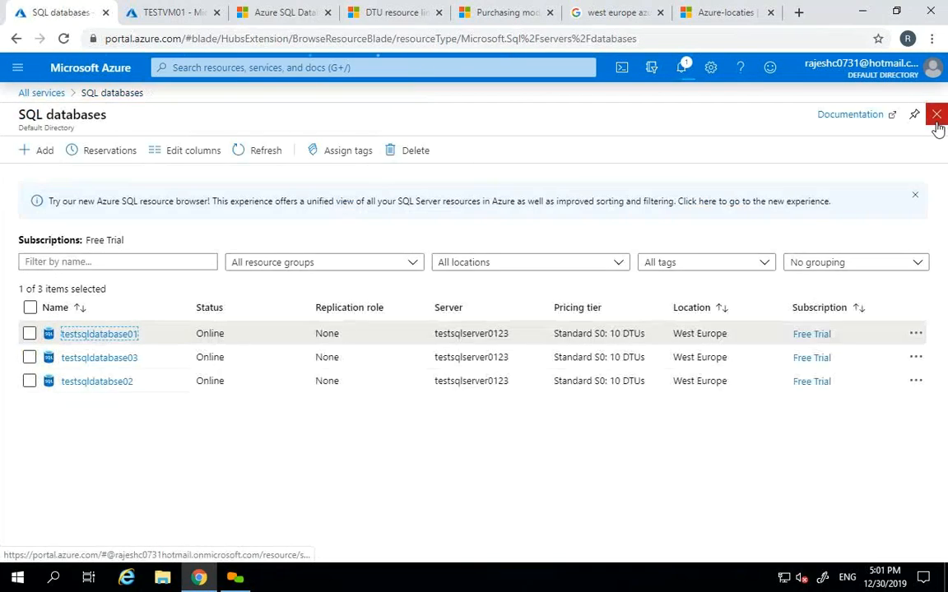
left_click(255, 161)
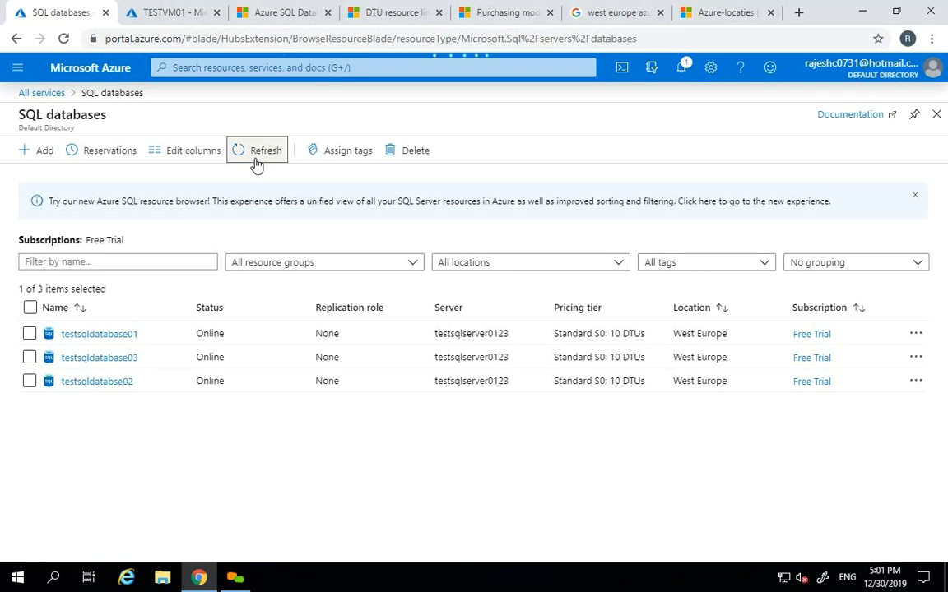
left_click(176, 4)
left_click(61, 9)
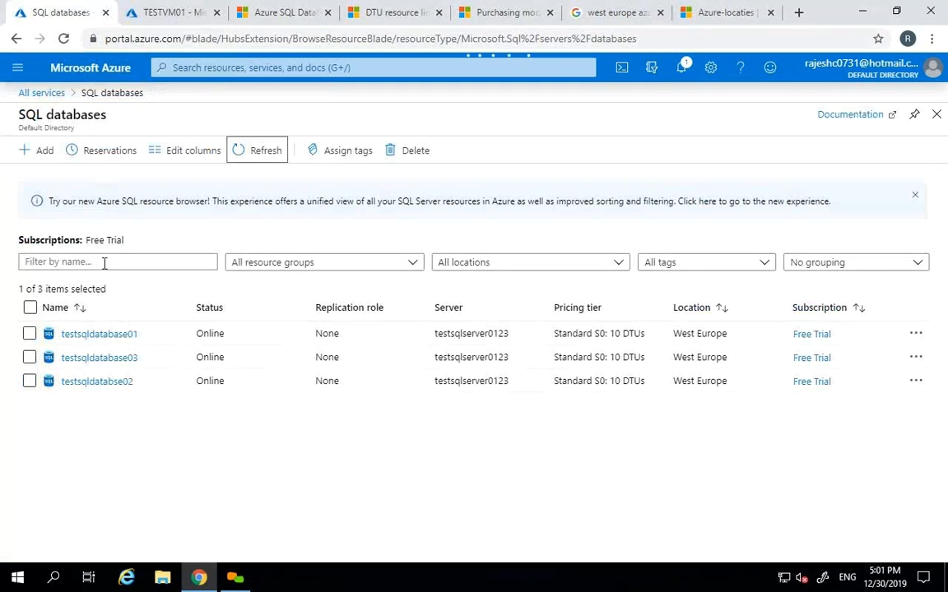
left_click(102, 334)
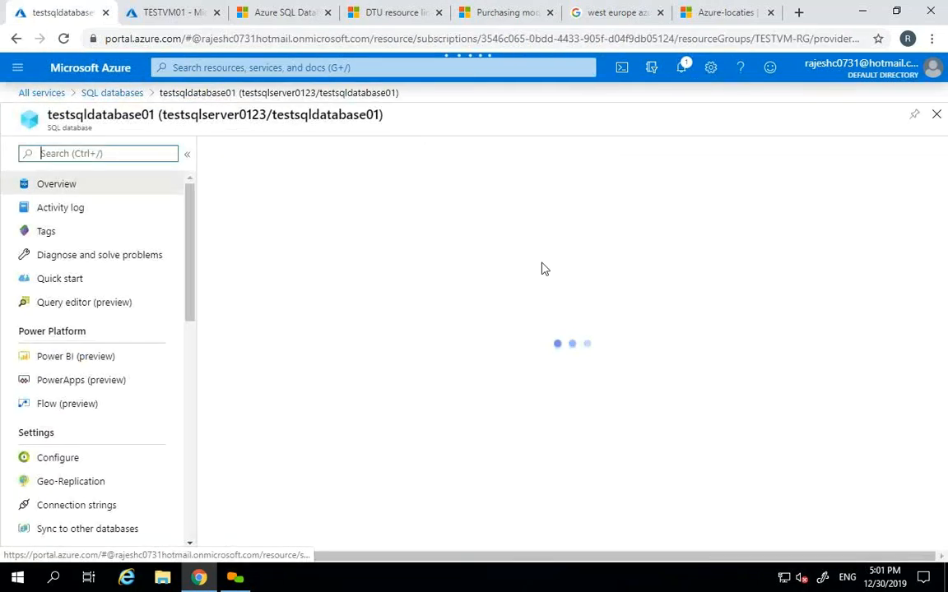
- Review the server's firewall settings, then close them without adding a rule
left_click(444, 164)
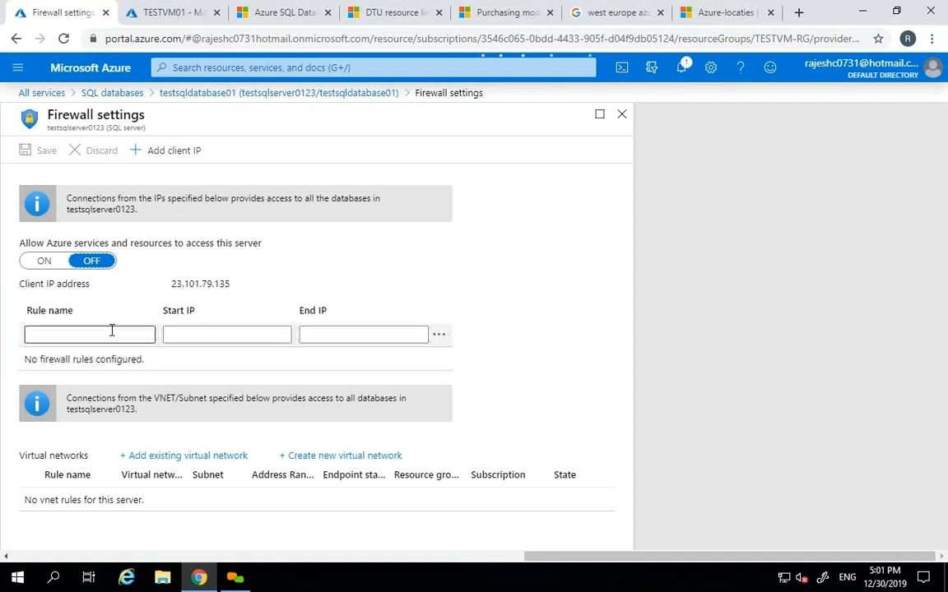
left_click(111, 330)
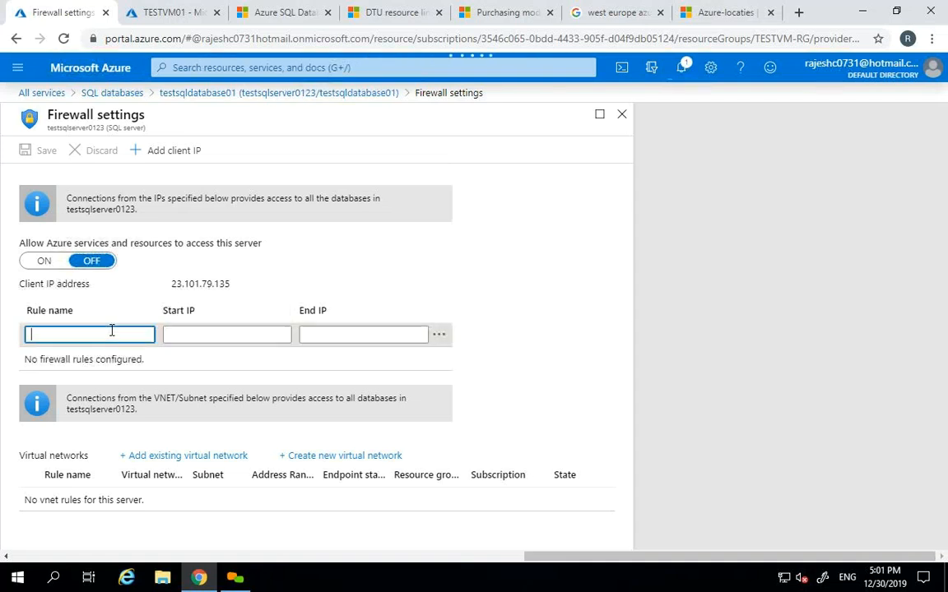
left_click(622, 114)
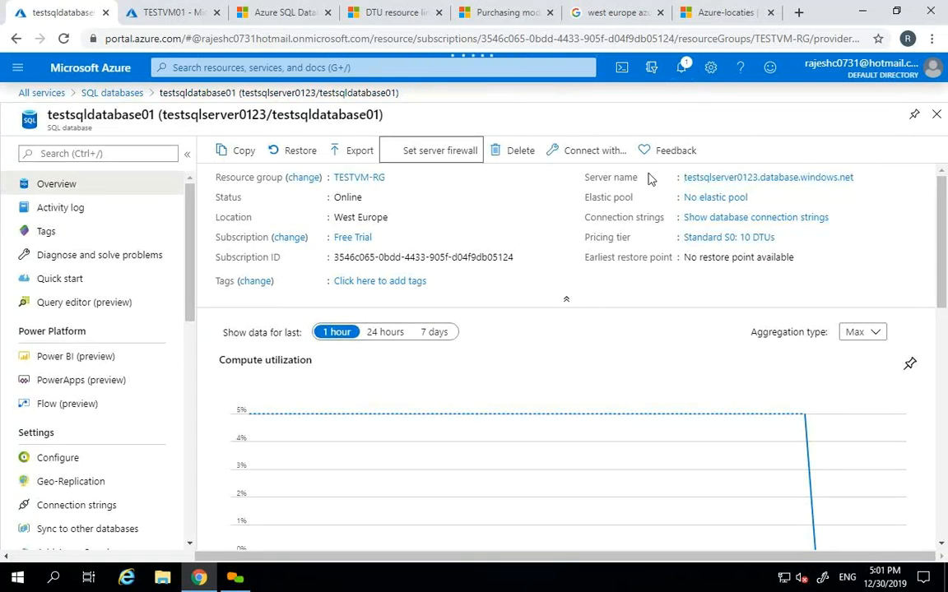
- Copy the testsqlserver0123 full name and select its server admin login azure
left_click(862, 178)
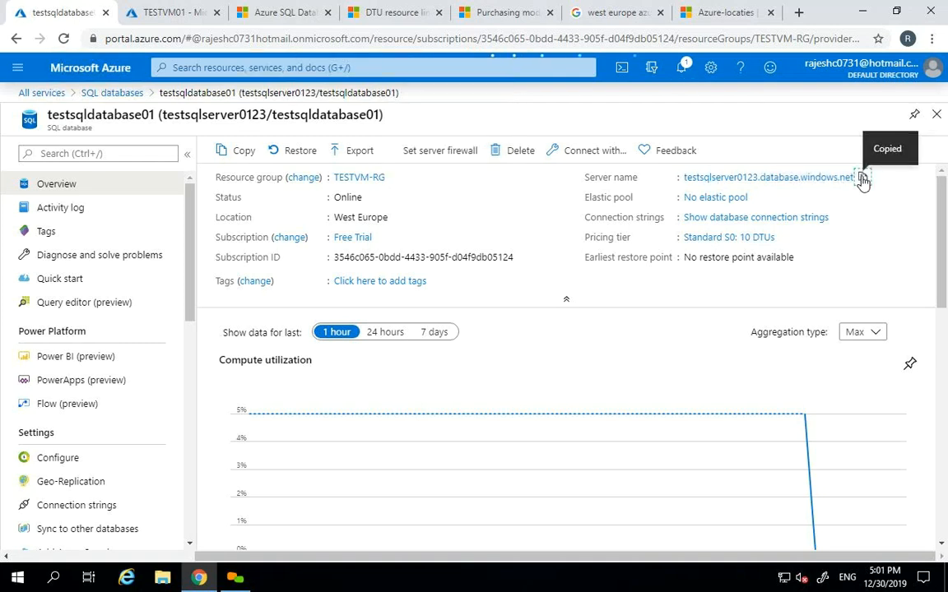
left_click(778, 179)
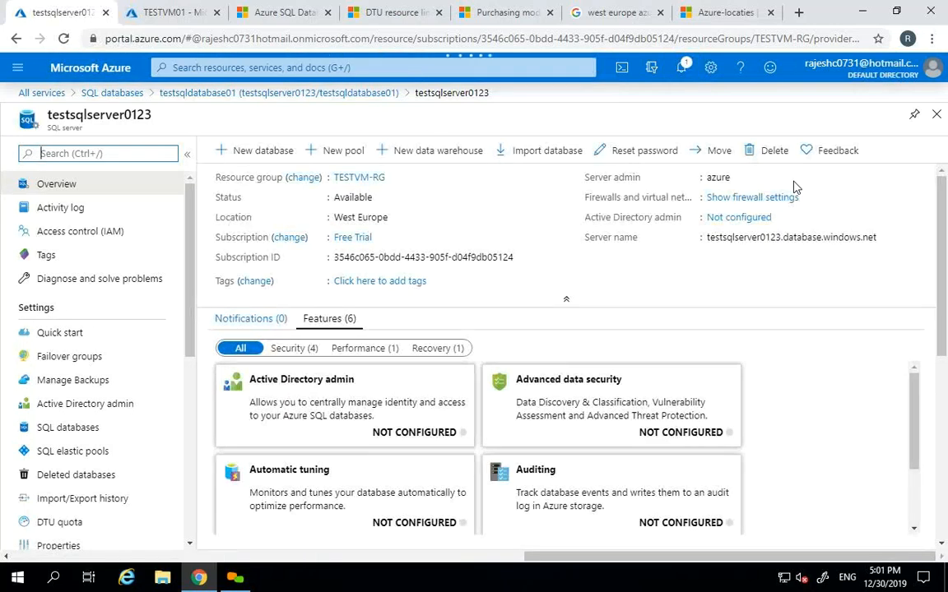
double_click(718, 176)
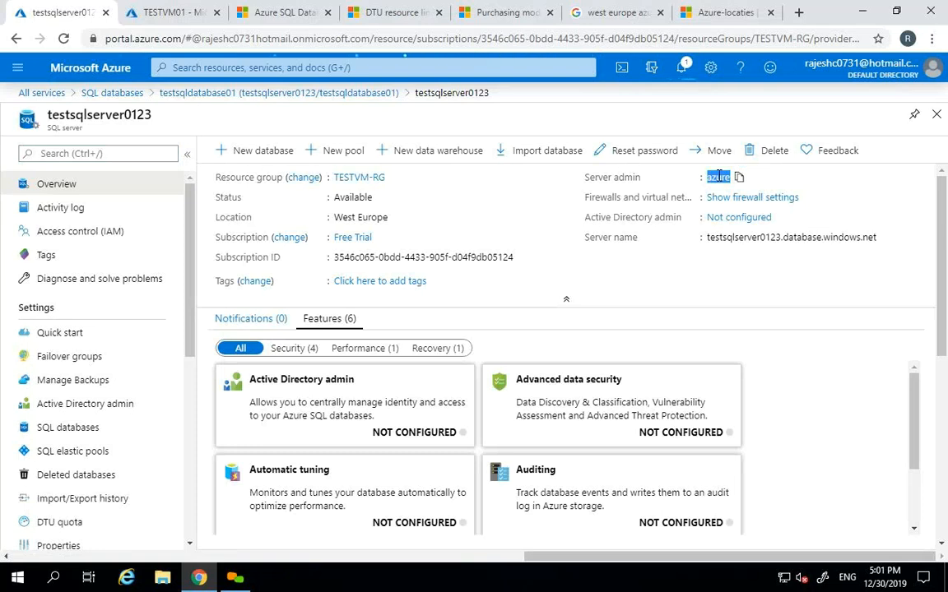
key("super")
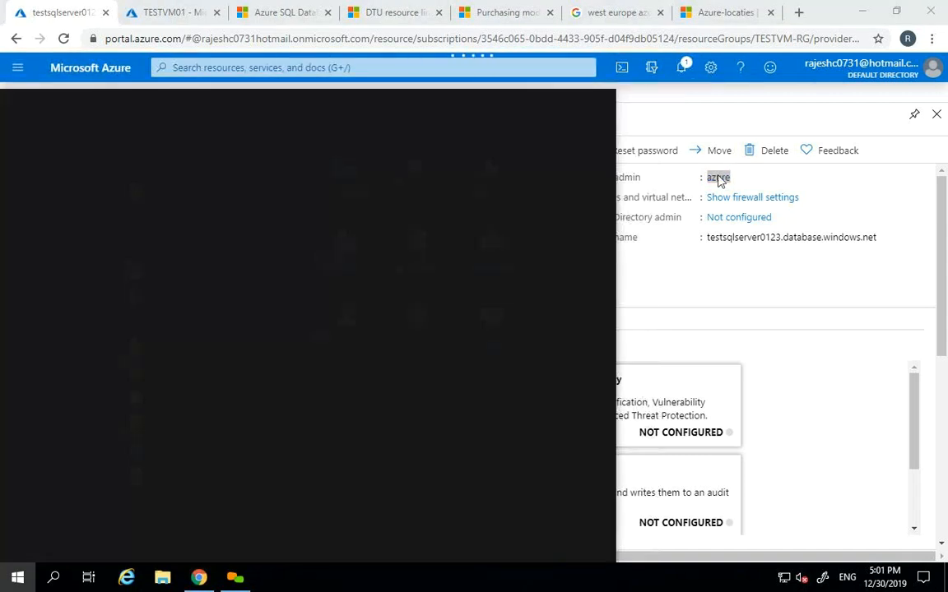
type("ssm")
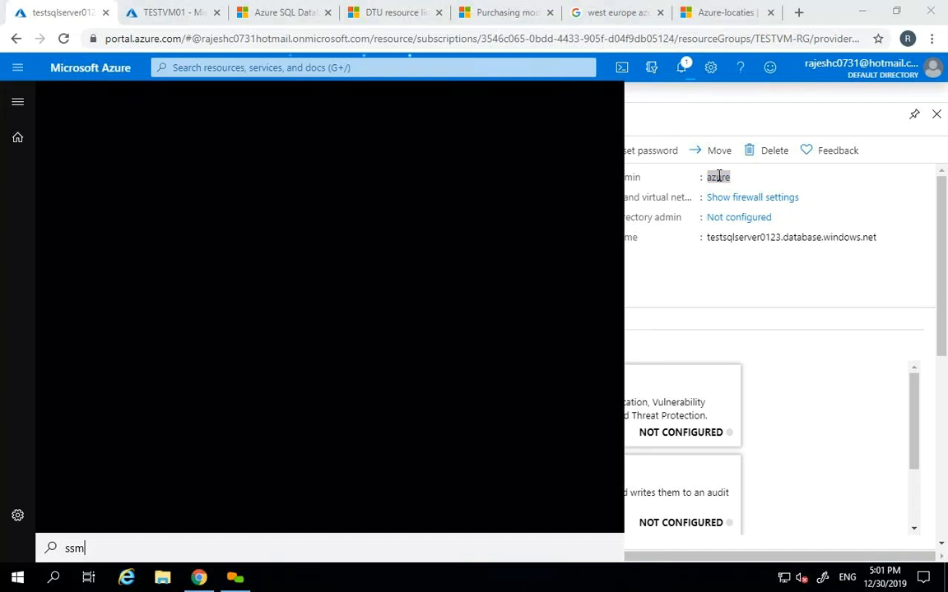
type("s")
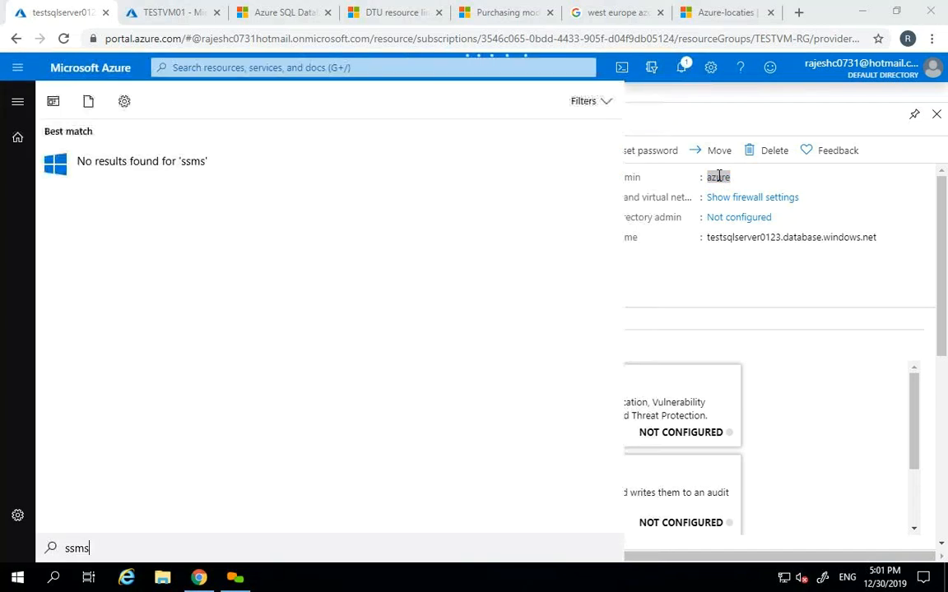
key("BackSpace")
key("BackSpace")
key("BackSpace")
key("BackSpace")
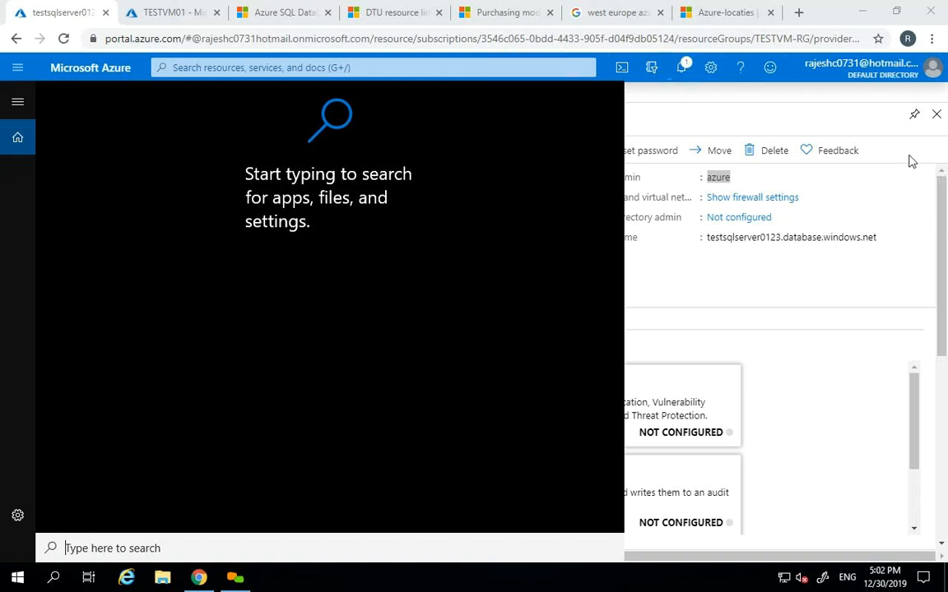
key("Escape")
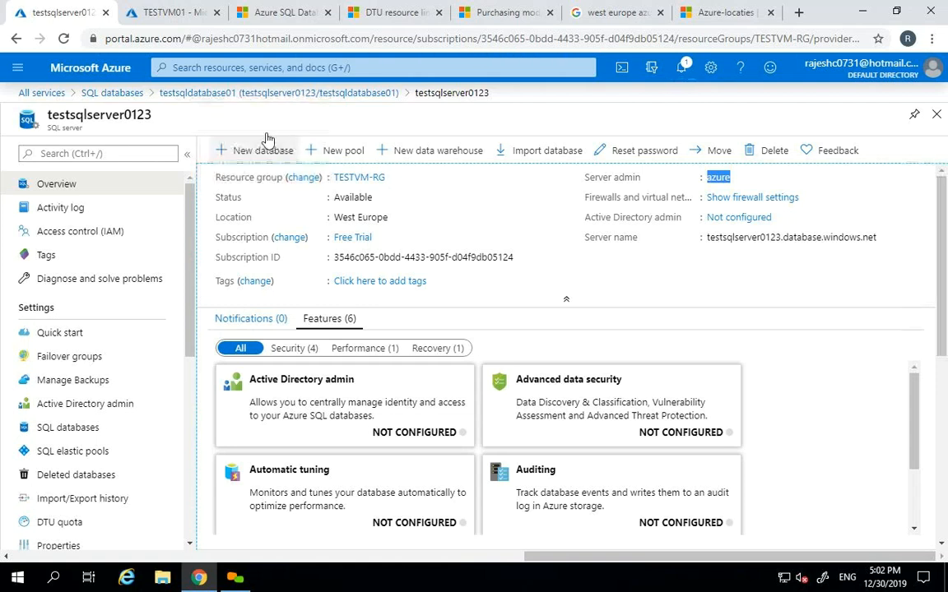
double_click(121, 117)
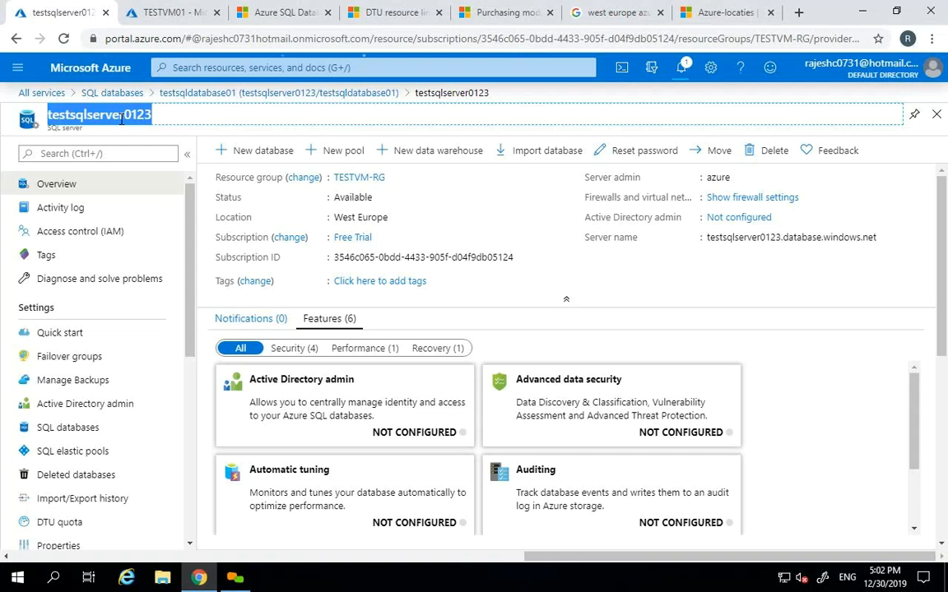
- Close the server and database blades, refresh the SQL databases list, and reopen testsqldatabase01
left_click(937, 116)
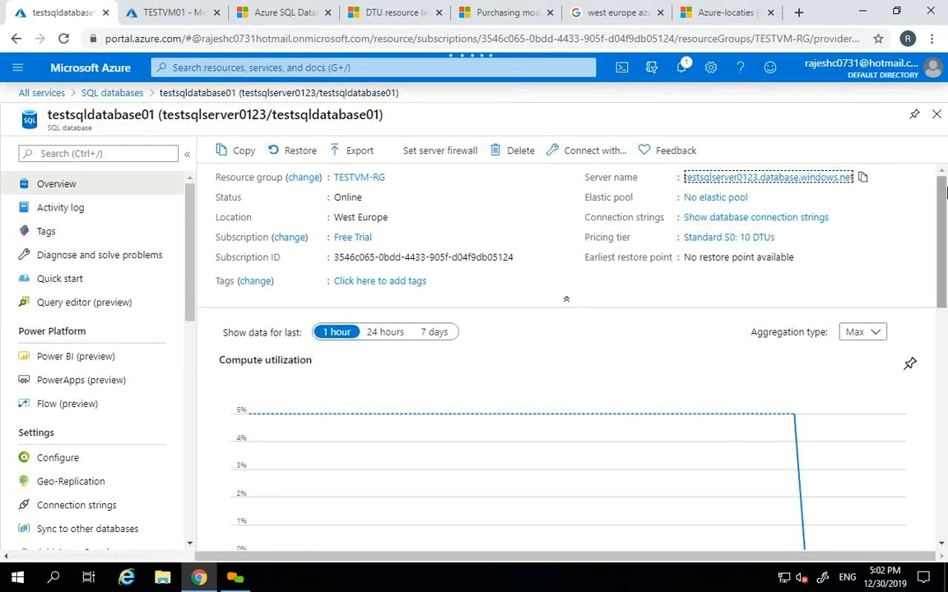
left_click(936, 115)
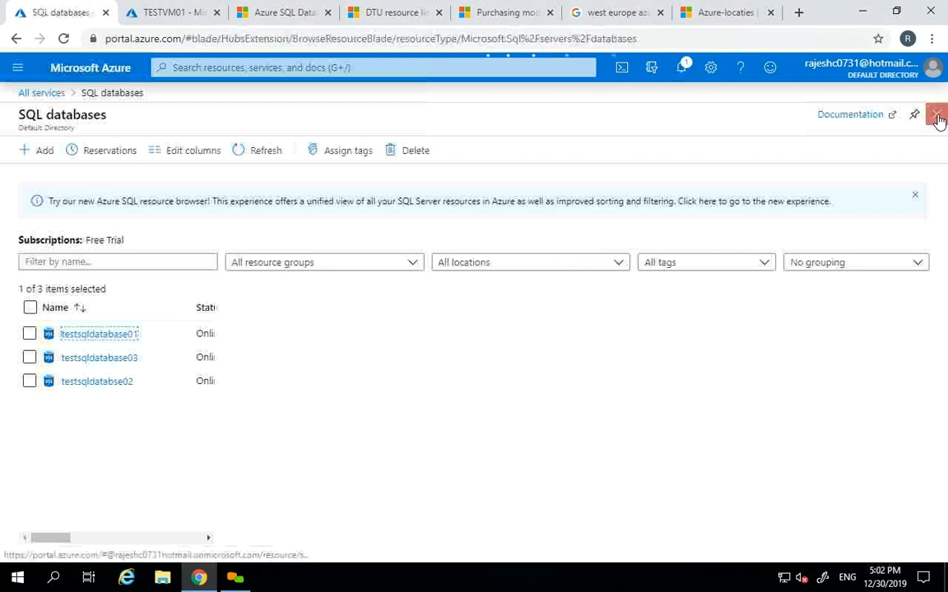
left_click(254, 157)
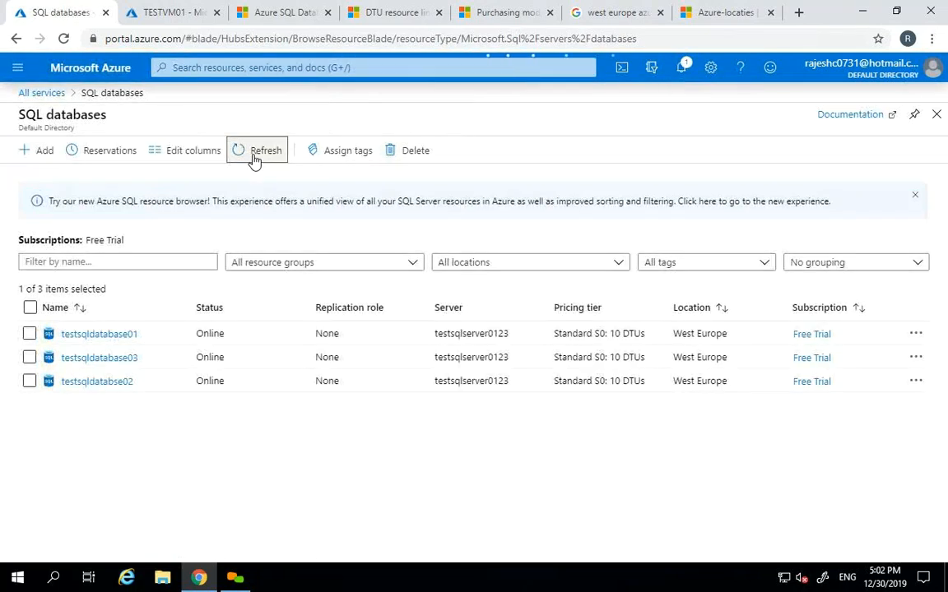
left_click(100, 334)
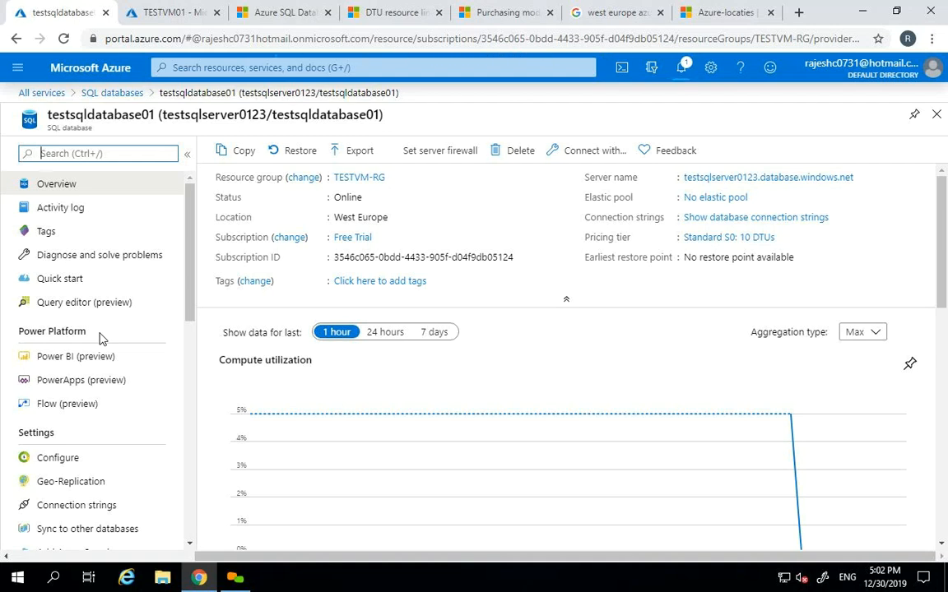
left_click(617, 13)
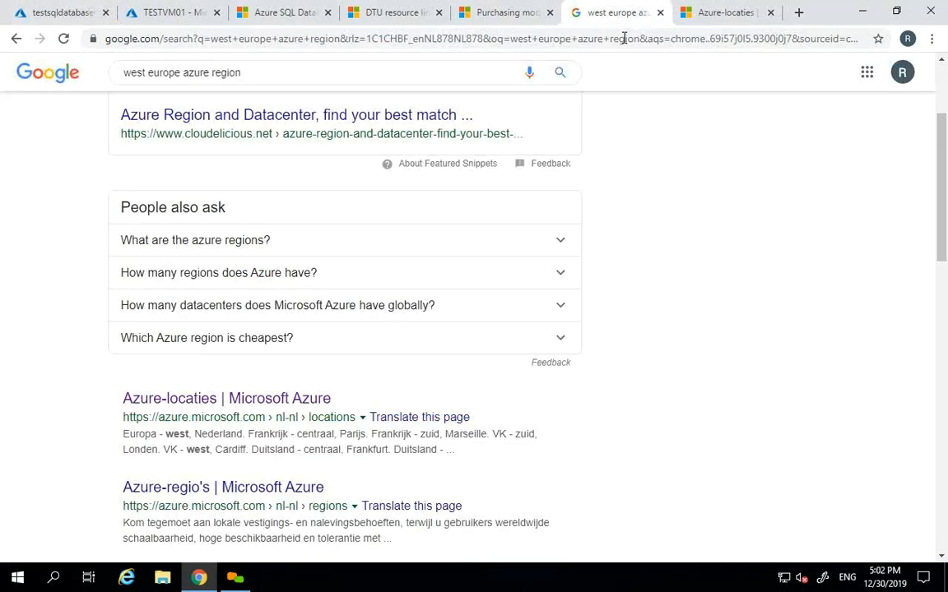
- Type and clear 'sql' in the Google tab's address bar, then return to the Azure portal tab
left_click(624, 38)
type("sql")
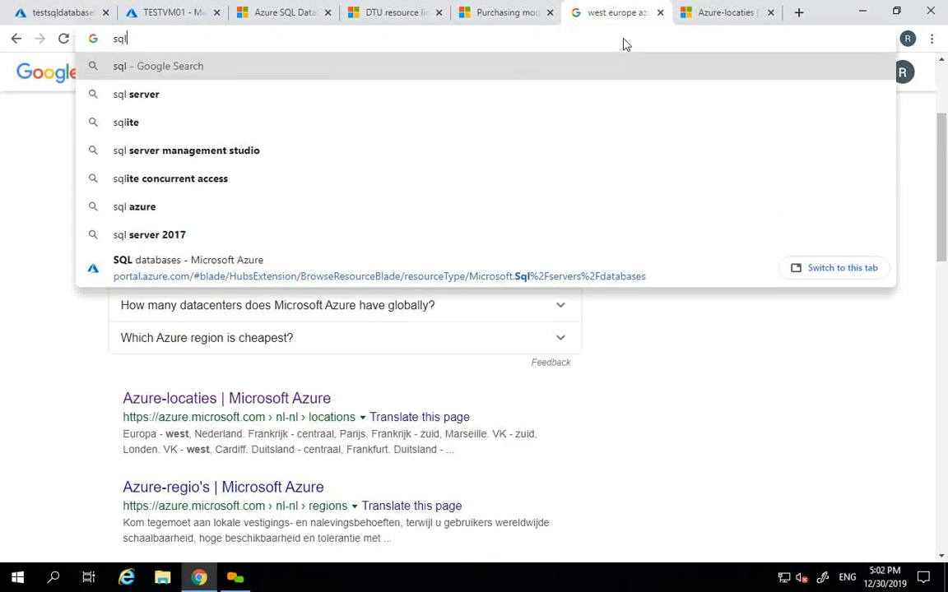
key("BackSpace")
key("BackSpace")
key("BackSpace")
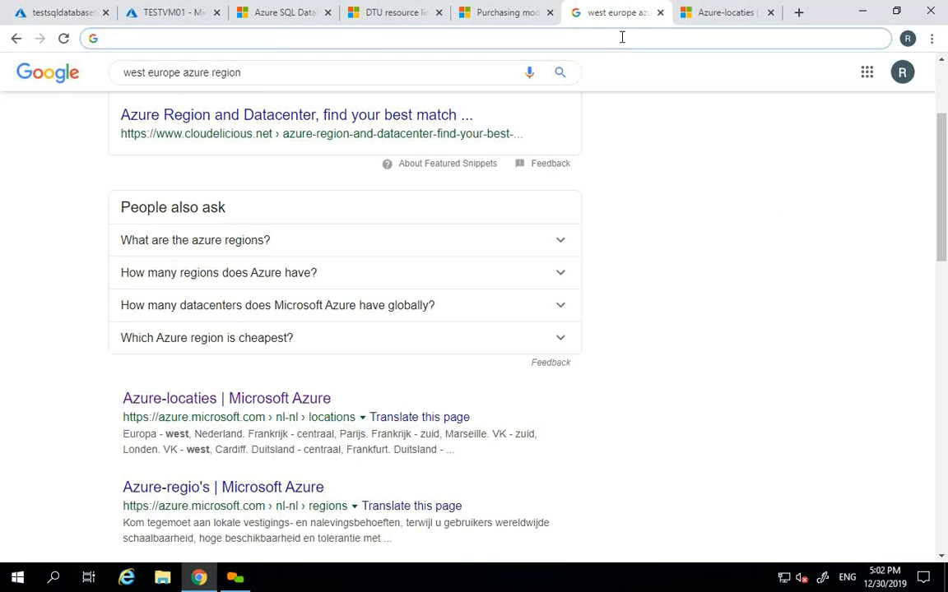
left_click(65, 8)
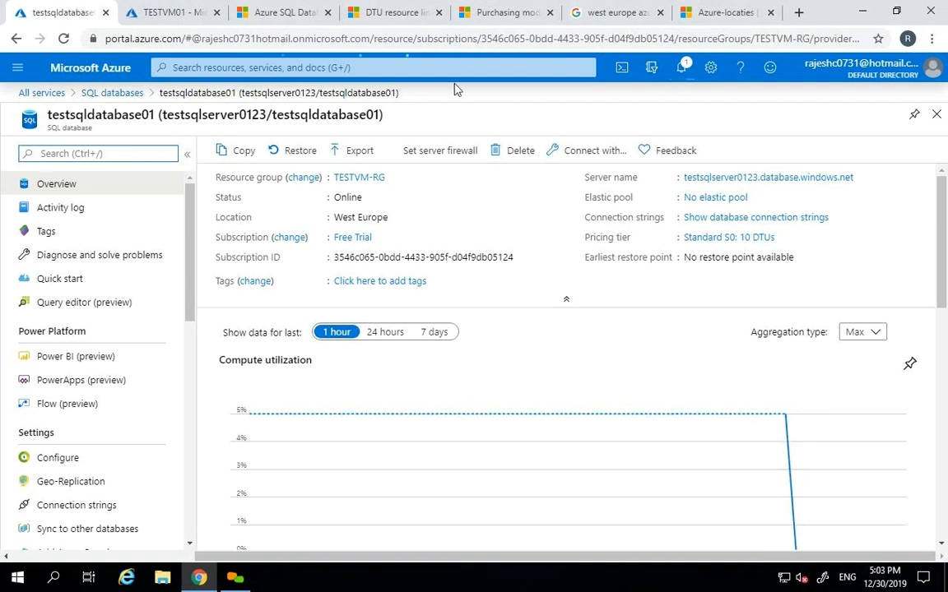
- Copy the testsqlserver0123 name, check admin login azure and its databases, then reopen testsqldatabase01
left_click(862, 177)
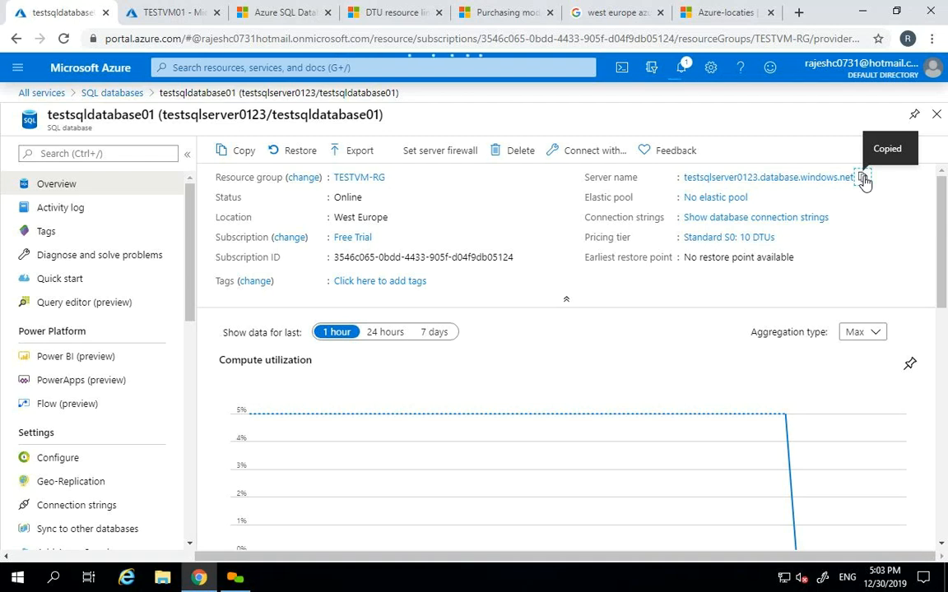
left_click(773, 183)
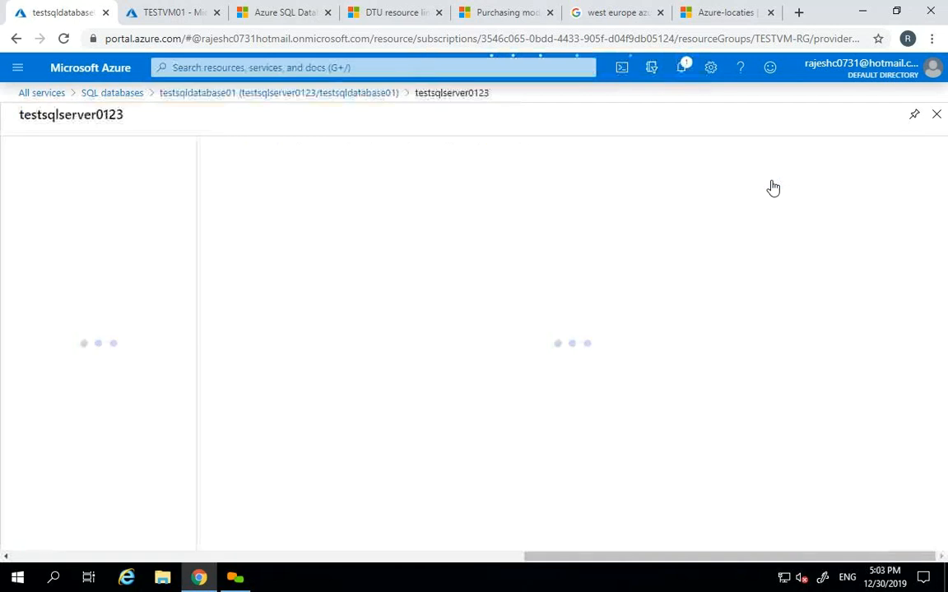
double_click(728, 177)
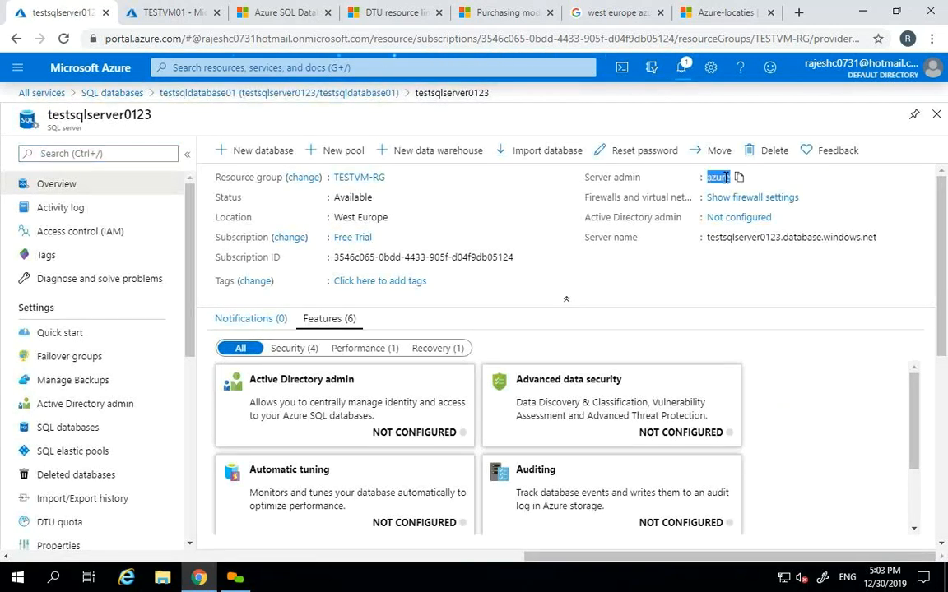
left_click(92, 429)
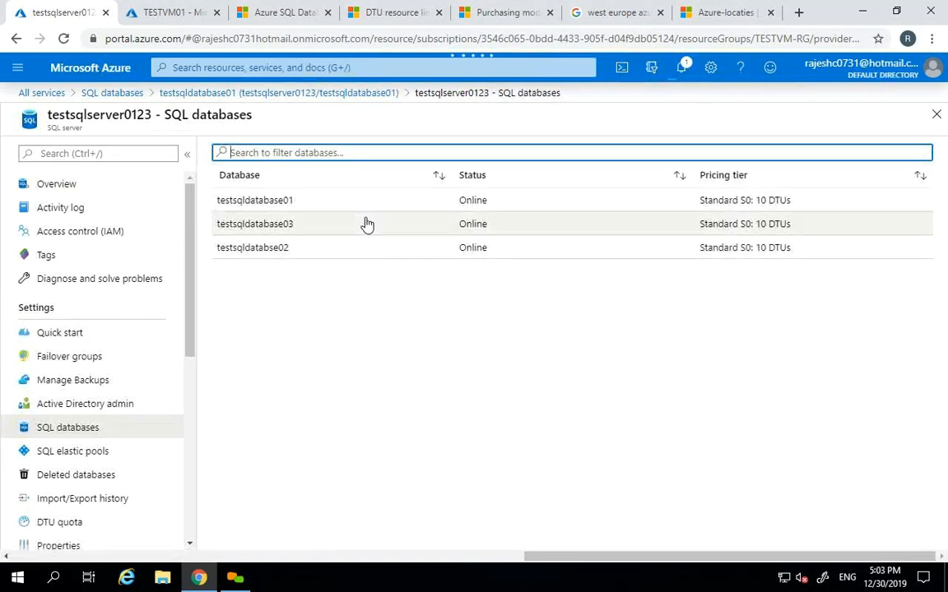
left_click(306, 205)
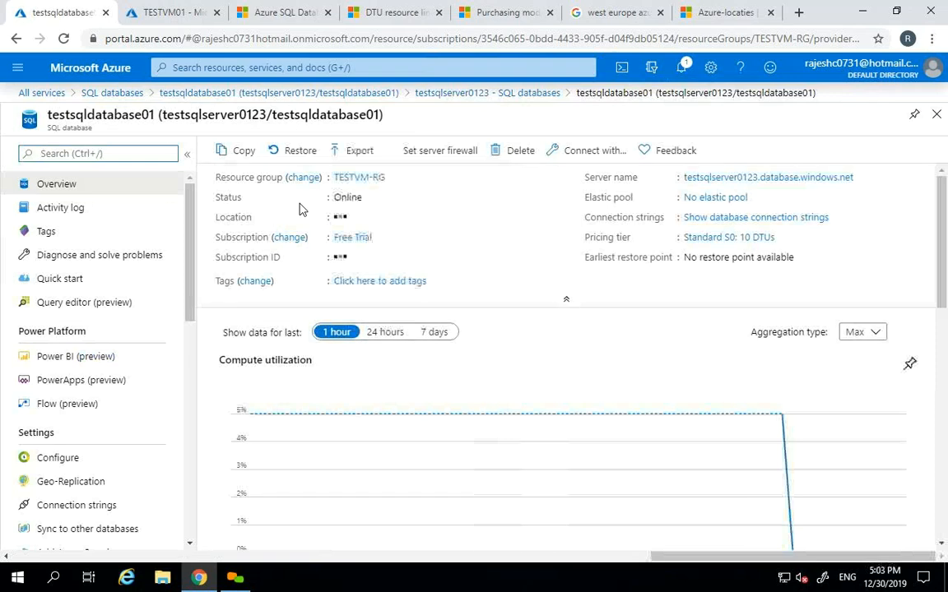
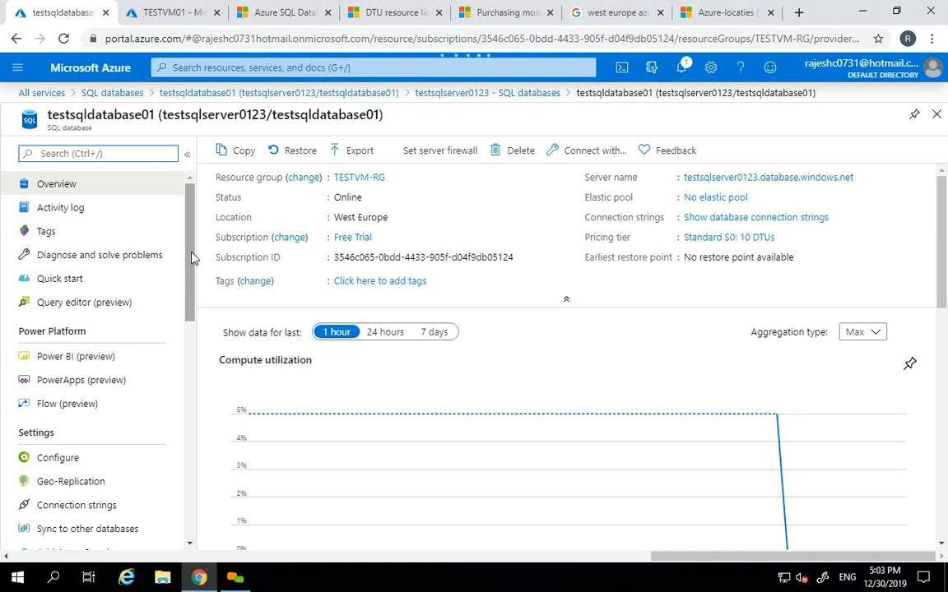
- Try signing in to testsqldatabase01's Query editor (preview) with the SQL login password
left_click(82, 306)
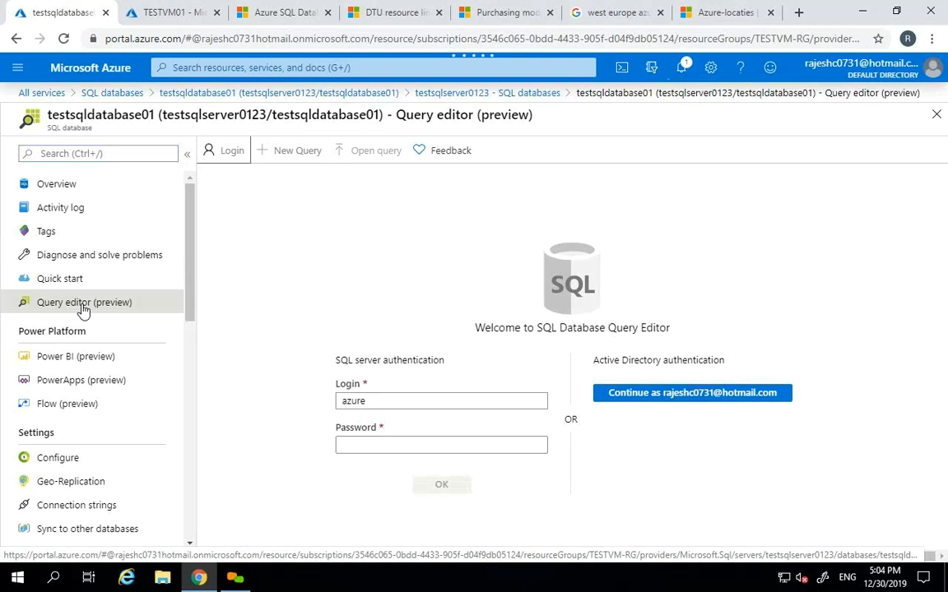
left_click(477, 444)
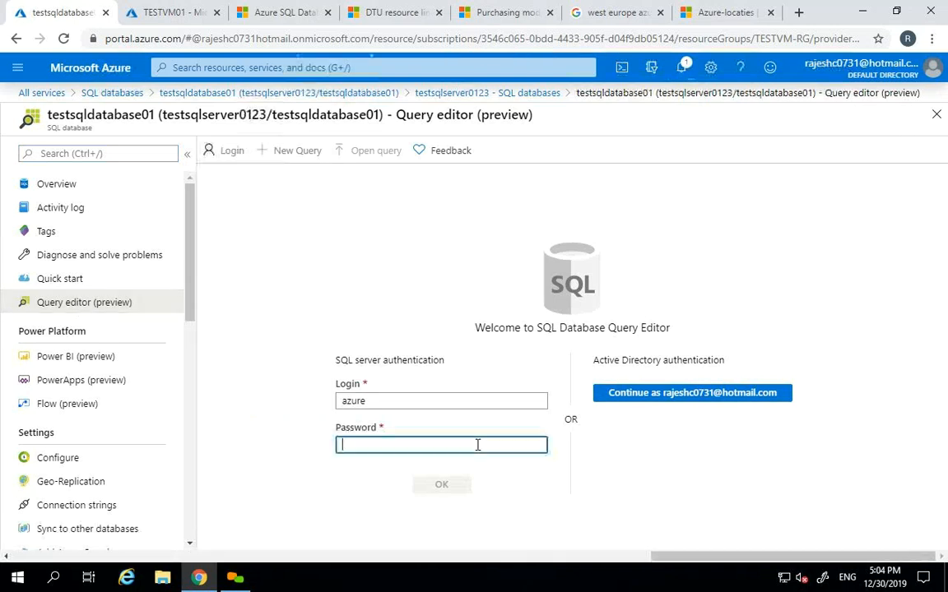
type("••••")
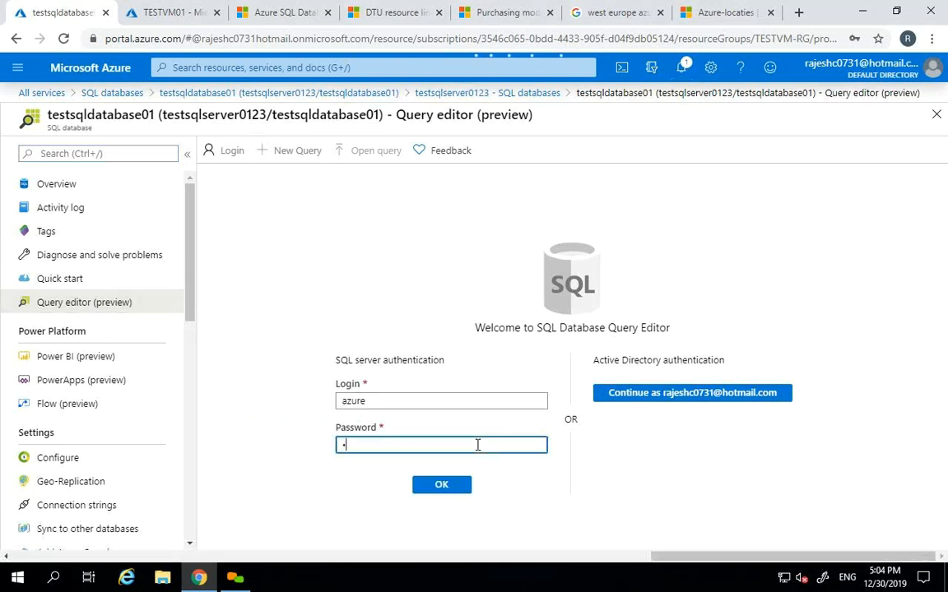
type("••••••••")
left_click(441, 485)
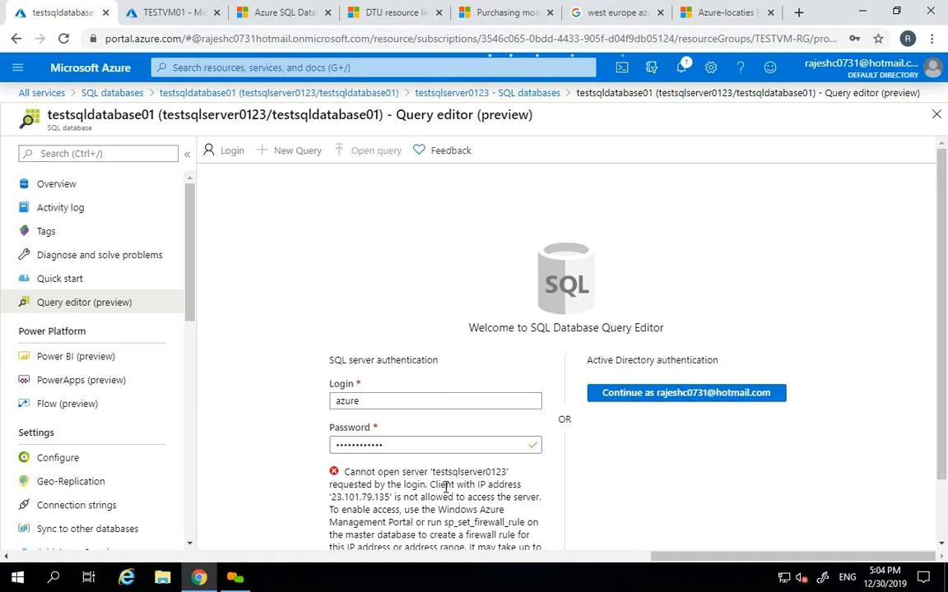
scroll(477, 461, "down", 2)
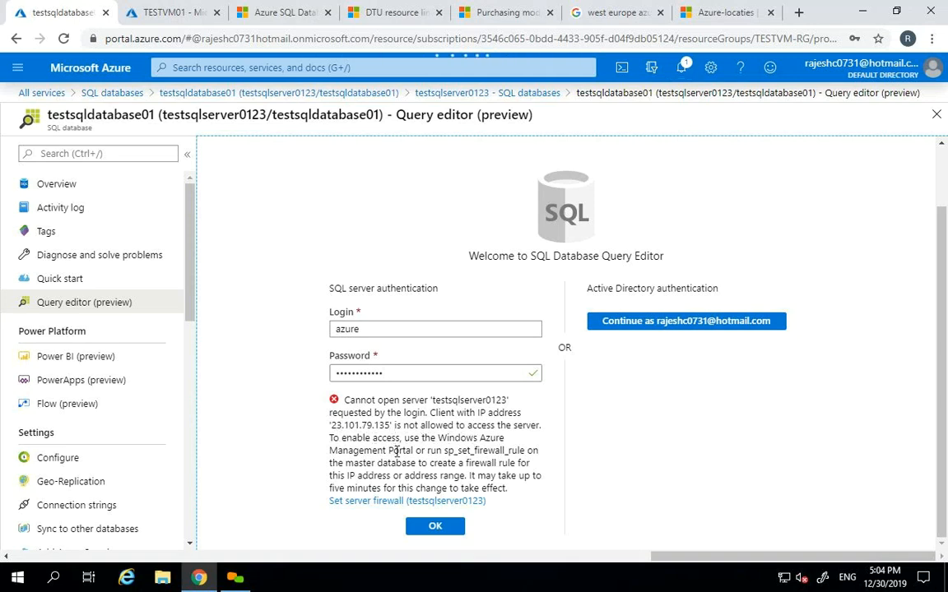
left_click_drag(332, 425, 387, 425)
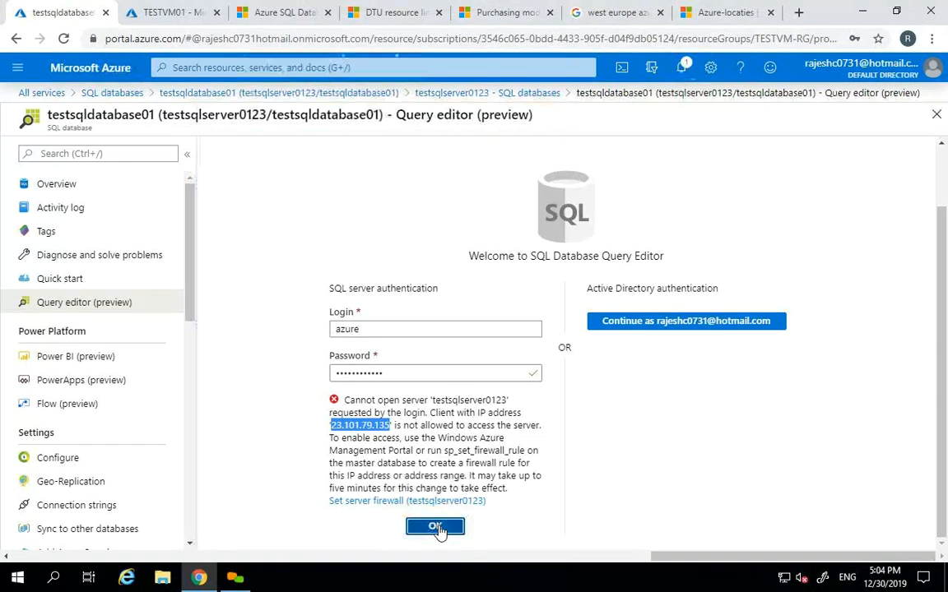
left_click(445, 533)
left_click(129, 186)
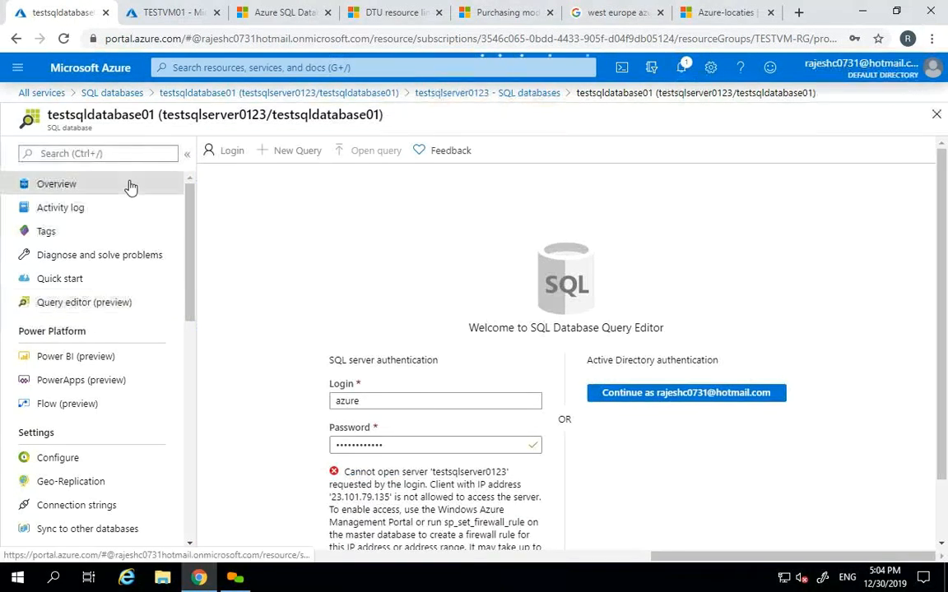
- Open the server firewall settings and paste the client IP as the start IP
left_click(449, 153)
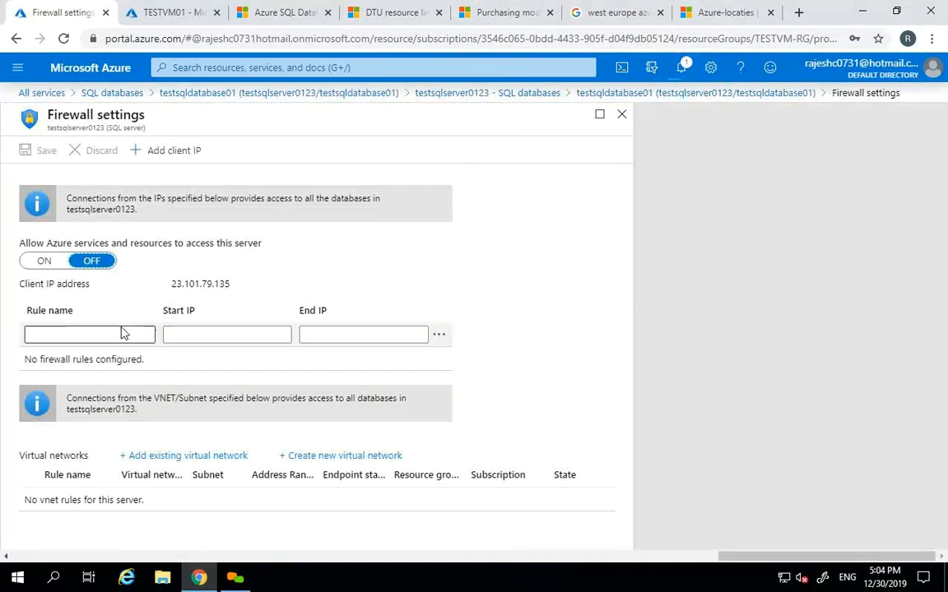
left_click(186, 336)
type("23.101.79.135")
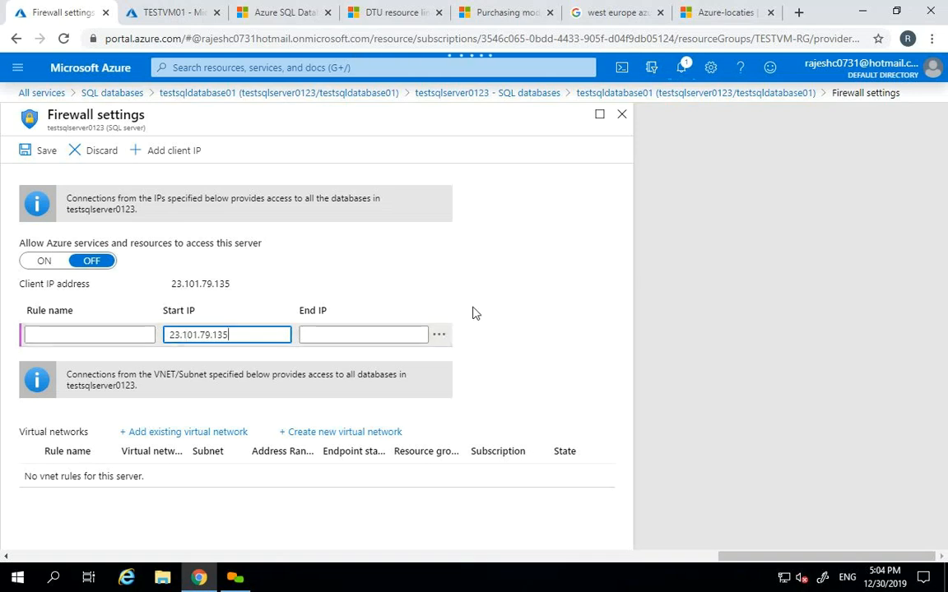
left_click(621, 114)
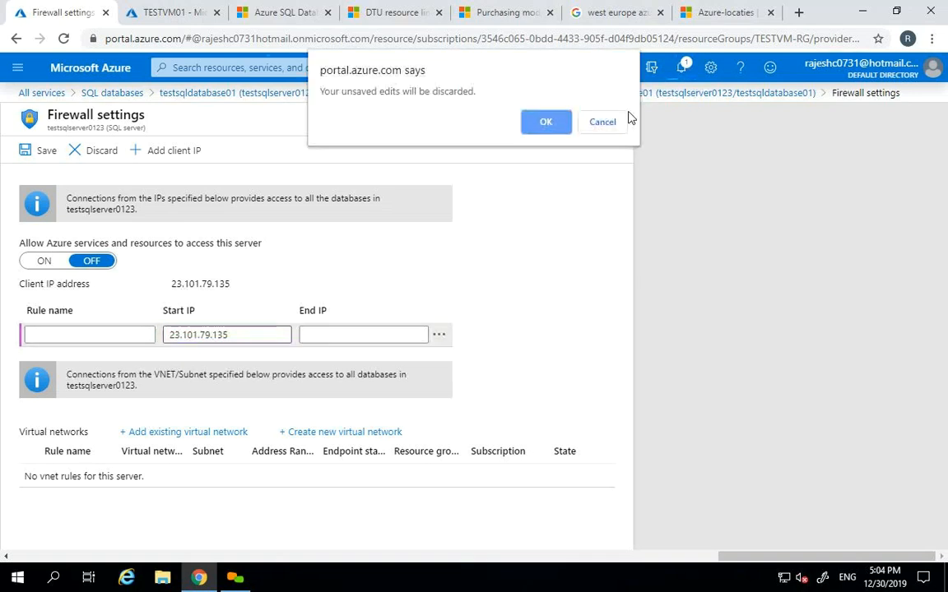
left_click(600, 123)
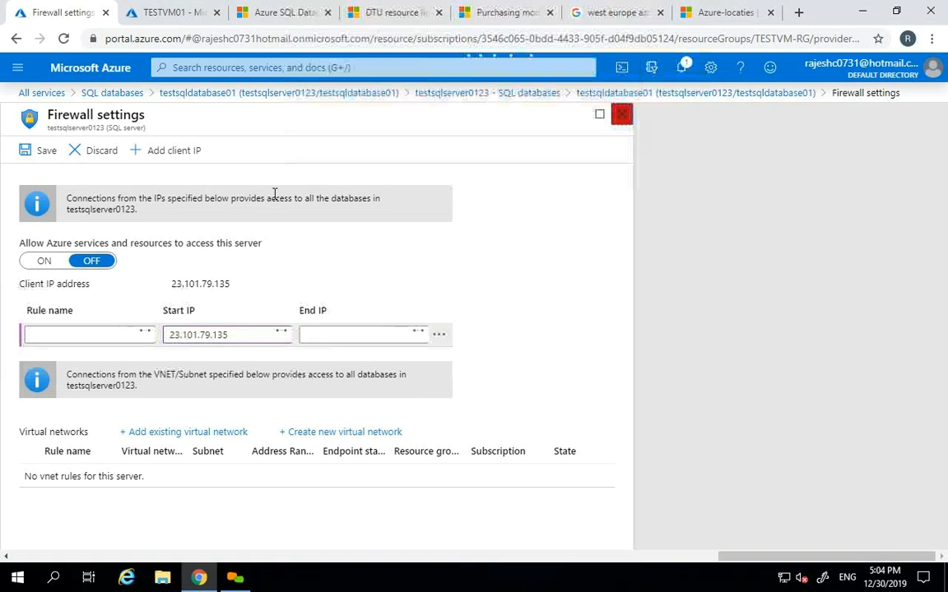
- Switch Allow Azure services on, then close the firewall settings and discard the unsaved edits
left_click(38, 263)
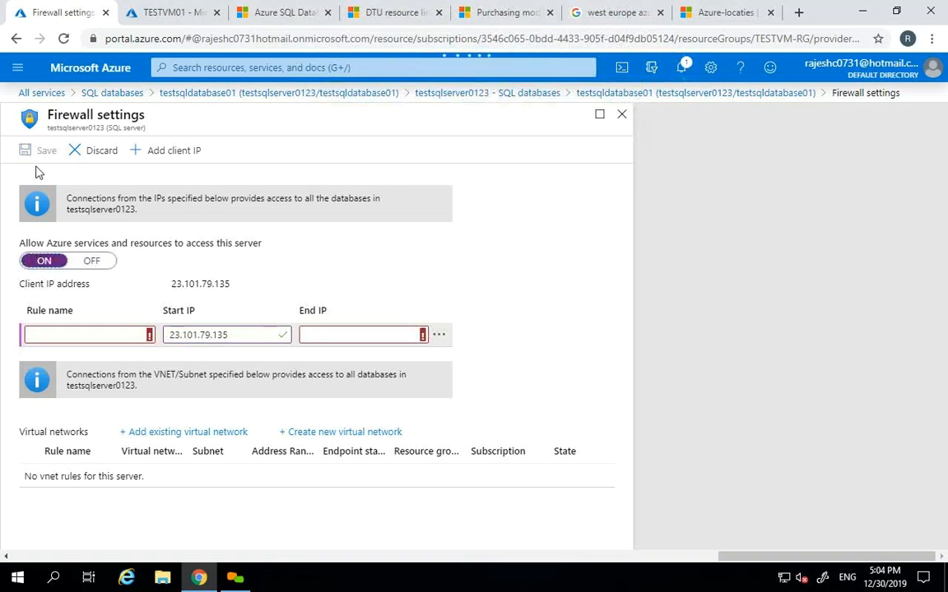
left_click(621, 114)
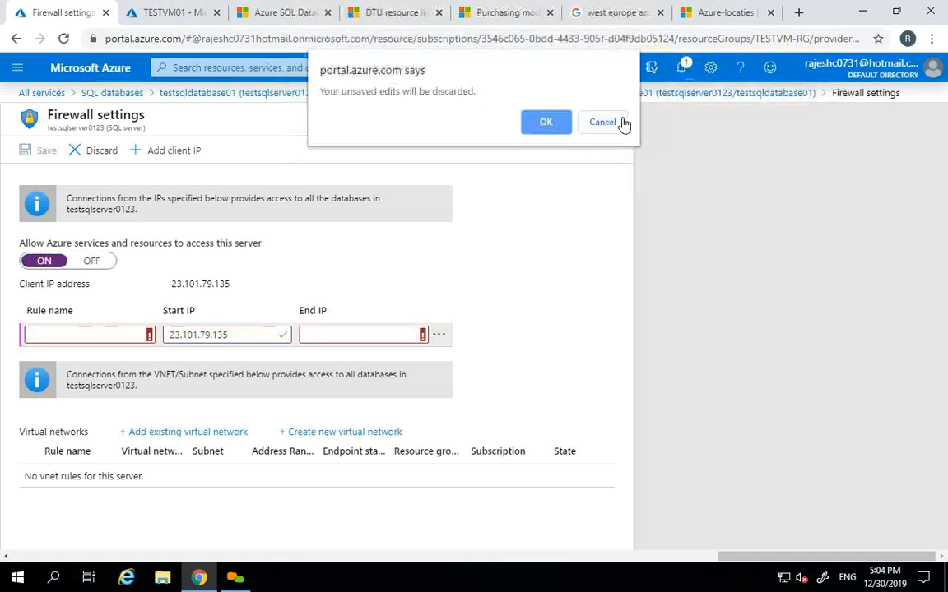
left_click(551, 122)
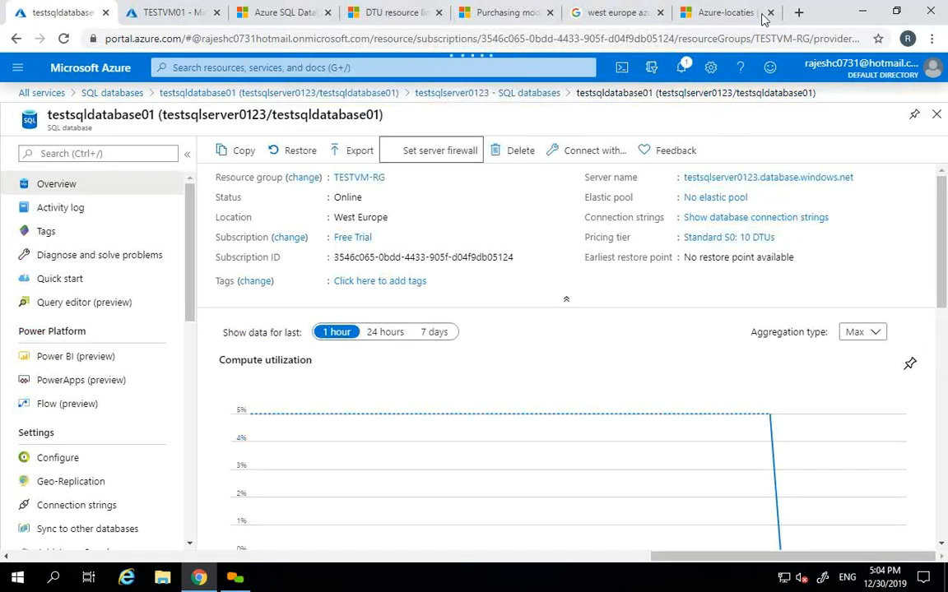
- Search Google for 'public ip address' in a new tab and select the IP 23.101.79.135
left_click(802, 22)
type("pub")
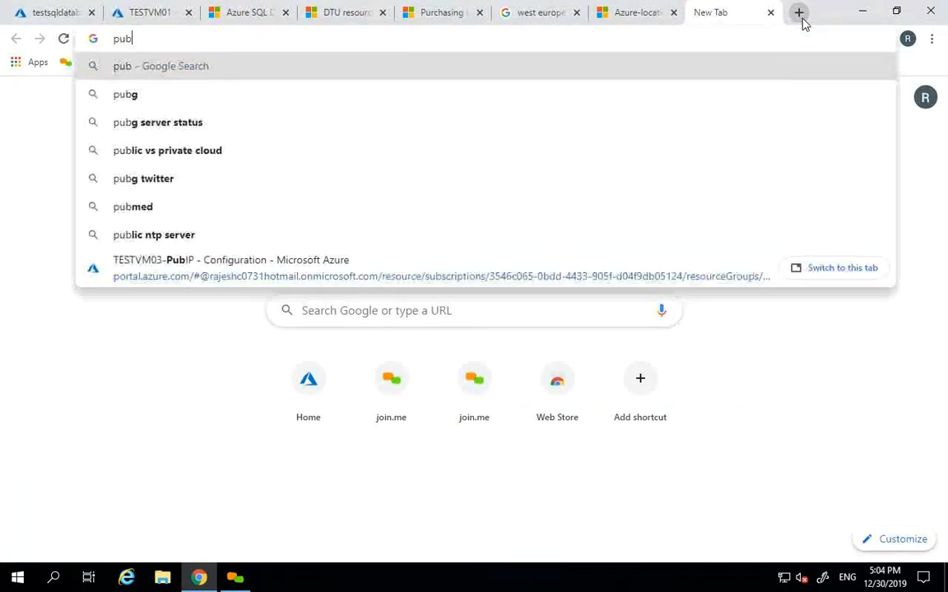
type("lic ip add")
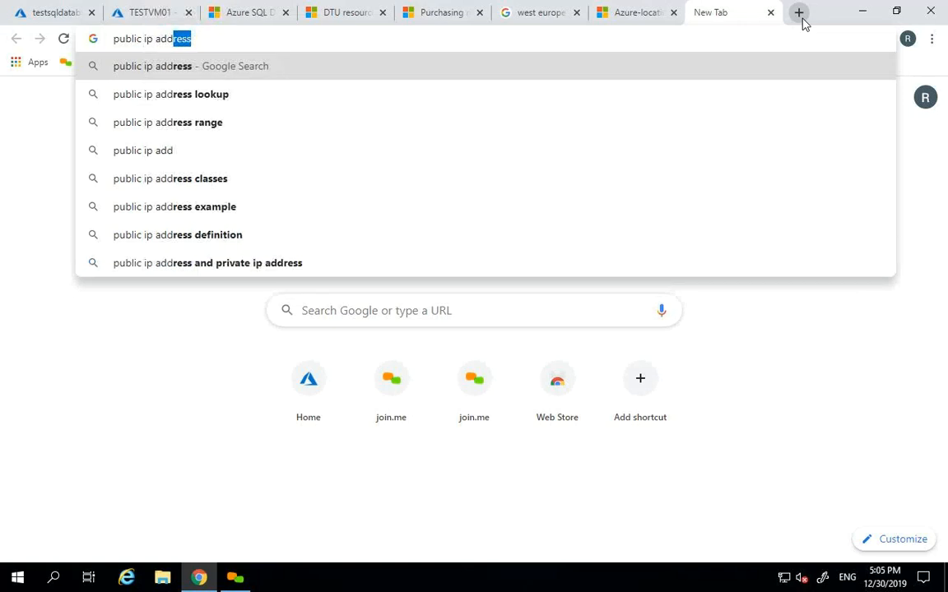
key("Return")
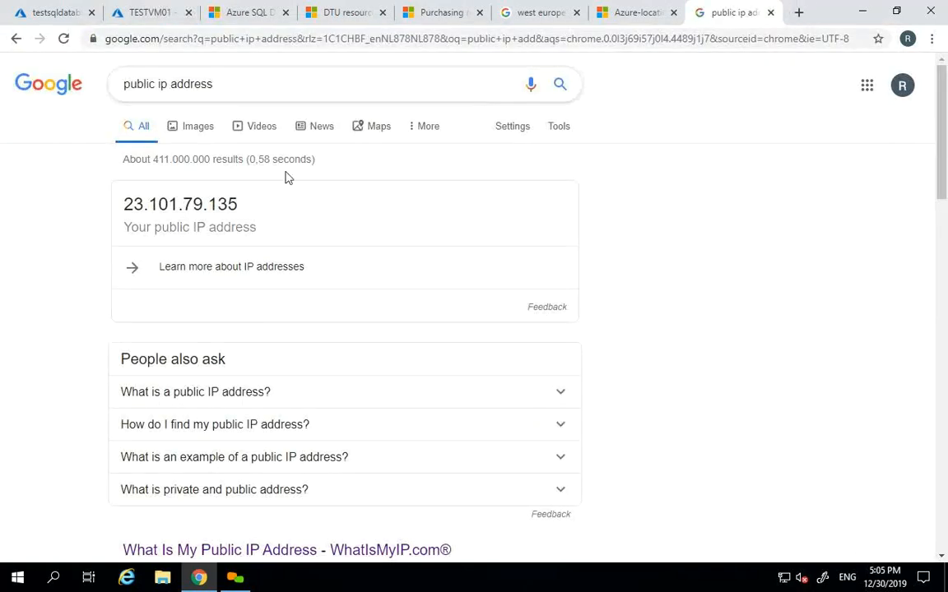
left_click_drag(124, 204, 247, 209)
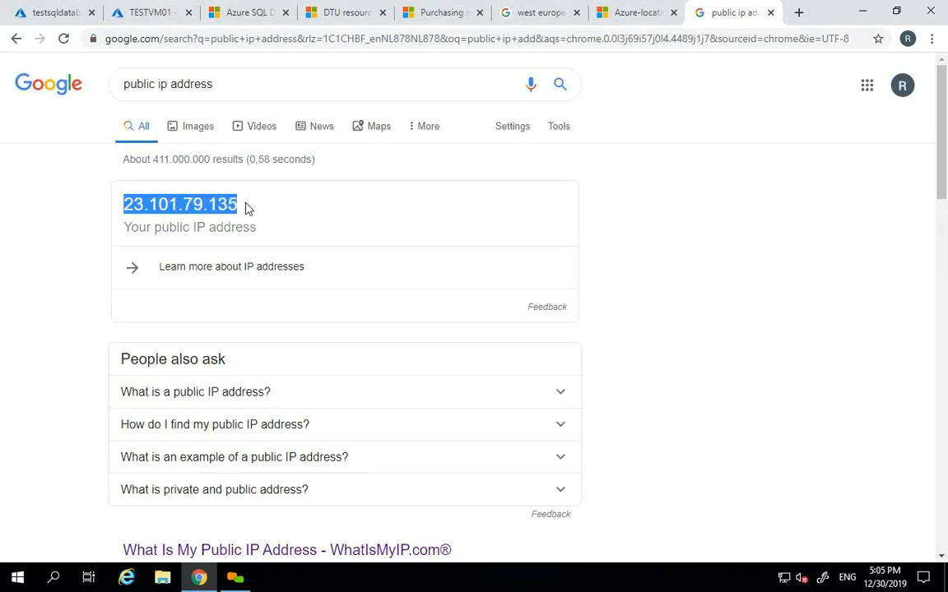
left_click(575, 10)
left_click(444, 12)
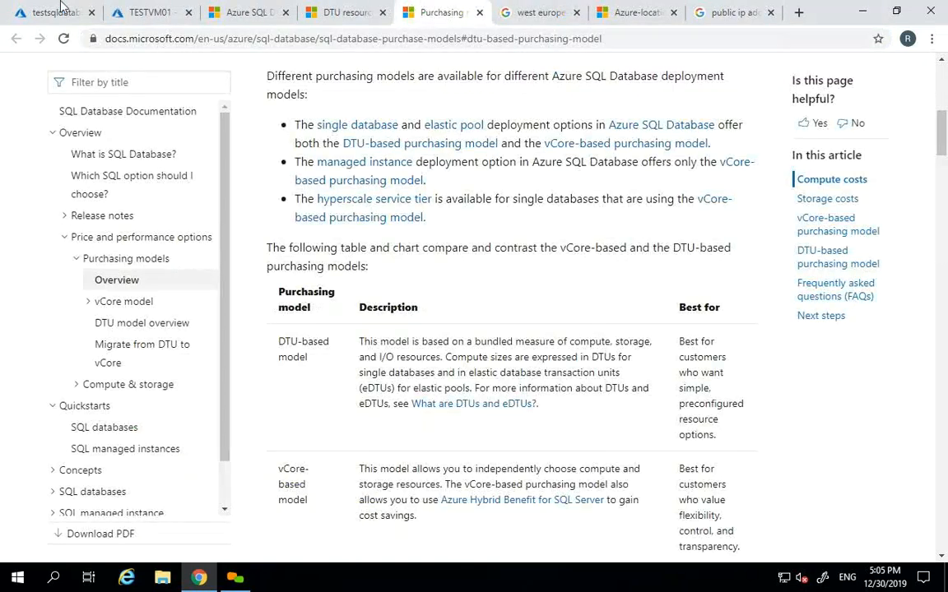
- Back in the Azure portal, open and close the database's server firewall settings
left_click(62, 12)
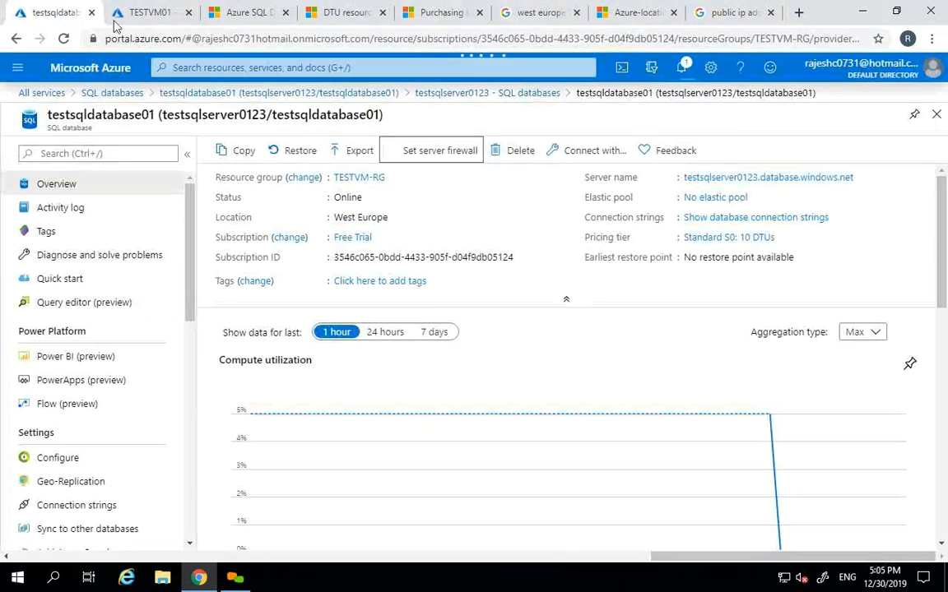
left_click(468, 156)
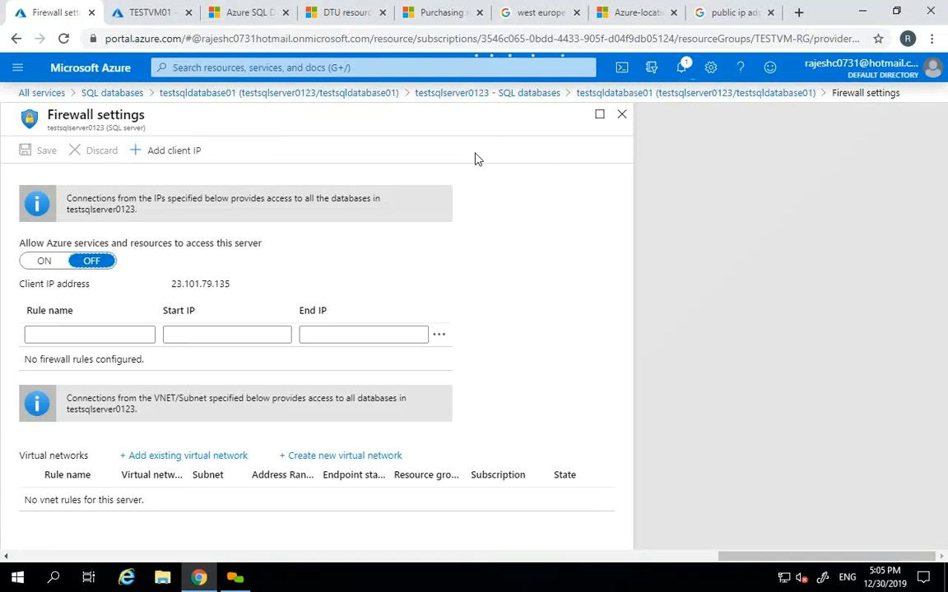
left_click(620, 114)
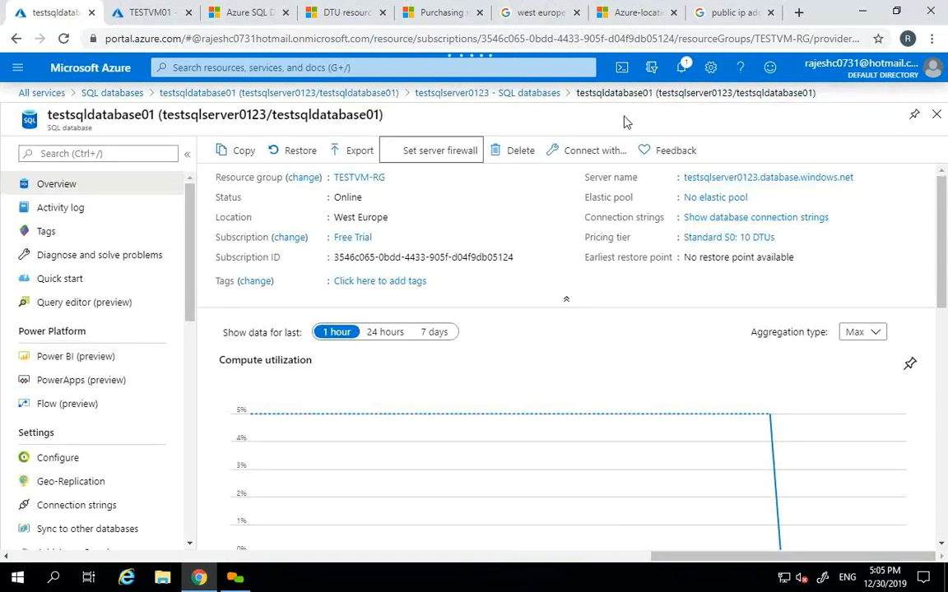
- On testsqlserver0123's Firewalls and virtual networks page, turn Allow Azure services on and save
left_click(730, 180)
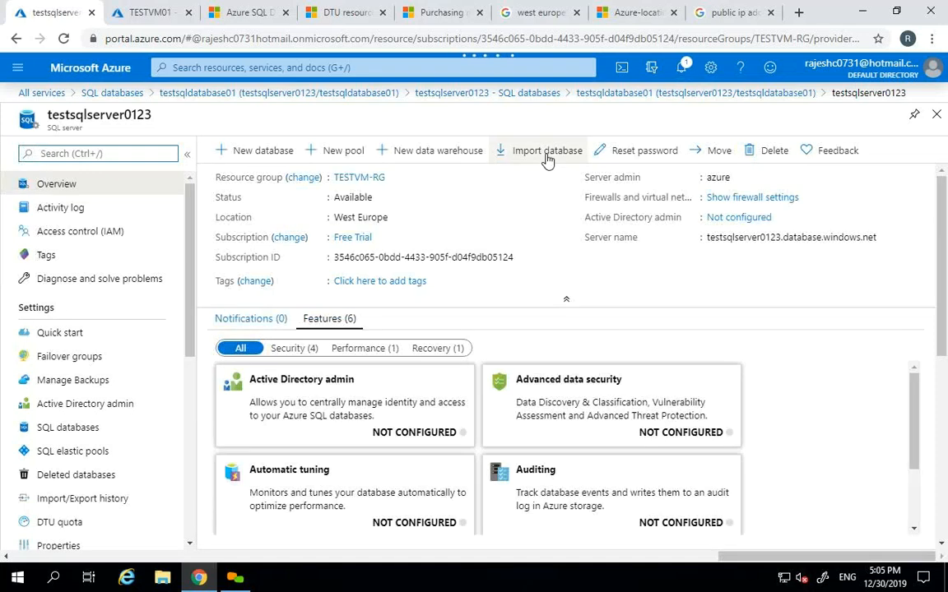
scroll(160, 377, "down", 4)
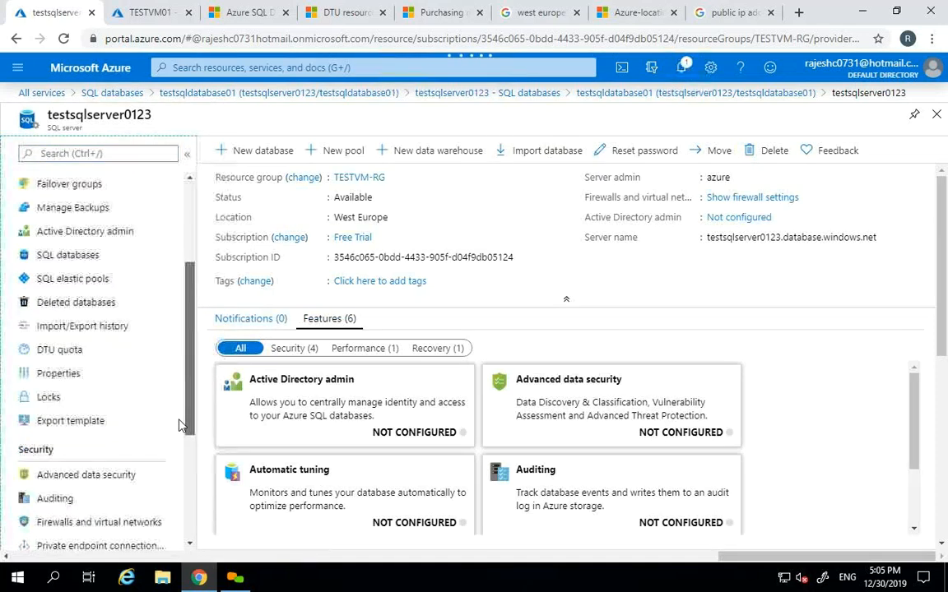
left_click(93, 403)
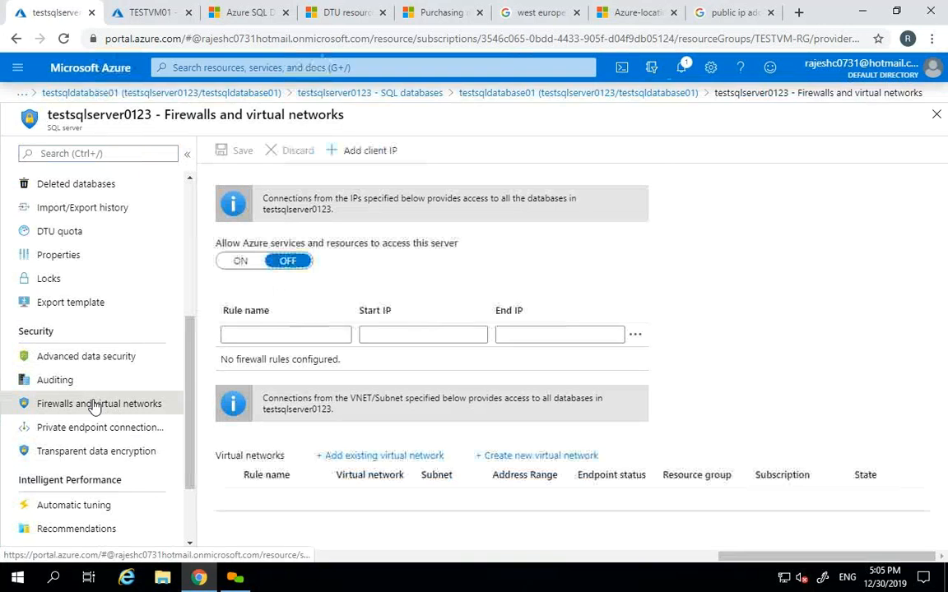
left_click(240, 261)
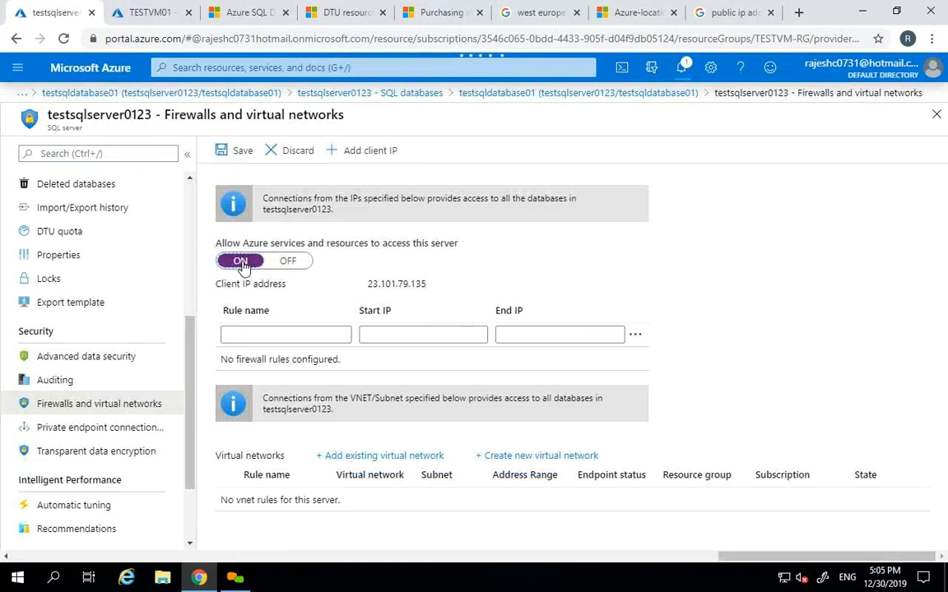
left_click(237, 152)
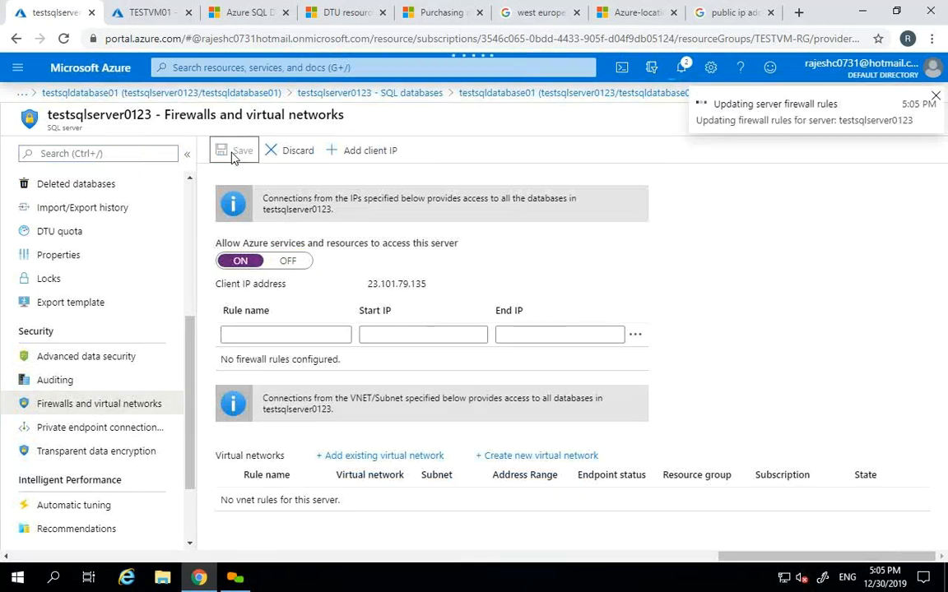
left_click(242, 239)
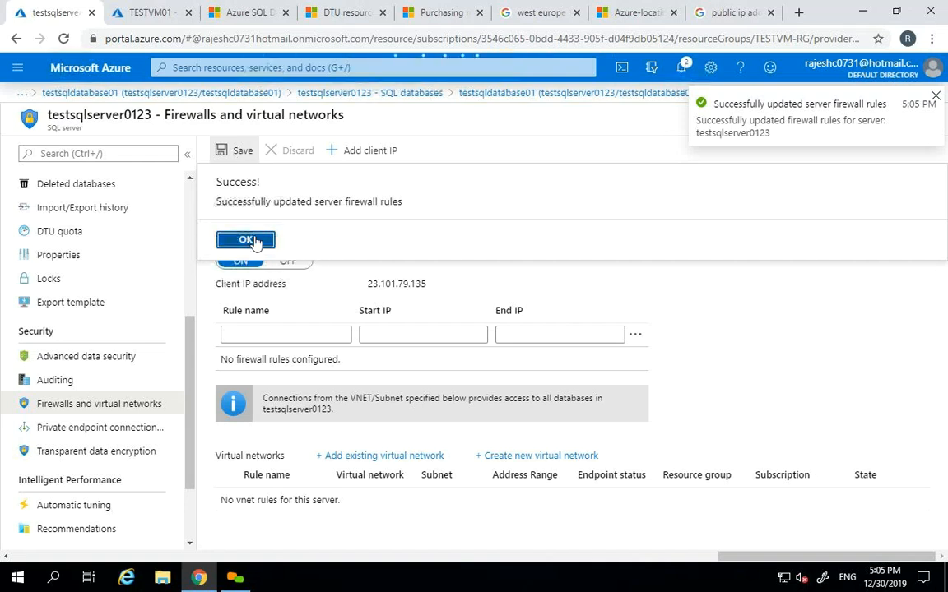
left_click(935, 96)
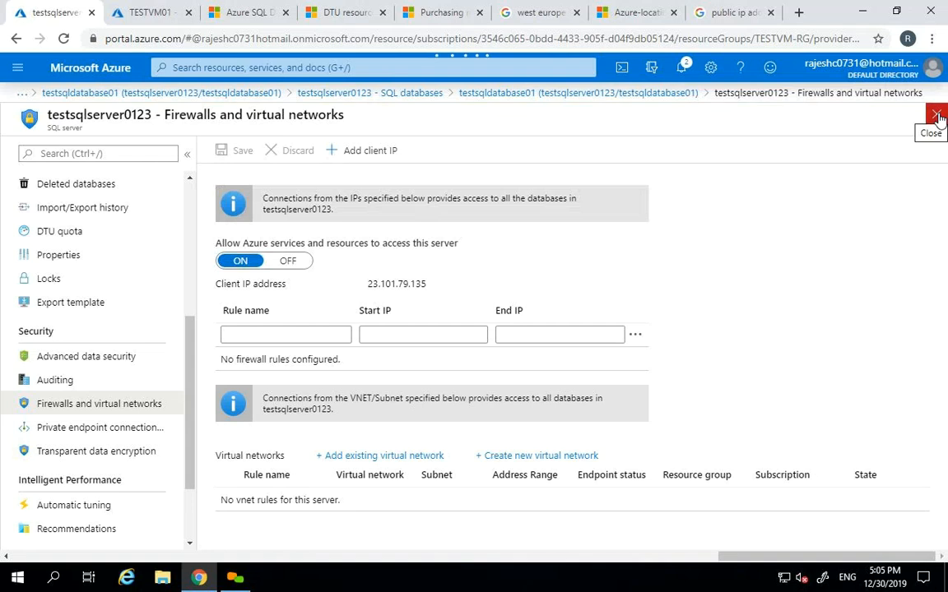
left_click(937, 116)
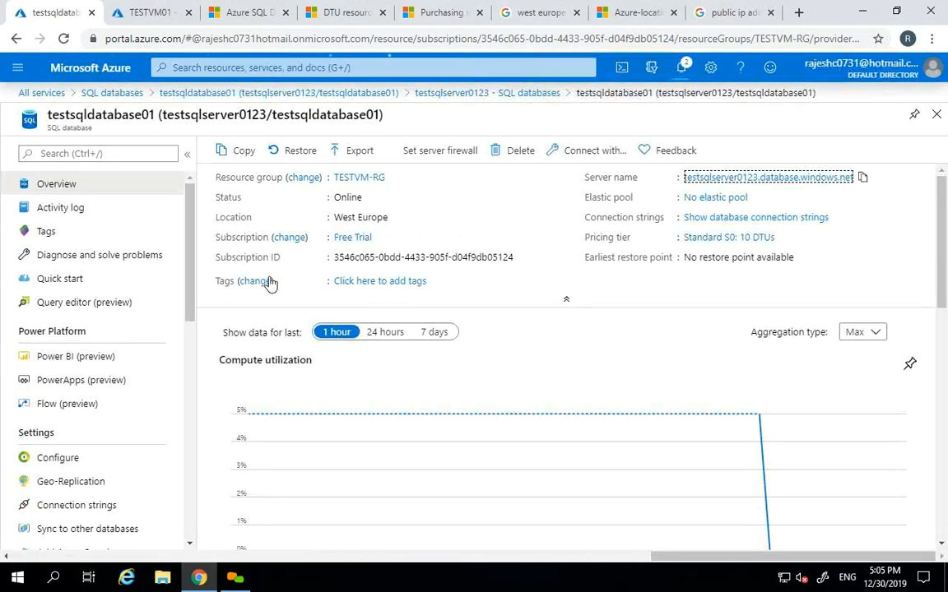
- Sign in to testsqldatabase01's query editor using SQL server authentication and the login password
left_click(97, 303)
left_click(369, 445)
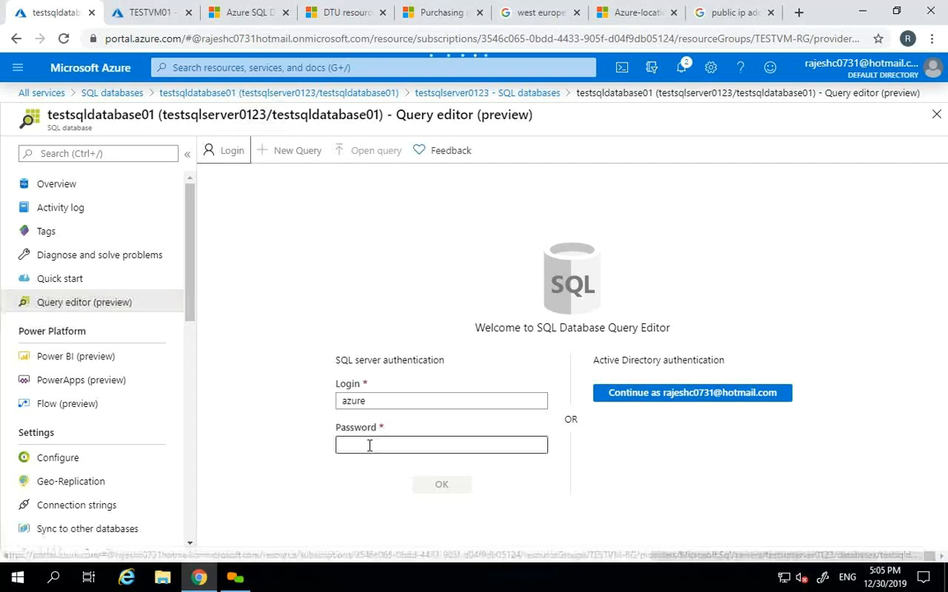
type("****••••••••••")
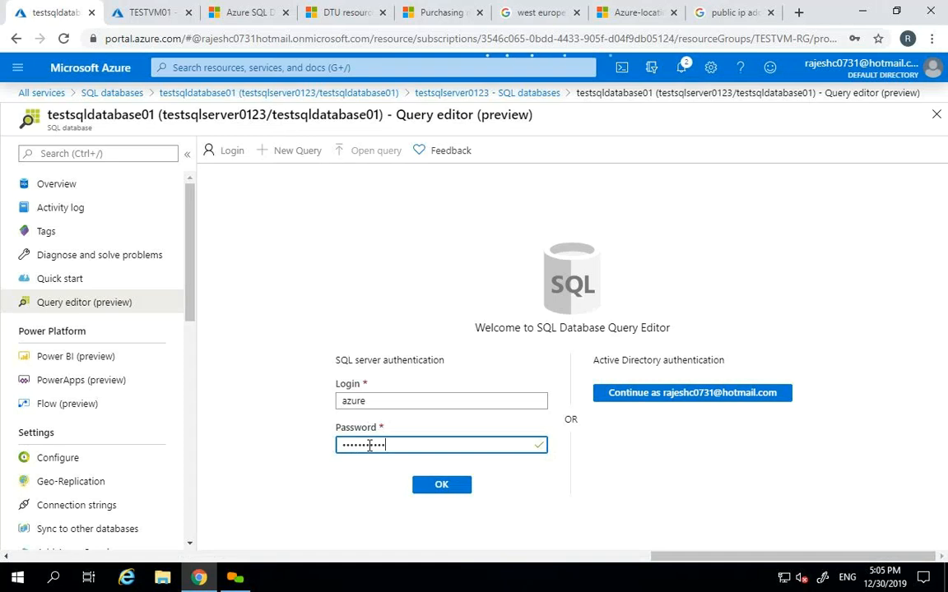
left_click(441, 484)
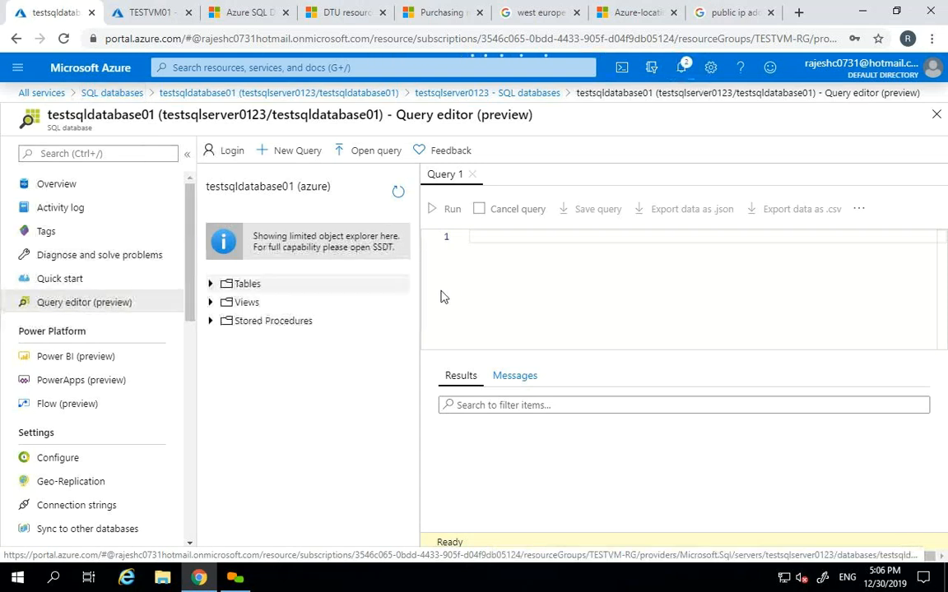
double_click(311, 187)
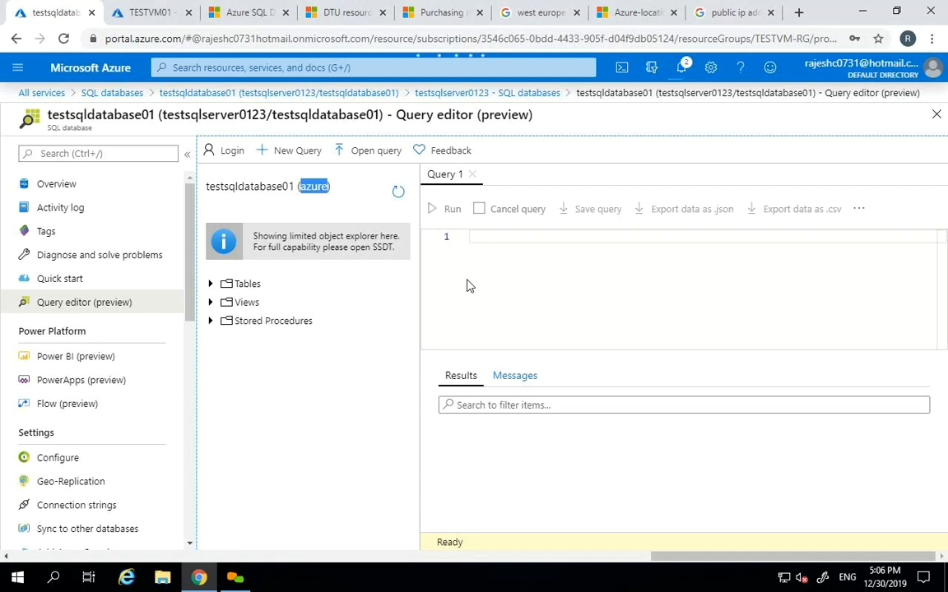
- Expand the Tables, Views and Stored Procedures folders in the object explorer, then close the query editor
left_click(505, 245)
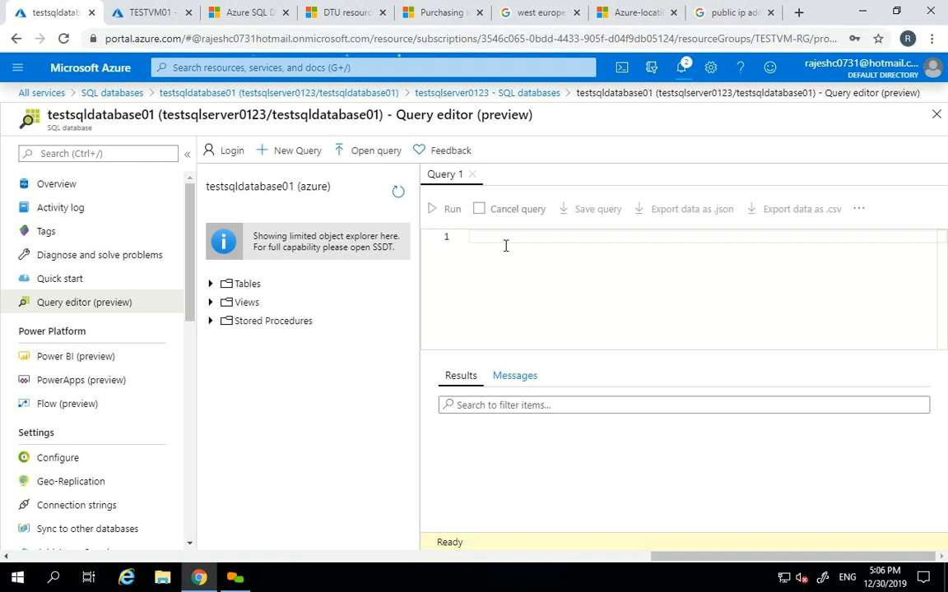
left_click(212, 284)
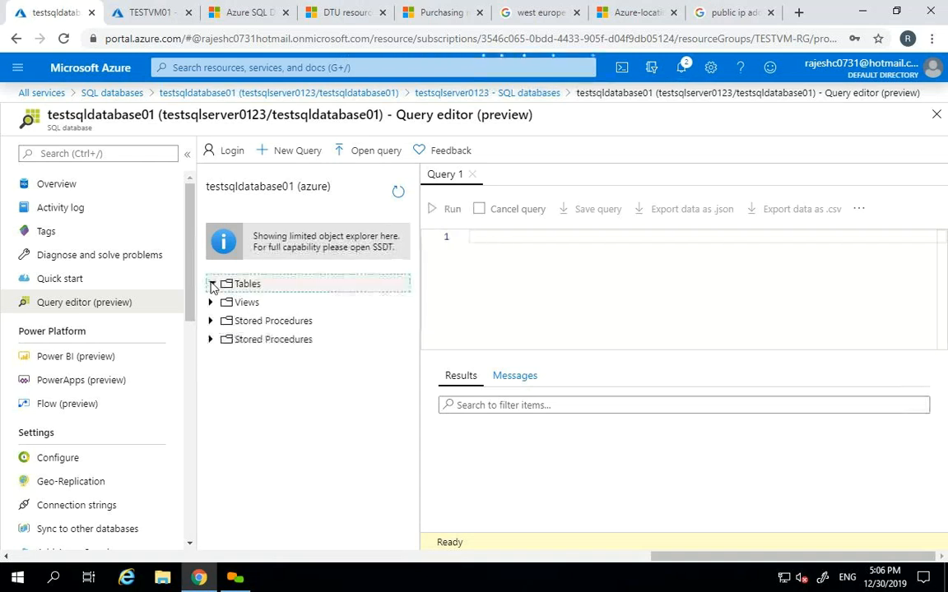
left_click(211, 303)
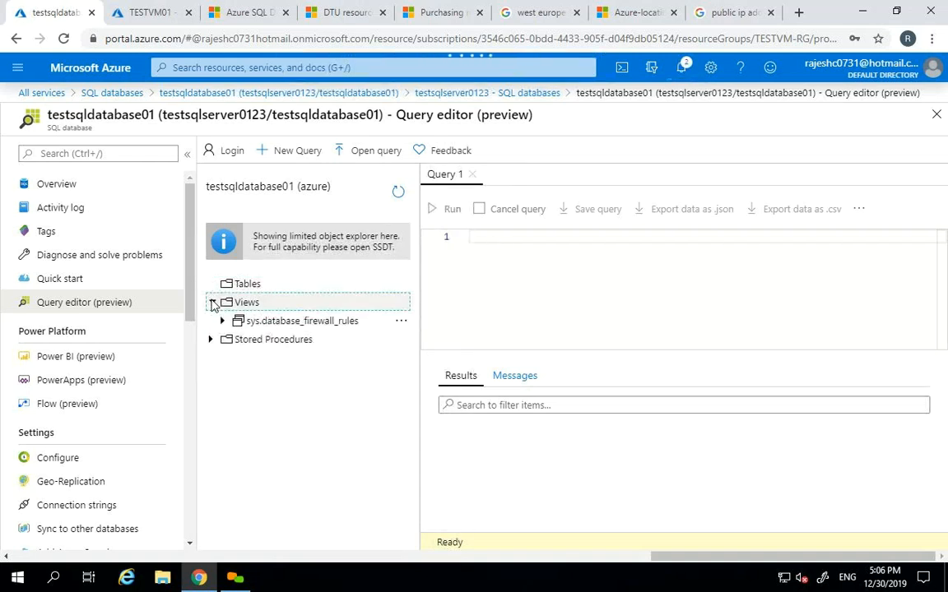
left_click(212, 339)
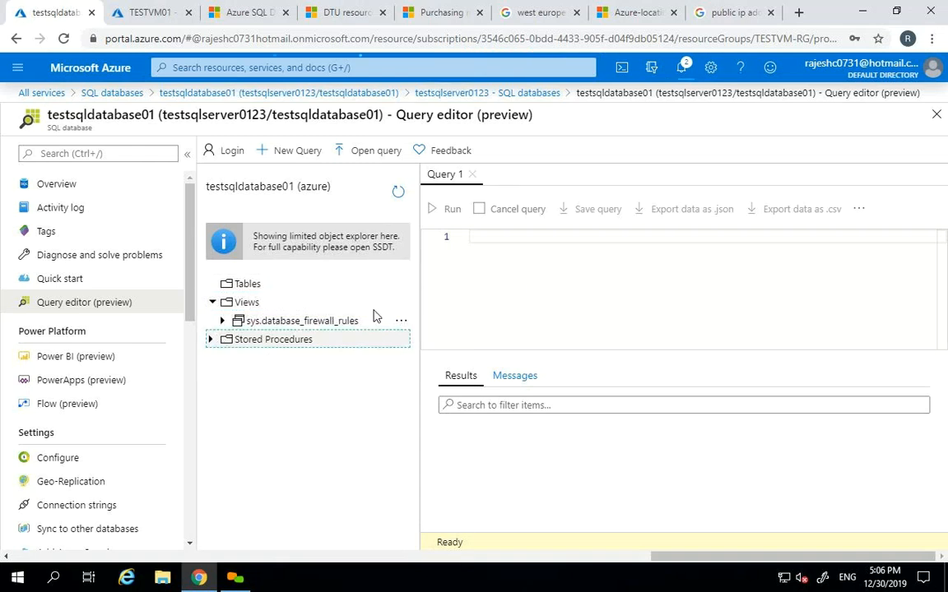
left_click(533, 288)
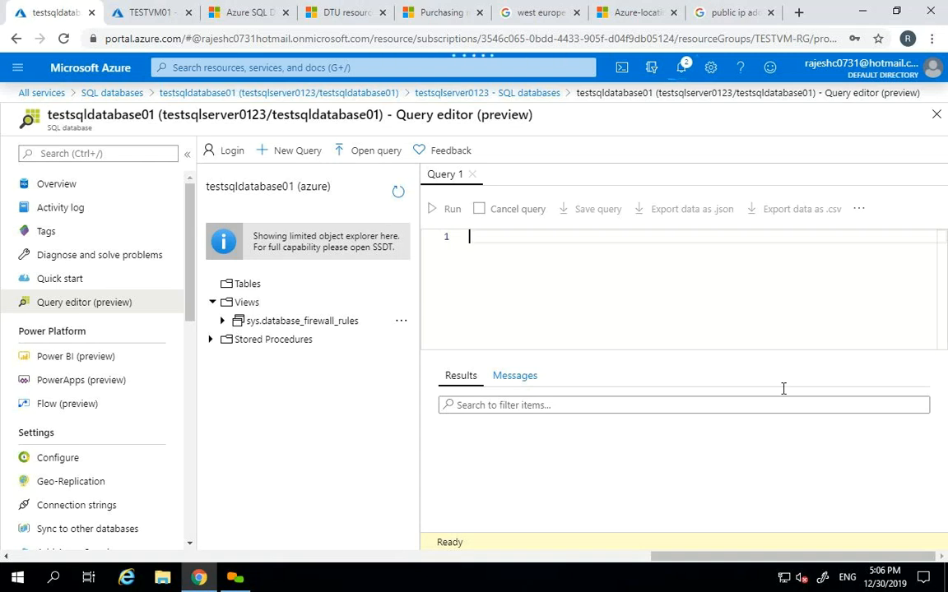
left_click(936, 115)
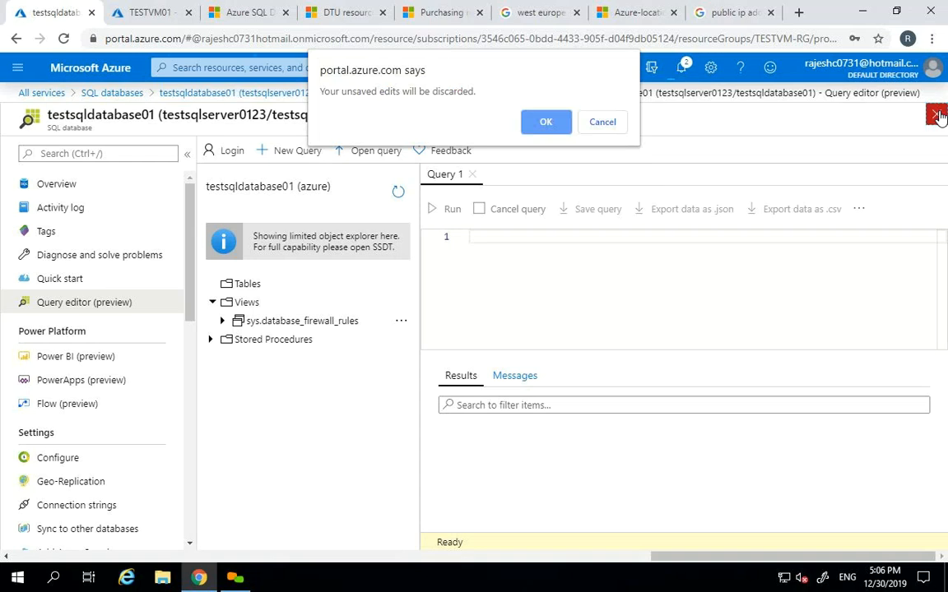
- Discard the unsaved query, view the server overview and its SQL databases, and open testsqldatabase01
left_click(547, 123)
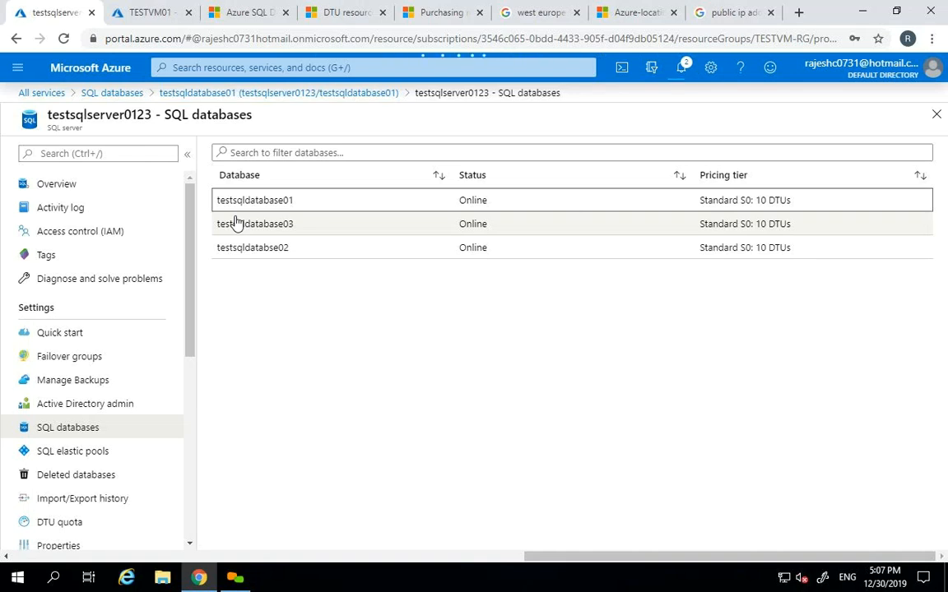
left_click(100, 193)
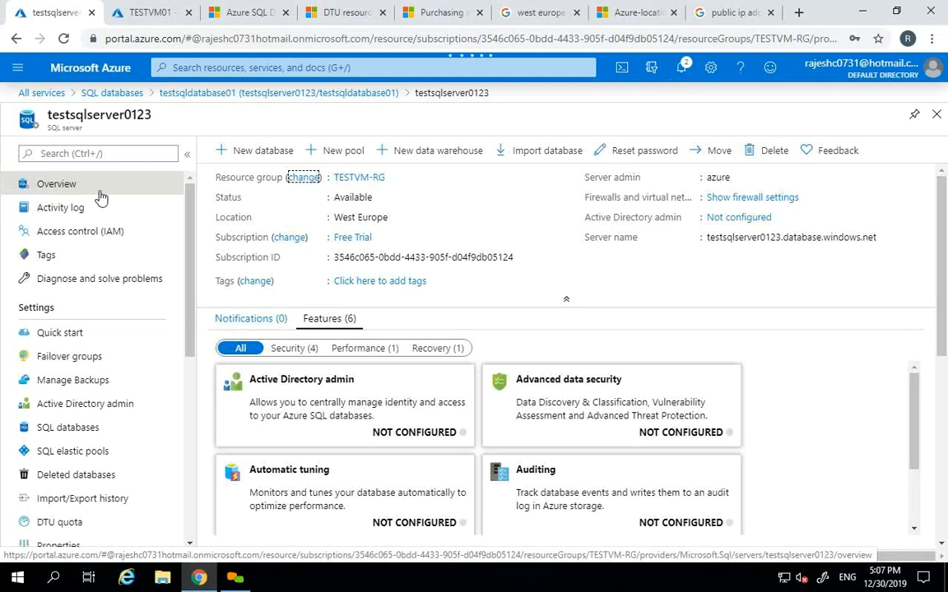
left_click(96, 436)
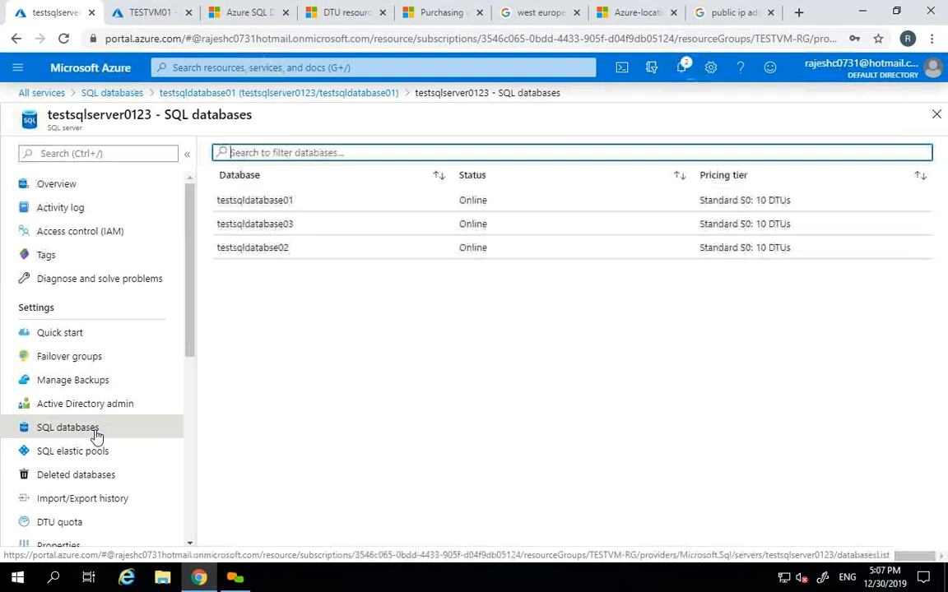
left_click(376, 210)
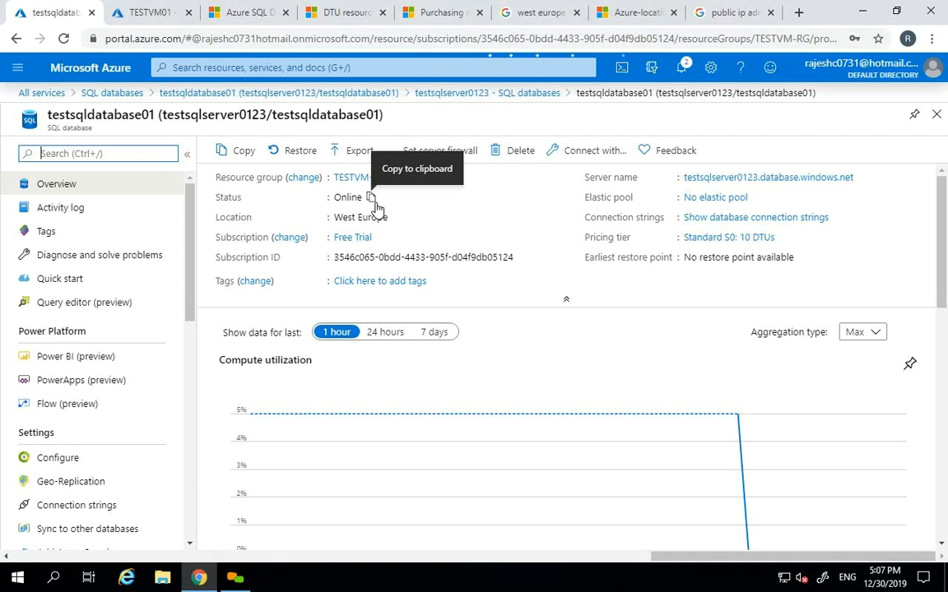
- Close testsqldatabase01, revisit the server overview and database list, then reopen testsqldatabase01
left_click(937, 116)
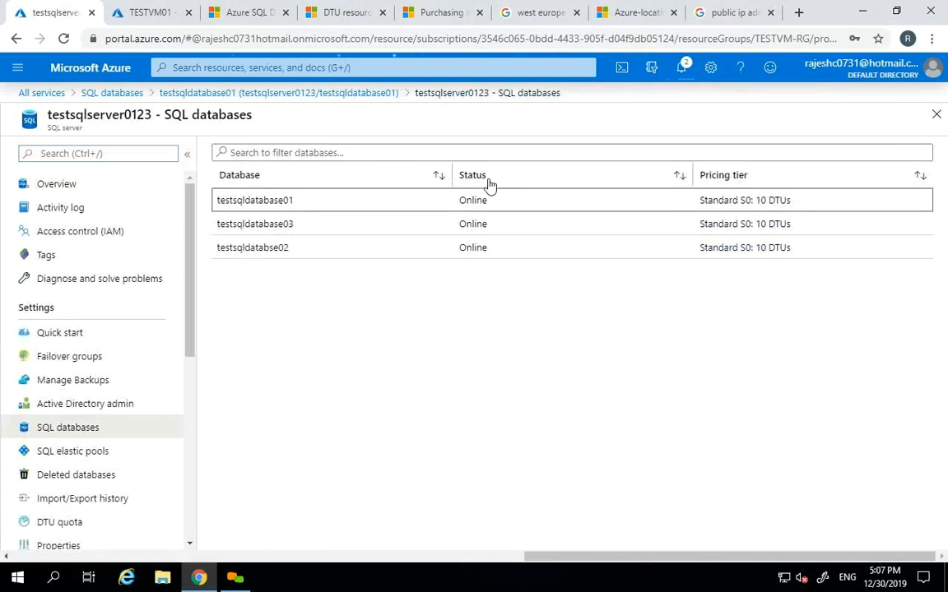
left_click(112, 195)
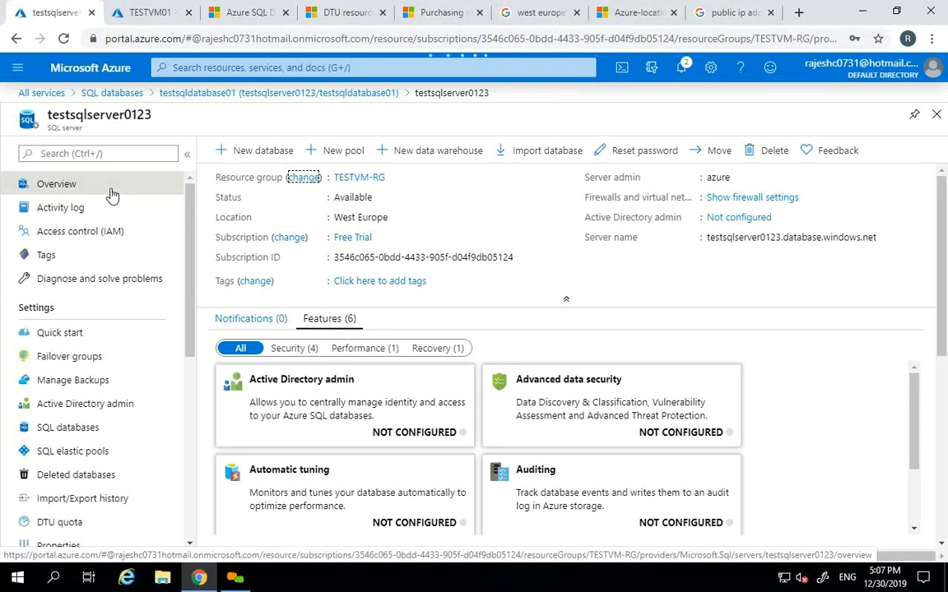
left_click(85, 425)
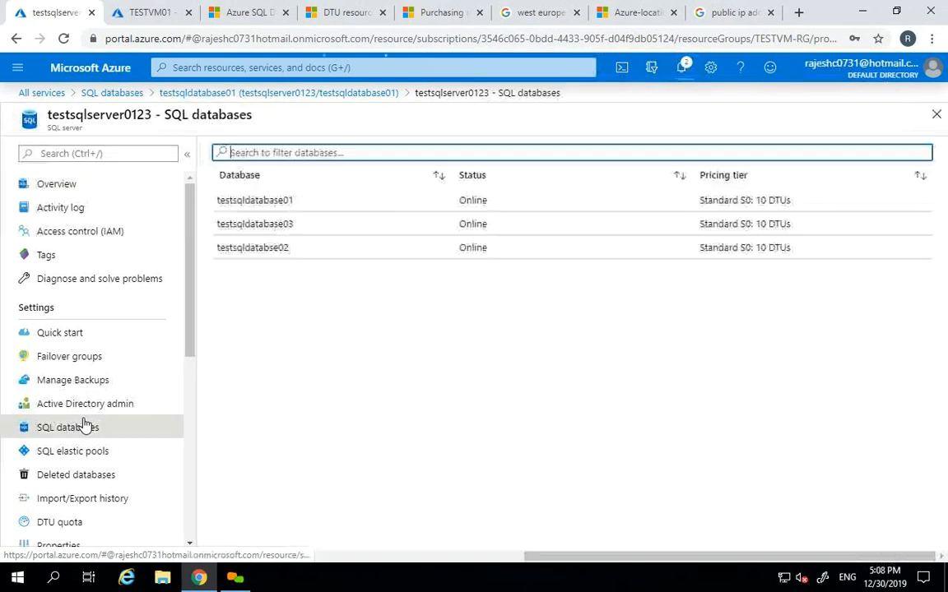
left_click(354, 208)
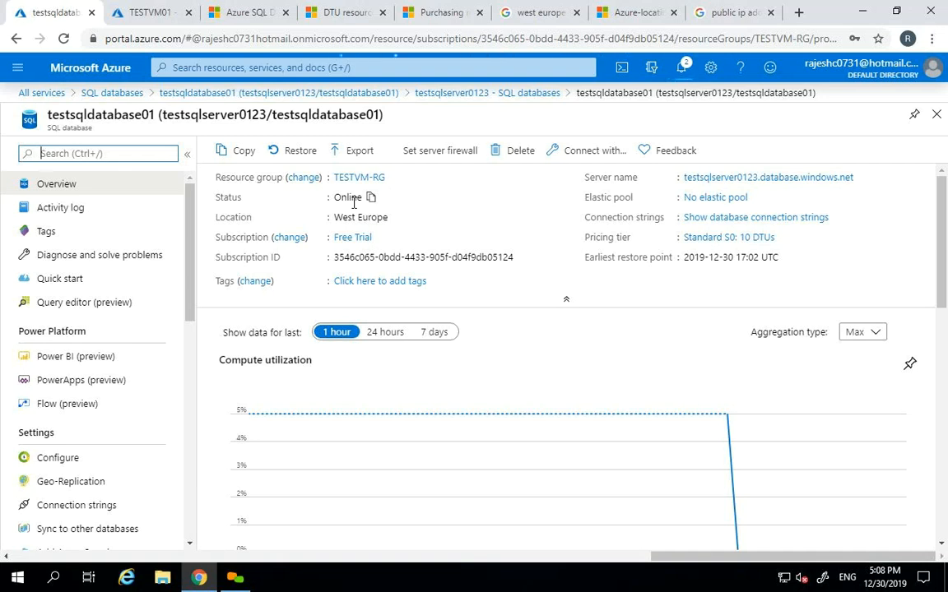
left_click(937, 115)
- Close the server blades, check notifications, refresh the SQL databases list and open testsqldatabase01
left_click(936, 115)
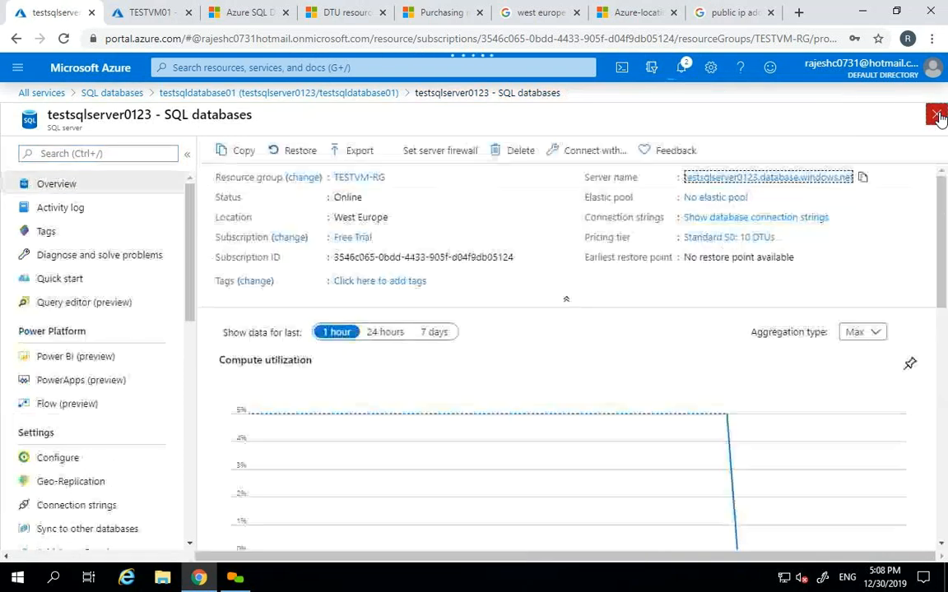
left_click(937, 115)
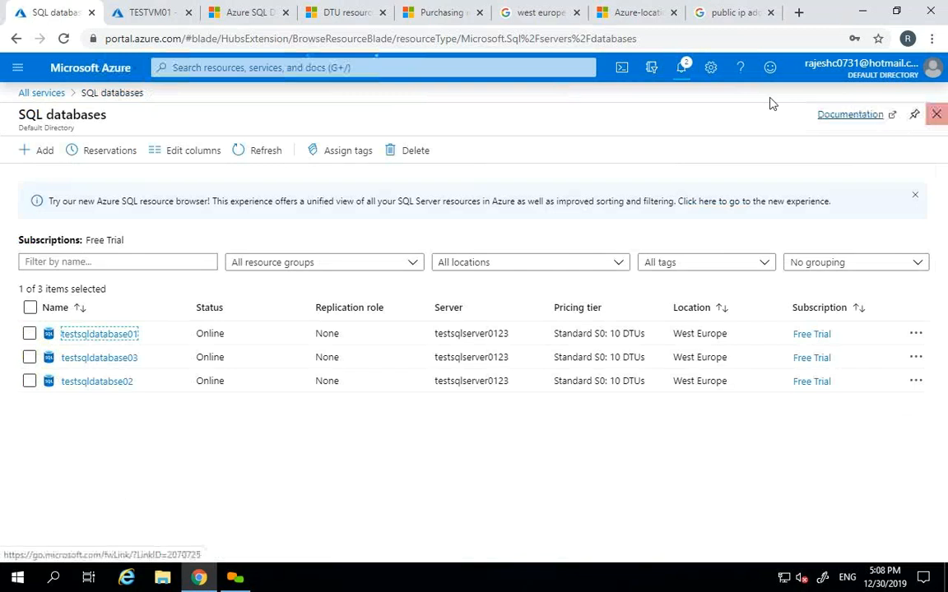
left_click(683, 79)
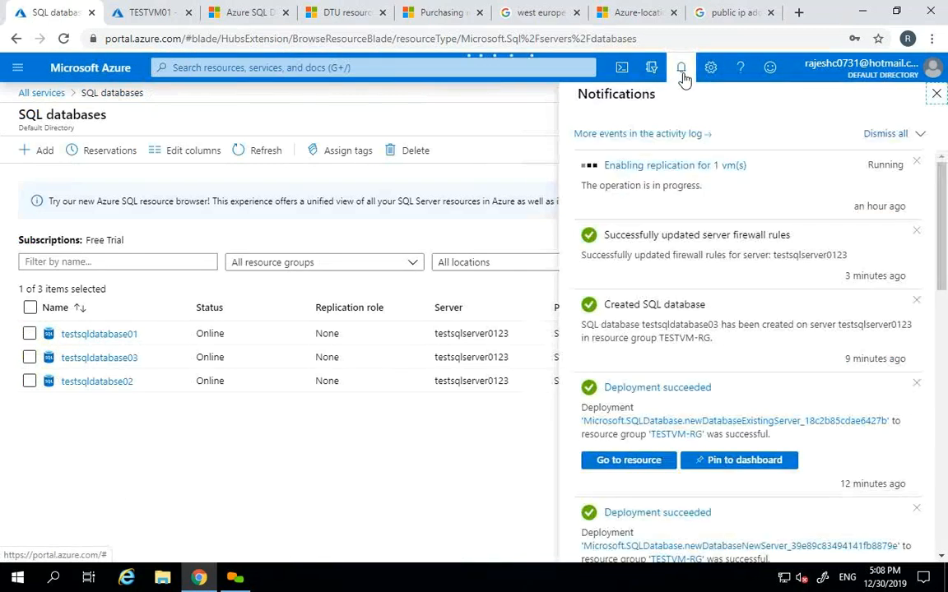
left_click(684, 79)
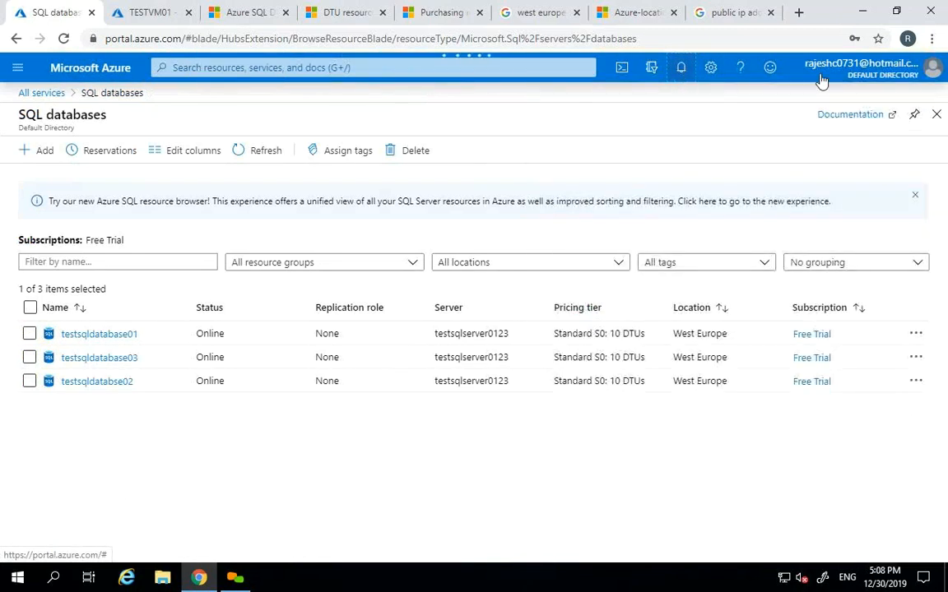
left_click(255, 152)
left_click(116, 334)
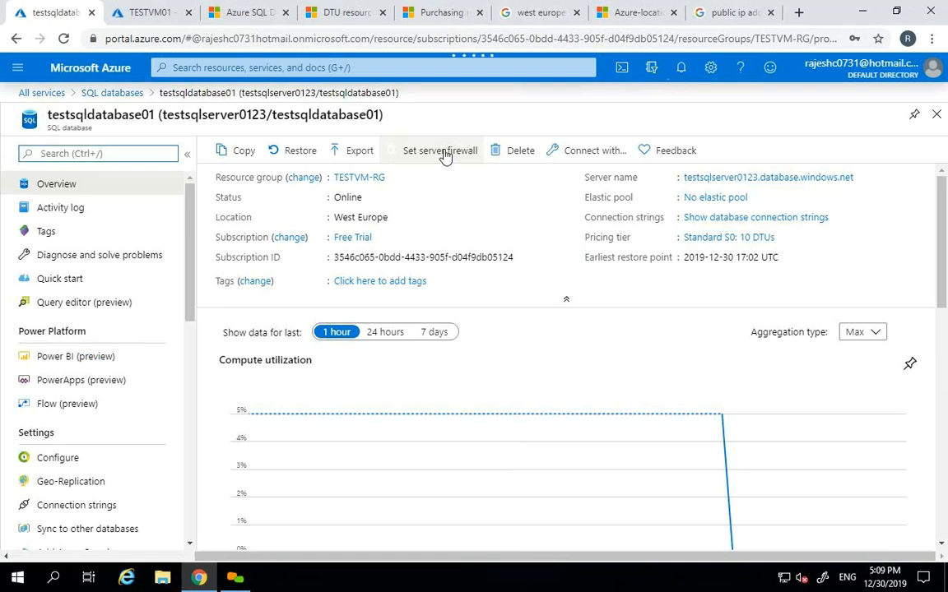
- Open the server firewall settings, reload the database once, then reopen them to add a rule
left_click(444, 153)
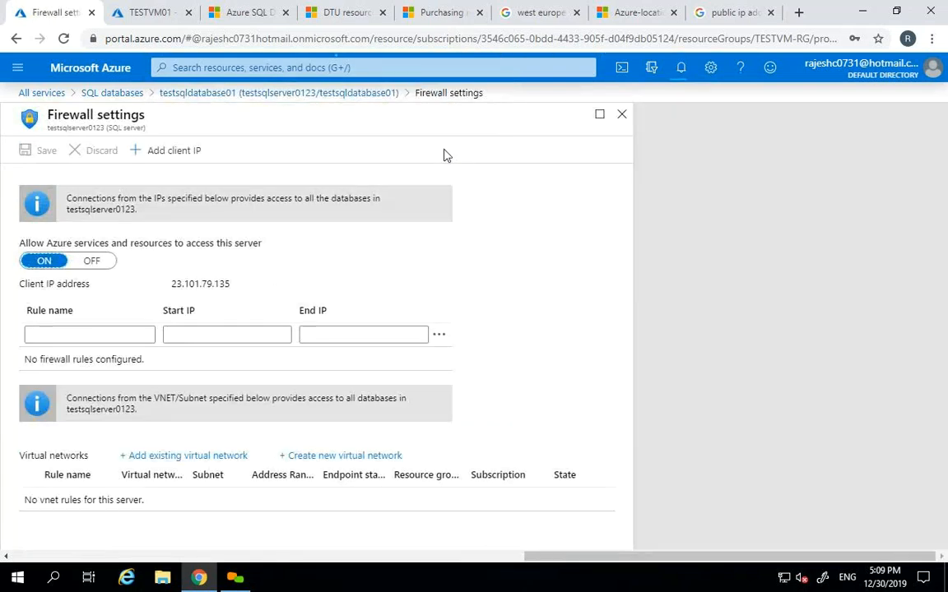
left_click(621, 114)
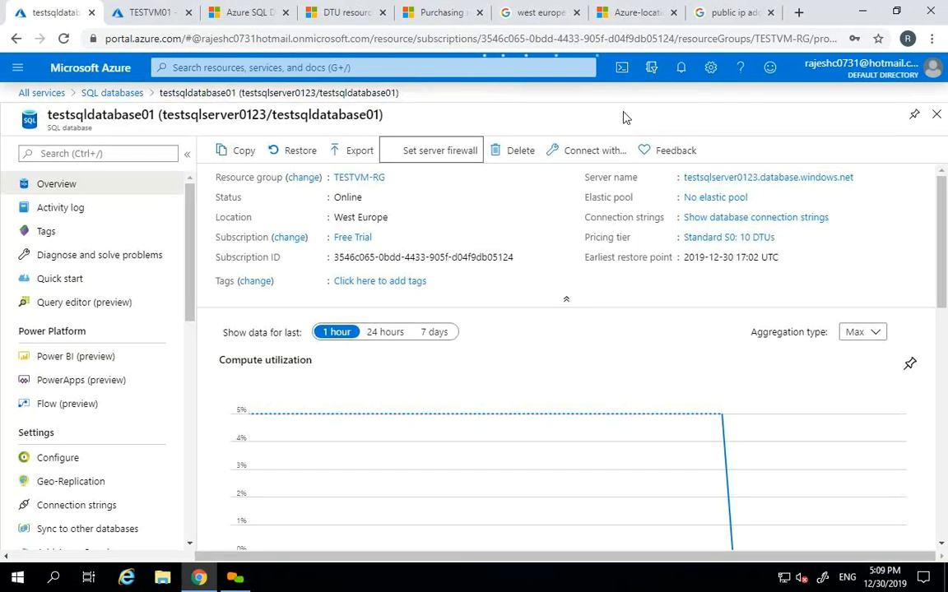
left_click(939, 115)
left_click(255, 153)
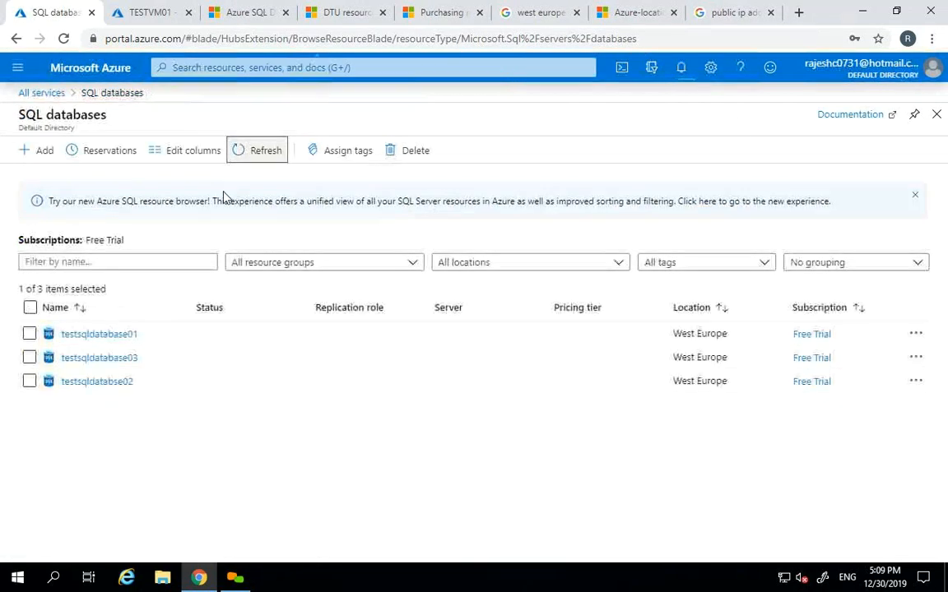
left_click(89, 337)
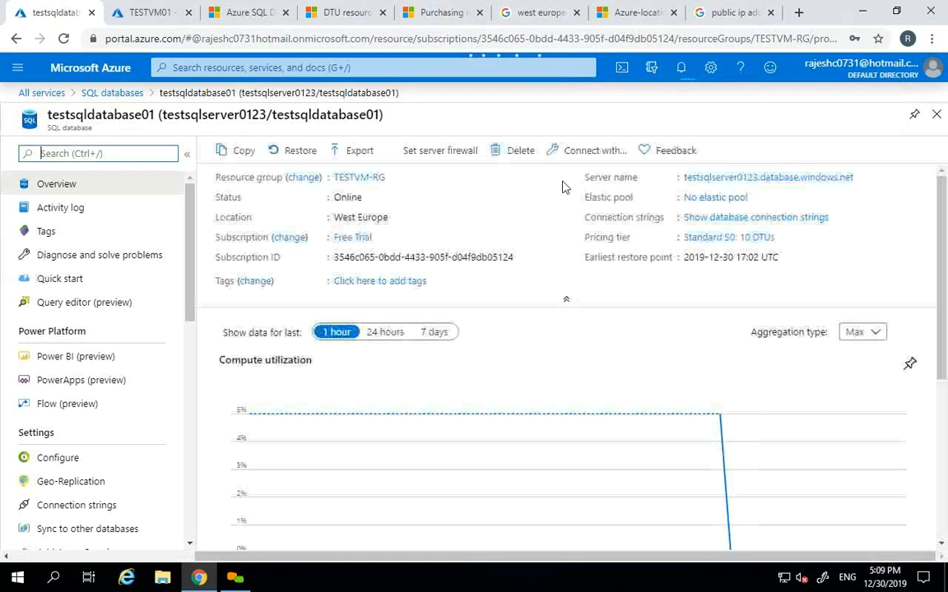
left_click(439, 159)
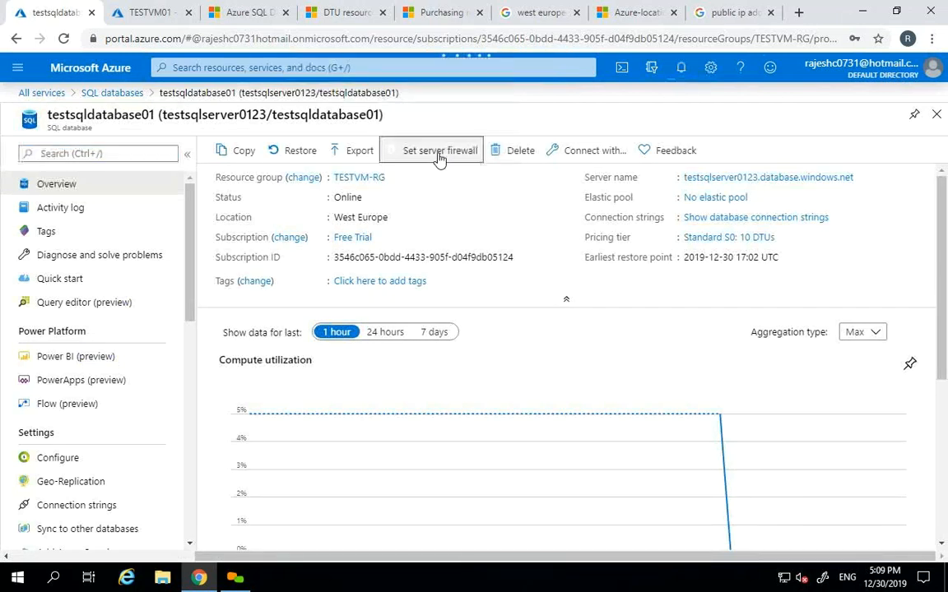
left_click(125, 338)
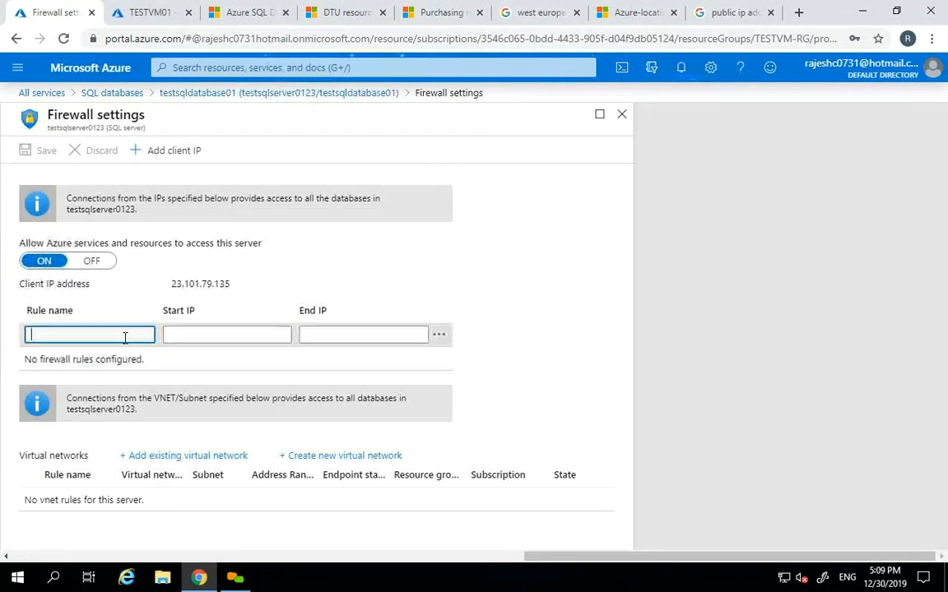
- Create firewall rule 'testname' from 10.10.10.10 to 10.10.10.10, save it, and acknowledge the success message
type("testname")
key("Tab")
type("10")
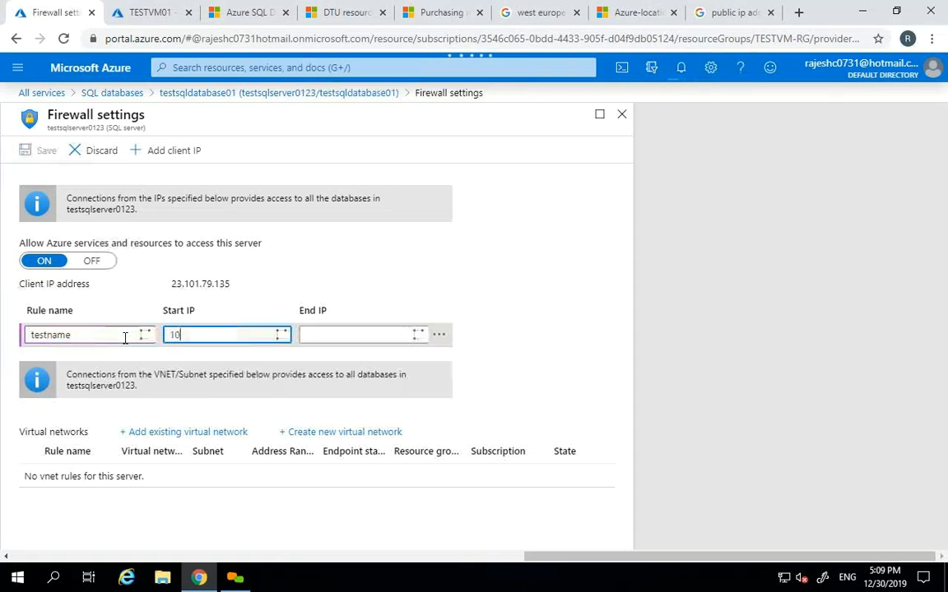
type(".10.10.10")
key("Tab")
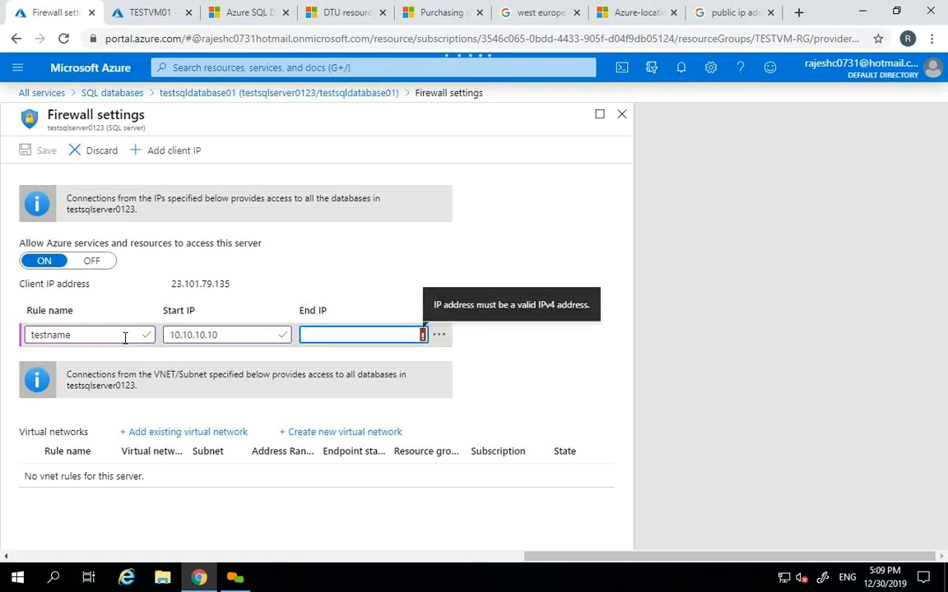
key("shift+Tab")
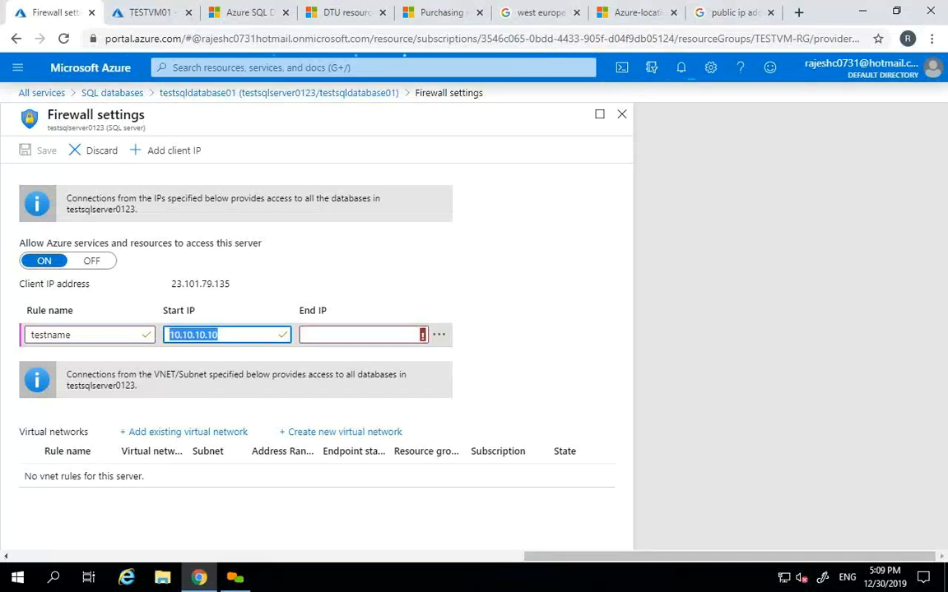
key("ctrl+c")
key("Tab")
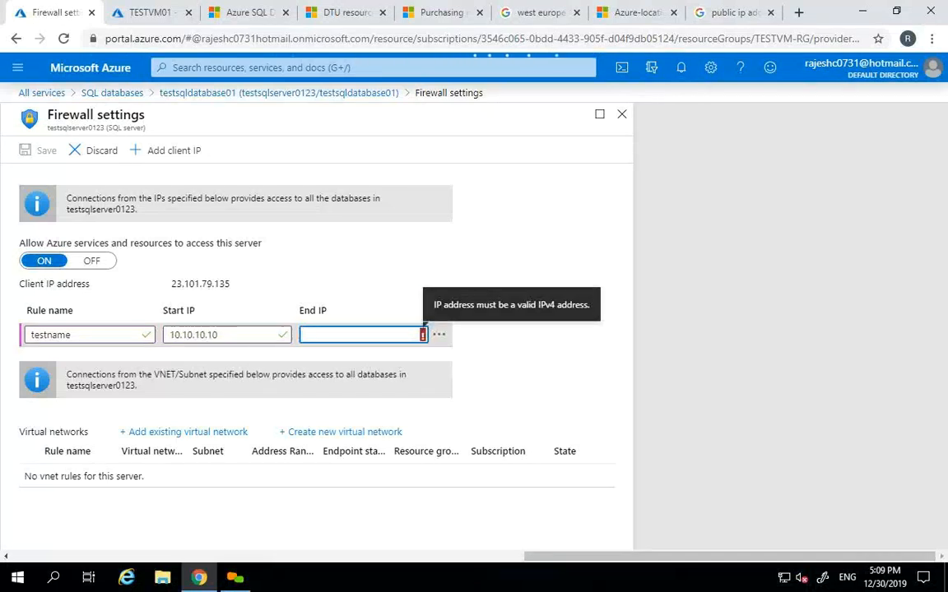
key("ctrl+v")
key("Tab")
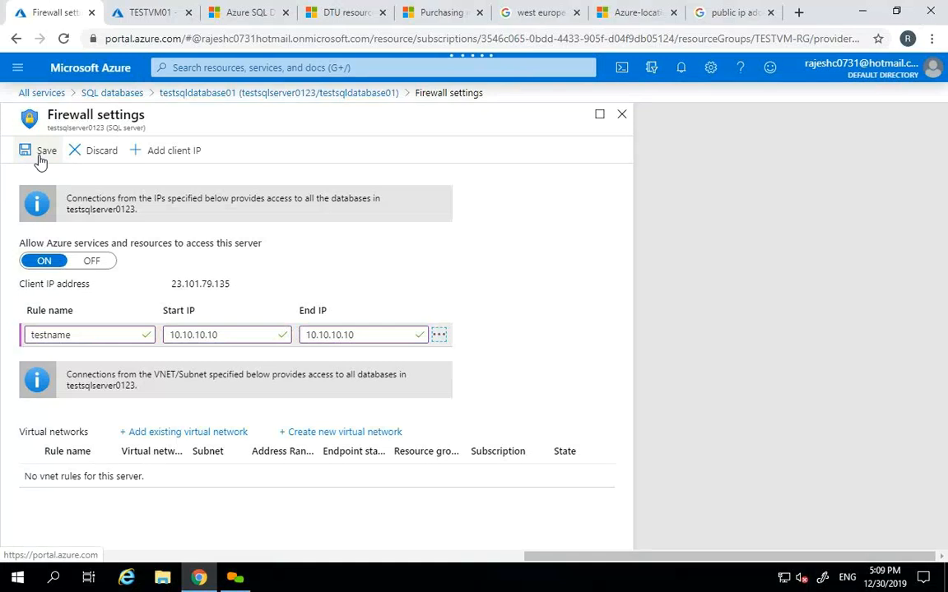
left_click(39, 153)
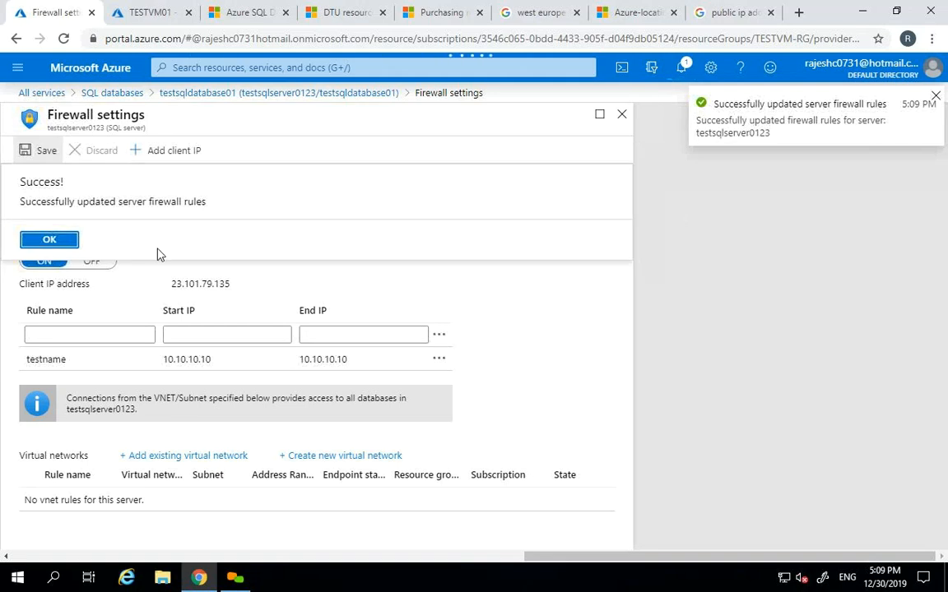
left_click(50, 240)
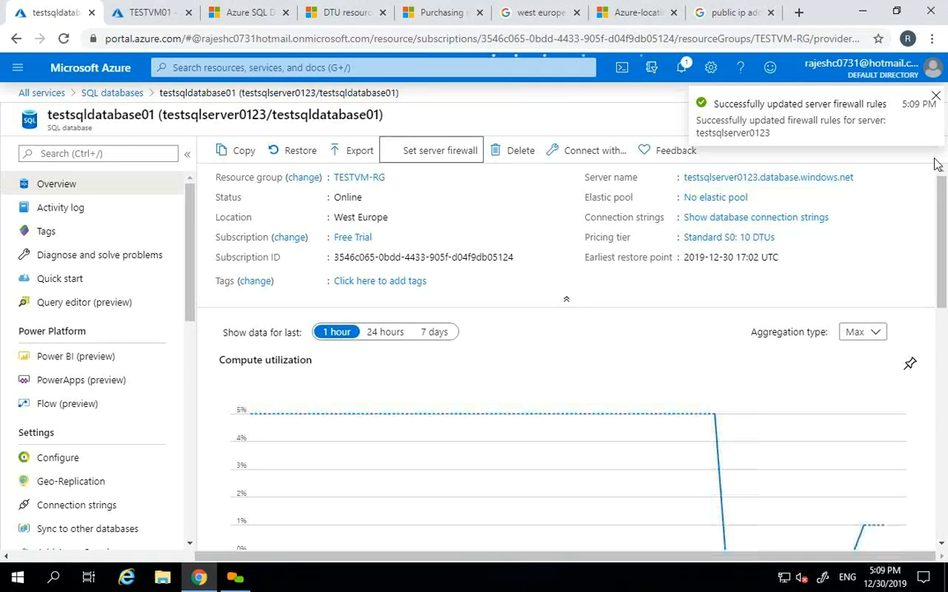
- Check the server firewall settings from both testsqldatabase01 and testsqldatabase03
double_click(132, 119)
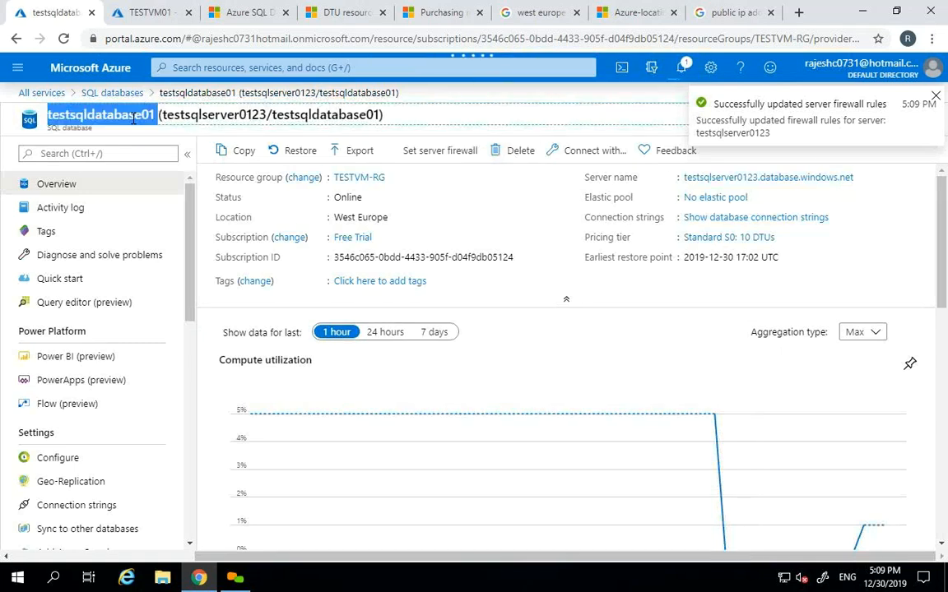
left_click(442, 151)
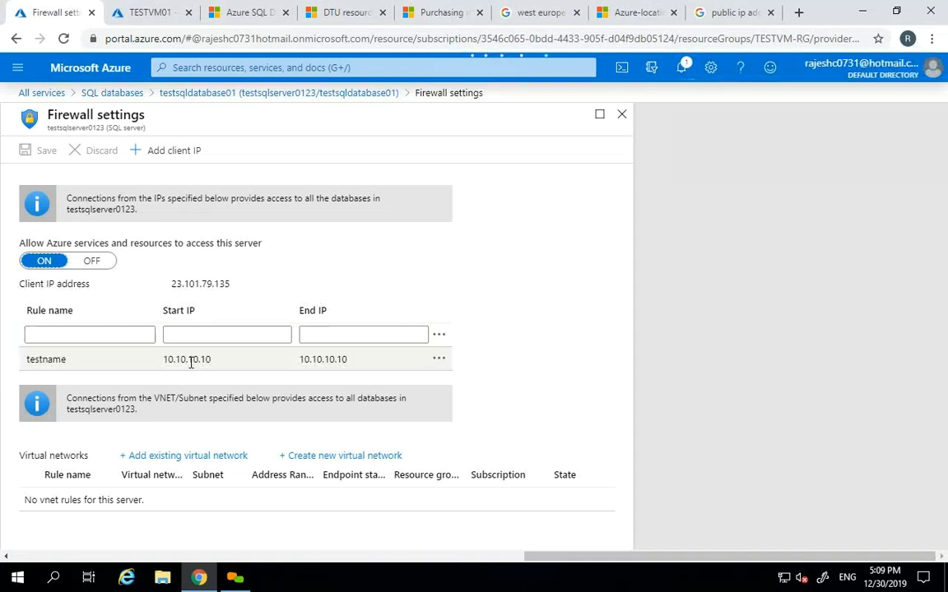
left_click(624, 120)
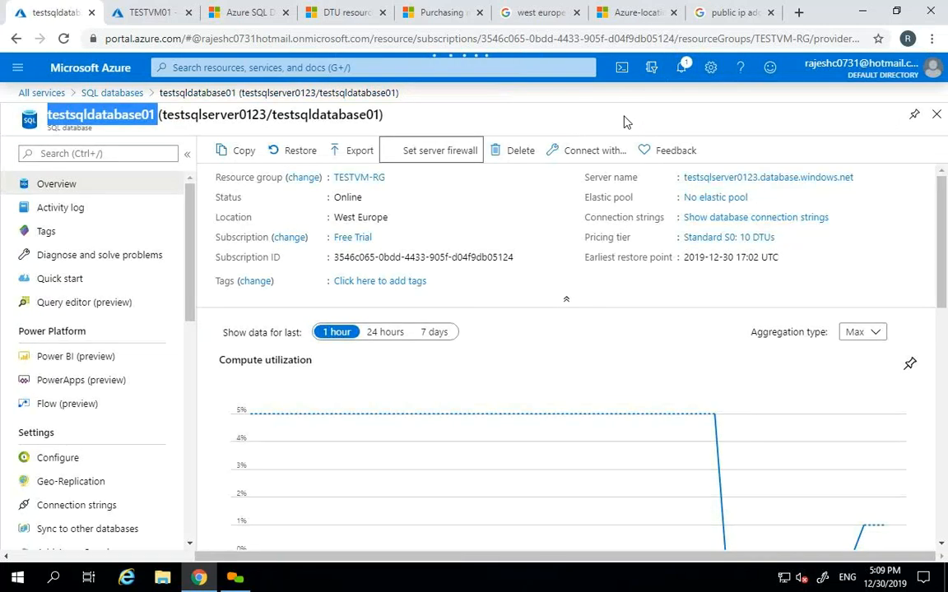
left_click(937, 115)
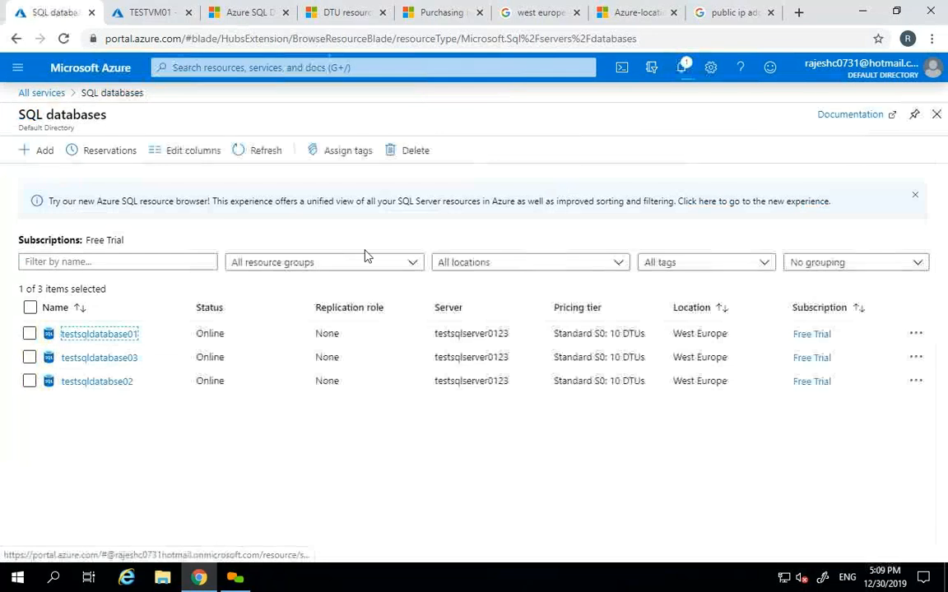
left_click(107, 359)
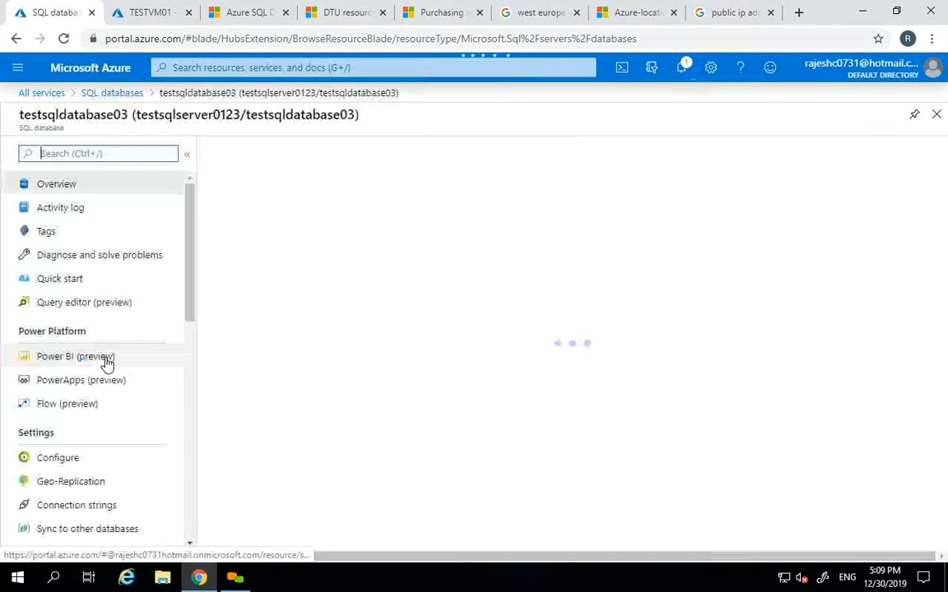
left_click(438, 158)
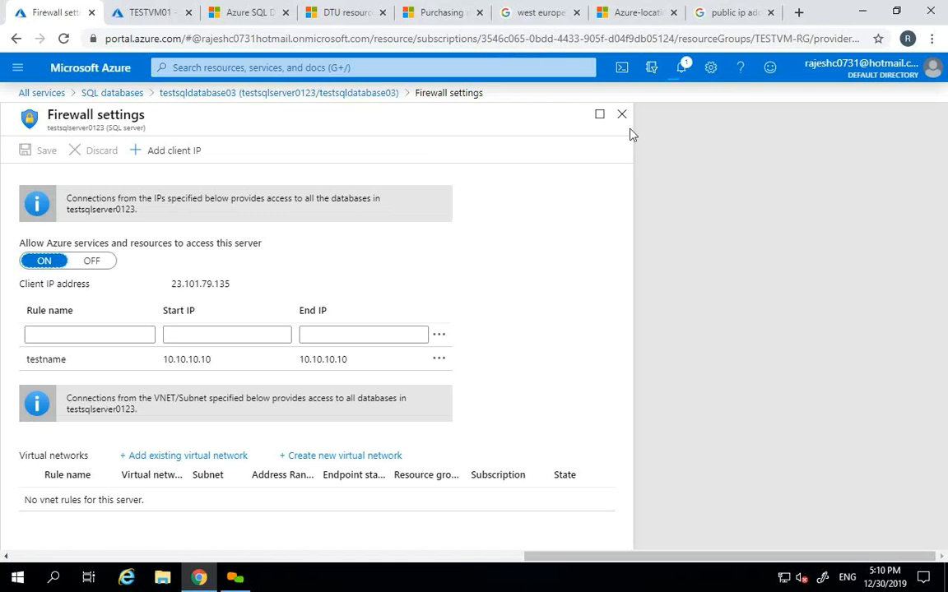
left_click(621, 114)
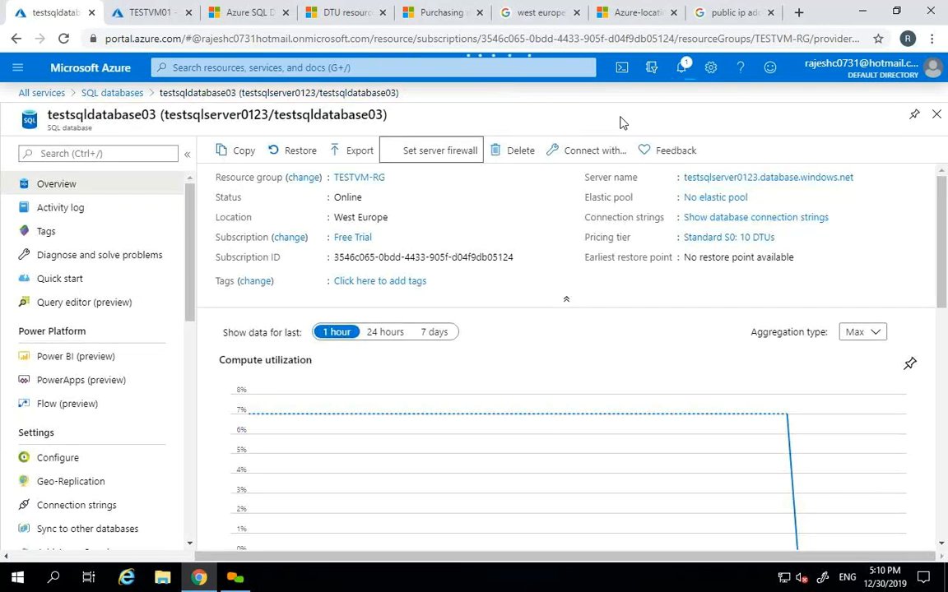
- View testsqlserver0123's Firewalls and virtual networks page, then close it
left_click(732, 177)
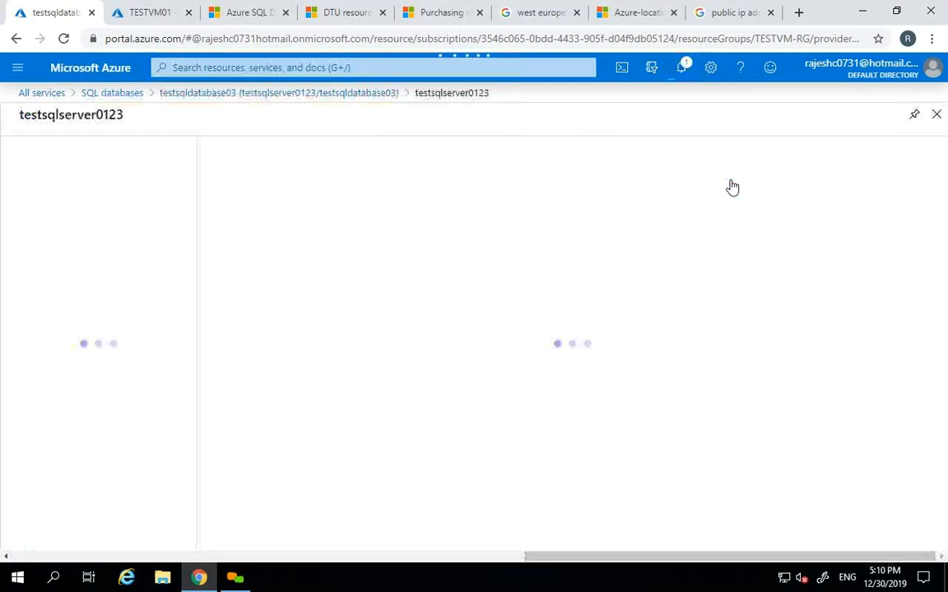
scroll(169, 313, "down", 3)
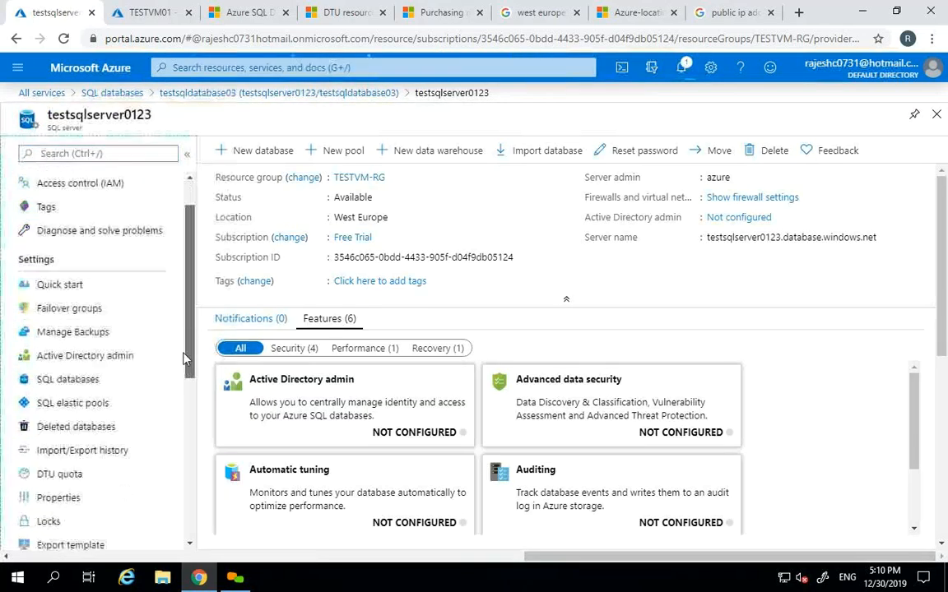
scroll(183, 395, "down", 2)
scroll(164, 436, "down", 1)
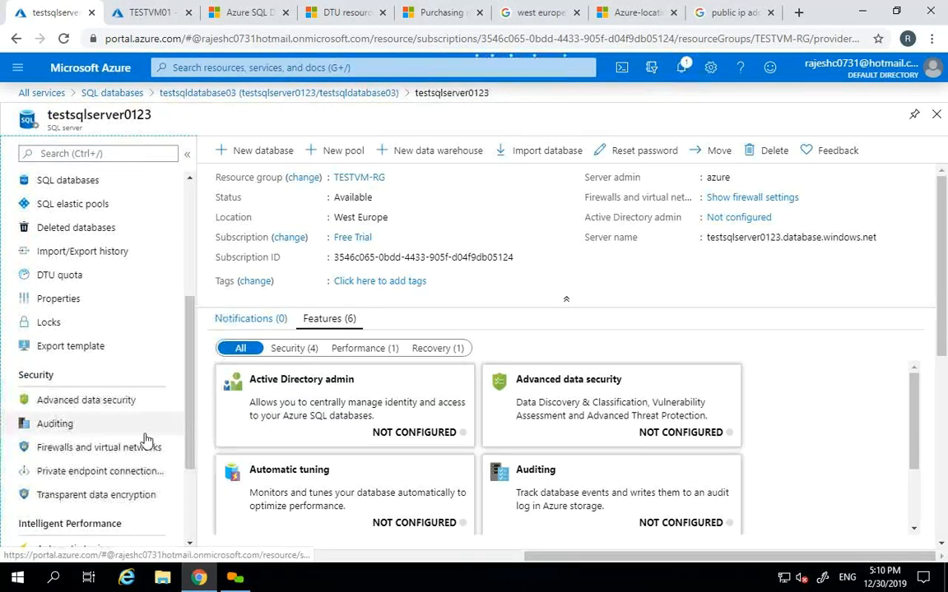
left_click(89, 446)
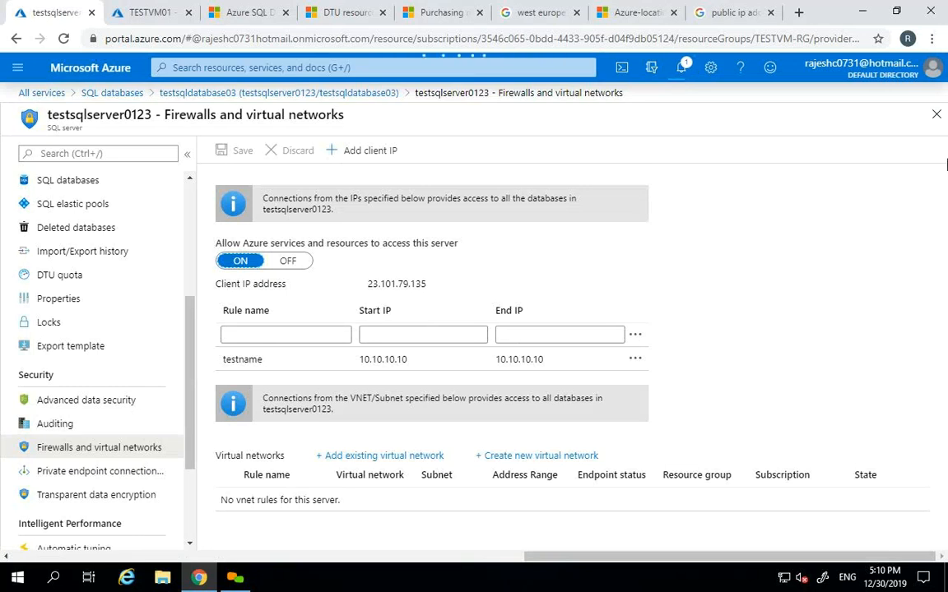
left_click(937, 115)
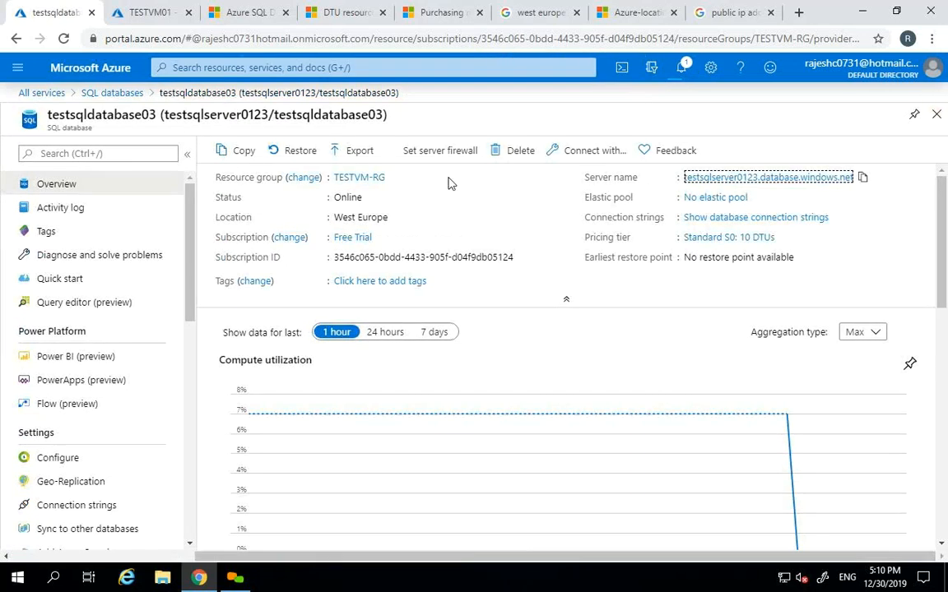
- Refresh SQL databases, reopen testsqldatabase01, confirm the testname rule, then open testsqlserver0123
left_click(937, 115)
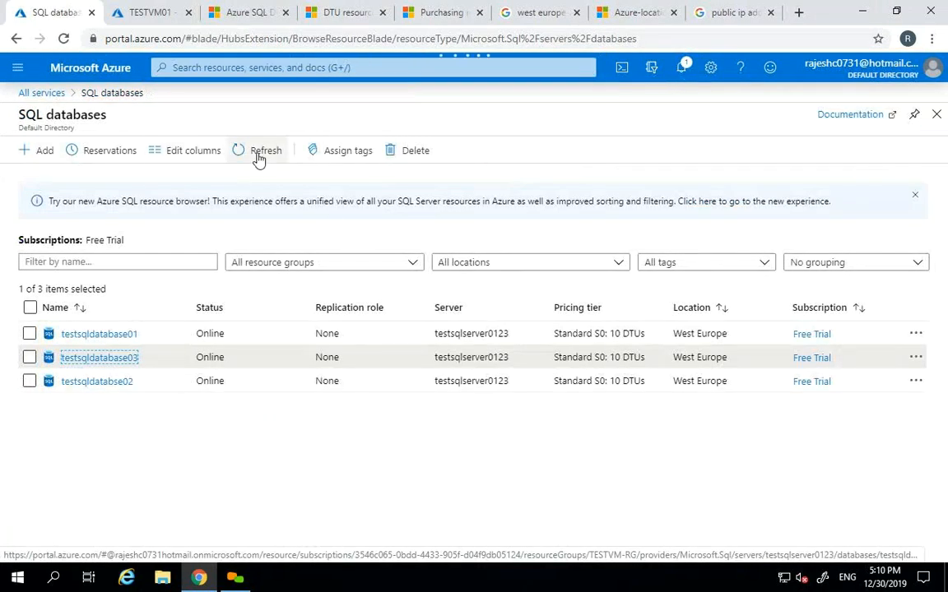
left_click(258, 156)
left_click(101, 335)
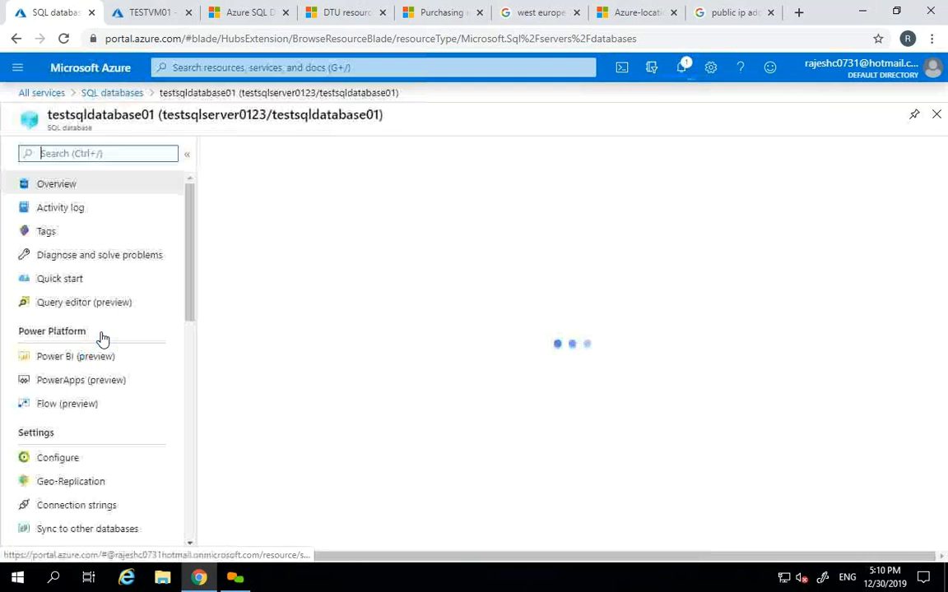
left_click(439, 151)
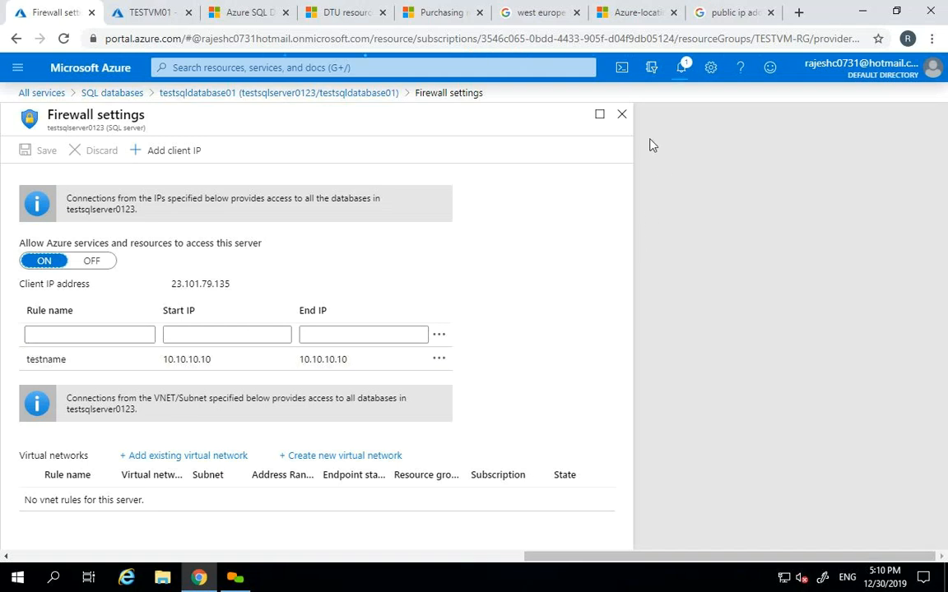
left_click(621, 114)
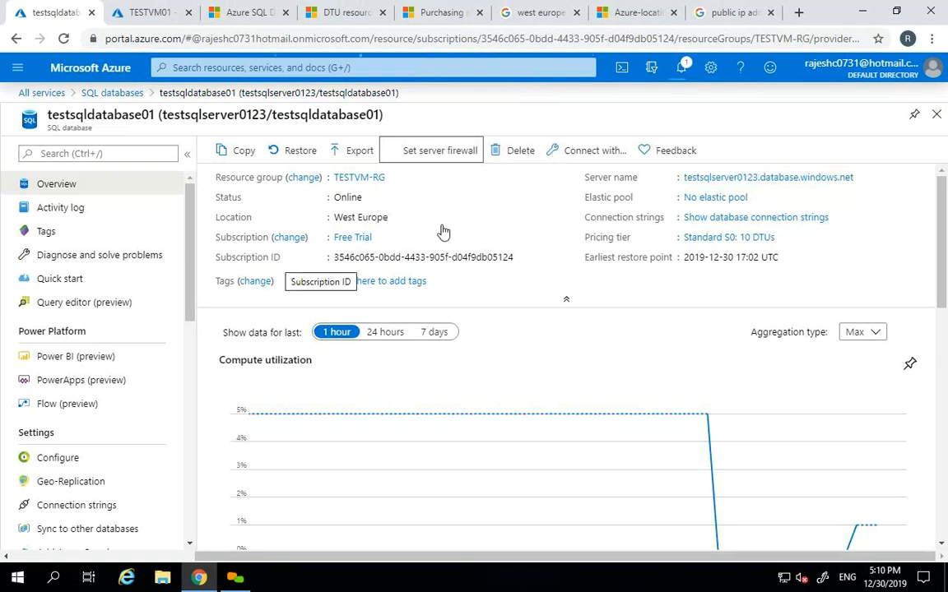
left_click(737, 180)
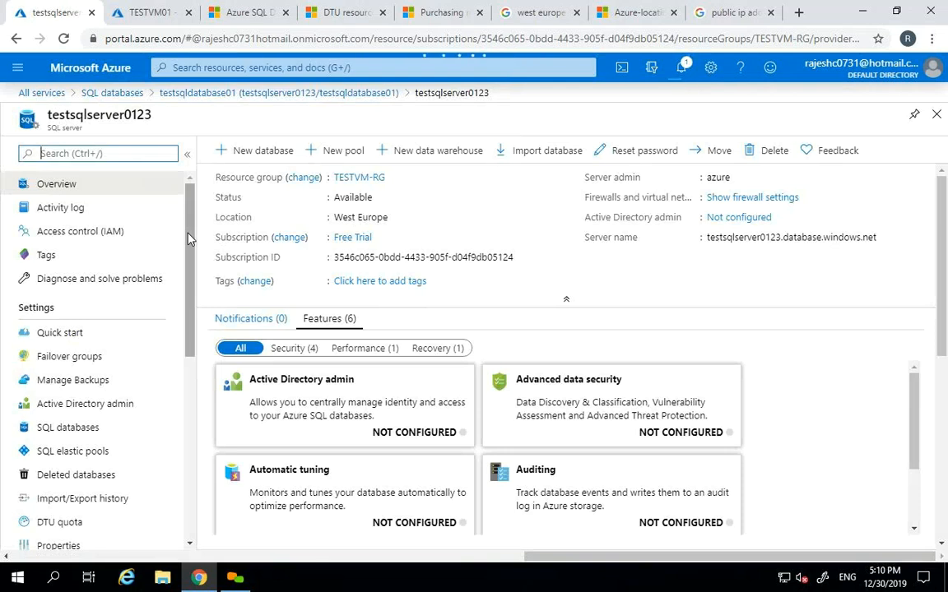
left_click_drag(187, 239, 180, 383)
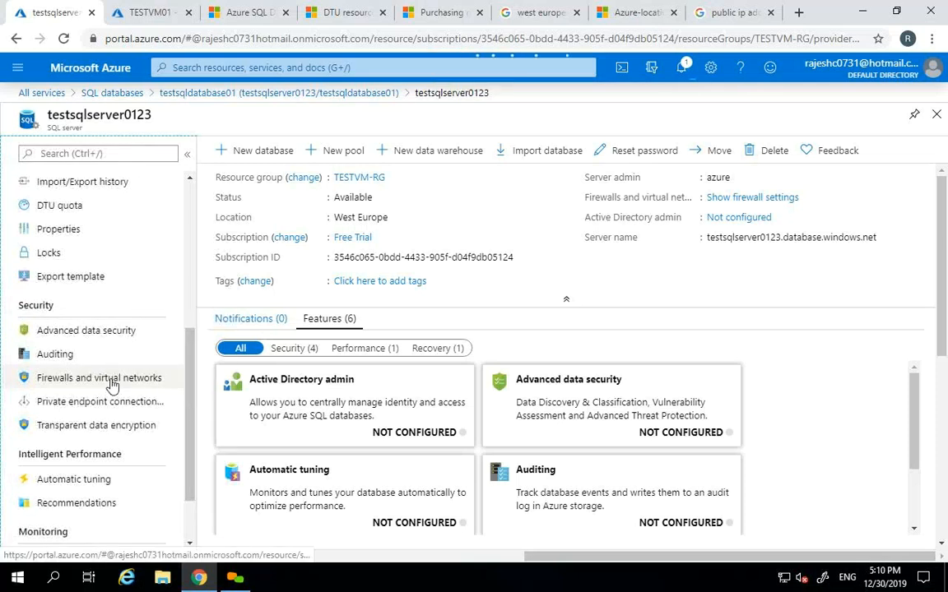
left_click(110, 377)
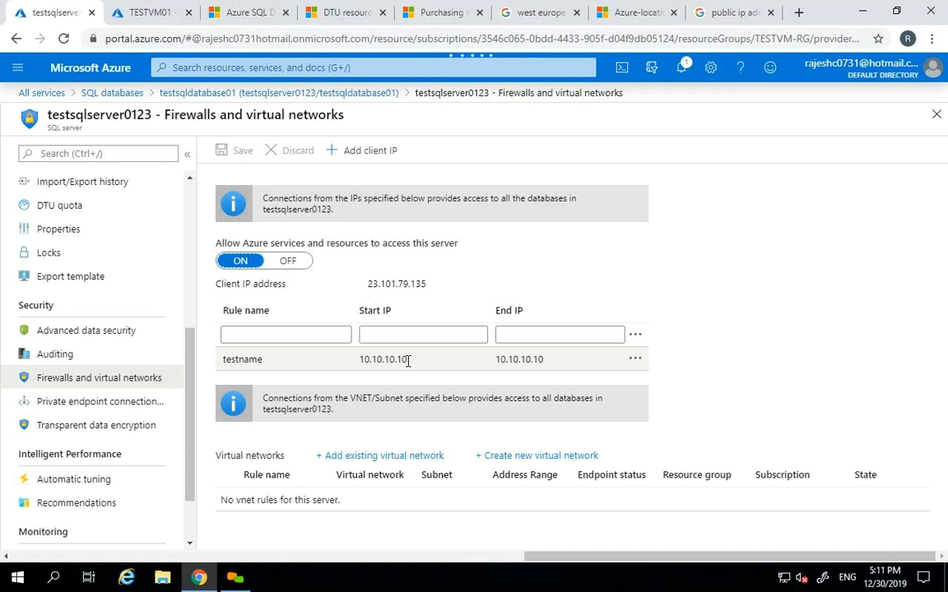
double_click(95, 115)
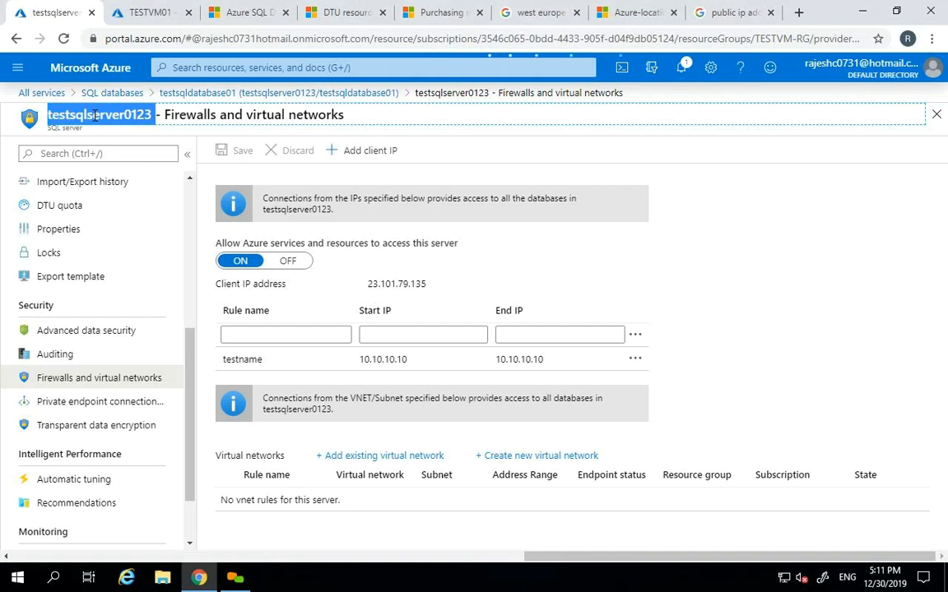
left_click(95, 115)
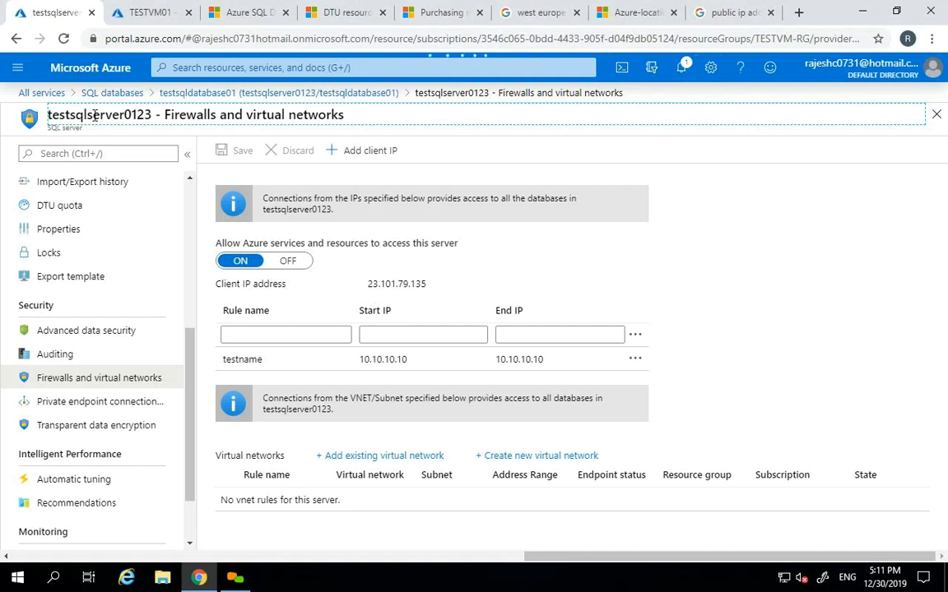
left_click(935, 114)
left_click(190, 288)
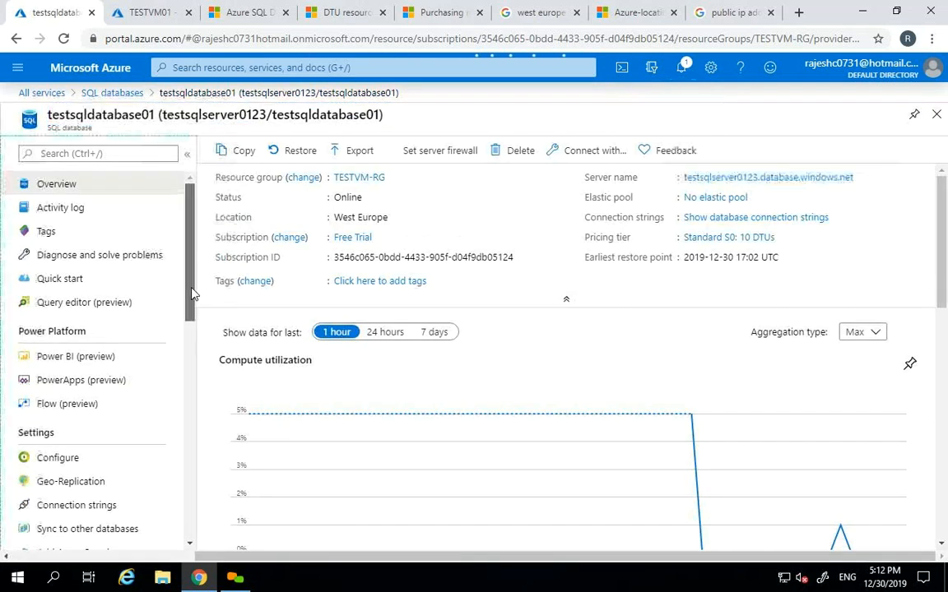
- Add a new rule on testsqlserver0123's firewall with a name and start IP 12.2.2.2.2.2
left_click(714, 178)
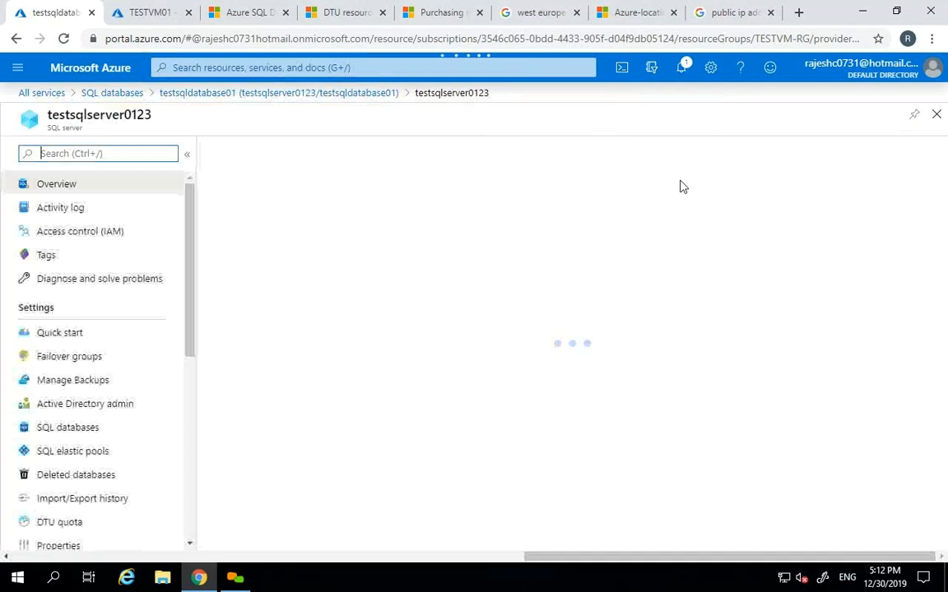
scroll(168, 259, "down", 3)
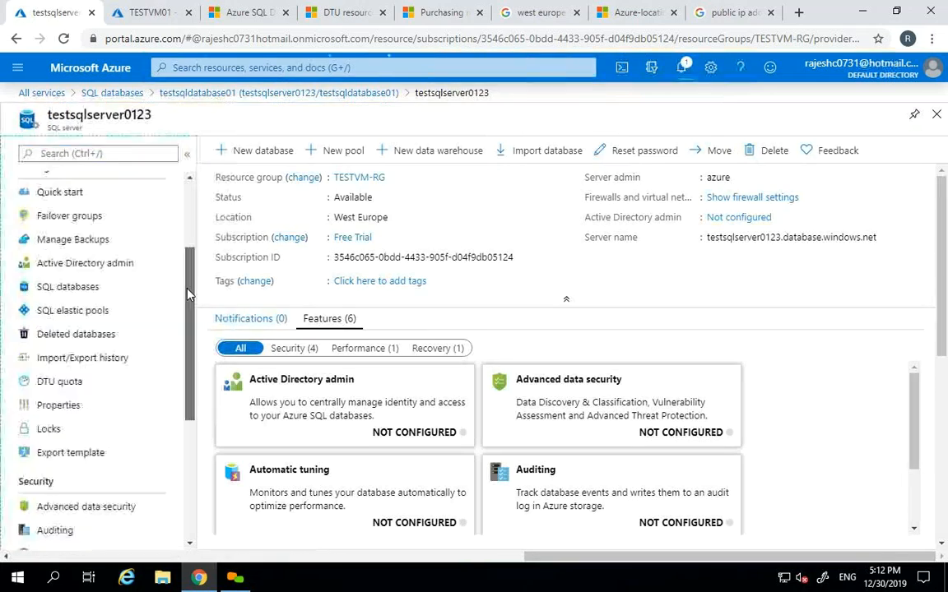
left_click(139, 436)
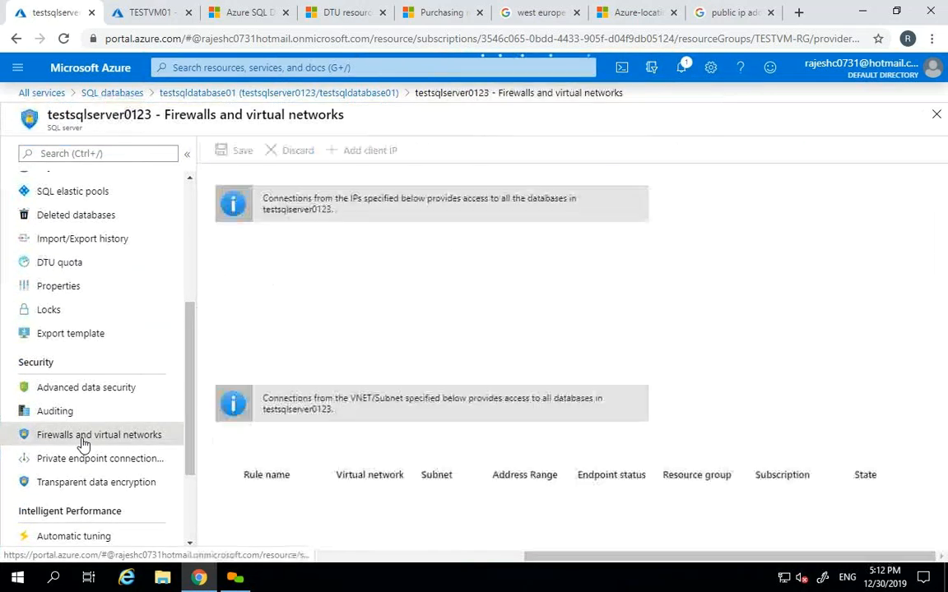
left_click(310, 334)
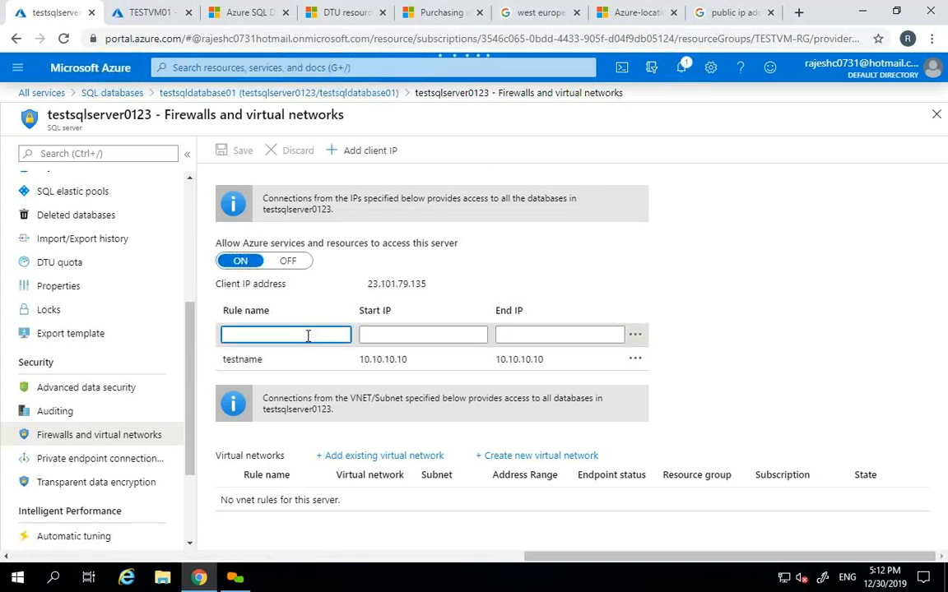
type("sudh")
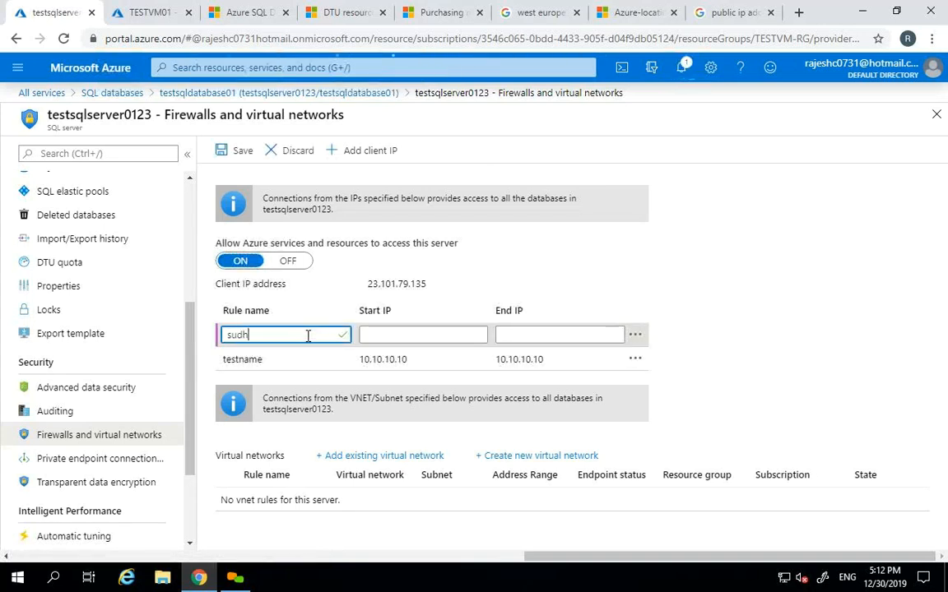
type("anshu")
key("Tab")
type("12.2.2.2.2.2")
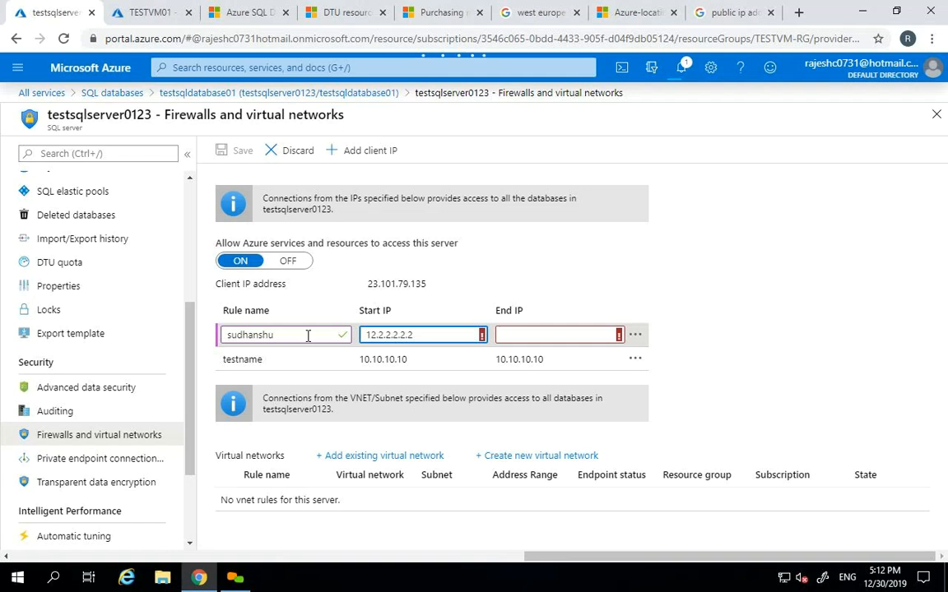
key("Tab")
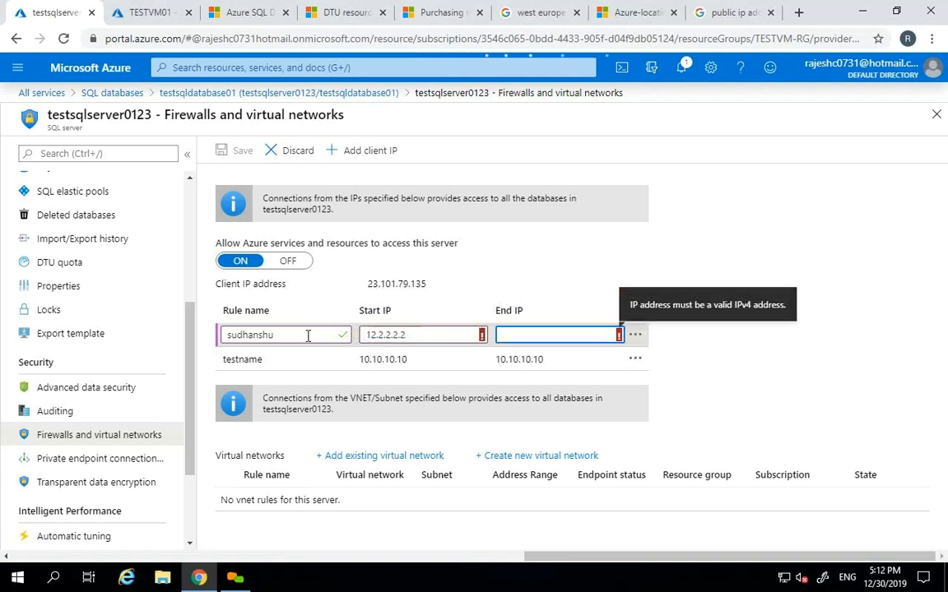
- Correct the start IP and set the end IP so both read 12.2.2.2
left_click(429, 338)
key("BackSpace")
key("Tab")
left_click(429, 338)
key("BackSpace")
key("Tab")
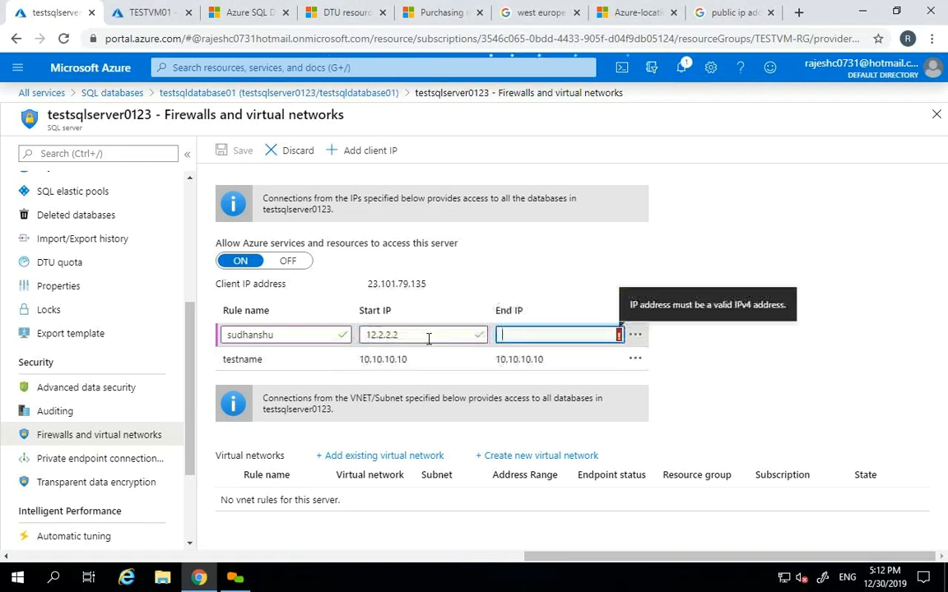
type("1")
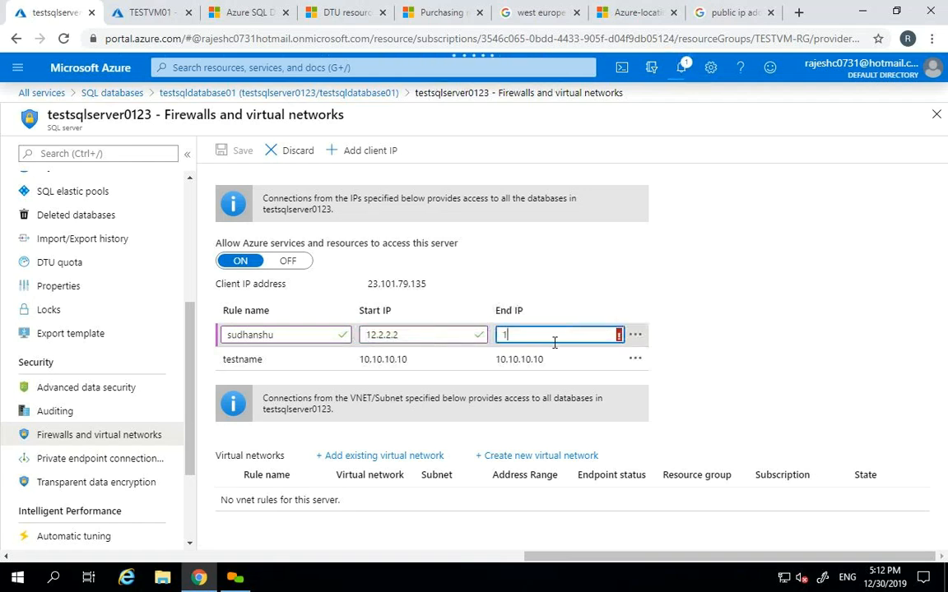
type("2.2.2.2")
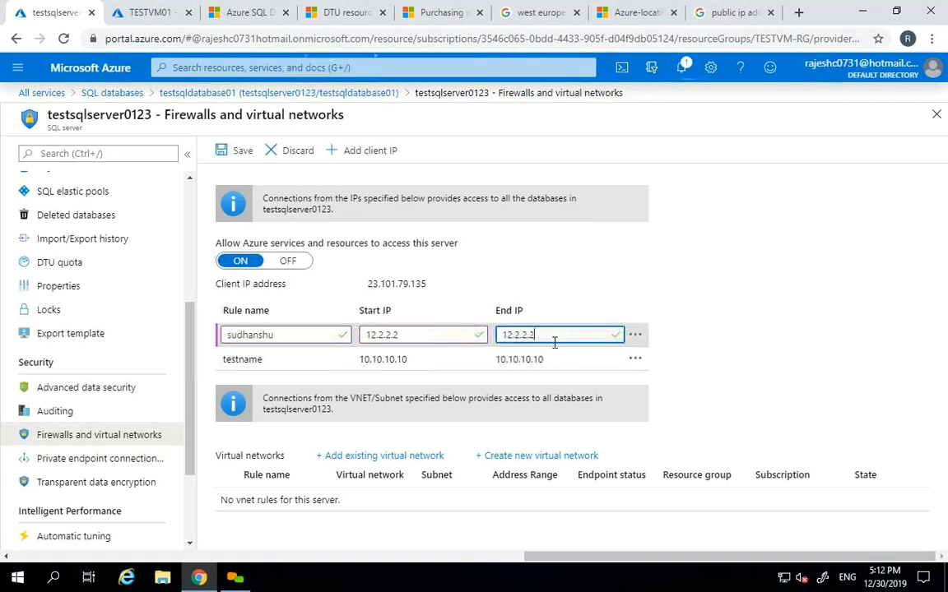
key("Return")
key("BackSpace")
key("BackSpace")
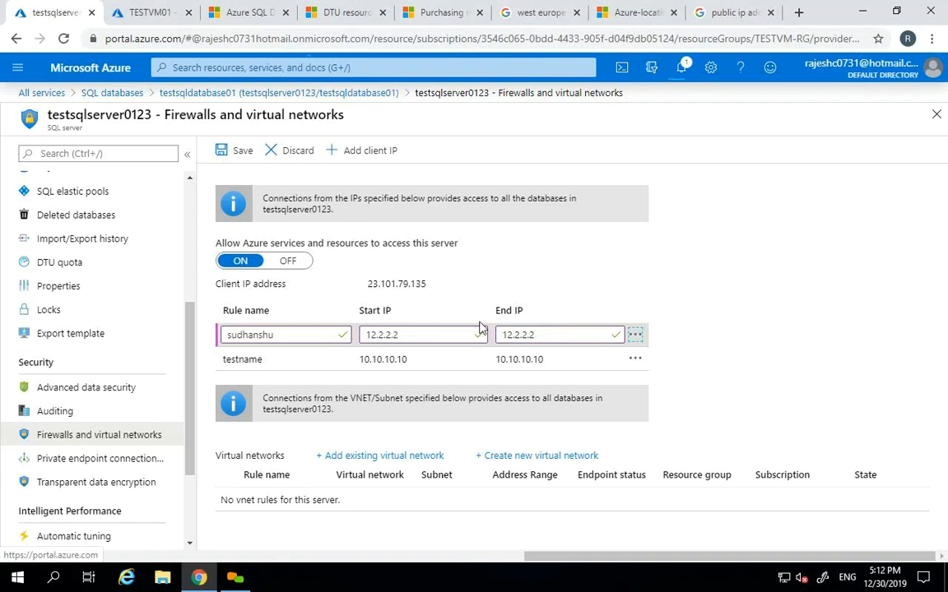
left_click_drag(421, 333, 362, 333)
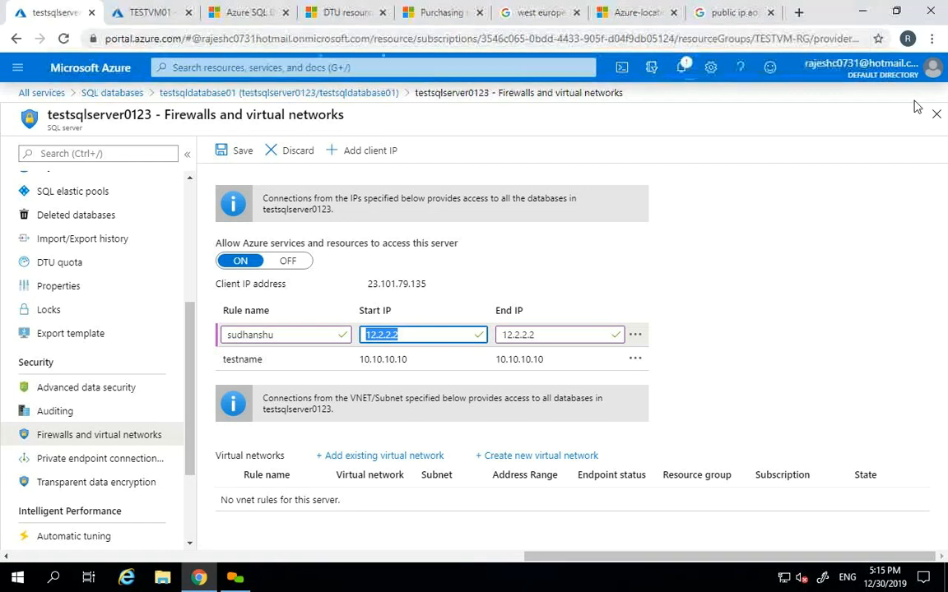
left_click(936, 114)
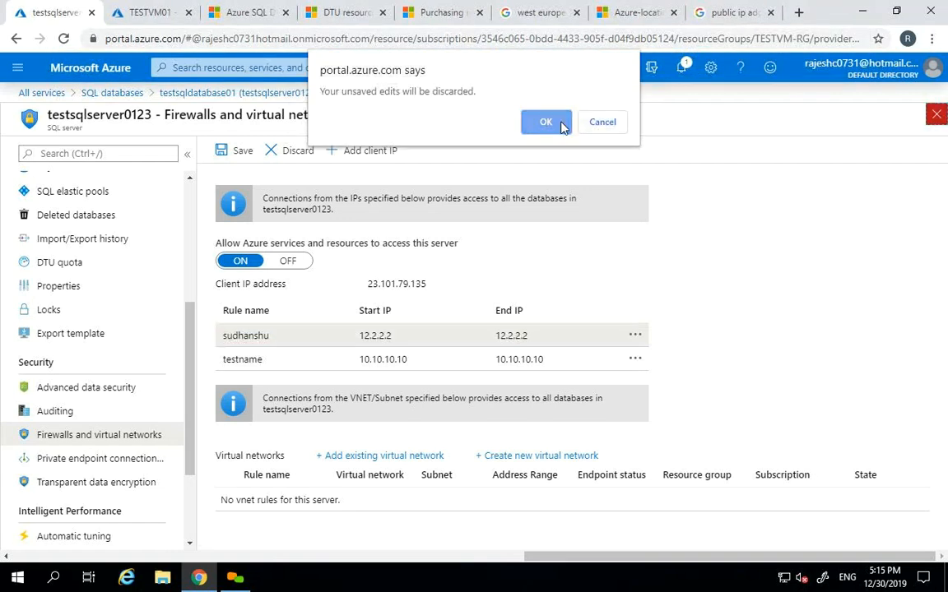
- Discard the unsaved firewall rule, refresh the SQL databases list and reopen testsqldatabase01
left_click(546, 122)
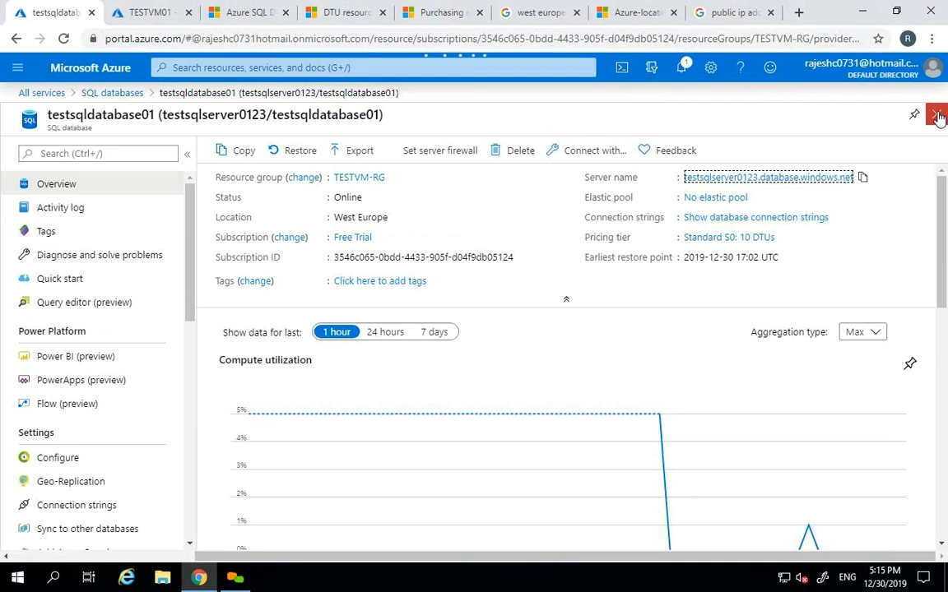
left_click(936, 114)
left_click(262, 151)
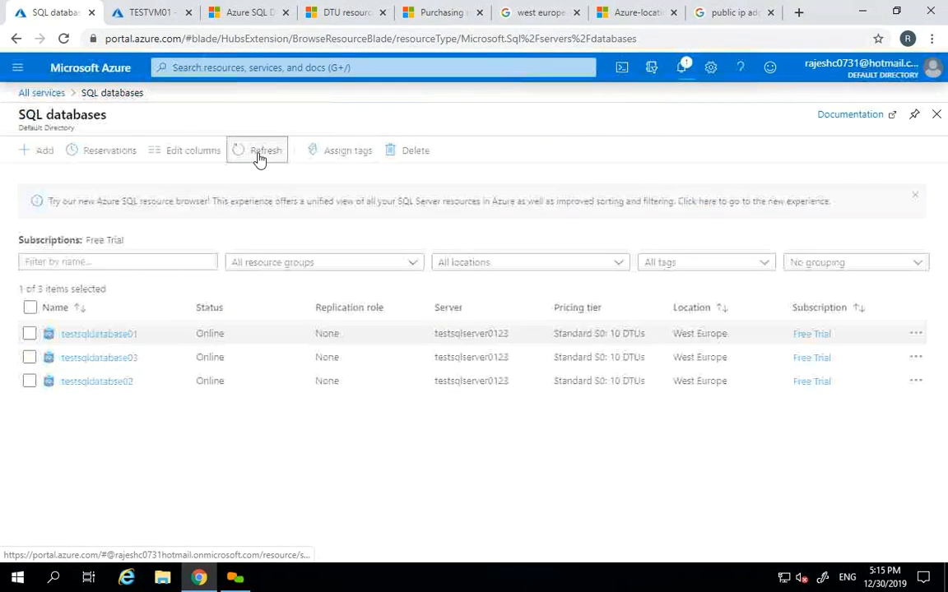
left_click(106, 337)
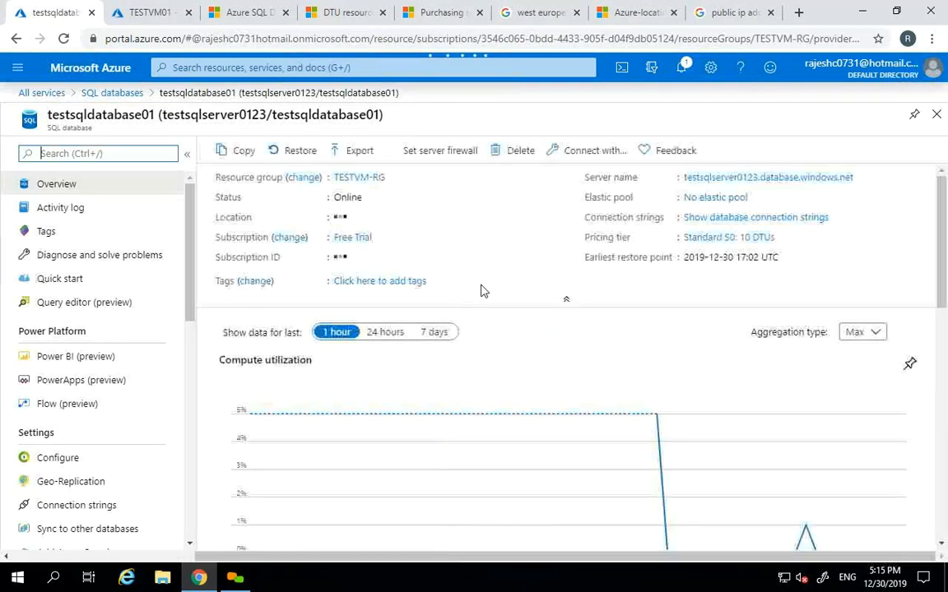
left_click(725, 179)
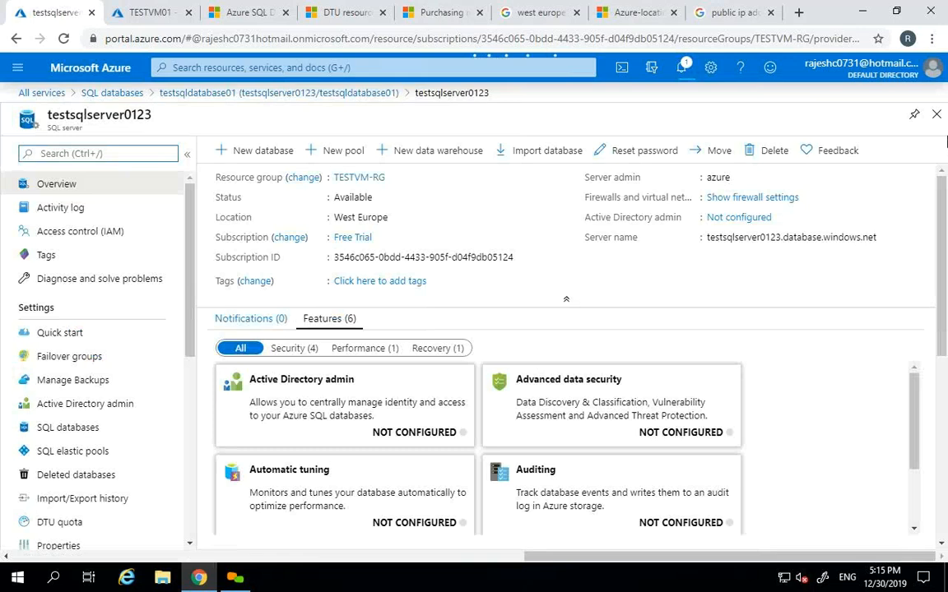
left_click(936, 114)
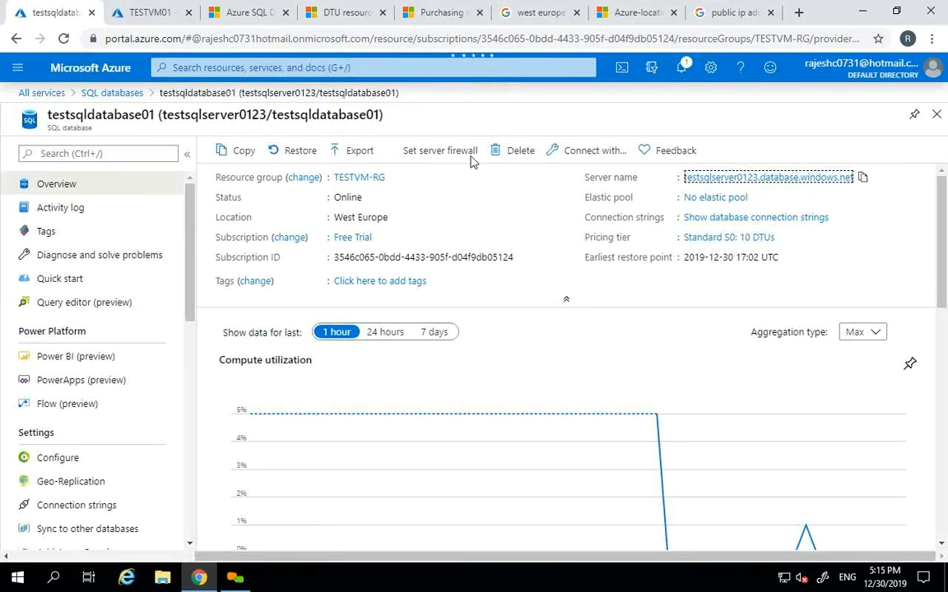
left_click_drag(47, 127, 91, 127)
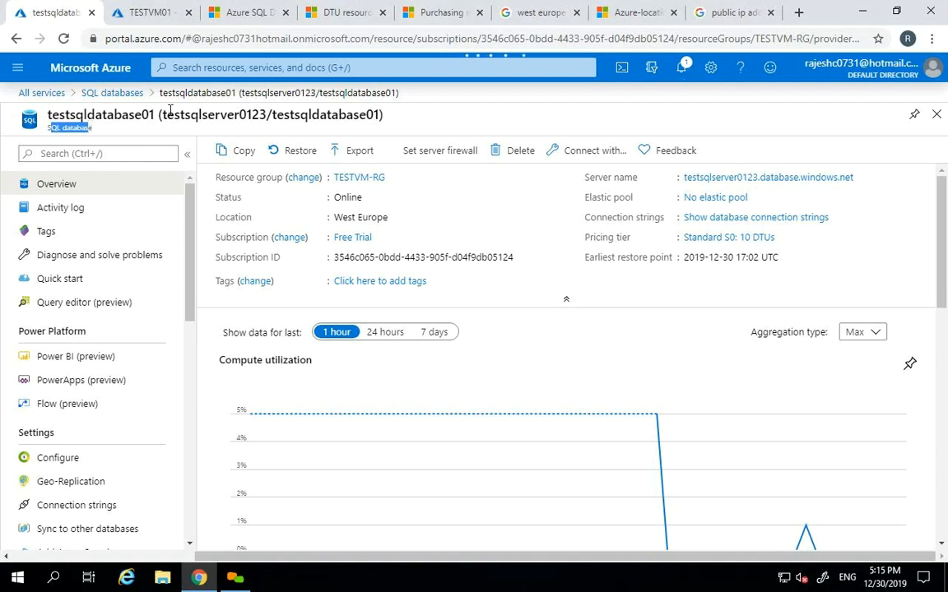
- Delete testsqldatabase01, pasting its name into the confirmation box
left_click(503, 153)
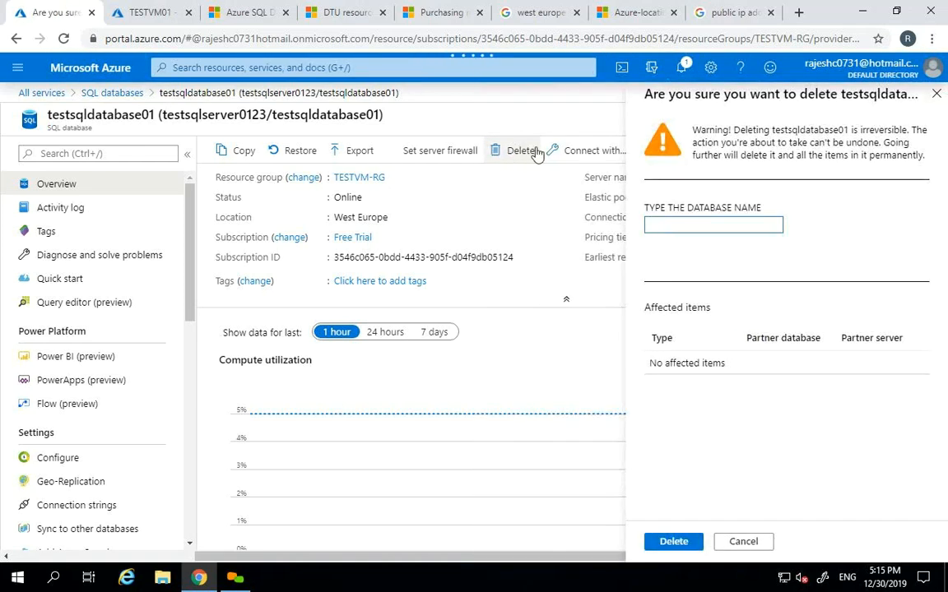
double_click(811, 131)
key("ctrl+c")
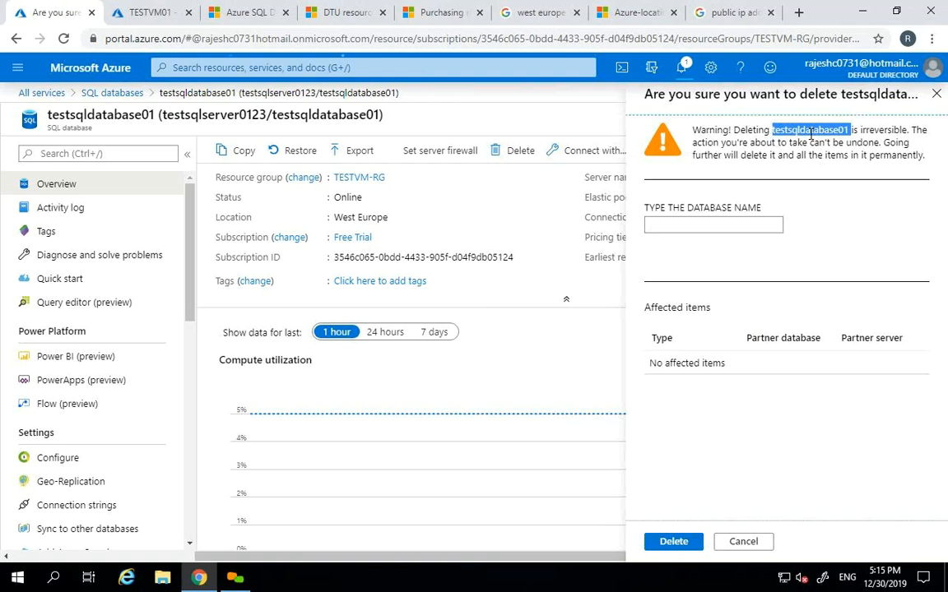
left_click(742, 224)
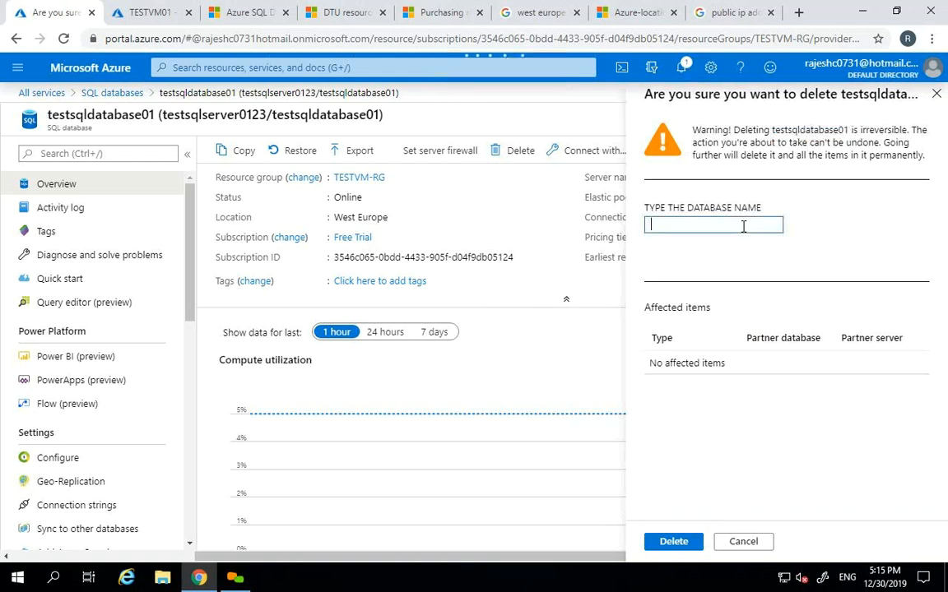
key("ctrl+v")
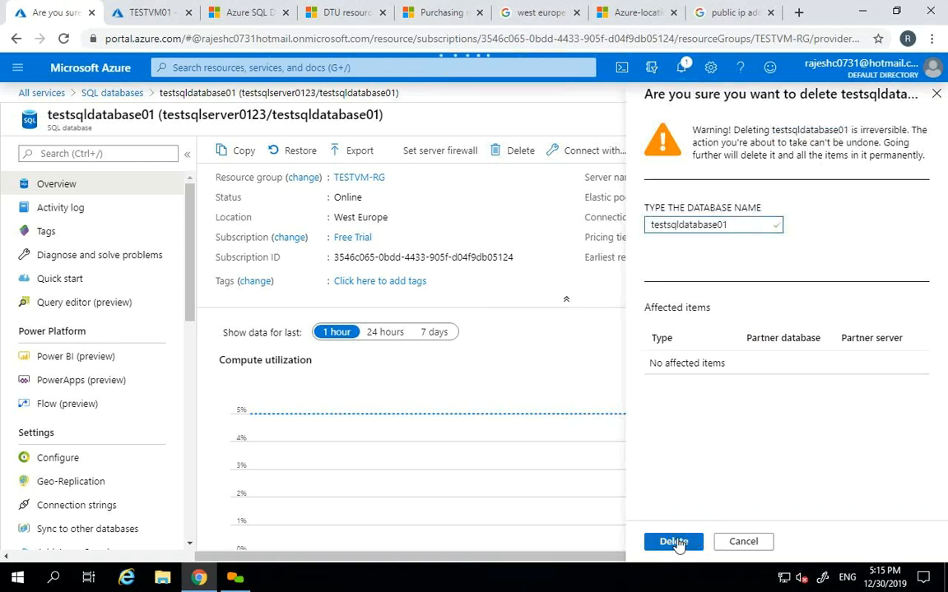
left_click(673, 541)
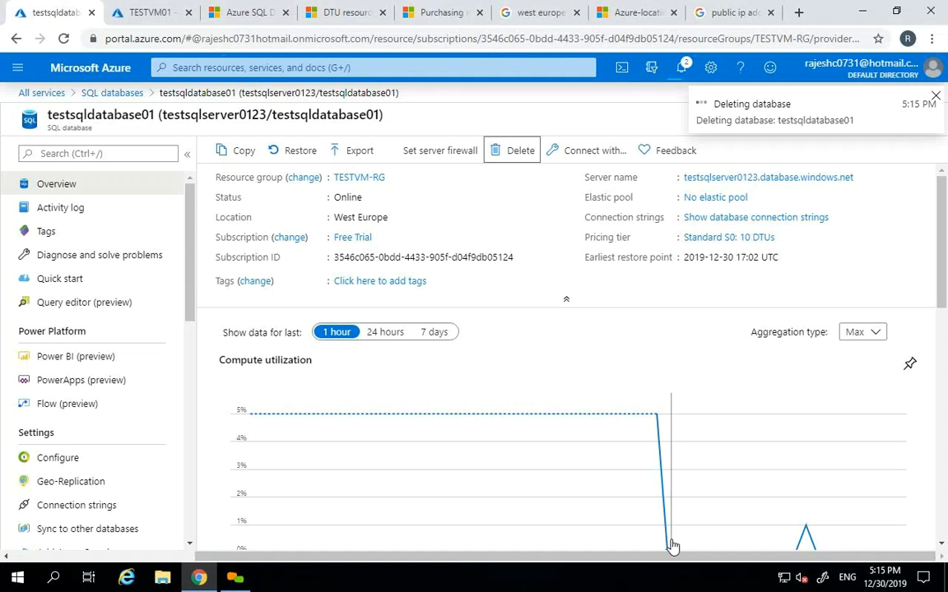
- Open testsqlserver0123's overview and its delete option, then open testsqldatabase03
left_click(788, 179)
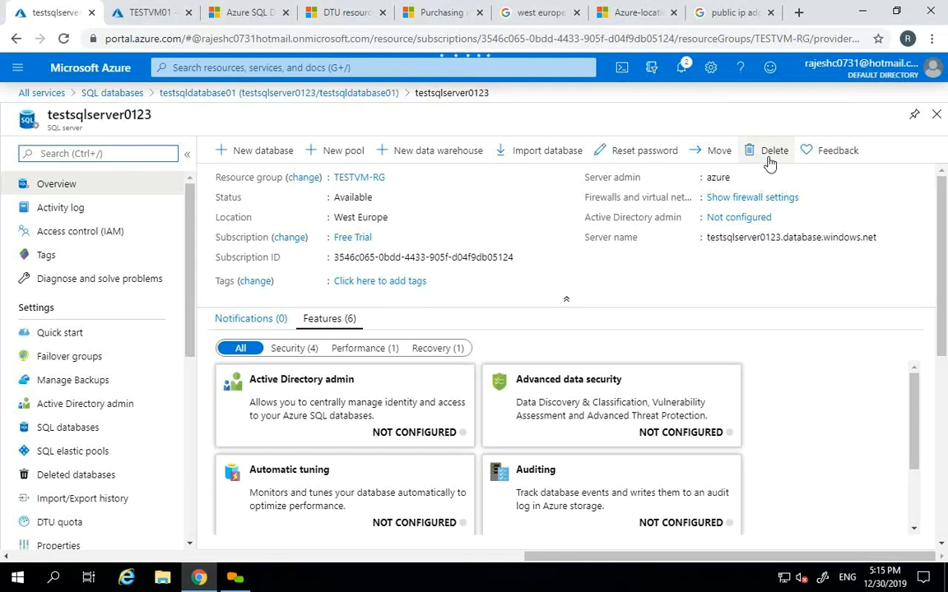
left_click(770, 153)
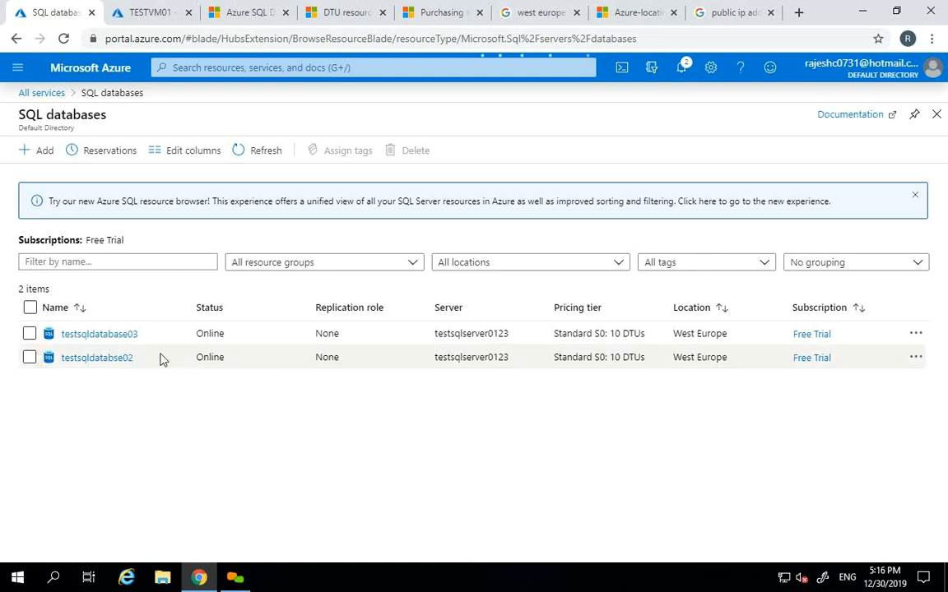
left_click(99, 334)
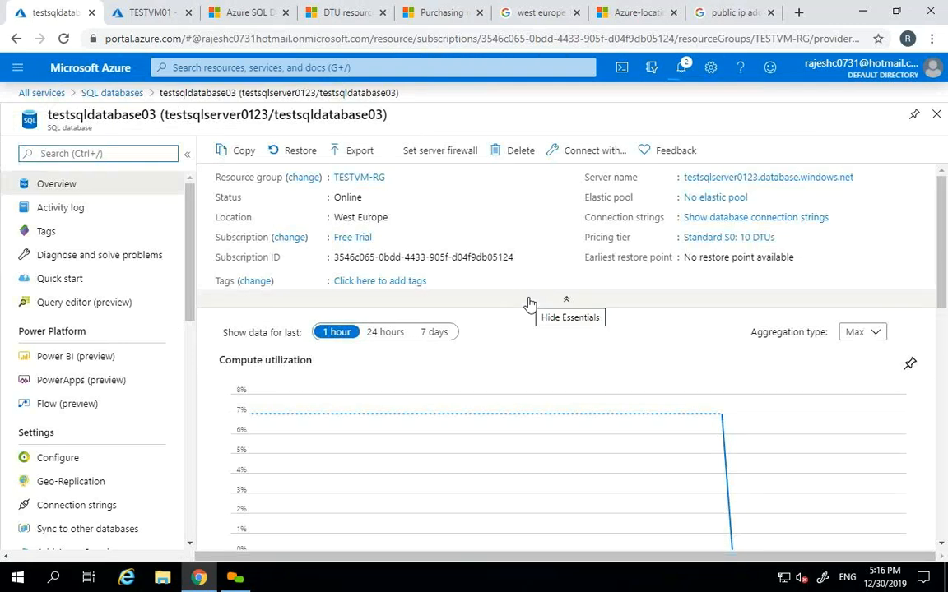
- Open testsqldatabase03 from testsqlserver0123's SQL databases list and start a copy of it
left_click_drag(186, 286, 167, 240)
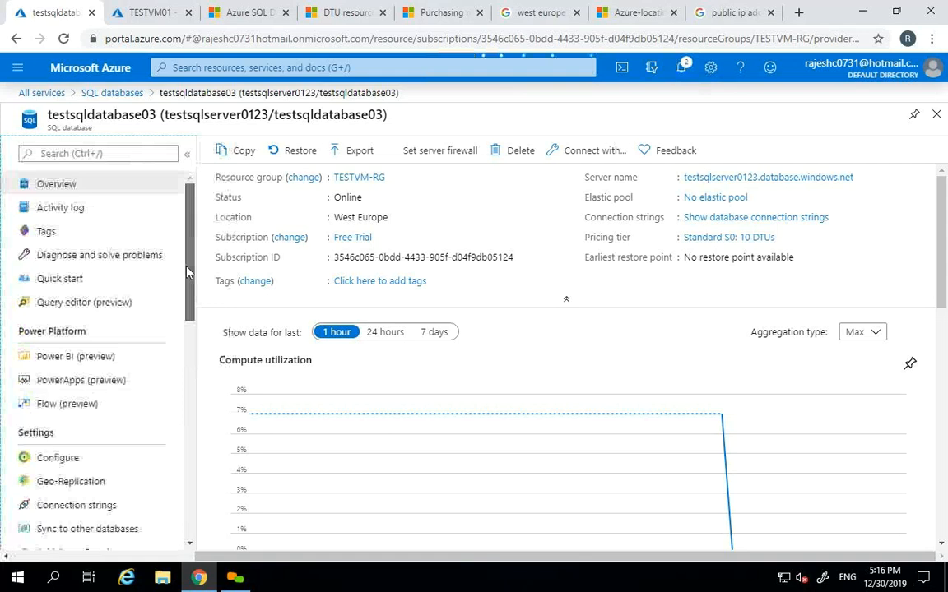
left_click(759, 180)
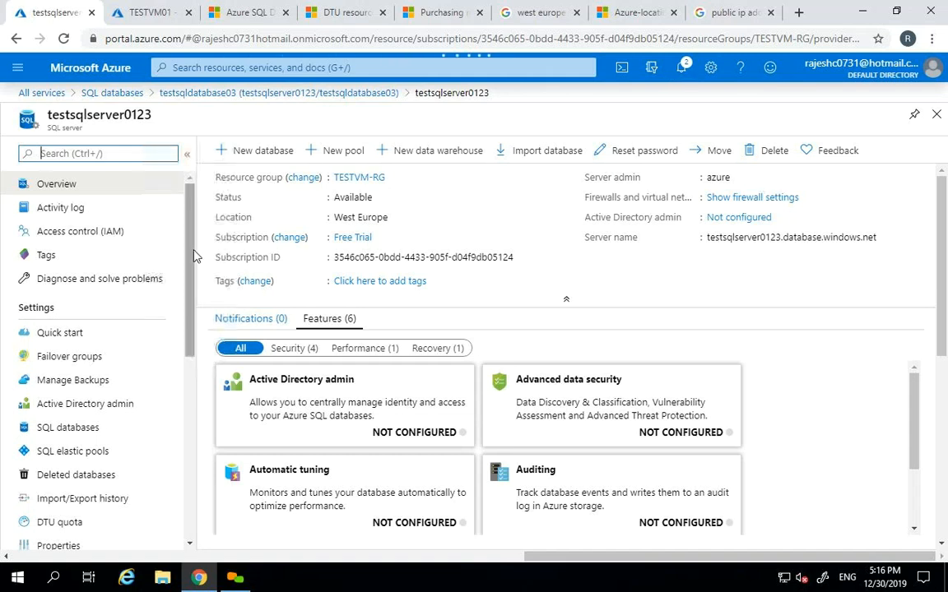
scroll(187, 272, "down", 1)
scroll(187, 284, "down", 2)
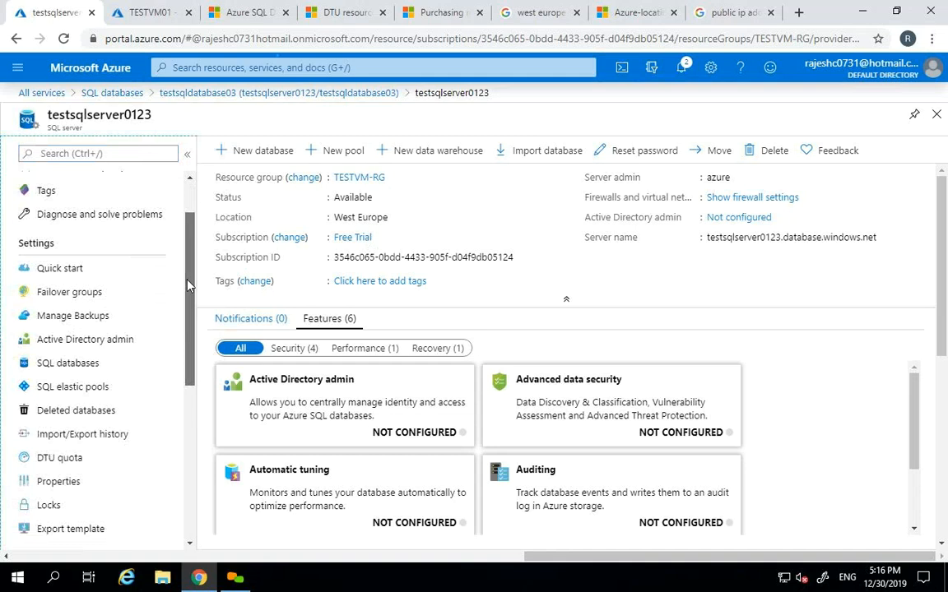
left_click(72, 347)
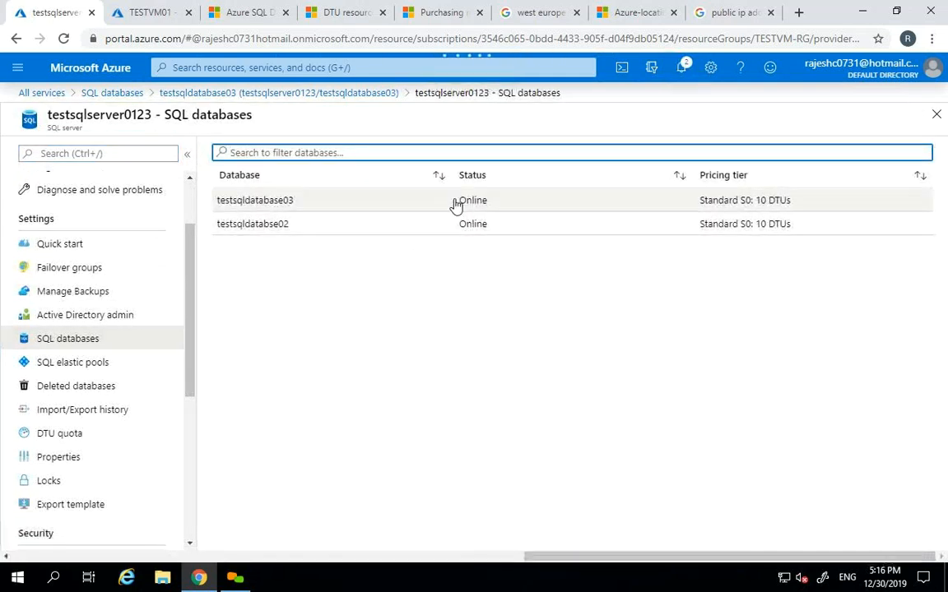
left_click(455, 204)
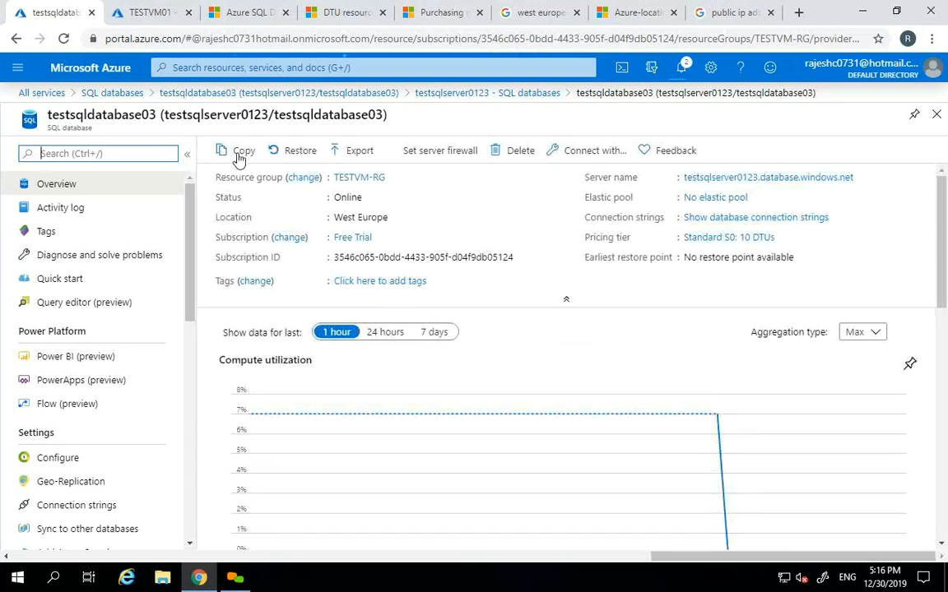
left_click(238, 151)
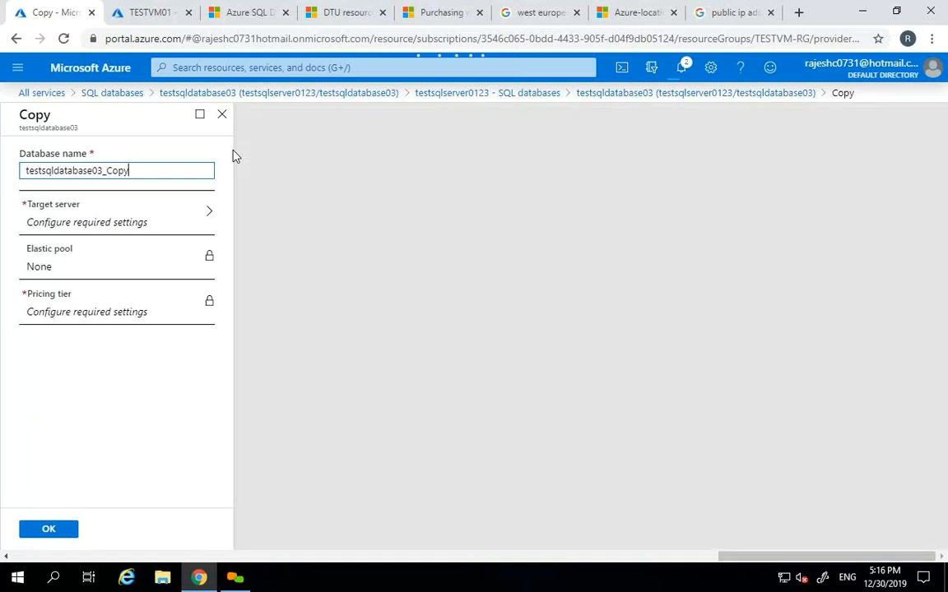
- Abandon the testsqldatabase03 copy, discarding its settings, and minimize Chrome
left_click(89, 215)
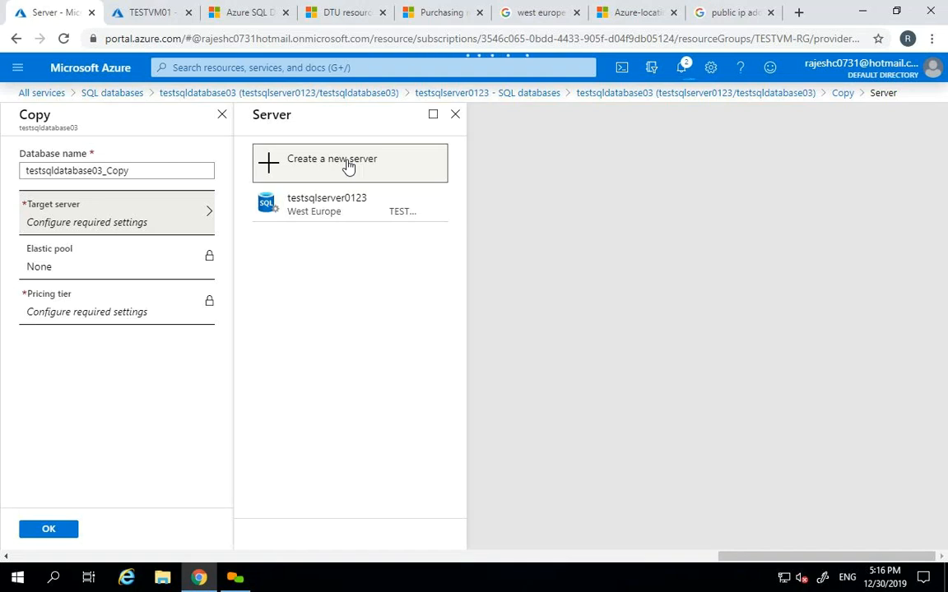
left_click(456, 117)
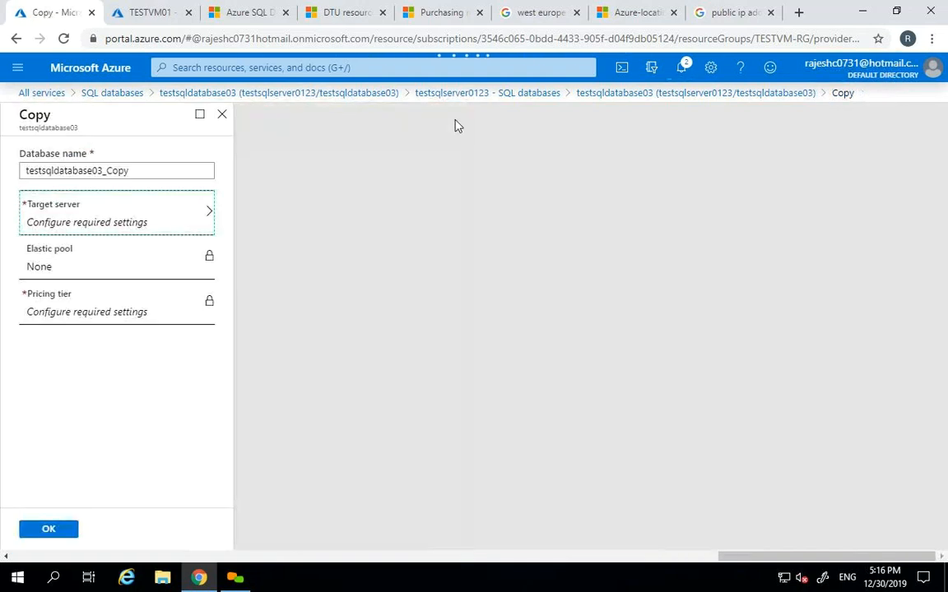
left_click(221, 115)
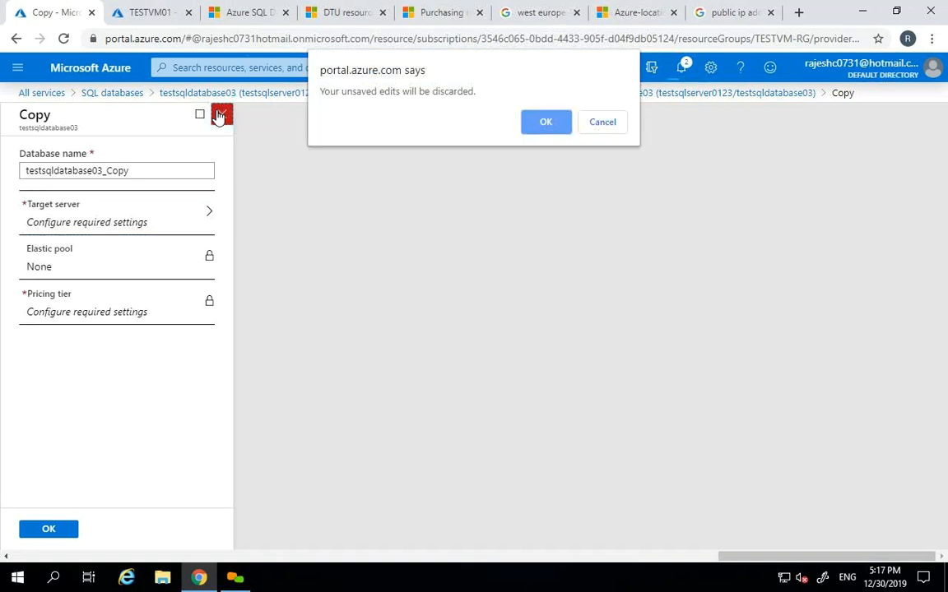
left_click(546, 121)
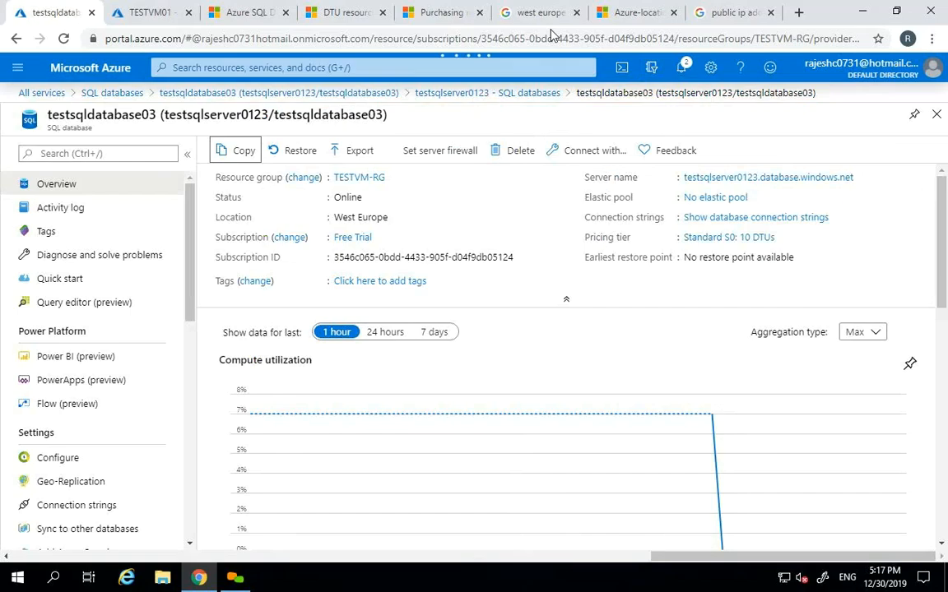
left_click(864, 7)
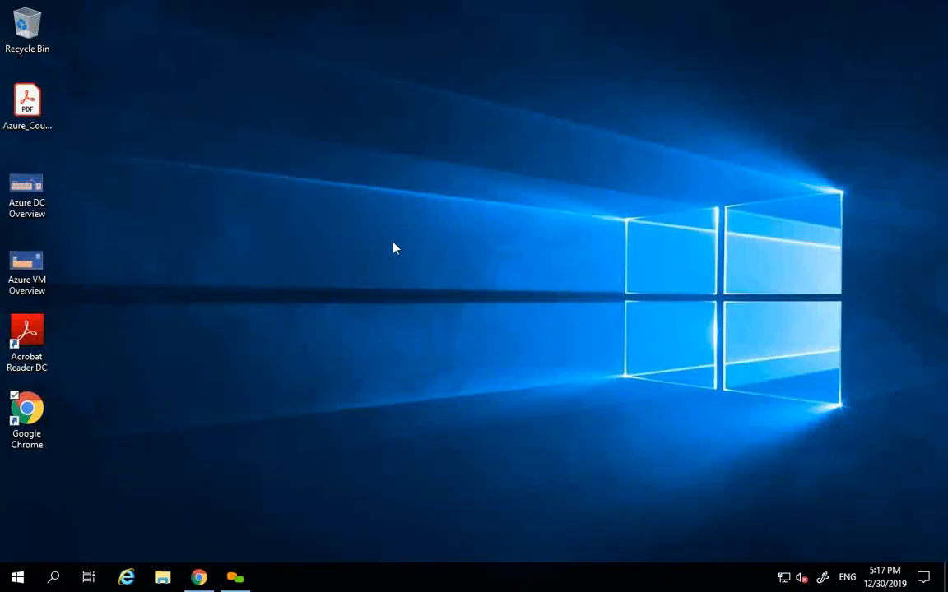